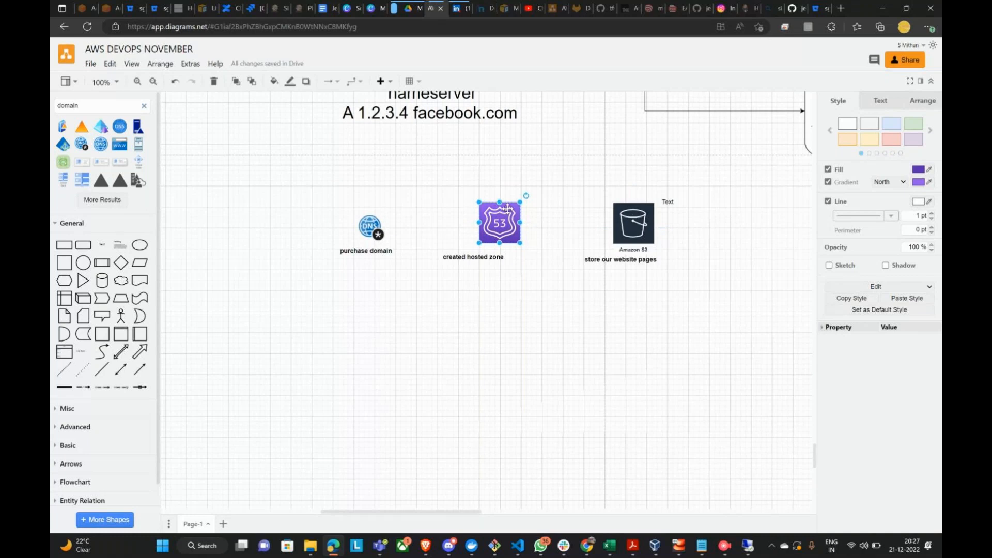
# Insert a text label beneath the purchase domain icon and type the domain name
pyautogui.click(505, 280)
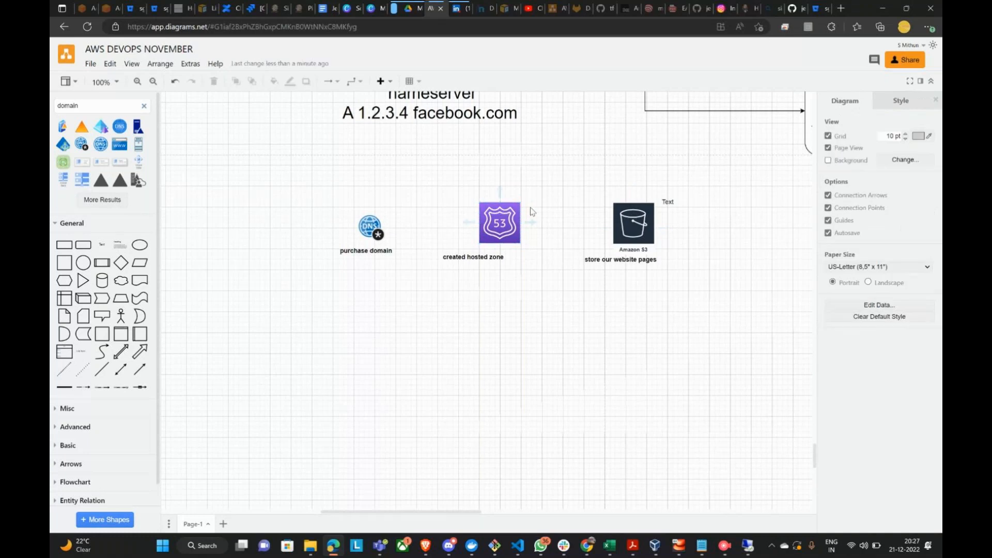
pyautogui.click(628, 217)
pyautogui.click(345, 269)
pyautogui.doubleClick(345, 268)
pyautogui.click(344, 264)
pyautogui.write('www.example')
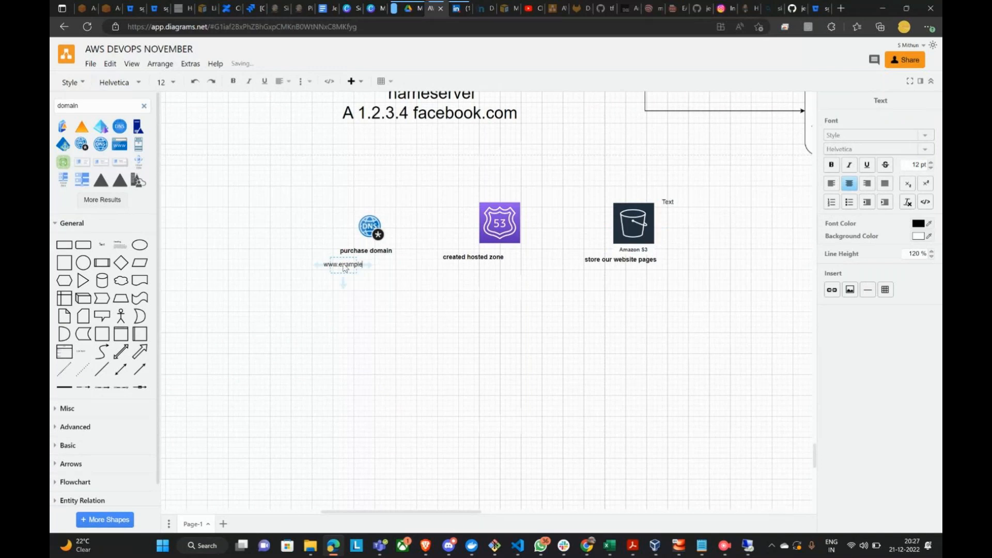
pyautogui.press('BackSpace')
pyautogui.press('BackSpace')
pyautogui.press('BackSpace')
pyautogui.press('BackSpace')
pyautogui.press('BackSpace')
pyautogui.press('BackSpace')
pyautogui.press('BackSpace')
pyautogui.write('mithun-nq')
pyautogui.write('v-2022')
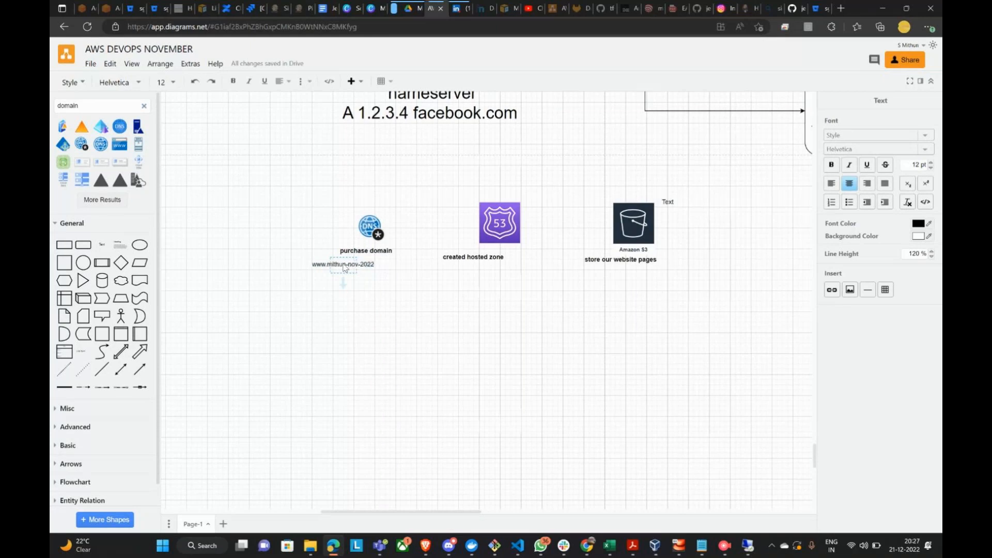
pyautogui.hotkey('ctrl', 'a')
pyautogui.hotkey('ctrl', 'b')
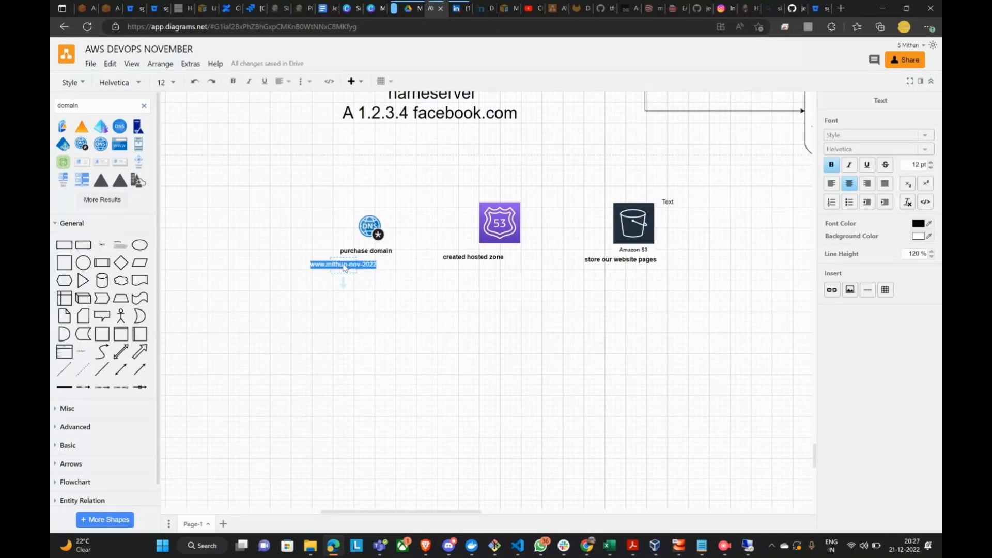
pyautogui.doubleClick(345, 265)
pyautogui.click(344, 265)
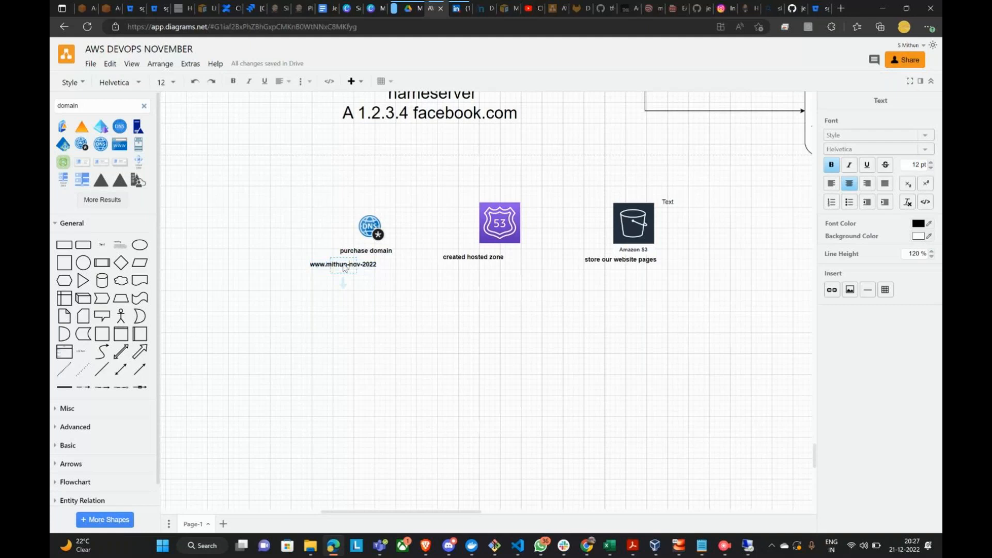
pyautogui.write('.tk')
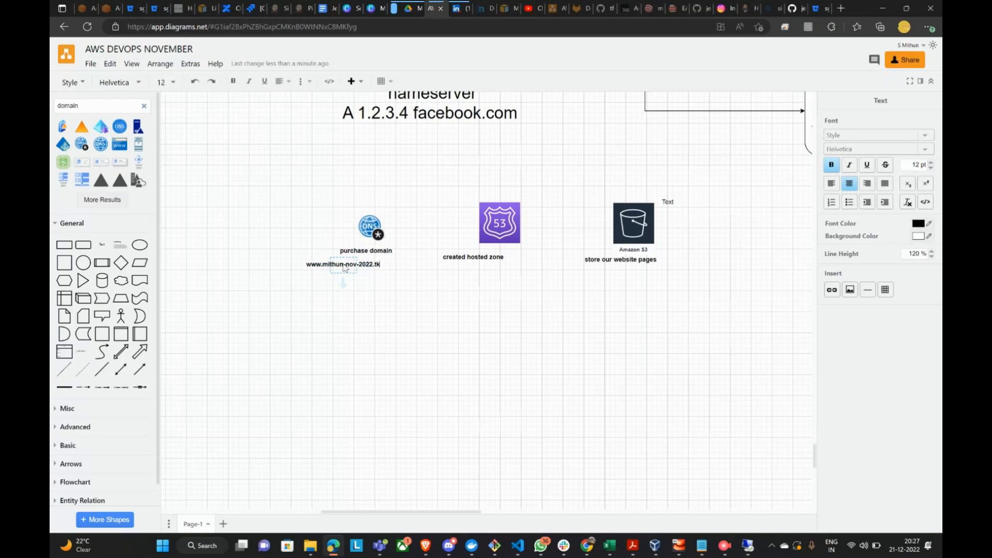
pyautogui.click(333, 349)
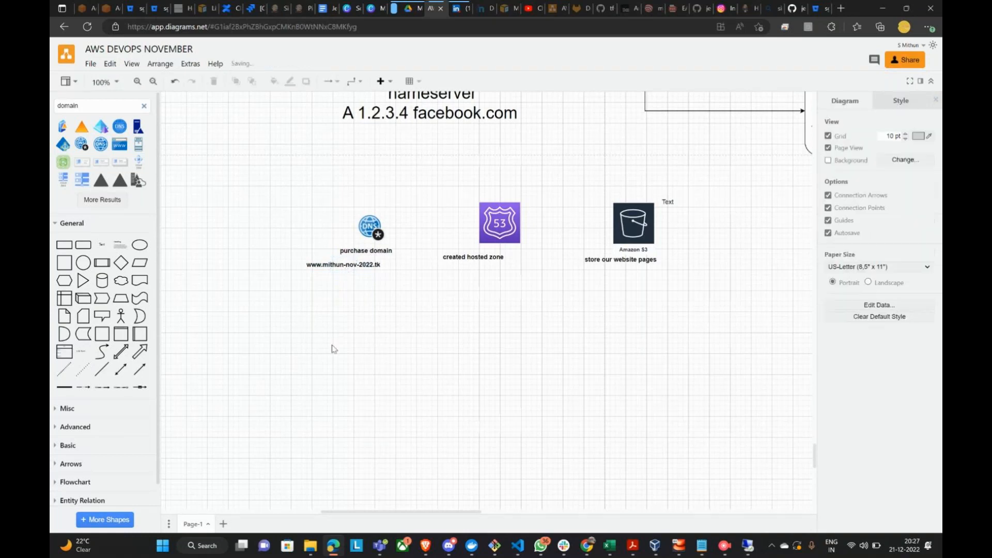
pyautogui.click(368, 266)
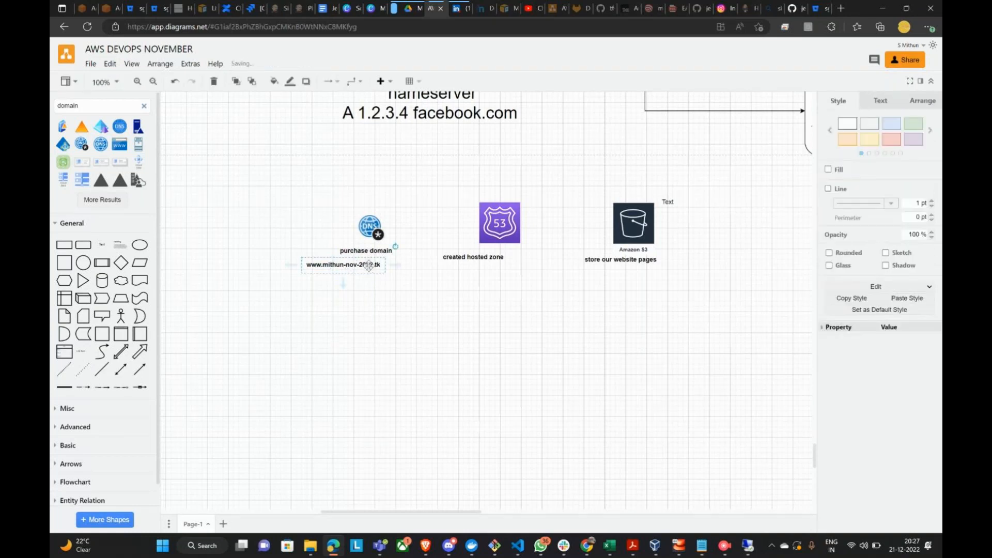
# Place a copy of the domain label under 'created hosted zone' and nudge that heading right
pyautogui.hotkey('ctrl', 'd')
pyautogui.moveTo(390, 277); pyautogui.dragTo(504, 276)
pyautogui.click(493, 316)
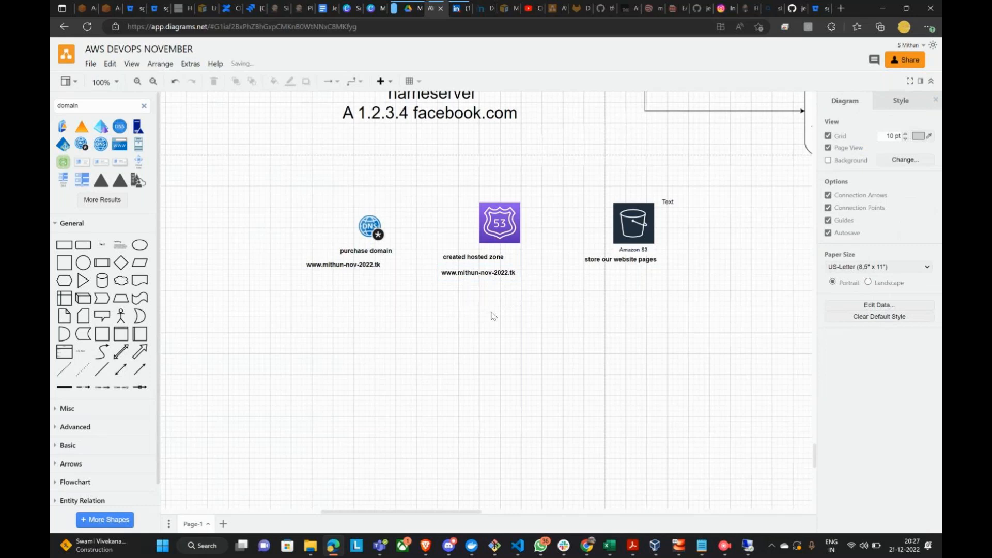
pyautogui.click(497, 271)
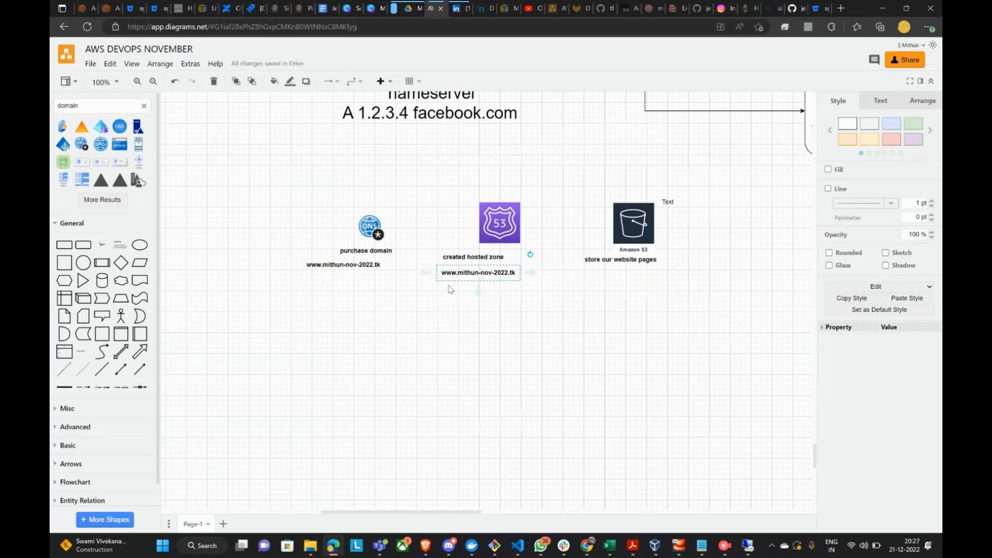
pyautogui.click(470, 257)
pyautogui.moveTo(470, 257); pyautogui.dragTo(475, 257)
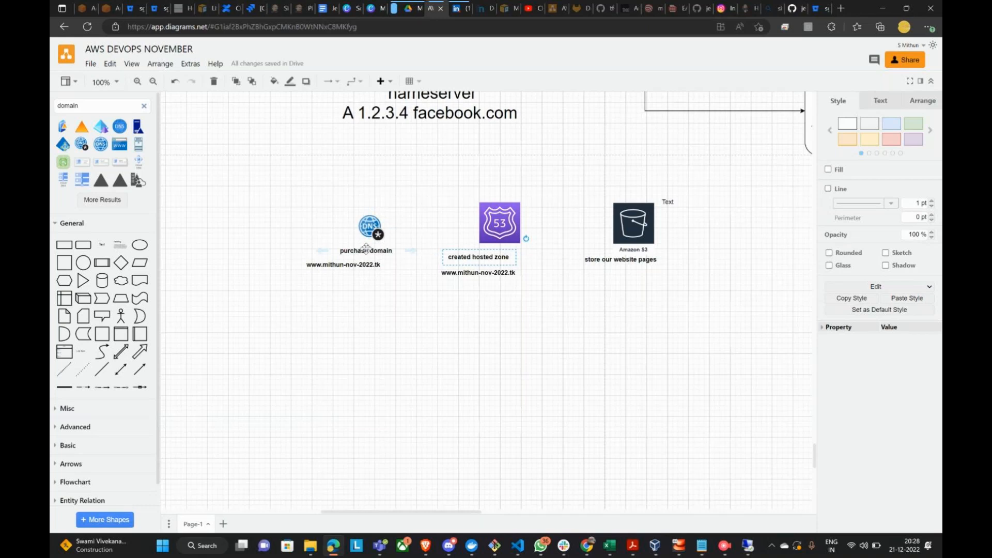
pyautogui.click(370, 330)
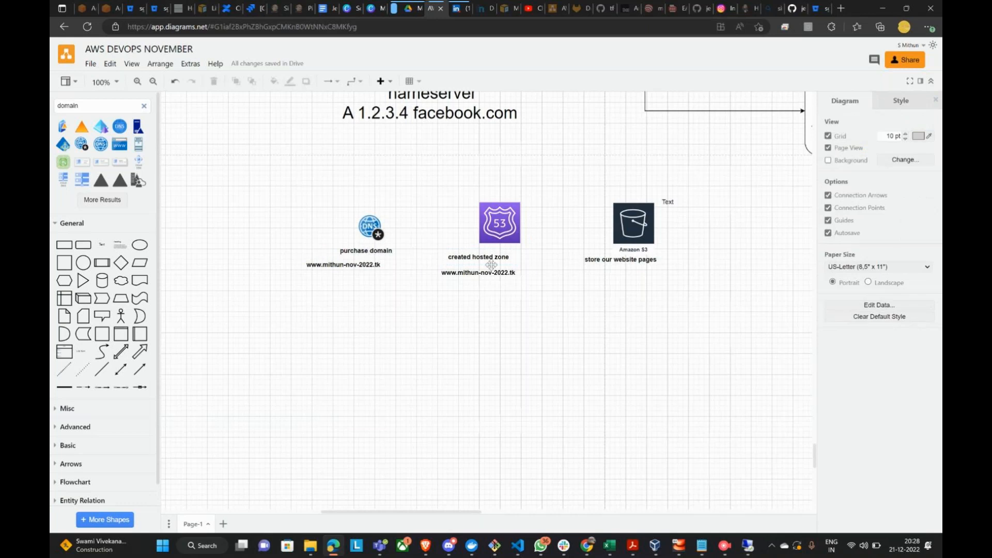
# Duplicate the purchase-domain label again and drag the copy down-left
pyautogui.click(508, 219)
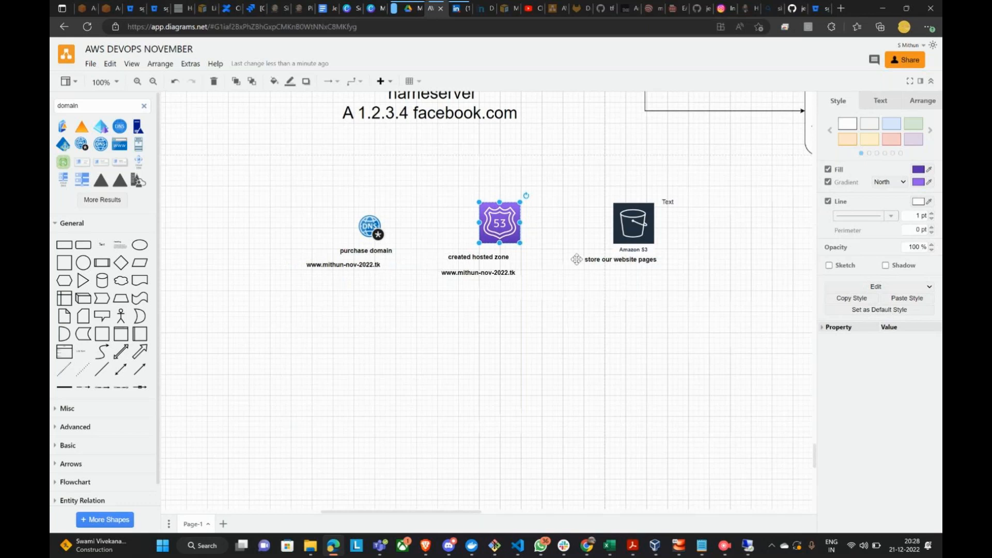
pyautogui.click(342, 264)
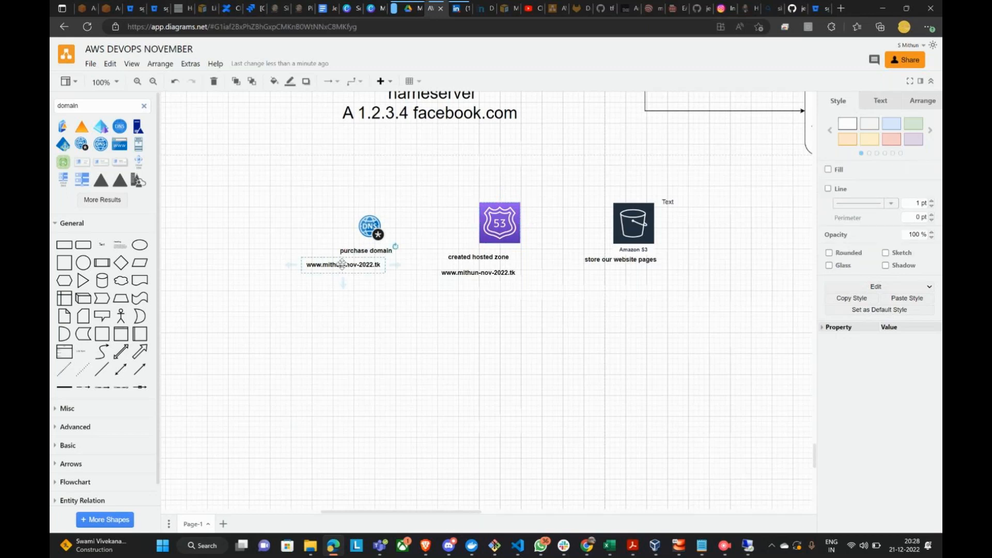
pyautogui.hotkey('ctrl', 'd')
pyautogui.moveTo(342, 265); pyautogui.dragTo(292, 330)
# Add a 'man' person figure down-left with the domain label placed to its right
pyautogui.click(90, 105)
pyautogui.press('BackSpace')
pyautogui.press('BackSpace')
pyautogui.press('BackSpace')
pyautogui.press('BackSpace')
pyautogui.press('BackSpace')
pyautogui.press('BackSpace')
pyautogui.write('man')
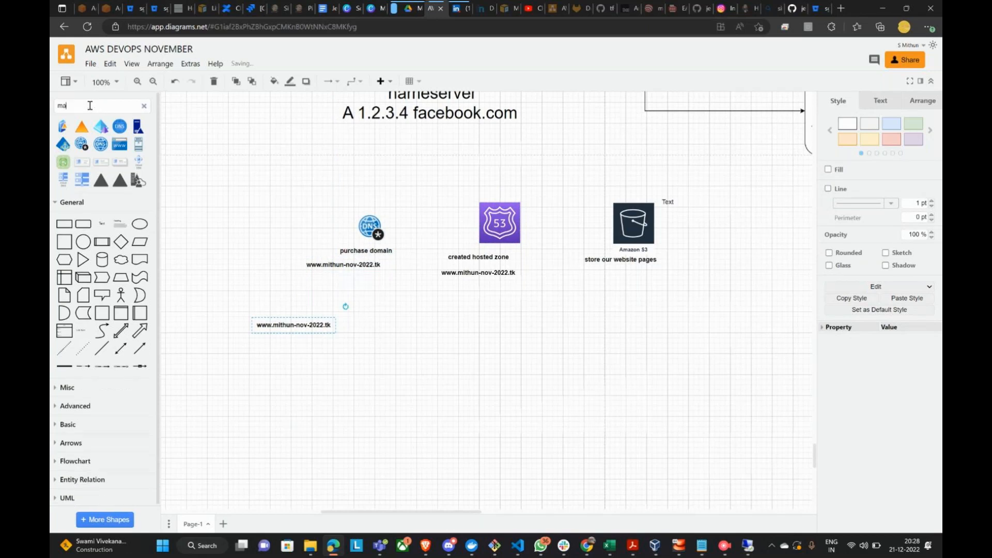
pyautogui.press('Return')
pyautogui.click(61, 128)
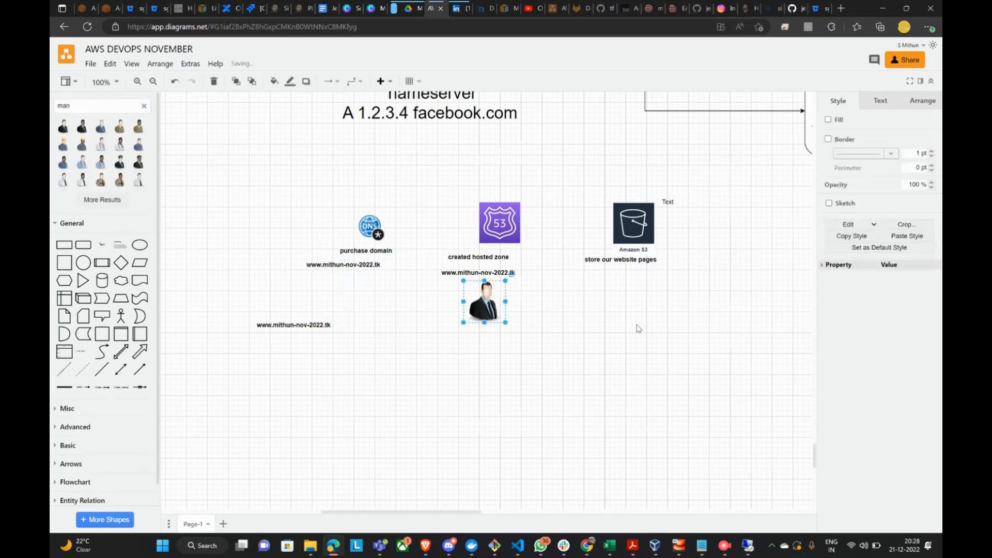
pyautogui.moveTo(473, 308); pyautogui.dragTo(236, 362)
pyautogui.moveTo(290, 324); pyautogui.dragTo(298, 353)
# Add an 'internet' globe right of the figure and draw an arrow from the label to it
pyautogui.doubleClick(64, 106)
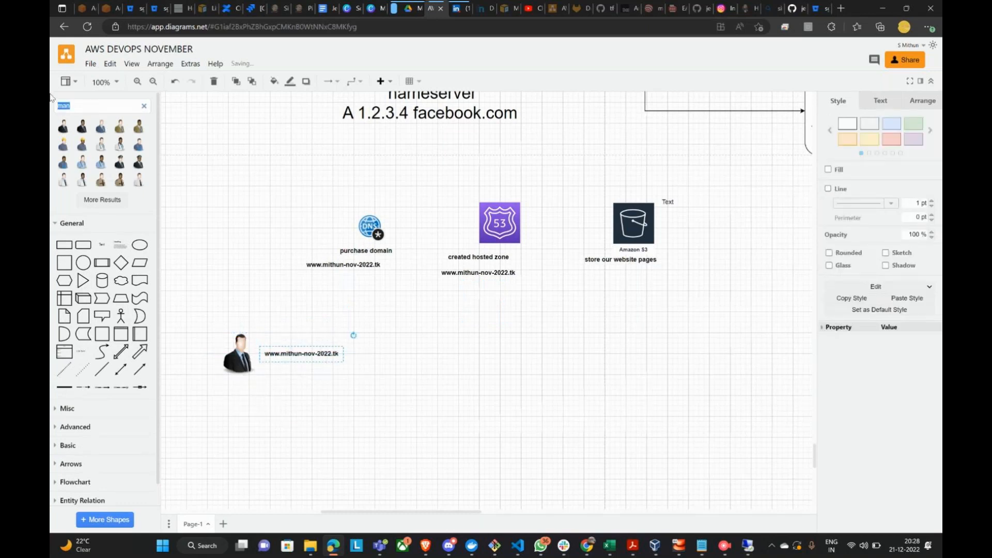
pyautogui.write('interne')
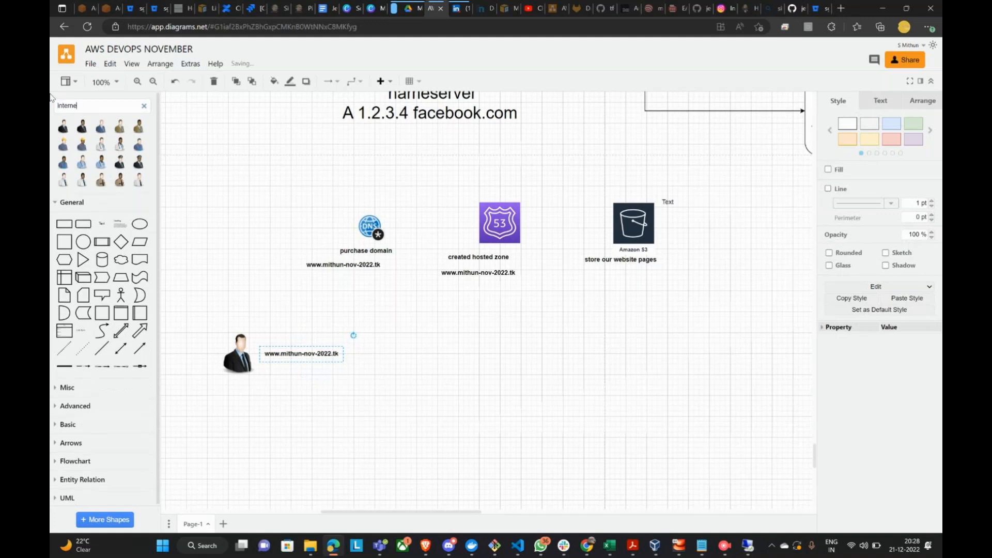
pyautogui.write('t')
pyautogui.press('Return')
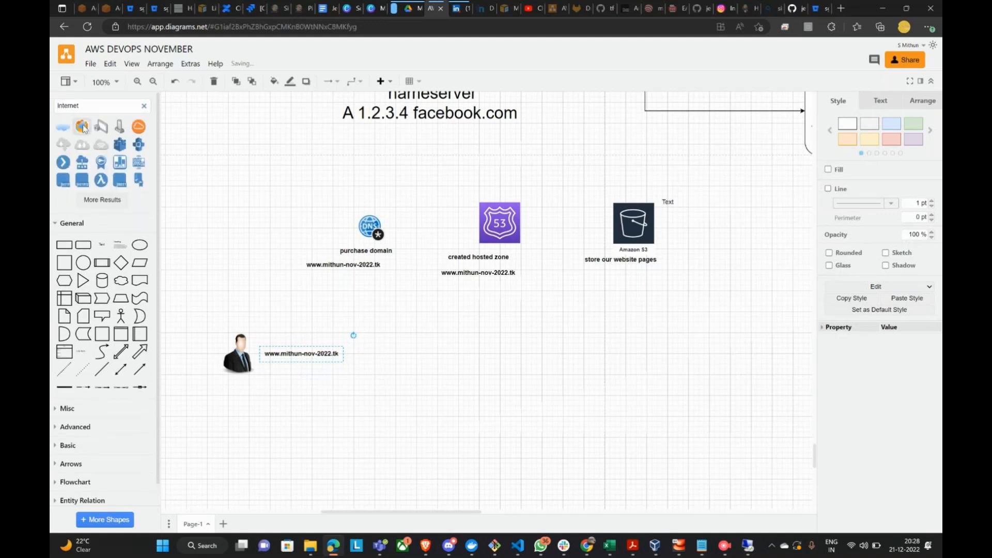
pyautogui.click(84, 128)
pyautogui.moveTo(485, 302); pyautogui.dragTo(441, 366)
pyautogui.click(336, 355)
pyautogui.moveTo(354, 356)
pyautogui.mouseDown()
pyautogui.moveTo(490, 355)
pyautogui.moveTo(466, 342)
pyautogui.mouseUp()
pyautogui.click(443, 354)
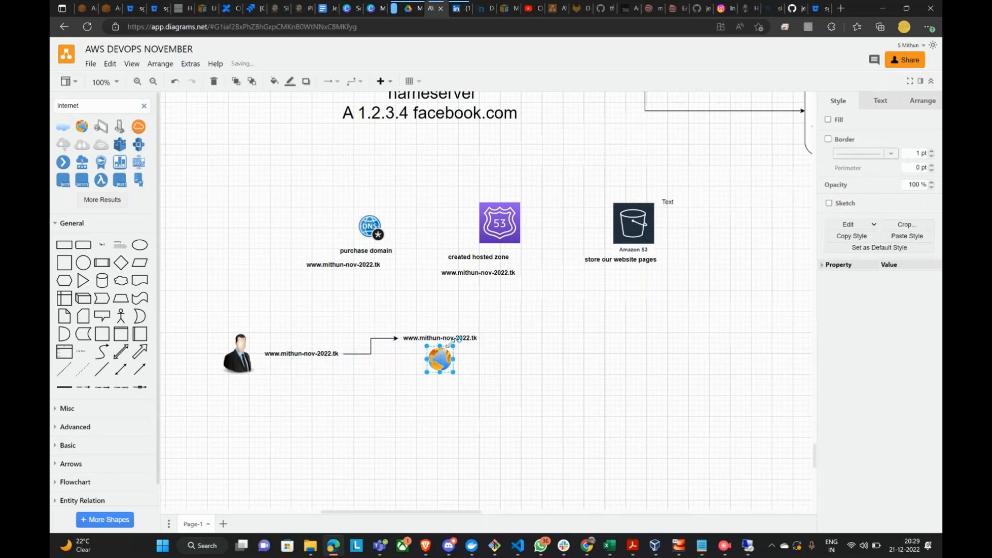
pyautogui.scroll(1, 460, 345)
pyautogui.scroll(9, 460, 345)
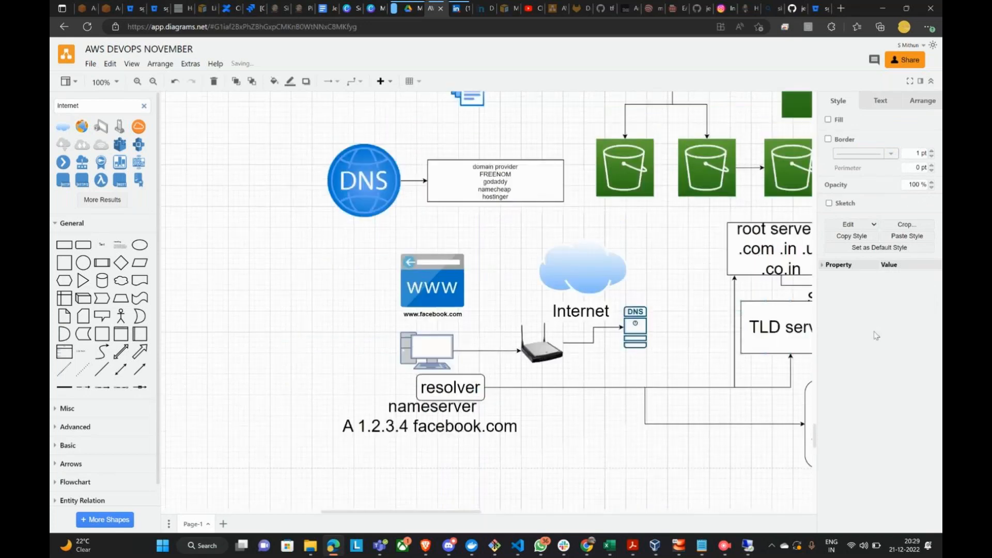
pyautogui.scroll(-4, 573, 379)
pyautogui.scroll(-4, 572, 379)
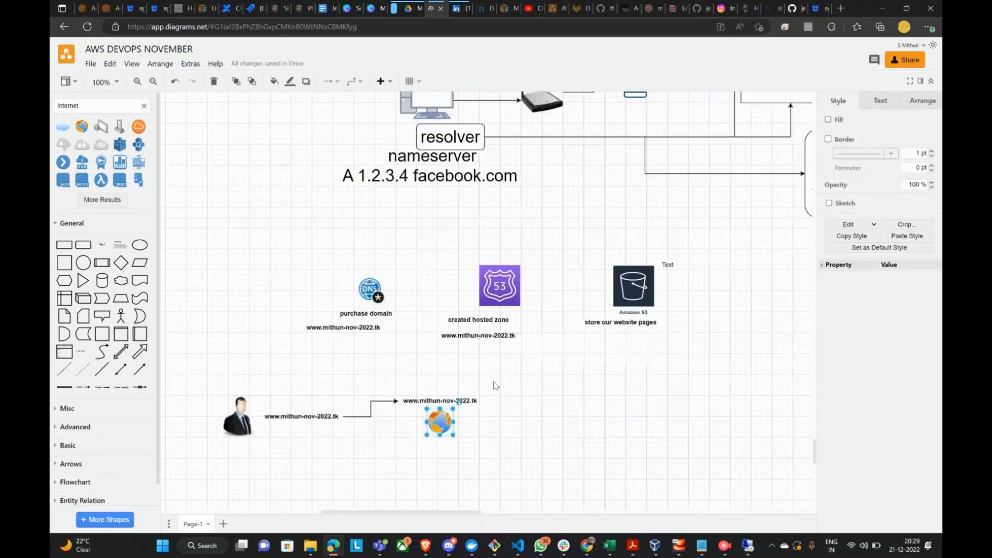
# Move the globe's domain label to the arrow tip
pyautogui.click(457, 405)
pyautogui.moveTo(457, 405); pyautogui.dragTo(476, 418)
pyautogui.click(556, 430)
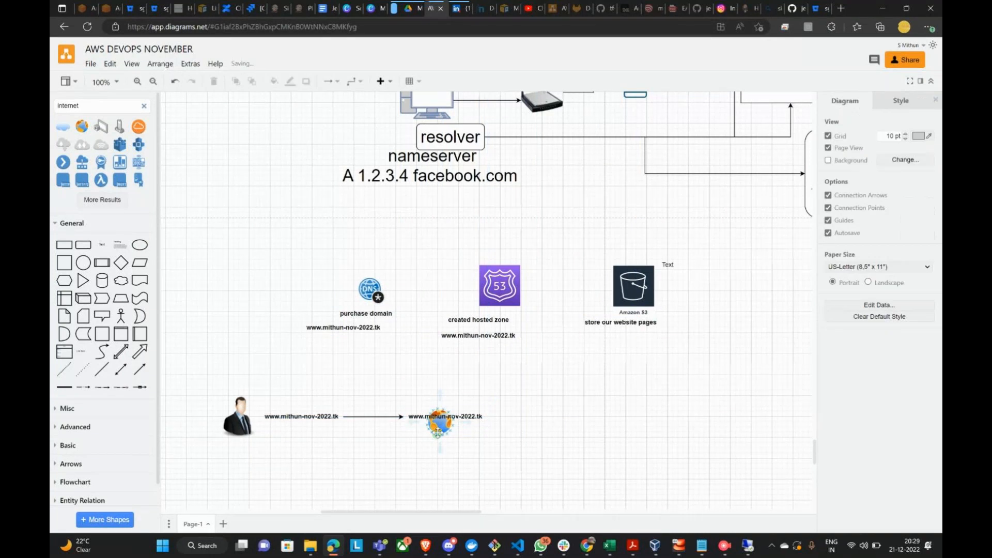
pyautogui.click(451, 437)
pyautogui.click(455, 442)
# Connect the globe upward to the purchase domain DNS icon
pyautogui.moveTo(449, 402)
pyautogui.mouseDown()
pyautogui.moveTo(346, 330)
pyautogui.moveTo(360, 332)
pyautogui.mouseUp()
pyautogui.hotkey('ctrl', 'z')
pyautogui.moveTo(436, 404); pyautogui.dragTo(376, 305)
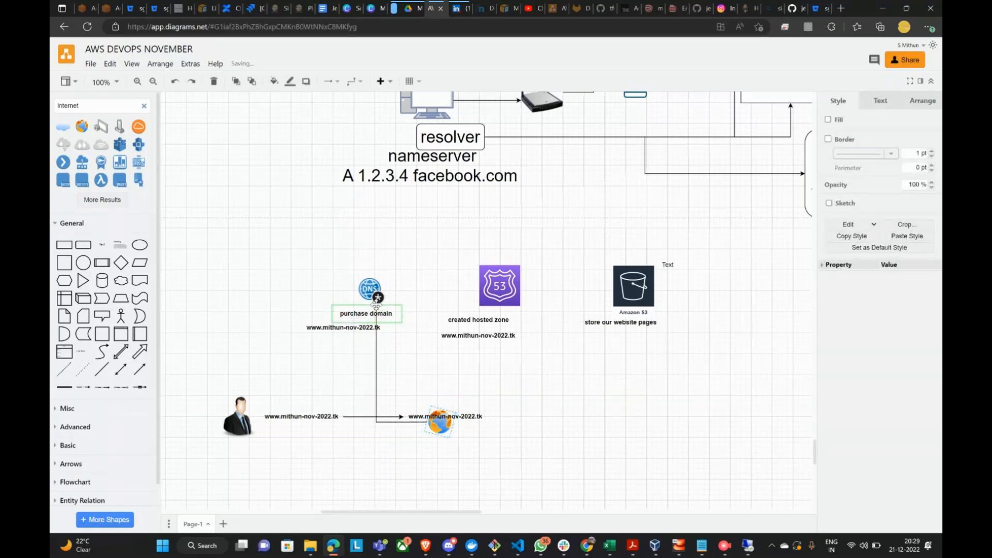
pyautogui.moveTo(376, 305); pyautogui.dragTo(375, 305)
pyautogui.click(403, 354)
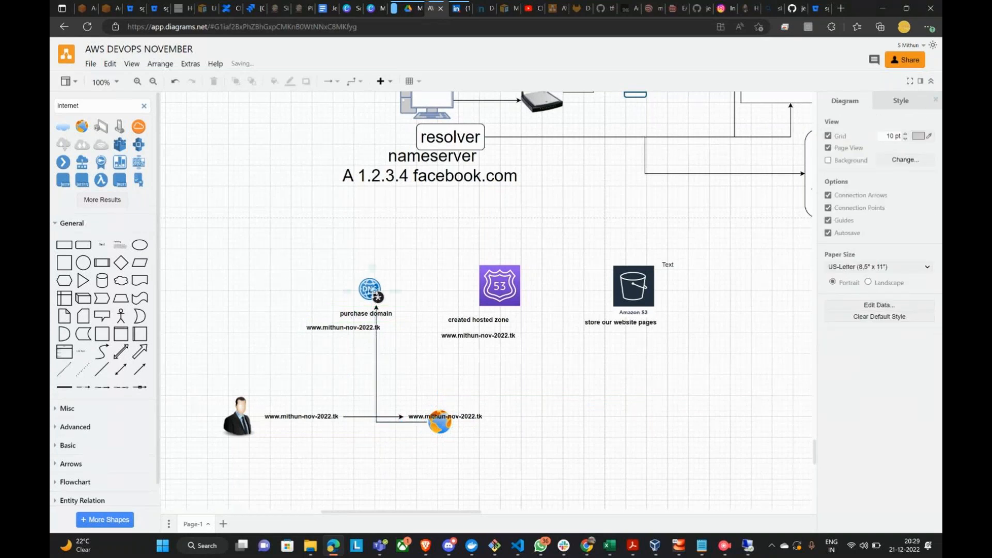
# Chain connectors from the DNS icon to Route 53 and from Route 53 to S3
pyautogui.click(372, 290)
pyautogui.moveTo(396, 295); pyautogui.dragTo(474, 292)
pyautogui.hotkey('ctrl', 'z')
pyautogui.click(373, 291)
pyautogui.moveTo(396, 292); pyautogui.dragTo(370, 290)
pyautogui.click(498, 291)
pyautogui.click(559, 394)
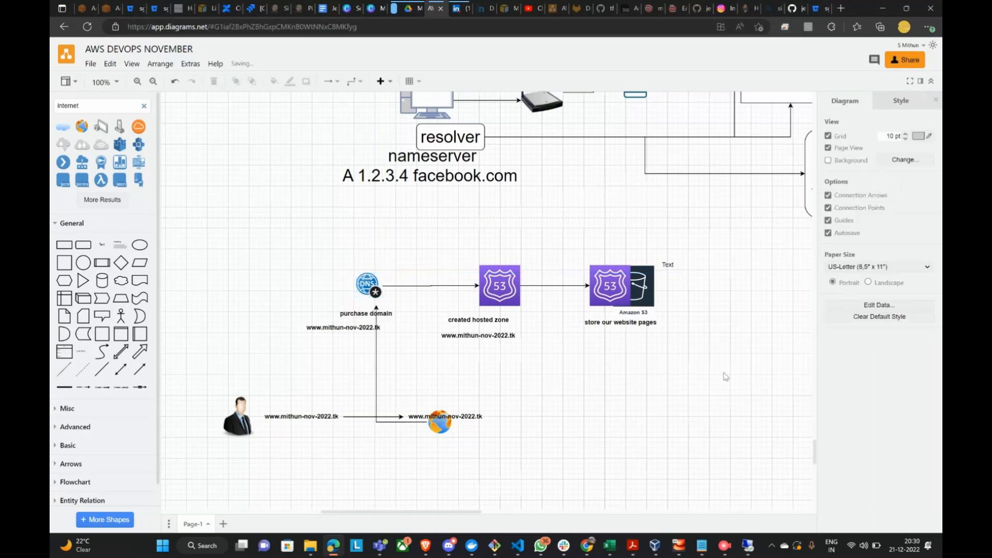
# Delete the stray Route 53 copy and line the S3 icon up with the arrow's end
pyautogui.moveTo(645, 294)
pyautogui.mouseDown()
pyautogui.moveTo(672, 287)
pyautogui.moveTo(663, 299)
pyautogui.mouseUp()
pyautogui.click(619, 283)
pyautogui.press('Delete')
pyautogui.moveTo(653, 287); pyautogui.dragTo(613, 286)
pyautogui.click(744, 409)
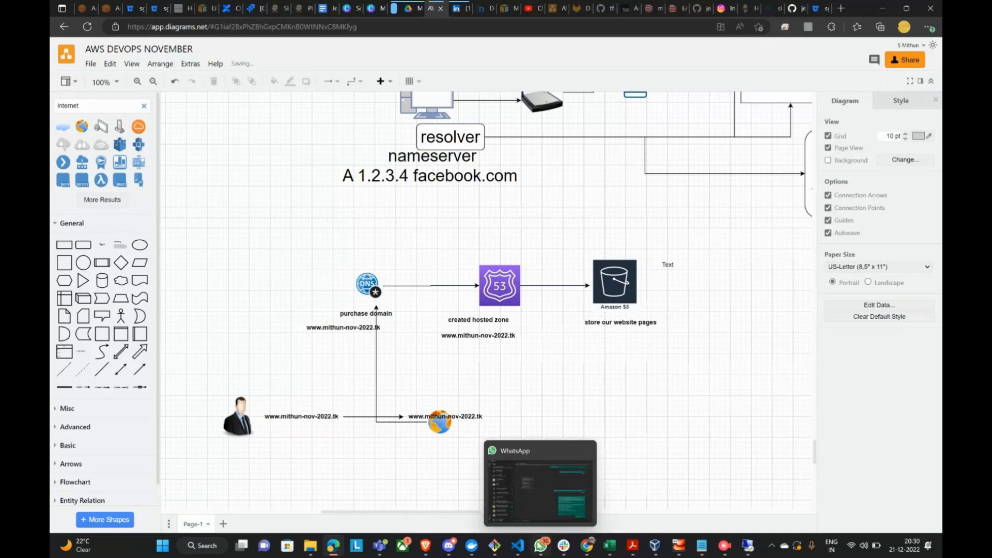
pyautogui.click(594, 549)
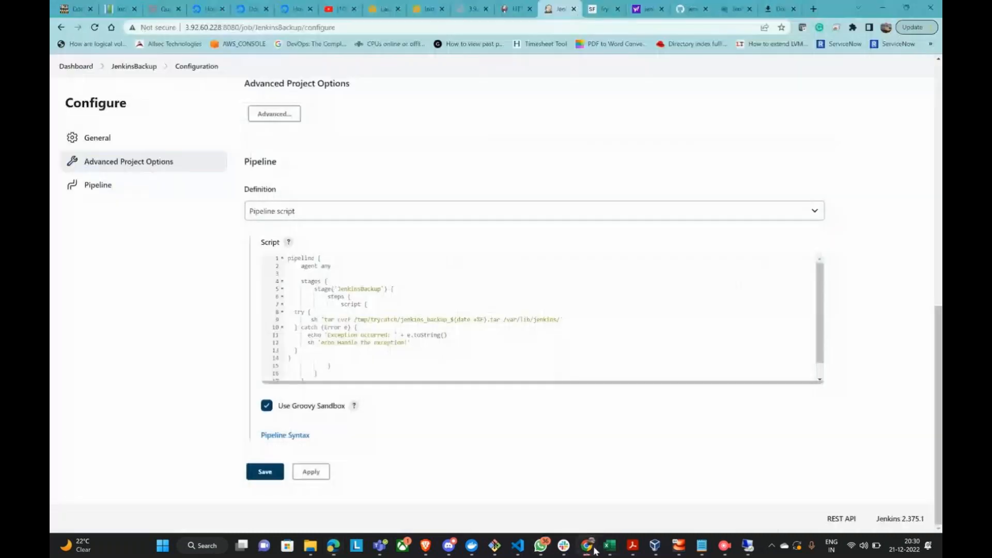
pyautogui.click(382, 9)
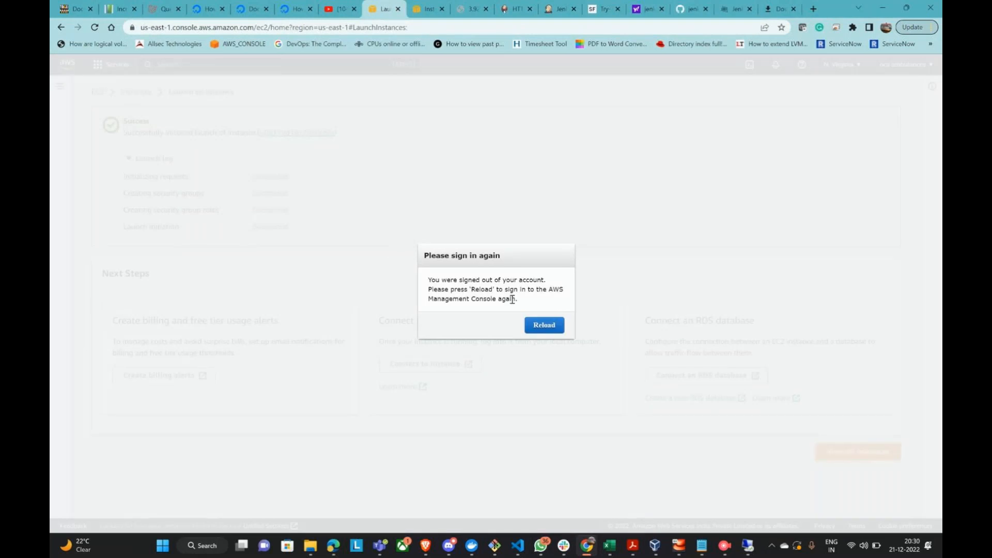
pyautogui.click(546, 326)
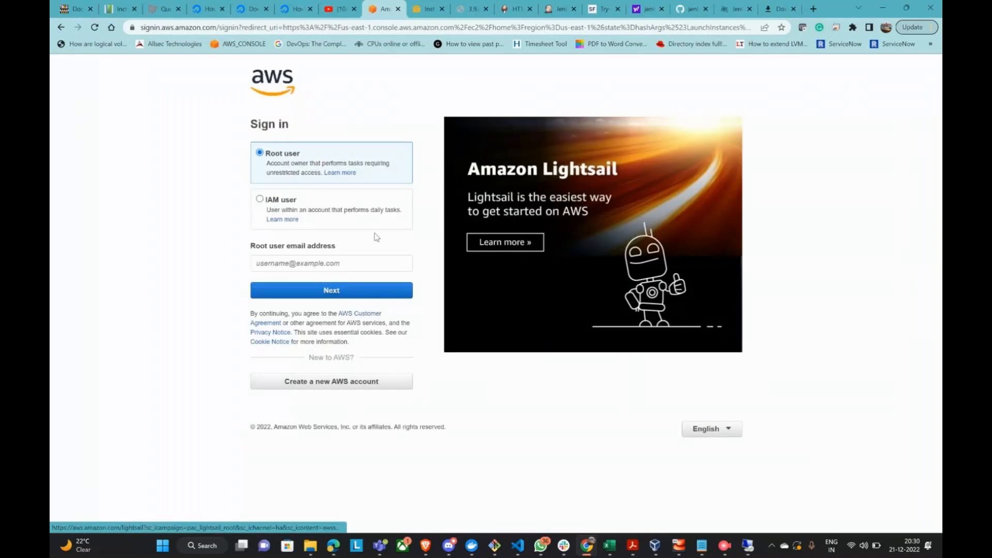
pyautogui.click(306, 263)
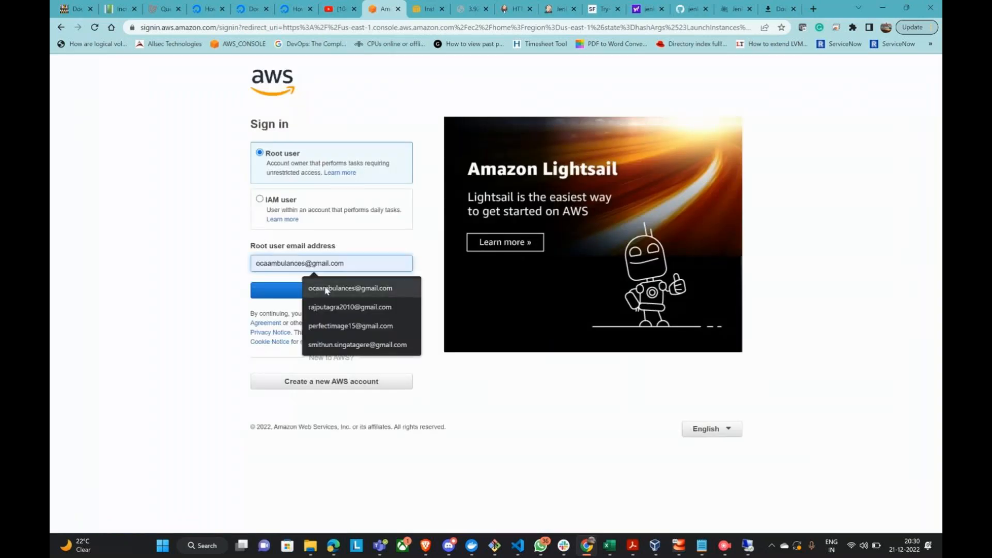
pyautogui.click(348, 293)
pyautogui.click(327, 290)
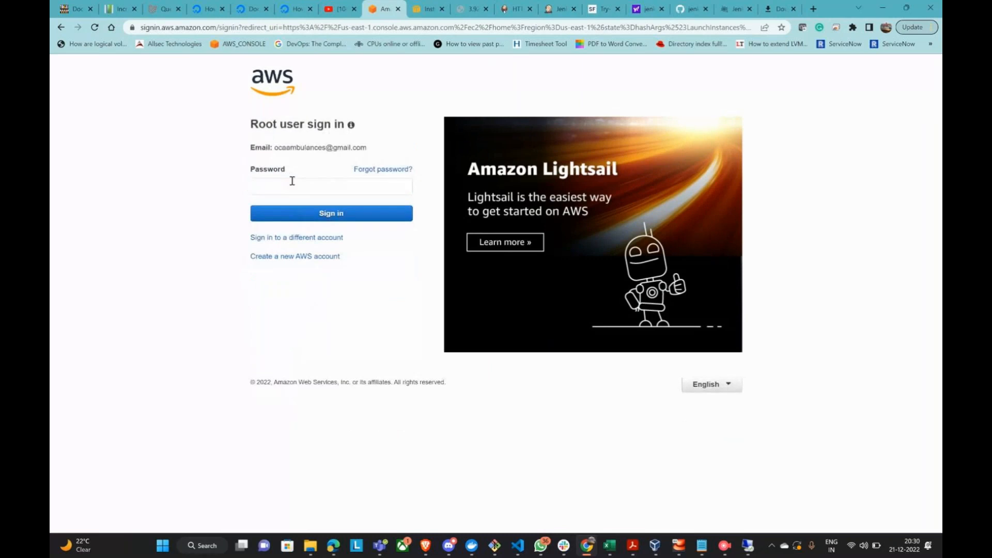
pyautogui.click(325, 186)
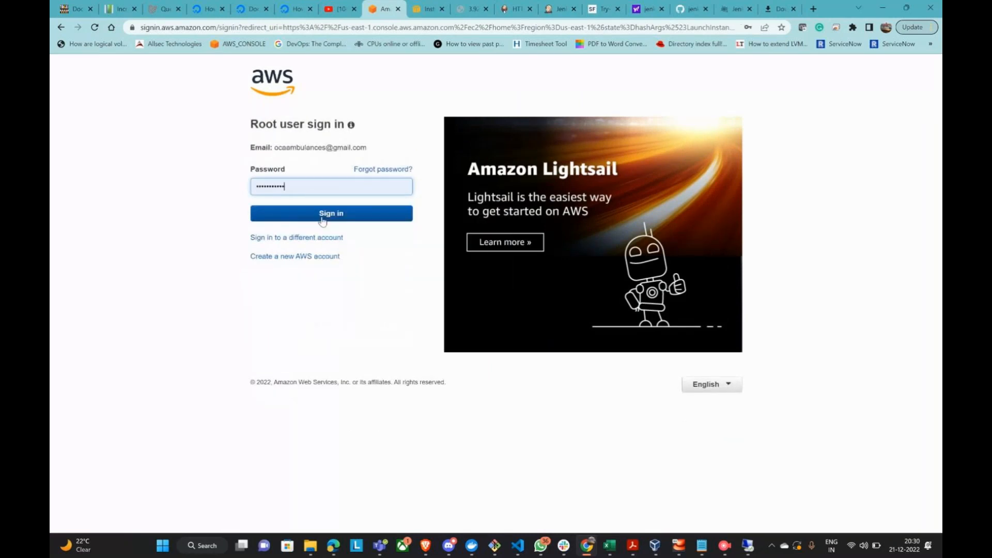
pyautogui.click(323, 220)
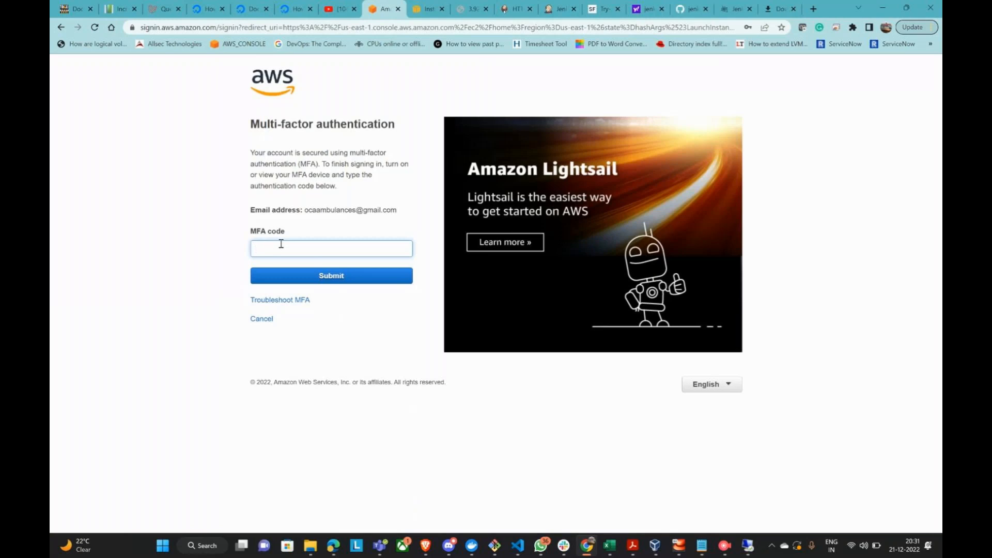
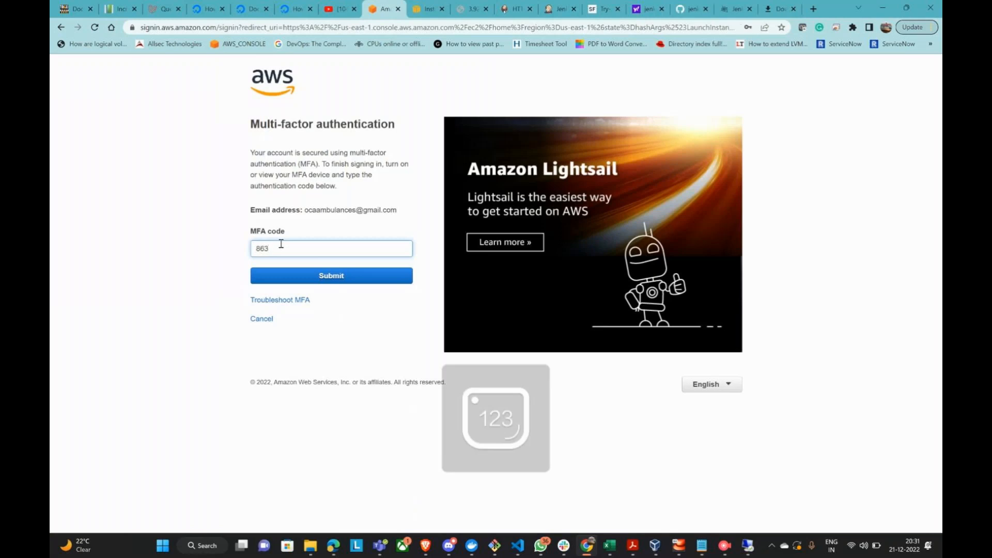
pyautogui.press('Return')
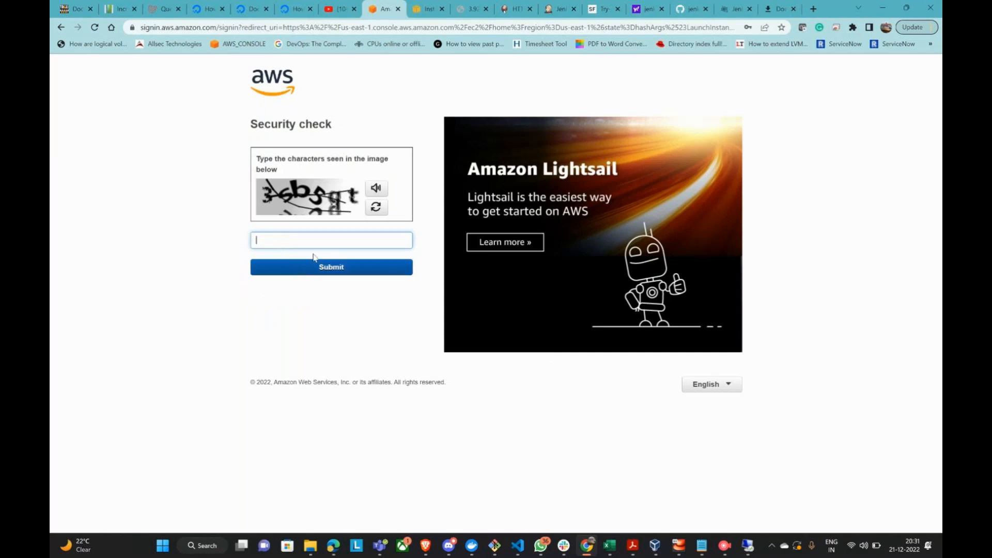
pyautogui.click(59, 28)
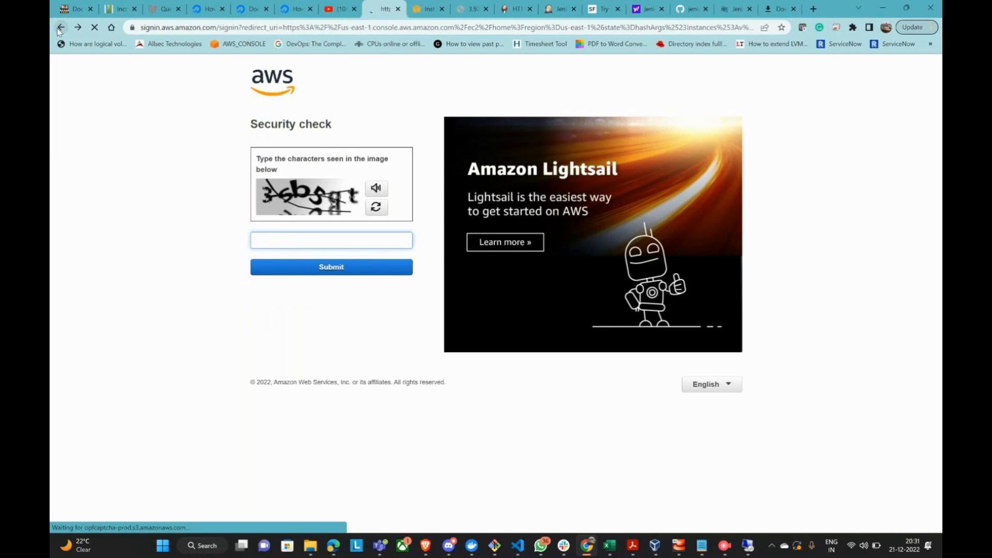
# Choose the saved root user email and answer the security captcha
pyautogui.click(288, 262)
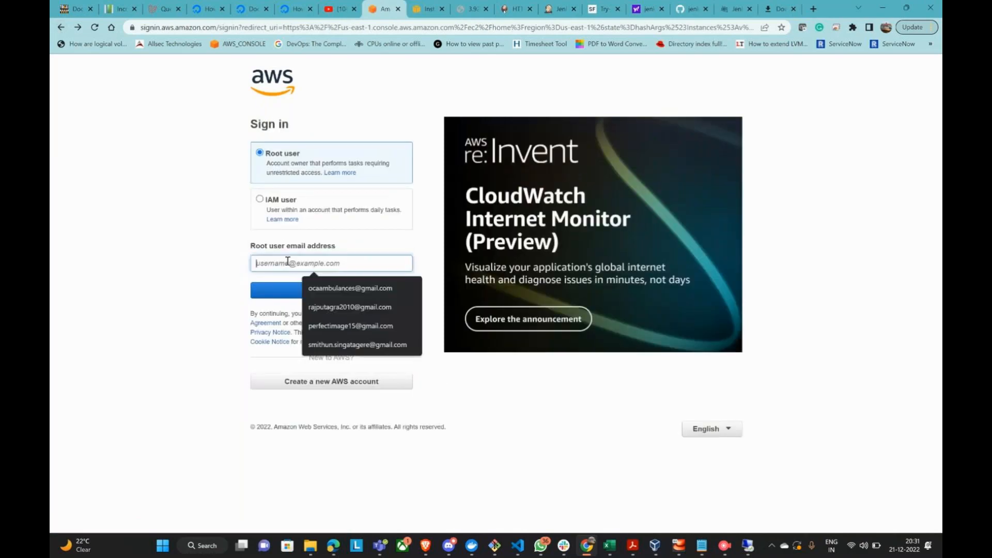
pyautogui.click(350, 288)
pyautogui.click(319, 291)
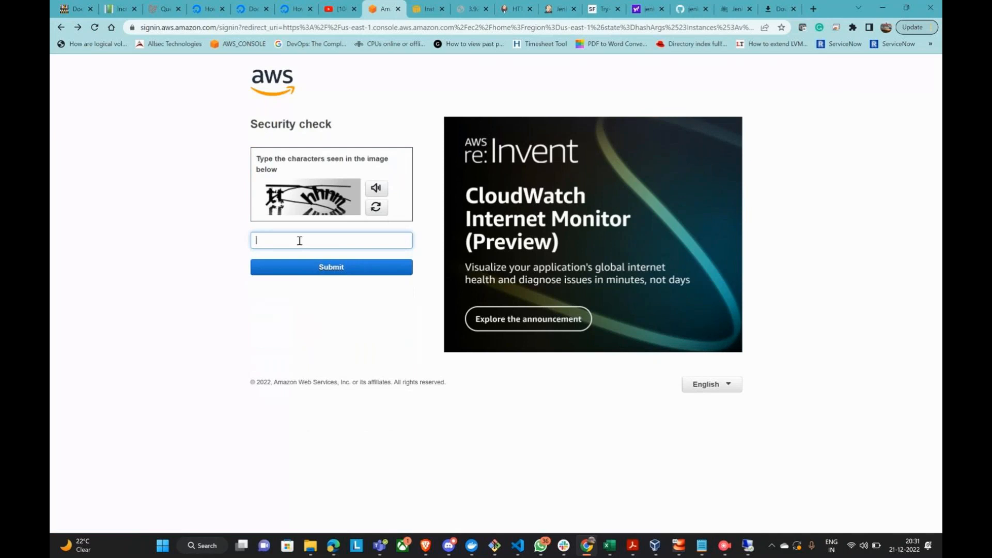
pyautogui.write('rthhnm')
pyautogui.click(258, 242)
pyautogui.press('BackSpace')
pyautogui.write('t')
pyautogui.click(313, 266)
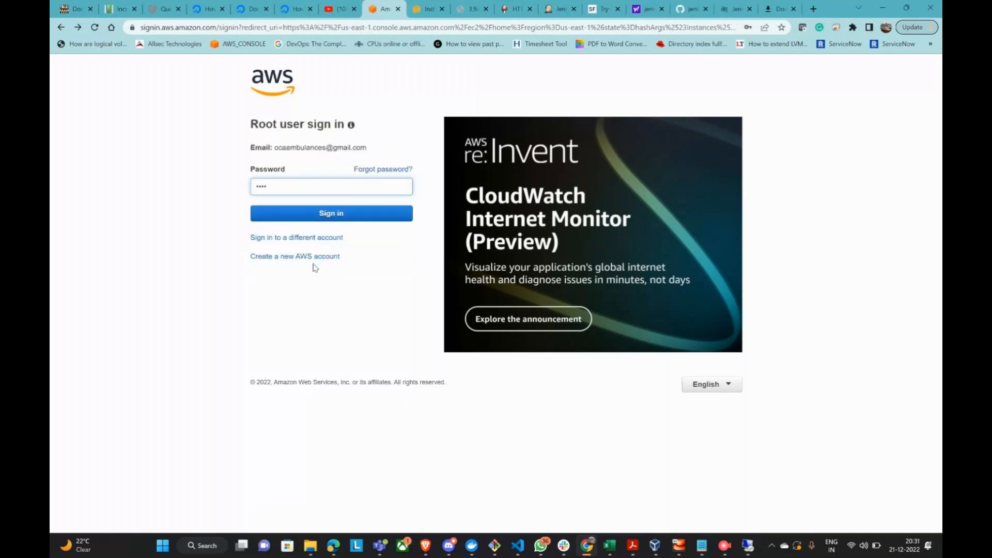
# Enter the account password and MFA code to land on EC2 Instances
pyautogui.press('BackSpace')
pyautogui.press('BackSpace')
pyautogui.press('BackSpace')
pyautogui.press('BackSpace')
pyautogui.press('Return')
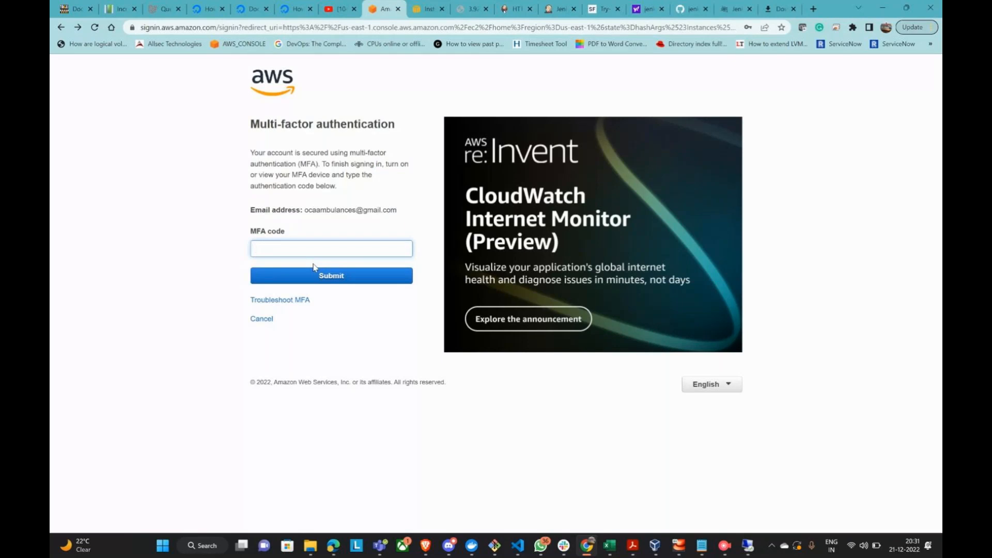
pyautogui.press('Return')
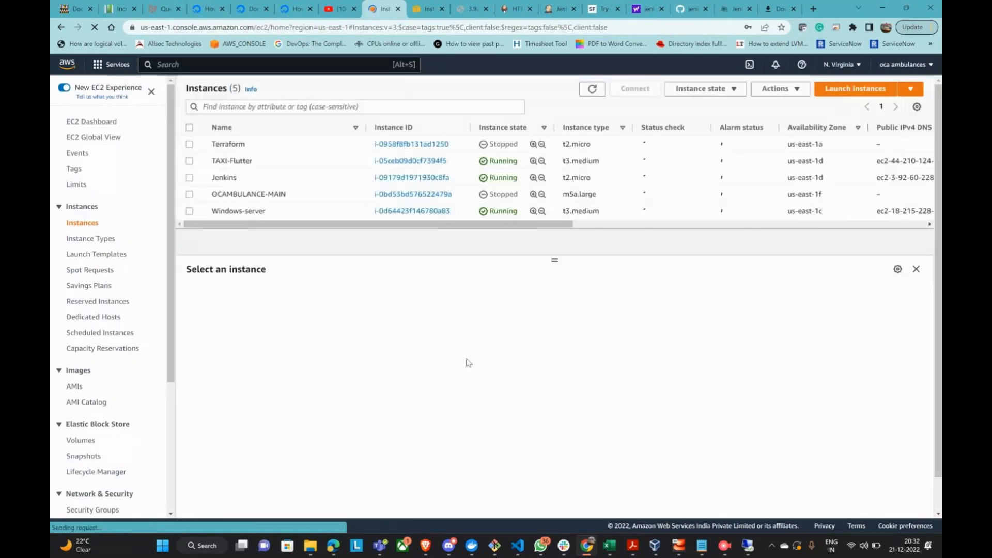
pyautogui.scroll(-3, 111, 285)
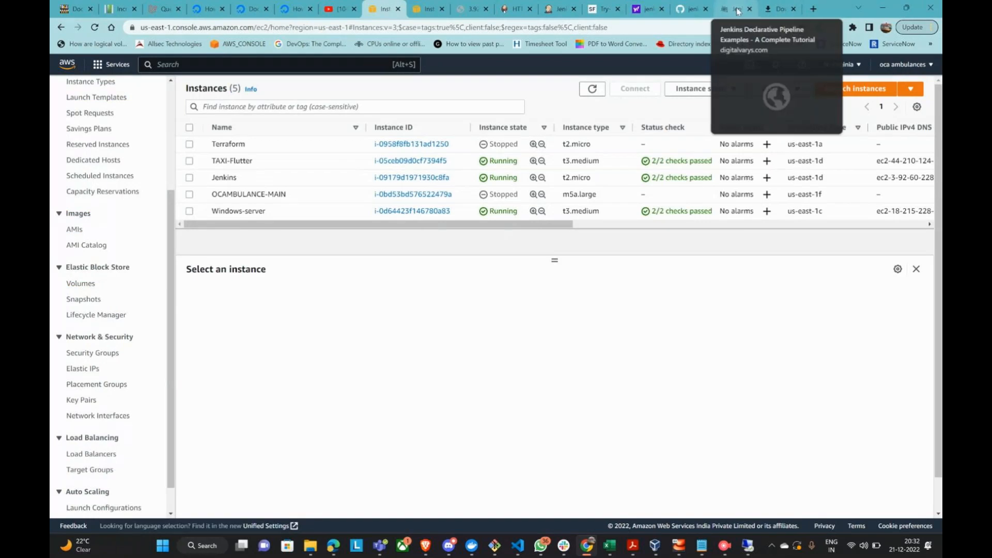
# In the Jenkins tutorial tab, navigate to freenom.com
pyautogui.click(690, 9)
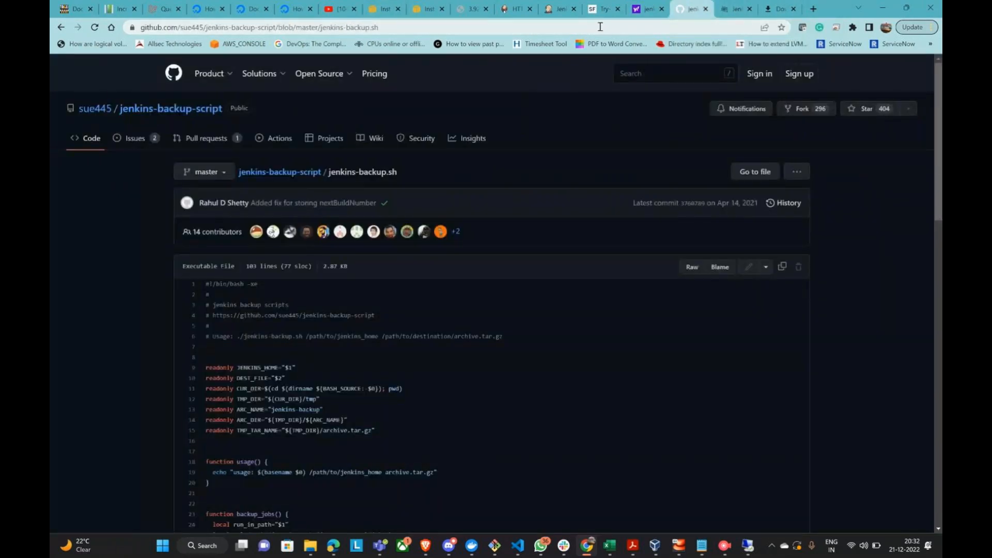
pyautogui.click(736, 8)
pyautogui.click(658, 25)
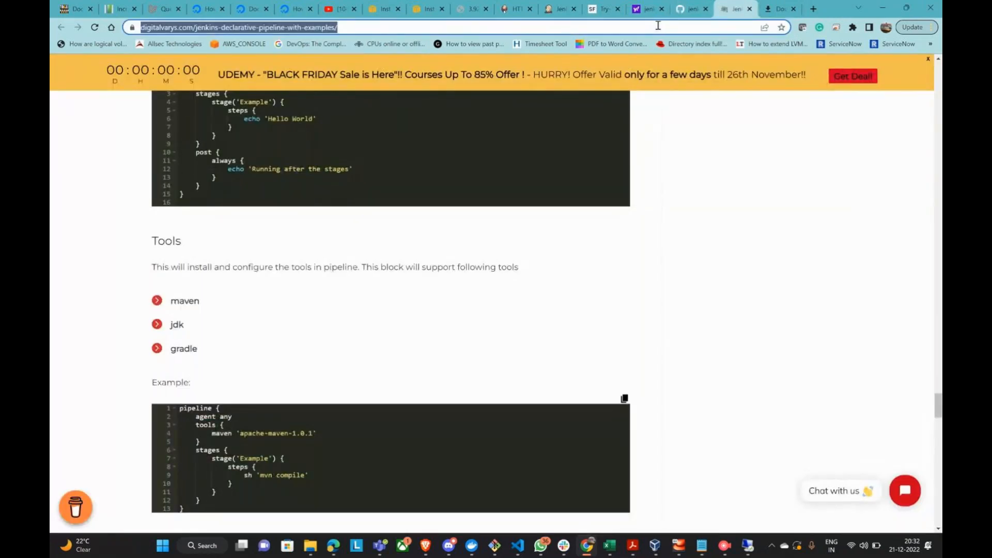
pyautogui.write('fr')
pyautogui.press('BackSpace')
pyautogui.press('BackSpace')
pyautogui.write('rf')
pyautogui.press('BackSpace')
pyautogui.press('BackSpace')
pyautogui.write('f')
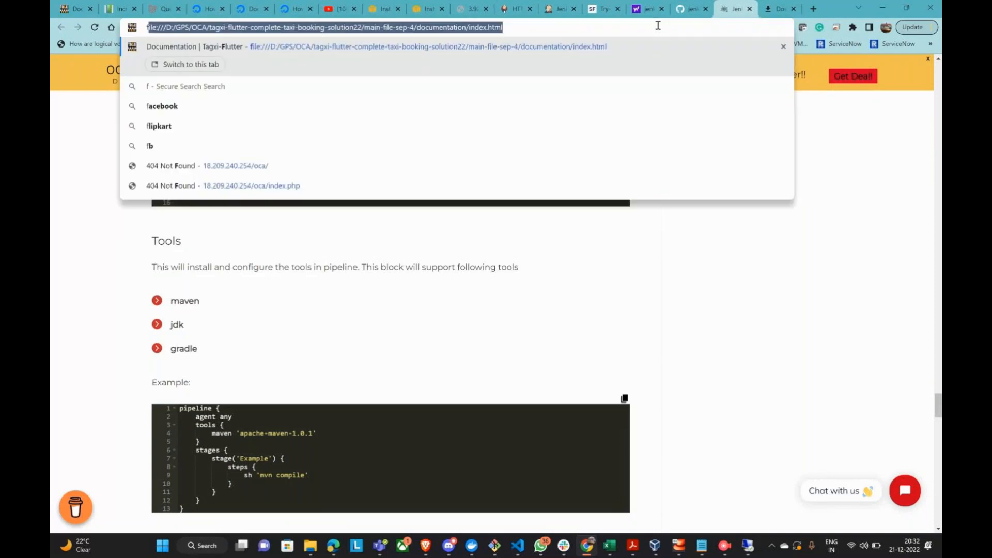
pyautogui.write('reeni')
pyautogui.press('BackSpace')
pyautogui.write('om/.')
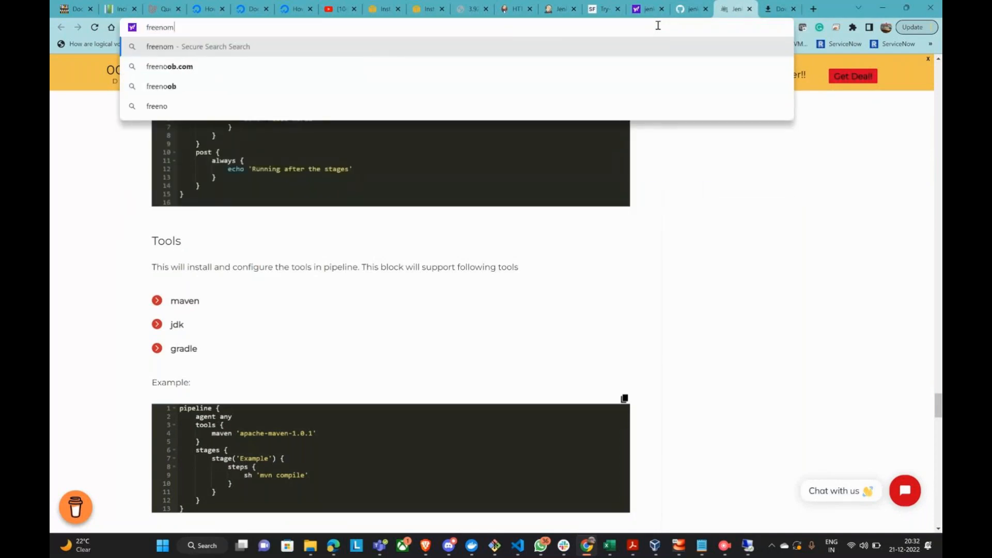
pyautogui.press('BackSpace')
pyautogui.press('BackSpace')
pyautogui.write('.com')
pyautogui.press('Return')
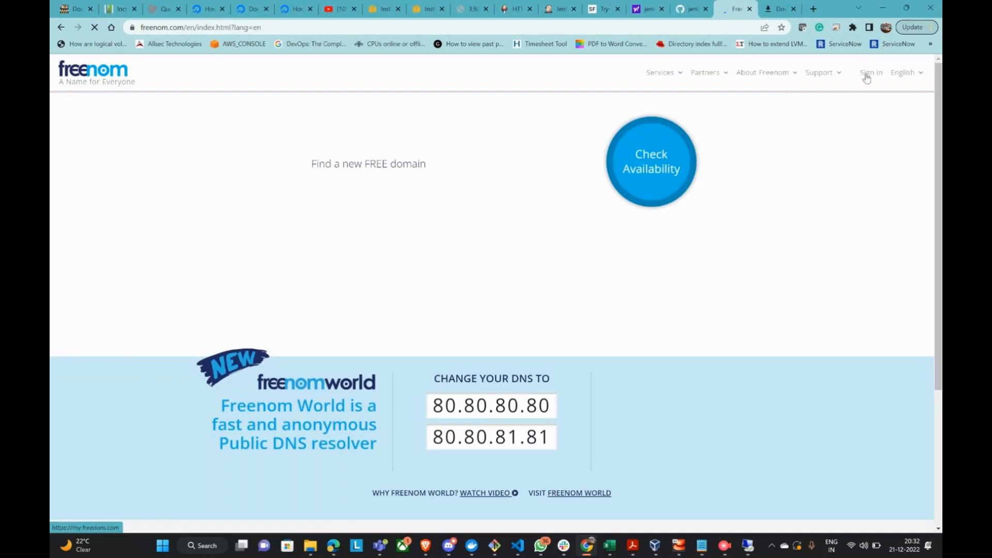
# Sign in to Freenom with the Google account option
pyautogui.click(868, 77)
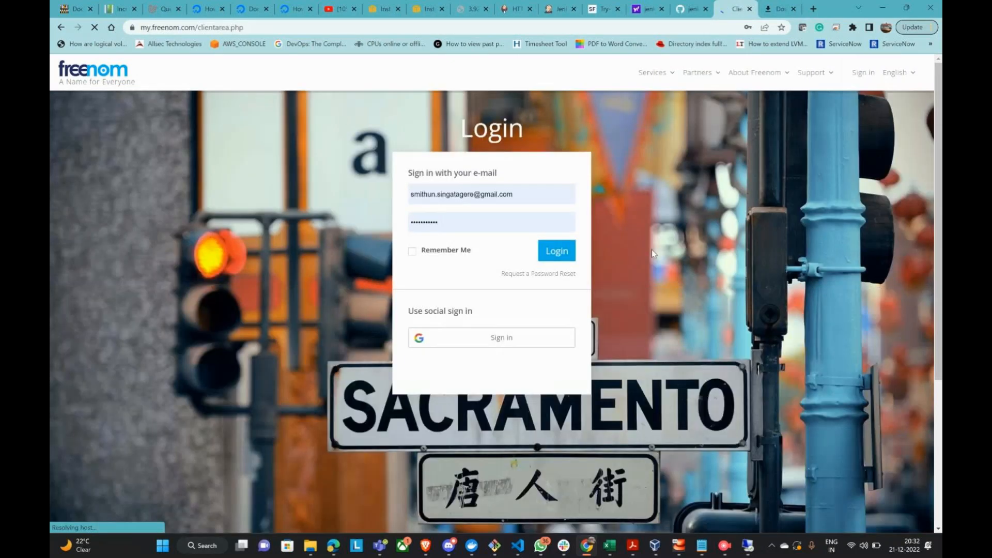
pyautogui.click(506, 338)
pyautogui.click(518, 302)
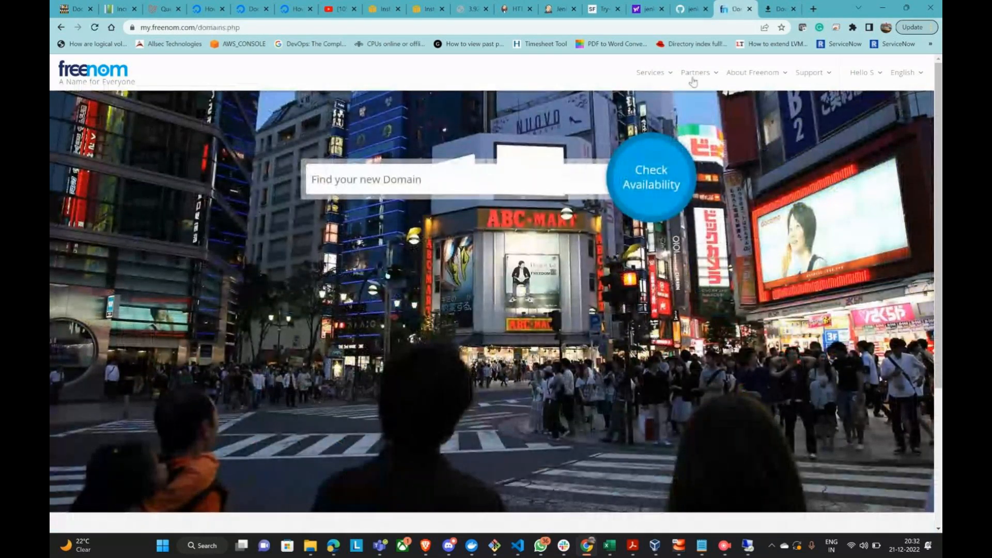
# Open Freenom's Services > Free and paid domains page, then go back to the draw.io diagram
pyautogui.click(660, 75)
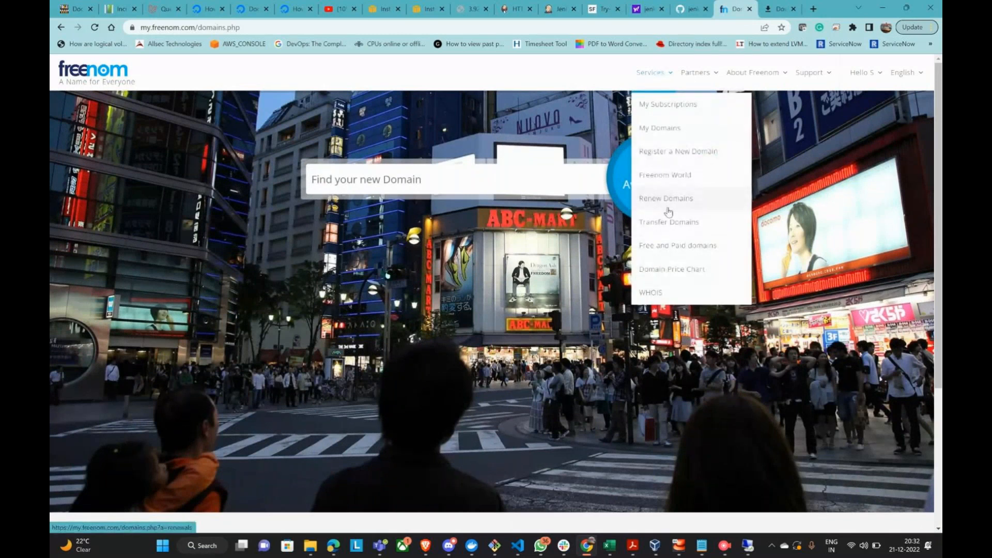
pyautogui.click(682, 250)
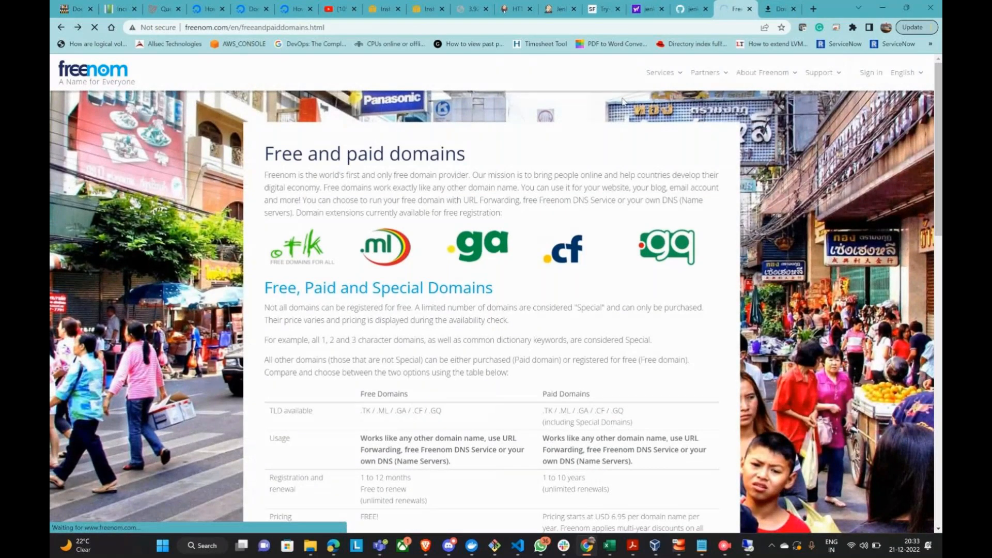
pyautogui.click(333, 545)
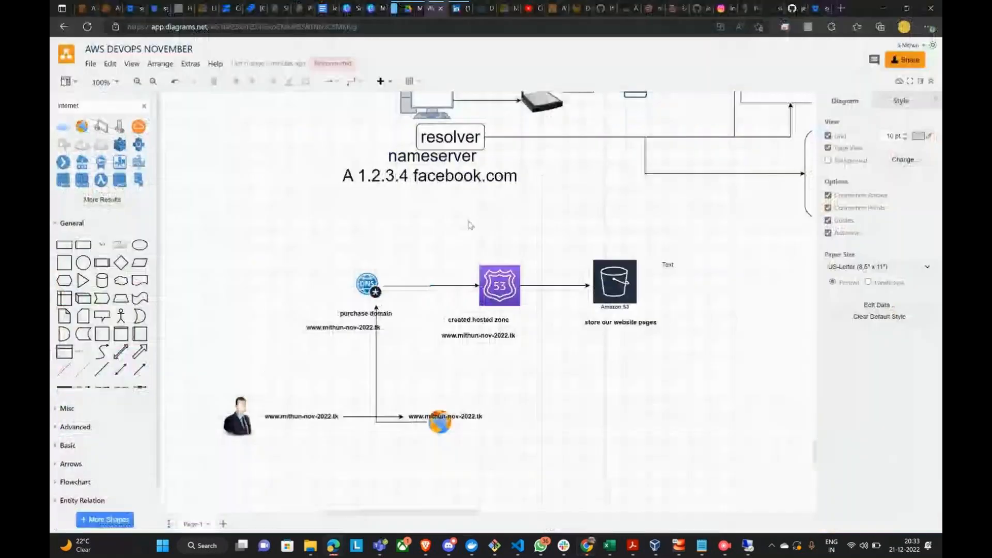
pyautogui.doubleClick(308, 418)
pyautogui.hotkey('ctrl', 'c')
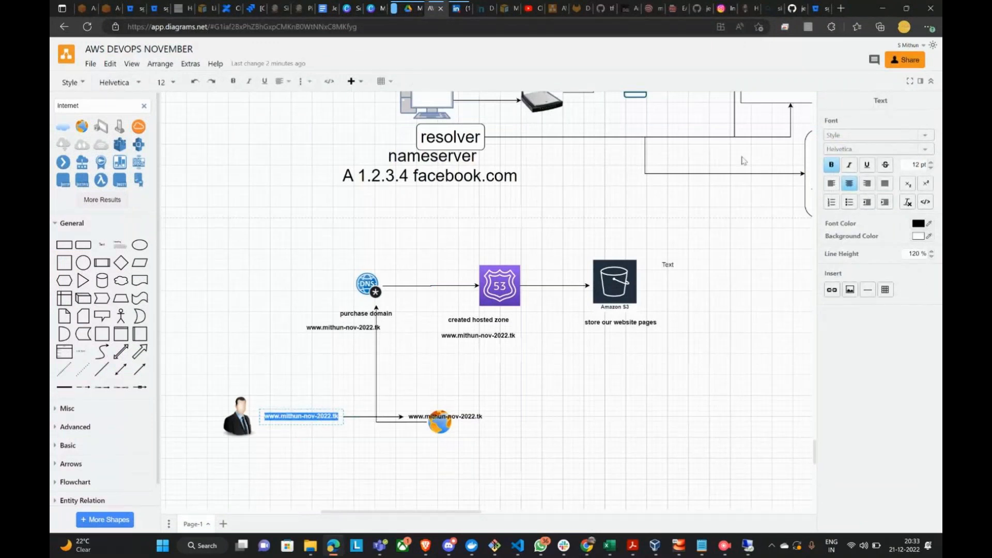
pyautogui.click(592, 548)
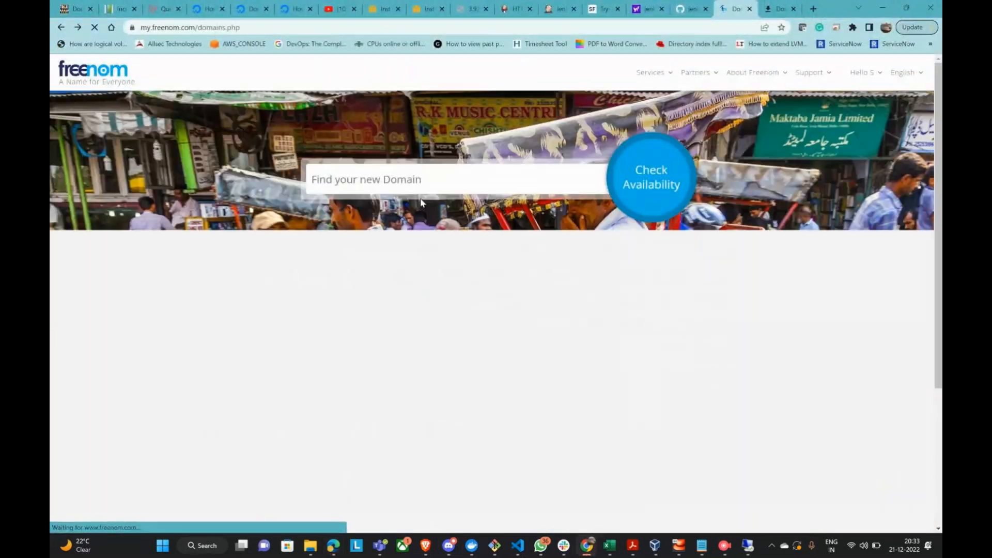
pyautogui.click(405, 180)
pyautogui.hotkey('ctrl', 'v')
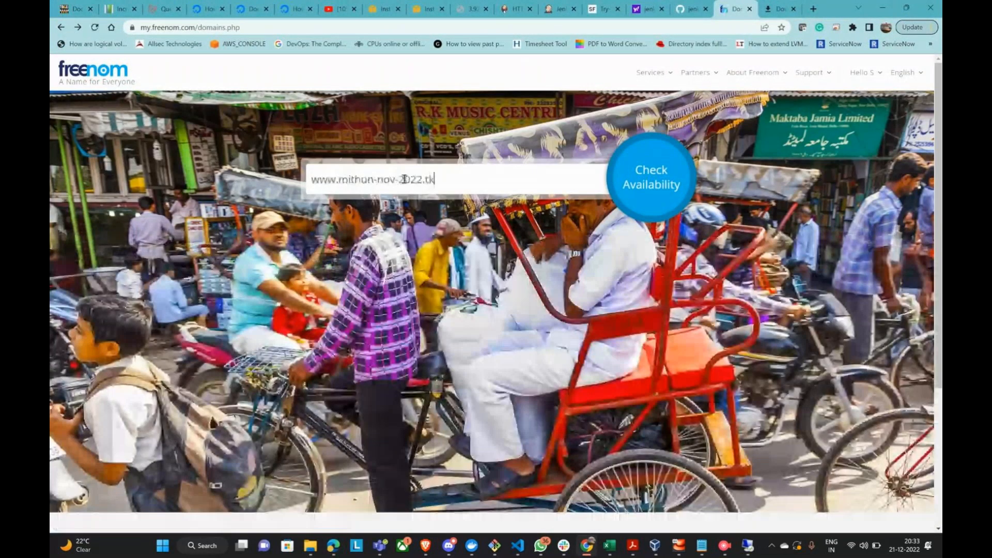
pyautogui.moveTo(339, 180); pyautogui.dragTo(308, 179)
pyautogui.press('BackSpace')
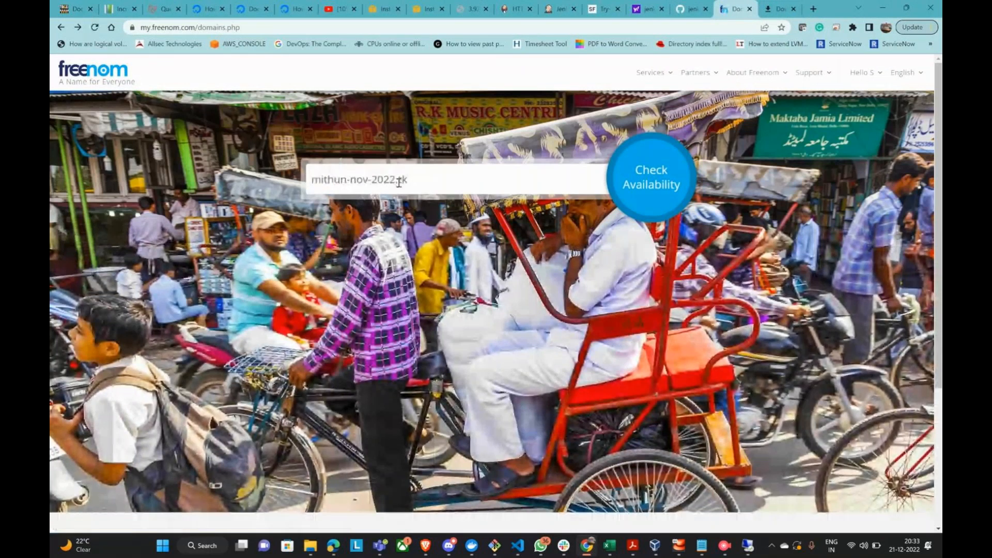
pyautogui.click(660, 177)
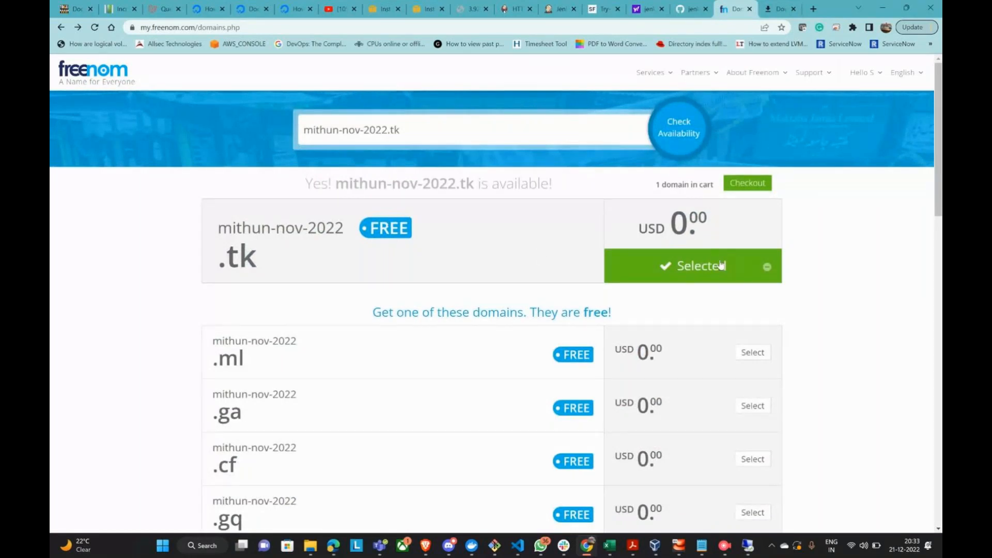
pyautogui.click(748, 186)
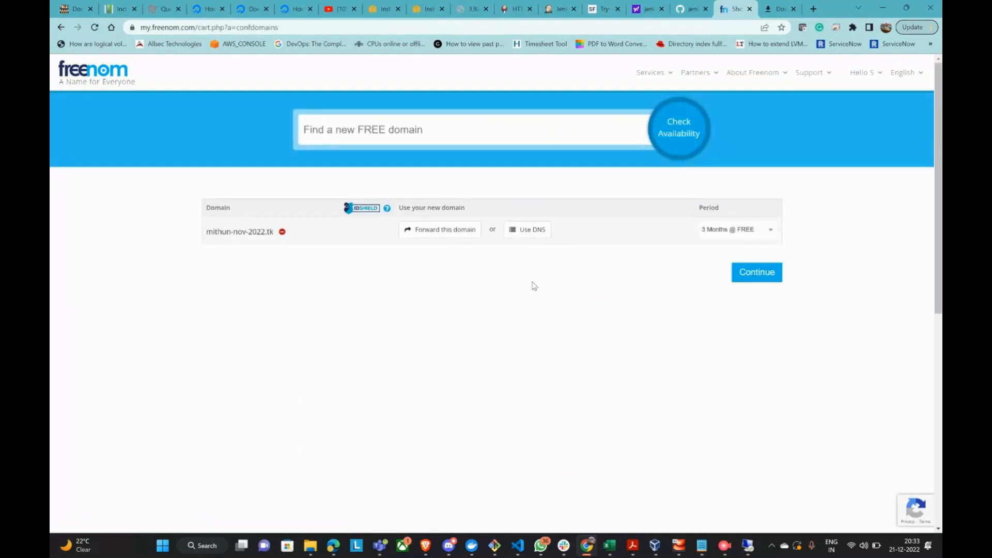
# Pick the 1 Month @ FREE period for mithun-nov-2022.tk, accept the terms and complete the $0.00 order
pyautogui.click(756, 233)
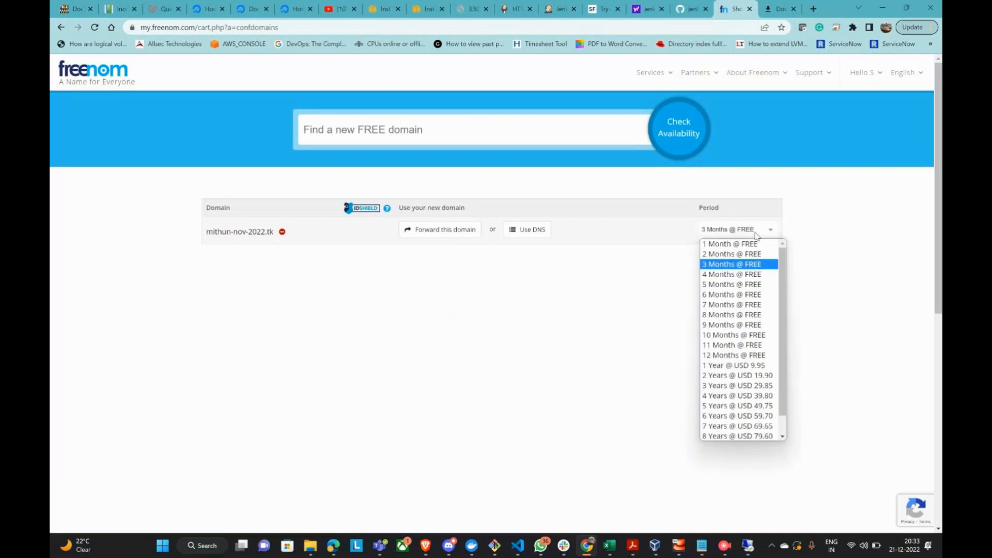
pyautogui.click(728, 244)
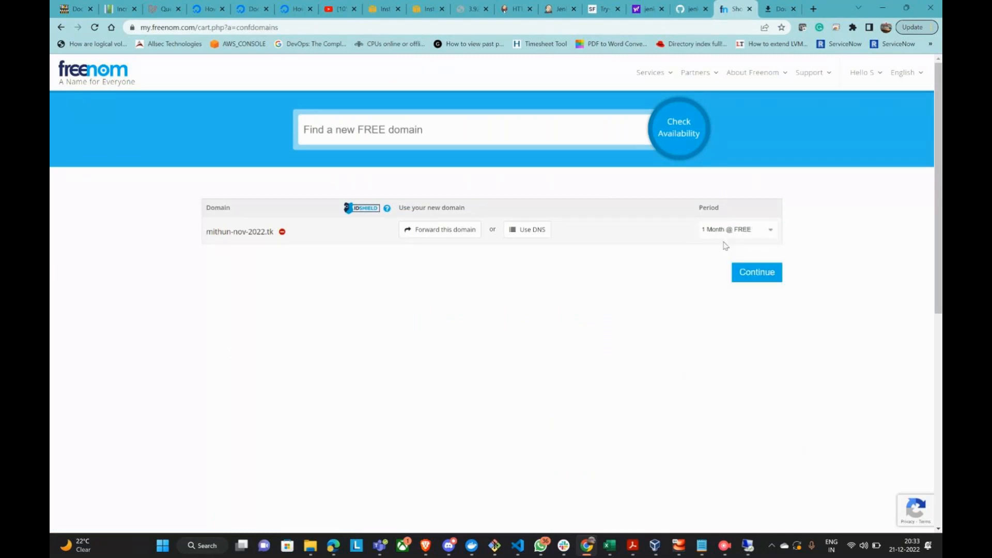
pyautogui.click(764, 278)
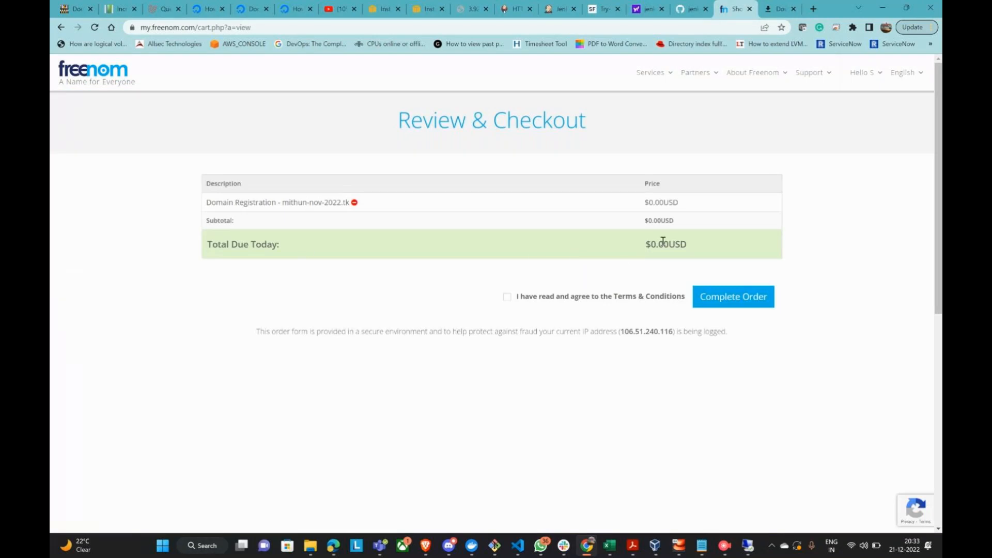
pyautogui.moveTo(645, 244); pyautogui.dragTo(688, 244)
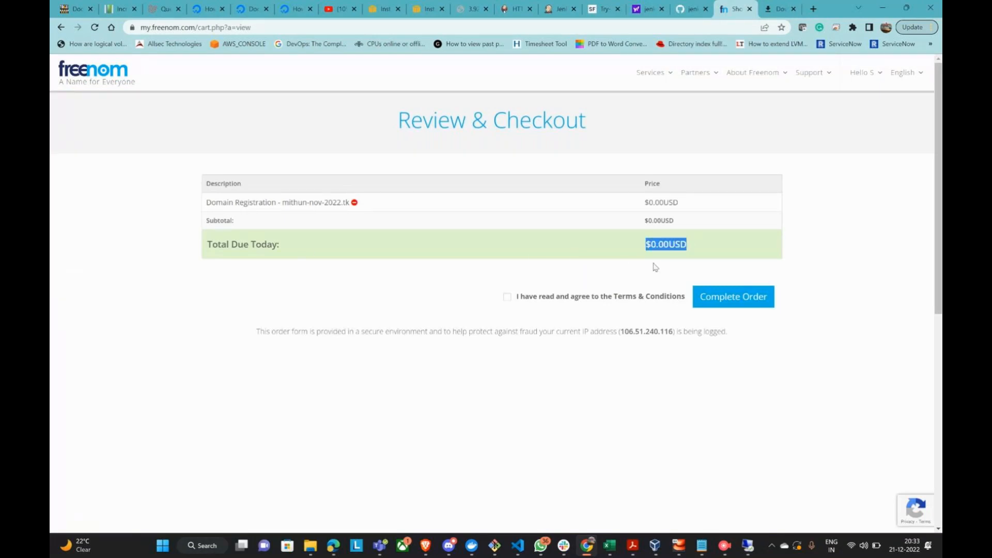
pyautogui.click(509, 298)
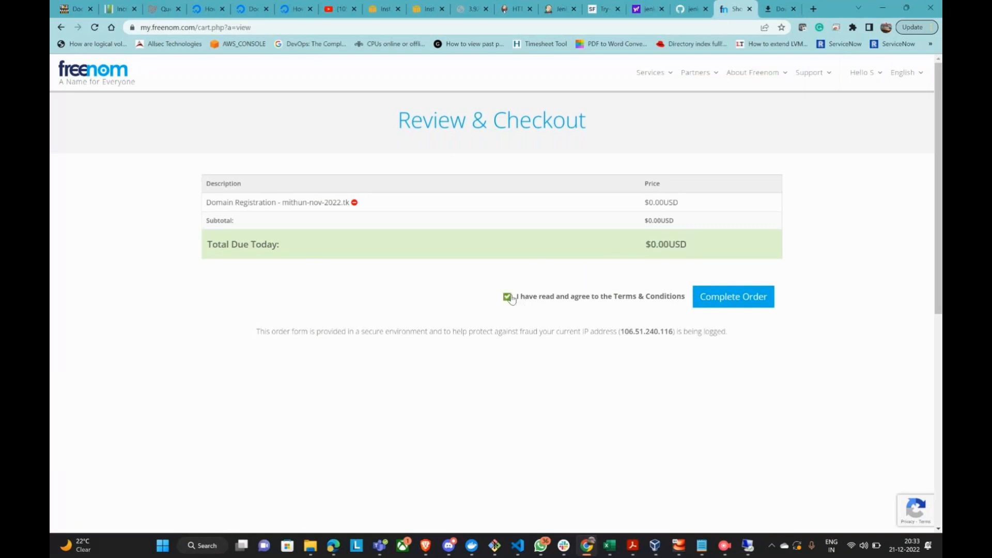
pyautogui.click(740, 307)
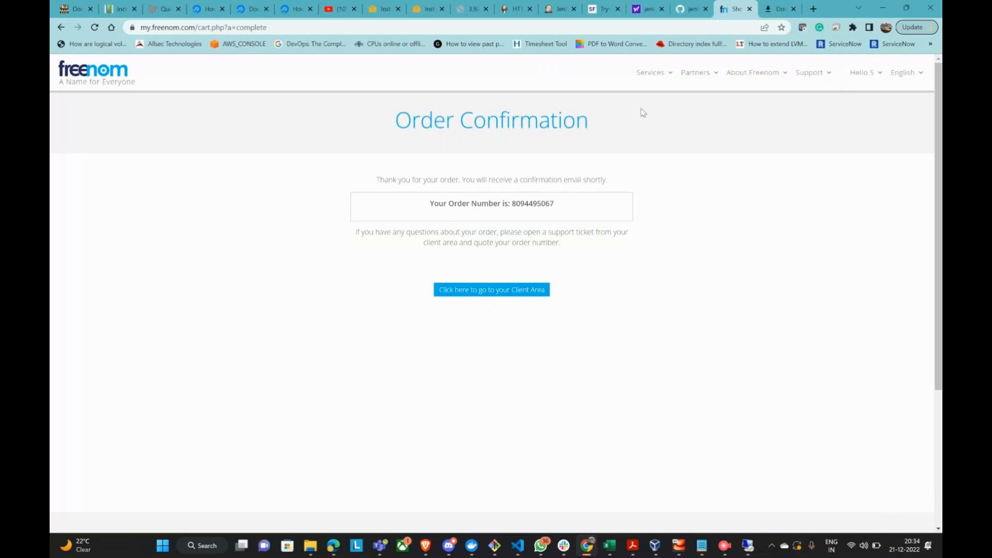
# Open My Domains and confirm mithun-nov-2022.tk is listed as active, expiring 2023-01-21
pyautogui.moveTo(428, 198); pyautogui.dragTo(591, 180)
pyautogui.moveTo(649, 70)
pyautogui.click(659, 129)
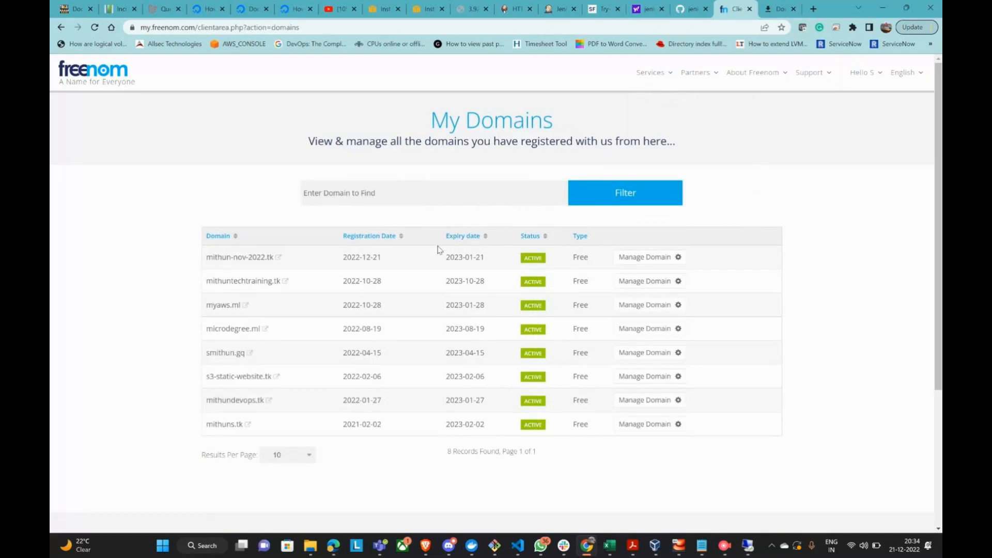
pyautogui.moveTo(206, 257); pyautogui.dragTo(279, 266)
pyautogui.hotkey('ctrl', 'c')
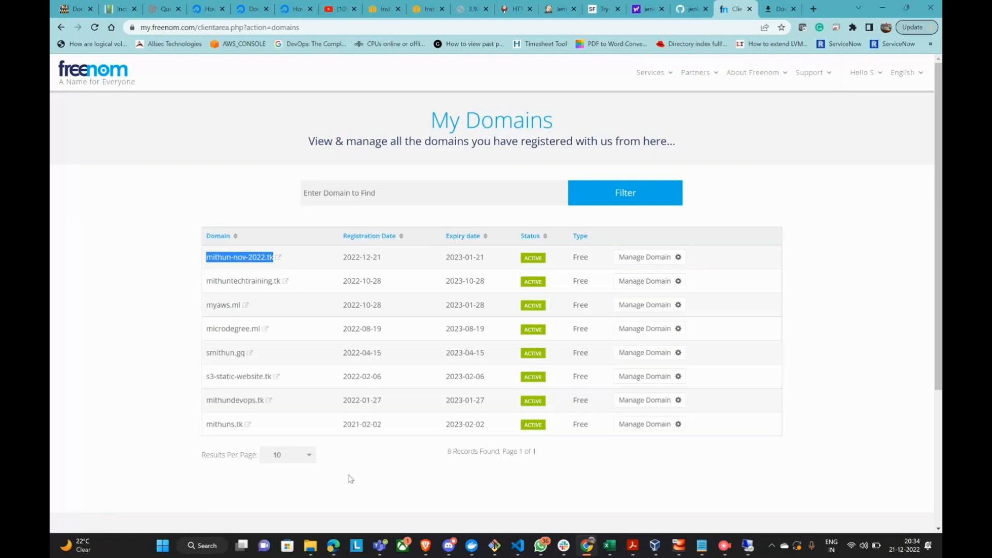
pyautogui.moveTo(337, 546)
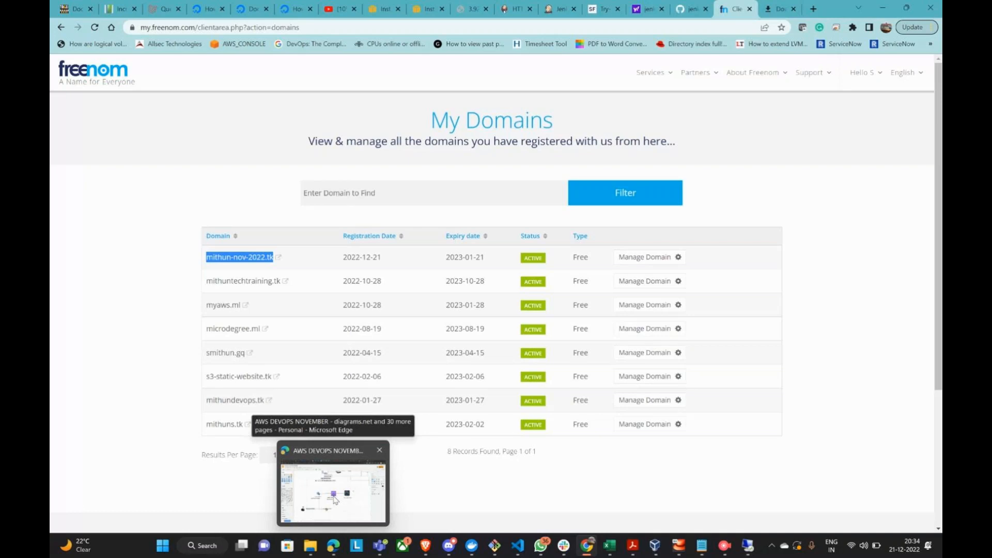
pyautogui.moveTo(420, 546)
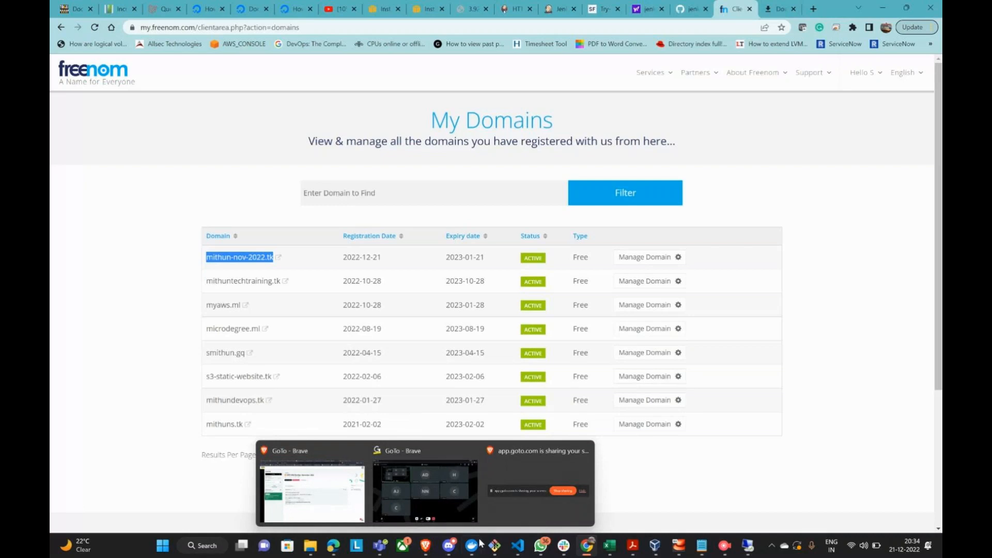
pyautogui.click(587, 546)
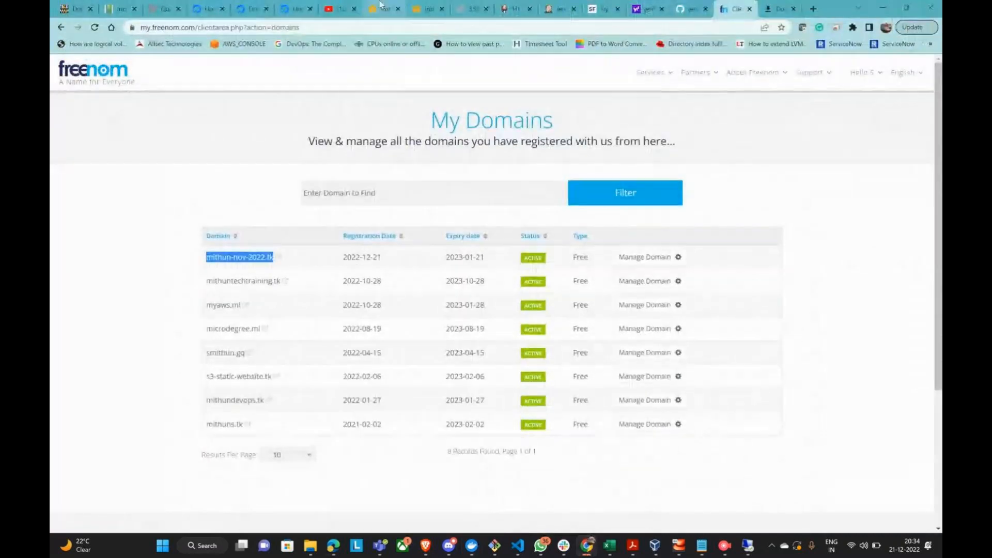
# Find S3 through the AWS console search and start a new bucket
pyautogui.click(381, 8)
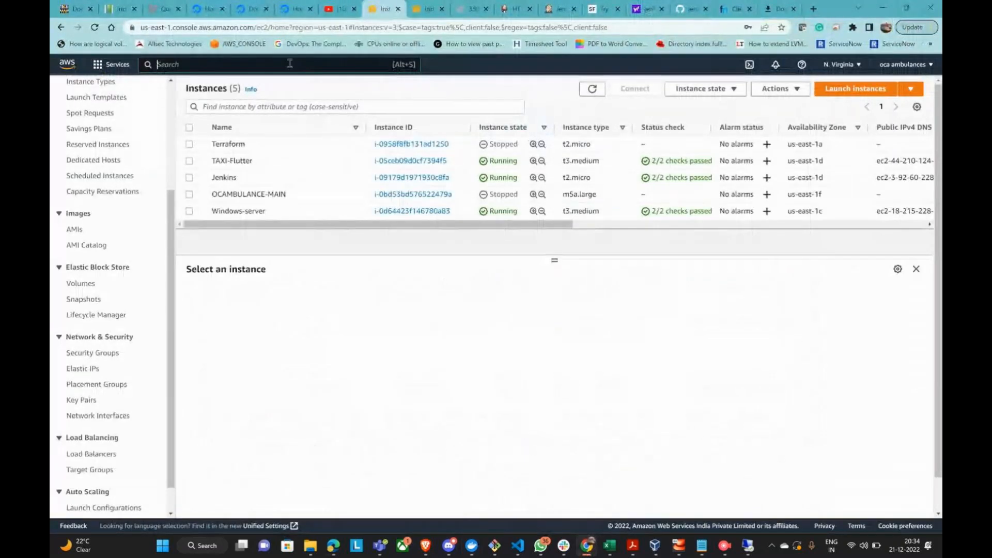
pyautogui.write('s3')
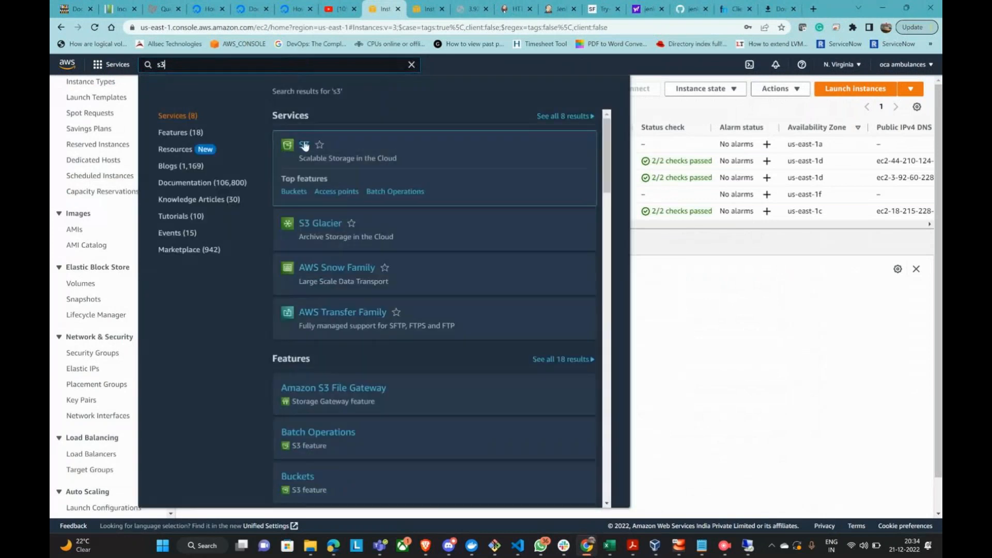
pyautogui.click(305, 145)
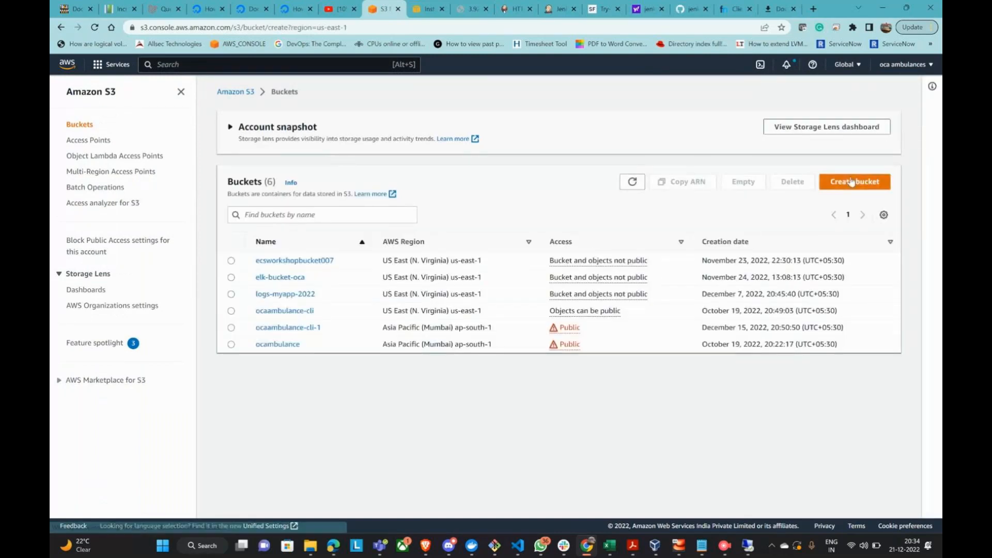
pyautogui.click(854, 182)
# Name the bucket mithun-nov-2022.tk and keep the US East (N. Virginia) region
pyautogui.click(184, 216)
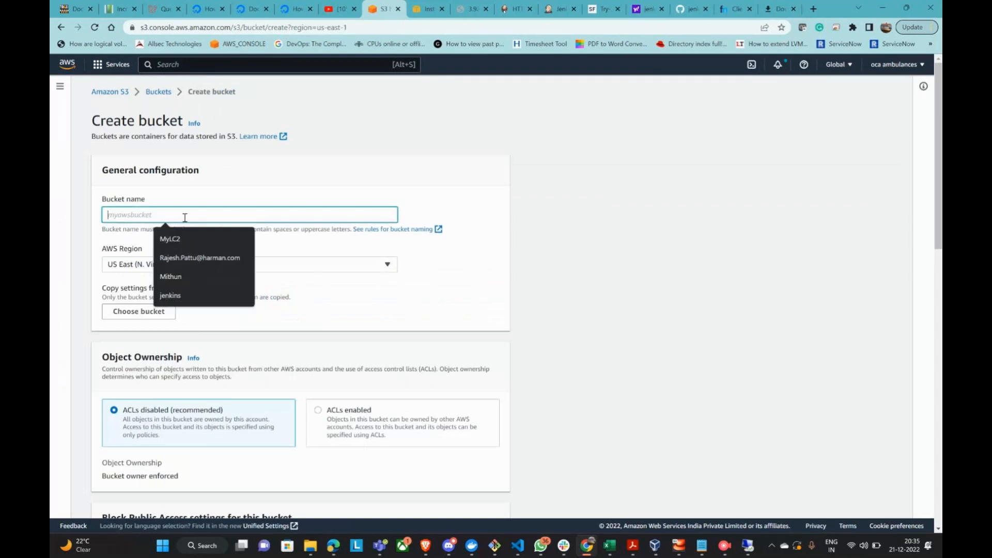
pyautogui.hotkey('ctrl', 'v')
pyautogui.click(561, 255)
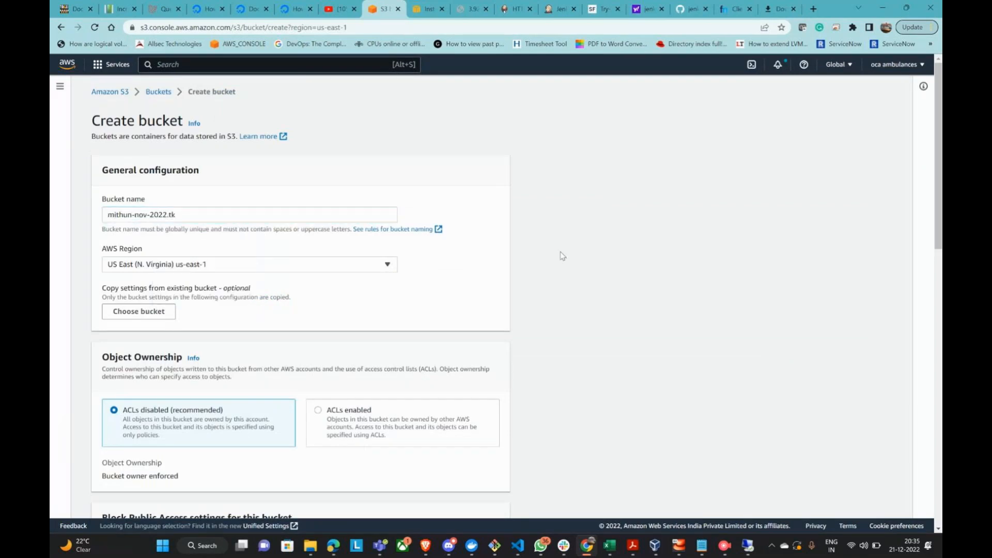
pyautogui.click(216, 264)
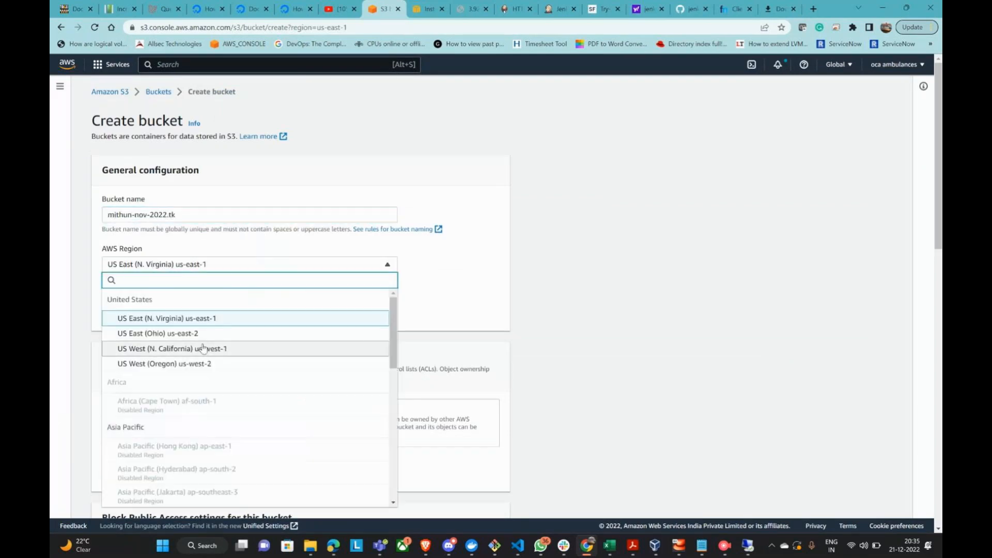
pyautogui.click(193, 318)
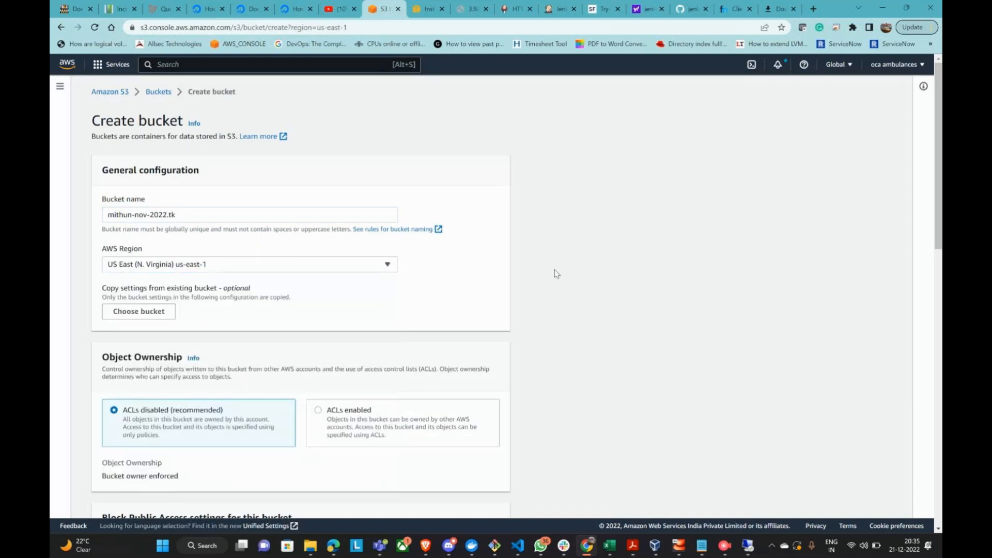
# Turn off Block all public access, acknowledge the public warning, and create the bucket
pyautogui.scroll(-12, 530, 287)
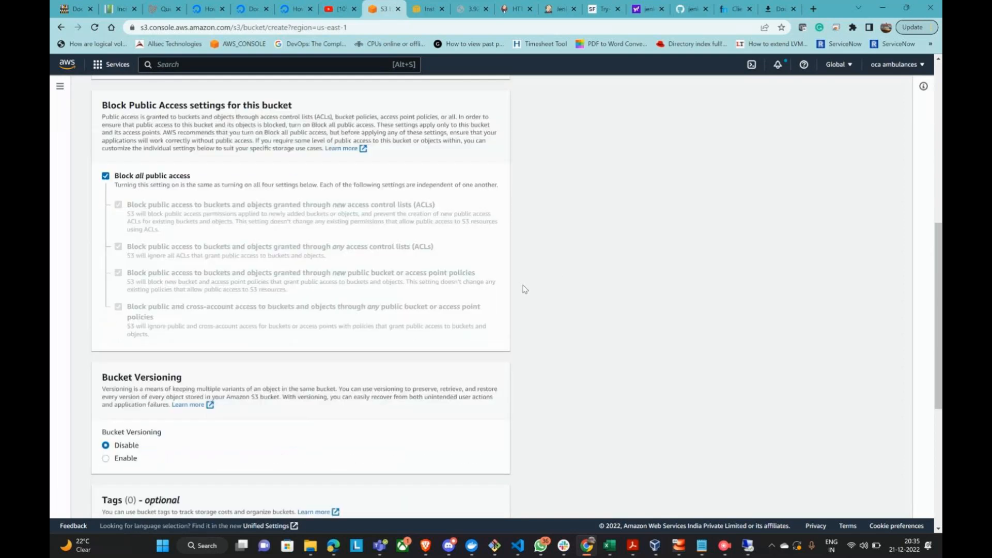
pyautogui.scroll(-1, 222, 338)
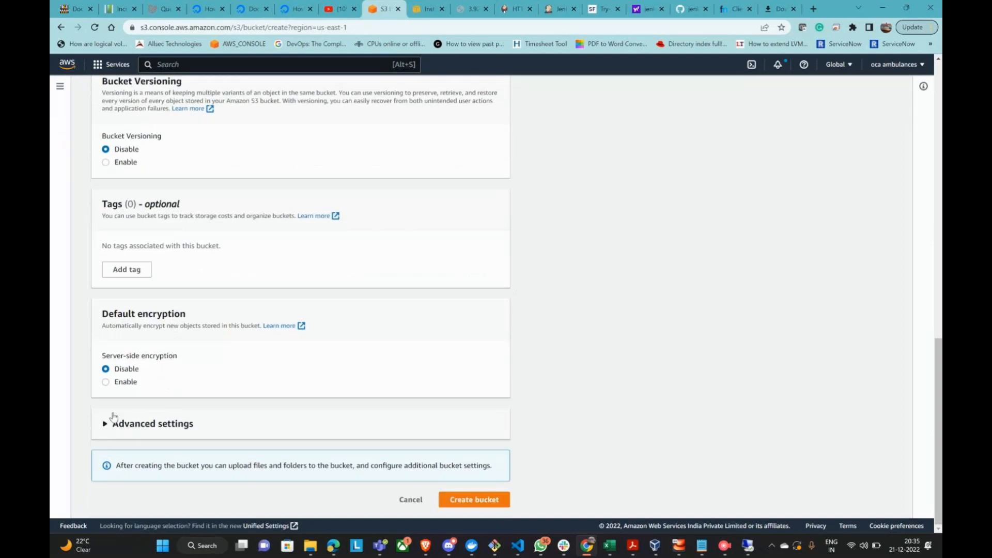
pyautogui.click(105, 424)
pyautogui.scroll(-3, 177, 420)
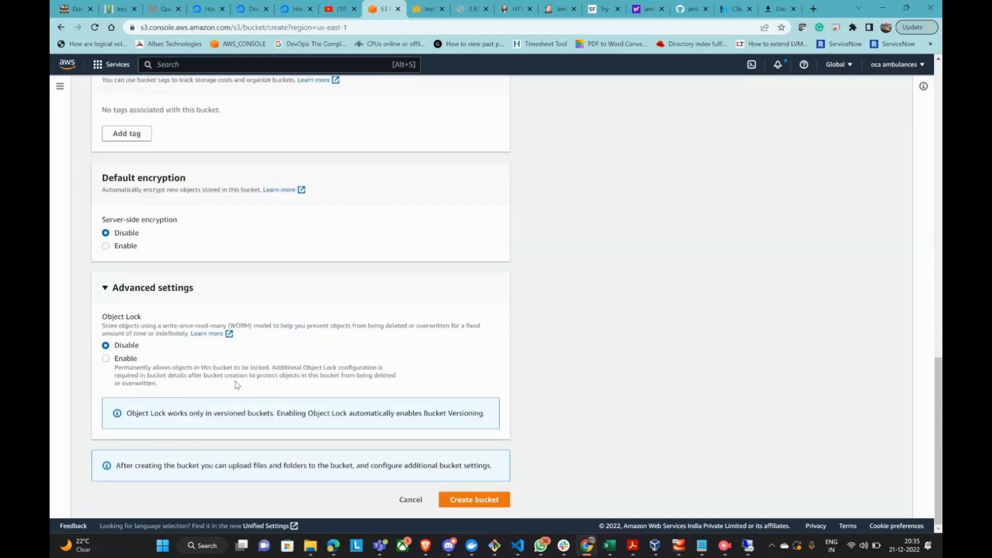
pyautogui.scroll(15, 237, 385)
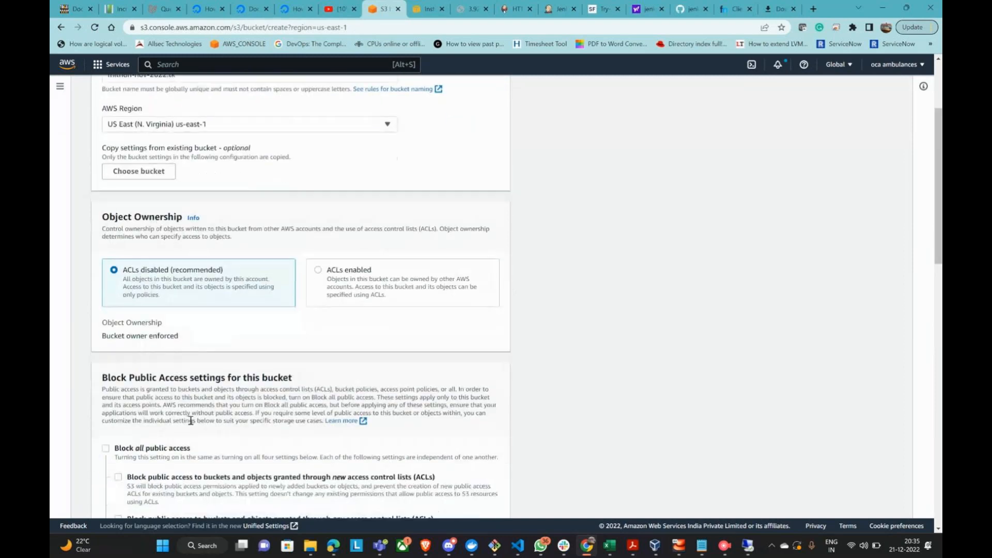
pyautogui.scroll(-6, 190, 420)
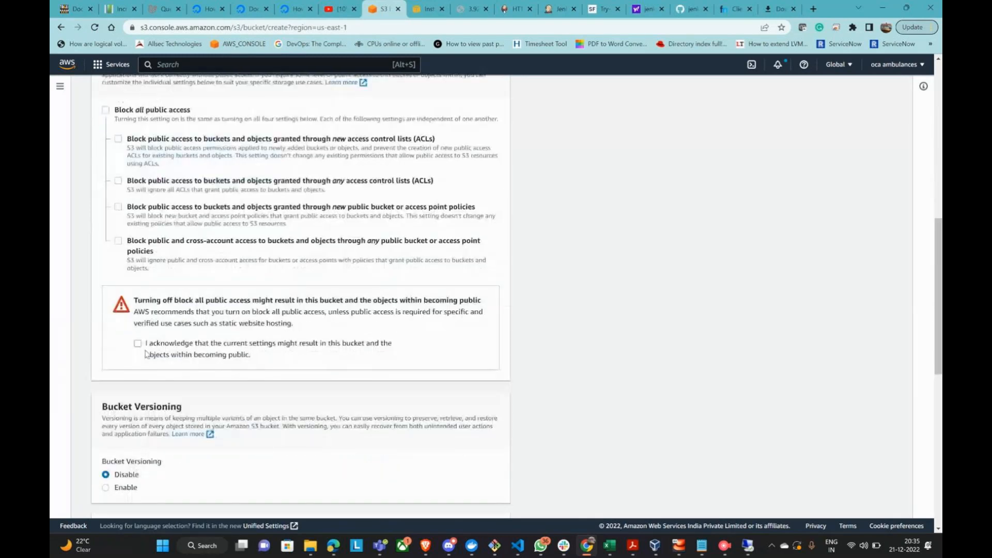
pyautogui.click(138, 343)
pyautogui.scroll(-4, 226, 358)
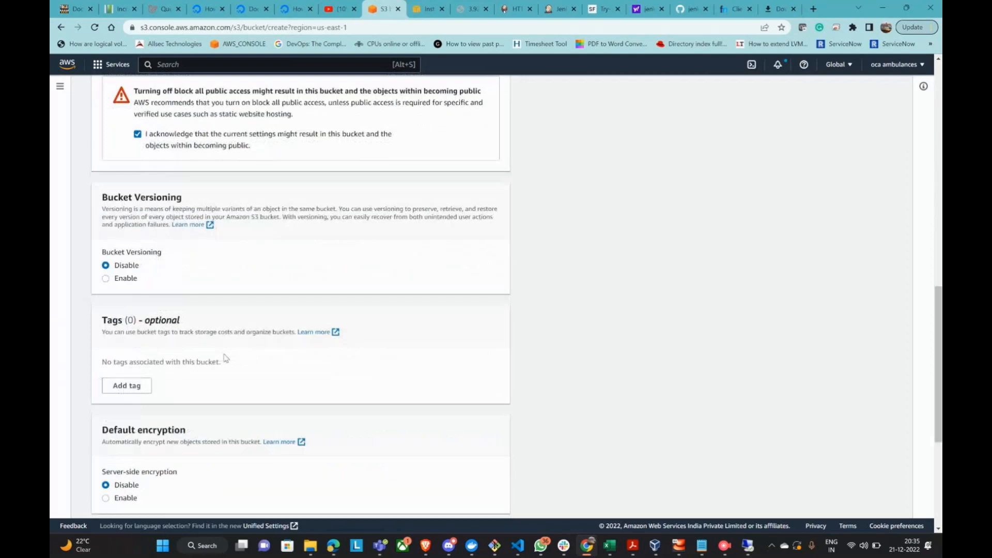
pyautogui.scroll(-5, 225, 358)
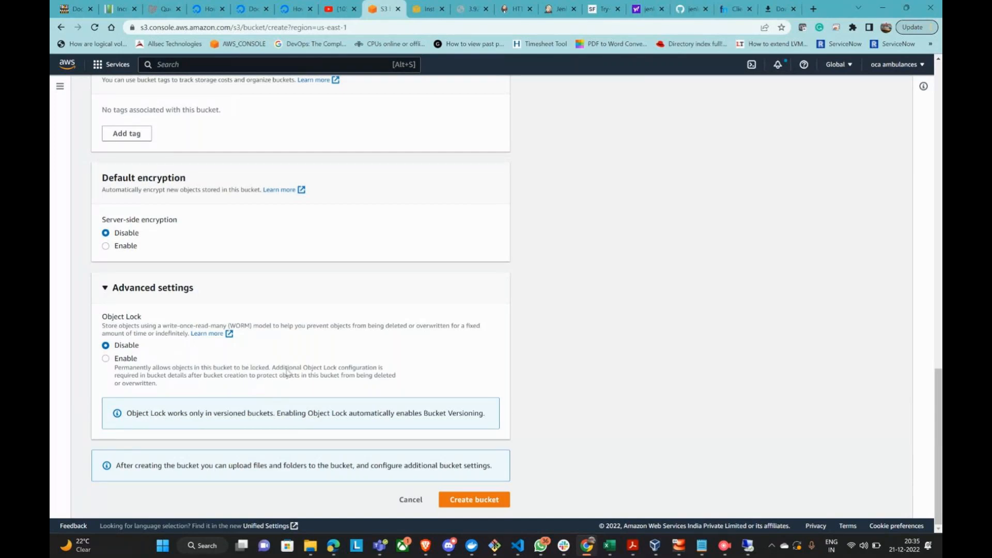
pyautogui.scroll(4, 288, 371)
pyautogui.scroll(1, 288, 372)
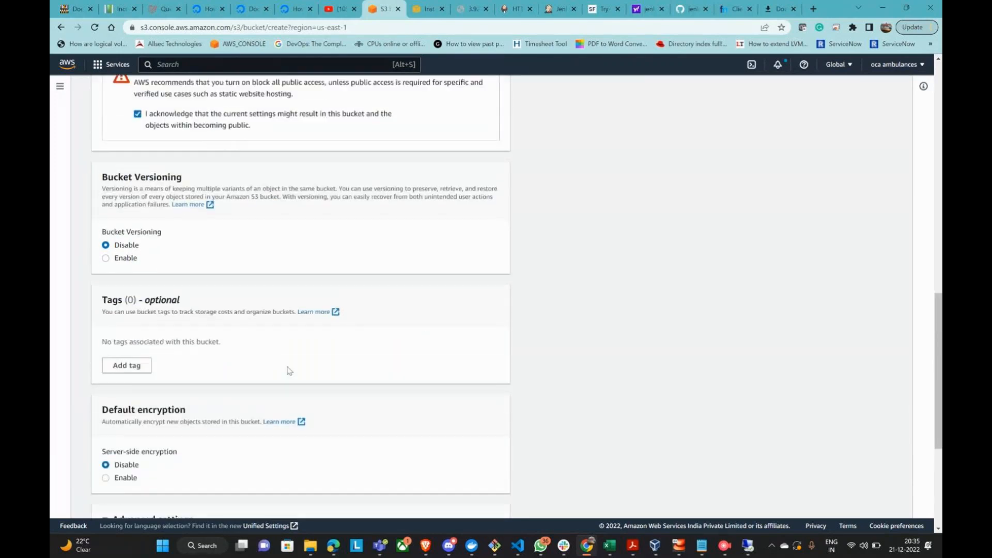
pyautogui.scroll(4, 288, 371)
pyautogui.scroll(-4, 289, 370)
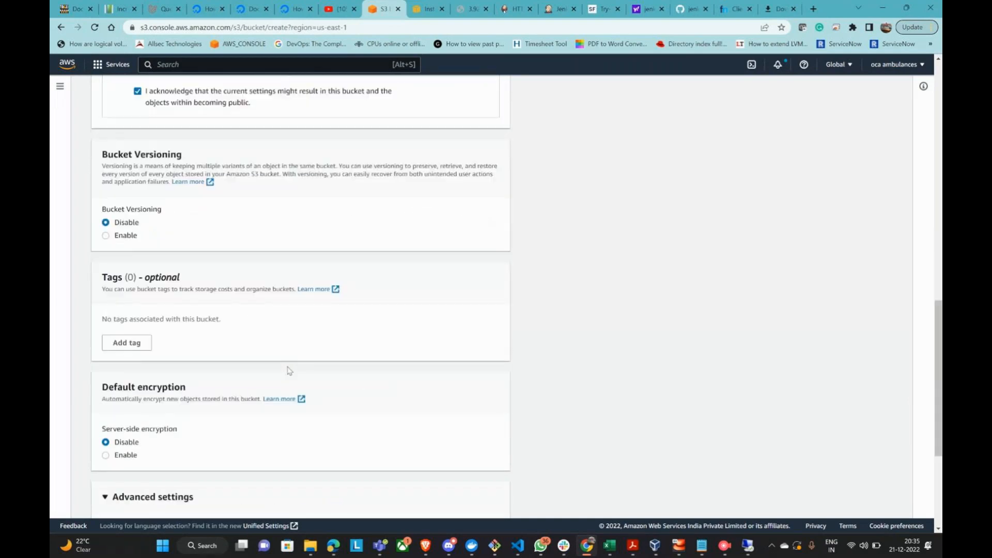
pyautogui.scroll(-4, 289, 370)
pyautogui.scroll(7, 289, 369)
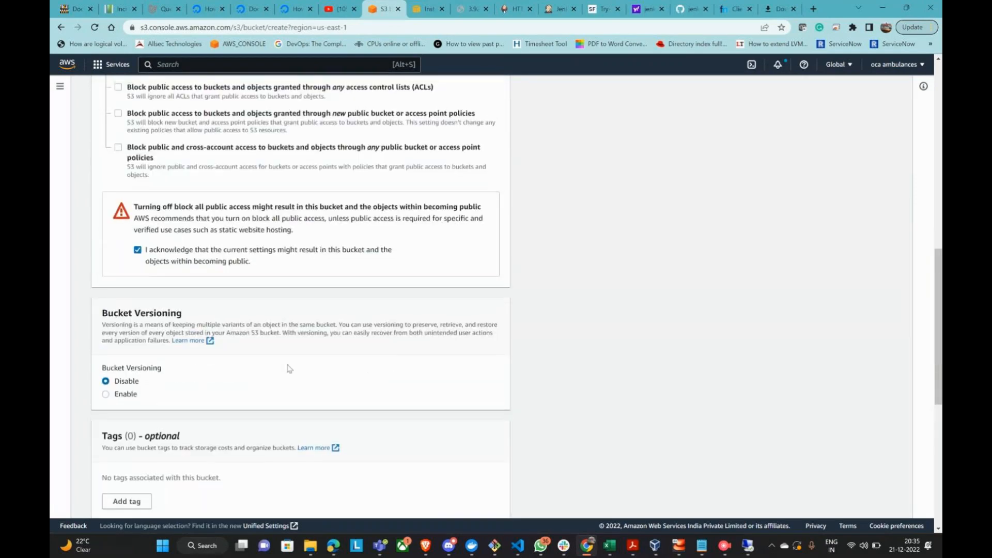
pyautogui.scroll(3, 290, 368)
pyautogui.scroll(8, 288, 368)
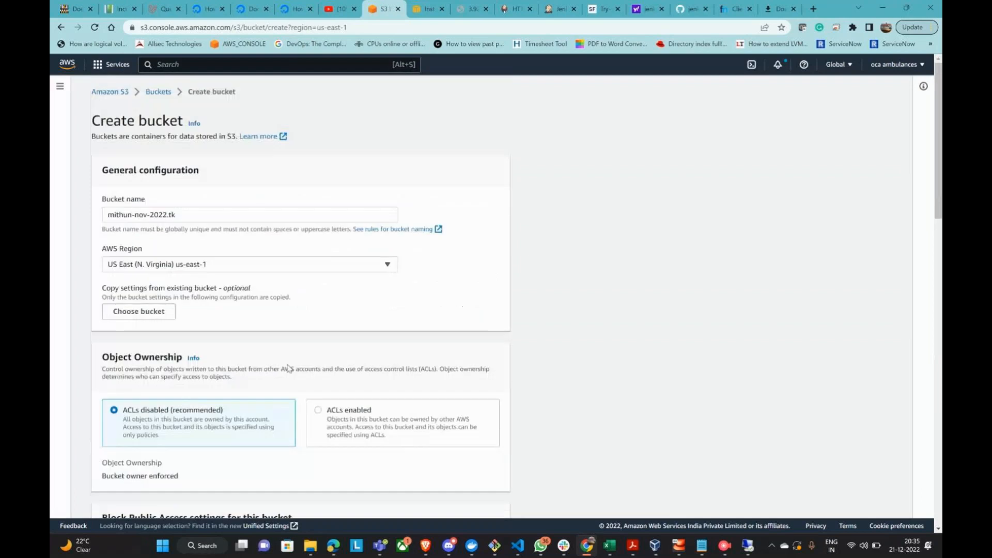
pyautogui.scroll(-18, 289, 368)
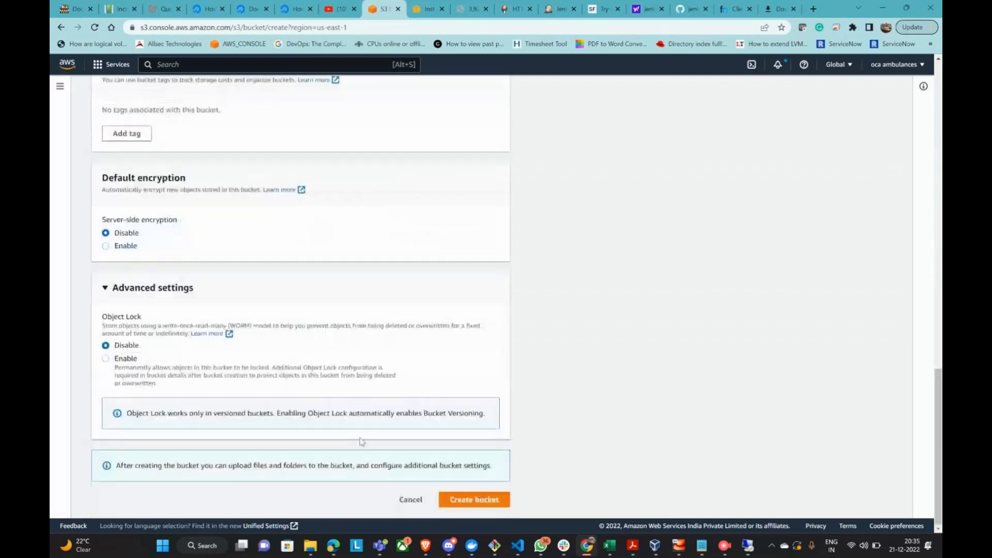
pyautogui.click(455, 502)
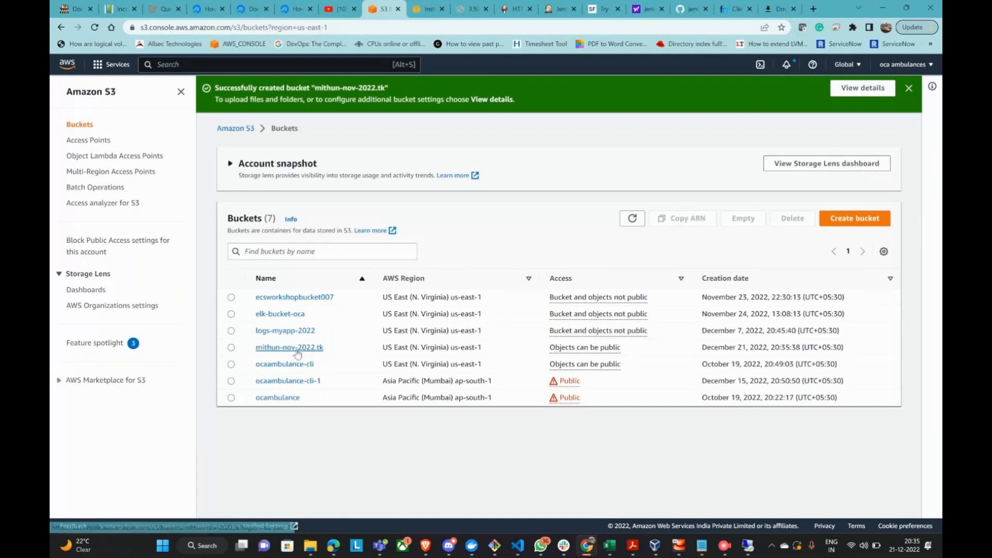
# Enable static website hosting in the mithun-nov-2022.tk bucket's properties
pyautogui.click(304, 346)
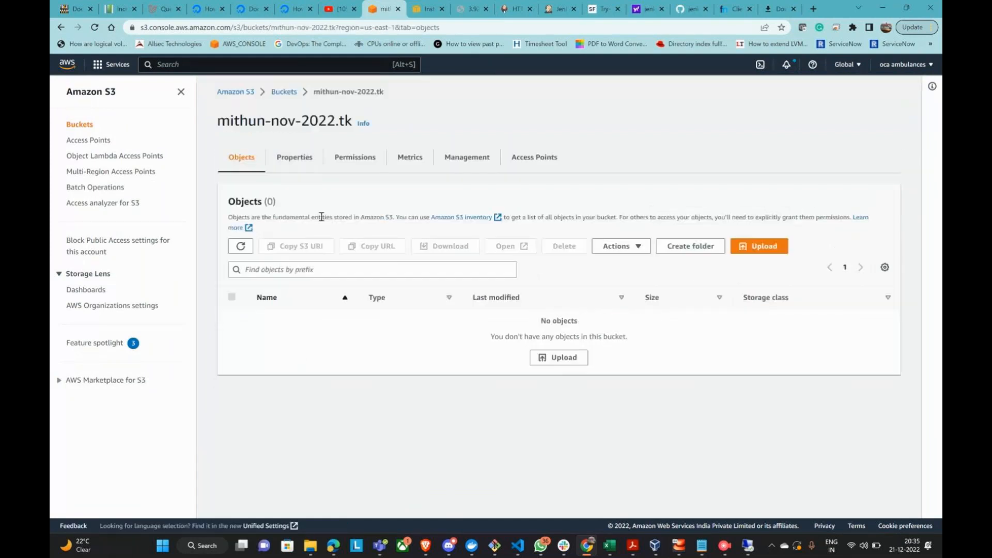
pyautogui.click(300, 163)
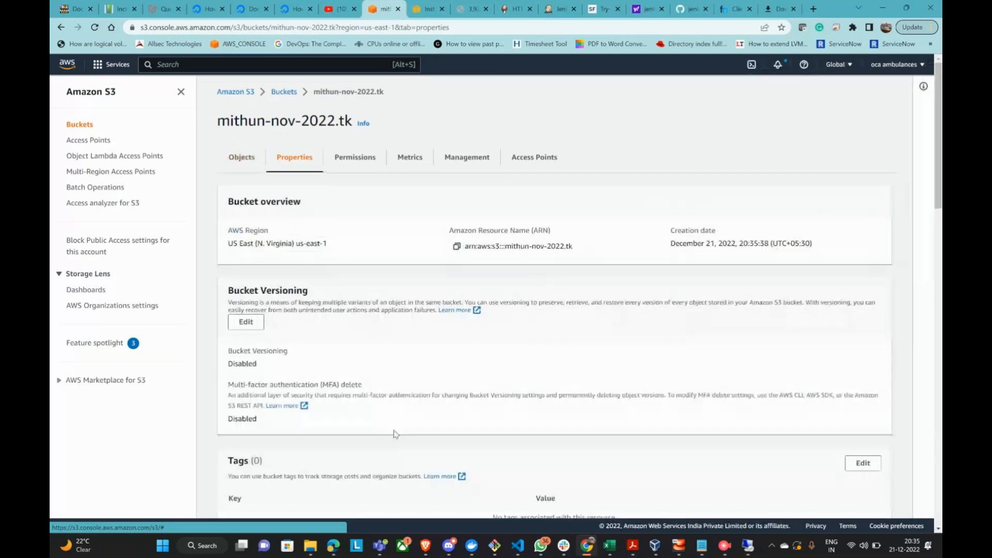
pyautogui.scroll(-15, 396, 435)
pyautogui.click(867, 427)
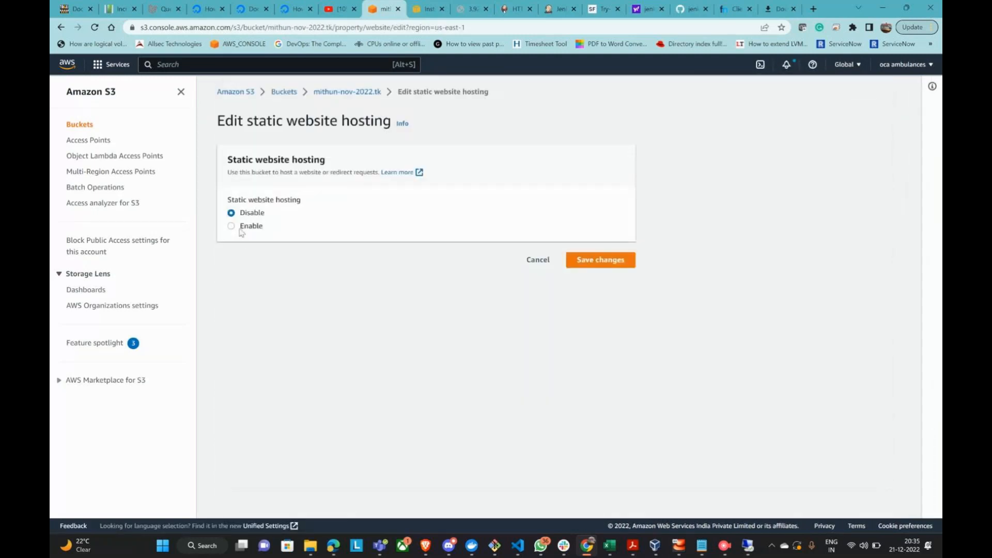
pyautogui.click(232, 226)
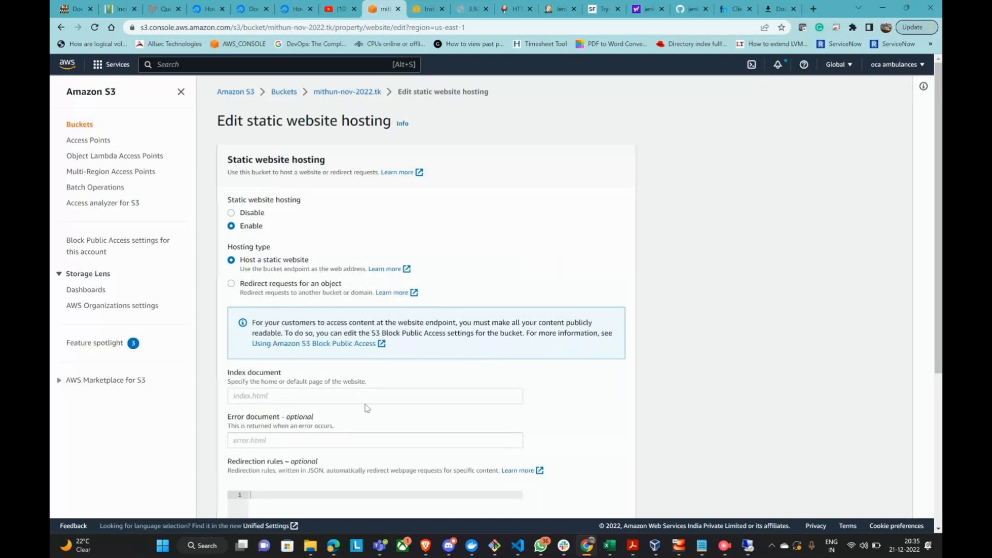
# Set index.html and error.html as index and error documents, save, and return to Buckets
pyautogui.scroll(-5, 565, 460)
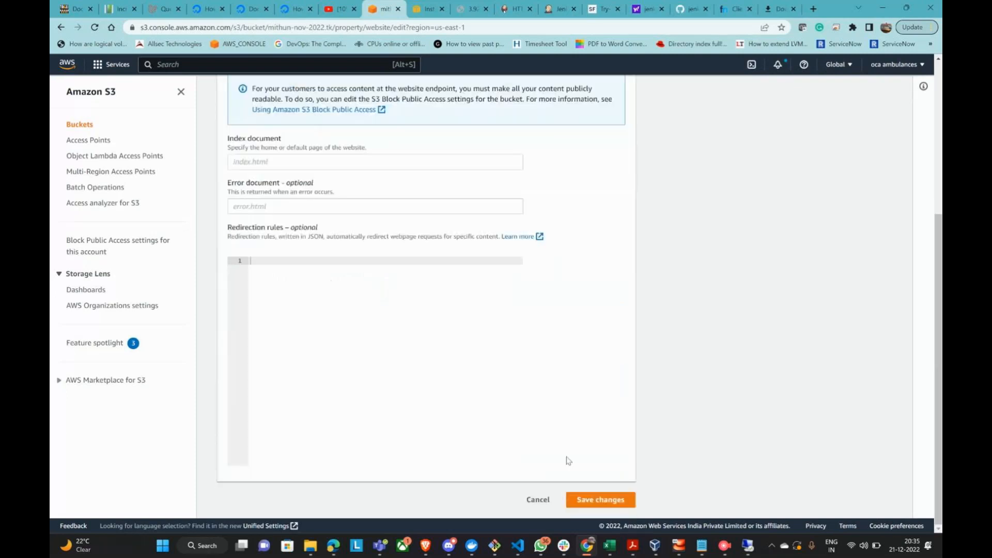
pyautogui.click(250, 163)
pyautogui.write('index')
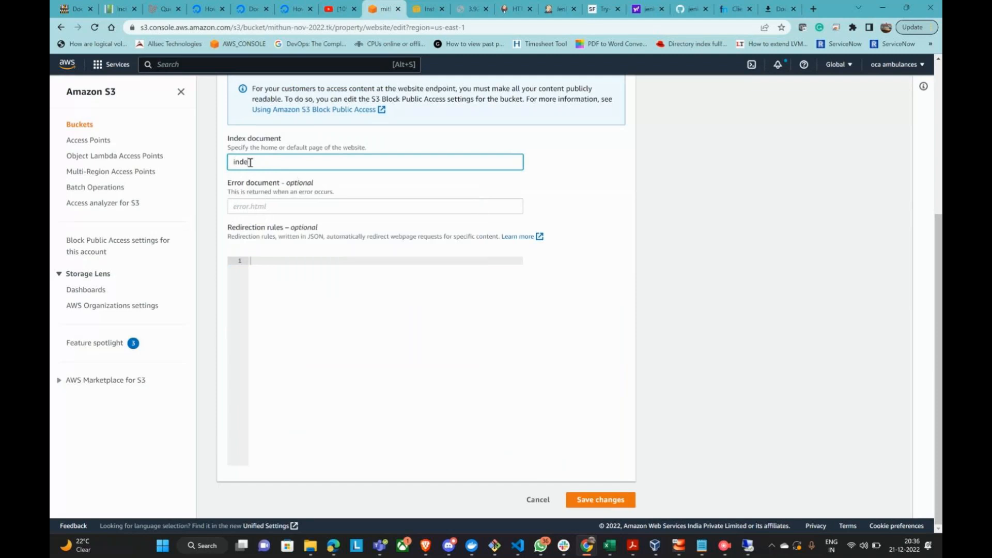
pyautogui.write('.html')
pyautogui.press('Tab')
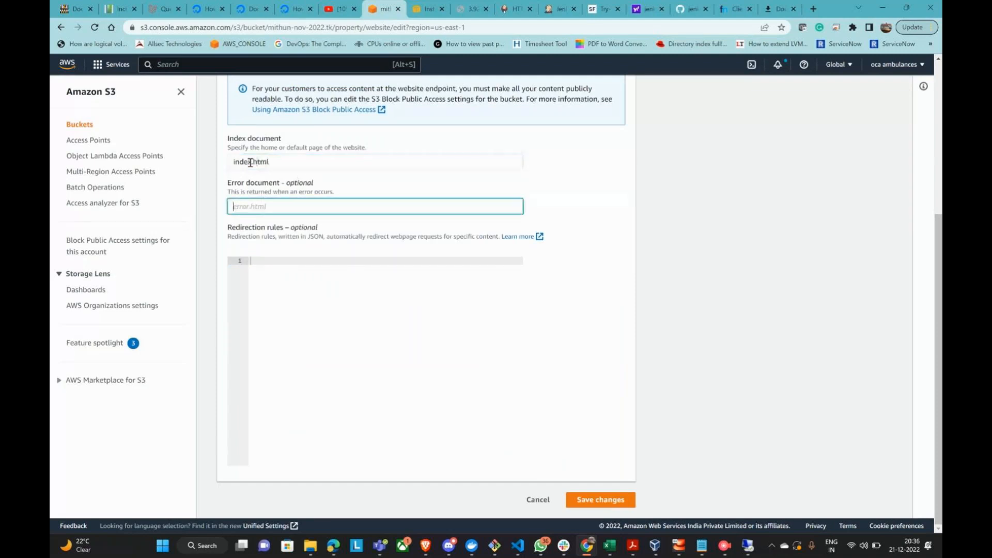
pyautogui.write('error.html')
pyautogui.click(612, 500)
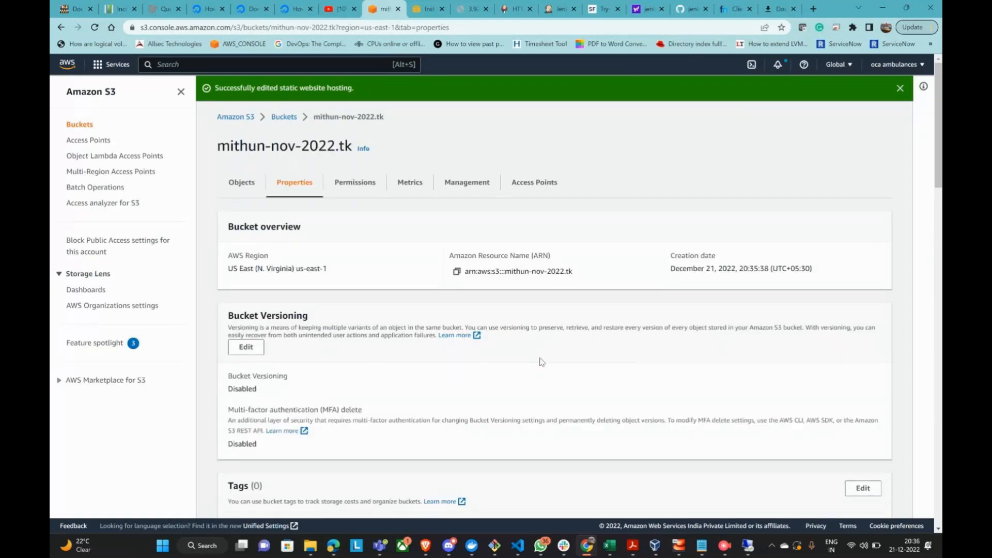
pyautogui.click(284, 117)
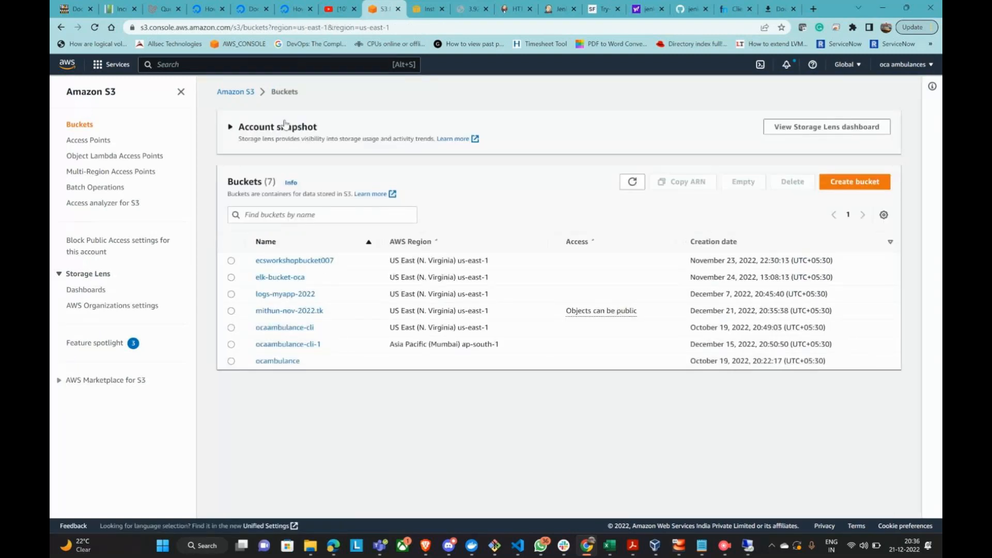
pyautogui.click(855, 181)
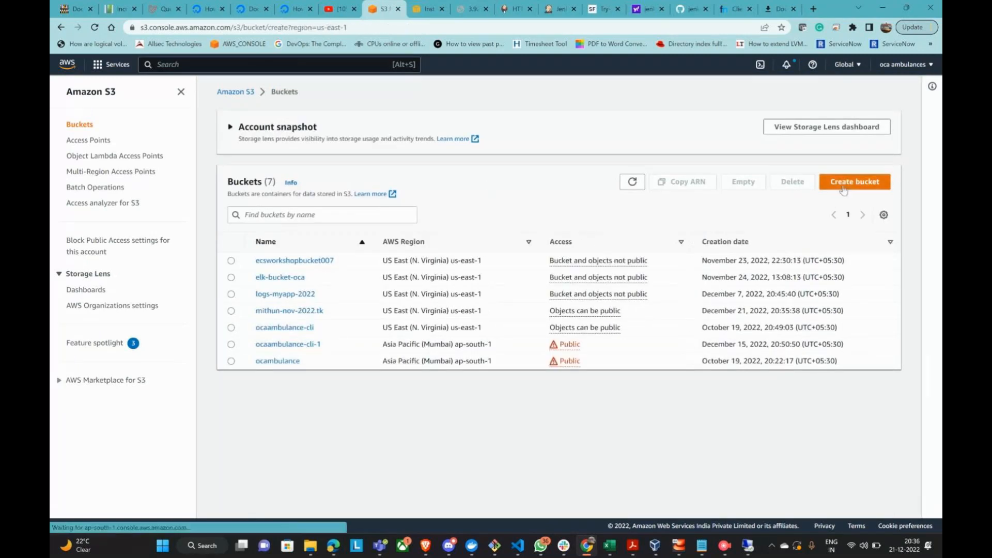
pyautogui.click(194, 216)
pyautogui.write('www.')
pyautogui.write('mithun-nov-2022.tk')
pyautogui.click(491, 294)
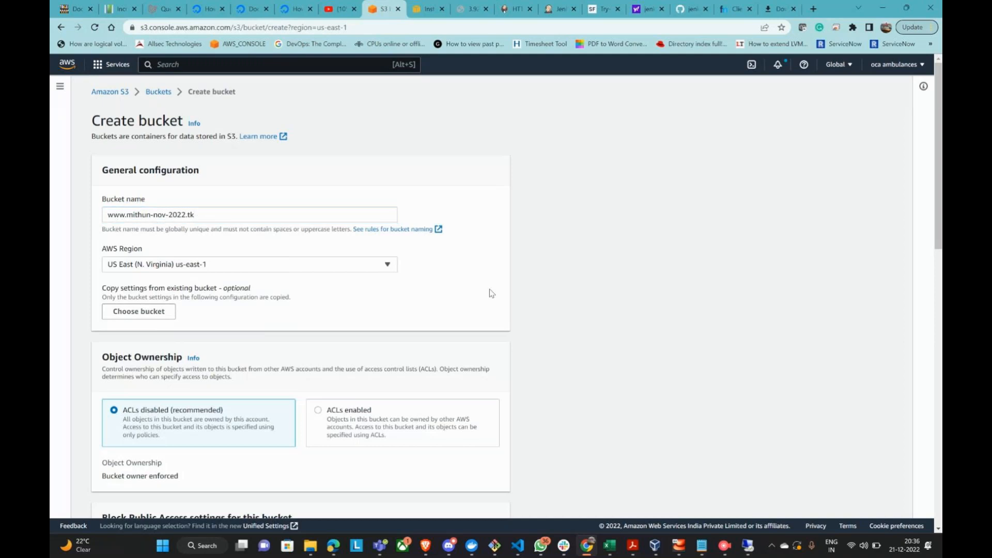
# Allow public access, acknowledge the public warning, and create the bucket
pyautogui.scroll(-1, 489, 290)
pyautogui.scroll(-1, 489, 289)
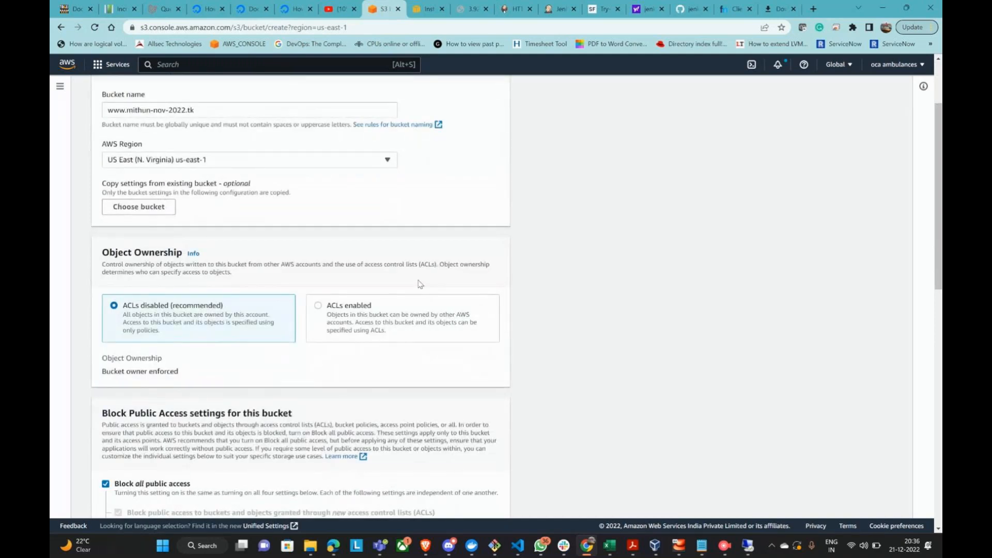
pyautogui.scroll(-4, 429, 277)
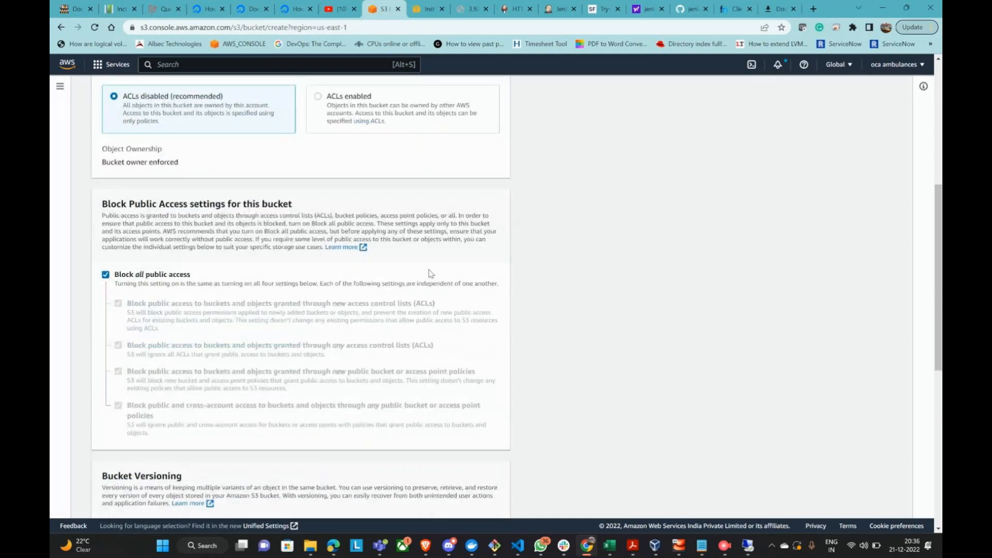
pyautogui.click(106, 275)
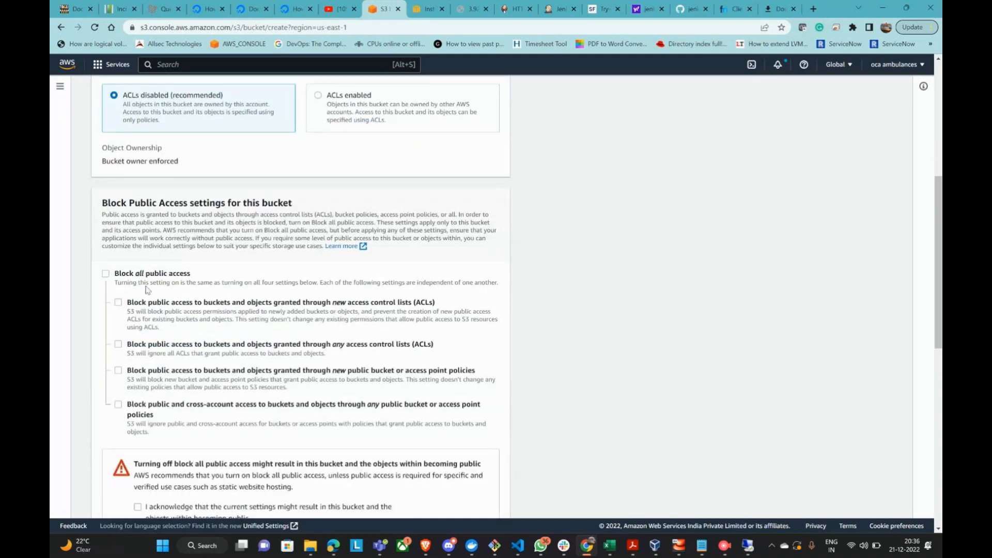
pyautogui.scroll(-3, 133, 281)
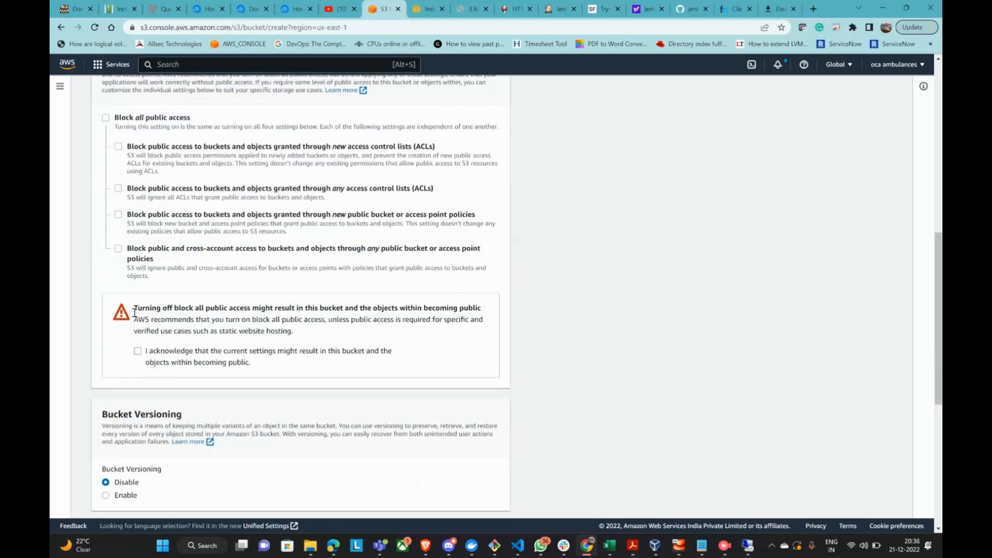
pyautogui.click(137, 351)
pyautogui.scroll(-6, 217, 354)
pyautogui.click(461, 501)
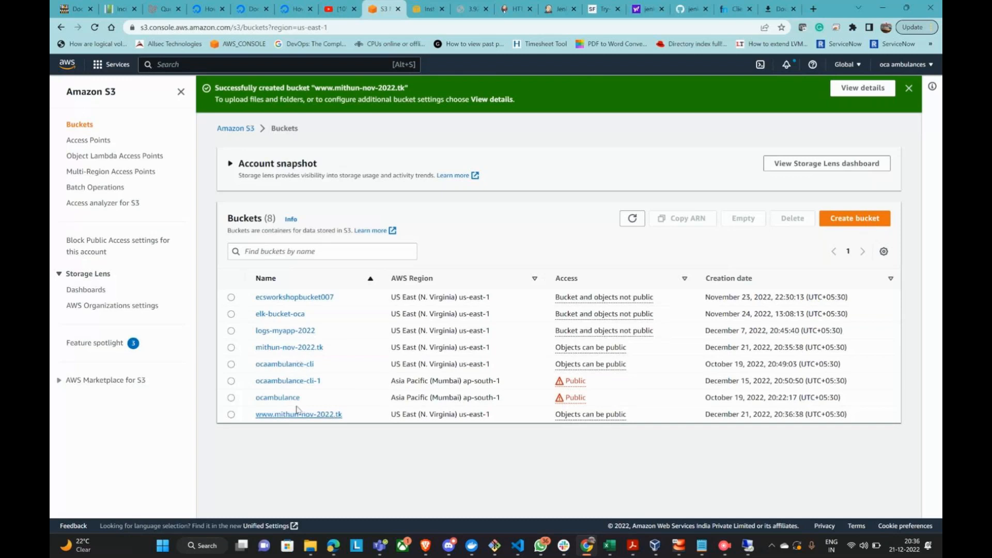
pyautogui.click(299, 416)
pyautogui.click(294, 157)
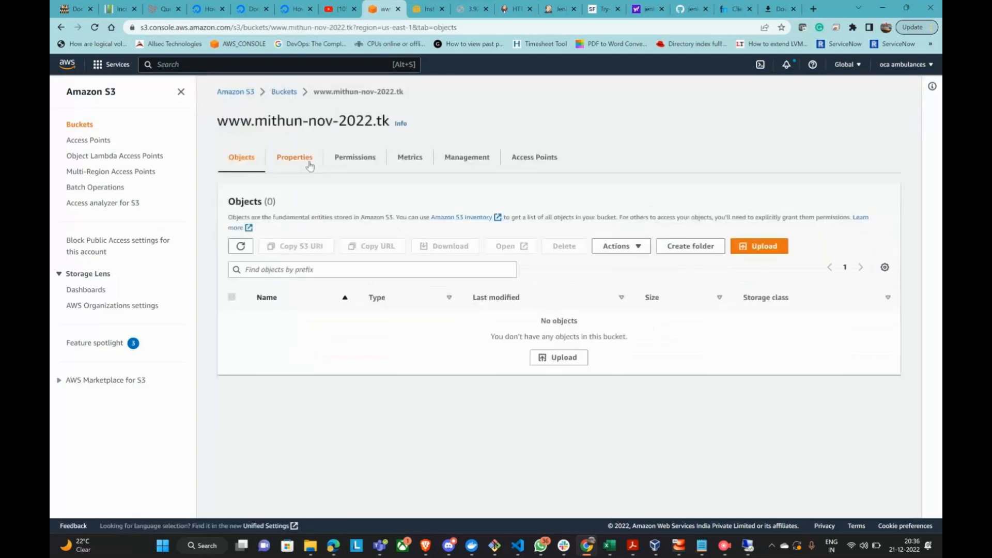
pyautogui.scroll(-10, 337, 344)
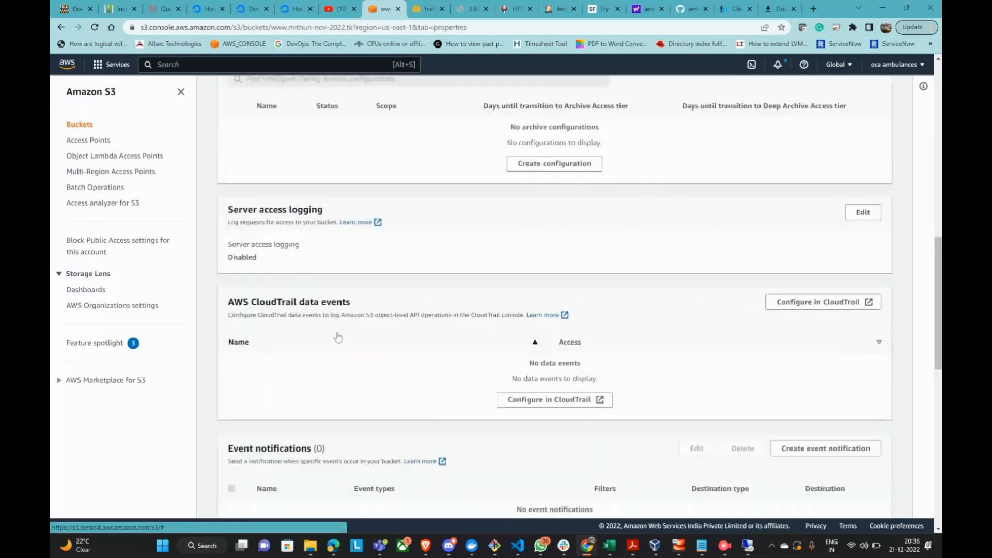
pyautogui.scroll(-10, 337, 338)
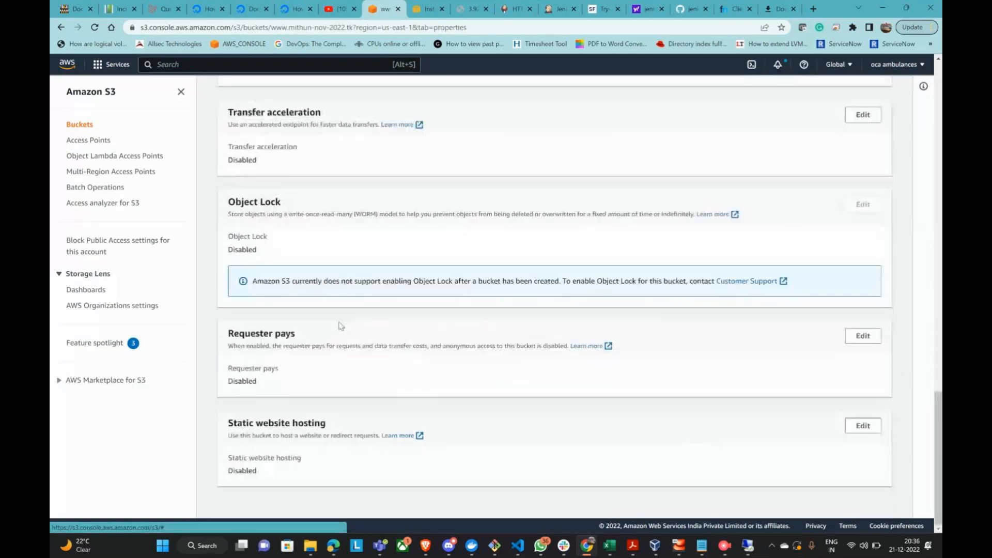
pyautogui.click(867, 425)
pyautogui.click(257, 228)
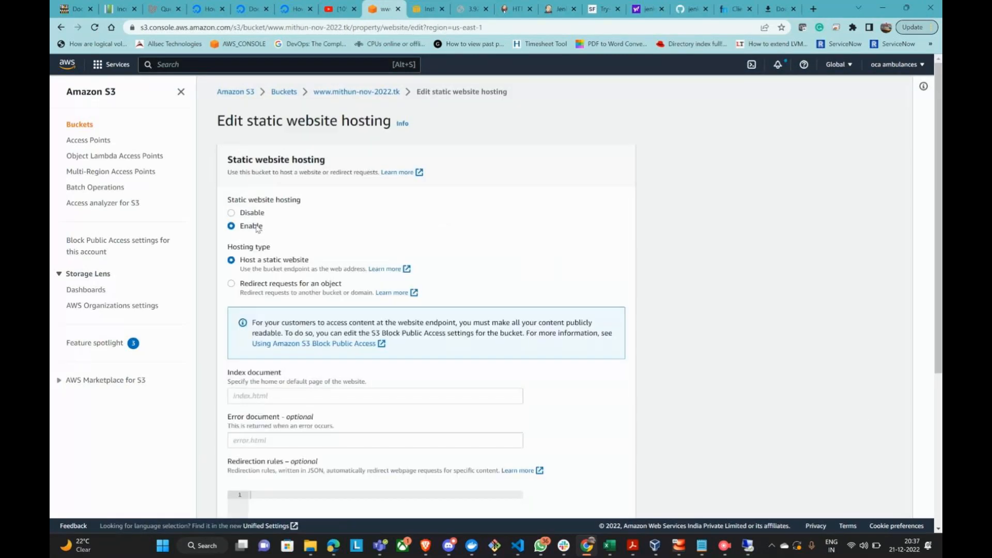
# Save index.html and error.html as the hosting documents, then switch to Chrome's Downloads page
pyautogui.scroll(-4, 398, 275)
pyautogui.click(263, 162)
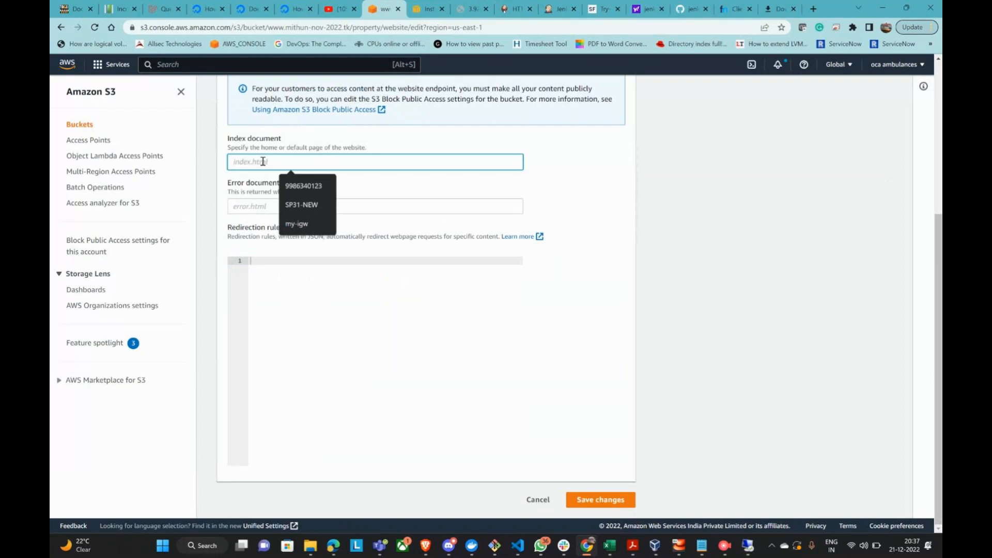
pyautogui.write('index.')
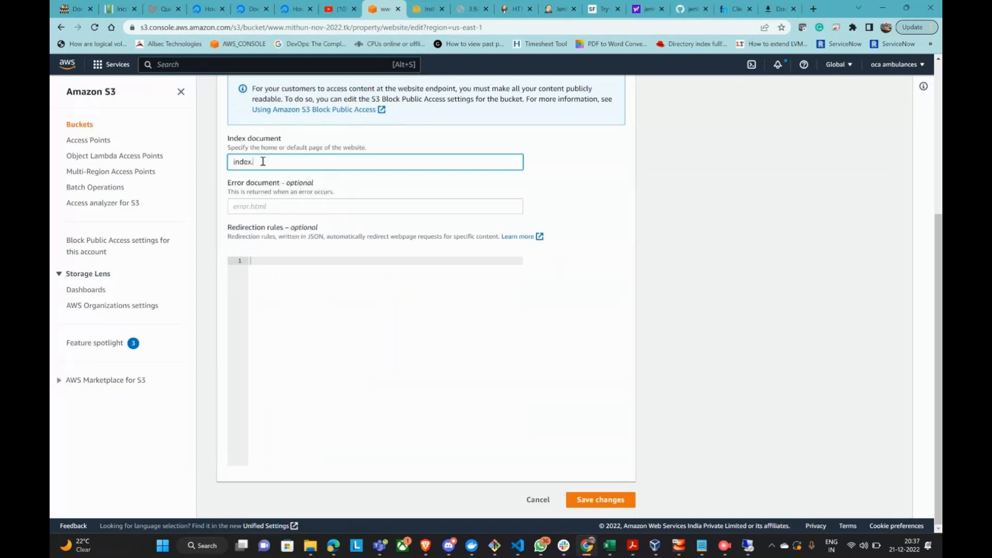
pyautogui.write('html')
pyautogui.press('Tab')
pyautogui.write('error.html')
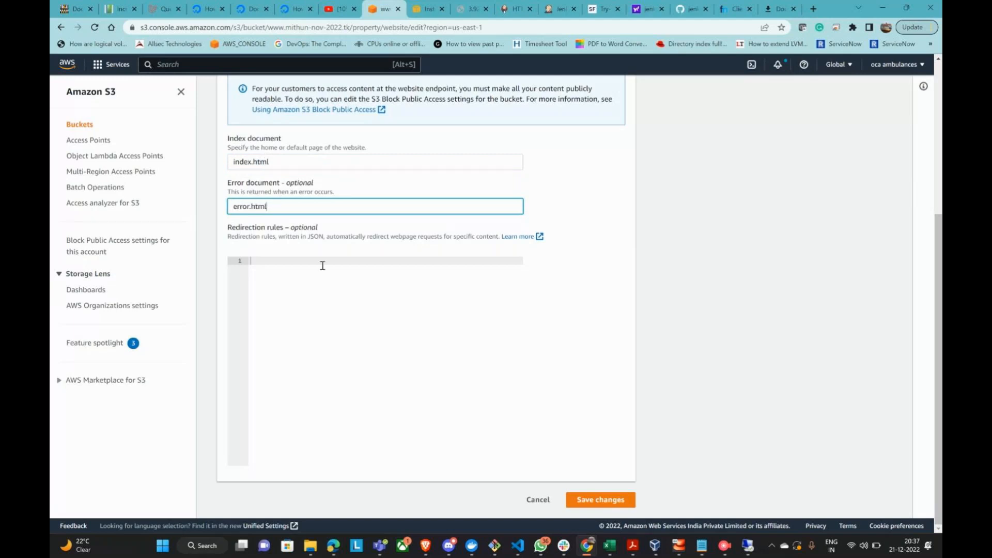
pyautogui.click(600, 500)
pyautogui.moveTo(578, 547)
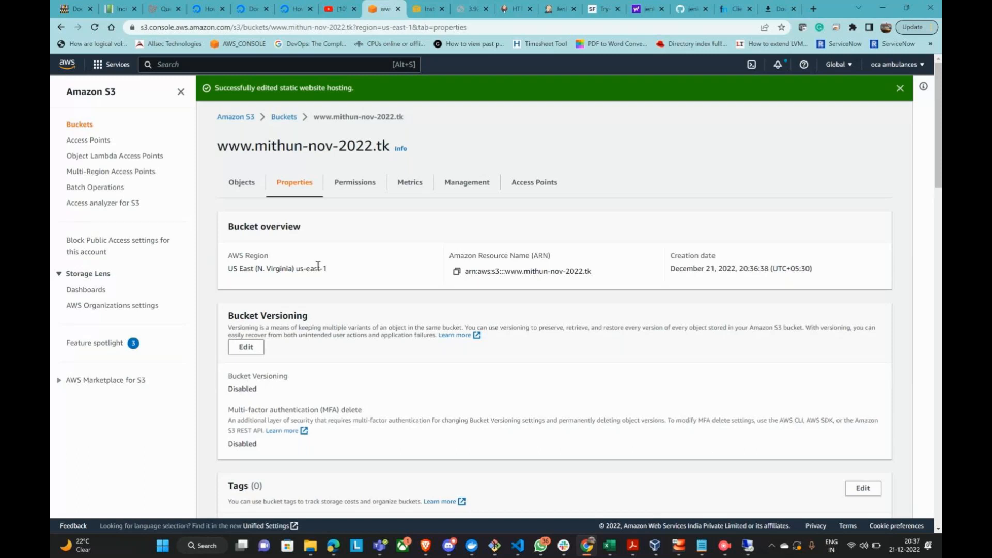
pyautogui.click(241, 191)
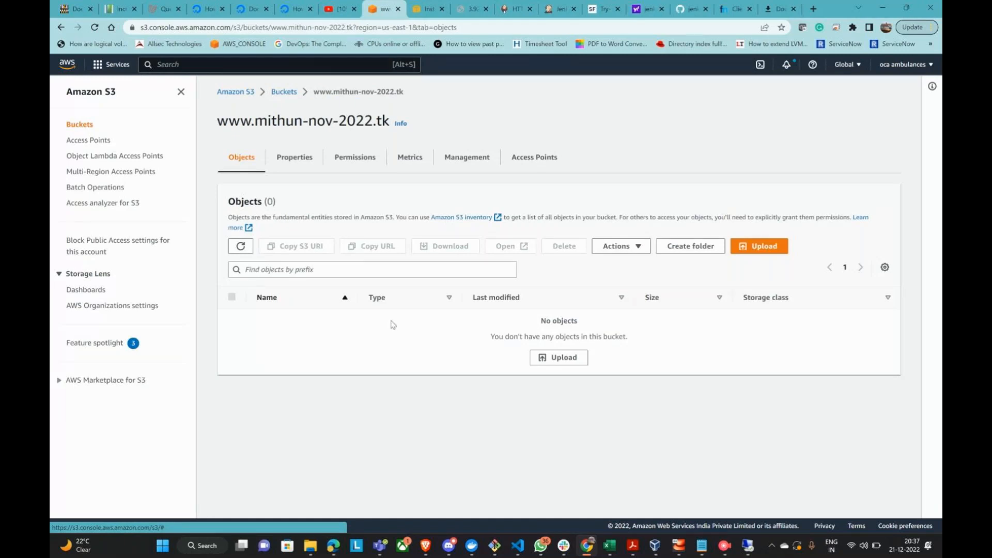
pyautogui.click(774, 9)
# Search Google for 'sample website download' and open the Free Website Templates result
pyautogui.click(348, 31)
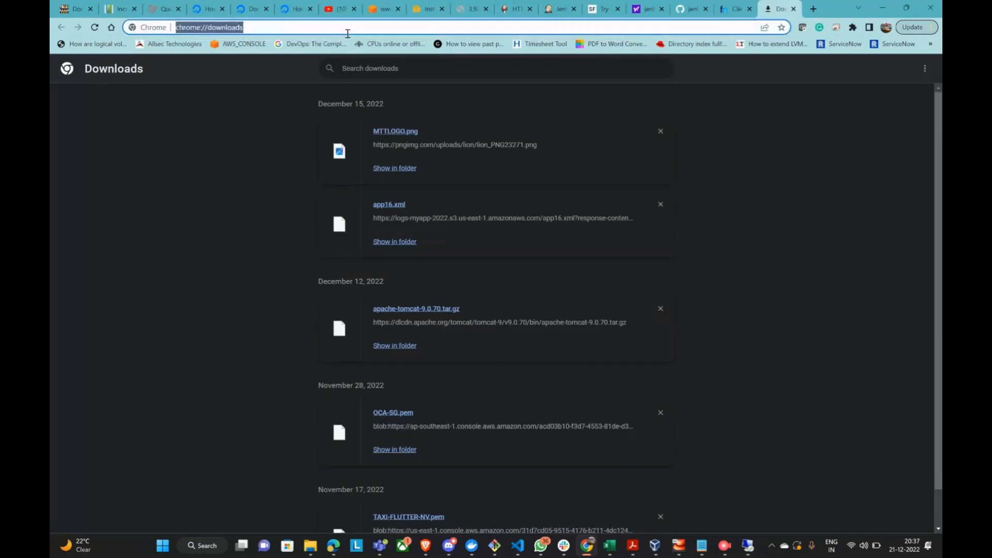
pyautogui.write('google.com')
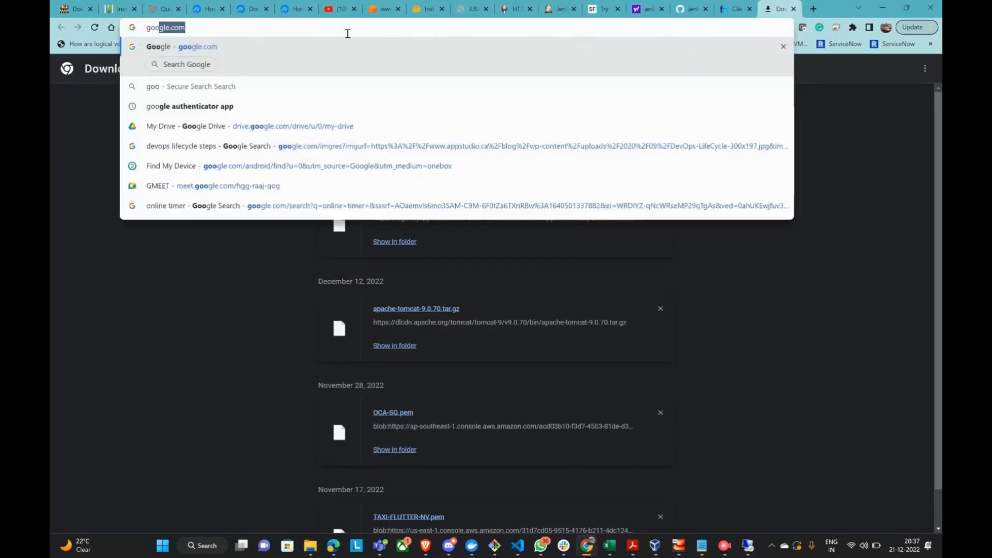
pyautogui.press('Return')
pyautogui.write('sample')
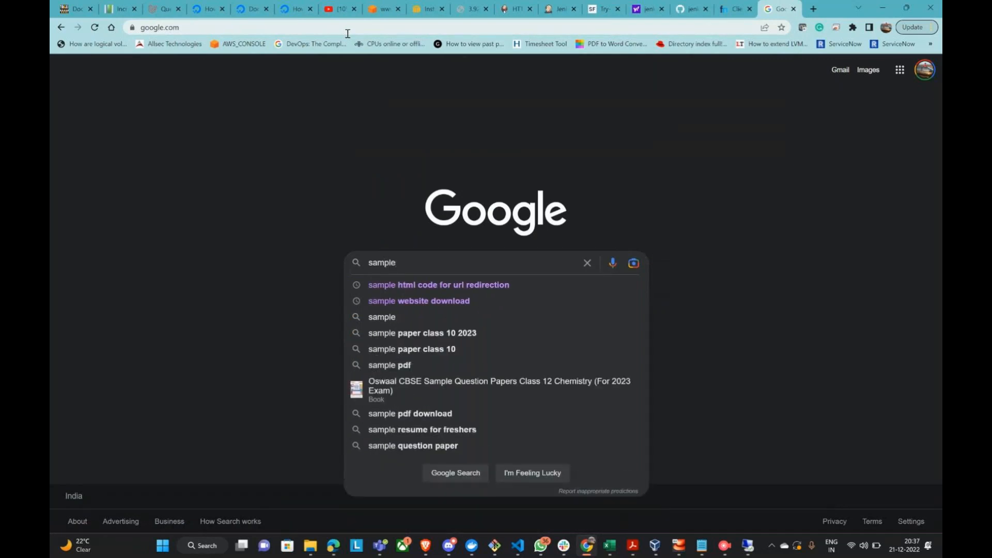
pyautogui.press('Return')
pyautogui.press('Down')
pyautogui.press('Down')
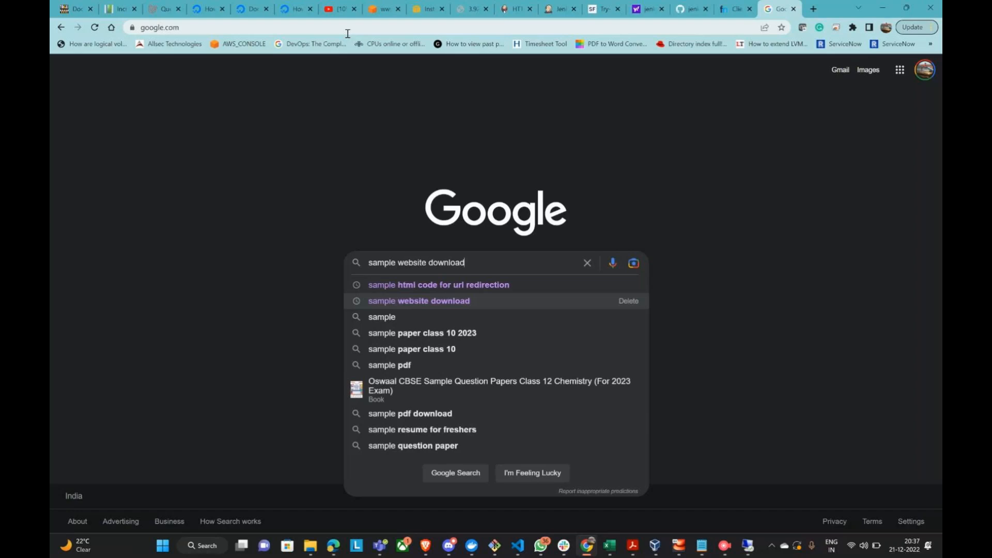
pyautogui.press('Return')
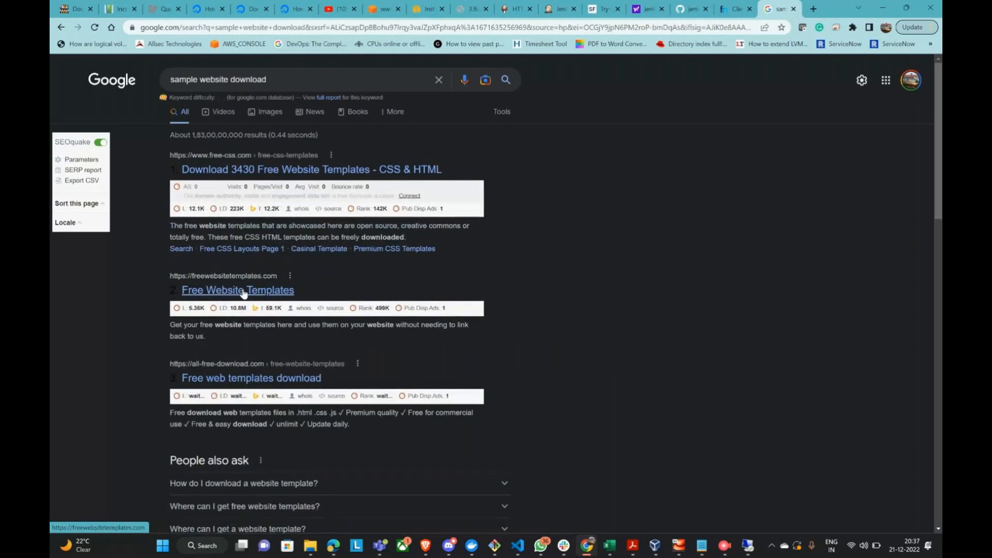
pyautogui.click(244, 292)
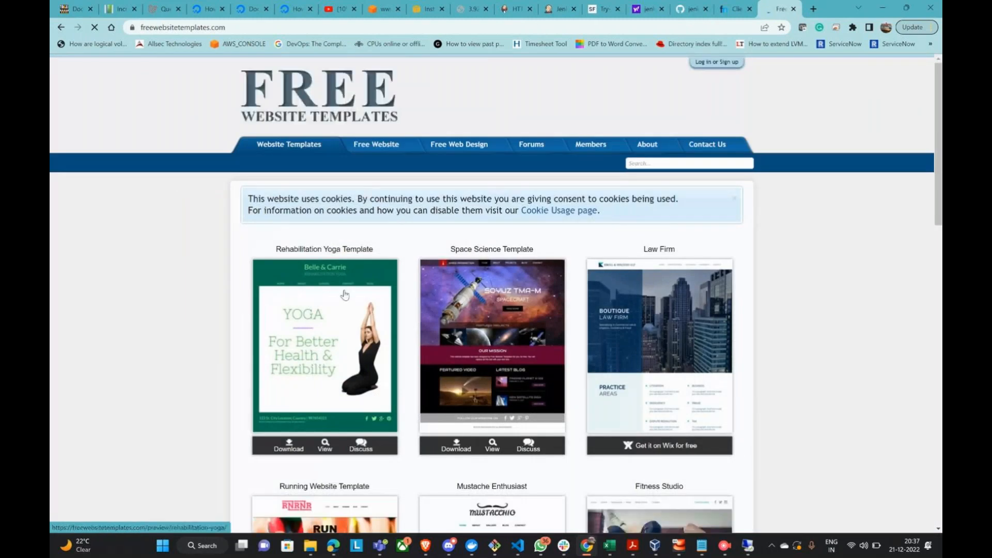
# Search freewebsitetemplates.com for 'training'
pyautogui.scroll(-10, 376, 289)
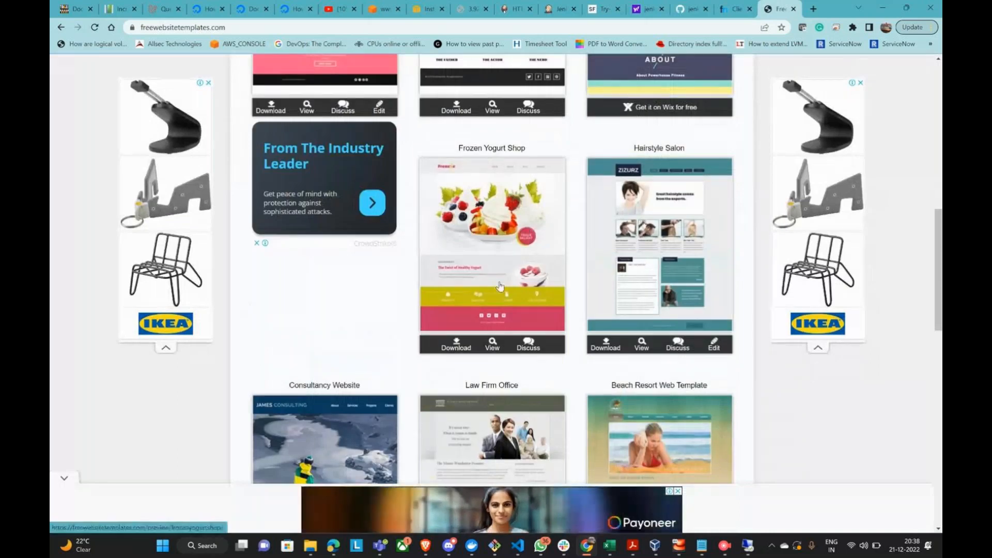
pyautogui.scroll(-5, 500, 286)
pyautogui.scroll(-4, 517, 295)
pyautogui.scroll(3, 642, 323)
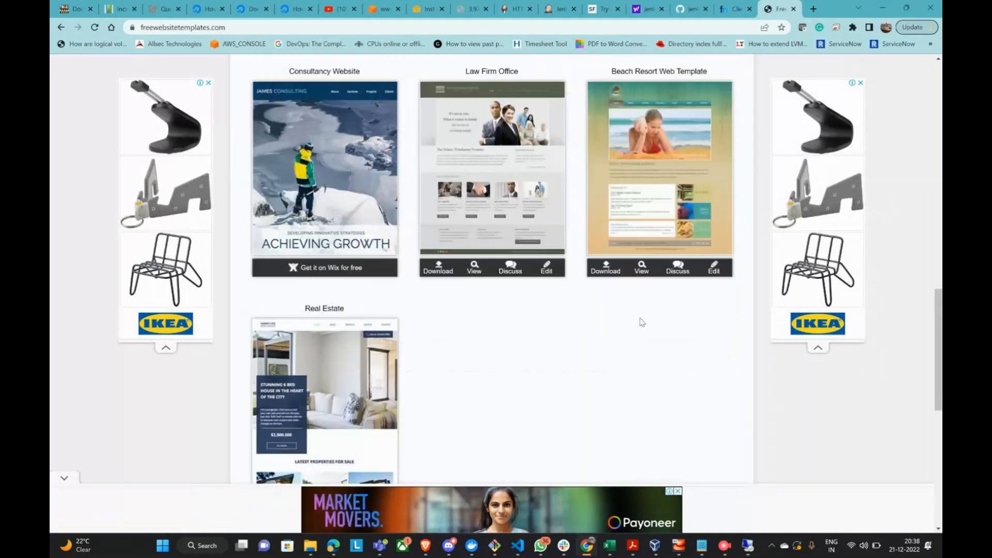
pyautogui.scroll(18, 642, 323)
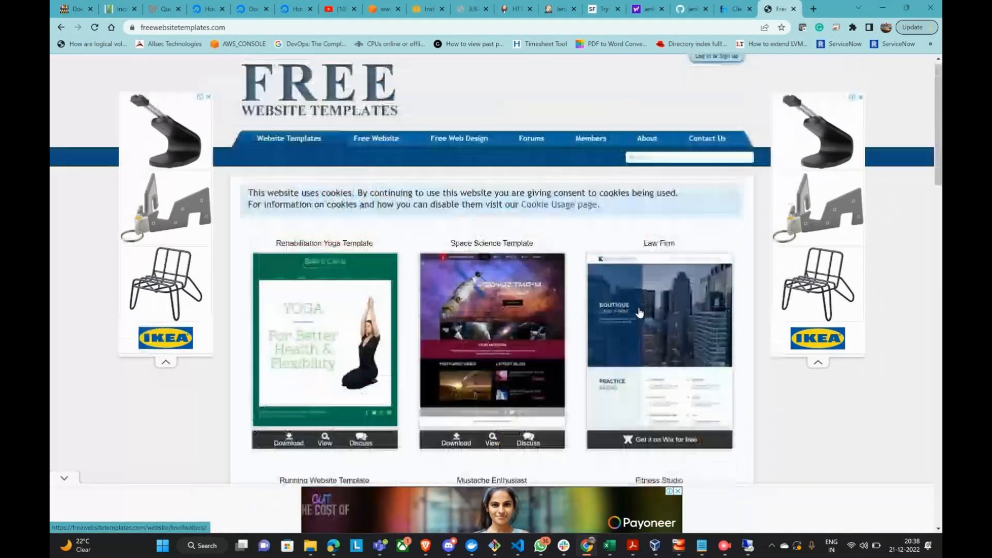
pyautogui.click(662, 164)
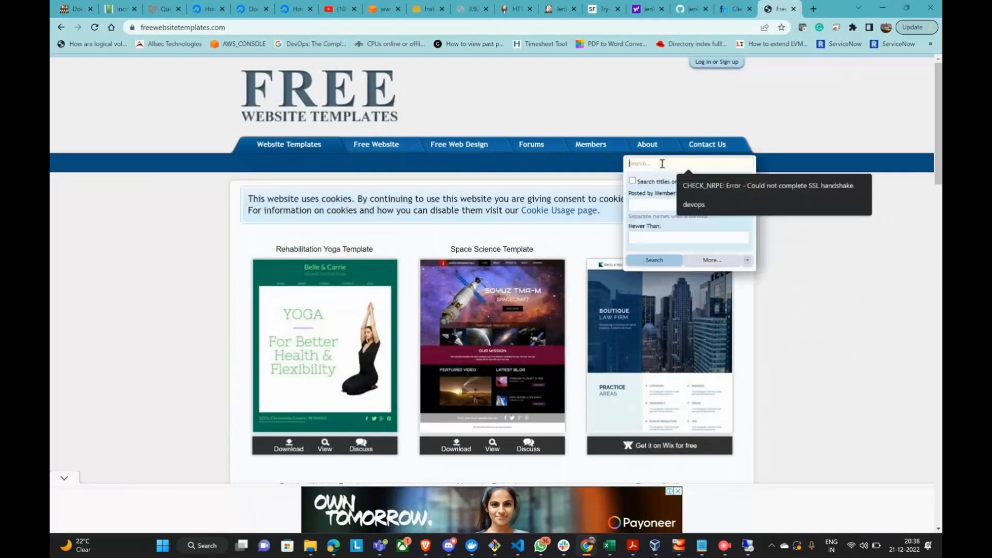
pyautogui.write('tra')
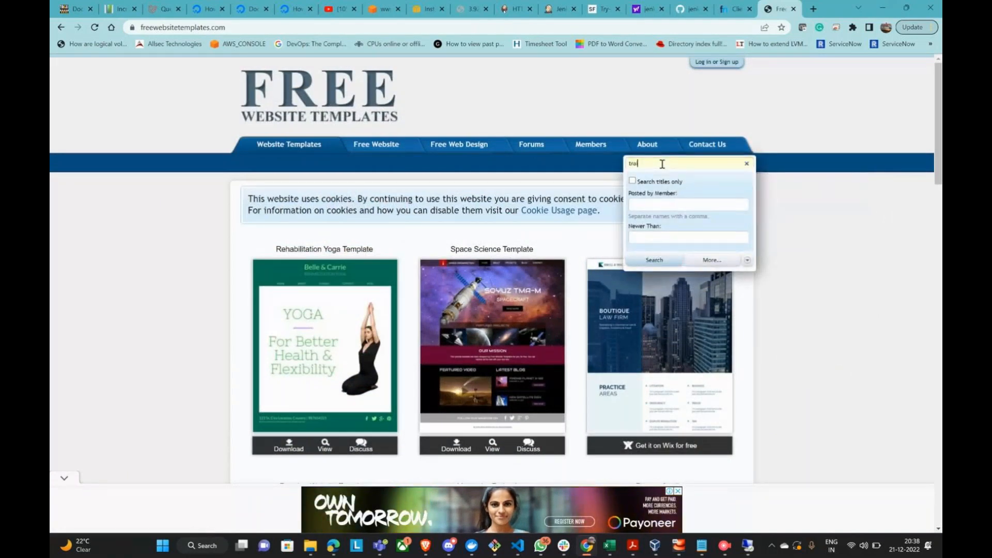
pyautogui.write('ining')
pyautogui.press('Return')
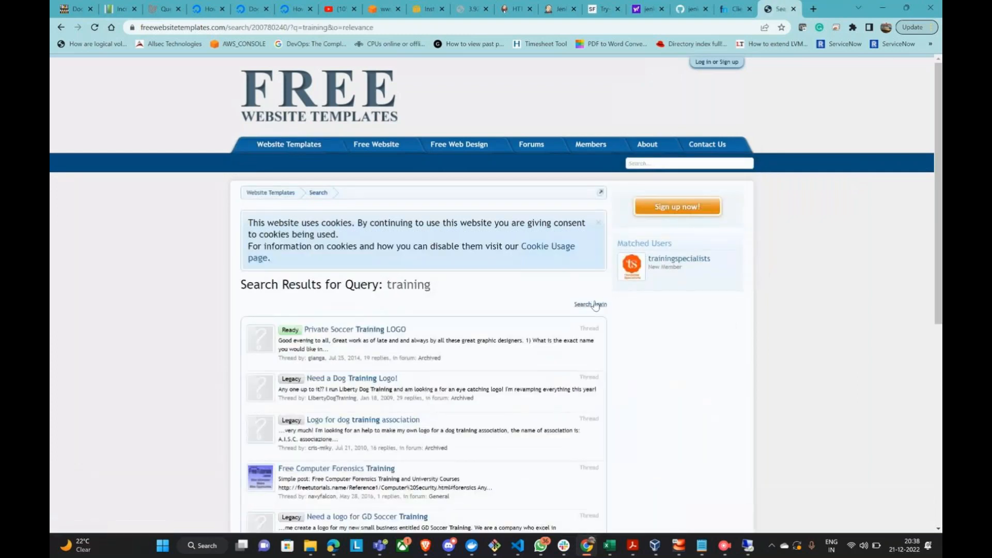
# Browse the free website templates, then go back to the Google 'sample website download' results
pyautogui.click(371, 150)
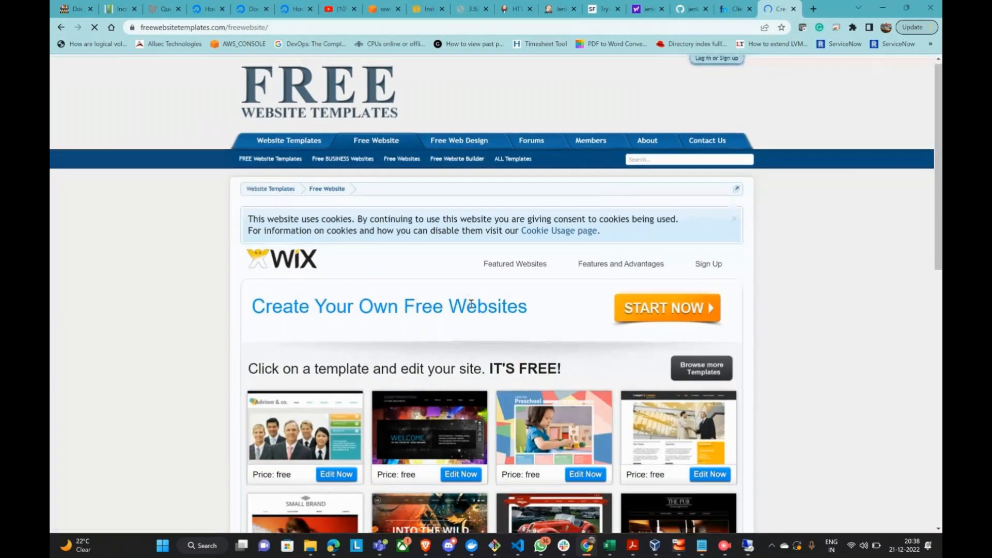
pyautogui.scroll(-3, 329, 346)
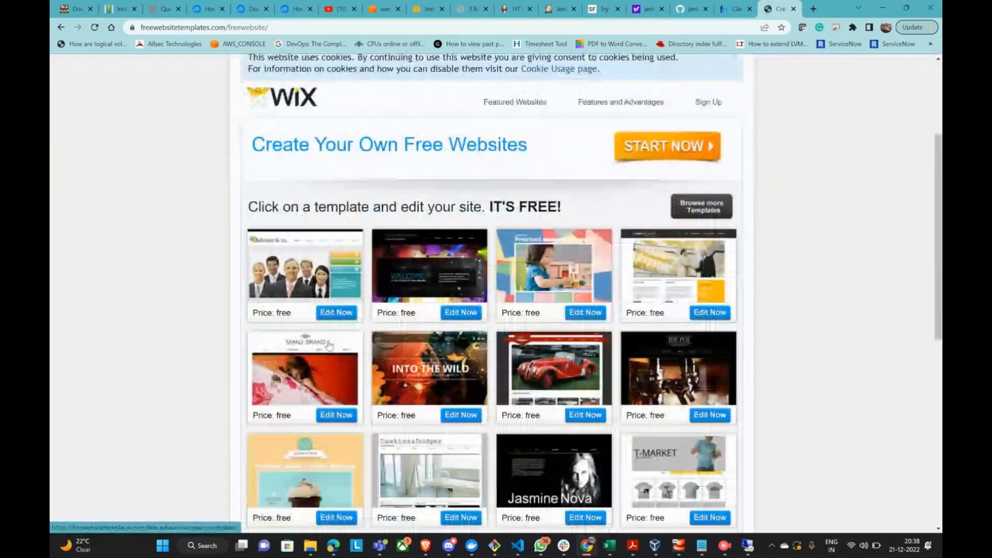
pyautogui.scroll(-1, 329, 345)
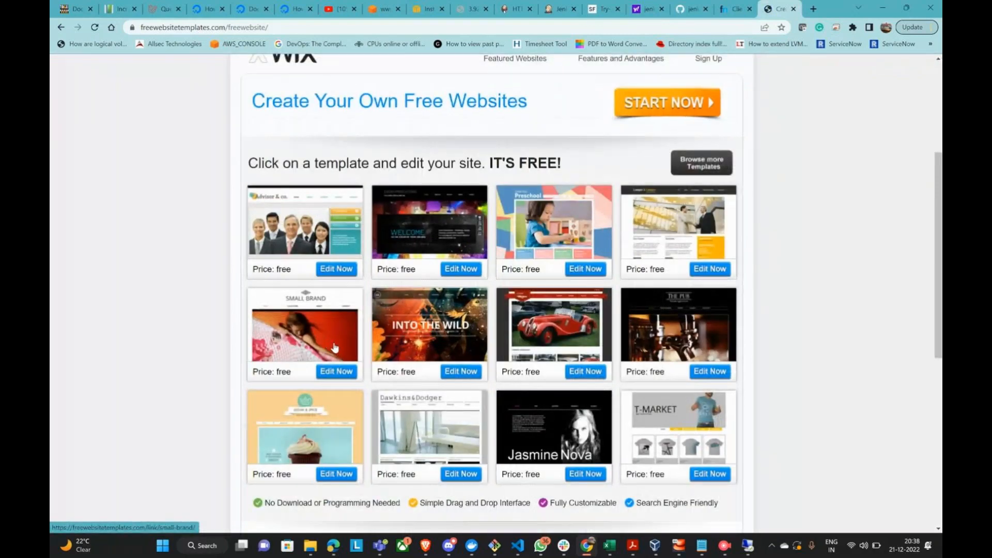
pyautogui.scroll(-3, 335, 348)
pyautogui.scroll(1, 335, 347)
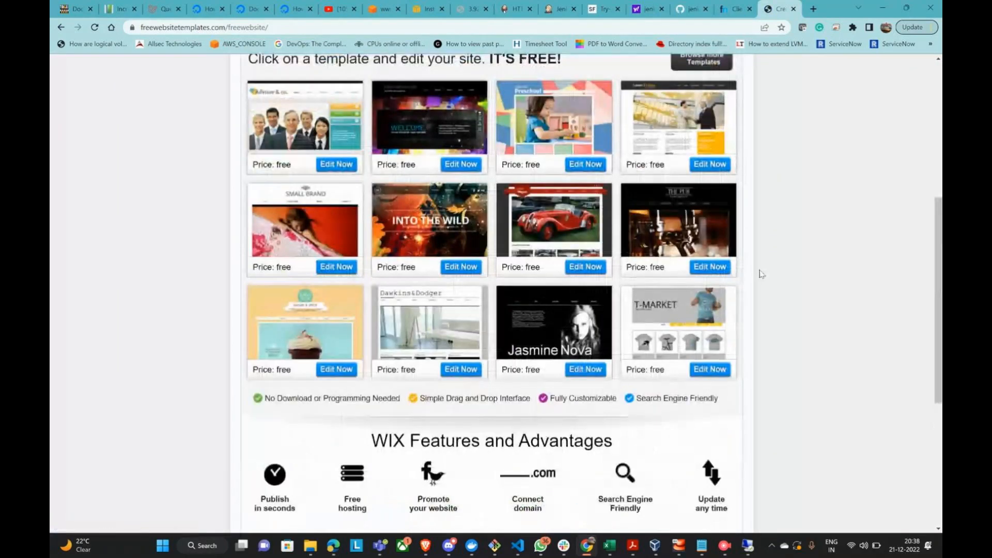
pyautogui.scroll(6, 56, 70)
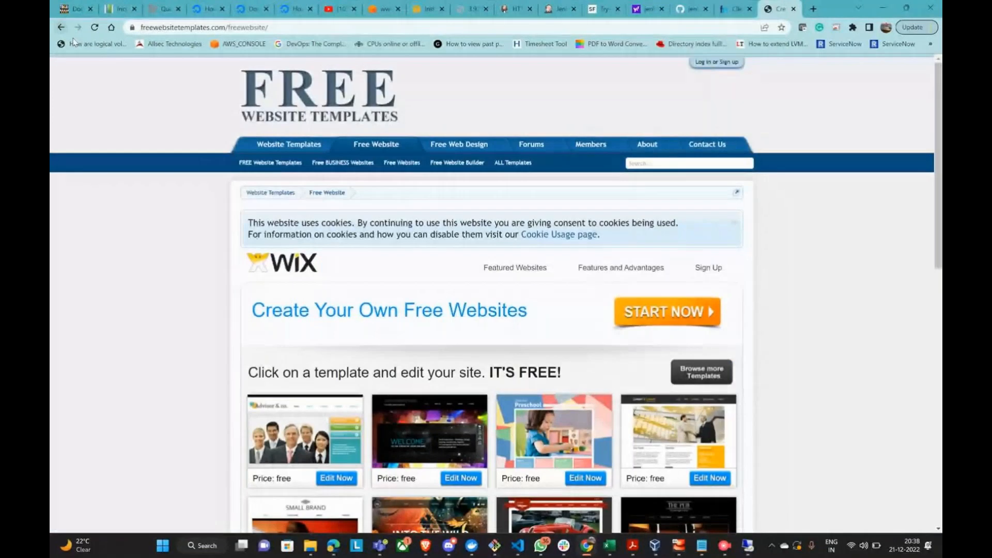
pyautogui.click(61, 28)
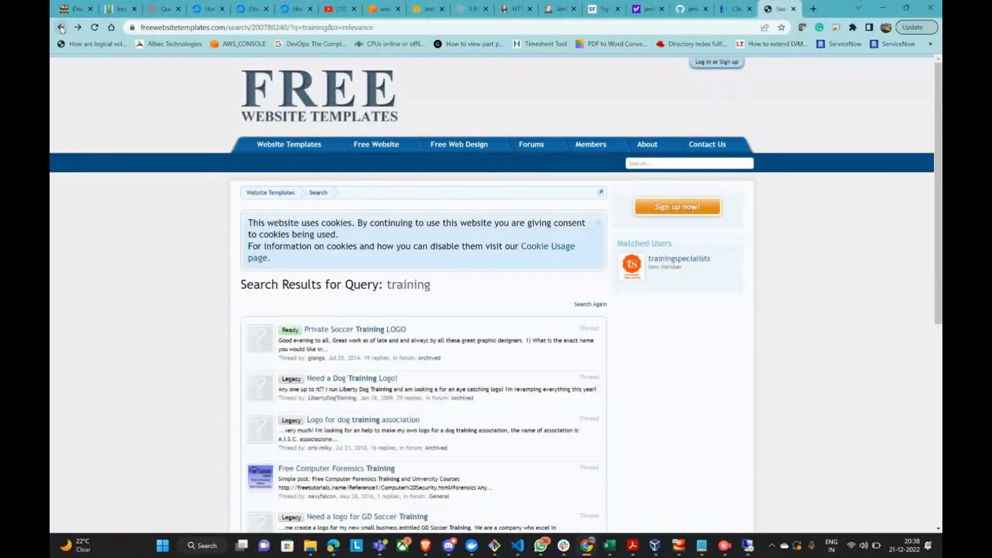
pyautogui.click(61, 28)
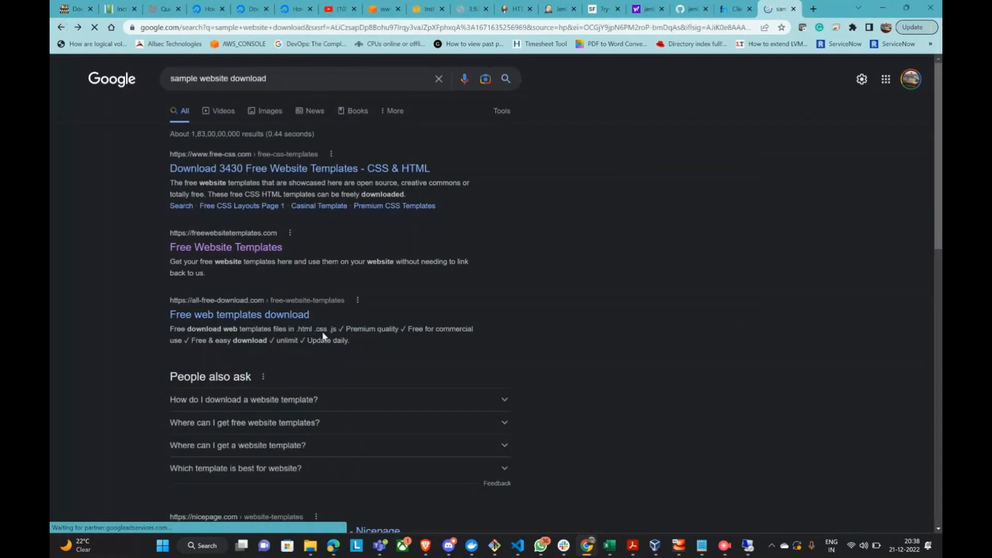
# Search for 'sample static website download' and open the Plot Listing template on free-css.com
pyautogui.scroll(-6, 324, 336)
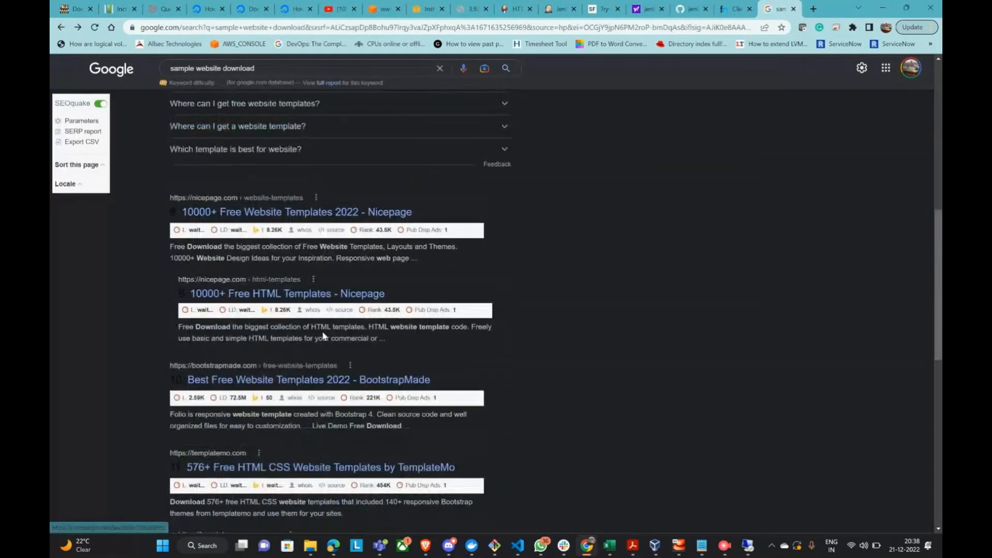
pyautogui.scroll(6, 323, 336)
pyautogui.click(200, 83)
pyautogui.write('stat')
pyautogui.click(251, 101)
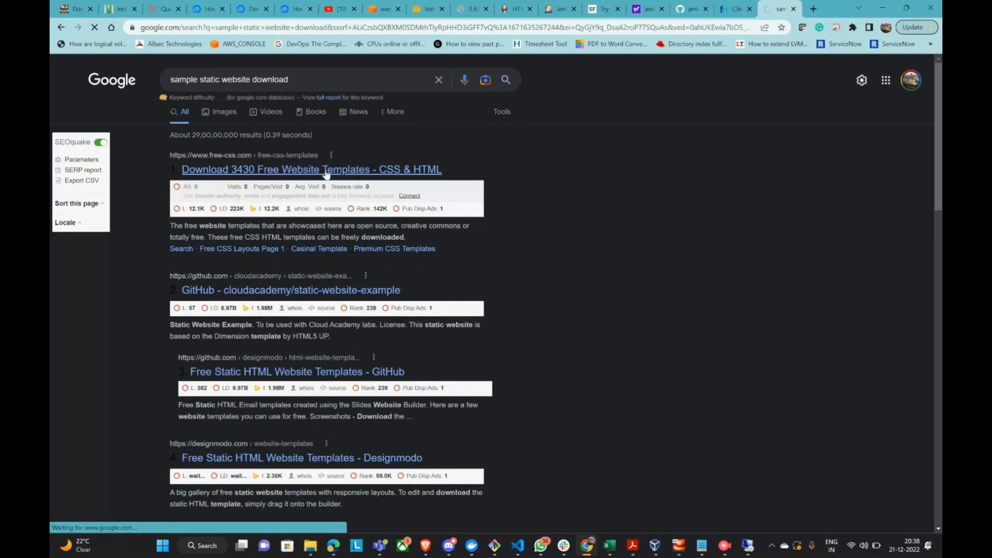
pyautogui.click(326, 175)
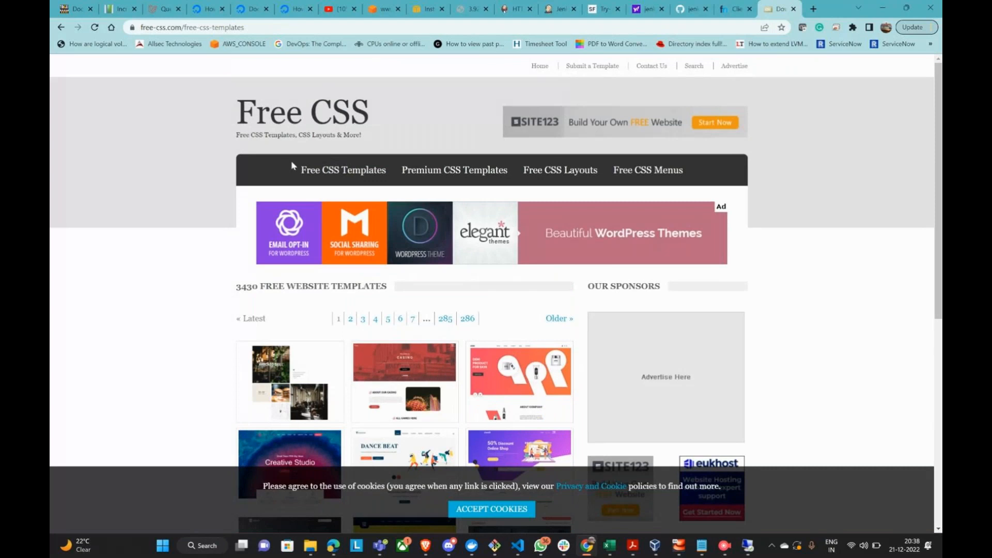
pyautogui.scroll(-4, 362, 207)
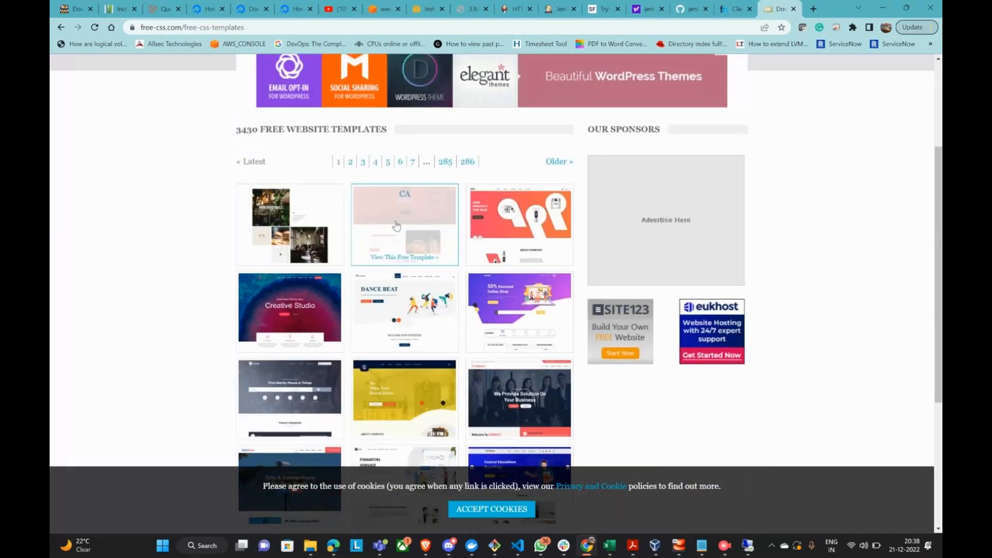
pyautogui.scroll(-3, 548, 284)
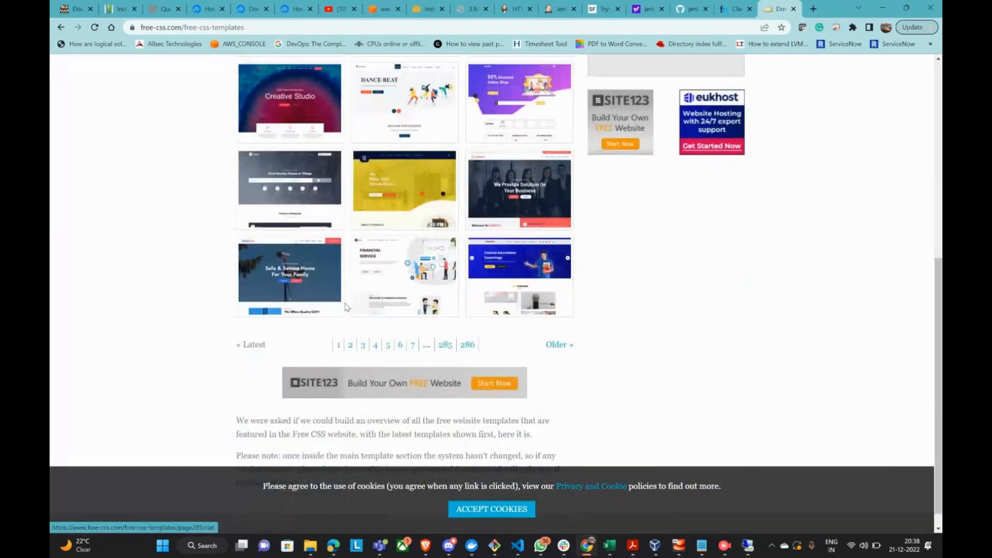
pyautogui.click(289, 189)
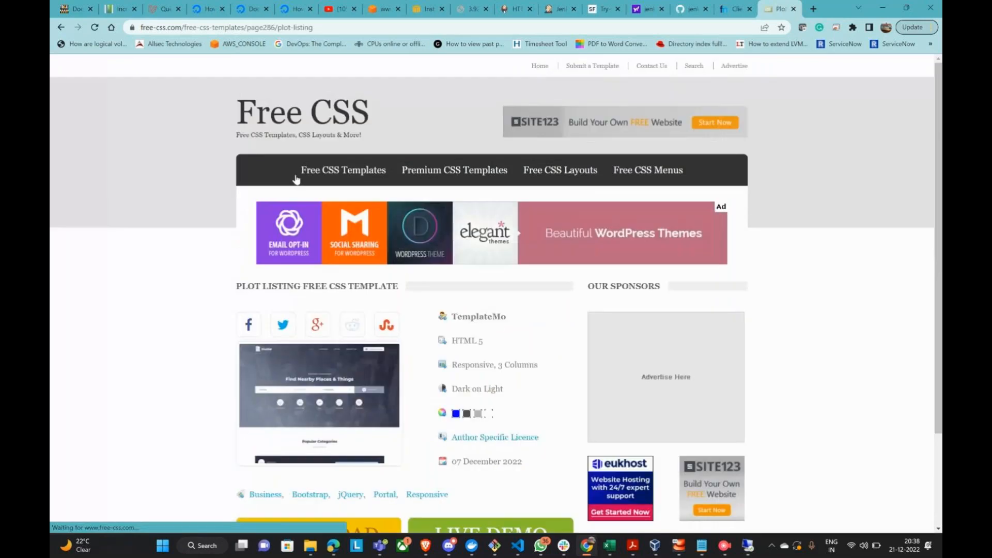
# Download the Plot Listing zip and show it in the Downloads folder
pyautogui.scroll(-2, 544, 331)
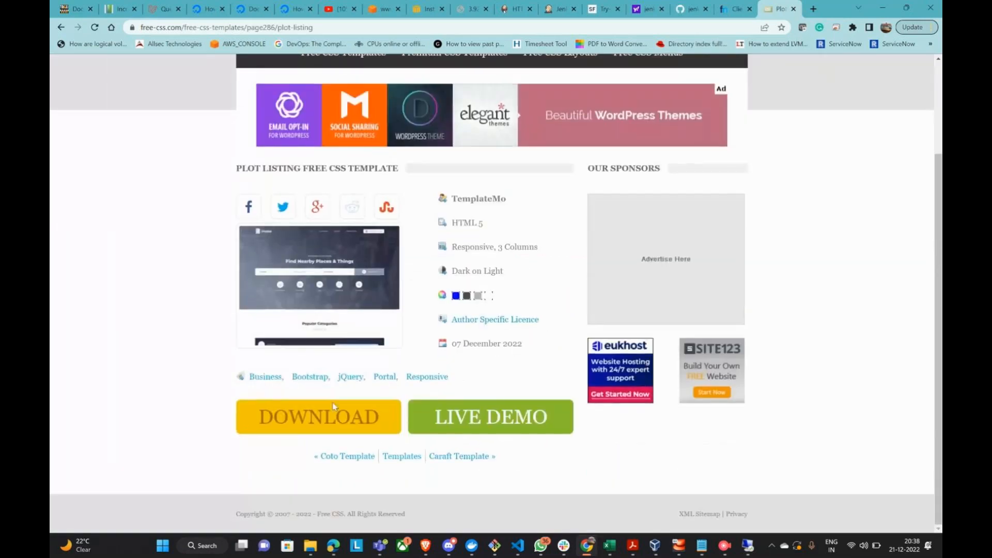
pyautogui.click(323, 421)
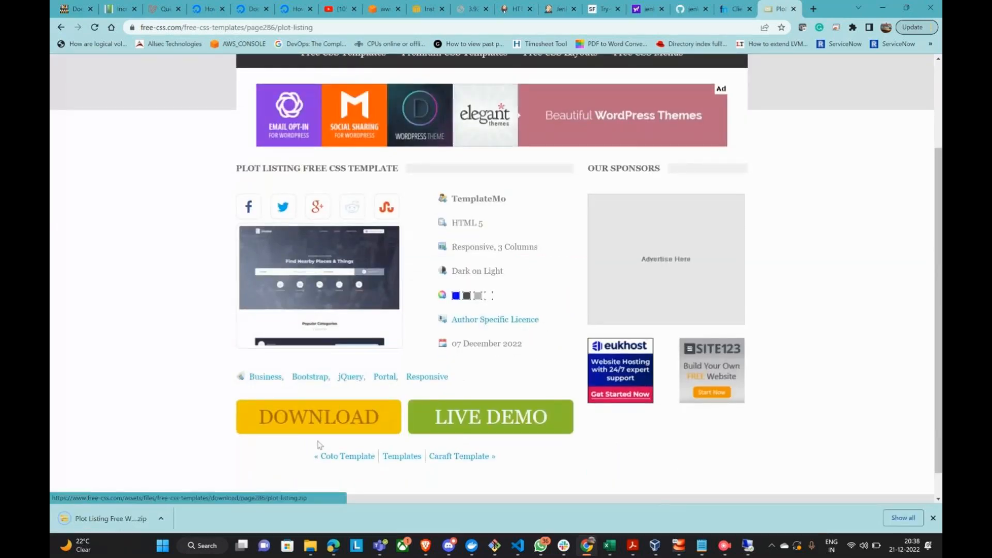
pyautogui.click(162, 518)
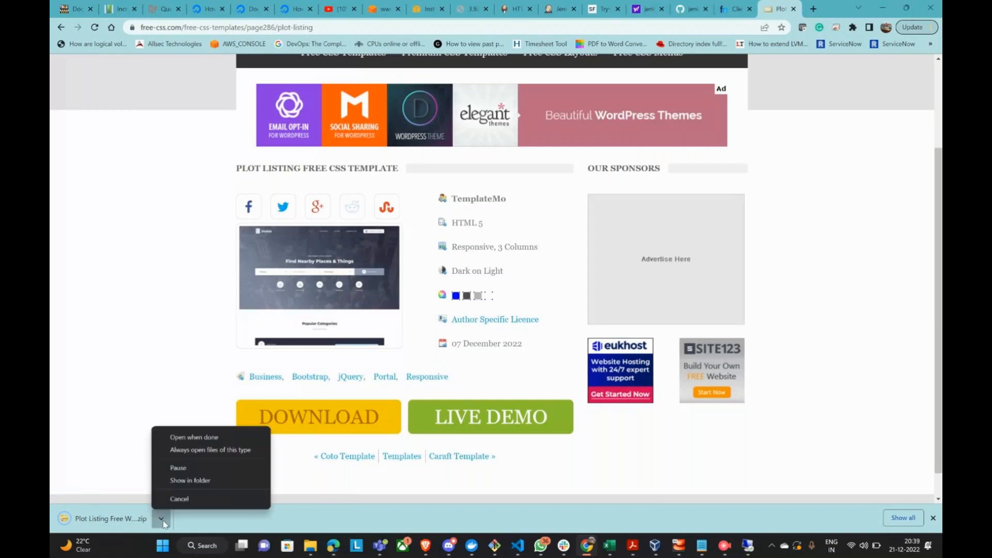
pyautogui.click(205, 480)
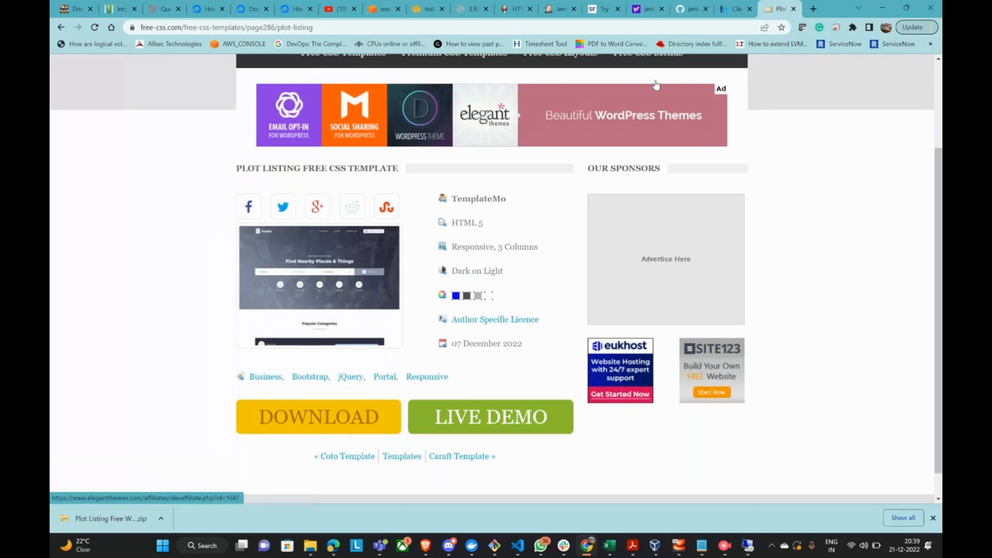
pyautogui.scroll(-1, 184, 364)
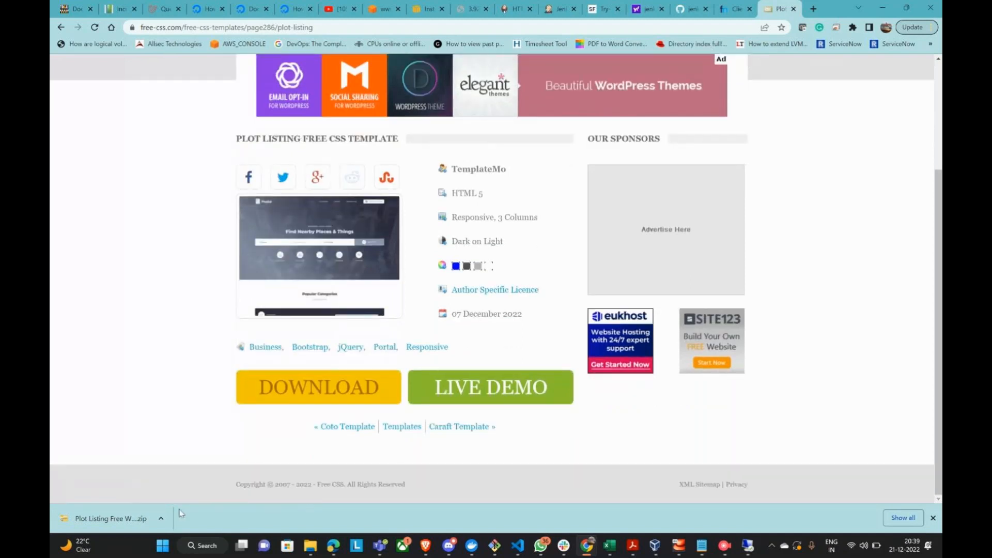
pyautogui.click(160, 518)
pyautogui.click(192, 482)
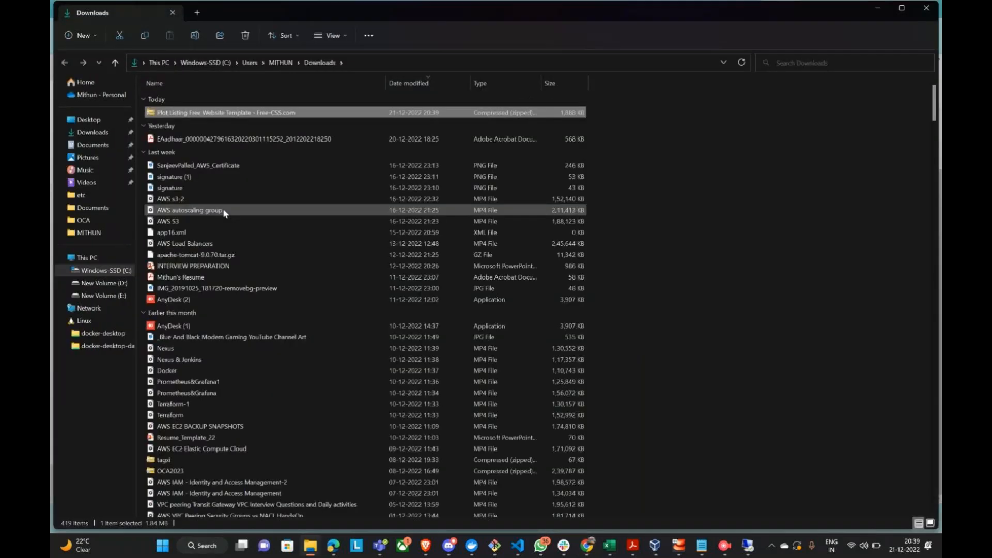
# Extract the downloaded template zip into a website-aws folder in Downloads
pyautogui.rightClick(228, 116)
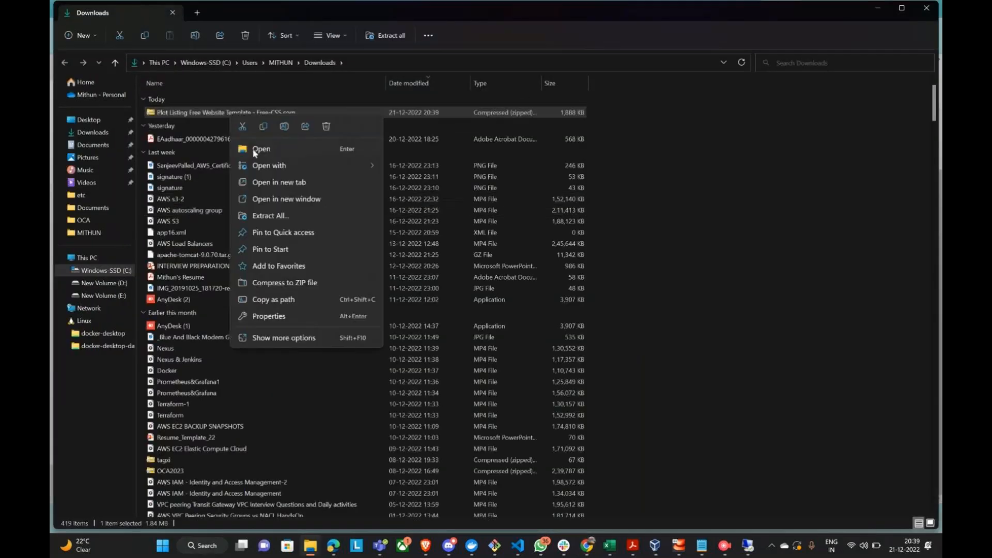
pyautogui.click(277, 217)
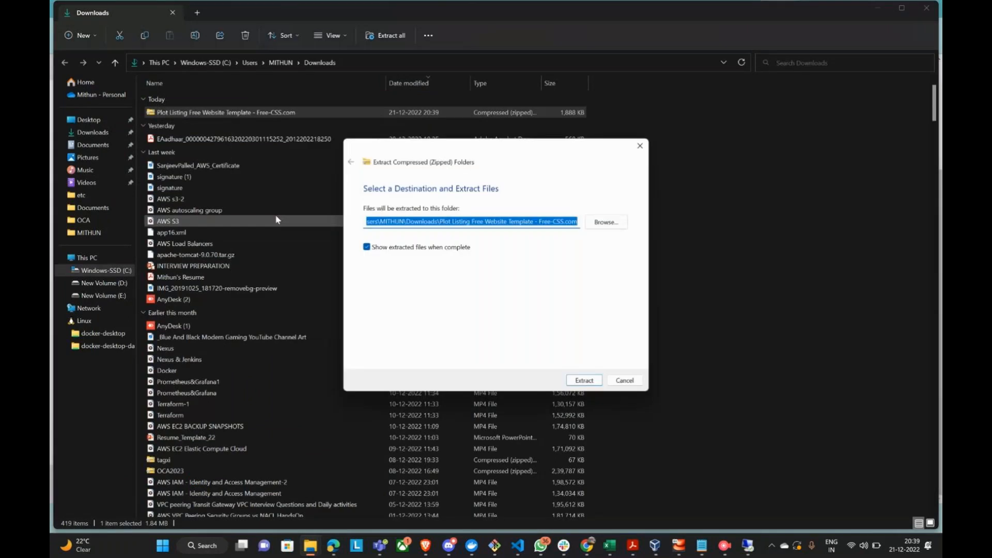
pyautogui.press('Right')
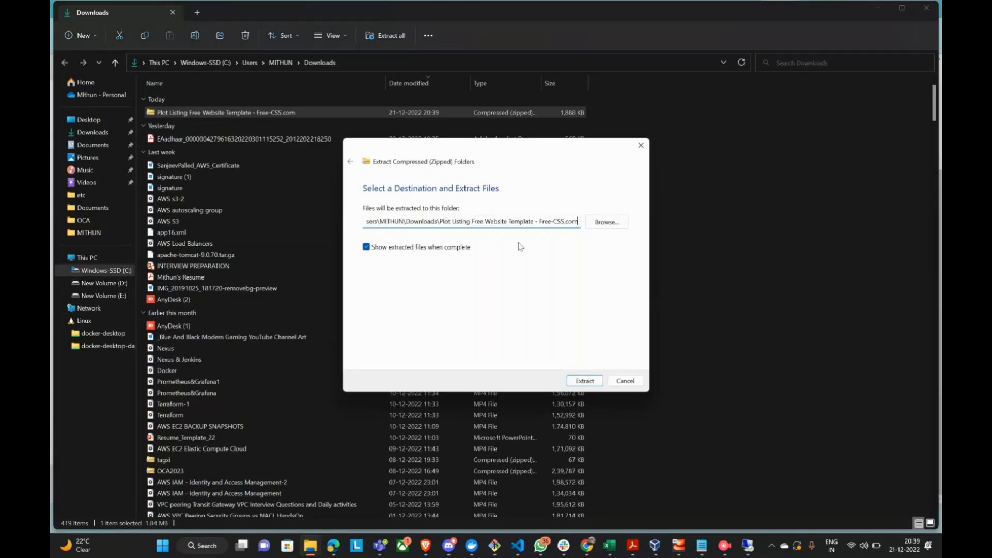
pyautogui.press('BackSpace')
pyautogui.press('BackSpace')
pyautogui.press('BackSpace')
pyautogui.press('BackSpace')
pyautogui.press('BackSpace')
pyautogui.press('BackSpace')
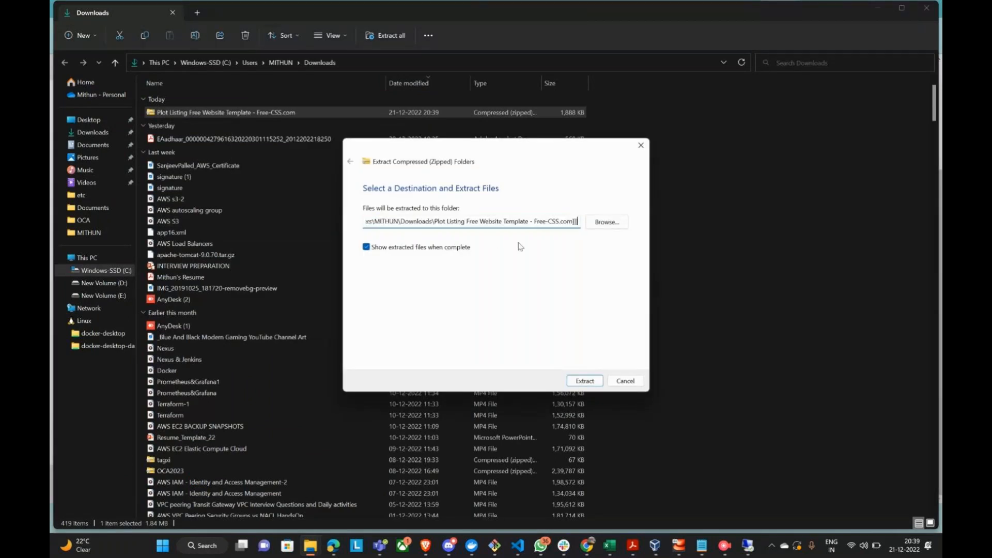
pyautogui.press('BackSpace')
pyautogui.press('BackSpace')
pyautogui.press('BackSpace')
pyautogui.press('BackSpace')
pyautogui.press('BackSpace')
pyautogui.press('BackSpace')
pyautogui.press('BackSpace')
pyautogui.press('BackSpace')
pyautogui.press('BackSpace')
pyautogui.press('BackSpace')
pyautogui.press('BackSpace')
pyautogui.press('BackSpace')
pyautogui.press('BackSpace')
pyautogui.press('BackSpace')
pyautogui.press('BackSpace')
pyautogui.press('BackSpace')
pyautogui.press('BackSpace')
pyautogui.press('BackSpace')
pyautogui.press('BackSpace')
pyautogui.press('BackSpace')
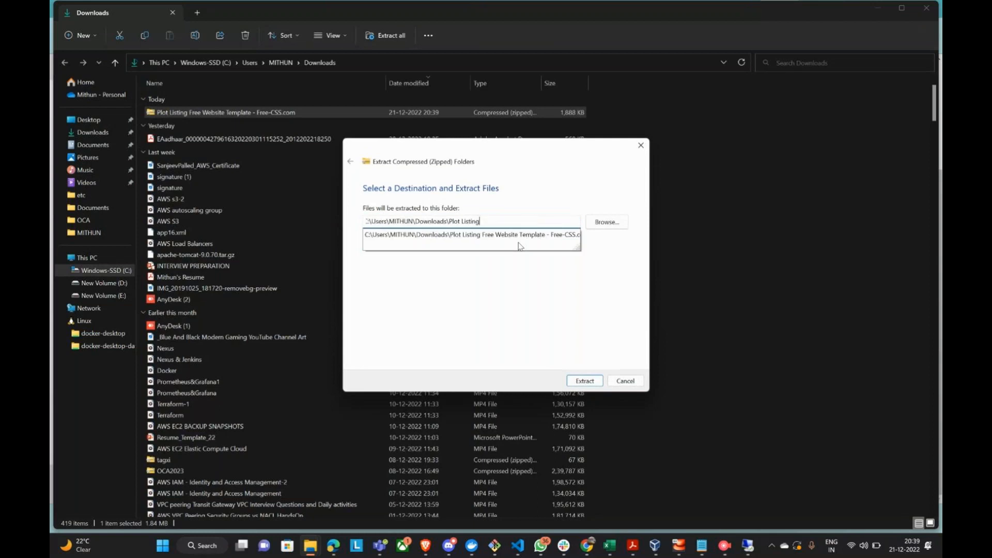
pyautogui.press('BackSpace')
pyautogui.write('website-aws')
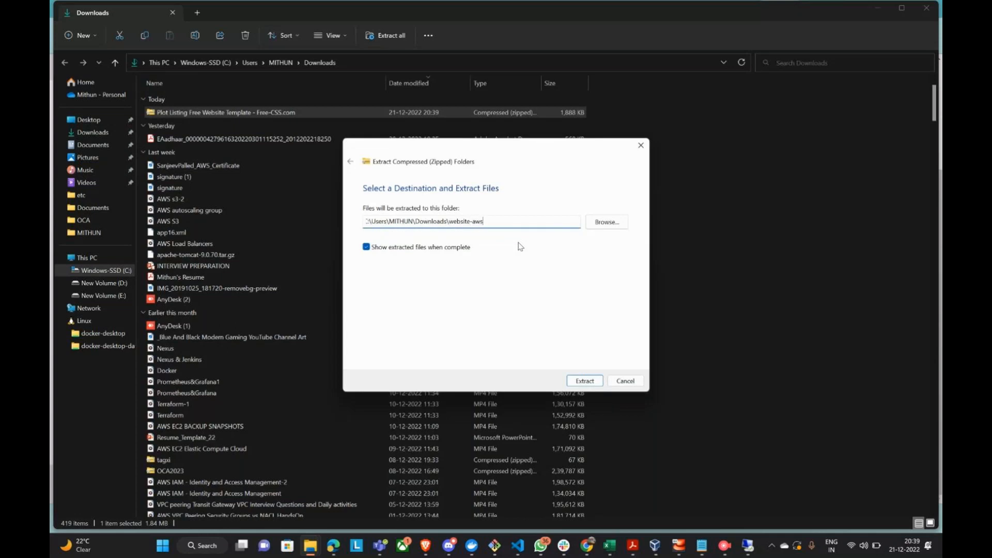
pyautogui.click(582, 383)
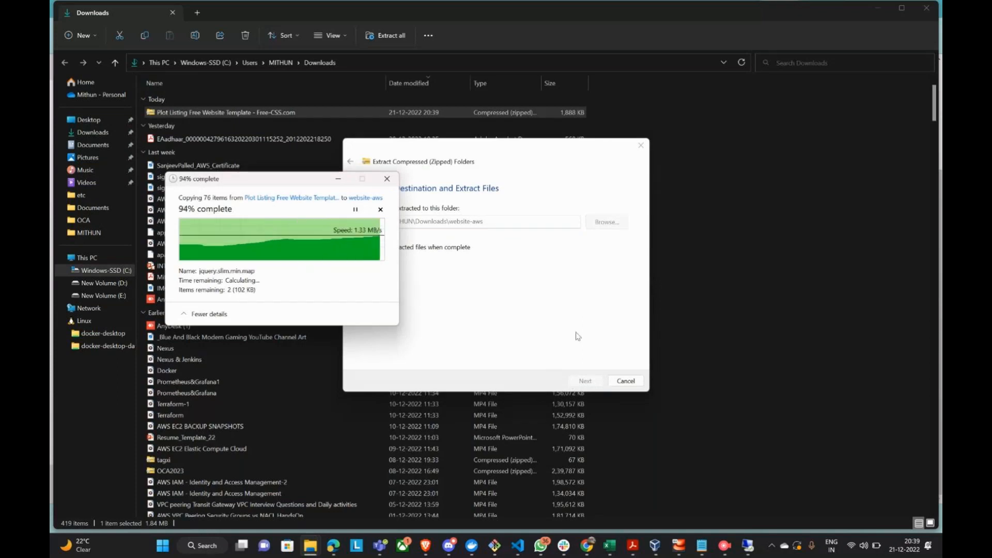
# Check the extracted templatemo_564_plot_listing folder, then return to the S3 bucket in Chrome
pyautogui.click(198, 113)
pyautogui.doubleClick(198, 114)
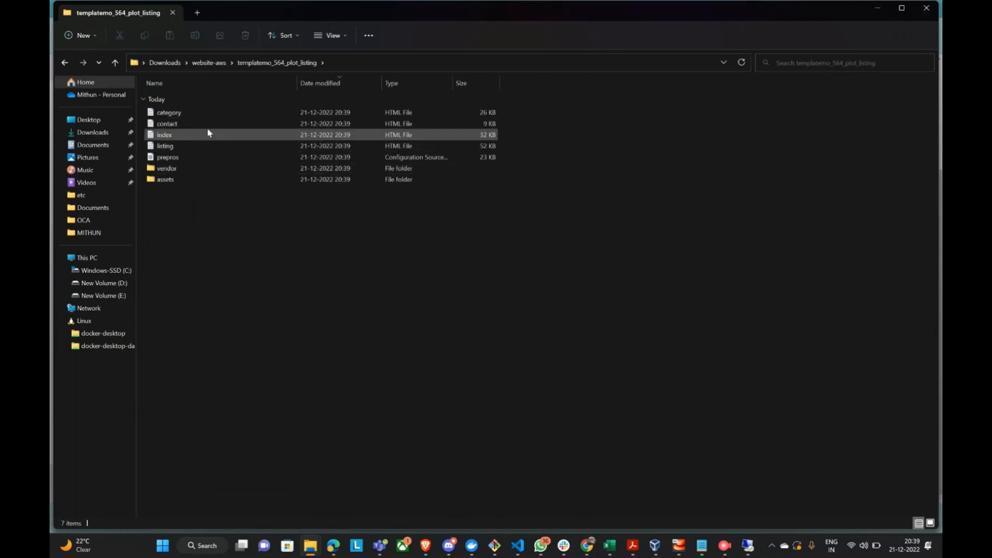
pyautogui.click(879, 7)
pyautogui.moveTo(426, 545)
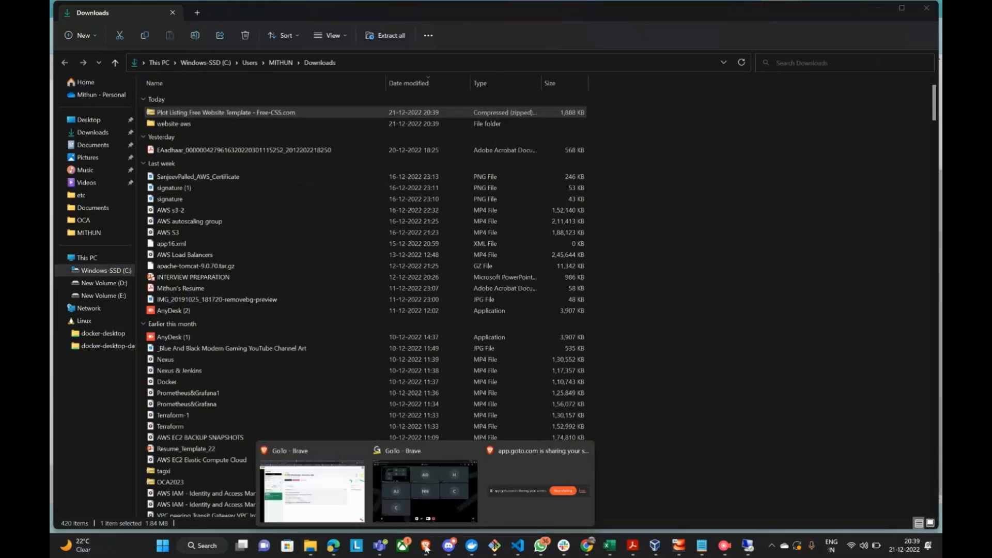
pyautogui.click(586, 545)
# Add category, contact, index, listing HTML and prepros.config from templatemo_564_plot_listing to the upload
pyautogui.click(385, 9)
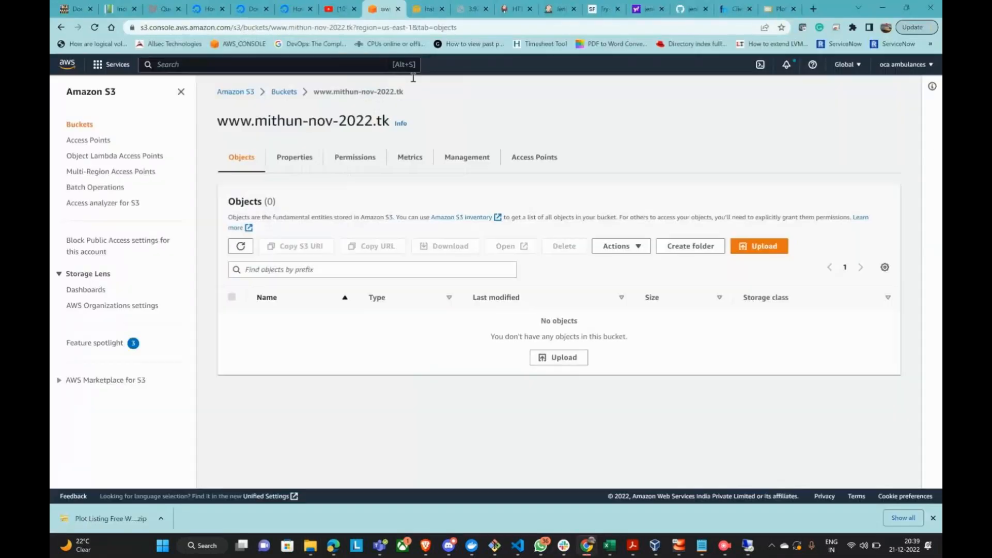
pyautogui.click(561, 363)
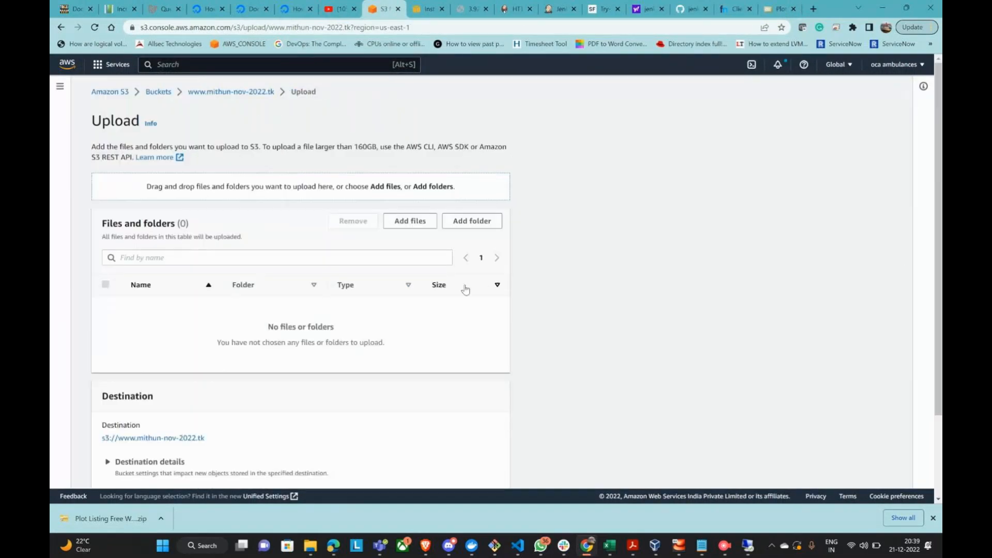
pyautogui.click(410, 221)
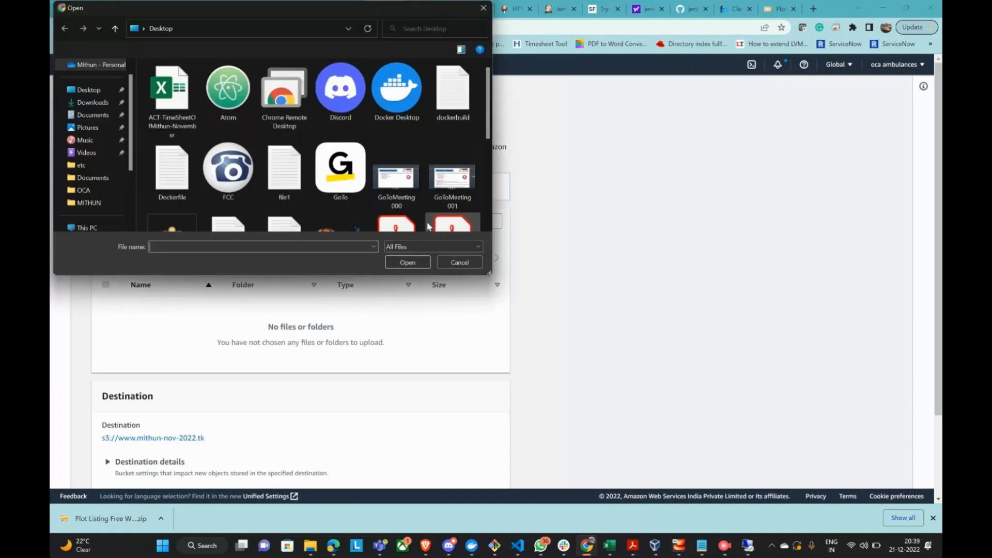
pyautogui.click(93, 102)
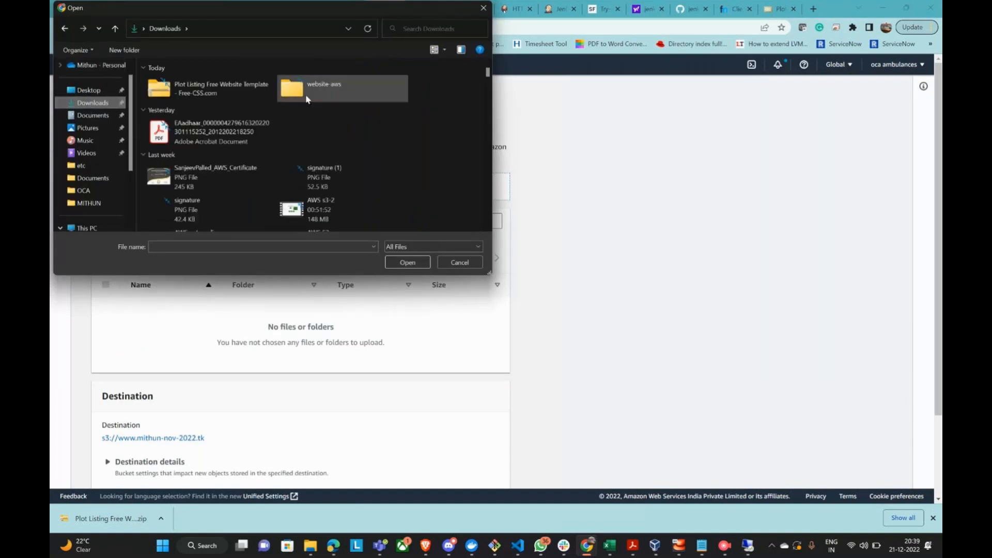
pyautogui.doubleClick(314, 93)
pyautogui.doubleClick(242, 98)
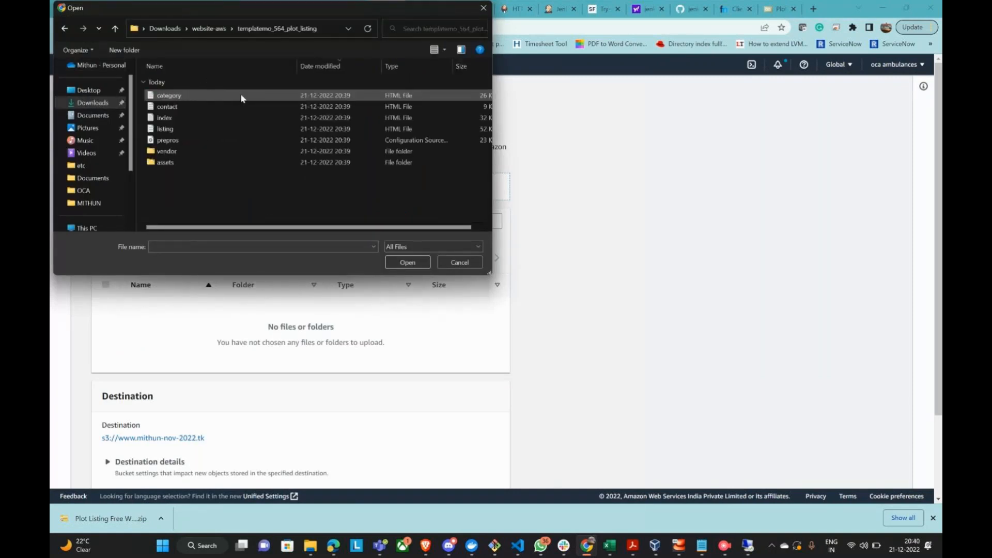
pyautogui.hotkey('ctrl', 'a')
pyautogui.click(407, 263)
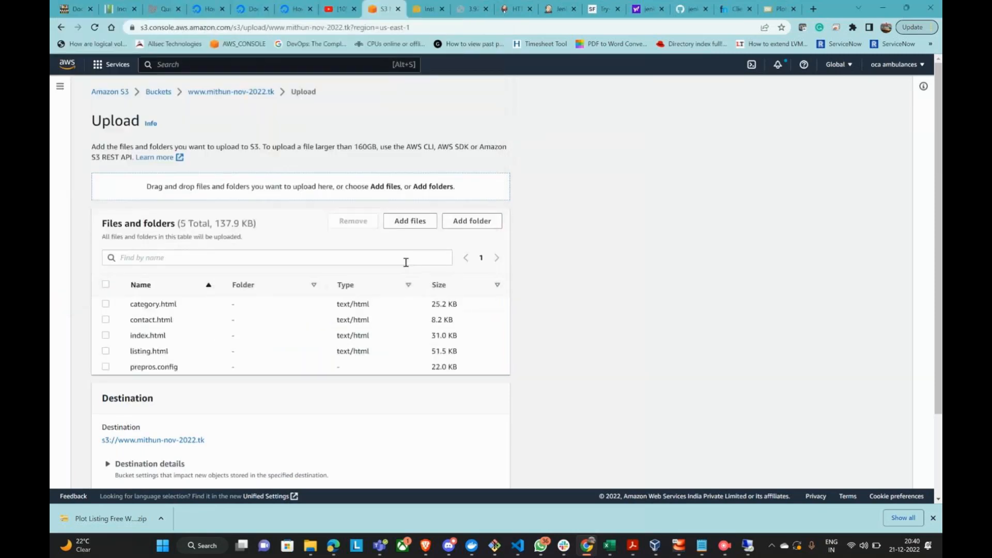
pyautogui.scroll(-2, 383, 299)
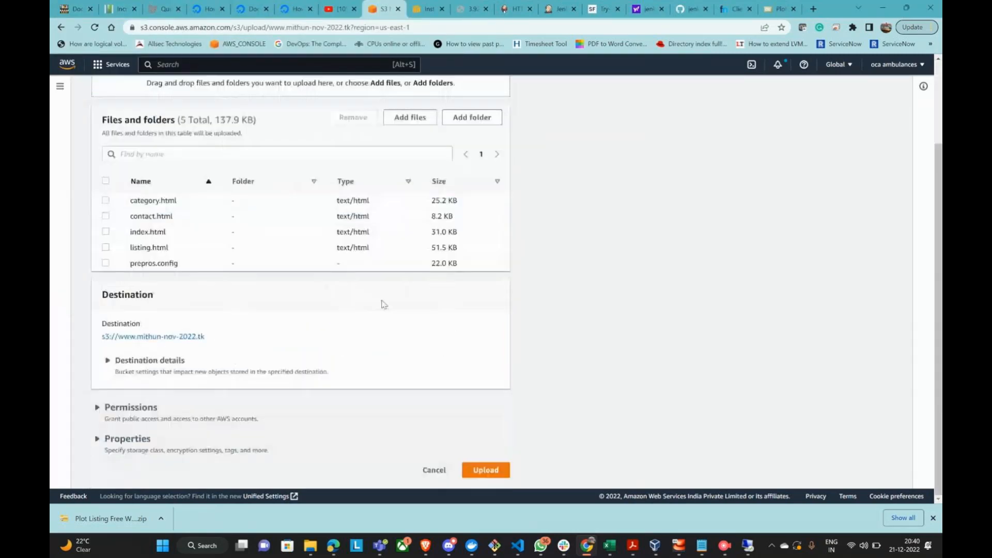
# Add the template's assets folder to the upload queue
pyautogui.click(487, 118)
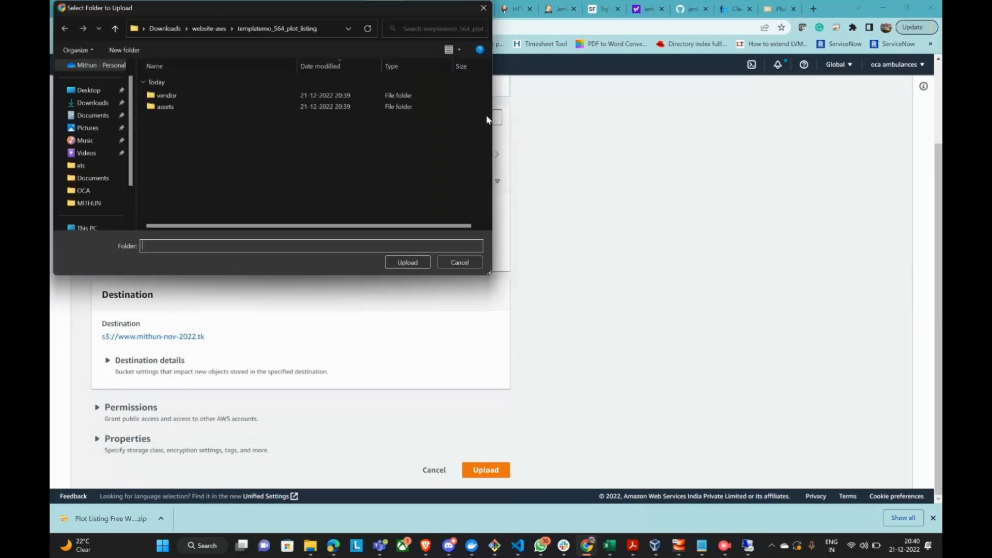
pyautogui.click(178, 105)
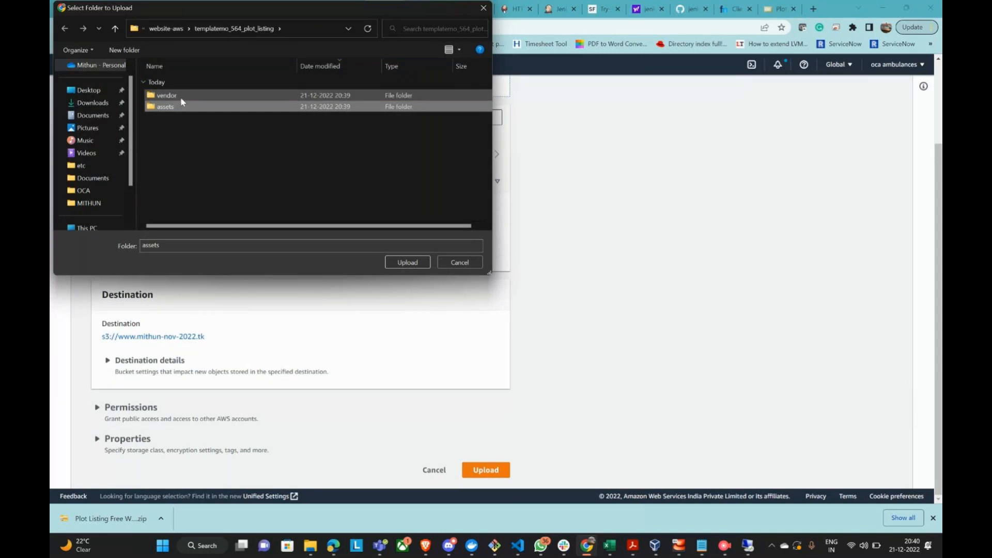
pyautogui.click(411, 265)
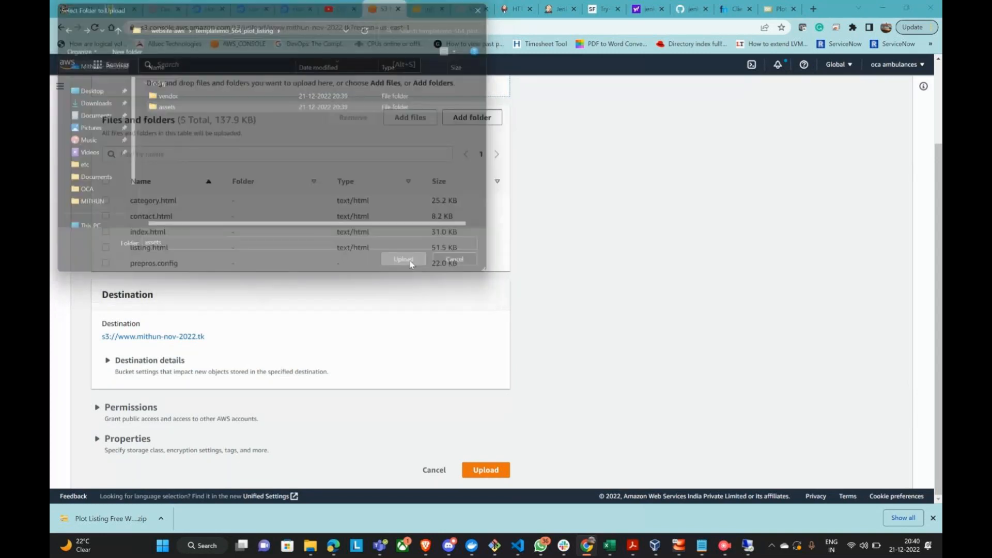
pyautogui.click(557, 92)
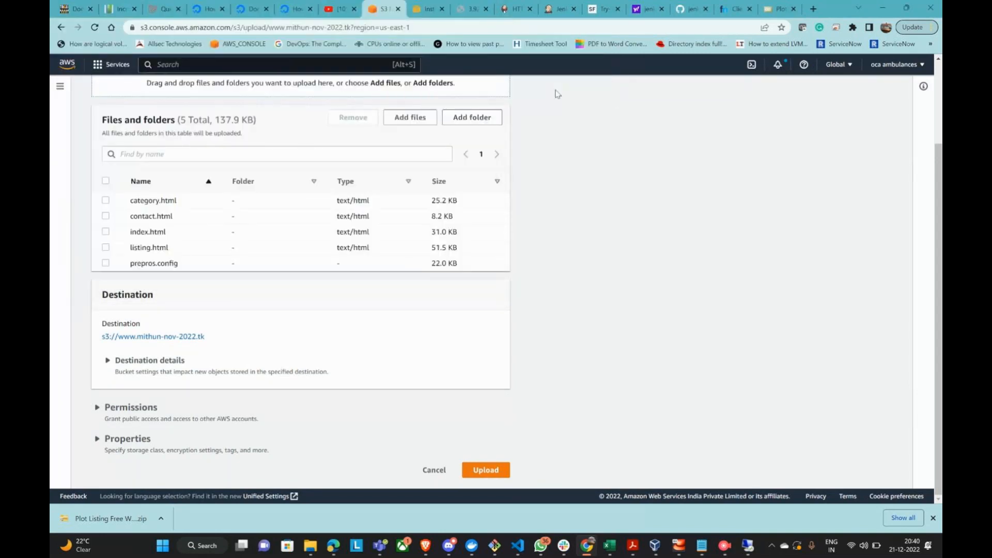
# Add the vendor folder as well, then start uploading all 65 files
pyautogui.click(464, 118)
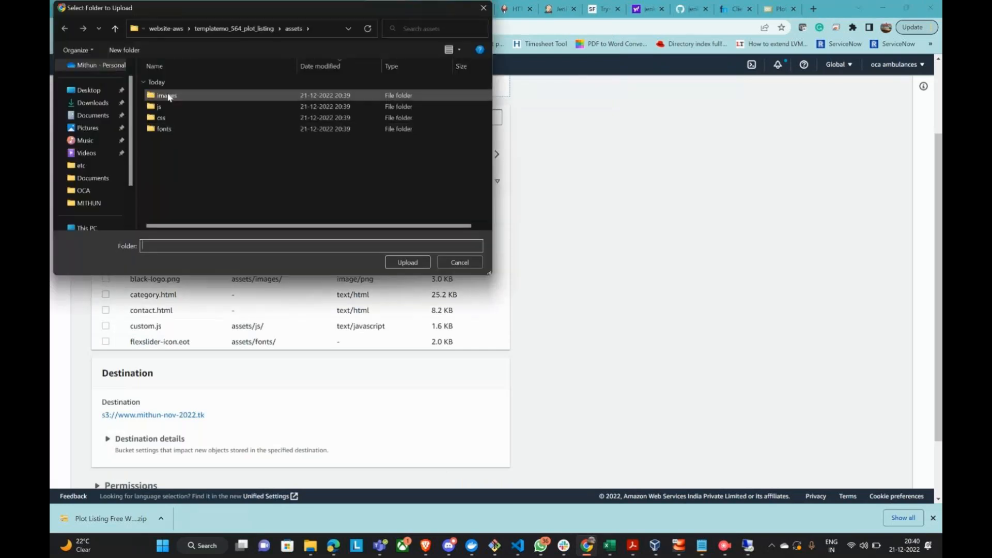
pyautogui.click(248, 29)
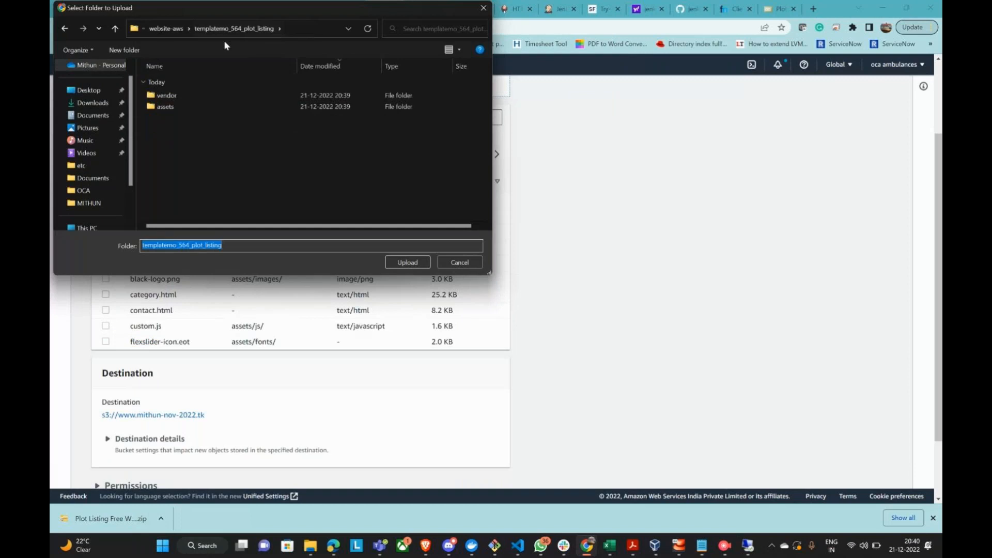
pyautogui.click(171, 97)
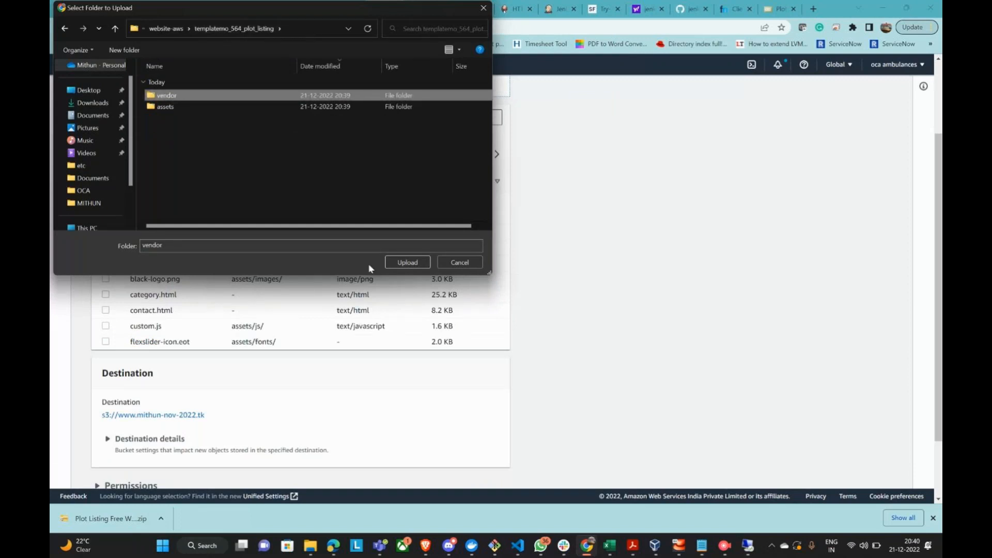
pyautogui.click(406, 262)
pyautogui.click(543, 86)
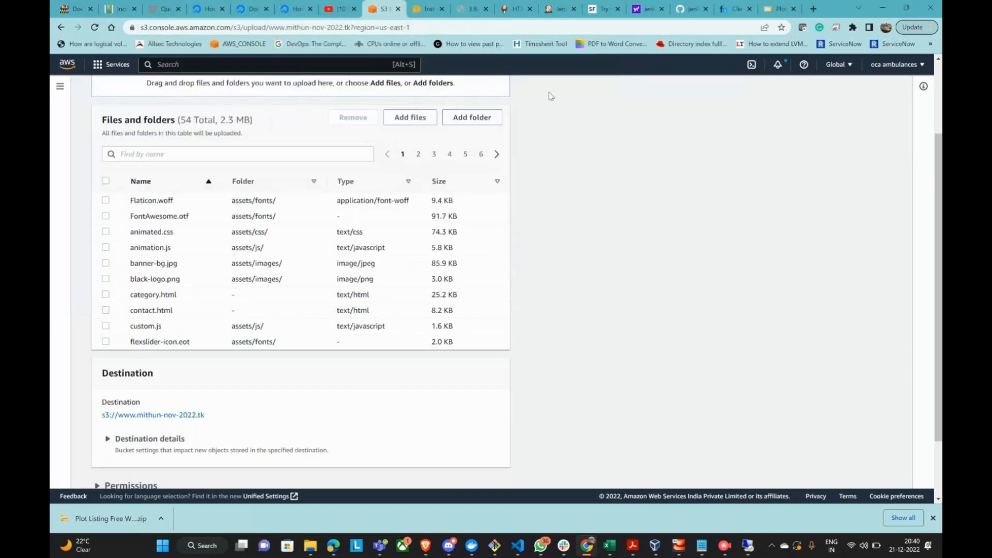
pyautogui.scroll(-1, 404, 264)
pyautogui.scroll(-1, 405, 264)
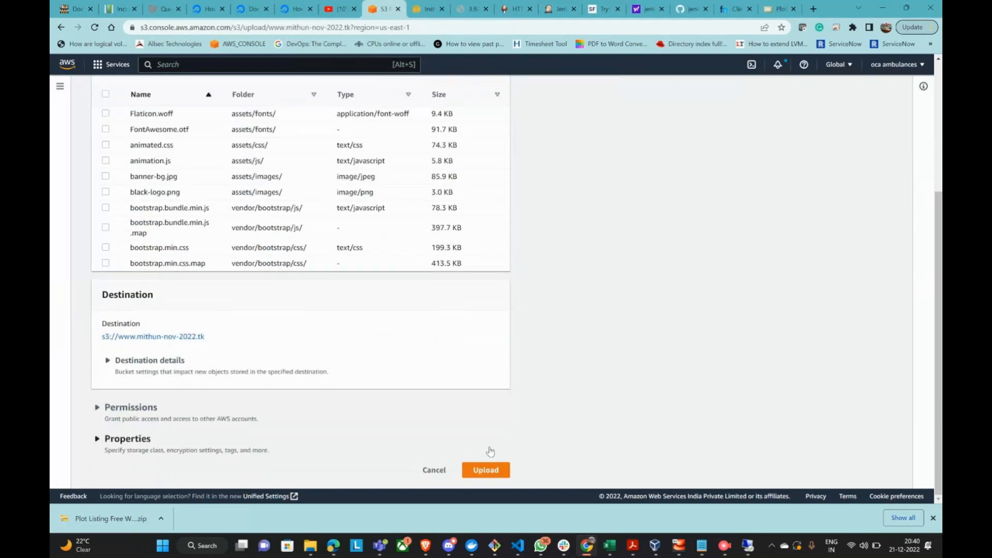
pyautogui.click(497, 472)
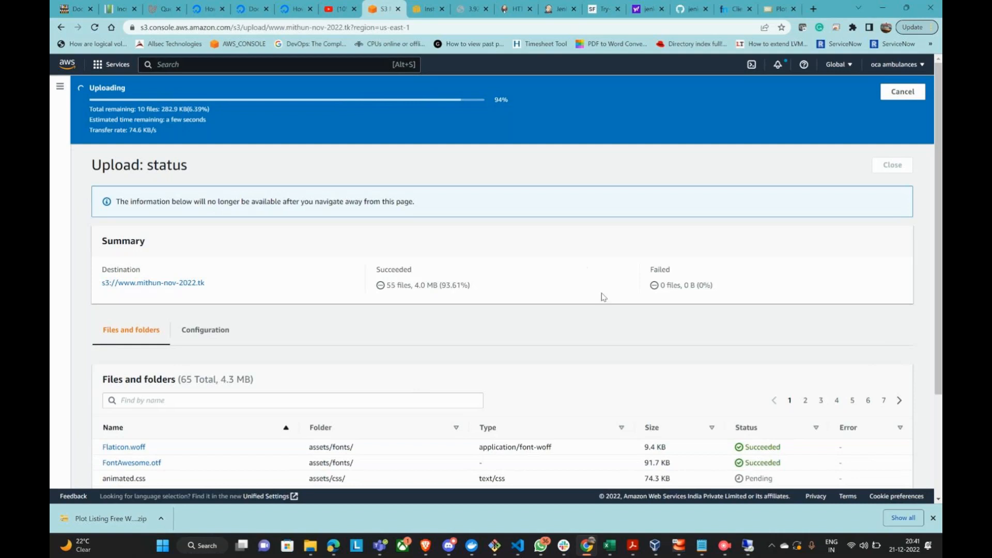
# Review the seven items in templatemo_564_plot_listing, including assets and vendor, then minimize the window
pyautogui.moveTo(310, 545)
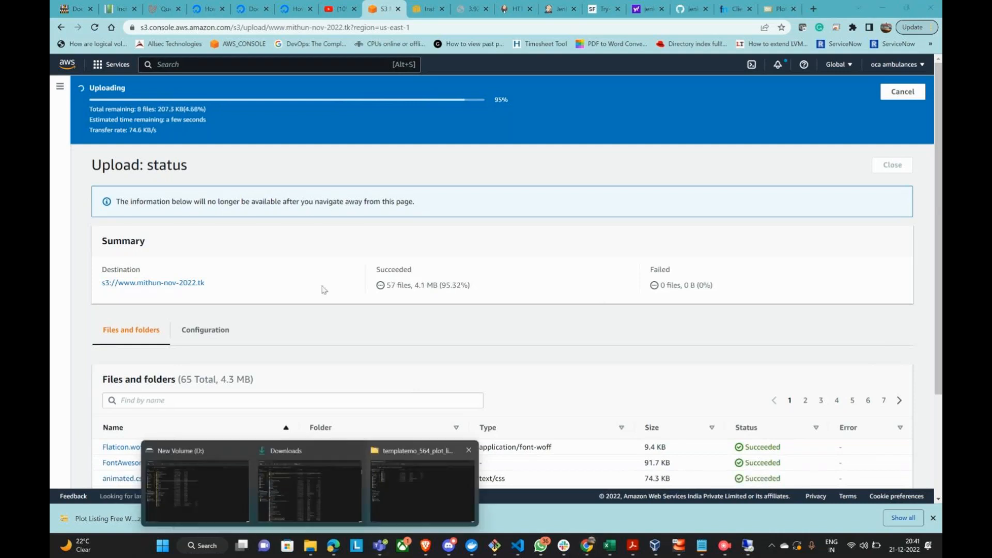
pyautogui.click(458, 489)
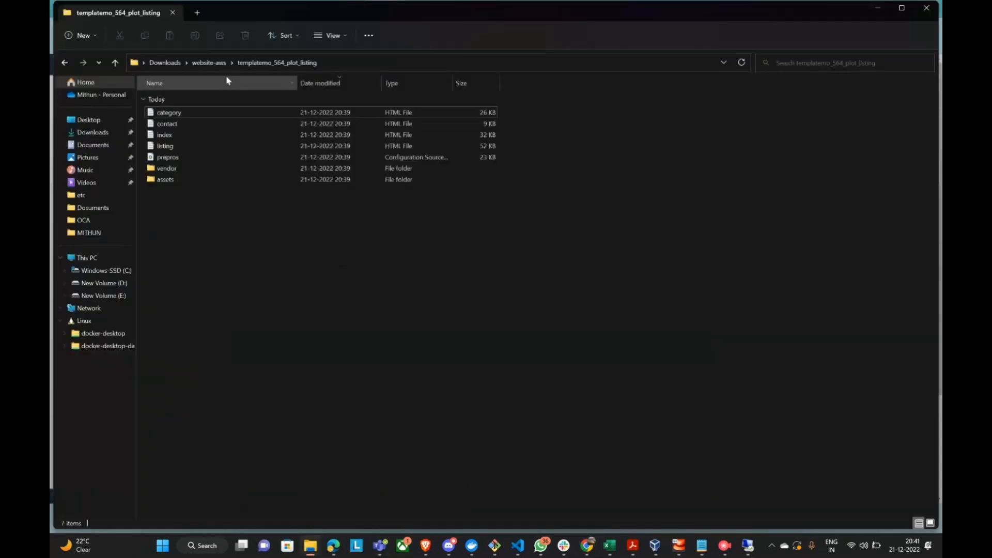
pyautogui.click(215, 65)
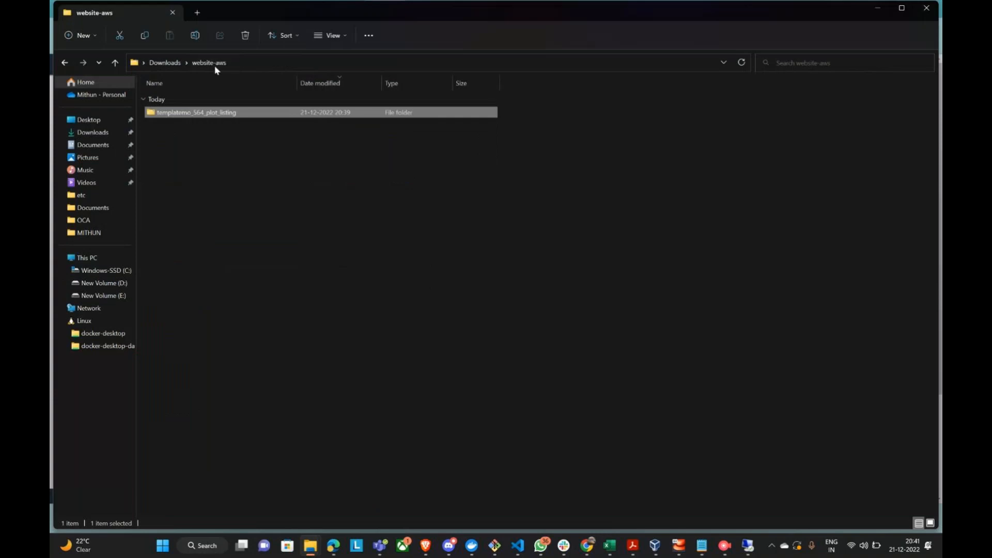
pyautogui.doubleClick(206, 113)
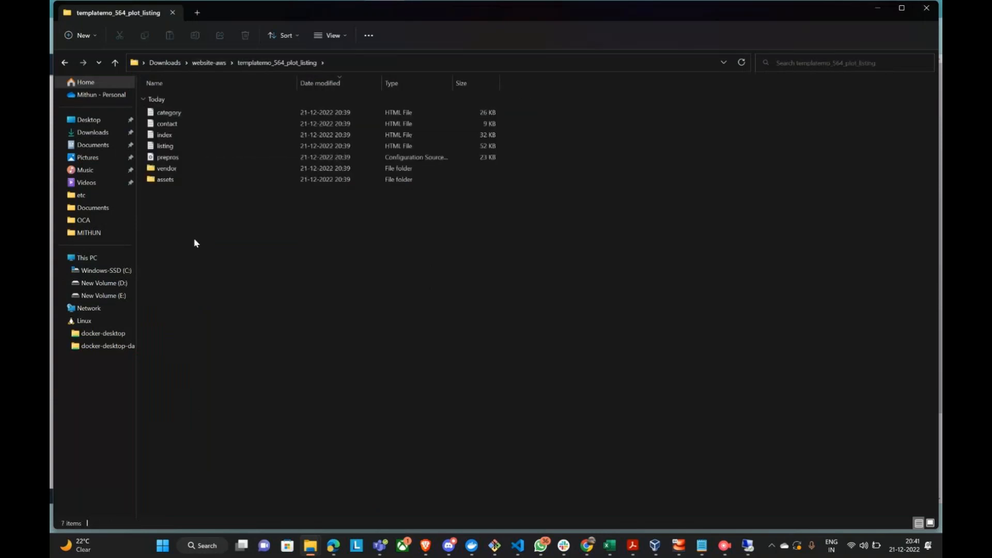
pyautogui.moveTo(195, 242); pyautogui.dragTo(243, 108)
pyautogui.click(244, 205)
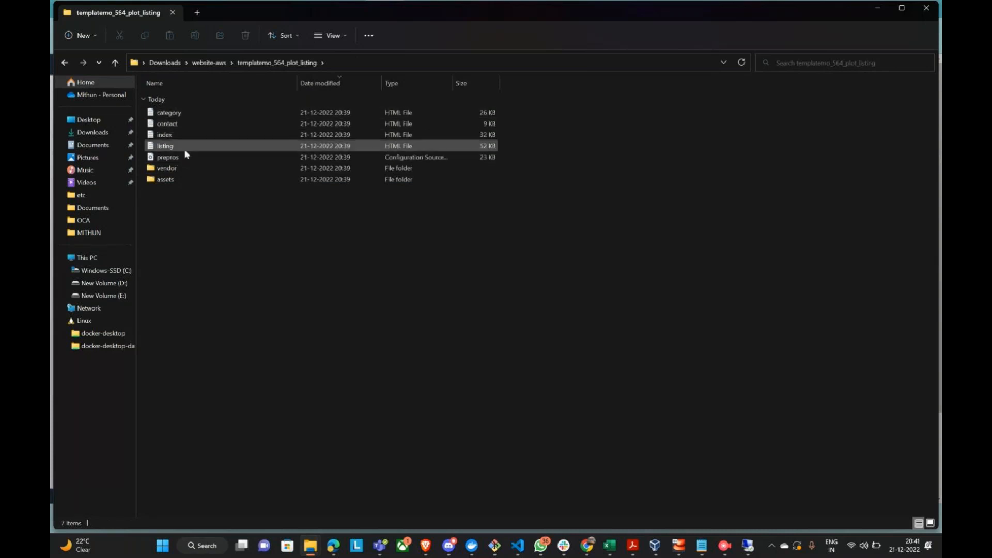
pyautogui.click(165, 180)
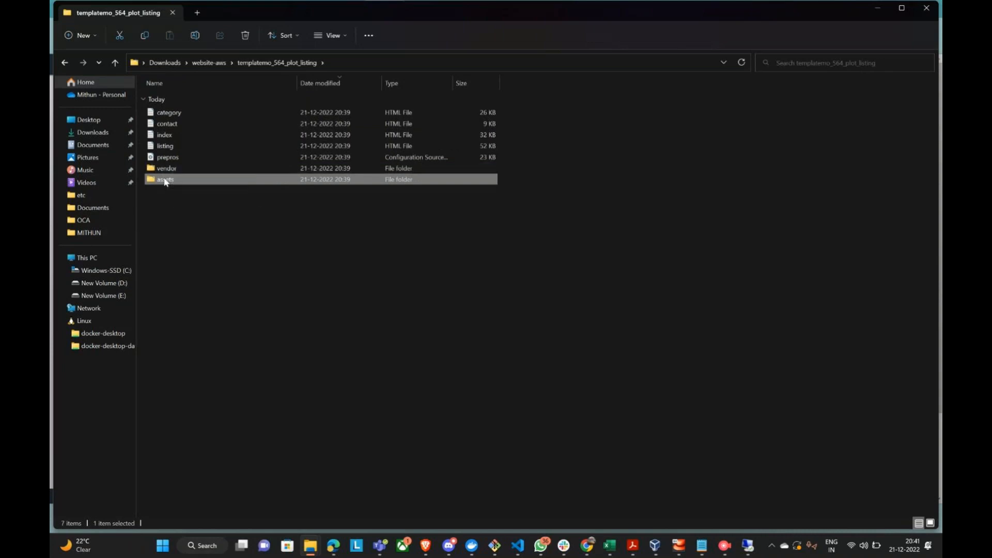
pyautogui.click(876, 8)
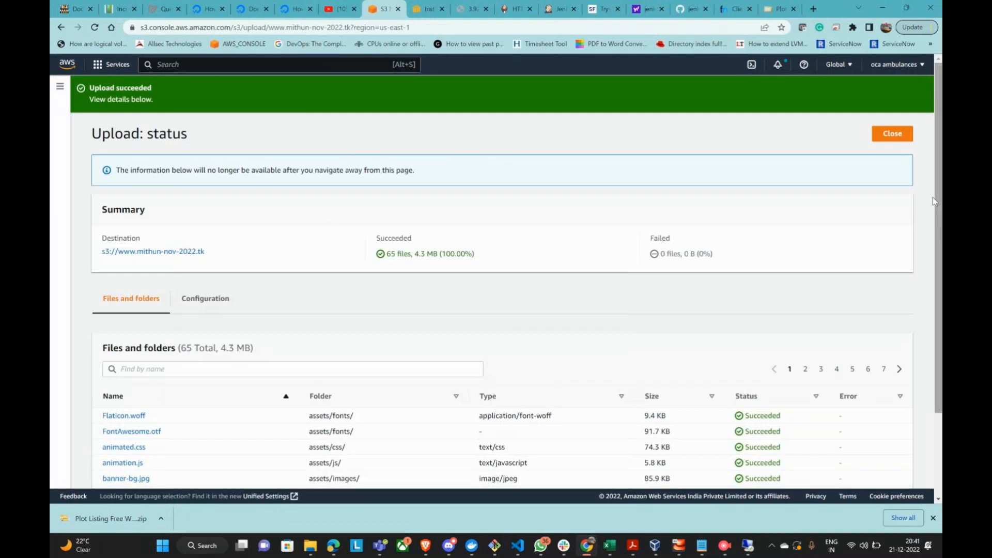
pyautogui.click(900, 134)
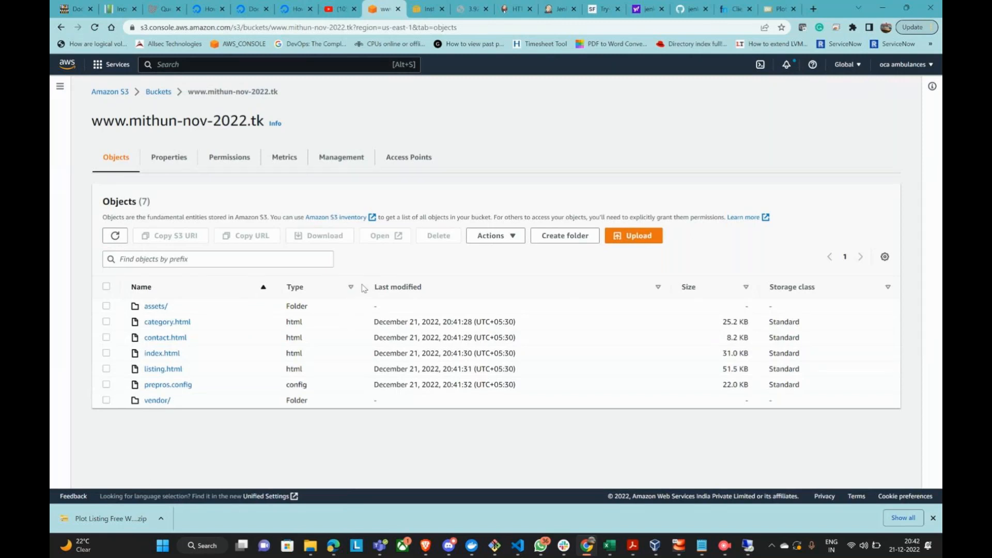
pyautogui.moveTo(748, 545)
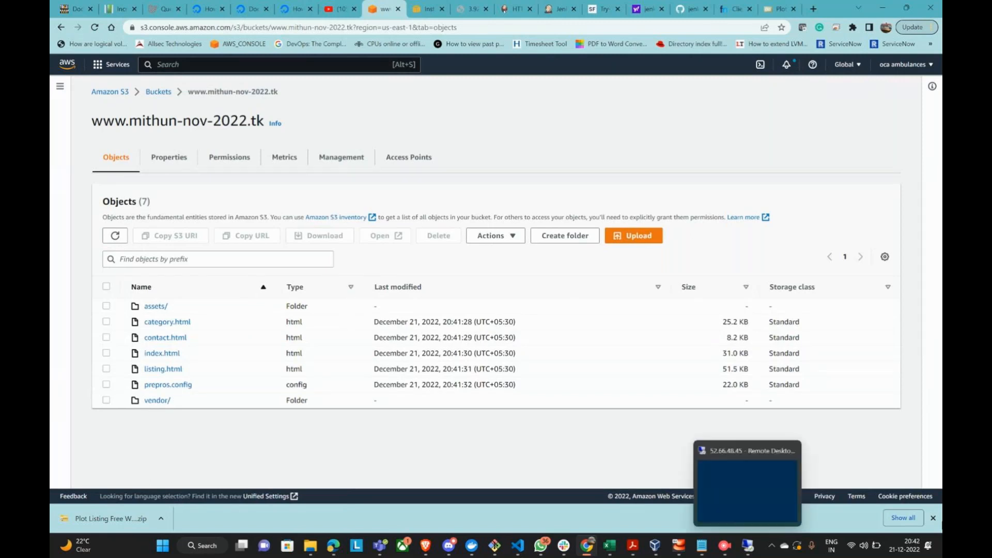
pyautogui.click(933, 518)
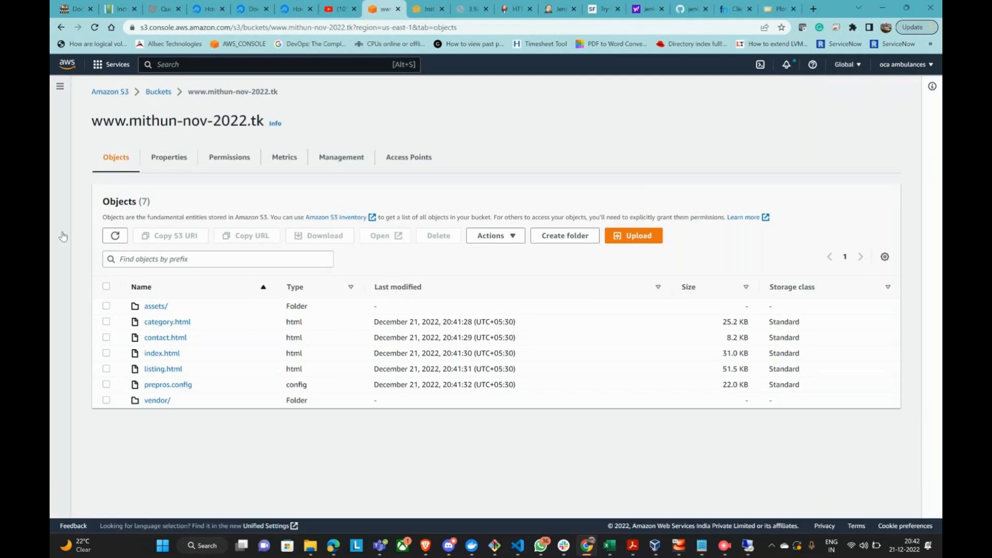
pyautogui.click(158, 92)
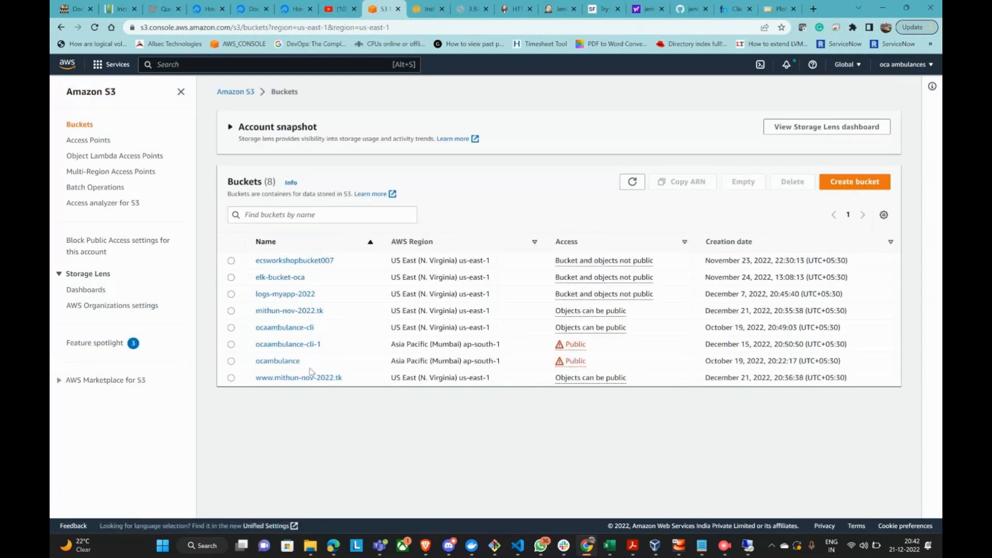
# In the mithun-nov-2022.tk bucket, queue the template's five top-level files for upload
pyautogui.click(285, 313)
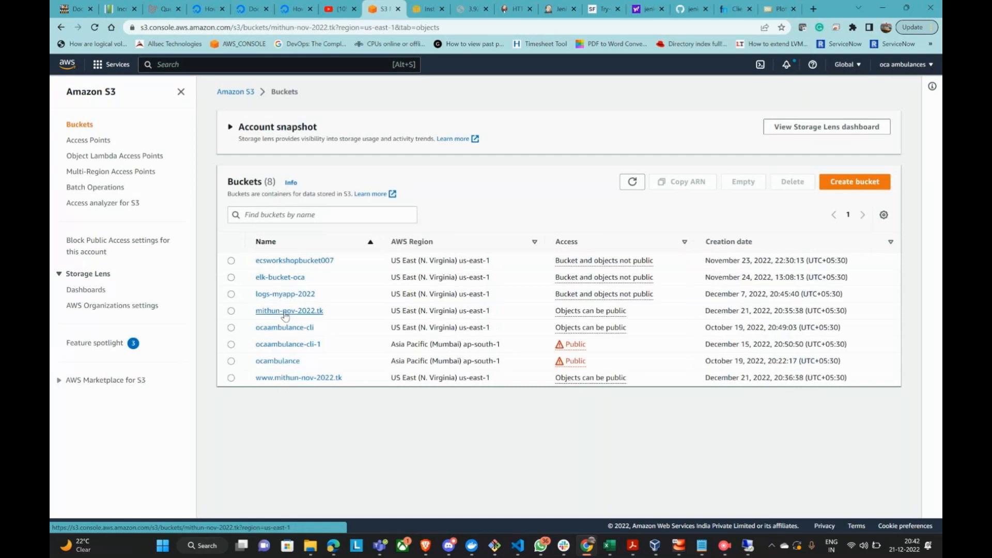
pyautogui.click(557, 359)
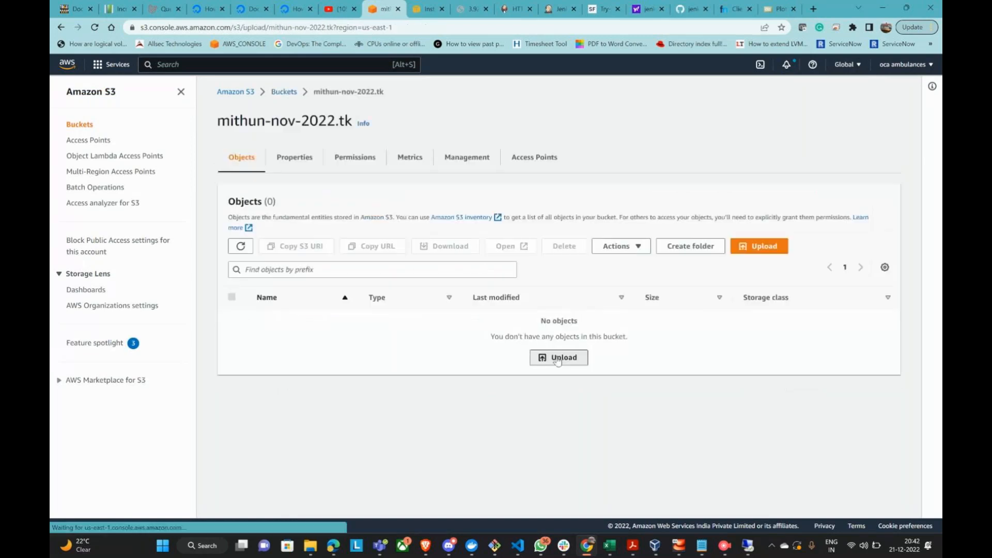
pyautogui.click(462, 227)
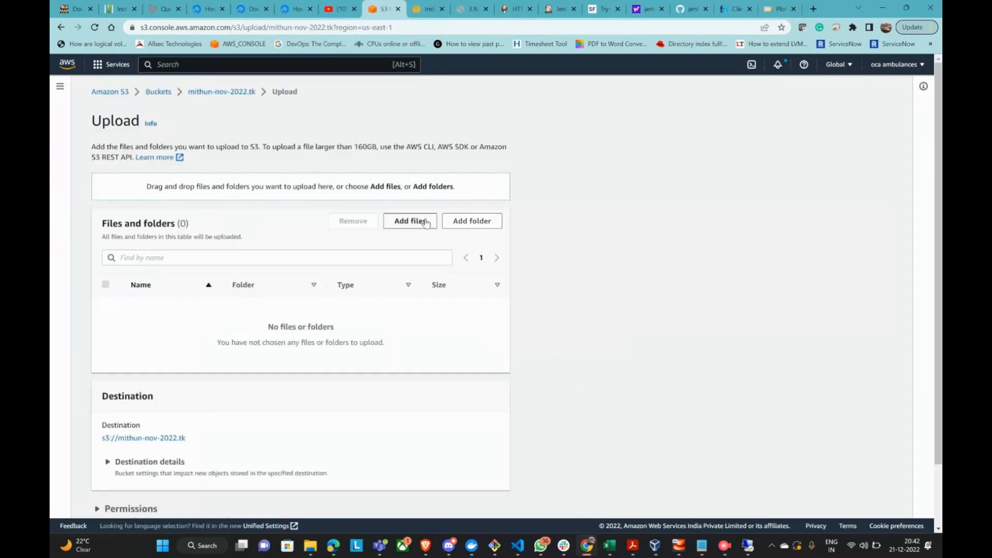
pyautogui.click(236, 28)
pyautogui.moveTo(215, 92); pyautogui.dragTo(216, 143)
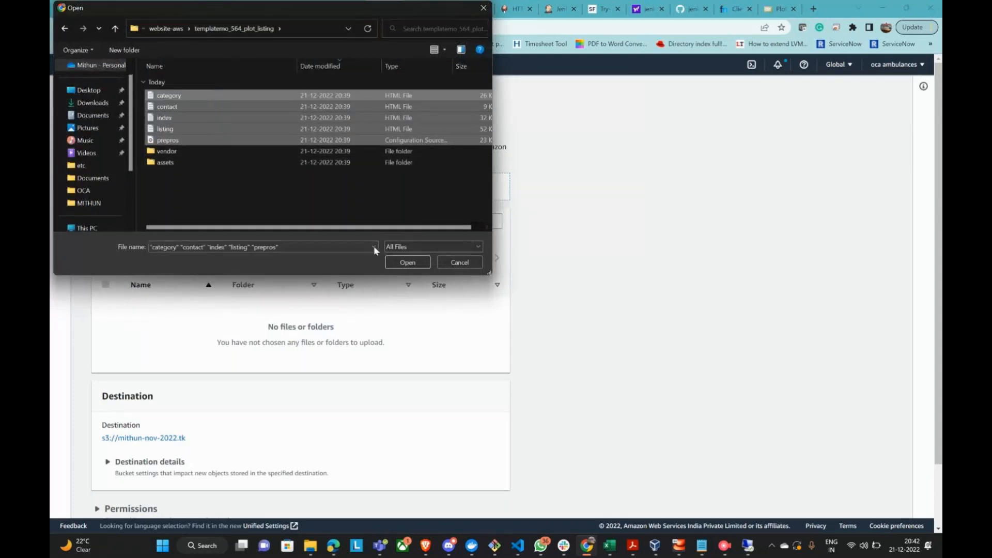
pyautogui.click(407, 262)
# Add the assets folder's 49 files to the upload queue
pyautogui.click(472, 221)
pyautogui.click(161, 96)
pyautogui.click(163, 107)
pyautogui.click(408, 262)
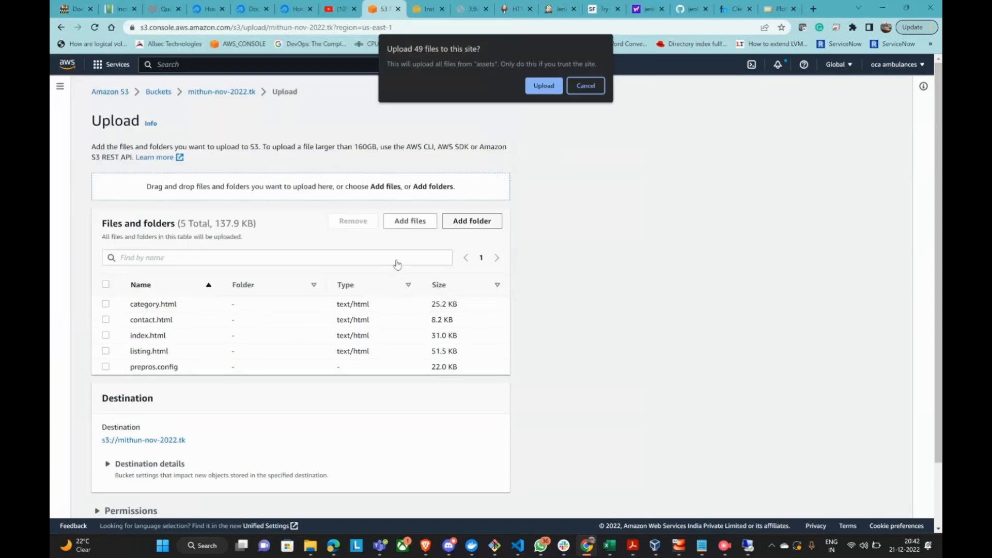
pyautogui.click(547, 86)
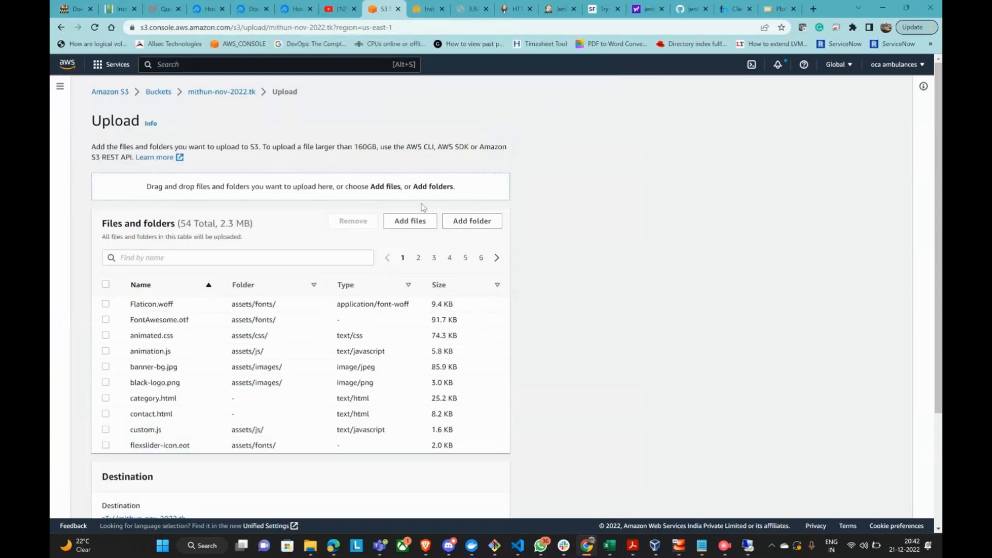
# Add the vendor folder's 11 files, then start uploading all 65 files
pyautogui.click(472, 221)
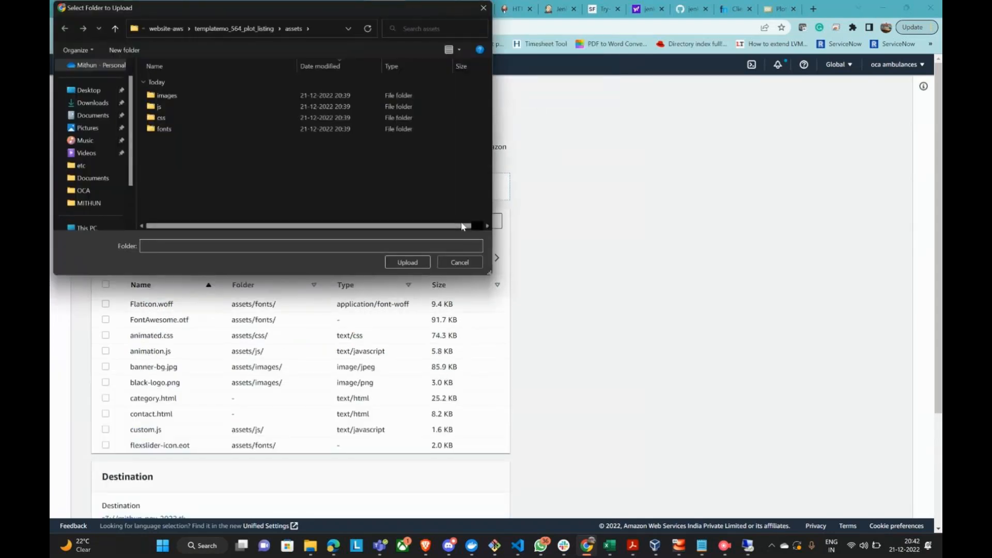
pyautogui.click(246, 30)
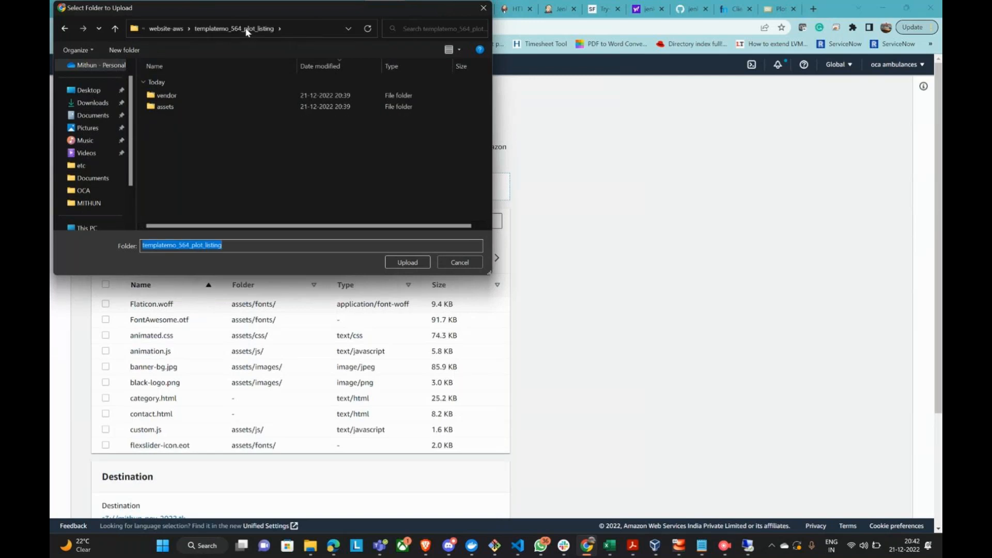
pyautogui.click(164, 95)
pyautogui.click(409, 264)
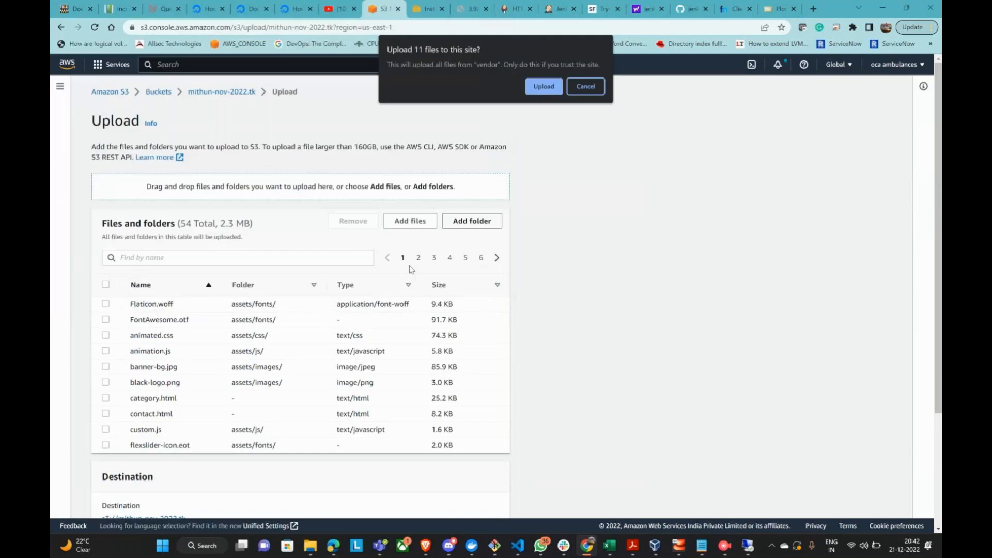
pyautogui.click(544, 87)
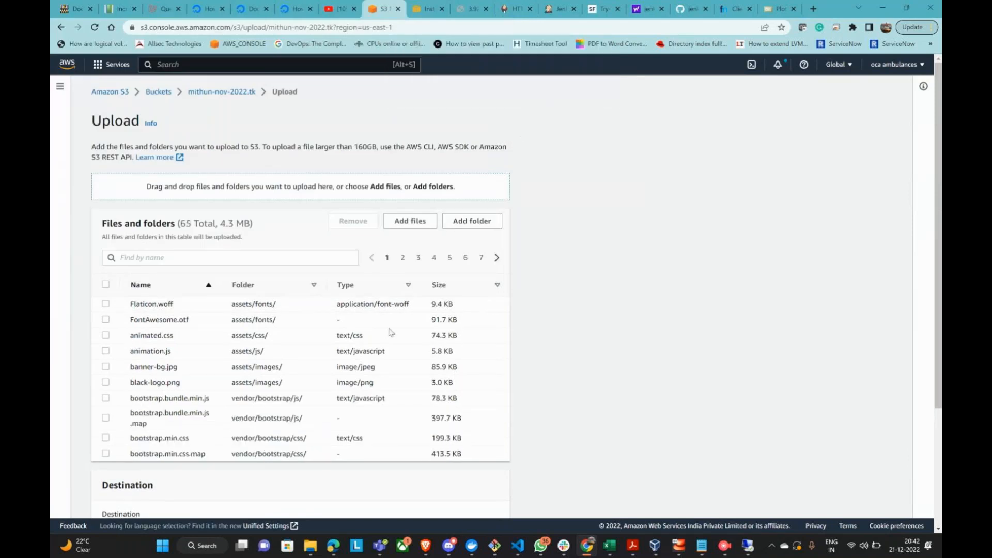
pyautogui.scroll(-3, 359, 363)
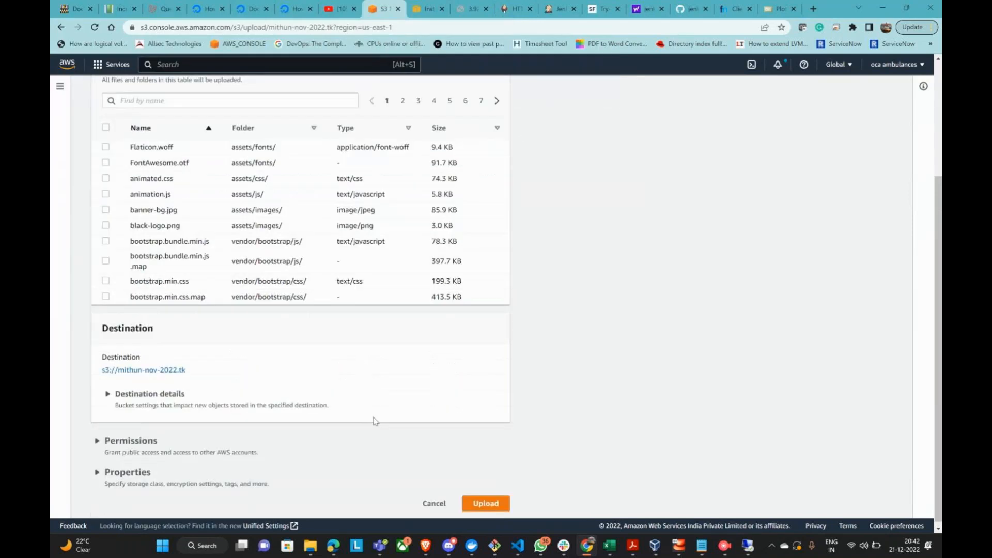
pyautogui.click(484, 504)
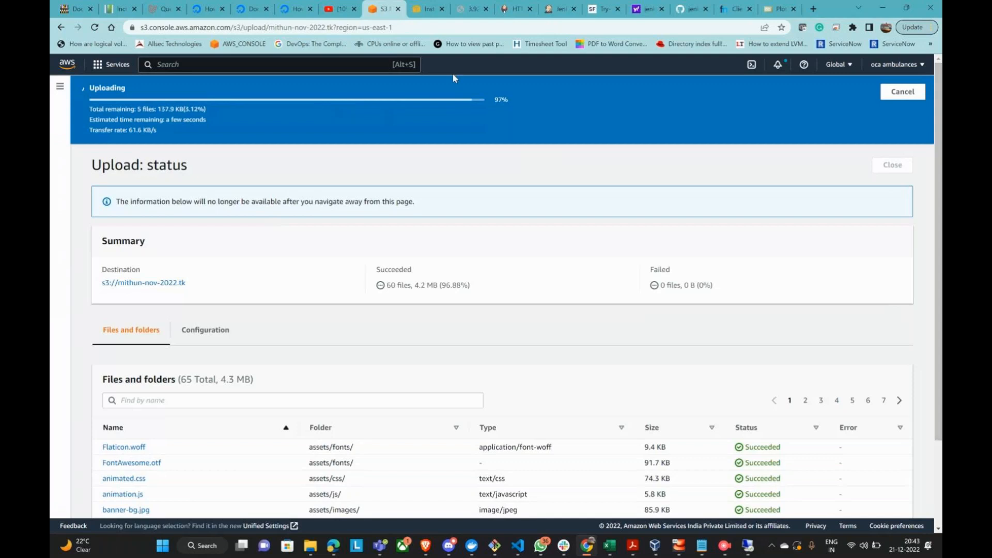
# Let the upload reach 97% (60 of 65 files), then switch to the EC2 instances tab
pyautogui.click(420, 9)
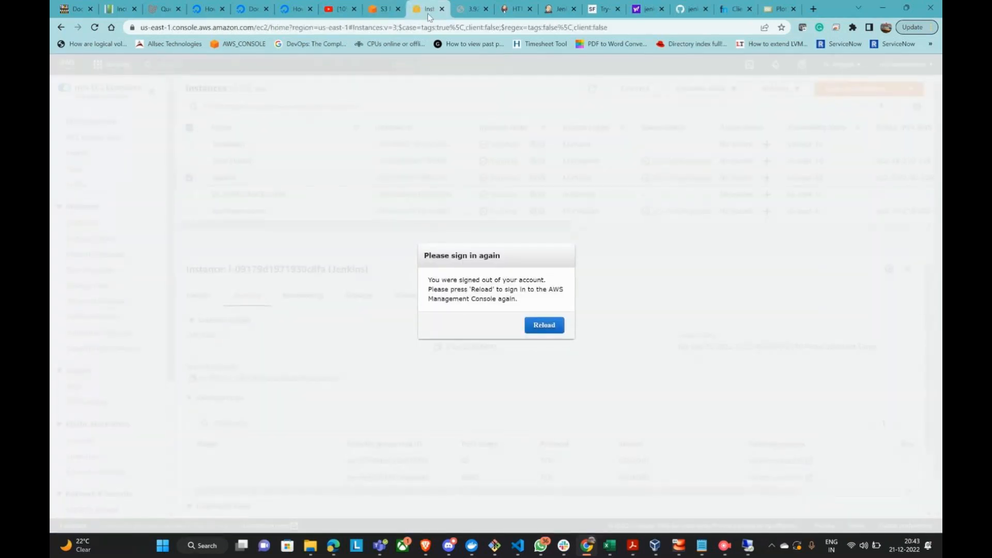
# Reload to sign back in and open Route 53 from the services search
pyautogui.click(545, 326)
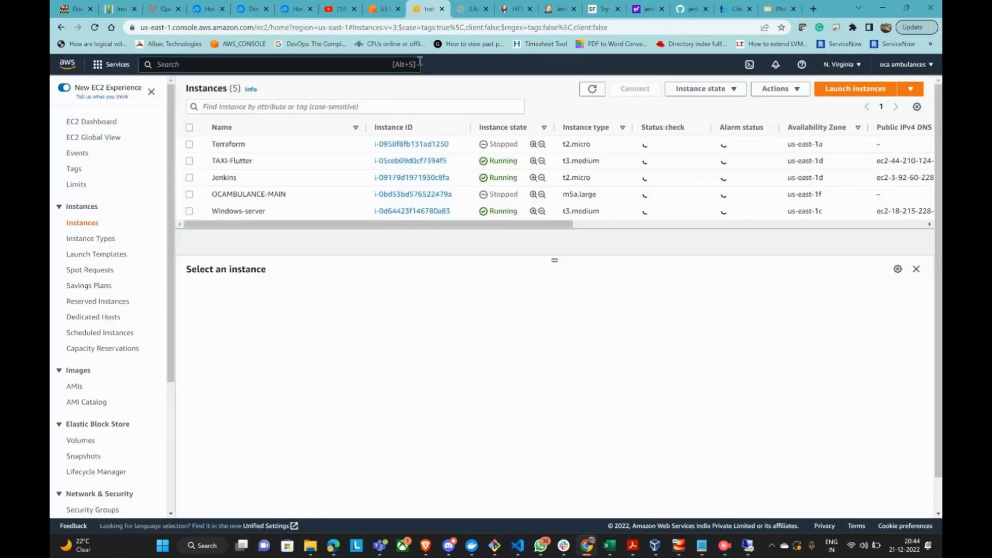
pyautogui.click(264, 65)
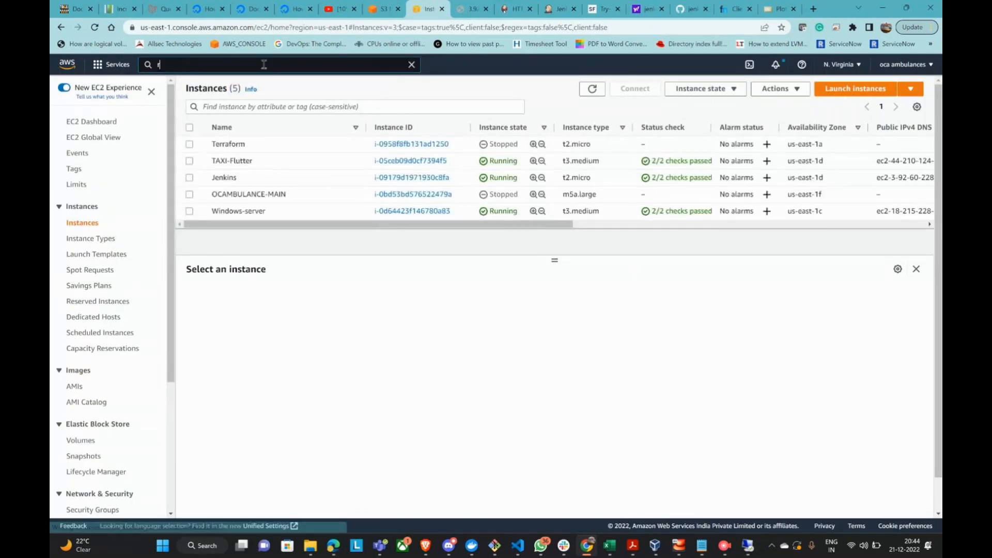
pyautogui.write('rout4')
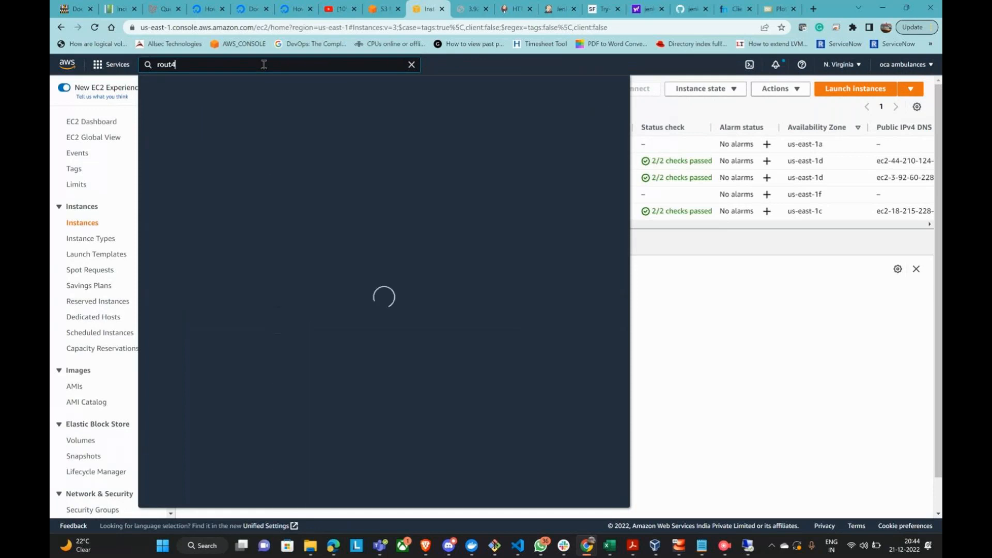
pyautogui.click(317, 147)
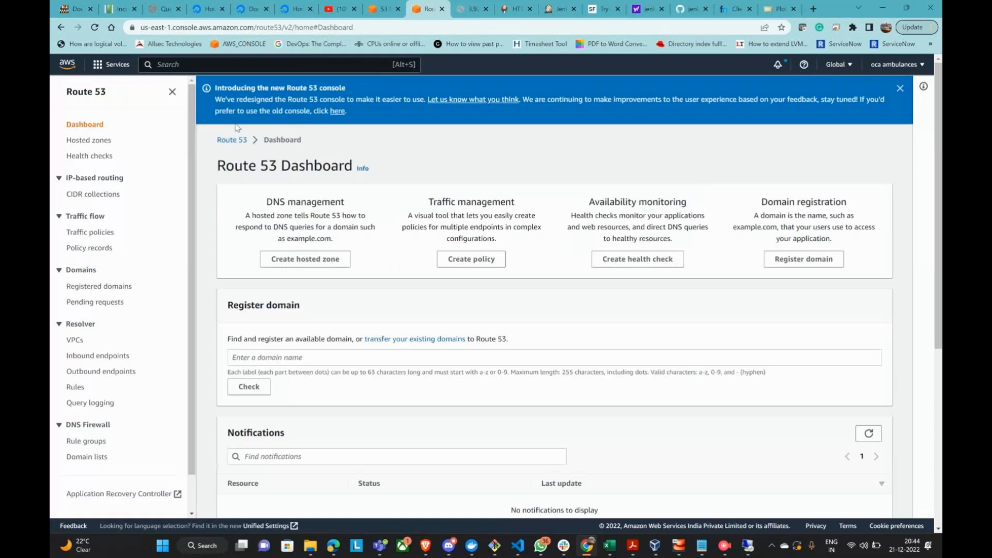
# Confirm no hosted zones exist and open the Create hosted zone form
pyautogui.click(91, 141)
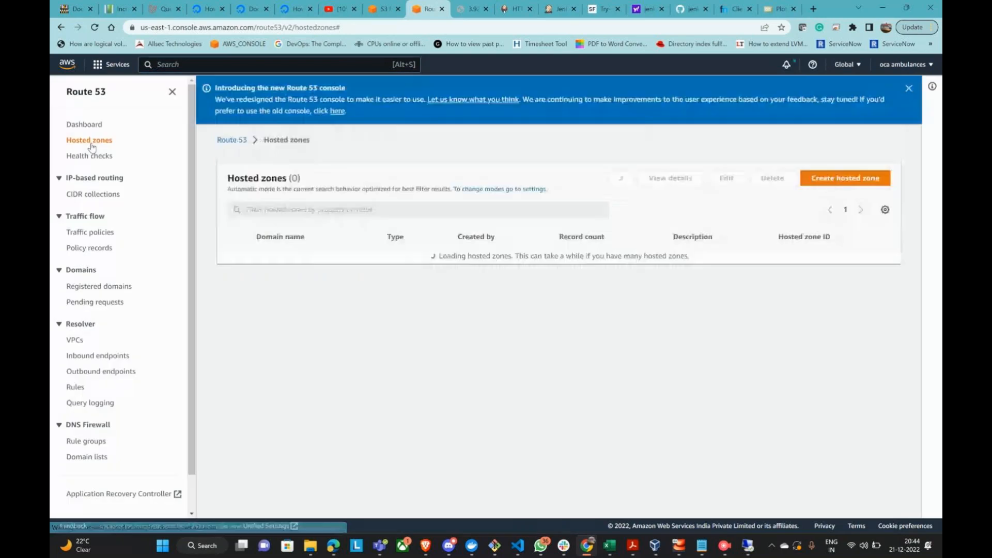
pyautogui.click(846, 64)
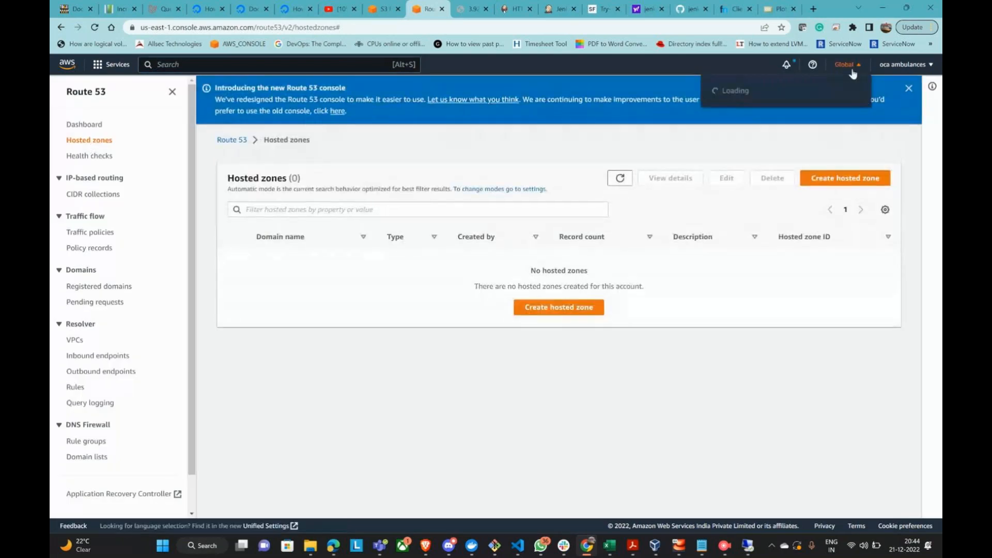
pyautogui.click(850, 67)
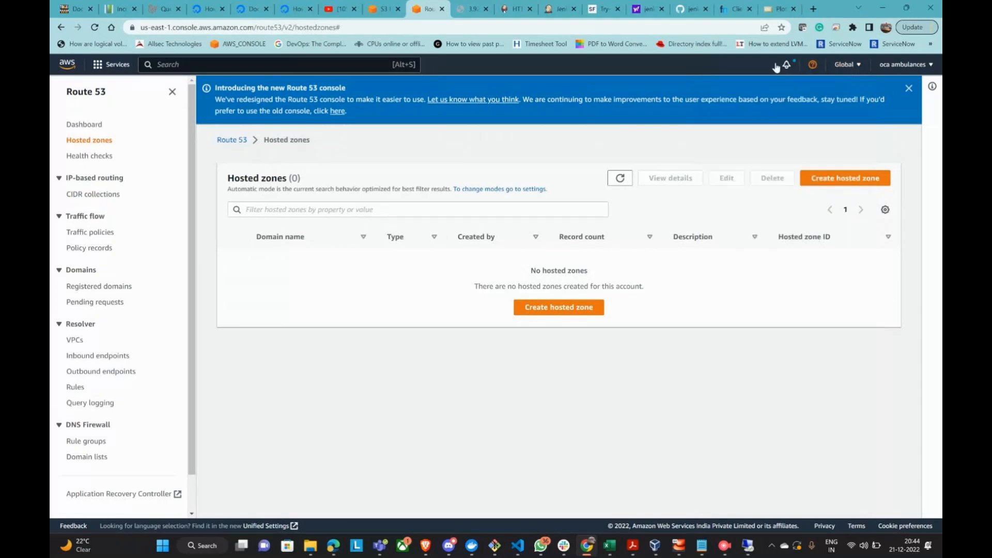
pyautogui.click(563, 308)
pyautogui.click(194, 275)
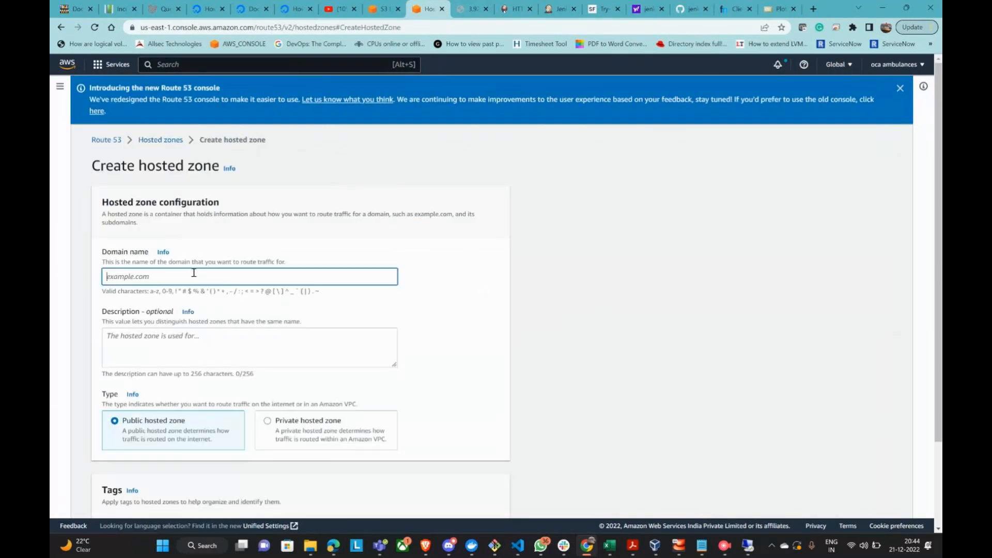
pyautogui.click(383, 9)
# Create public hosted zone mithun-nov-2022.tk, described 'This is for my static website hosting in s3 bucket.'
pyautogui.moveTo(186, 253); pyautogui.dragTo(120, 258)
pyautogui.hotkey('ctrl', 'c')
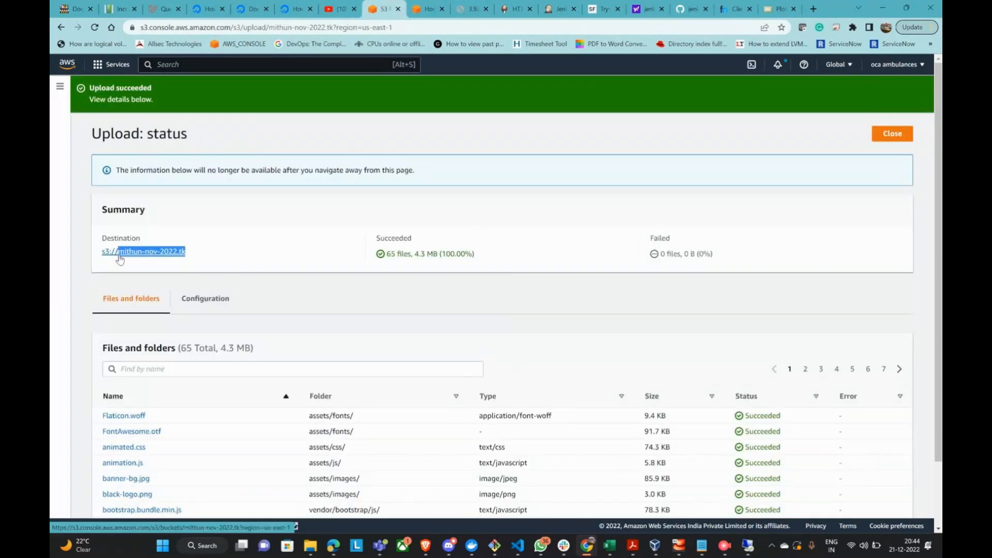
pyautogui.click(411, 9)
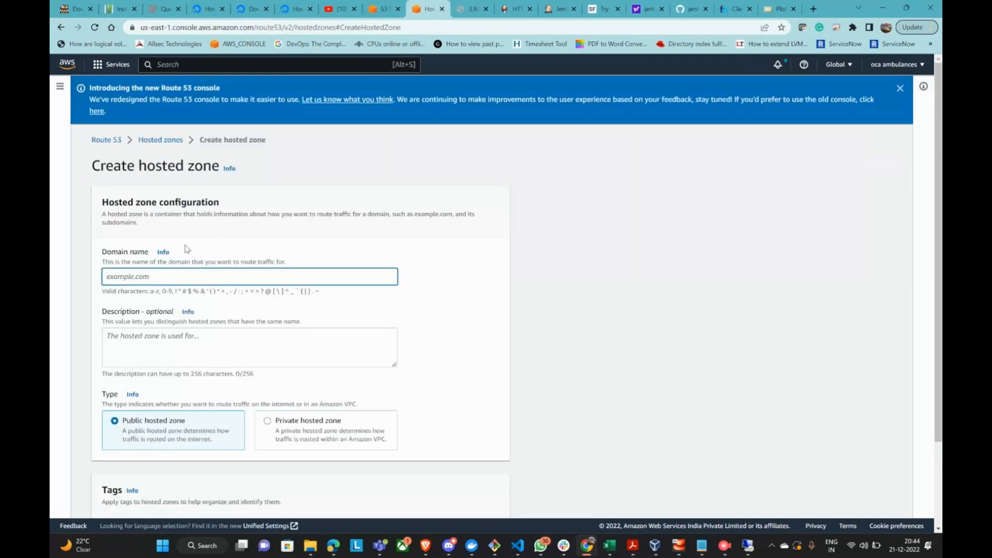
pyautogui.hotkey('ctrl', 'v')
pyautogui.click(202, 340)
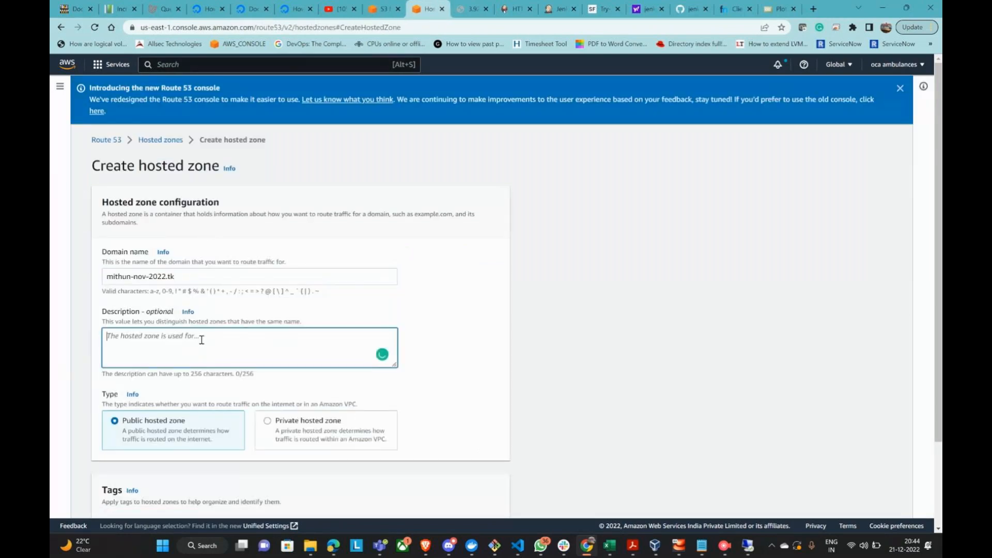
pyautogui.write('This is for my statis website ho')
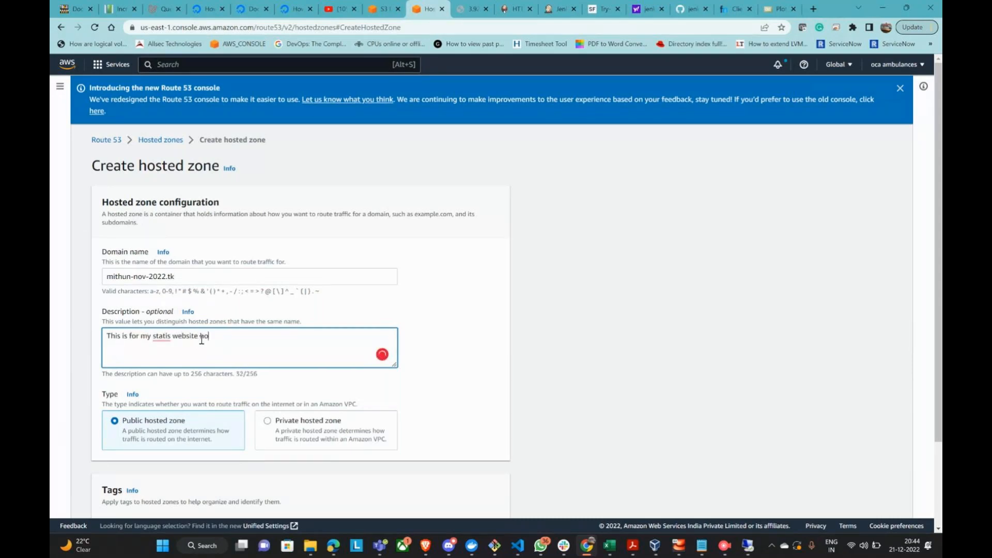
pyautogui.write('sting in s3 bucket.')
pyautogui.click(210, 344)
pyautogui.click(416, 350)
pyautogui.scroll(-2, 444, 347)
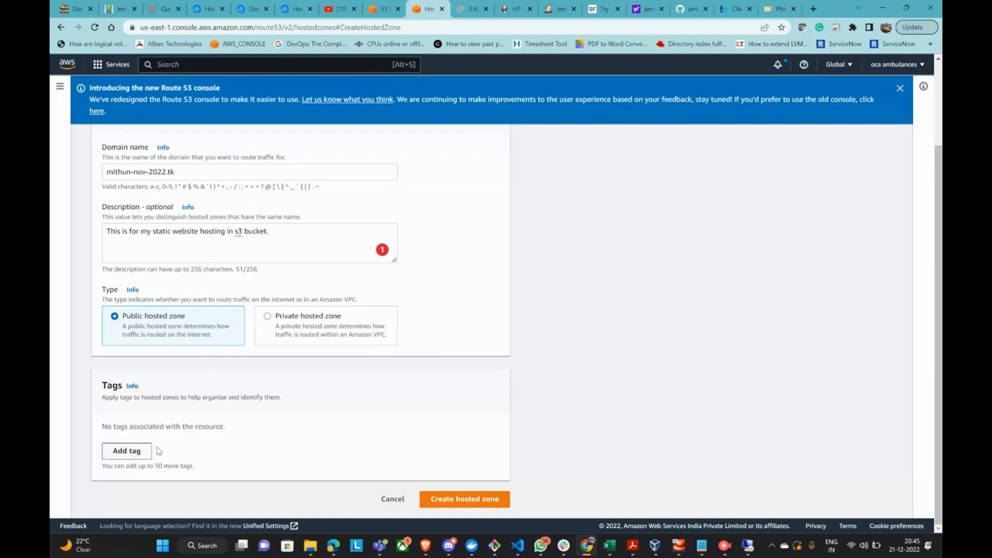
pyautogui.click(447, 500)
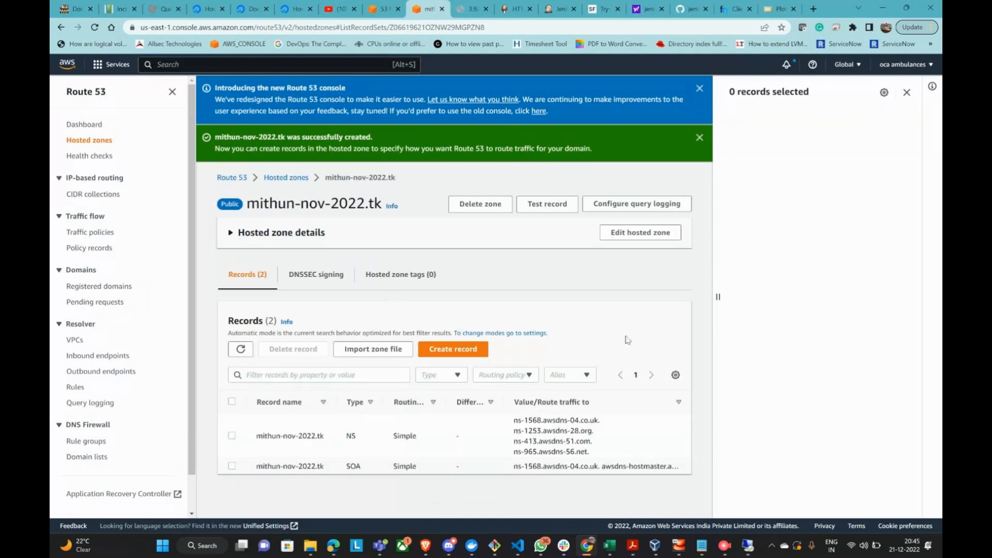
# Select the four NS name-server values, starting with ns-1568.awsdns-04.co.uk
pyautogui.moveTo(514, 417); pyautogui.dragTo(594, 457)
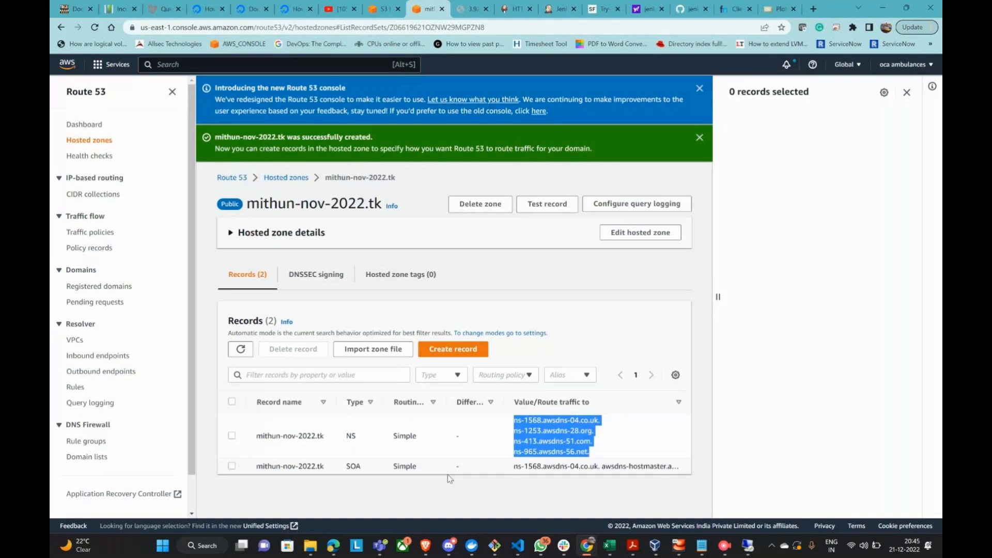
# Copy the four NS name-server values of the mithun-nov-2022.tk hosted zone
pyautogui.moveTo(240, 448); pyautogui.dragTo(331, 443)
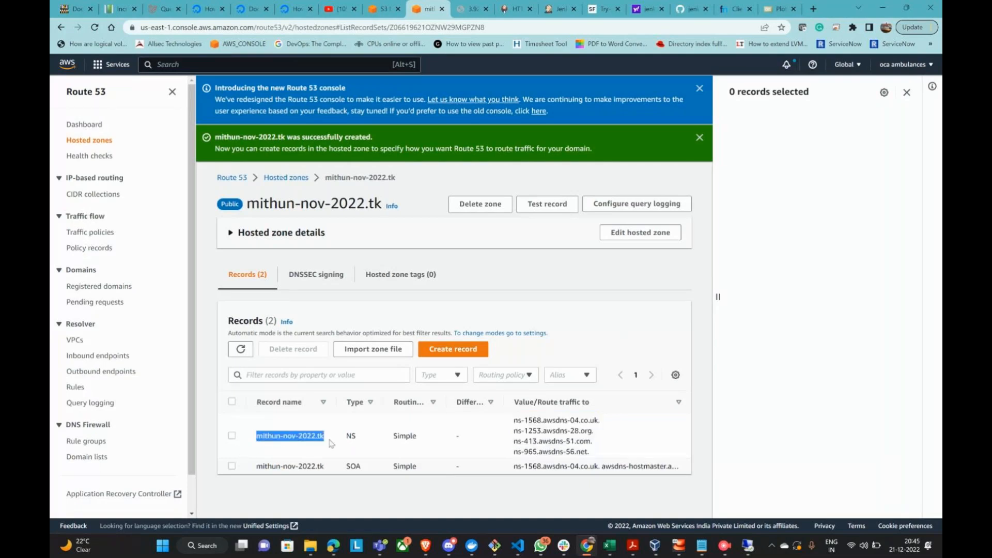
pyautogui.moveTo(515, 419); pyautogui.dragTo(580, 451)
pyautogui.rightClick(580, 451)
pyautogui.click(595, 372)
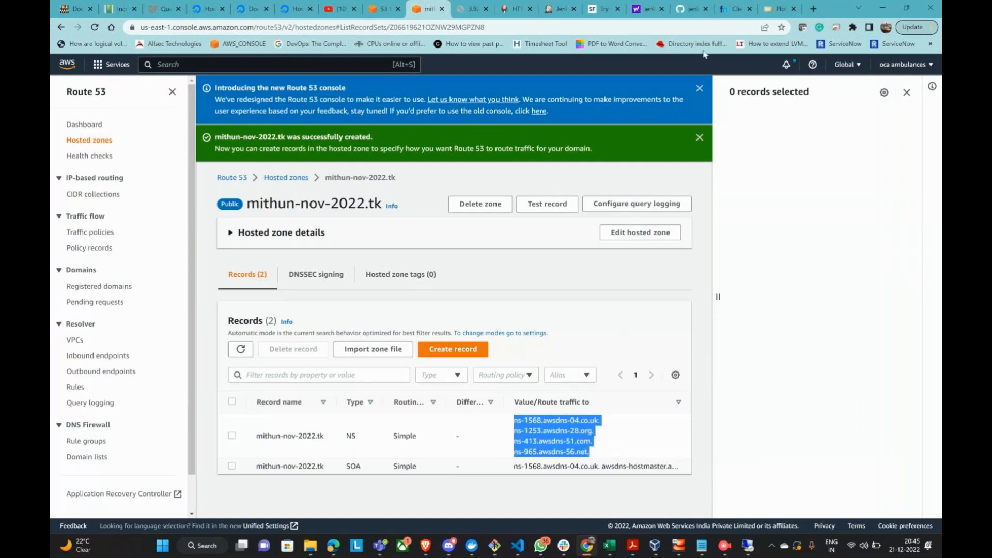
pyautogui.click(727, 7)
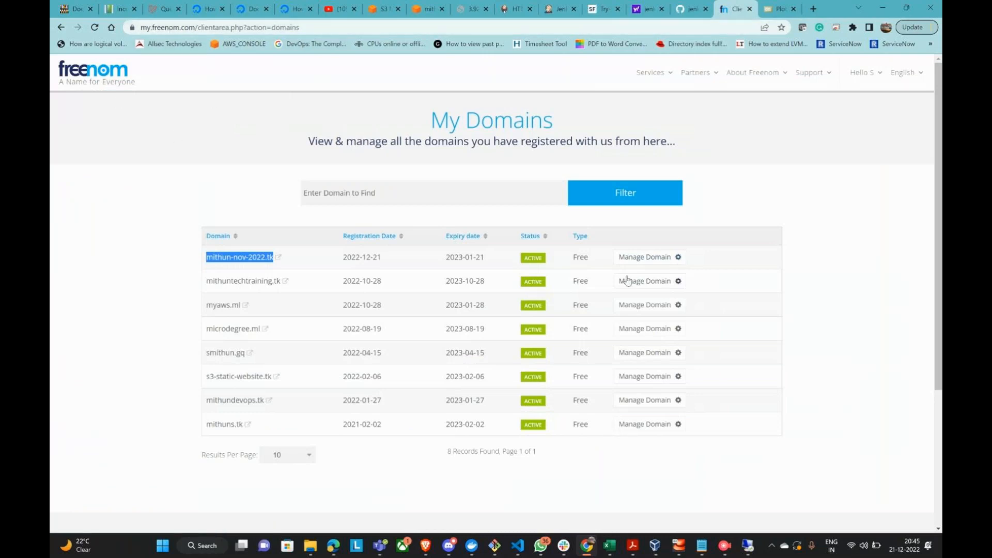
# Open the Freenom Management Tools > Nameservers page for mithun-nov-2022.tk
pyautogui.click(656, 263)
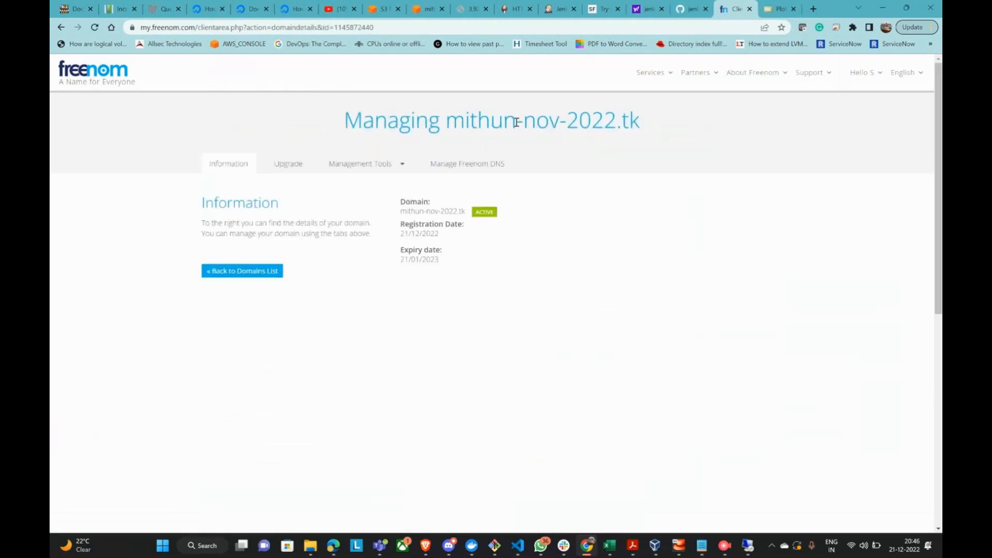
pyautogui.moveTo(647, 127); pyautogui.dragTo(444, 122)
pyautogui.click(662, 198)
pyautogui.click(380, 166)
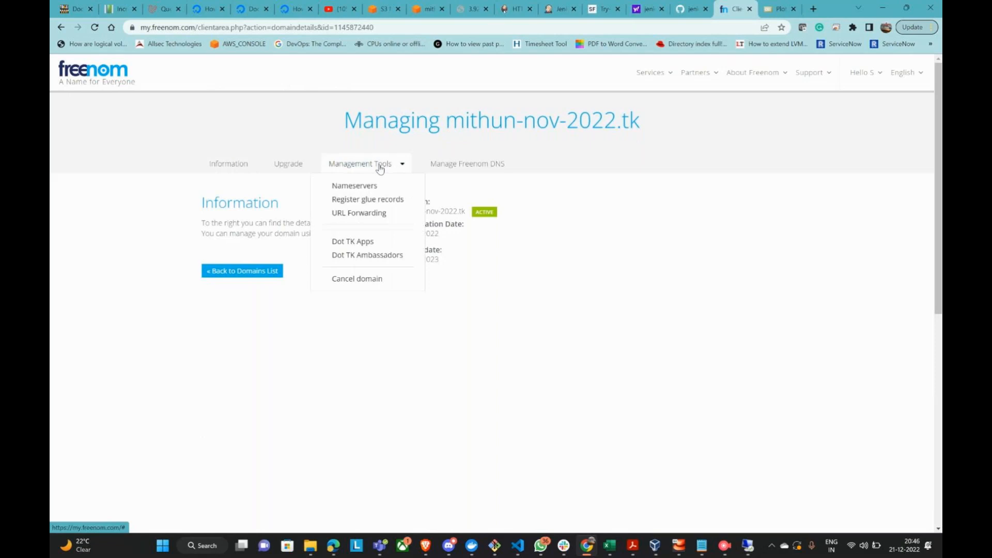
pyautogui.click(366, 190)
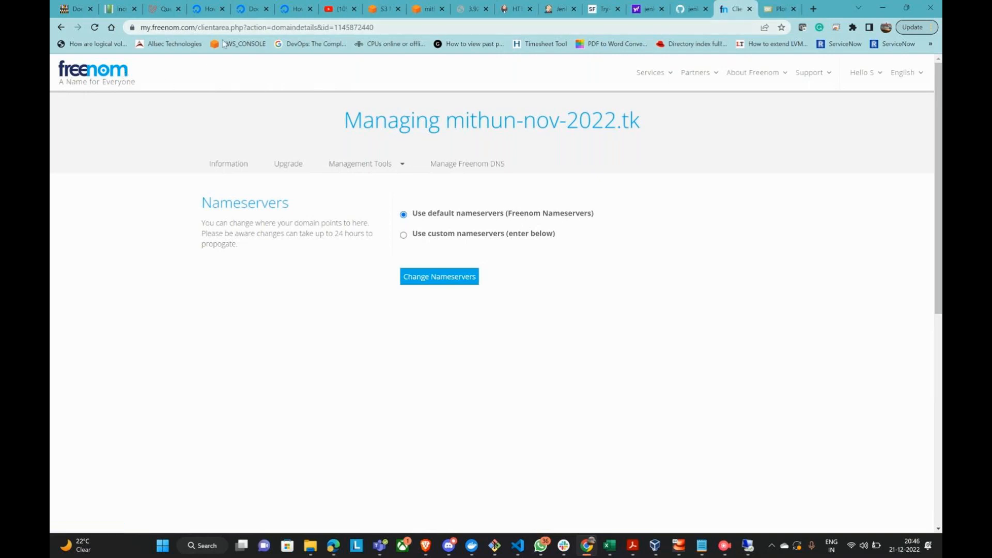
pyautogui.moveTo(443, 120); pyautogui.dragTo(650, 134)
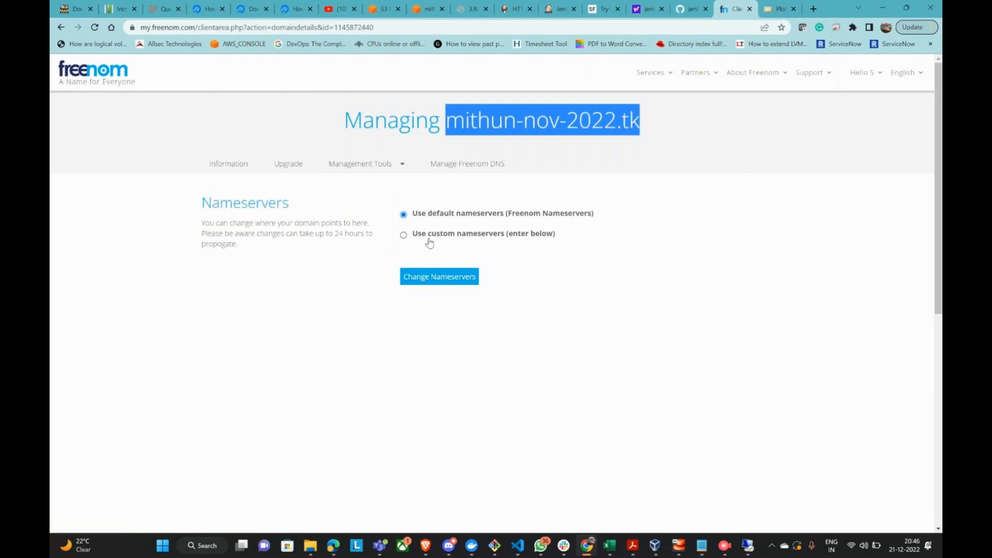
# Choose custom nameservers and paste the first two AWS nameservers into fields 1 and 2
pyautogui.click(404, 235)
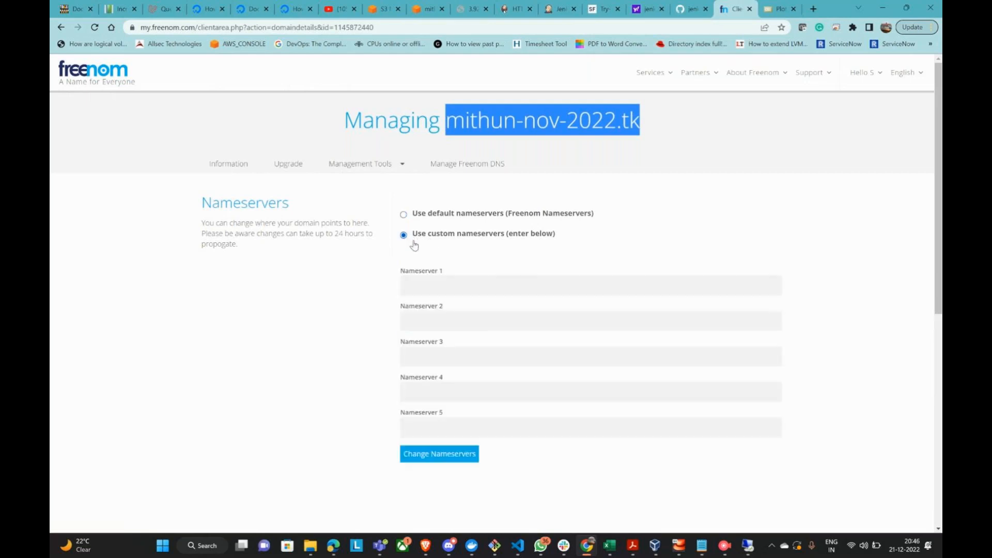
pyautogui.click(459, 281)
pyautogui.hotkey('ctrl', 'v')
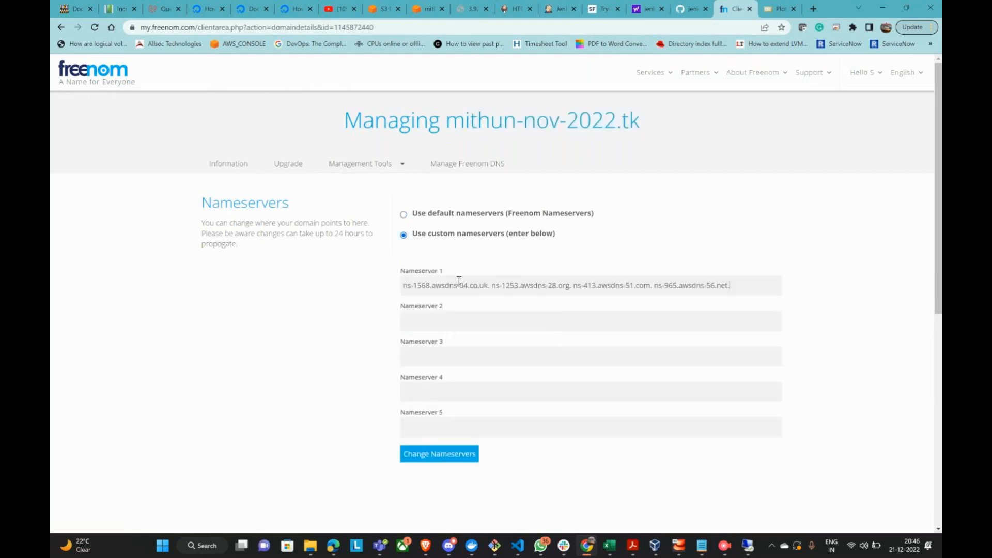
pyautogui.moveTo(490, 286); pyautogui.dragTo(749, 286)
pyautogui.hotkey('ctrl', 'x')
pyautogui.click(462, 313)
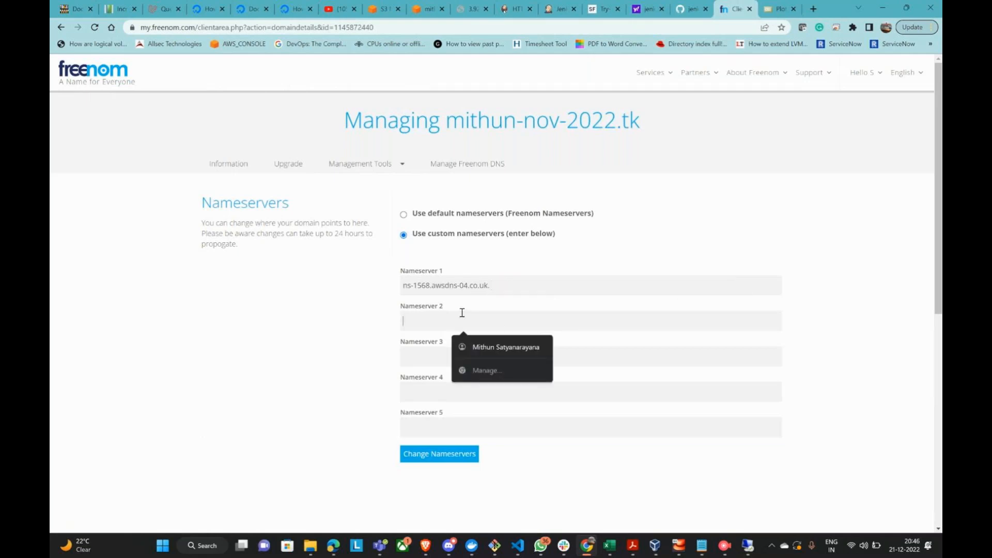
pyautogui.hotkey('ctrl', 'v')
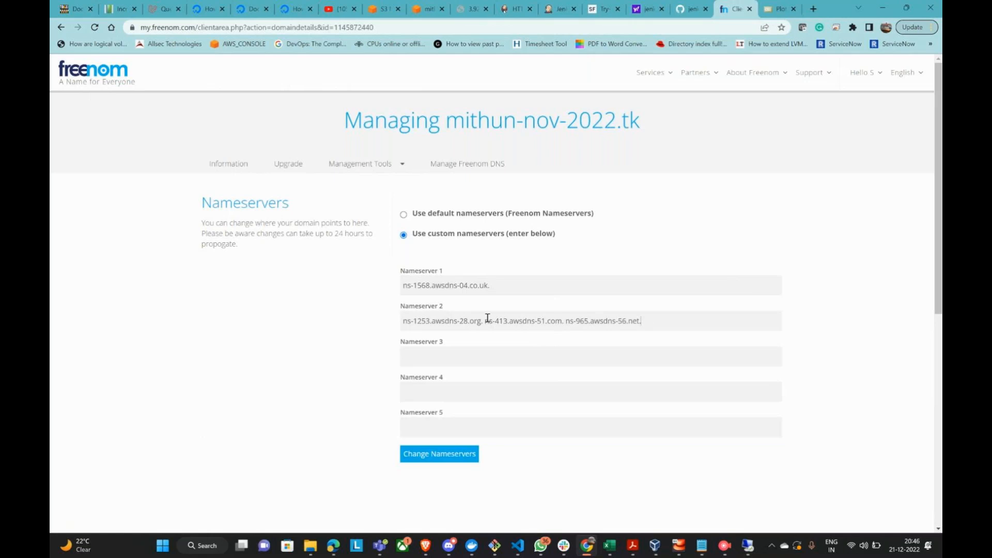
pyautogui.moveTo(486, 321); pyautogui.dragTo(764, 337)
pyautogui.hotkey('ctrl', 'x')
# Fill fields 3 and 4, ending with ns-965.awsdns-56.net., and save the nameserver change
pyautogui.click(421, 361)
pyautogui.hotkey('ctrl', 'v')
pyautogui.moveTo(484, 356); pyautogui.dragTo(731, 381)
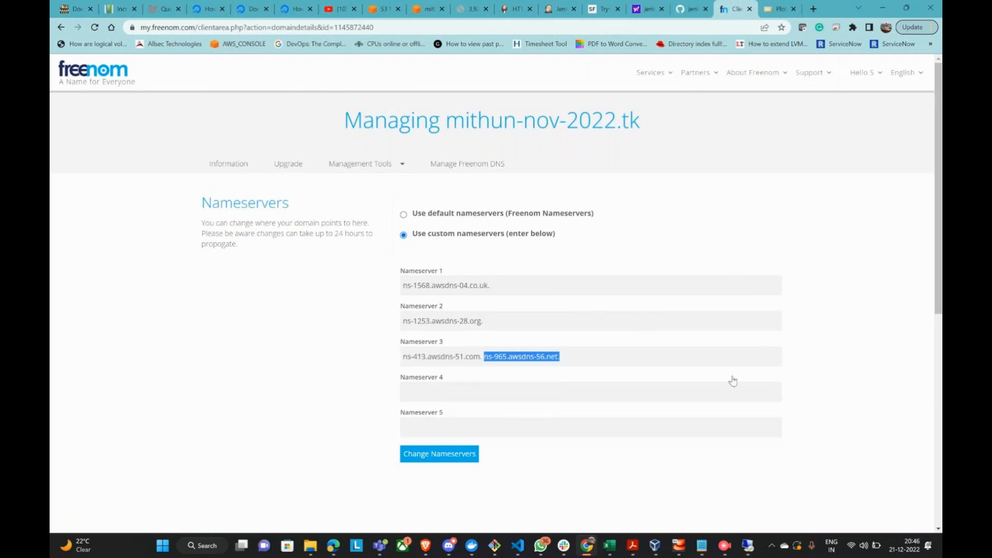
pyautogui.hotkey('ctrl', 'x')
pyautogui.click(470, 393)
pyautogui.hotkey('ctrl', 'v')
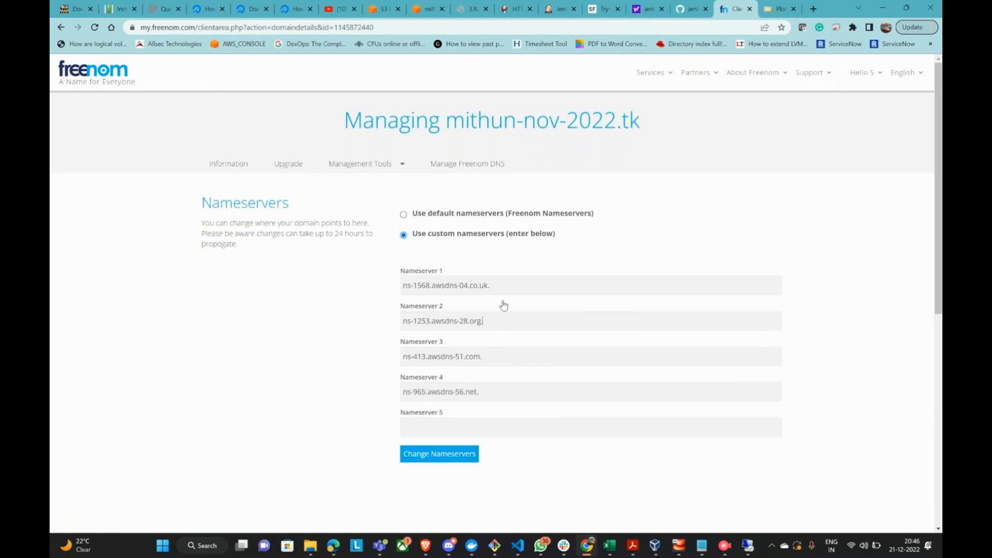
pyautogui.click(495, 384)
pyautogui.click(447, 457)
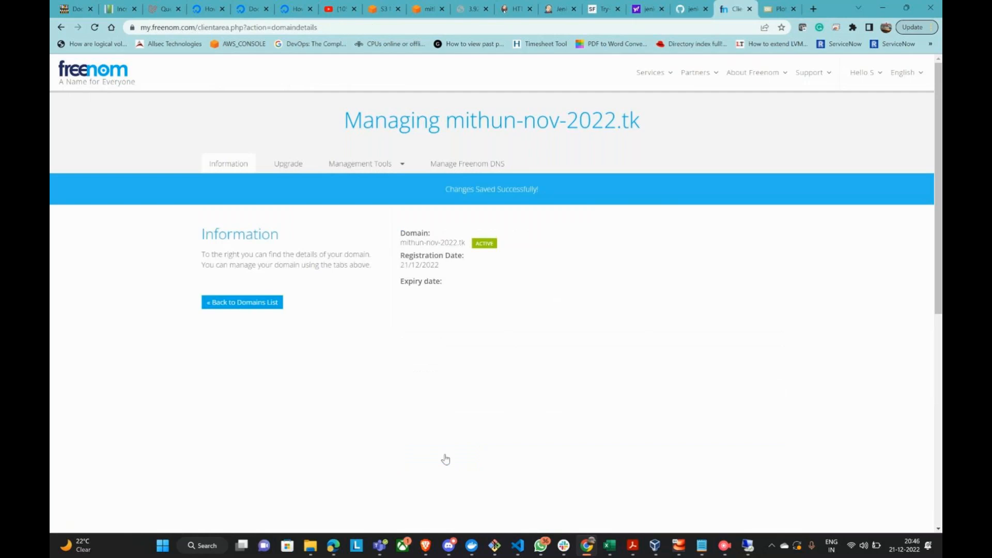
pyautogui.click(335, 547)
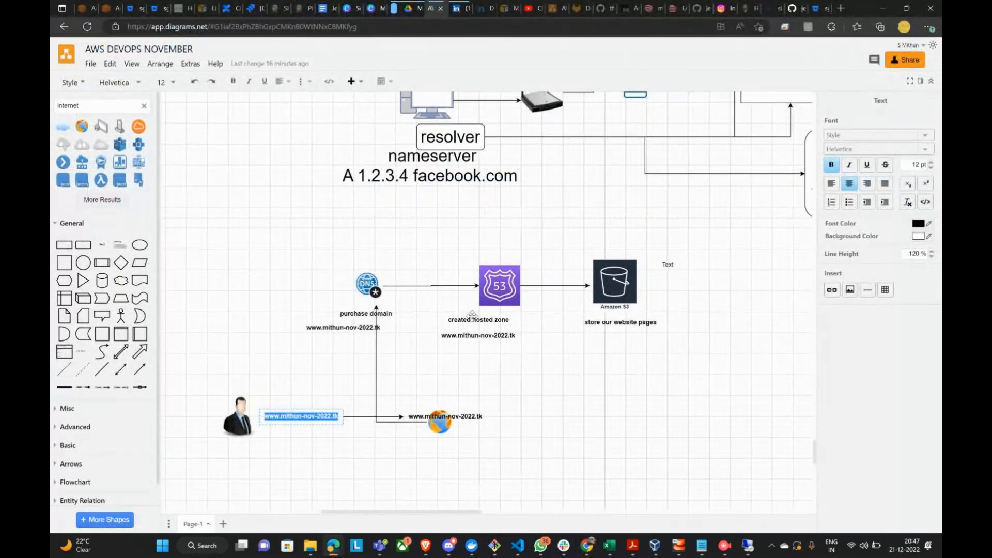
# Review the Route 53 icon in the AWS DEVOPS NOVEMBER diagram without changing anything
pyautogui.click(495, 294)
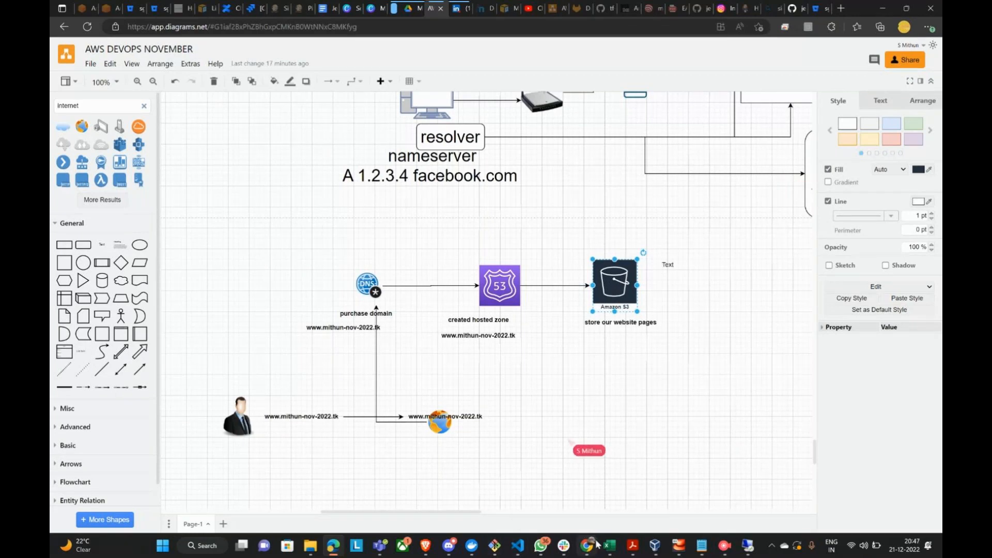
pyautogui.click(712, 438)
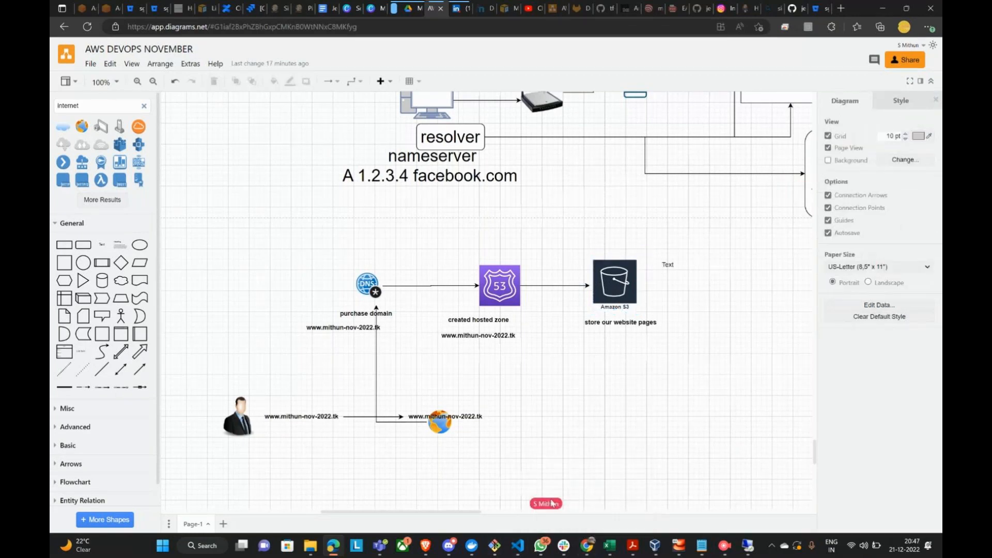
pyautogui.click(588, 545)
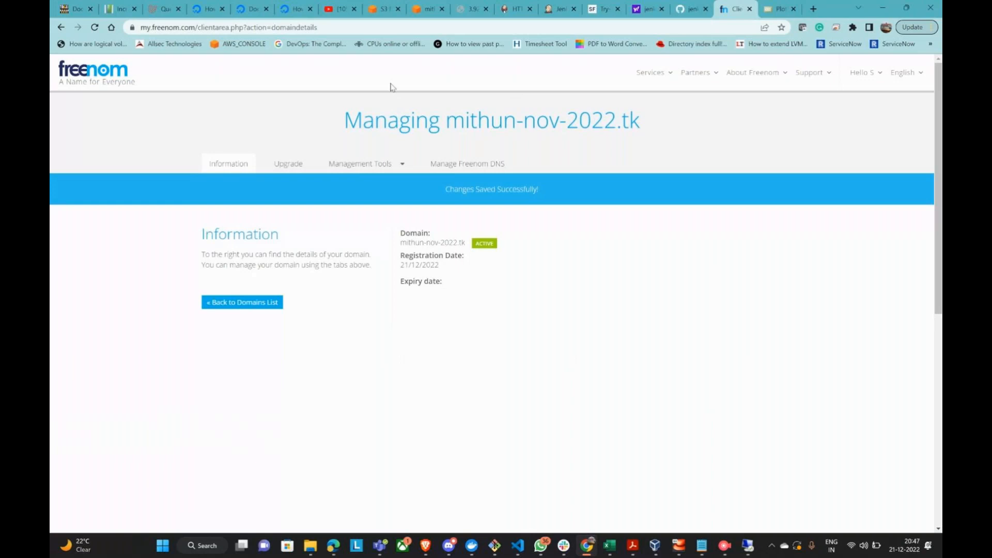
# Go to the mithun-nov-2022.tk hosted zone in Route 53 and start a new record
pyautogui.click(383, 16)
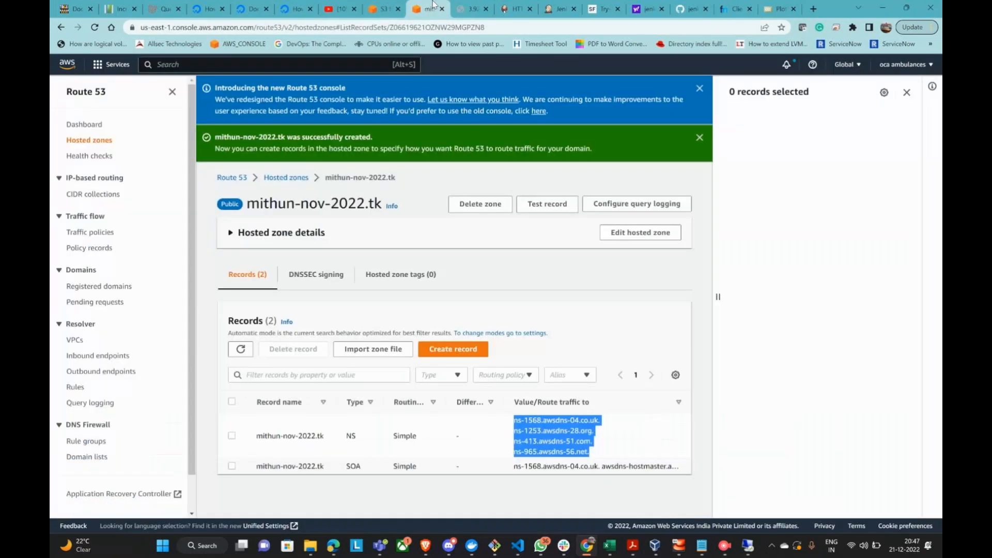
pyautogui.click(427, 9)
pyautogui.click(287, 177)
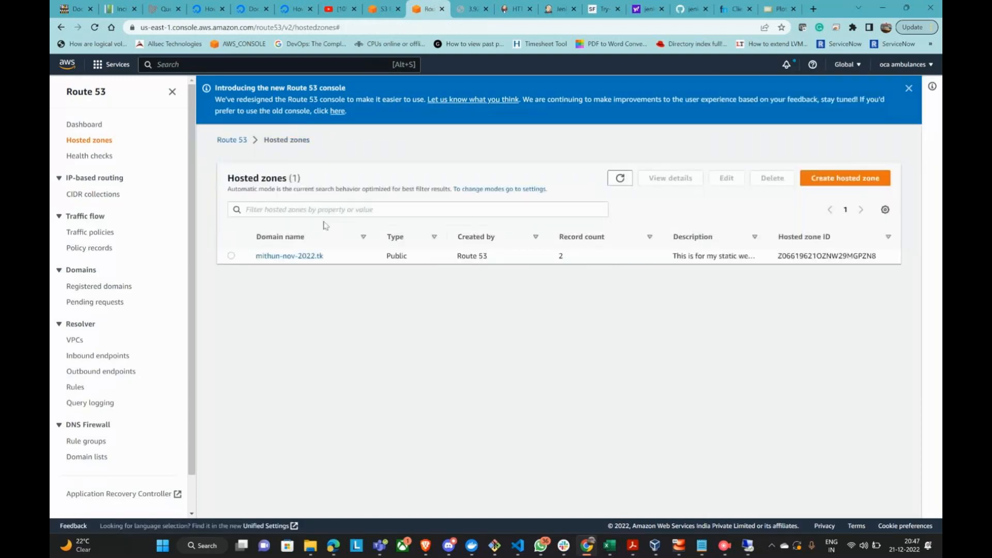
pyautogui.click(304, 256)
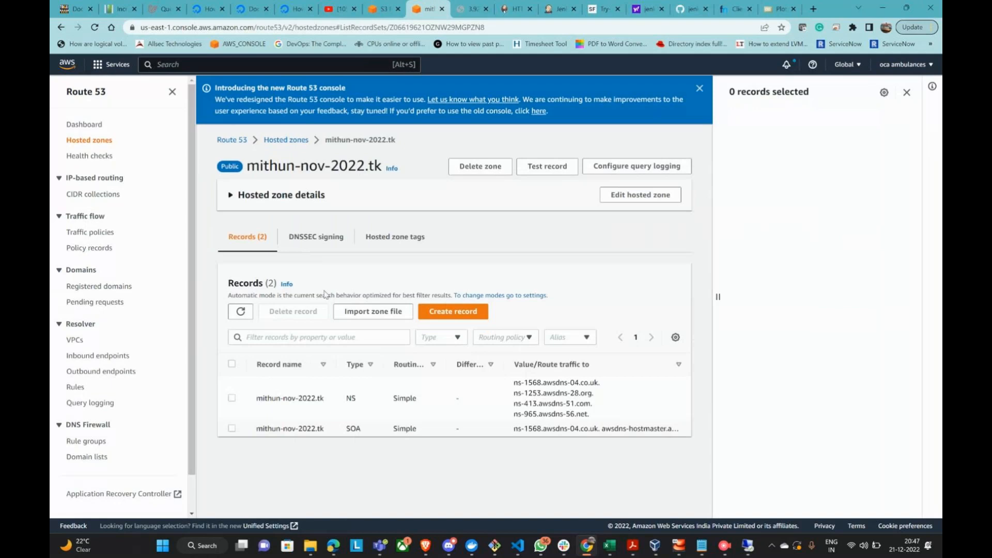
pyautogui.click(437, 322)
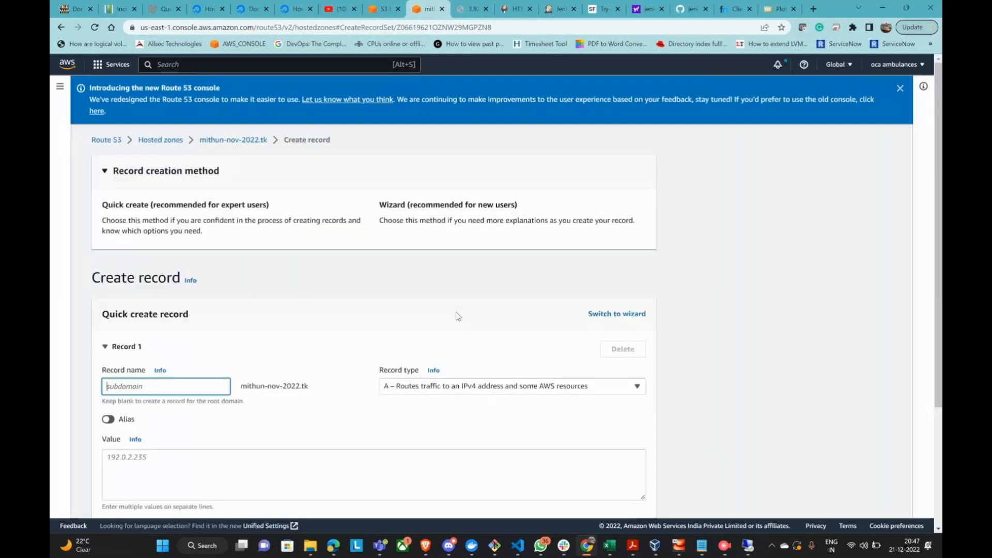
# Name the record www, set its type to CNAME and turn on Alias
pyautogui.scroll(-3, 456, 317)
pyautogui.write('www')
pyautogui.click(337, 262)
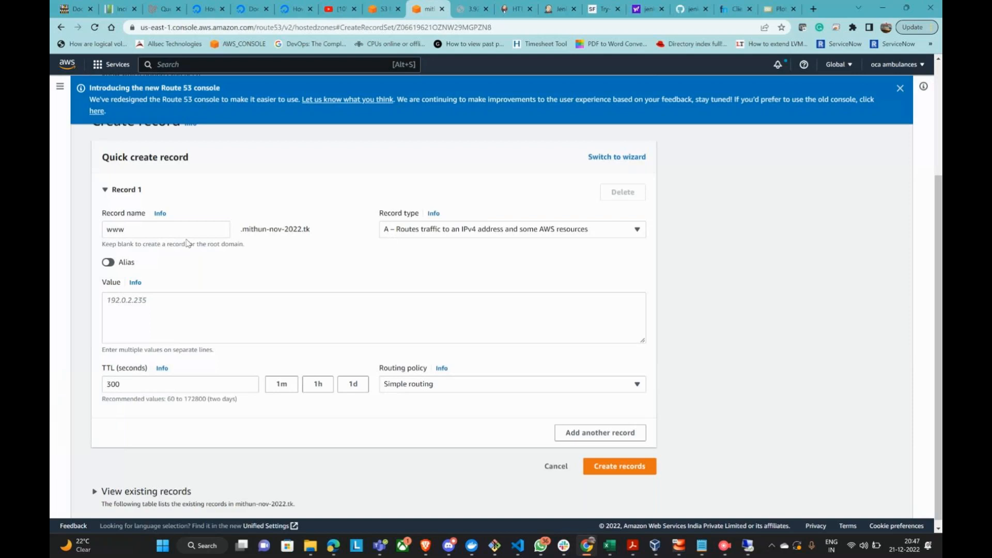
pyautogui.click(443, 229)
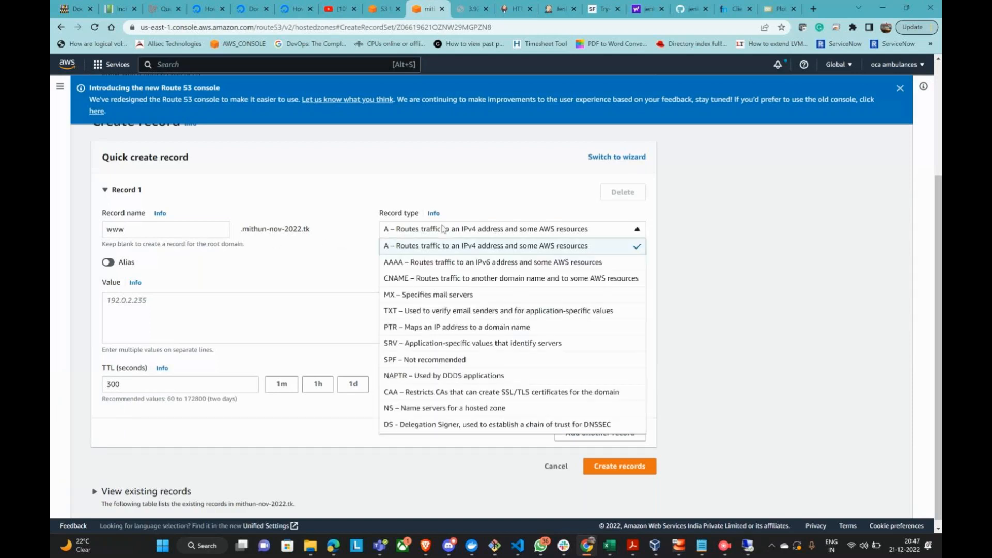
pyautogui.click(454, 279)
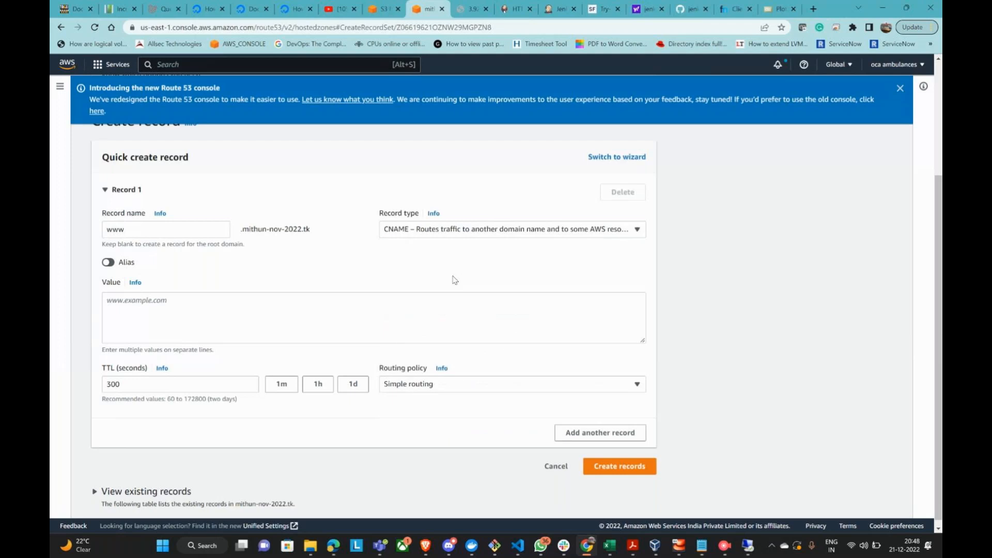
pyautogui.click(113, 264)
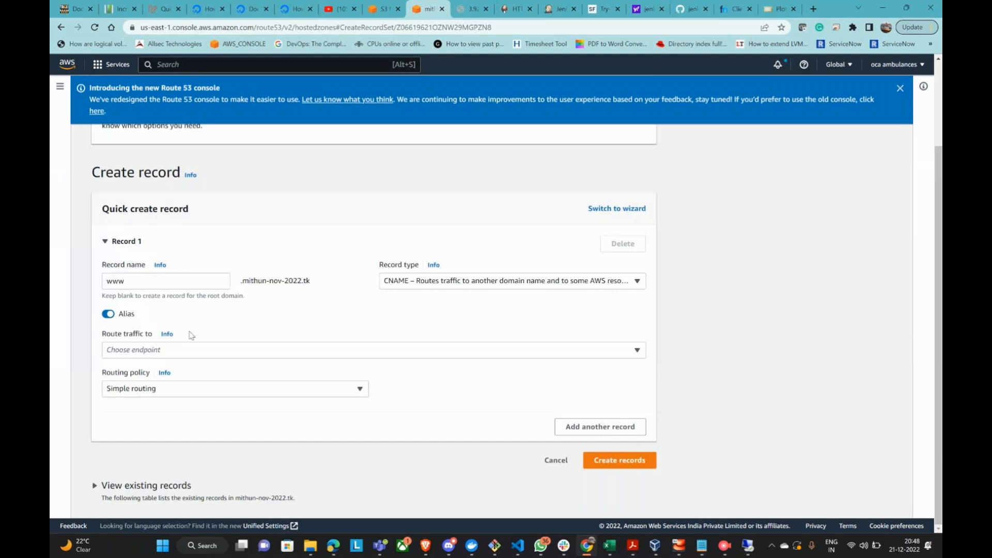
# Change the www record type from CNAME to A
pyautogui.click(211, 351)
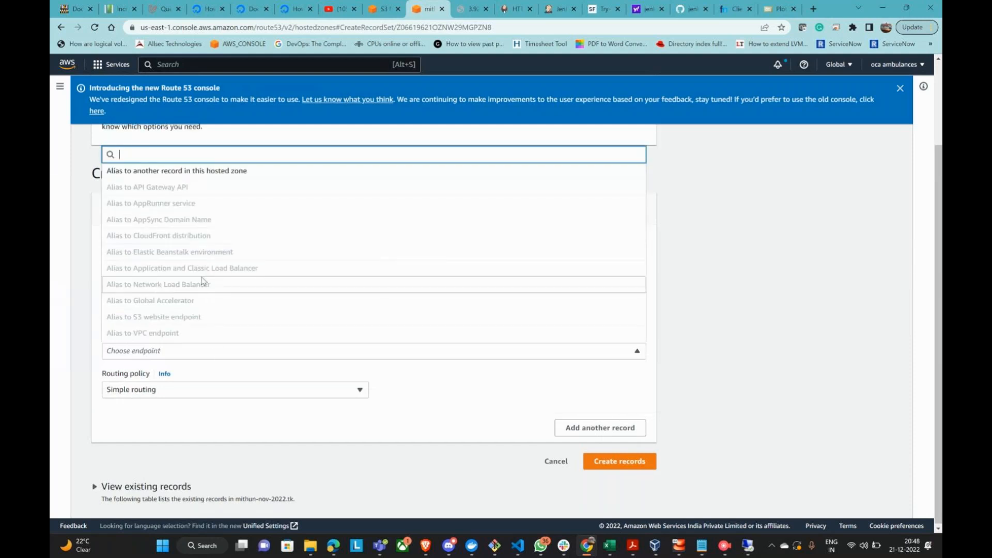
pyautogui.scroll(2, 202, 281)
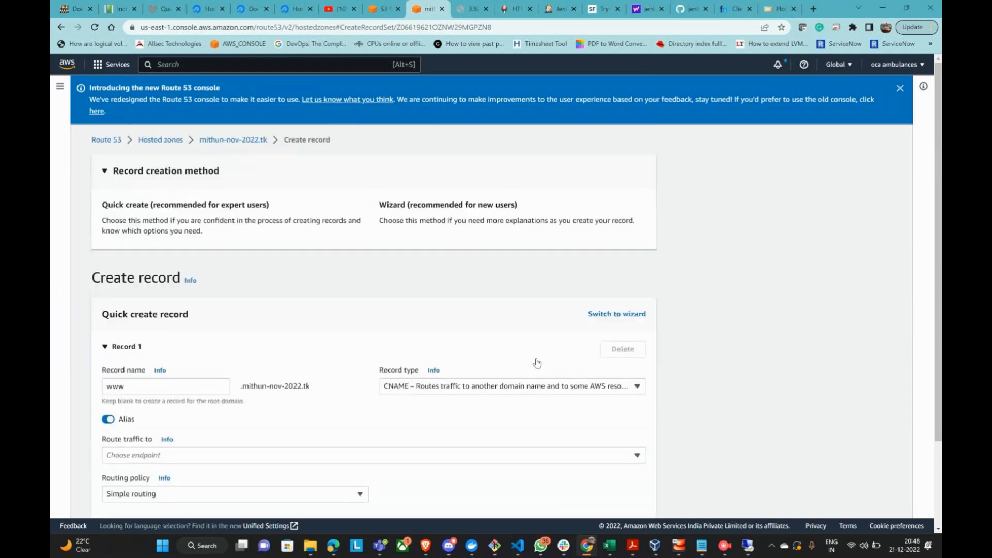
pyautogui.click(573, 389)
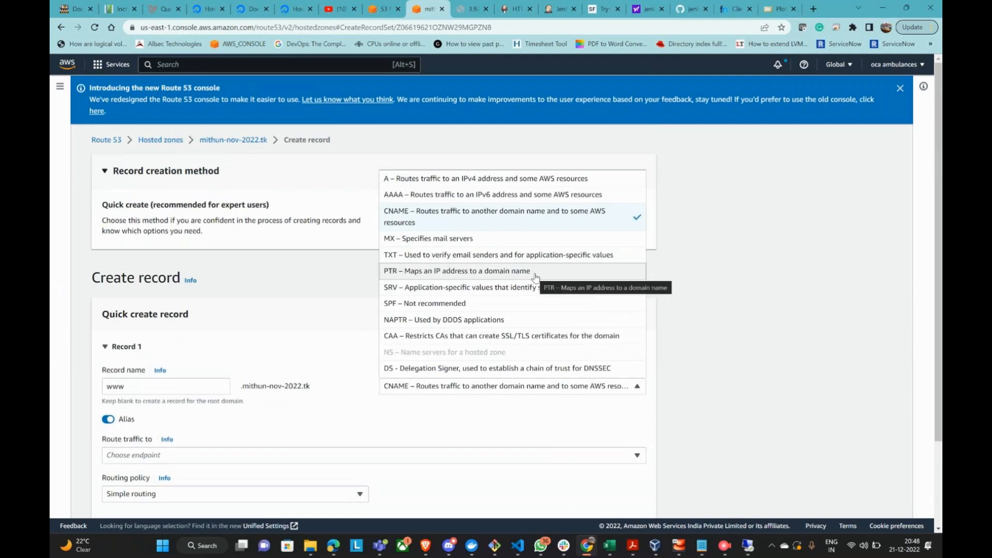
pyautogui.scroll(-2, 547, 295)
pyautogui.scroll(2, 563, 333)
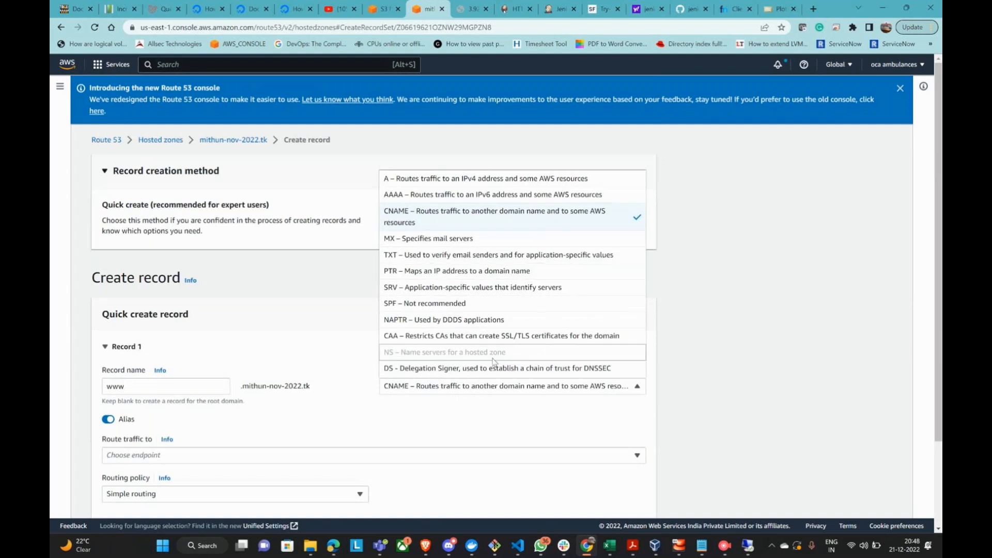
pyautogui.scroll(-3, 493, 362)
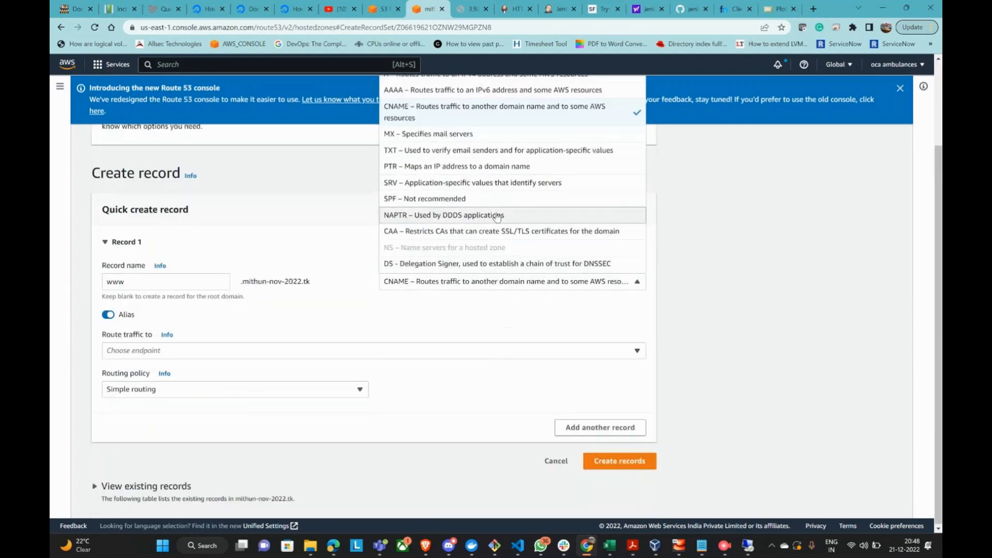
pyautogui.click(297, 351)
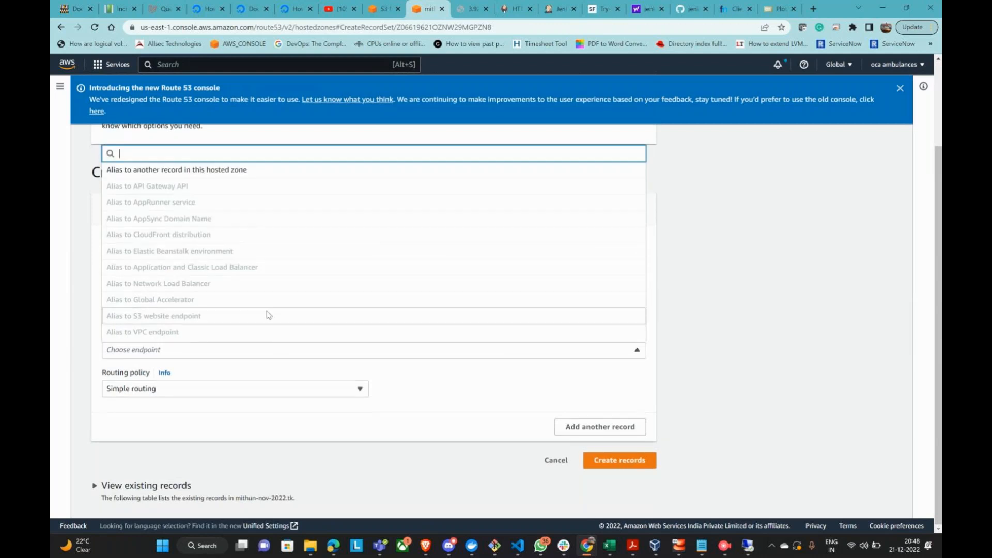
pyautogui.click(764, 255)
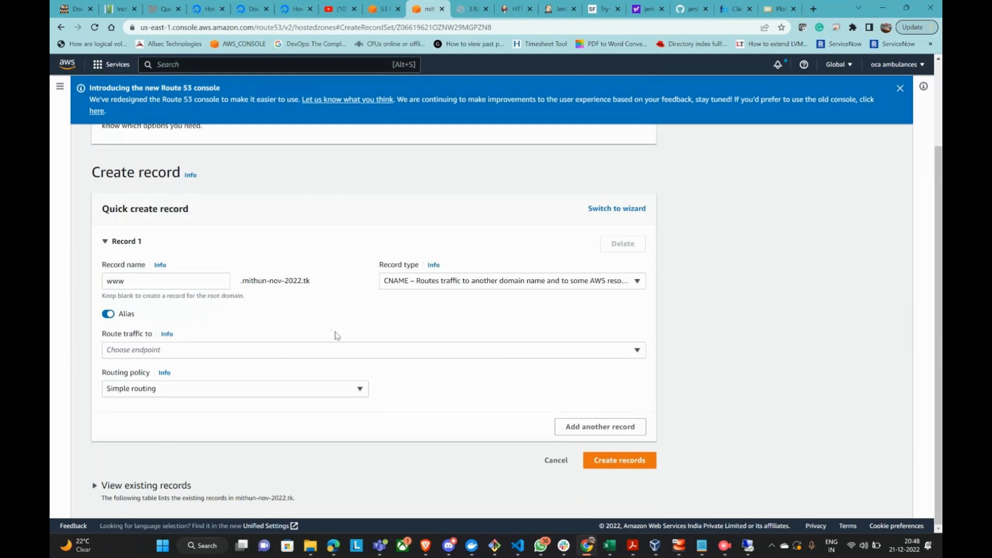
pyautogui.click(460, 280)
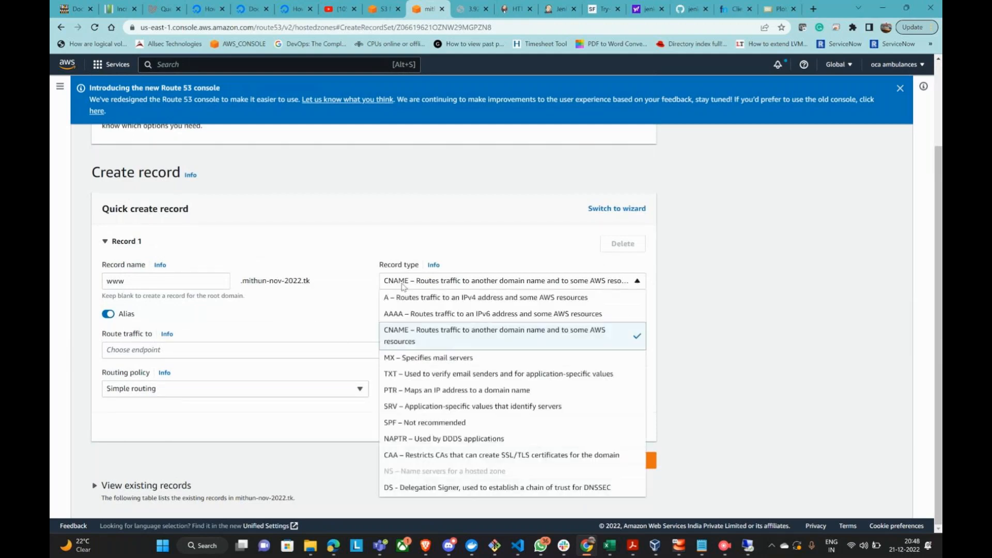
pyautogui.click(418, 298)
# Set the alias target to an S3 website endpoint and browse the region list
pyautogui.click(173, 350)
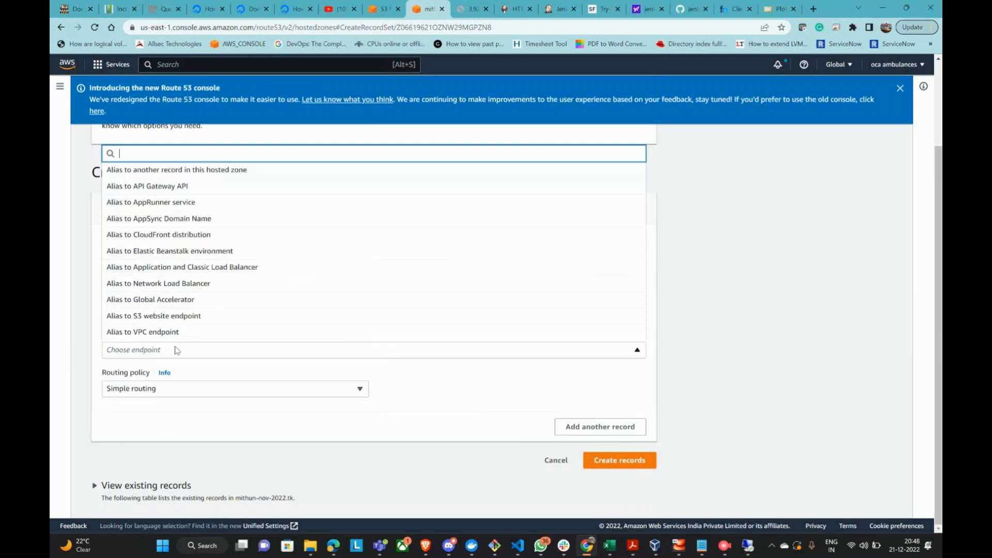
pyautogui.click(473, 363)
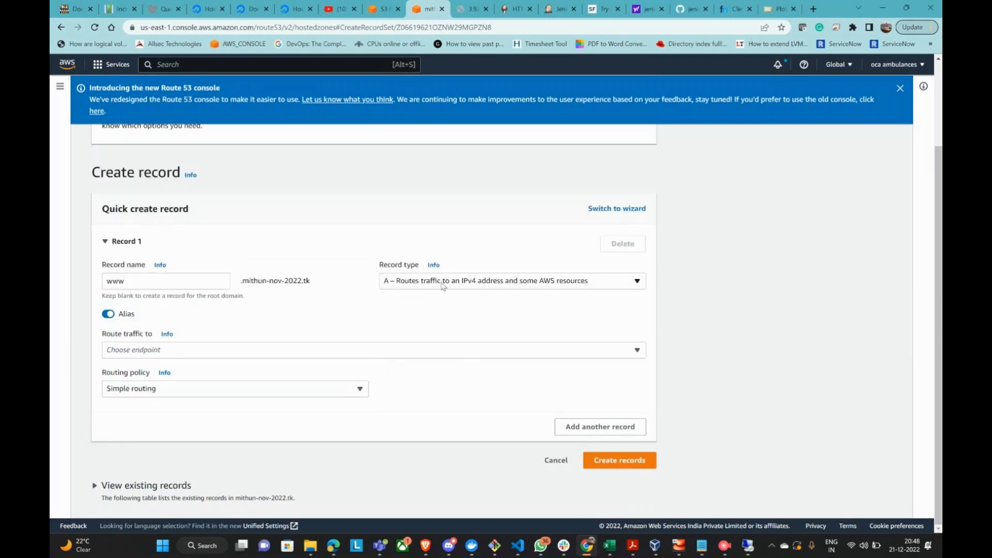
pyautogui.click(127, 351)
pyautogui.click(128, 351)
pyautogui.click(127, 352)
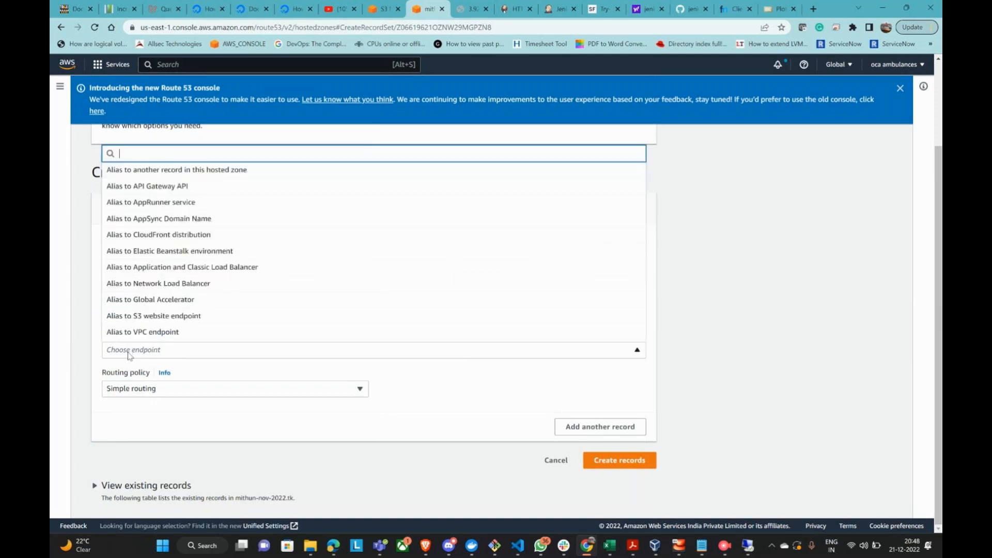
pyautogui.click(167, 315)
pyautogui.click(182, 370)
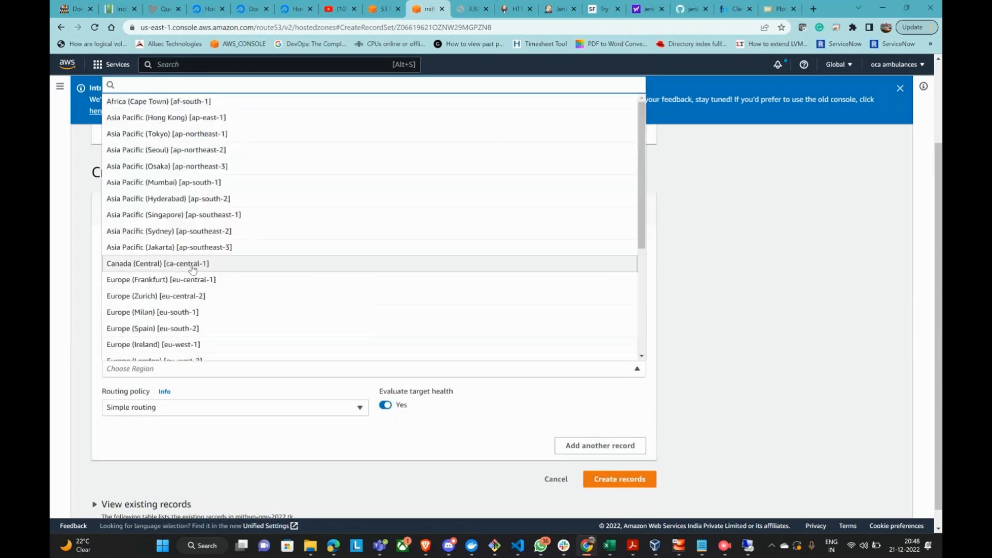
pyautogui.scroll(-3, 195, 263)
pyautogui.scroll(-1, 199, 279)
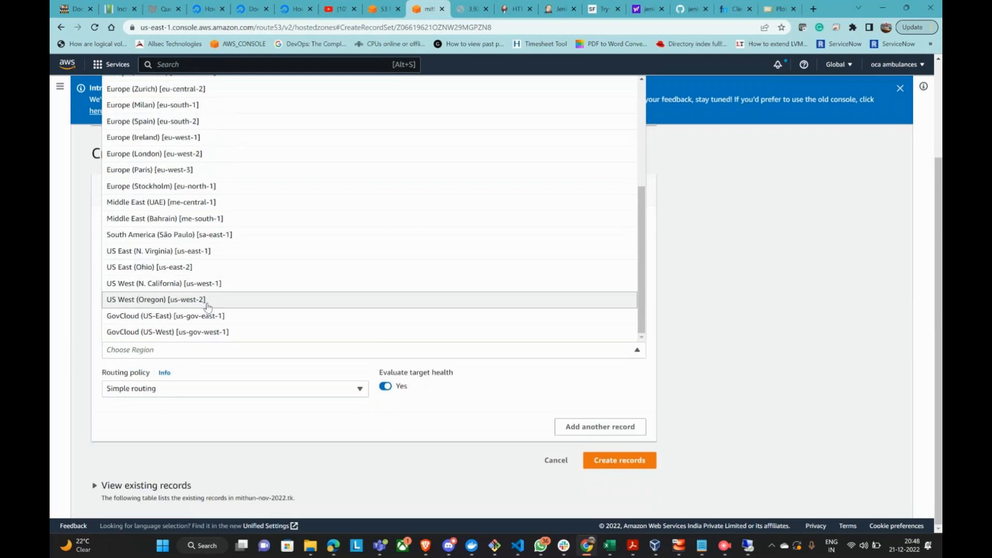
# Pick US East (N. Virginia) with endpoint s3-website-us-east-1.amazonaws.com and create the www record
pyautogui.click(205, 255)
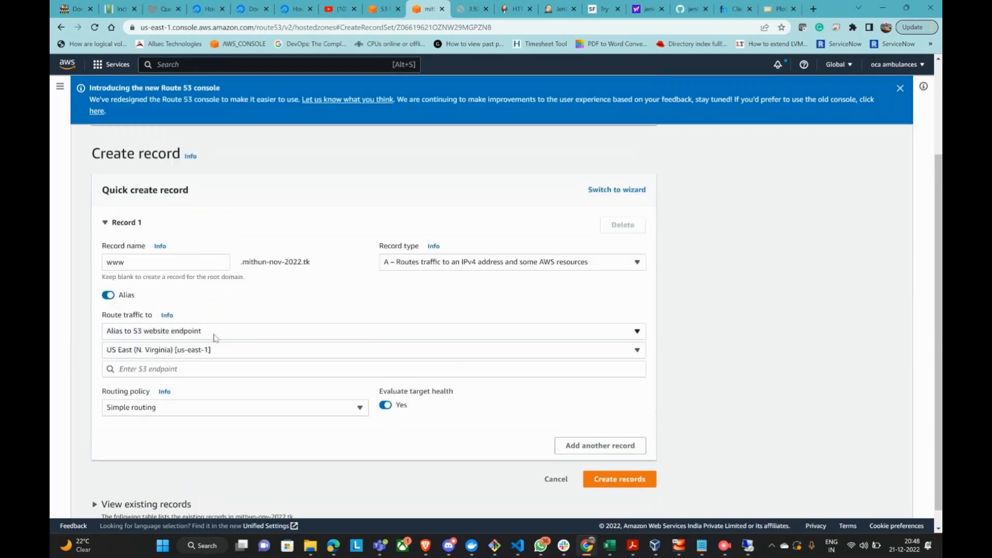
pyautogui.click(196, 369)
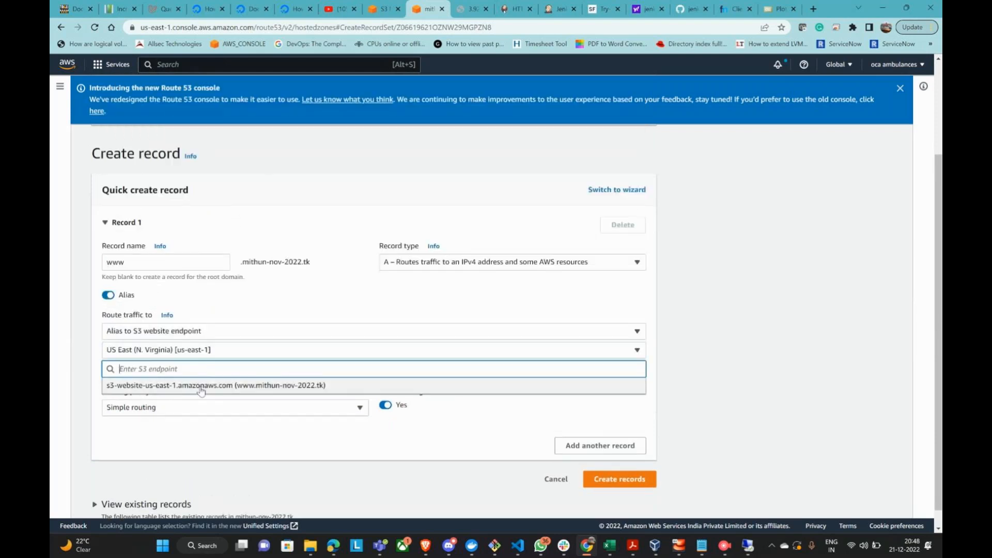
pyautogui.click(201, 388)
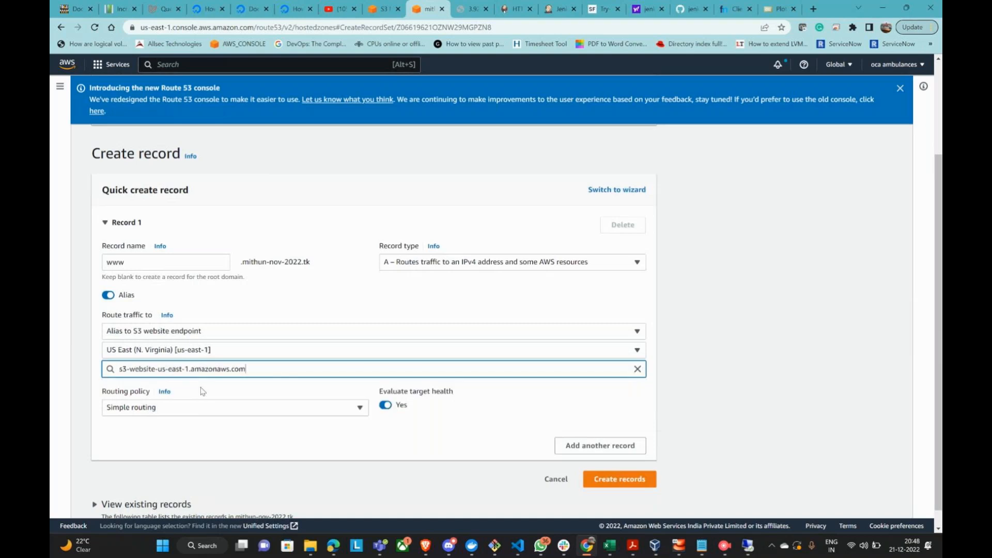
pyautogui.scroll(-1, 202, 391)
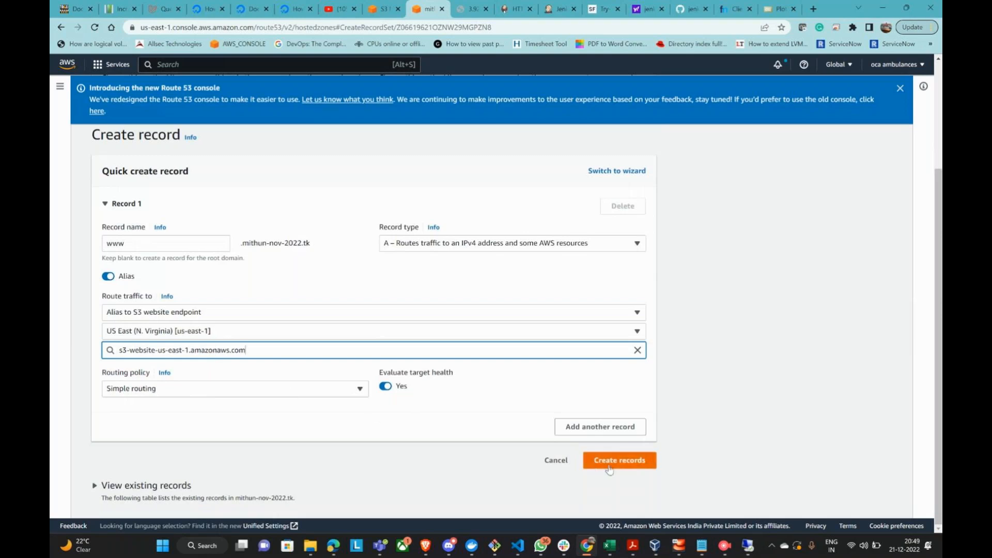
pyautogui.click(610, 469)
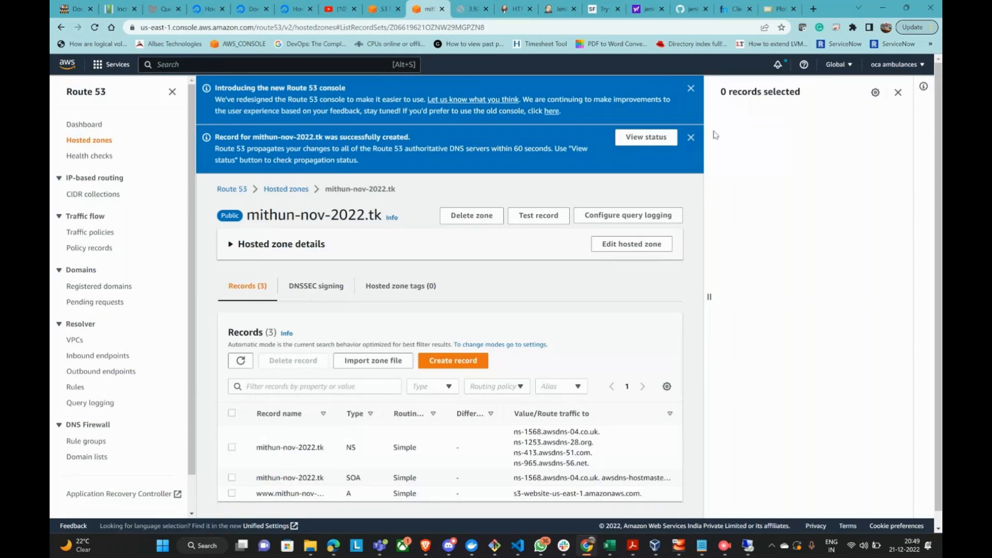
# Dismiss the console banners, review the new www record, and open a new browser window
pyautogui.click(690, 90)
pyautogui.click(700, 88)
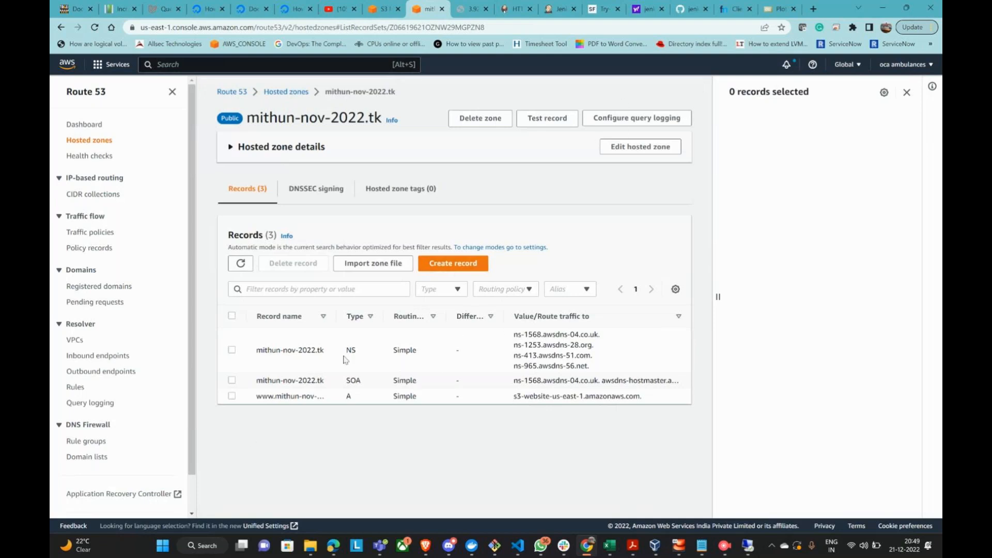
pyautogui.moveTo(338, 315); pyautogui.dragTo(457, 315)
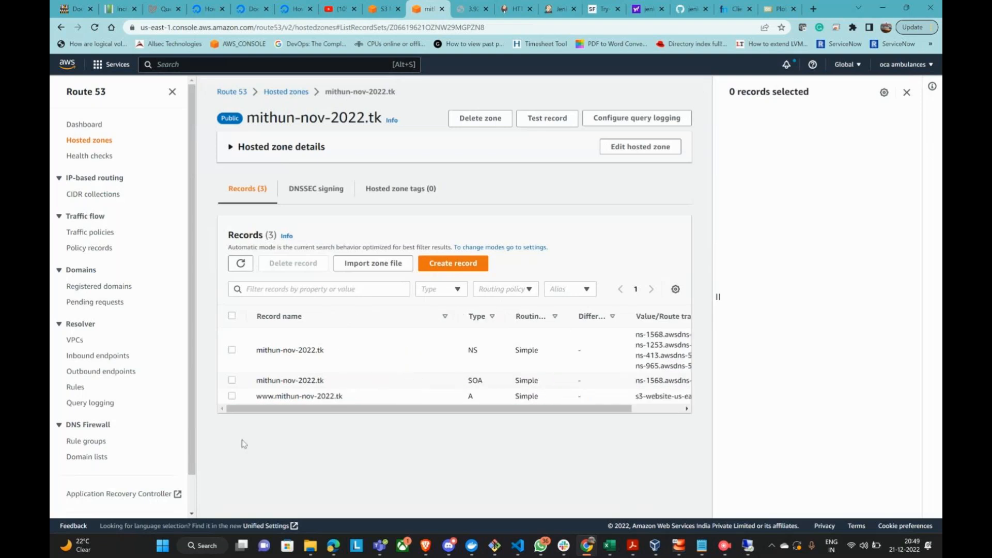
pyautogui.moveTo(256, 396); pyautogui.dragTo(348, 398)
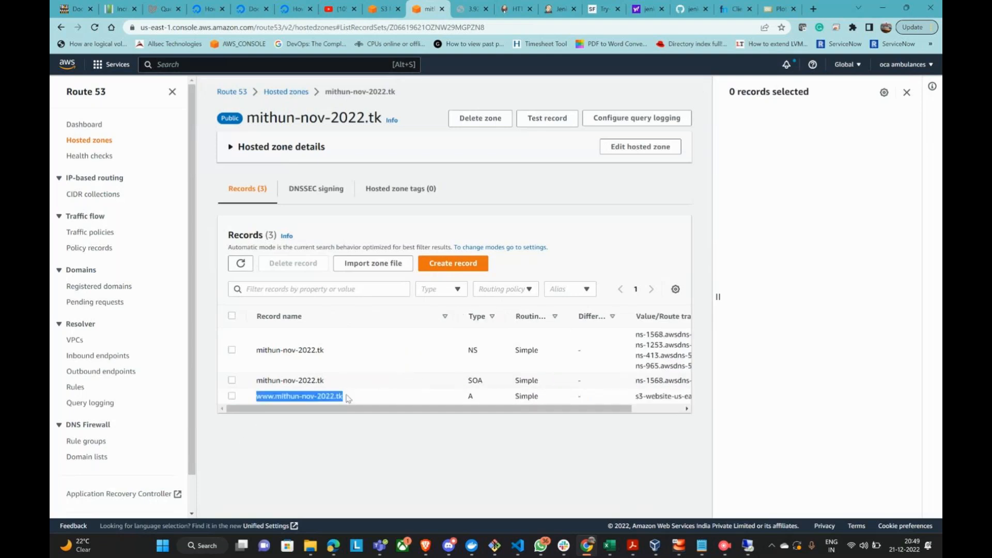
pyautogui.hotkey('ctrl', 'n')
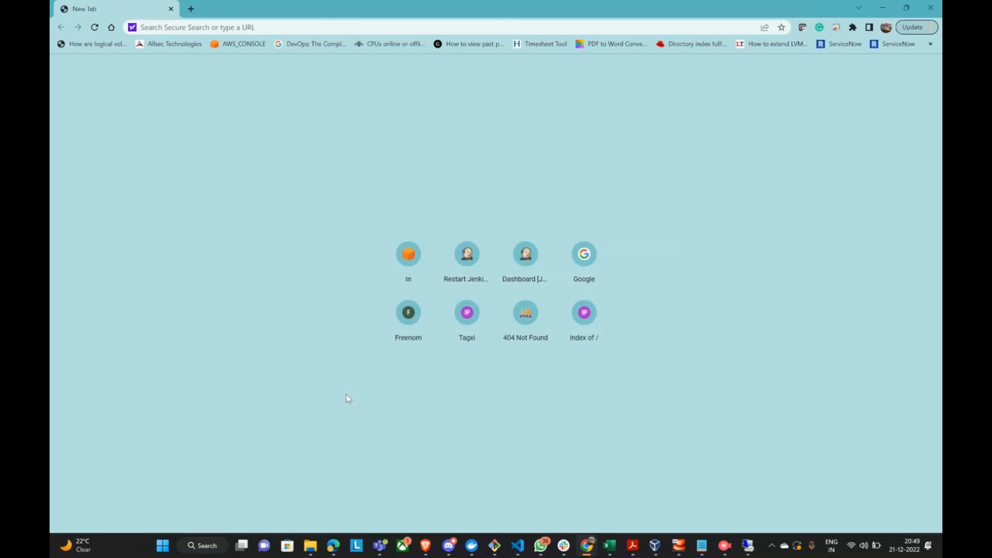
pyautogui.click(296, 33)
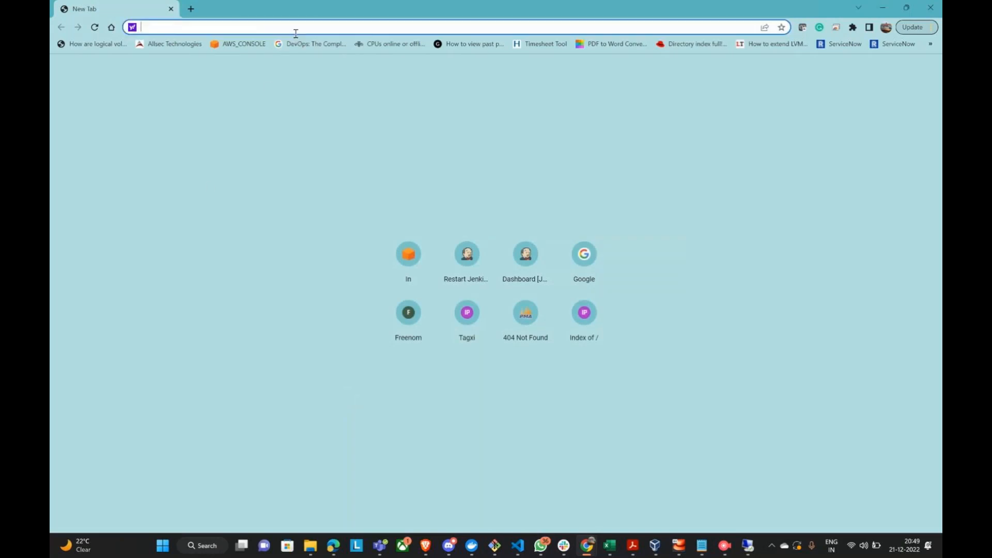
pyautogui.write('www.mithun-nov-2022.tk')
pyautogui.press('Return')
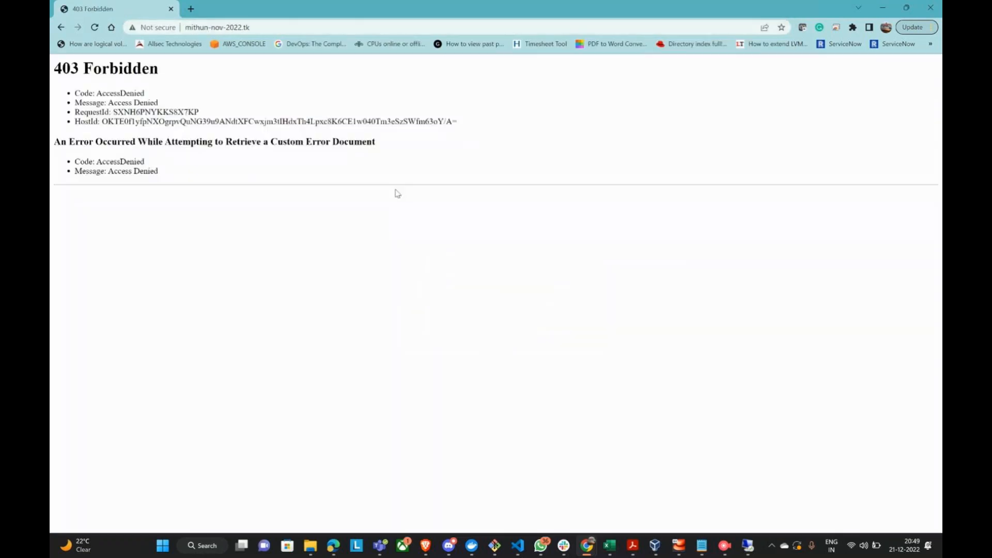
pyautogui.moveTo(54, 65); pyautogui.dragTo(176, 172)
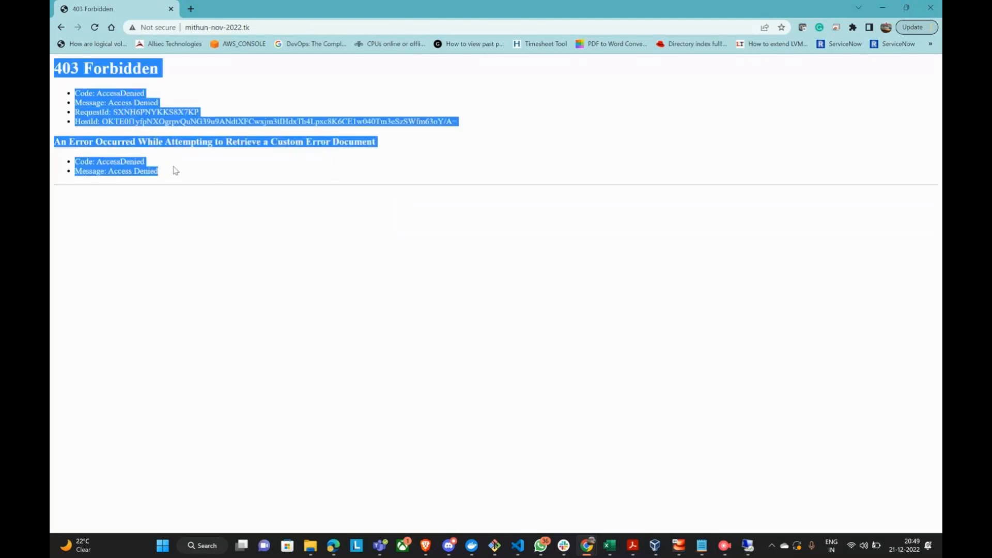
pyautogui.click(284, 235)
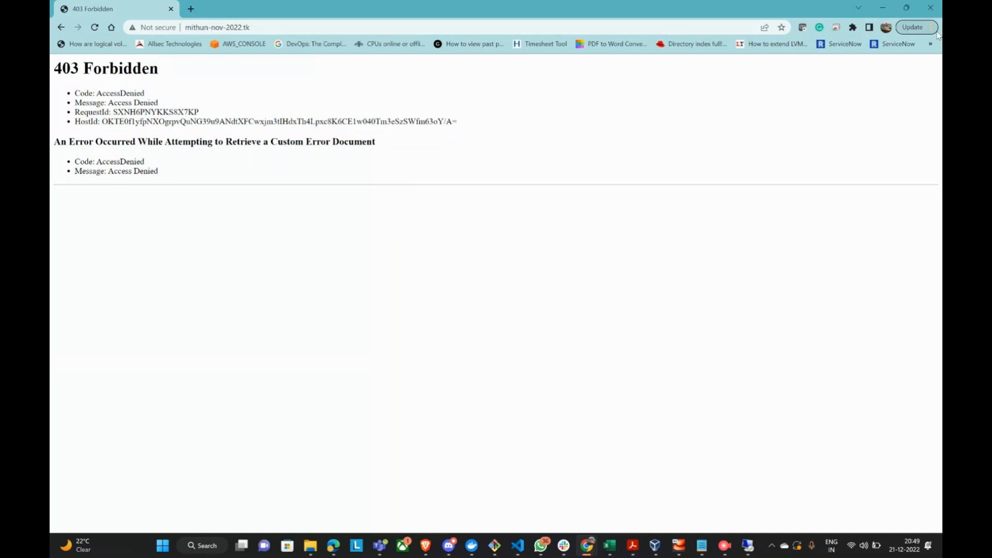
pyautogui.click(889, 9)
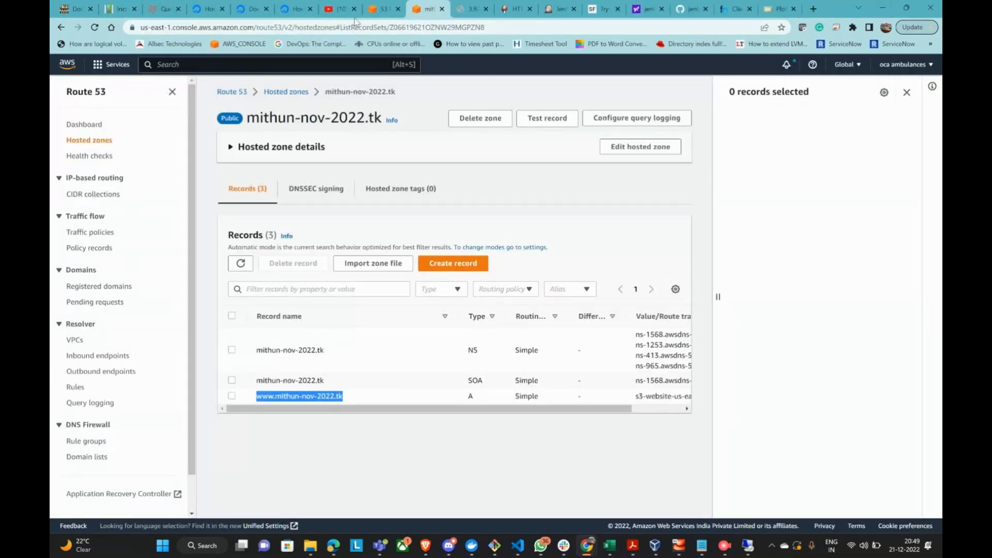
pyautogui.click(383, 9)
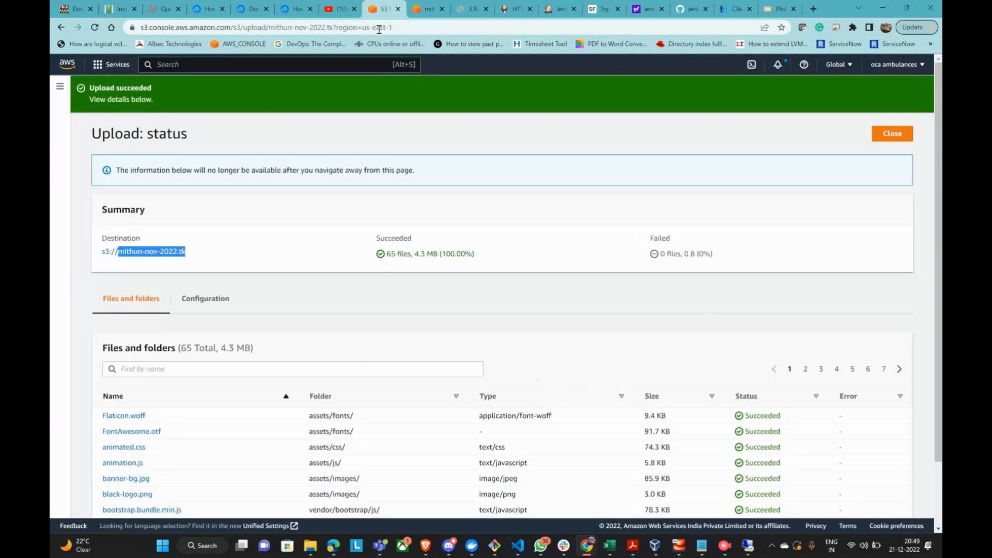
pyautogui.click(893, 135)
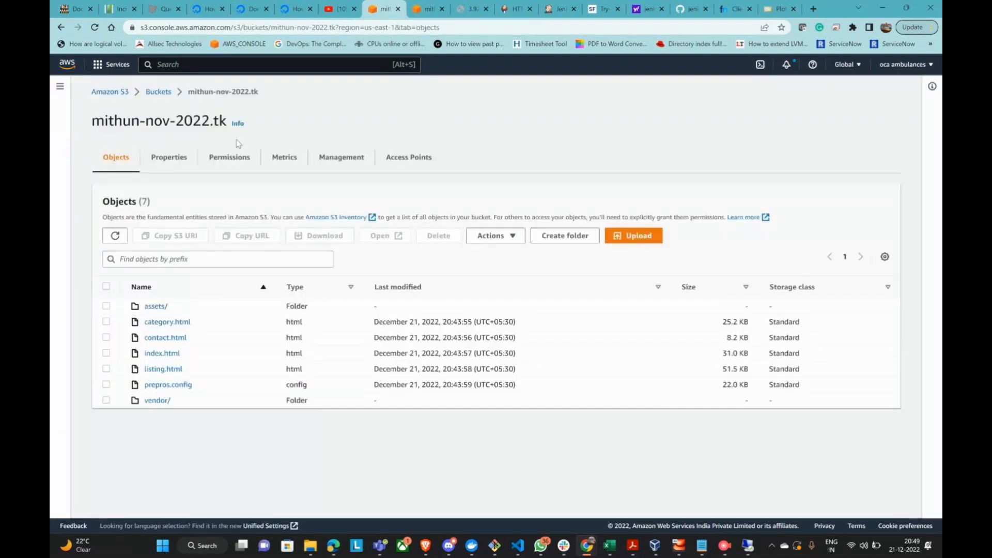
pyautogui.click(159, 92)
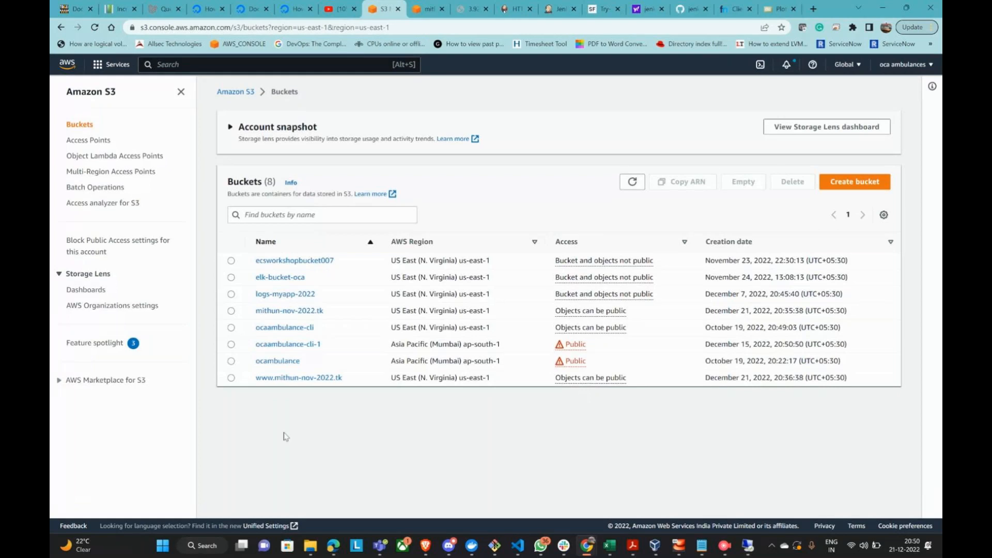
pyautogui.click(283, 378)
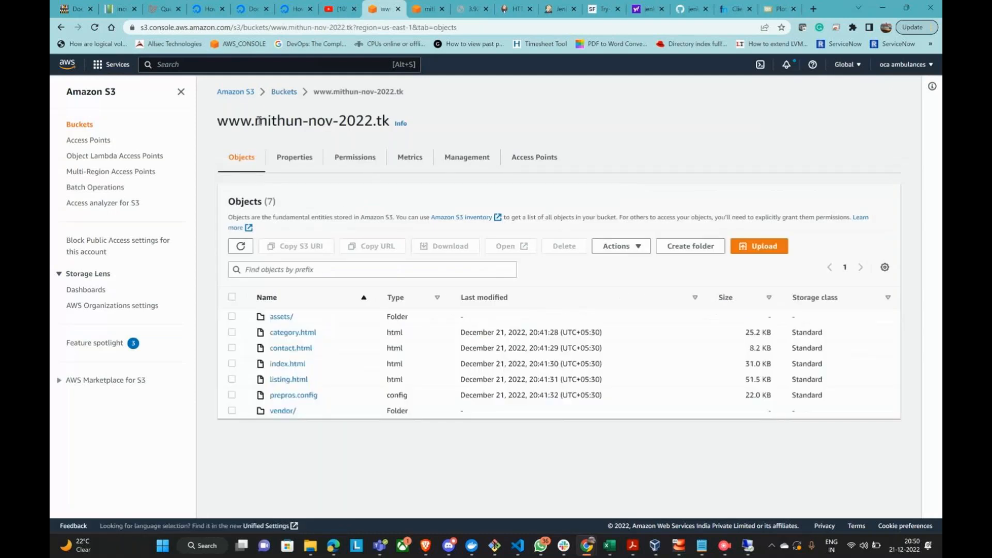
# Look at Block public access without changes, then open the empty bucket policy editor
pyautogui.click(349, 162)
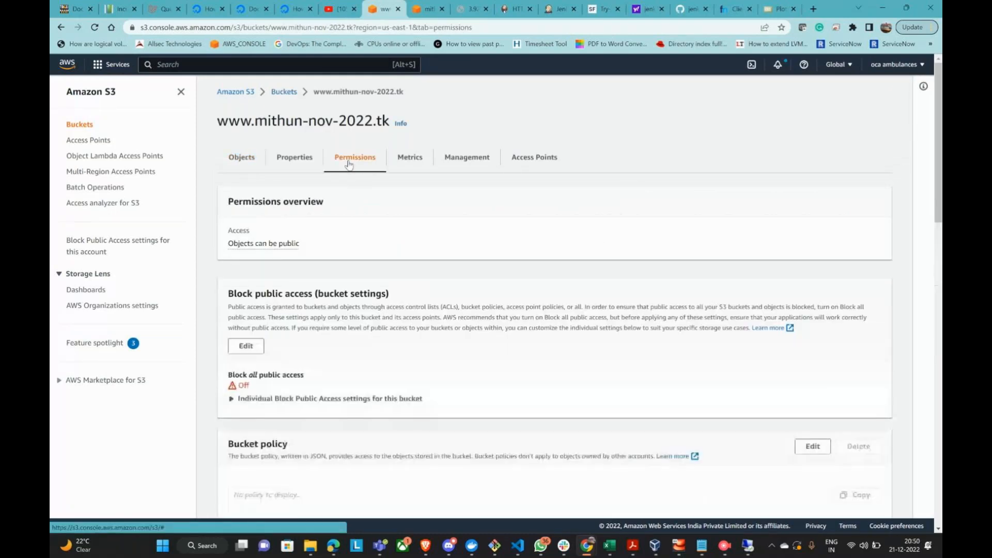
pyautogui.click(253, 347)
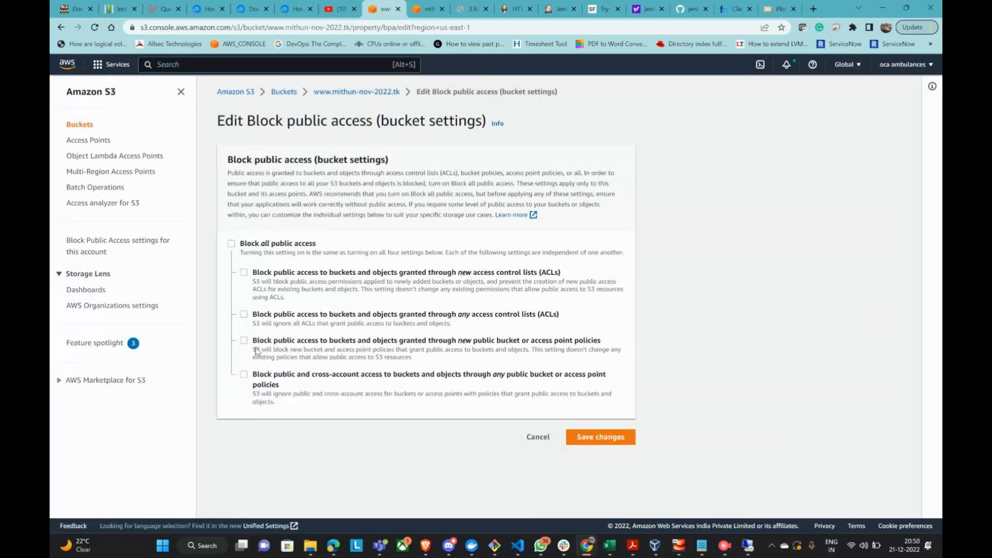
pyautogui.click(538, 437)
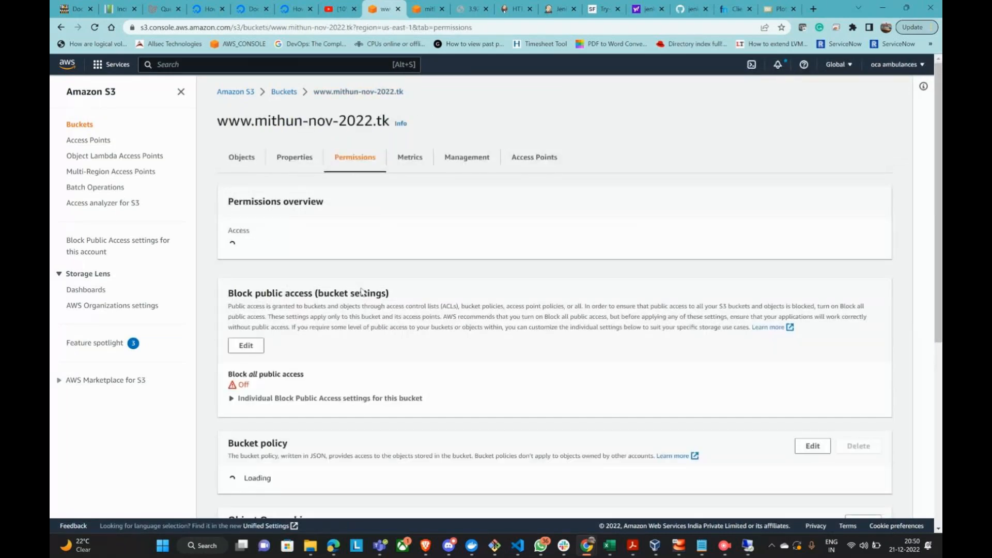
pyautogui.scroll(-2, 343, 313)
pyautogui.click(811, 342)
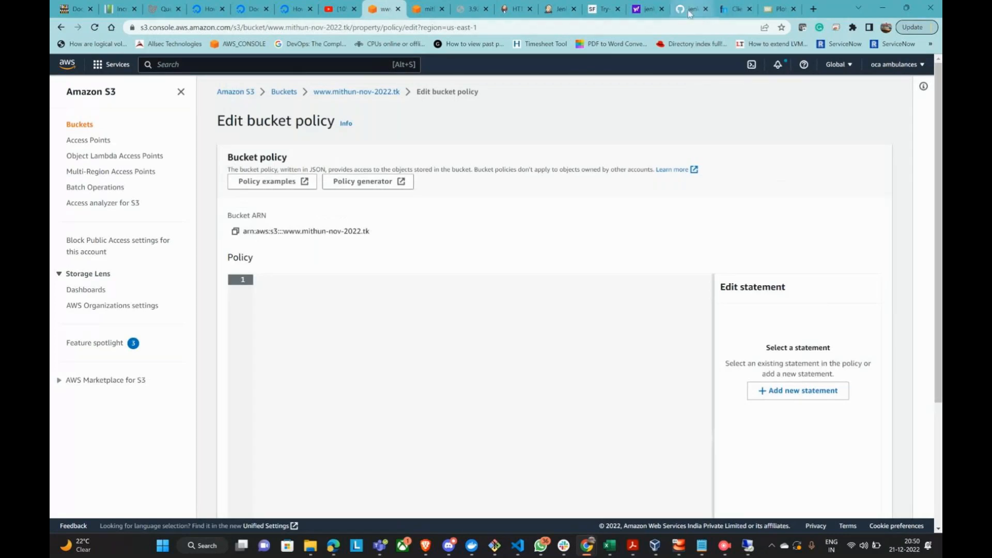
pyautogui.click(775, 9)
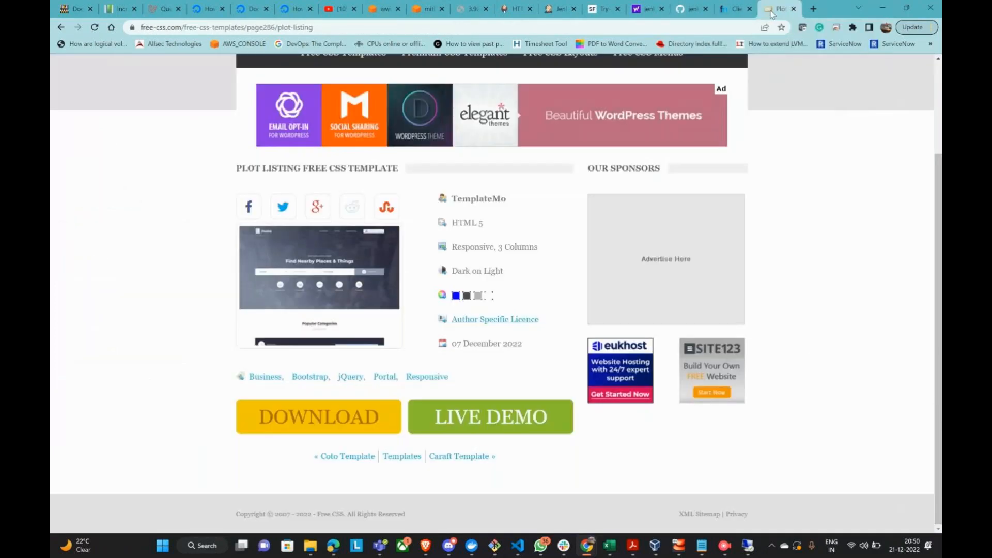
# Run a Yahoo web search for 'aws s3 bucket public policy'
pyautogui.click(463, 32)
pyautogui.write('a')
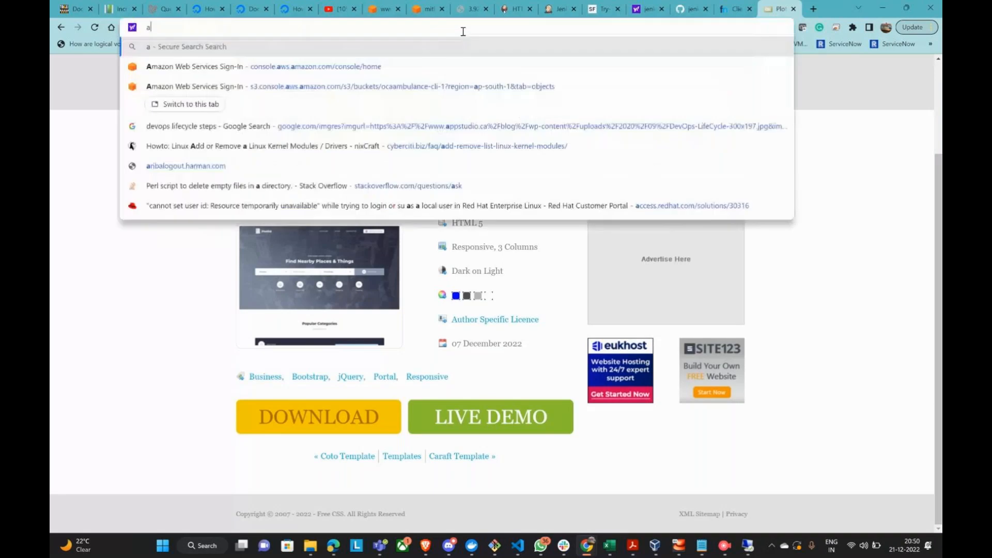
pyautogui.write('ws s3')
pyautogui.write('bu')
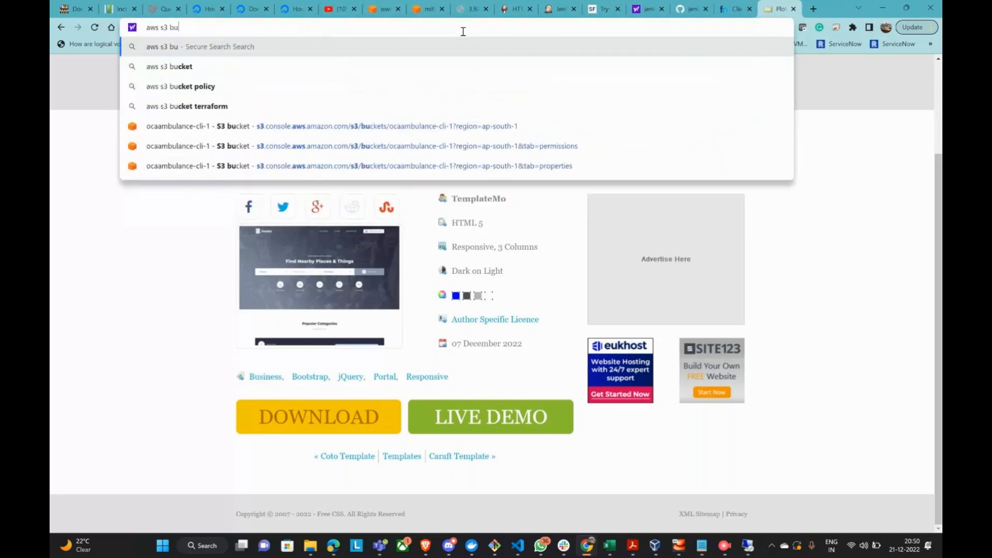
pyautogui.write('cket public ')
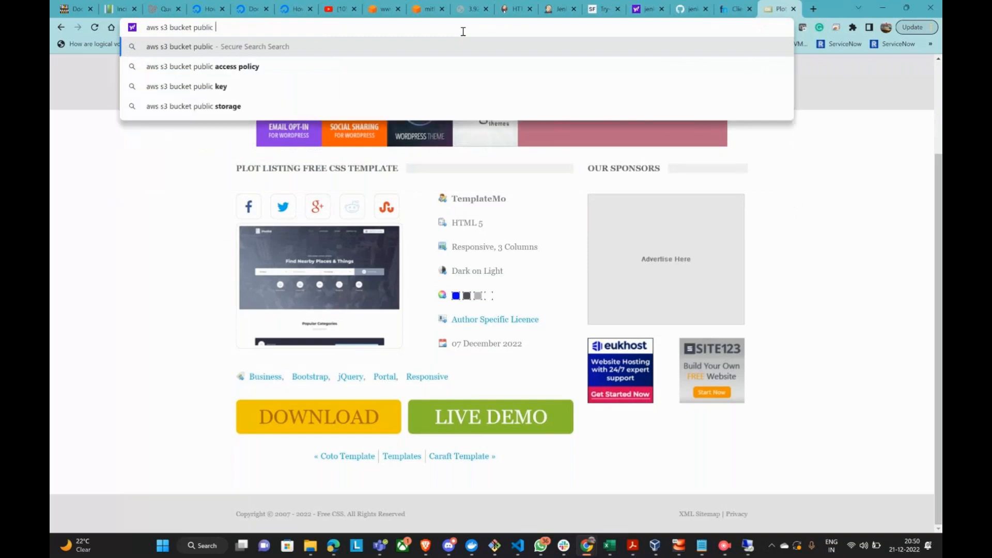
pyautogui.write('policy')
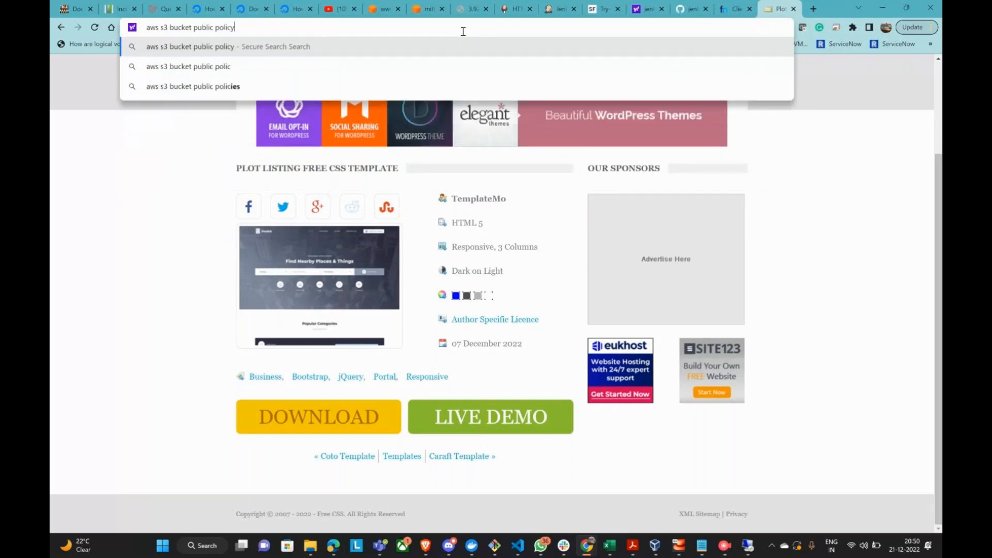
pyautogui.press('Return')
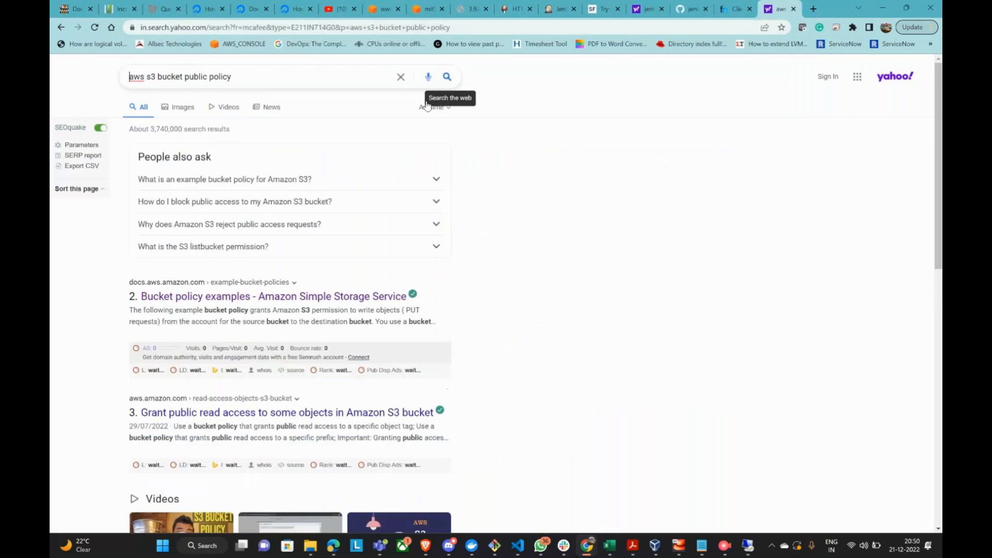
# Open the Bucket policy examples documentation result and scroll through its examples
pyautogui.click(310, 298)
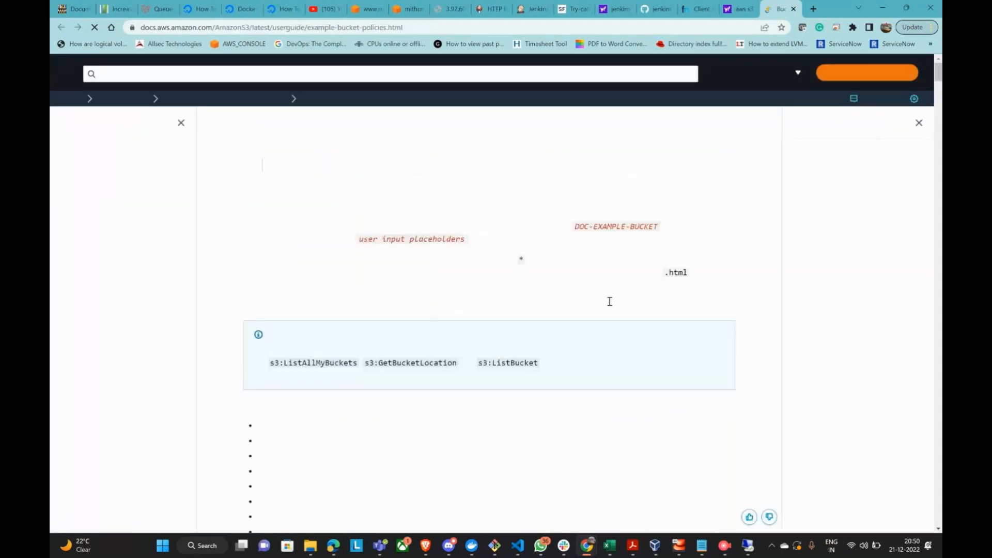
pyautogui.scroll(-4, 610, 301)
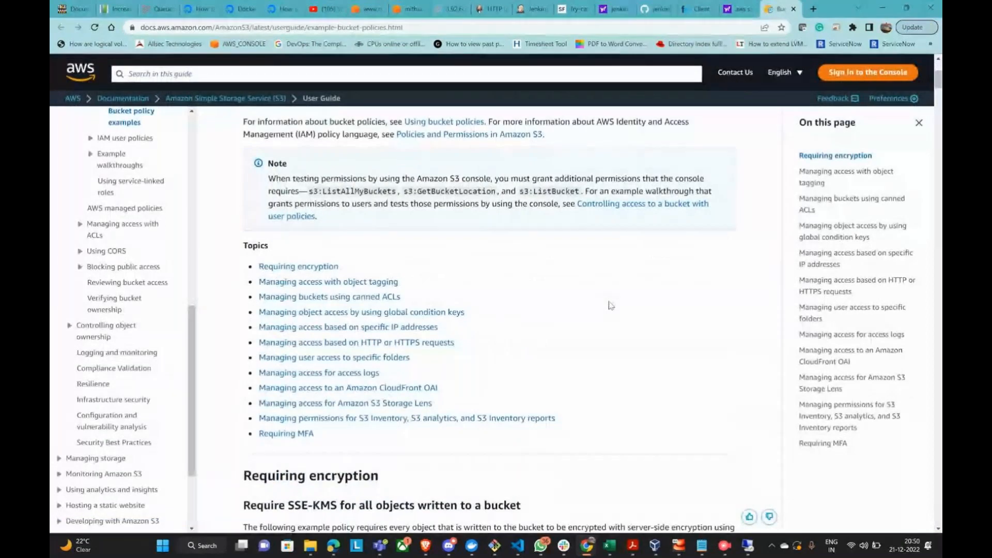
pyautogui.scroll(-5, 611, 305)
pyautogui.scroll(-6, 611, 305)
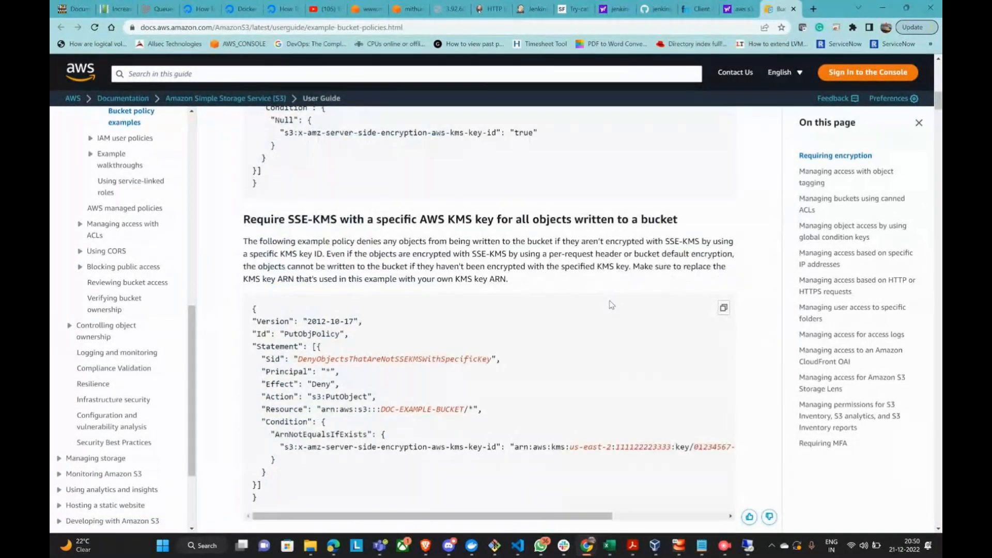
pyautogui.scroll(-6, 611, 305)
pyautogui.scroll(-13, 612, 300)
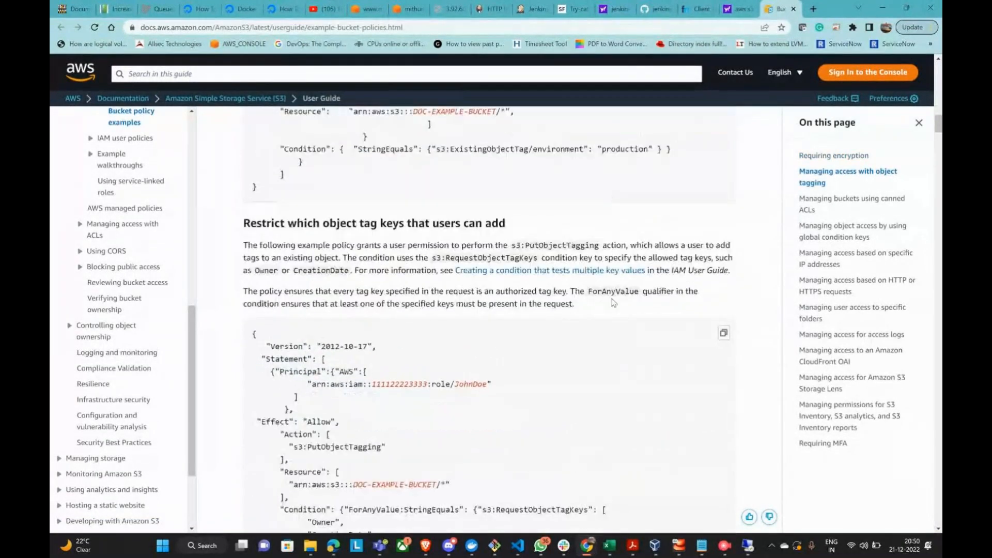
pyautogui.scroll(-9, 616, 324)
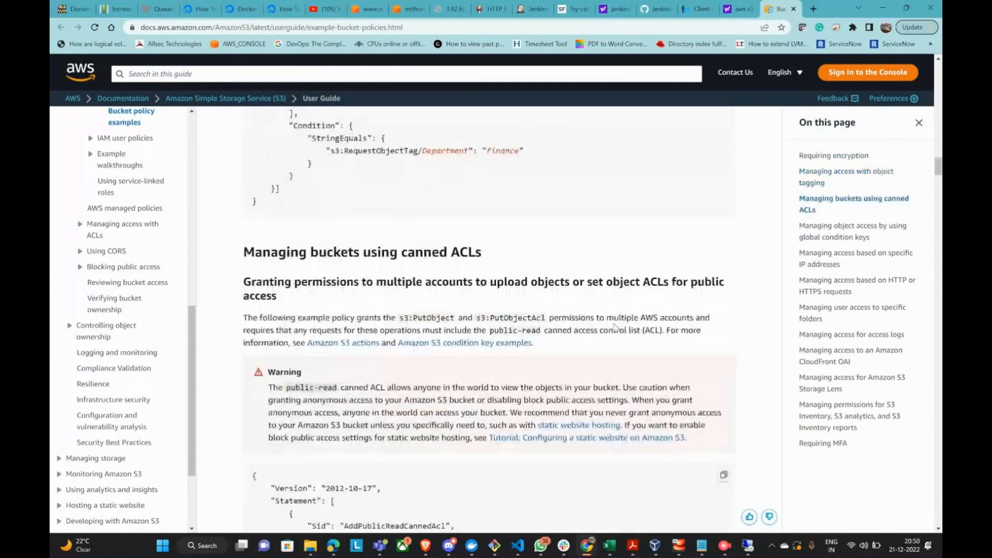
pyautogui.scroll(-12, 615, 327)
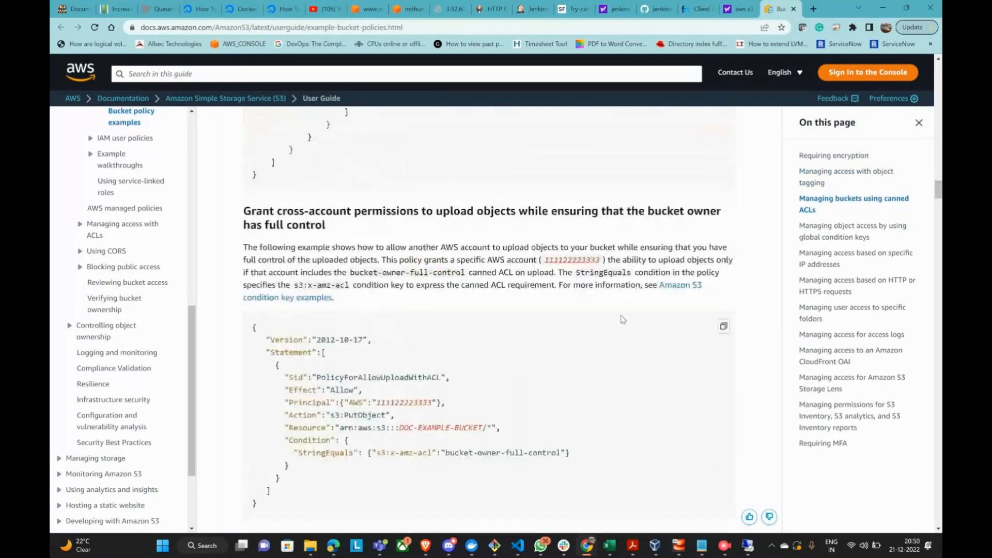
pyautogui.scroll(-6, 624, 318)
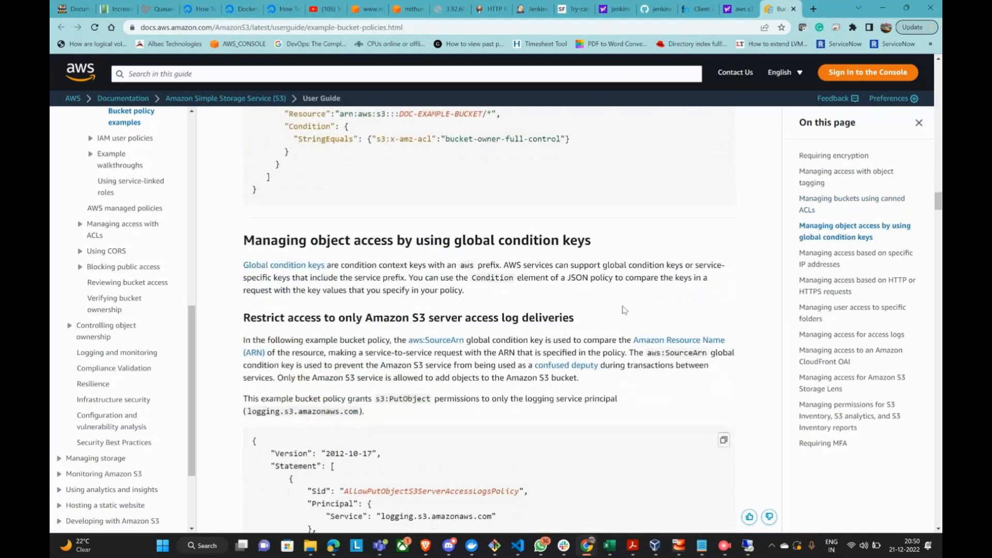
pyautogui.scroll(-12, 624, 310)
pyautogui.scroll(2, 626, 307)
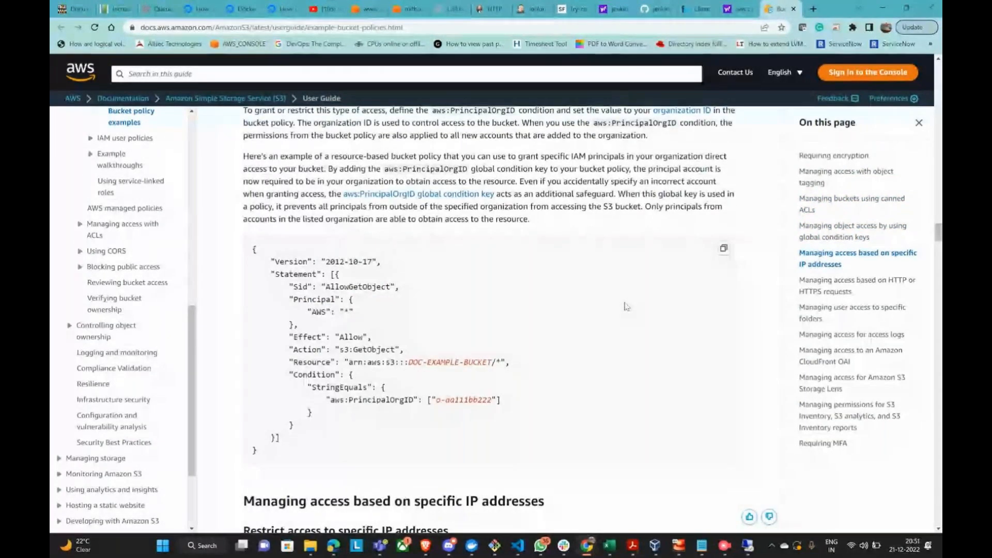
pyautogui.scroll(-9, 625, 307)
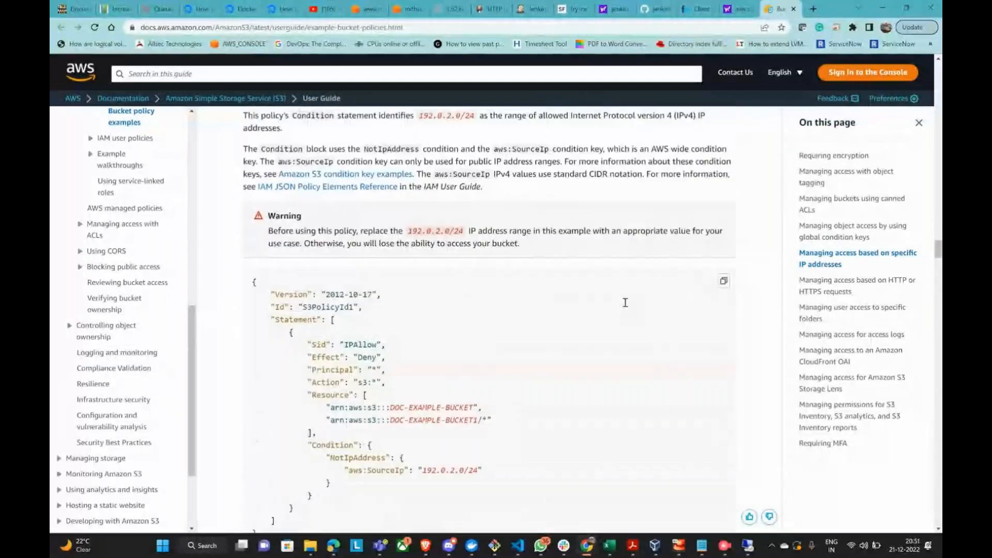
pyautogui.scroll(-10, 626, 305)
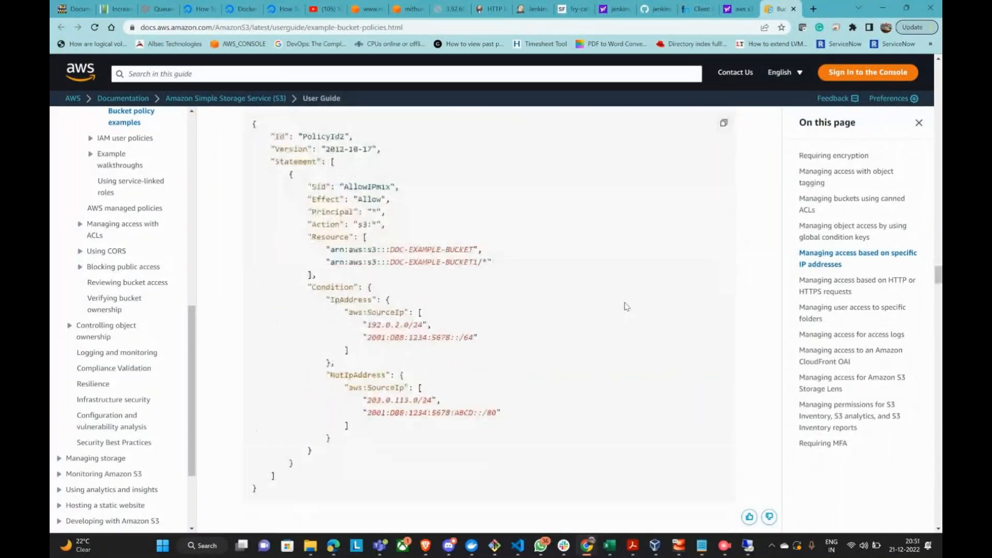
pyautogui.scroll(-10, 626, 306)
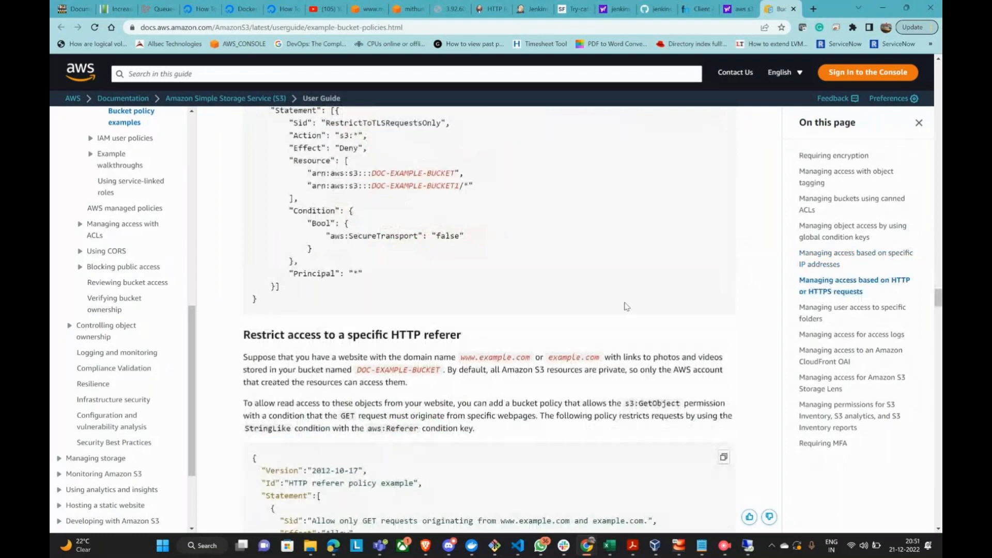
pyautogui.scroll(-6, 626, 306)
pyautogui.scroll(-15, 626, 306)
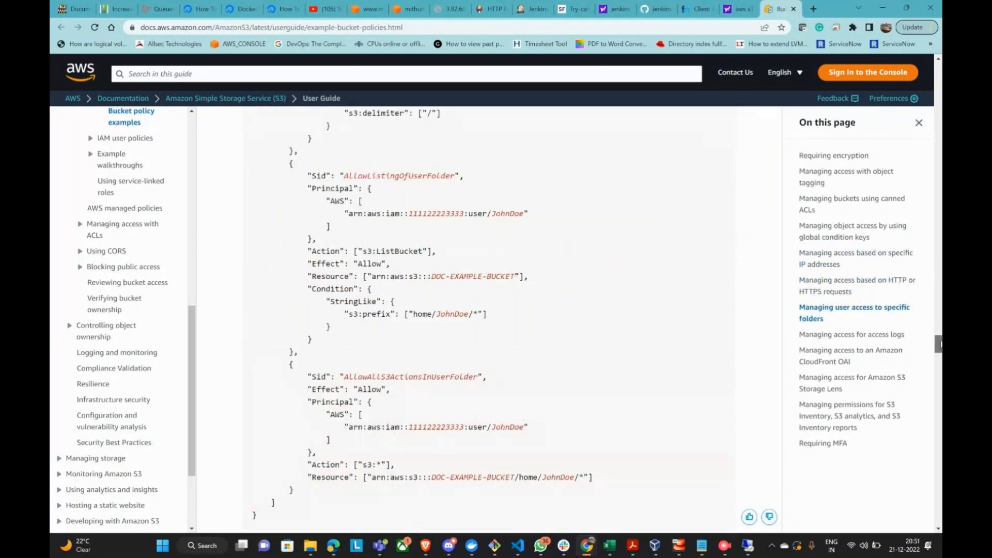
pyautogui.moveTo(938, 344); pyautogui.dragTo(938, 498)
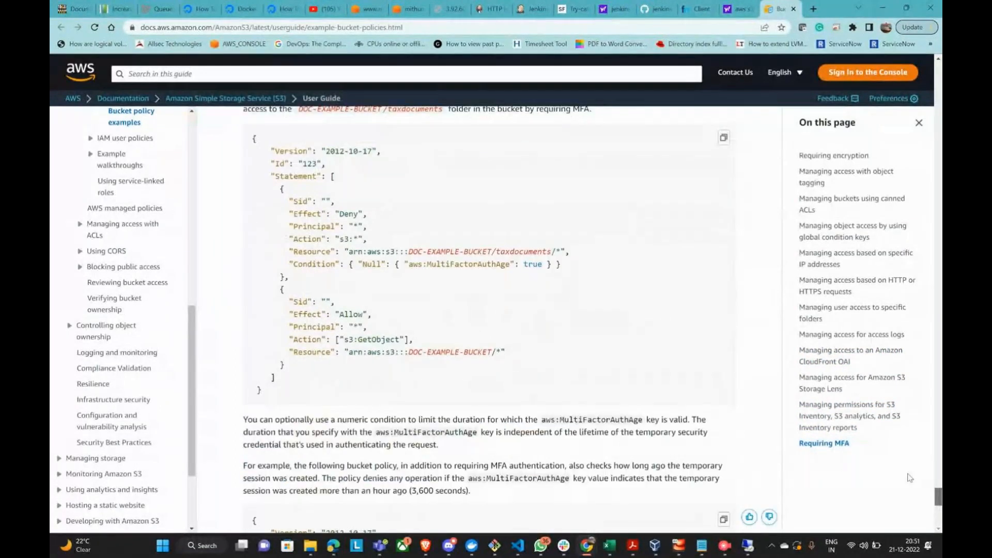
pyautogui.scroll(20, 911, 478)
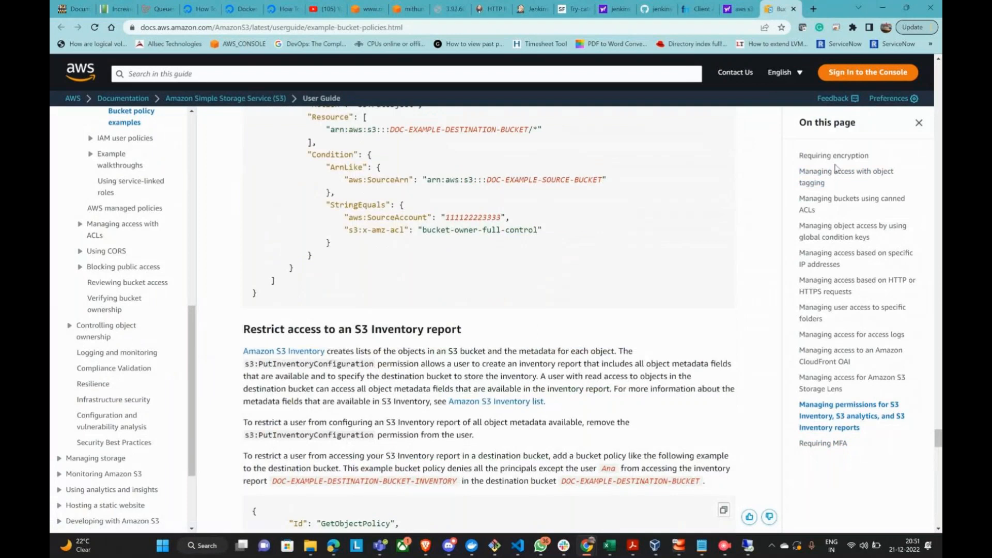
# Jump to the object tagging section, return, then close the examples page
pyautogui.click(836, 171)
pyautogui.scroll(15, 525, 277)
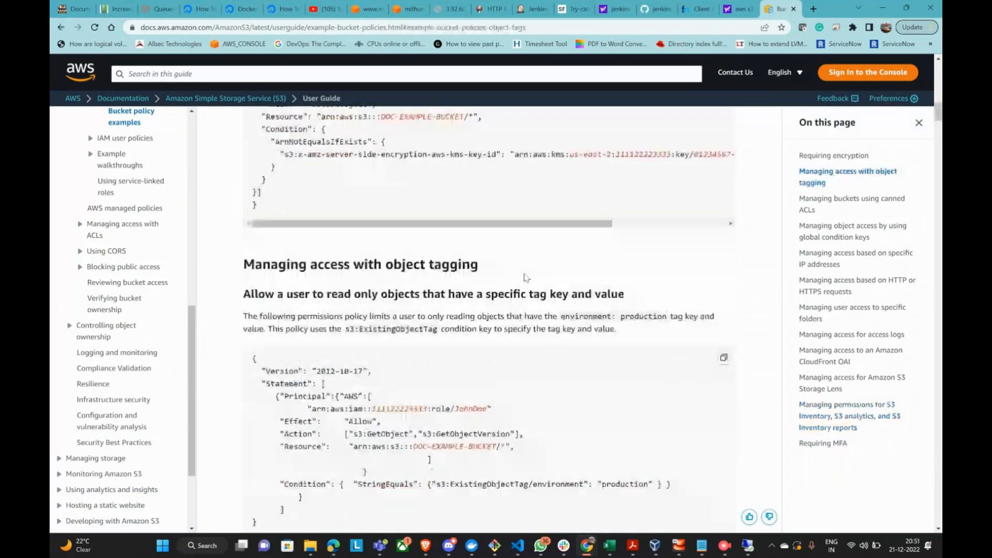
pyautogui.scroll(3, 525, 277)
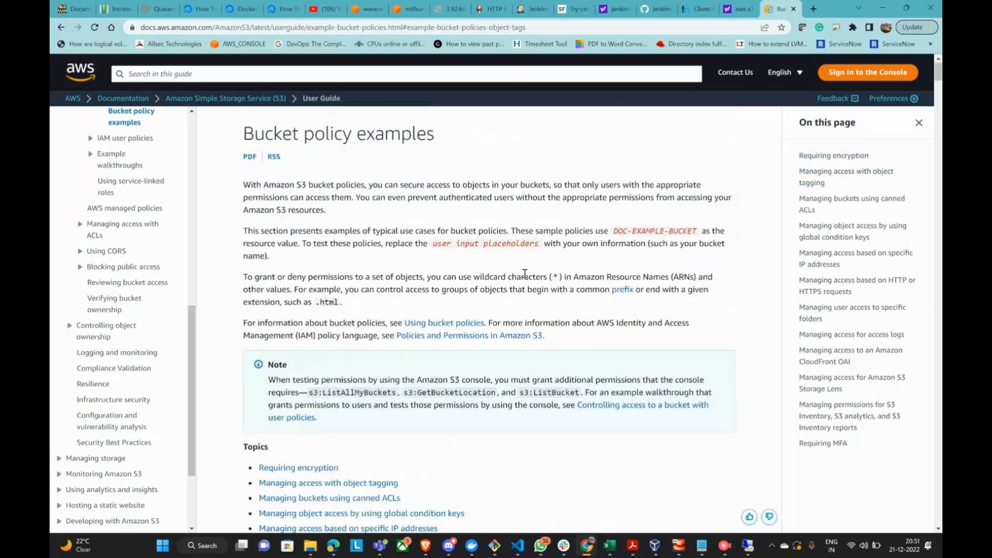
pyautogui.scroll(-5, 525, 274)
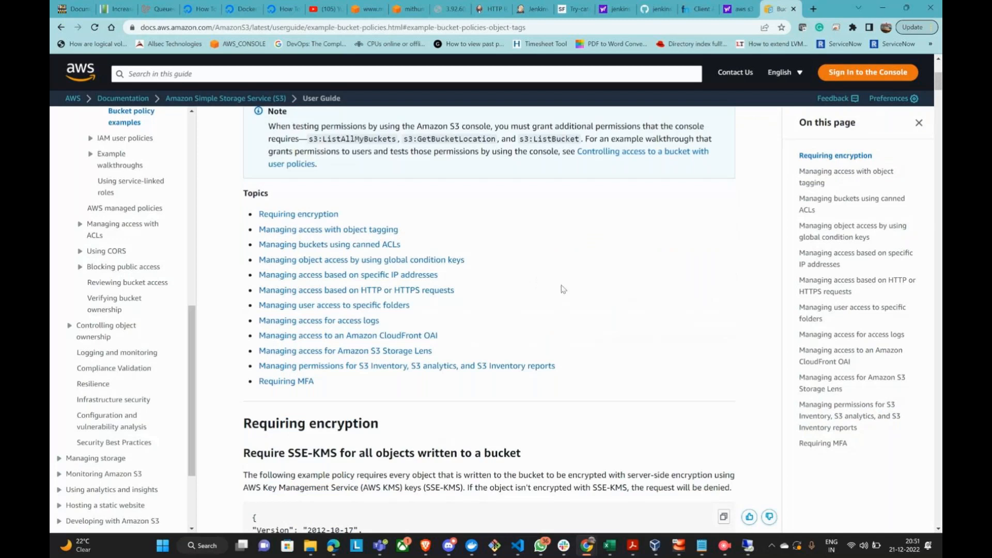
pyautogui.scroll(5, 563, 289)
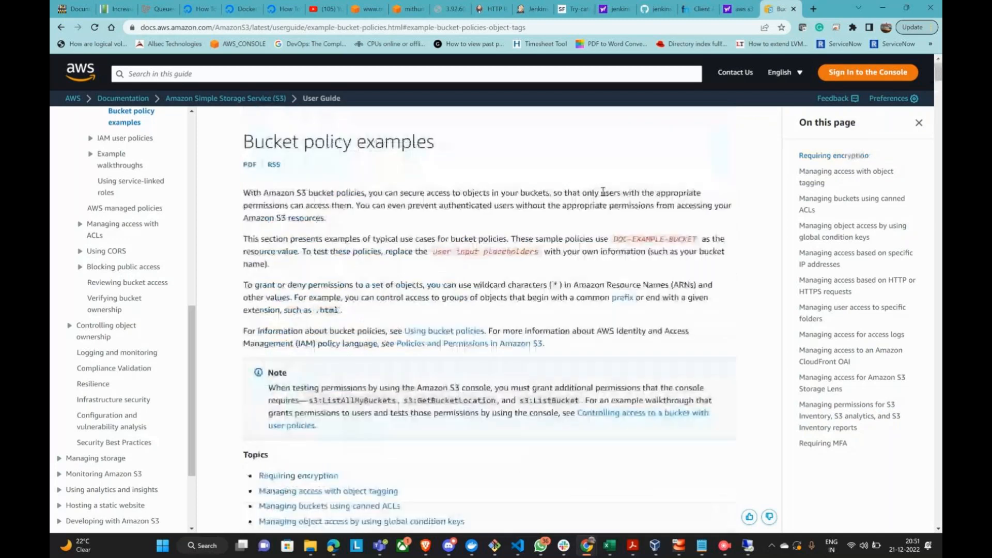
pyautogui.click(60, 28)
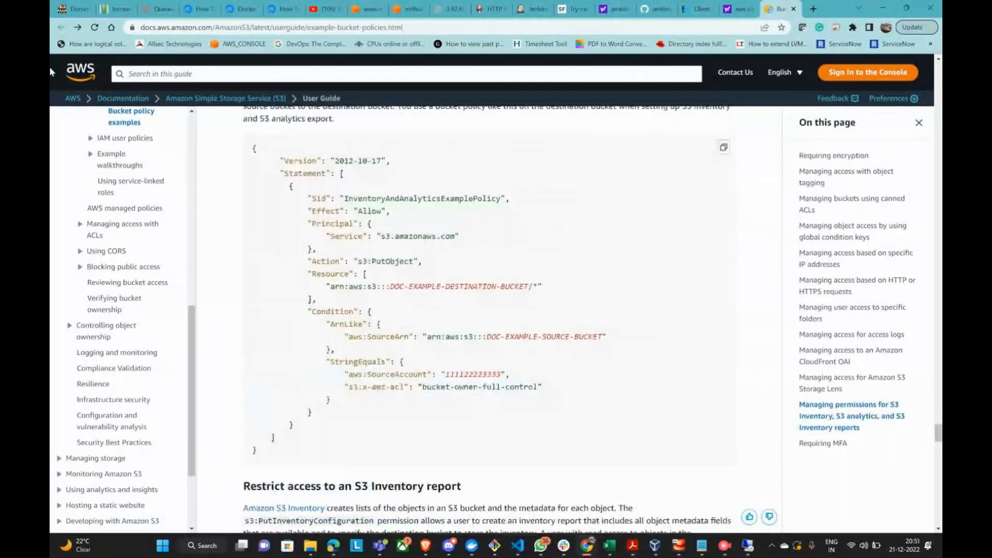
pyautogui.click(794, 8)
pyautogui.scroll(-3, 280, 273)
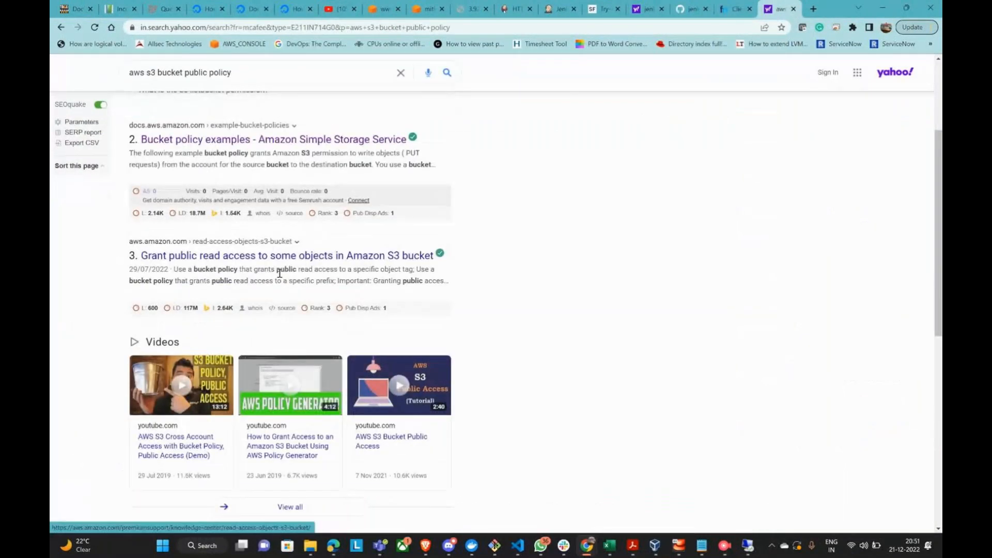
pyautogui.scroll(3, 280, 274)
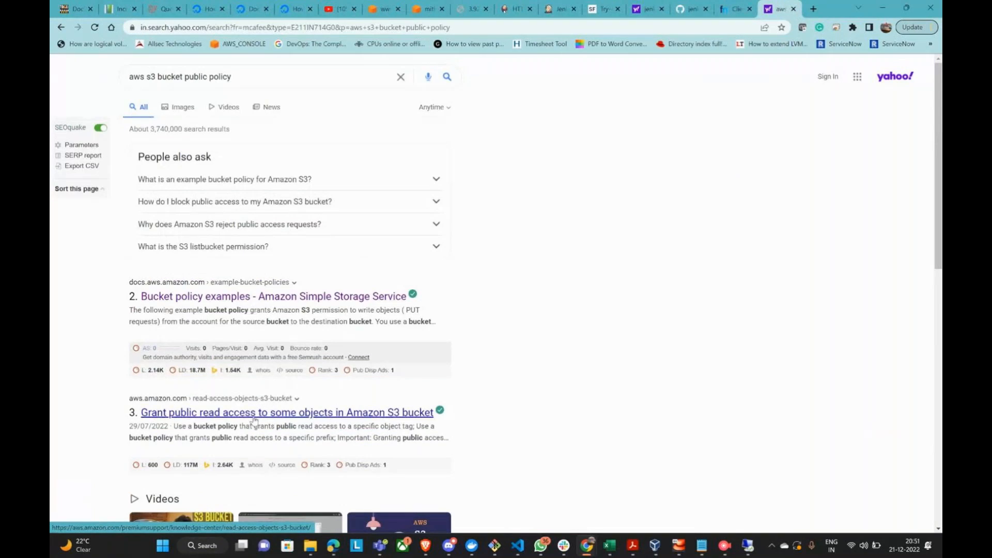
# Reopen the Bucket policy examples result and read further down the example policies
pyautogui.click(310, 296)
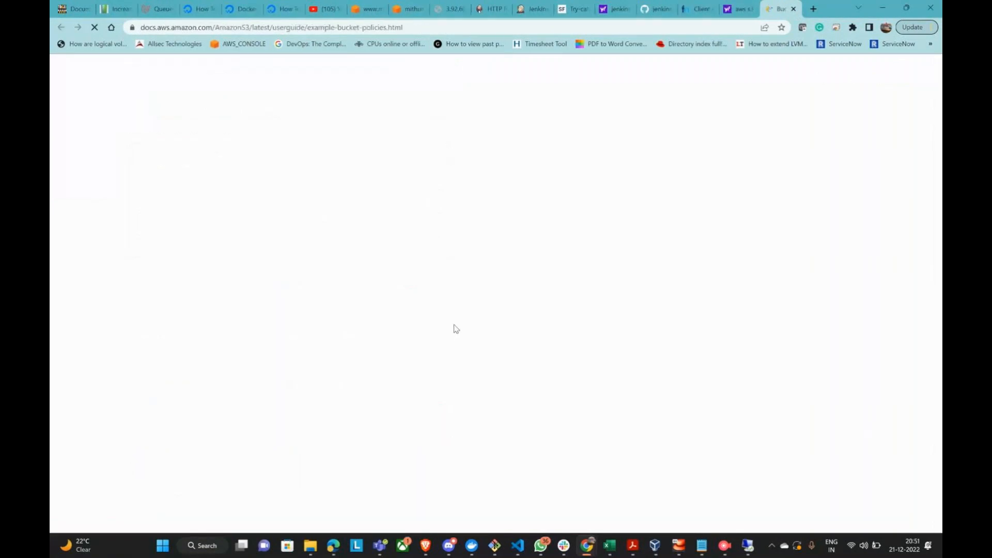
pyautogui.scroll(-3, 455, 325)
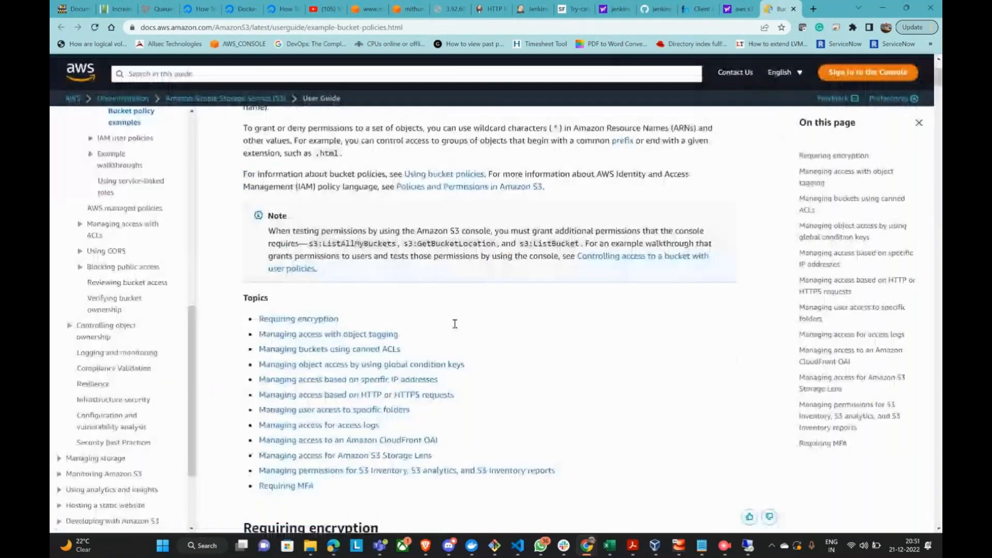
pyautogui.scroll(-9, 455, 324)
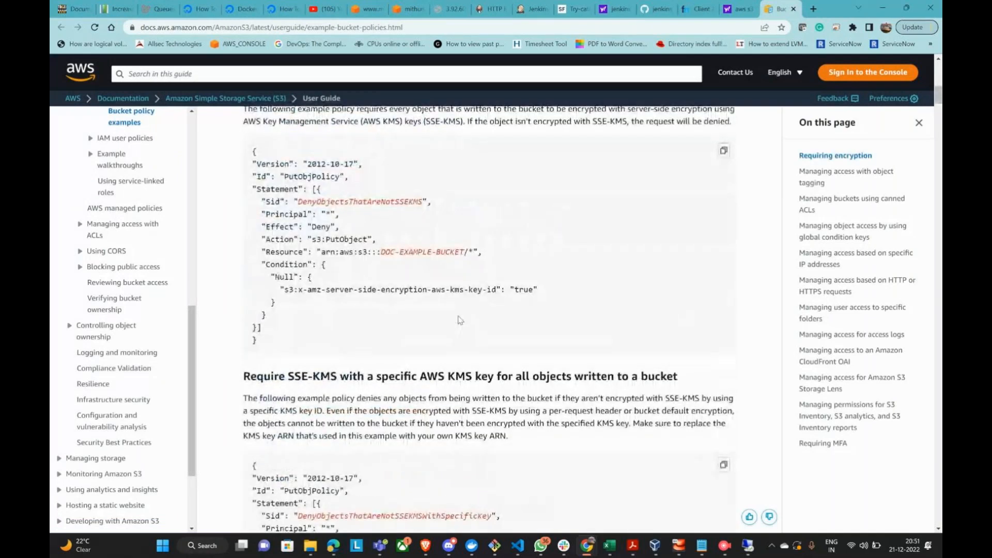
pyautogui.scroll(-8, 460, 321)
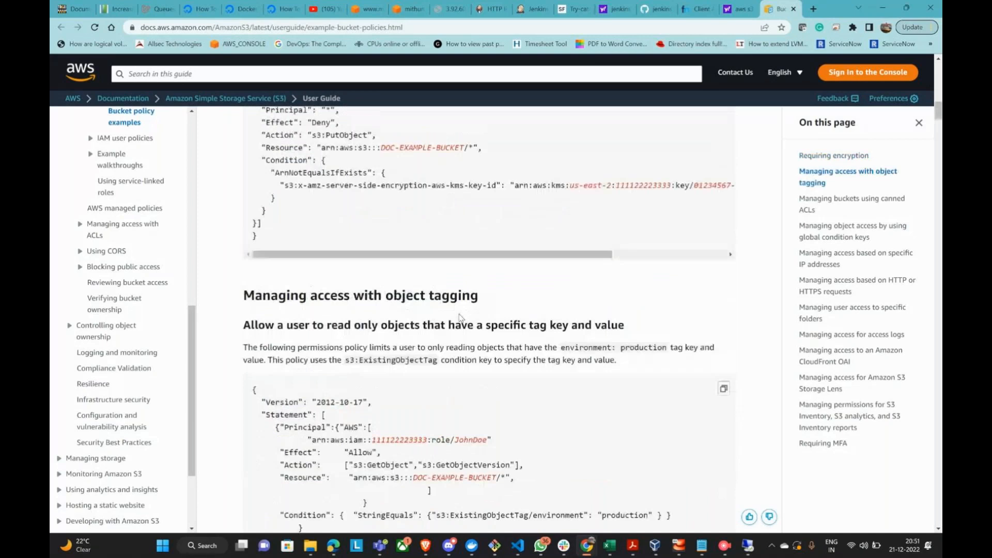
pyautogui.scroll(-9, 459, 317)
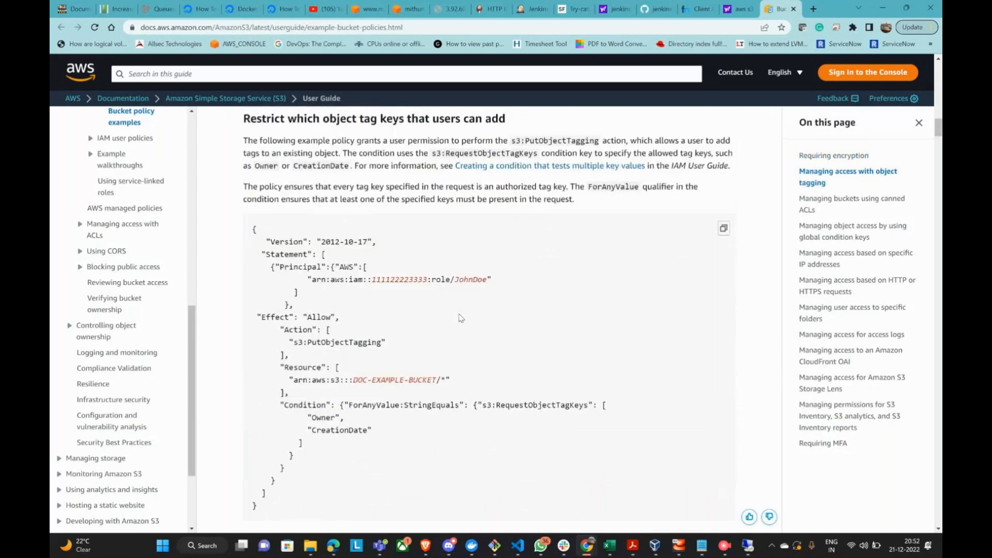
pyautogui.scroll(-10, 461, 318)
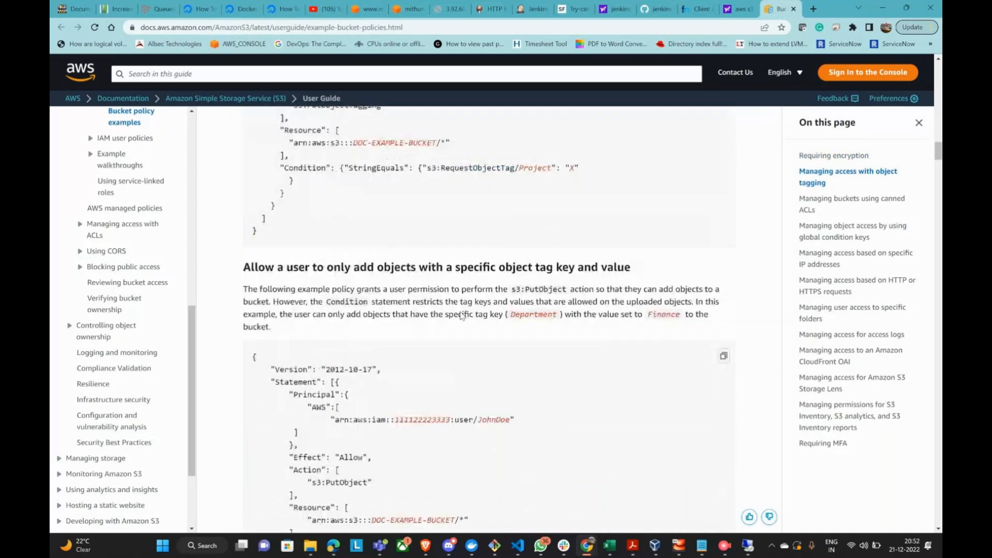
pyautogui.scroll(-8, 461, 312)
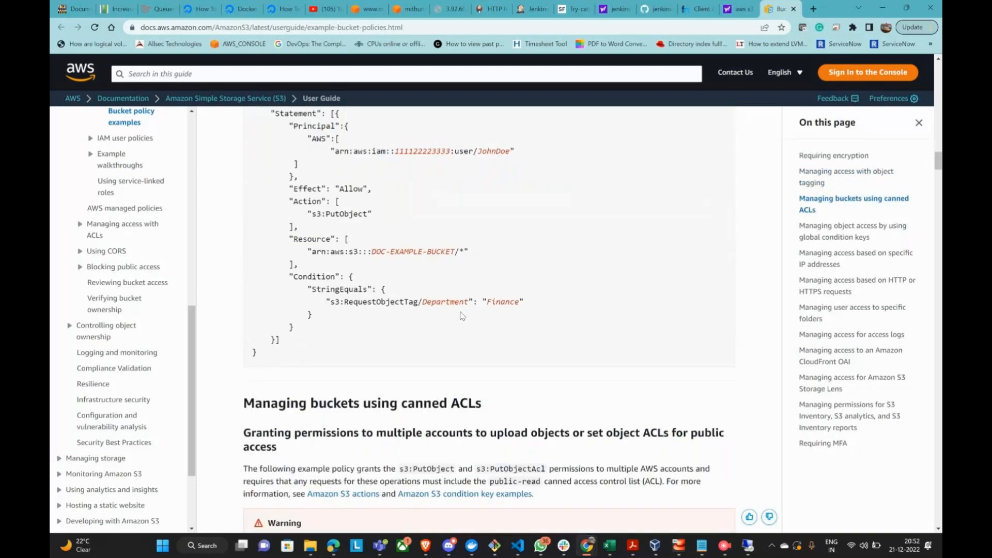
pyautogui.scroll(-15, 461, 315)
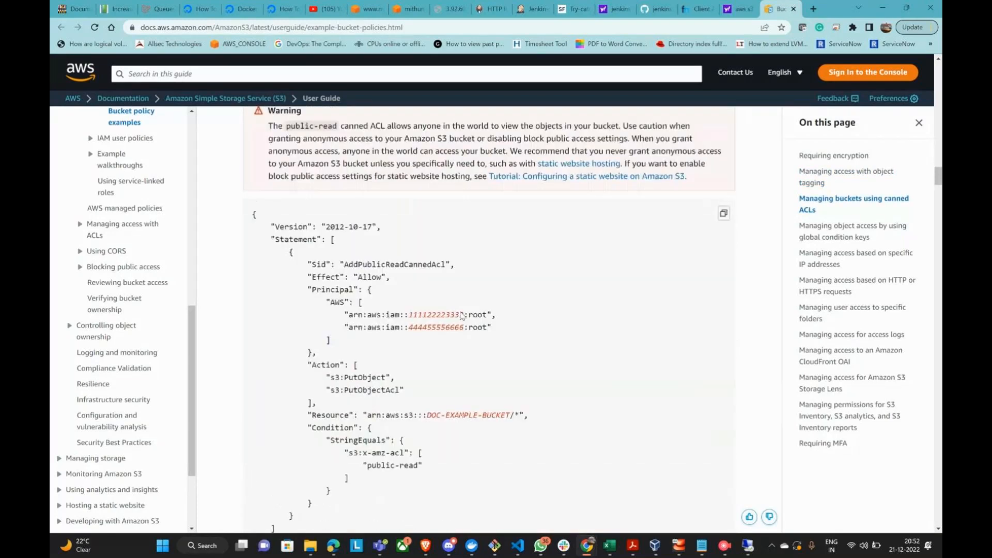
pyautogui.scroll(-3, 461, 314)
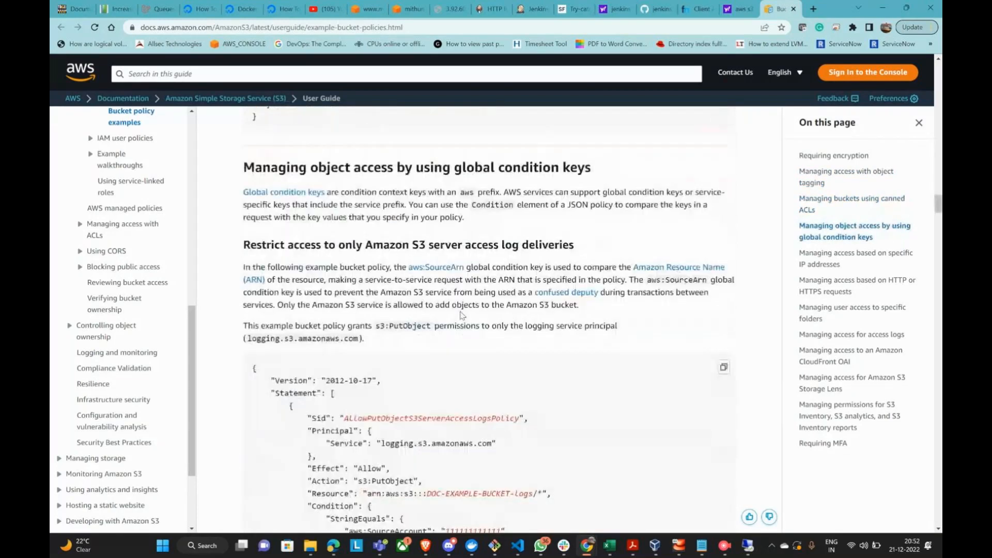
pyautogui.scroll(-15, 462, 315)
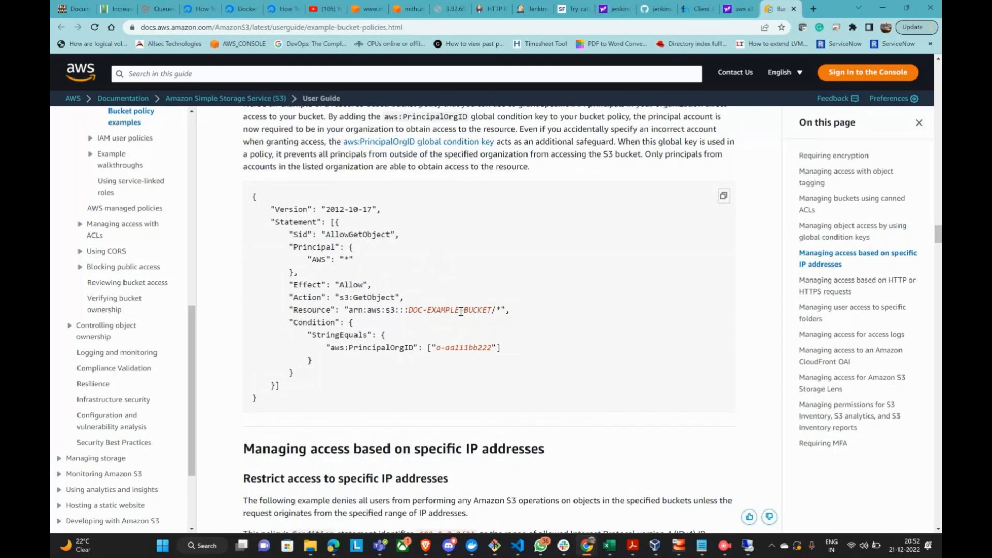
pyautogui.scroll(-5, 462, 312)
pyautogui.scroll(-10, 462, 311)
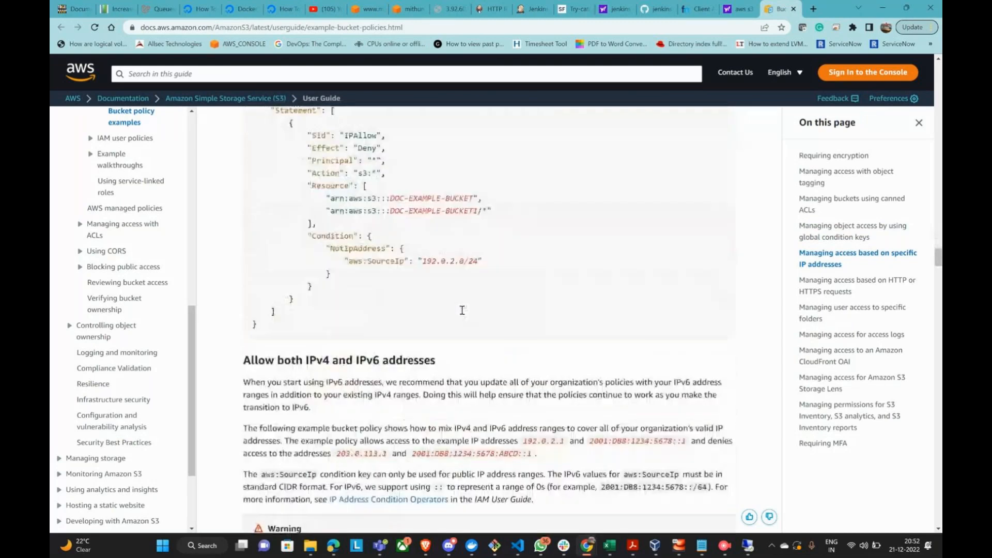
pyautogui.scroll(-8, 463, 312)
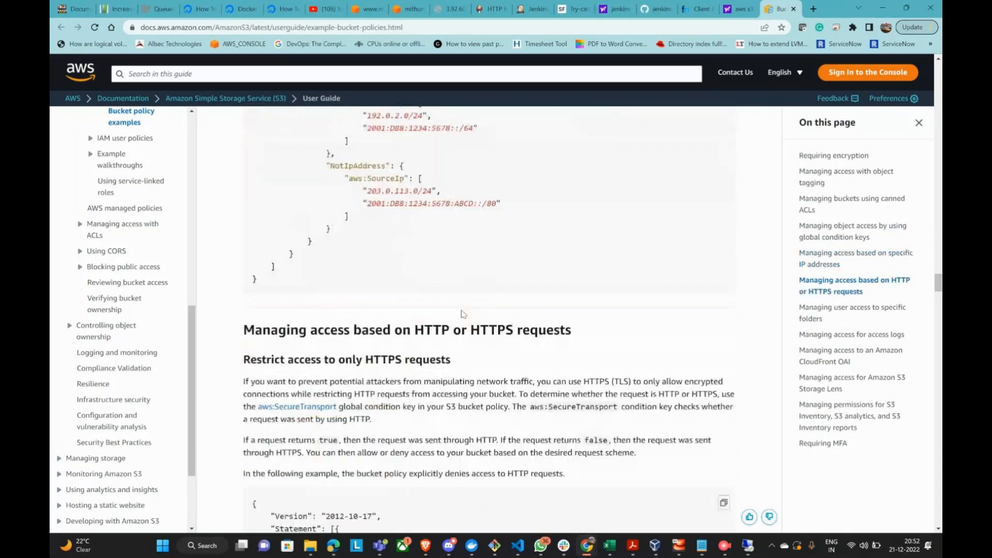
pyautogui.scroll(-15, 462, 314)
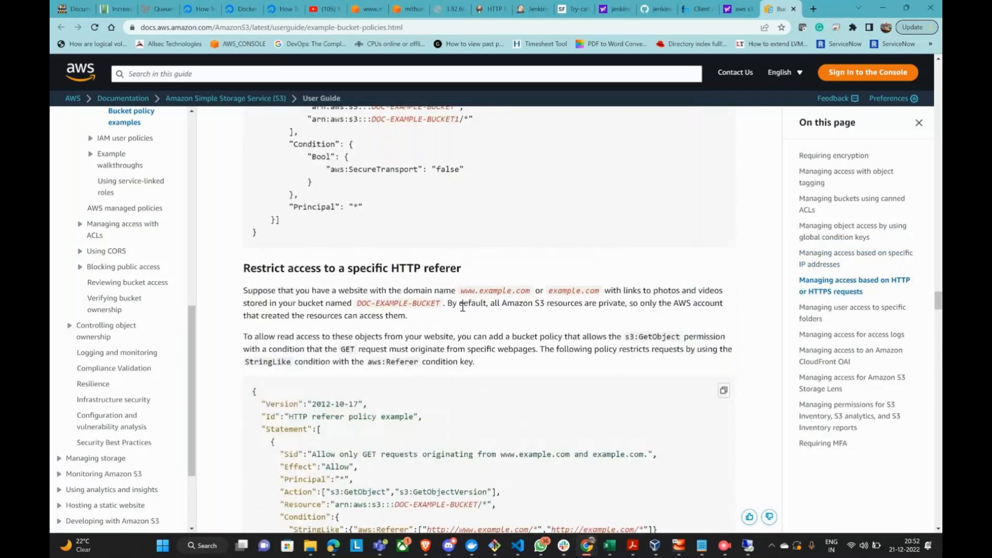
pyautogui.scroll(-5, 462, 307)
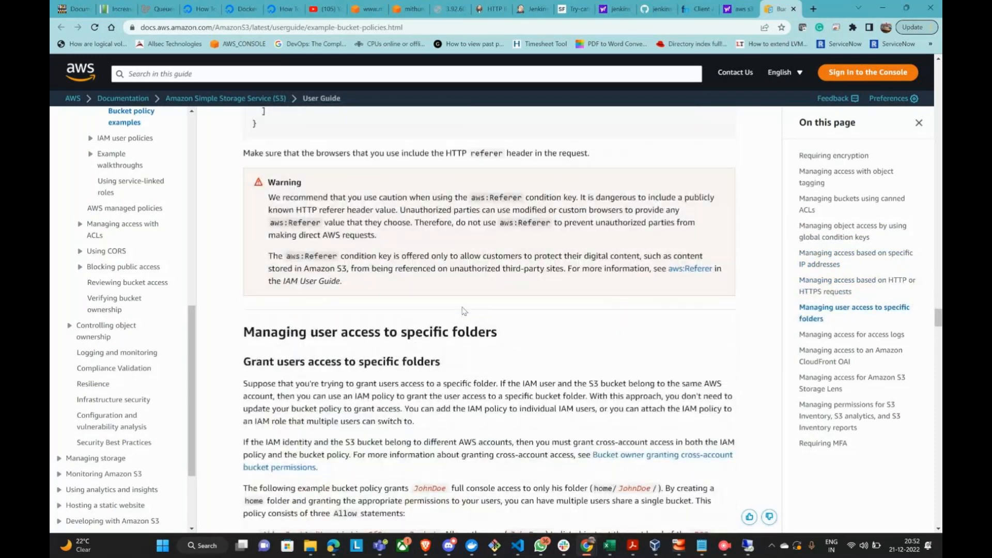
pyautogui.scroll(-15, 464, 311)
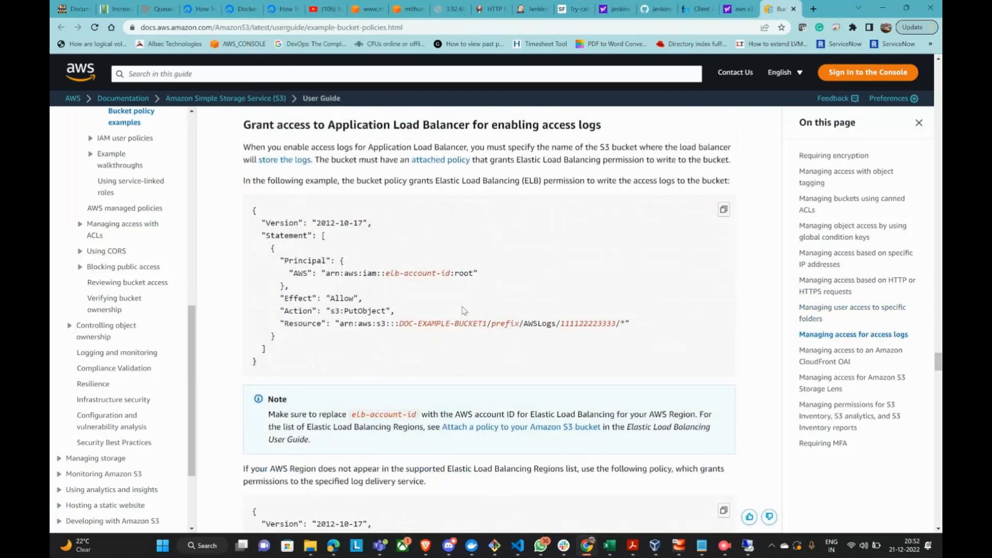
pyautogui.scroll(-15, 462, 311)
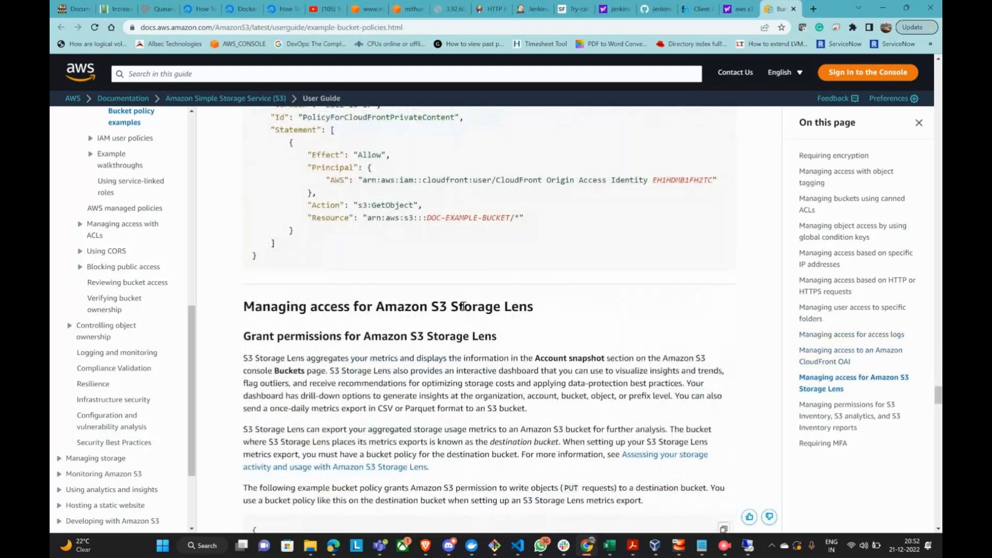
pyautogui.scroll(-10, 464, 307)
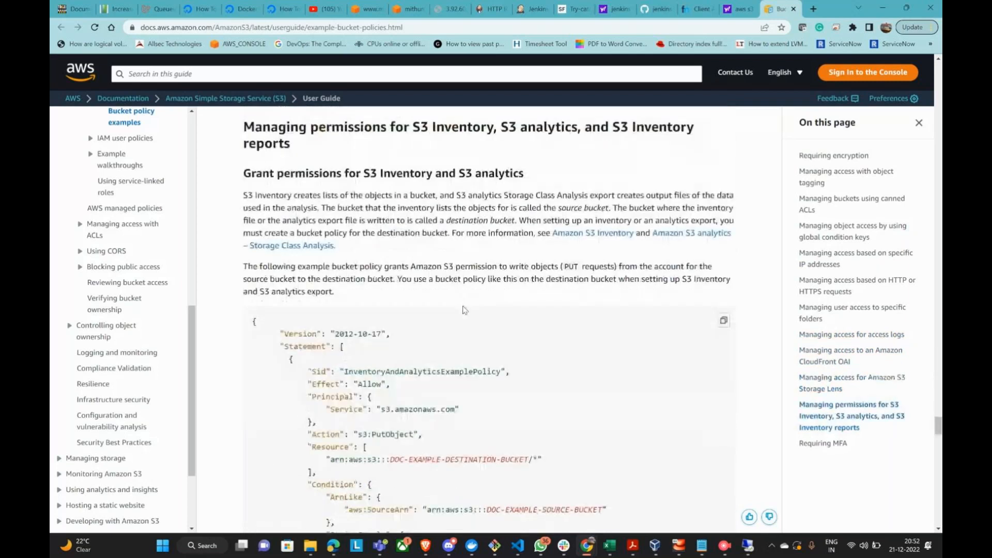
pyautogui.scroll(-9, 464, 307)
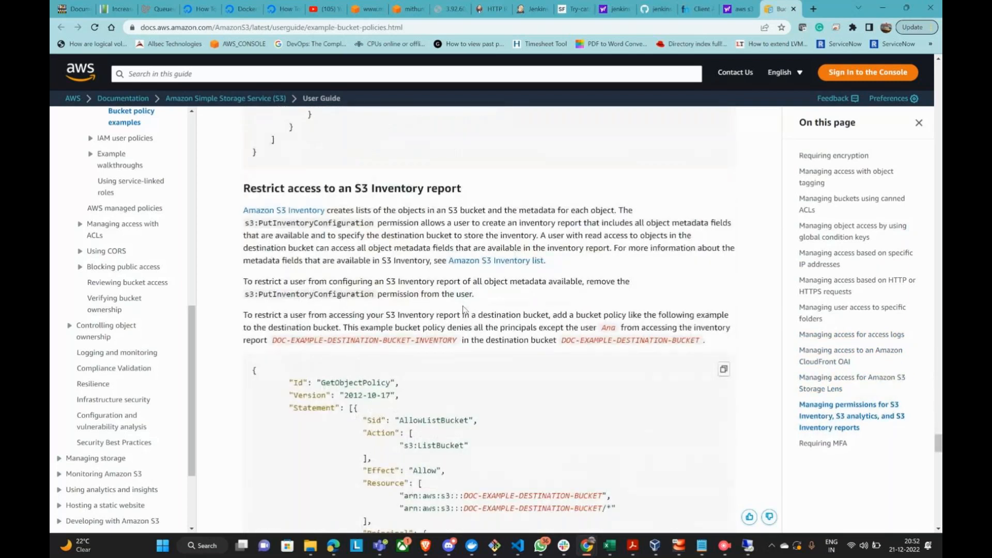
pyautogui.scroll(-1, 464, 309)
pyautogui.scroll(-10, 464, 309)
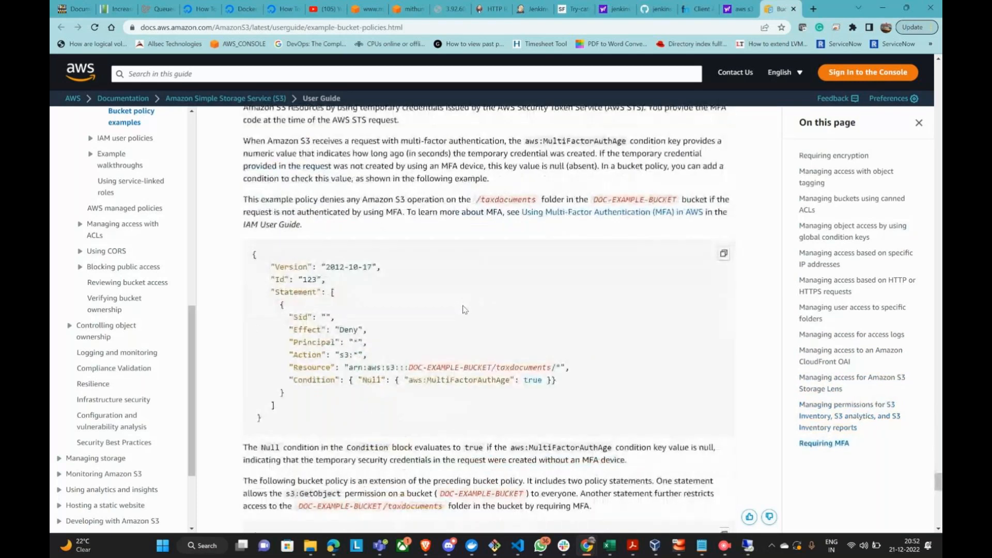
pyautogui.scroll(-5, 465, 310)
pyautogui.scroll(-15, 464, 309)
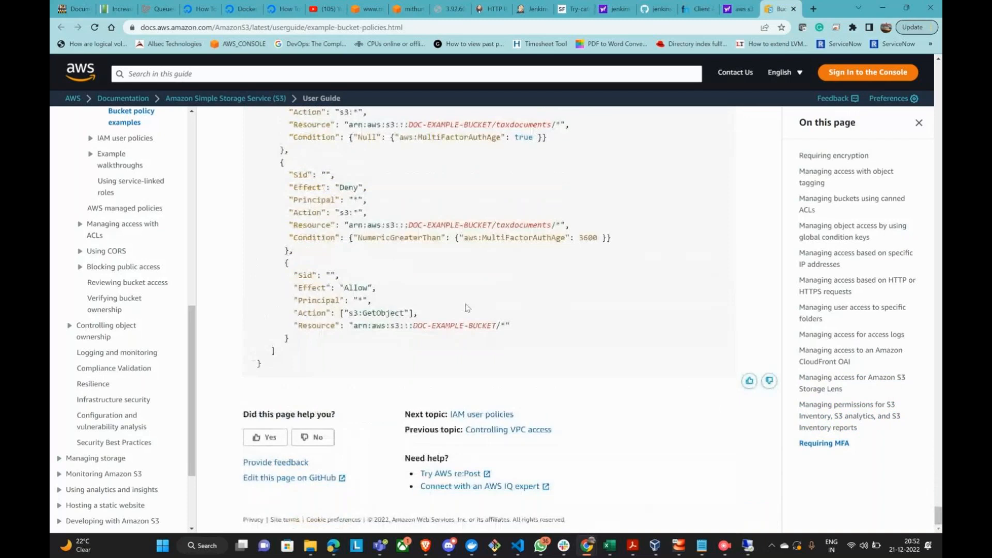
pyautogui.scroll(3, 130, 188)
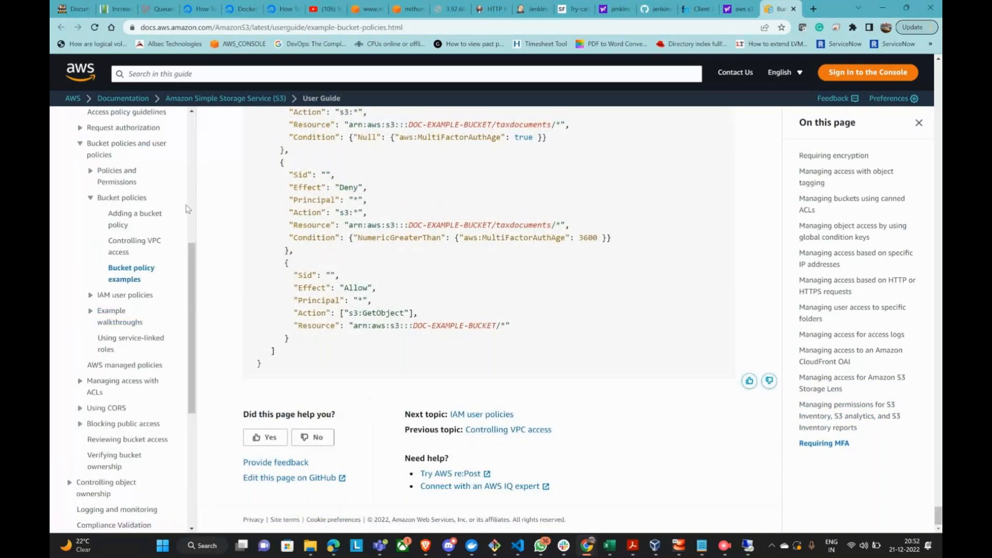
# Browse the Bucket policies and user policies and Using bucket policies pages, then return to the search results
pyautogui.click(90, 171)
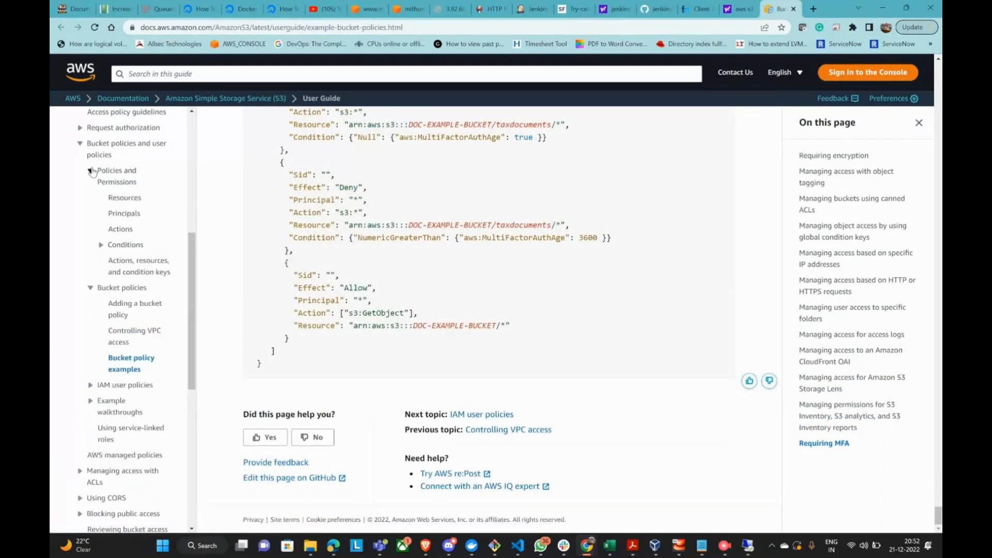
pyautogui.click(129, 152)
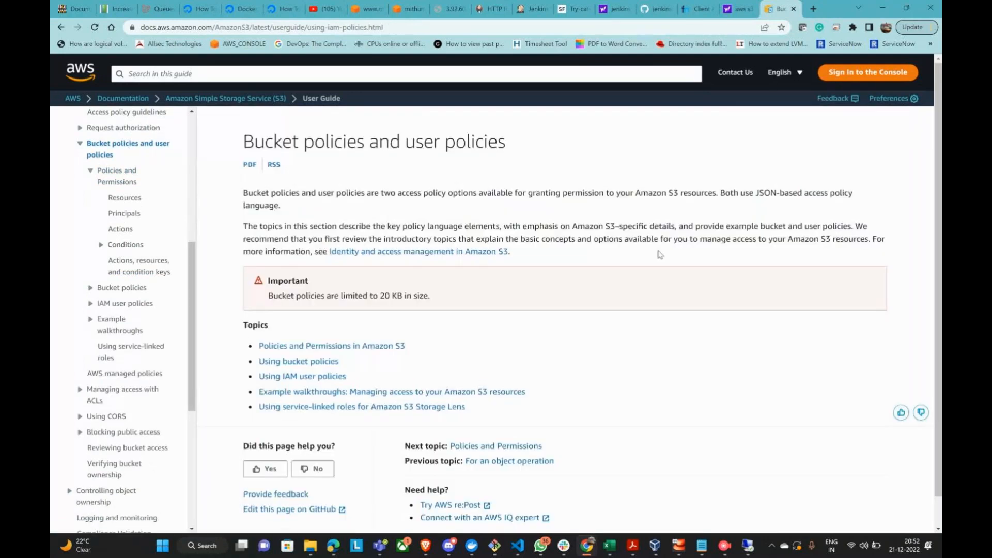
pyautogui.scroll(-1, 660, 254)
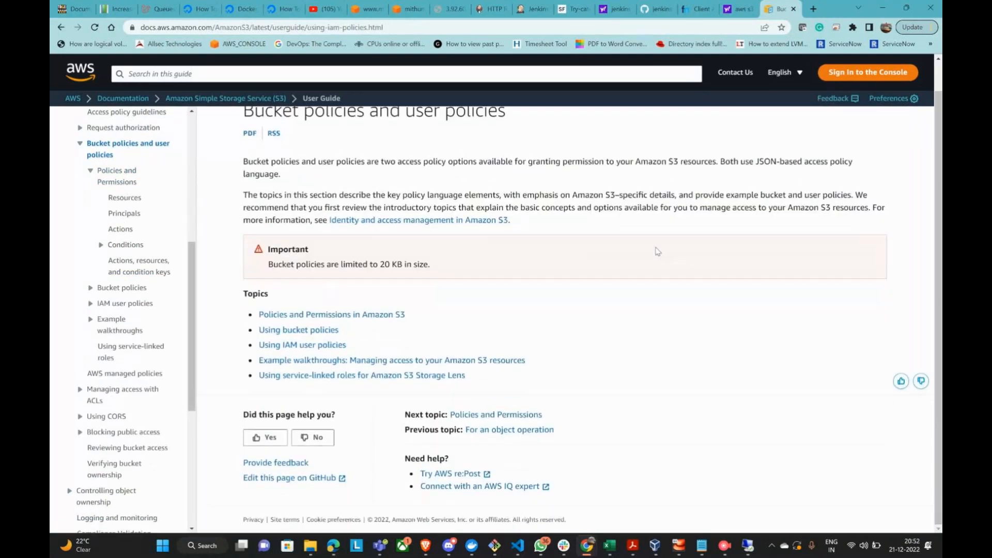
pyautogui.click(316, 331)
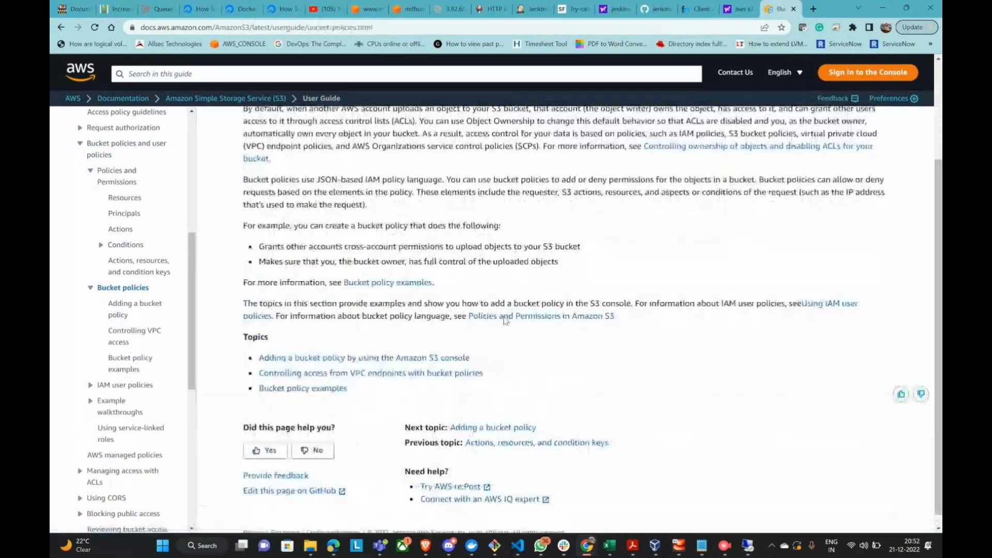
pyautogui.click(58, 29)
pyautogui.click(59, 28)
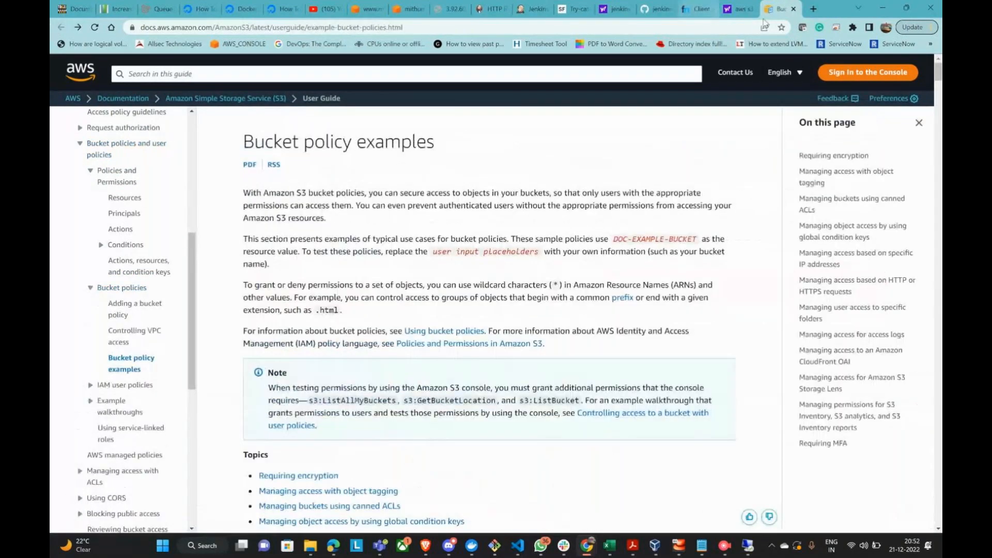
pyautogui.click(59, 28)
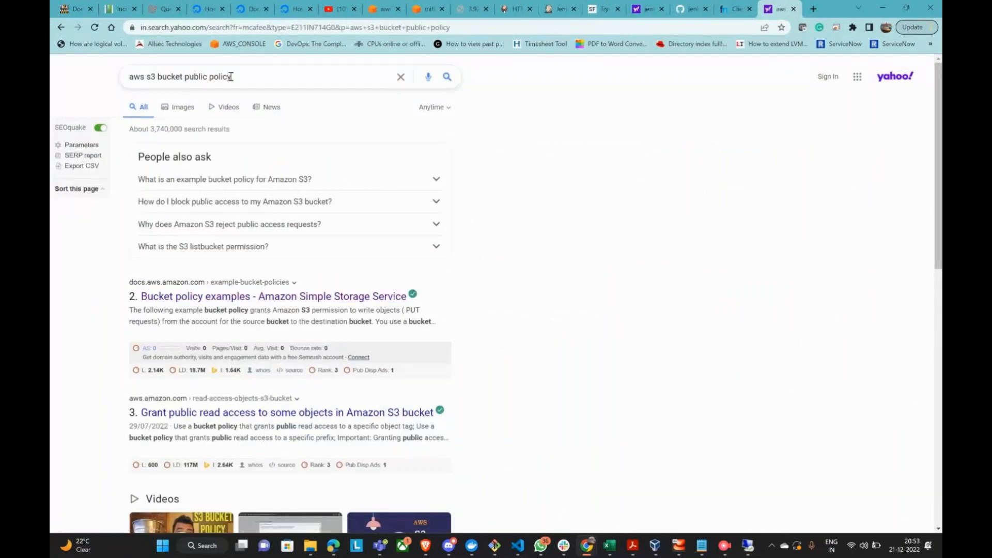
pyautogui.scroll(-1, 328, 211)
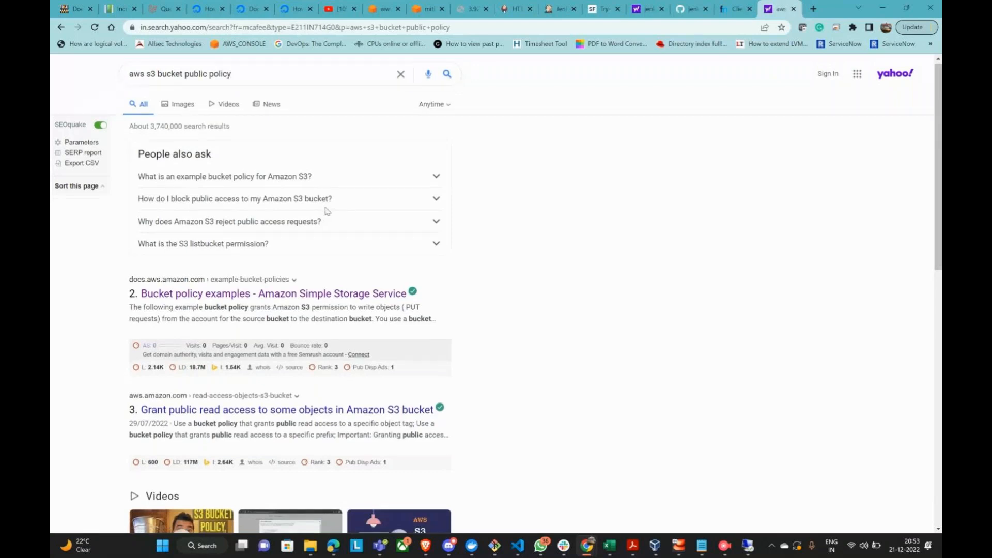
pyautogui.scroll(-8, 328, 211)
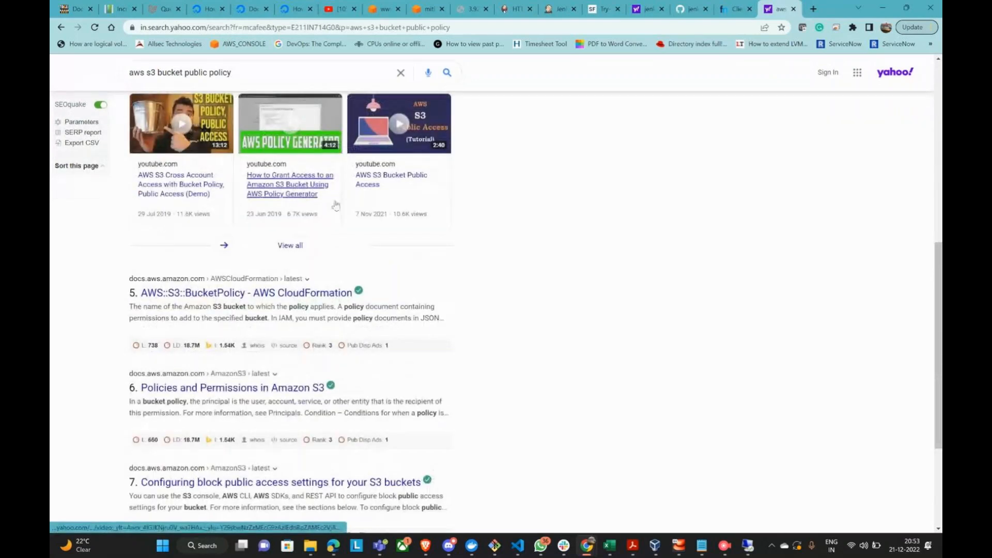
pyautogui.scroll(-3, 336, 206)
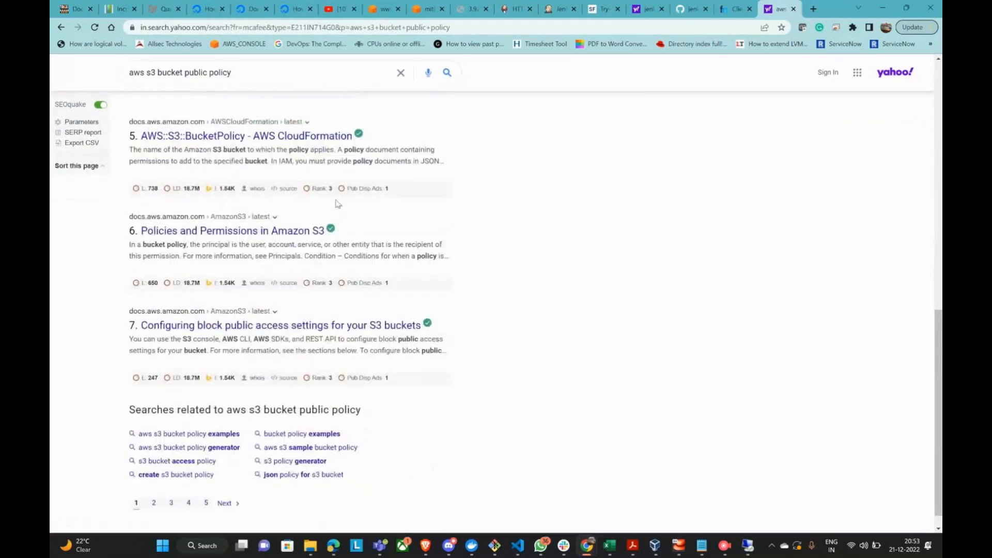
pyautogui.click(314, 326)
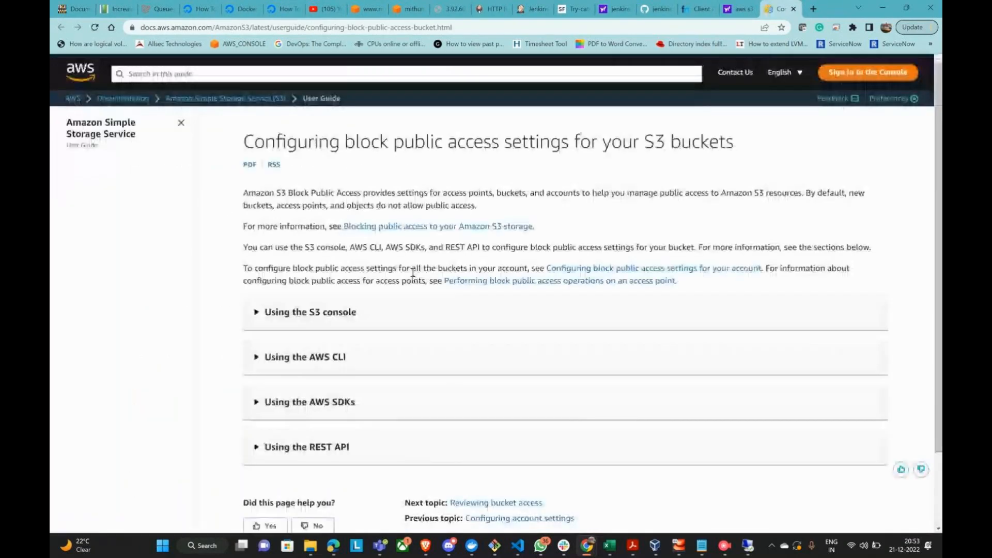
pyautogui.click(402, 321)
pyautogui.scroll(-10, 404, 321)
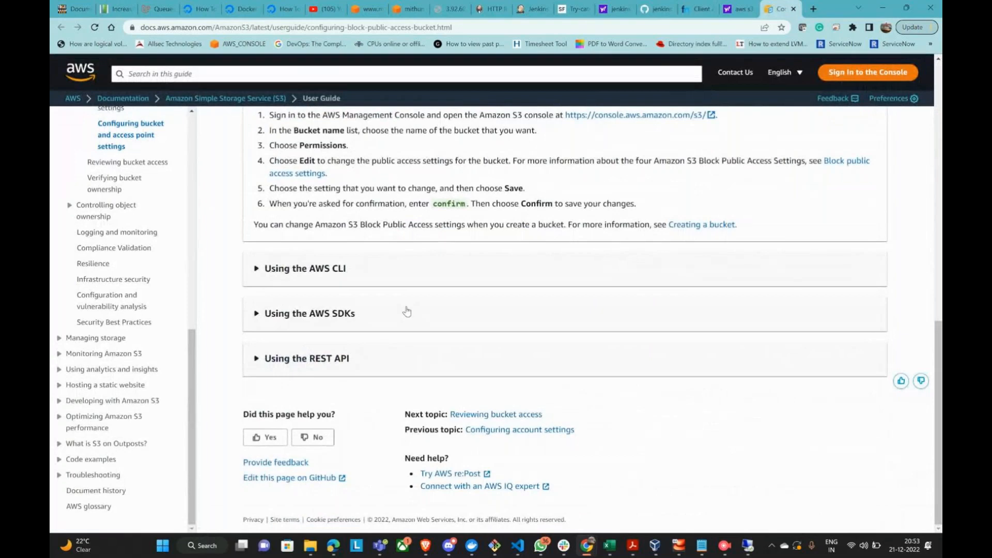
pyautogui.click(386, 285)
pyautogui.scroll(10, 392, 289)
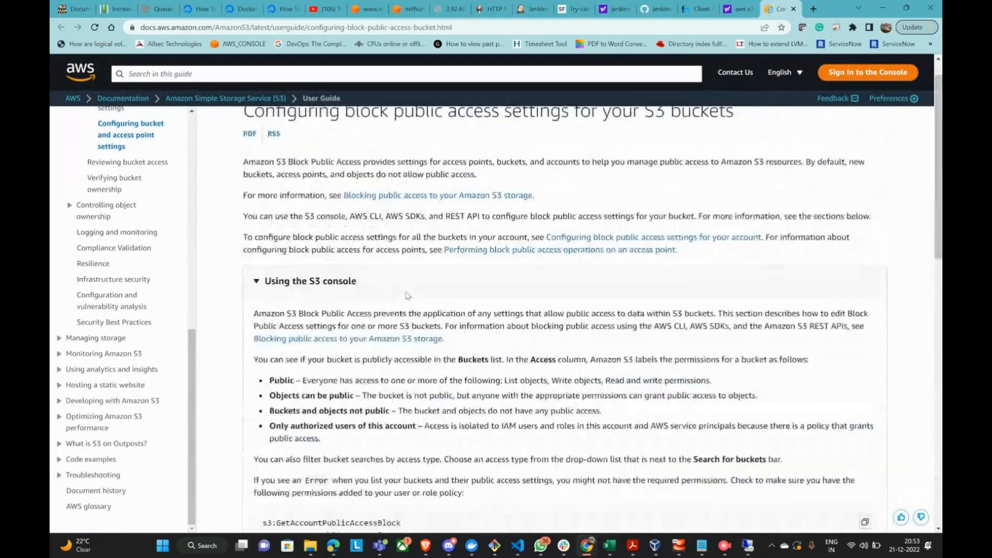
pyautogui.scroll(1, 405, 294)
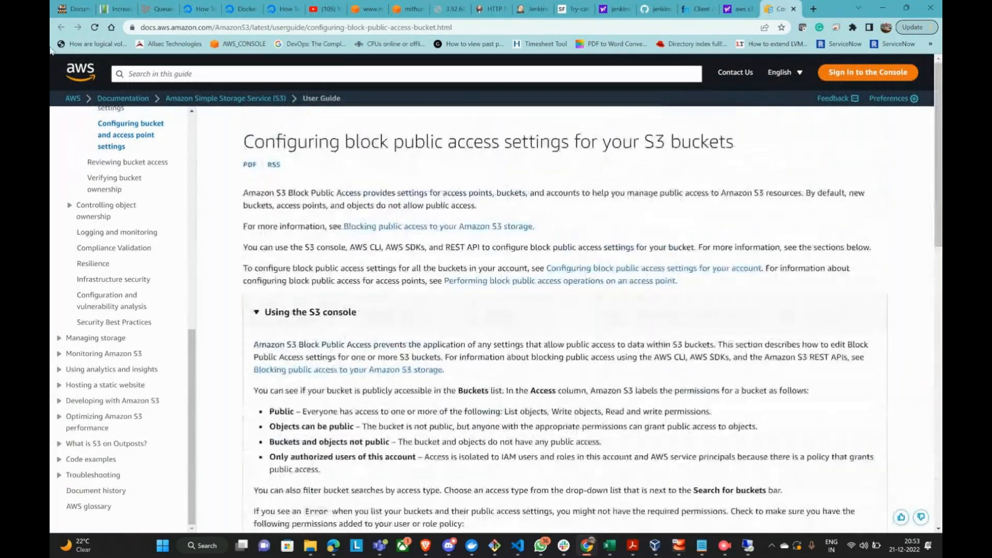
pyautogui.click(794, 9)
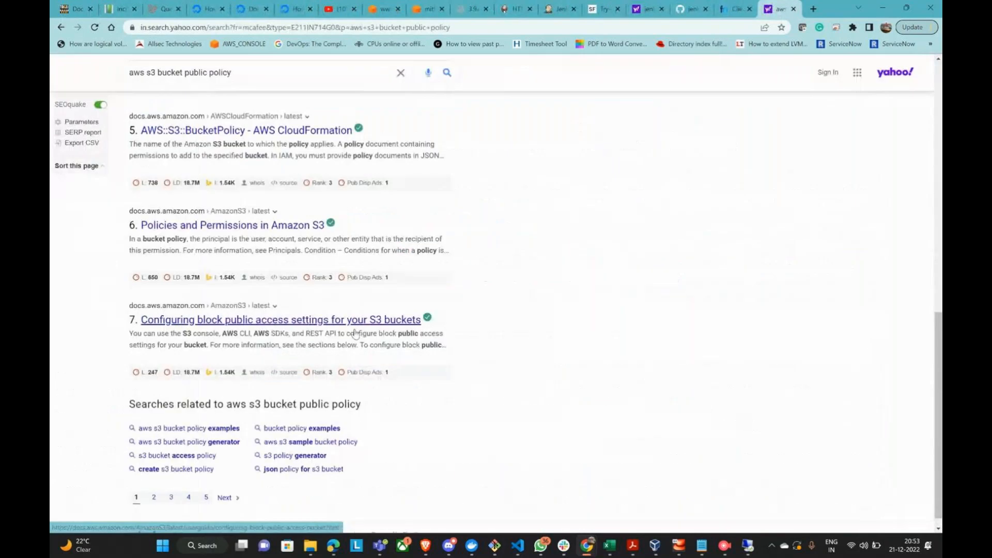
pyautogui.click(201, 414)
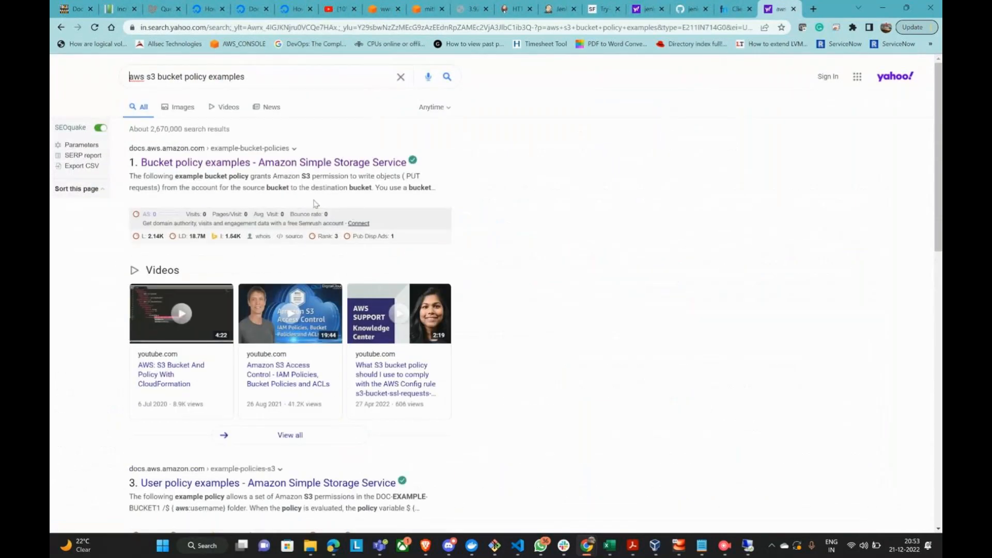
pyautogui.scroll(-1, 341, 269)
pyautogui.scroll(-2, 346, 273)
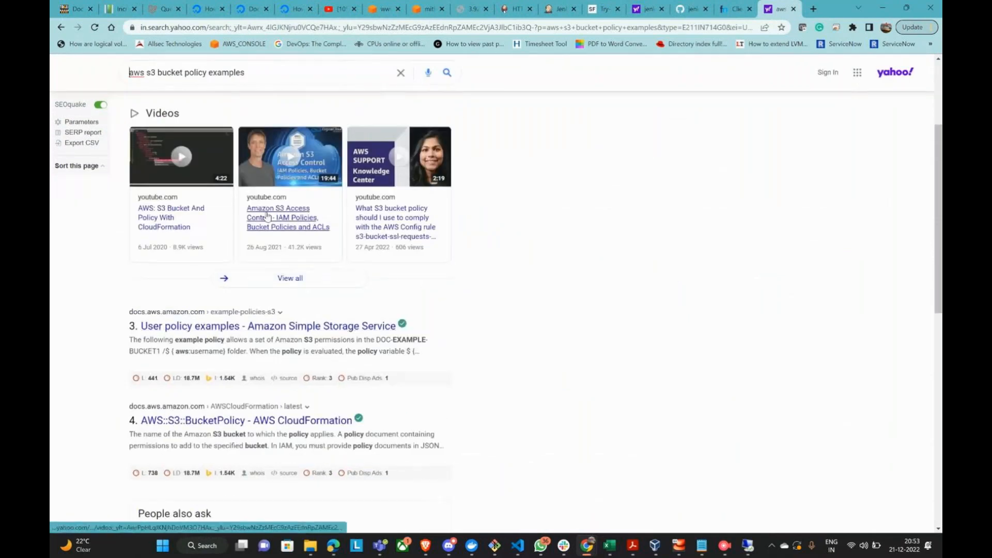
pyautogui.scroll(3, 268, 212)
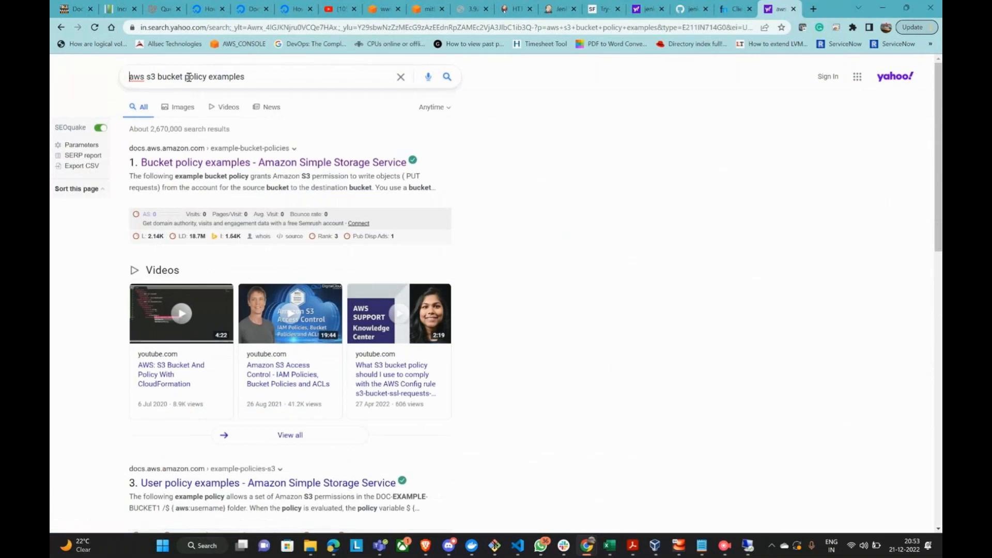
pyautogui.moveTo(185, 77); pyautogui.dragTo(216, 83)
pyautogui.click(215, 81)
pyautogui.doubleClick(236, 77)
pyautogui.press('BackSpace')
pyautogui.press('BackSpace')
pyautogui.press('BackSpace')
pyautogui.press('BackSpace')
pyautogui.press('BackSpace')
pyautogui.press('BackSpace')
pyautogui.press('BackSpace')
pyautogui.write('ublic p')
pyautogui.press('Down')
pyautogui.press('Return')
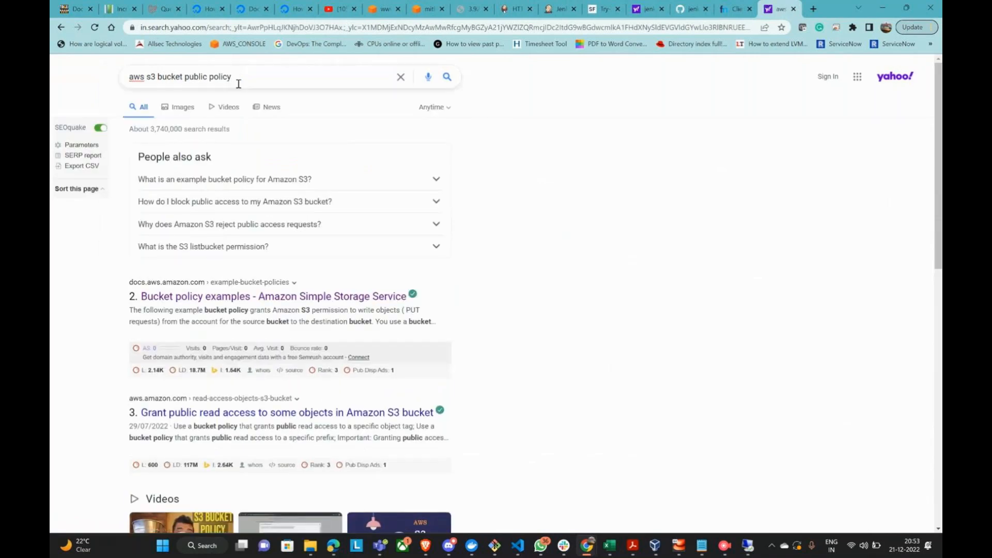
pyautogui.scroll(-2, 304, 219)
# Copy the tag-based public-read policy JSON from the re:Post article into the bucket policy editor
pyautogui.click(331, 308)
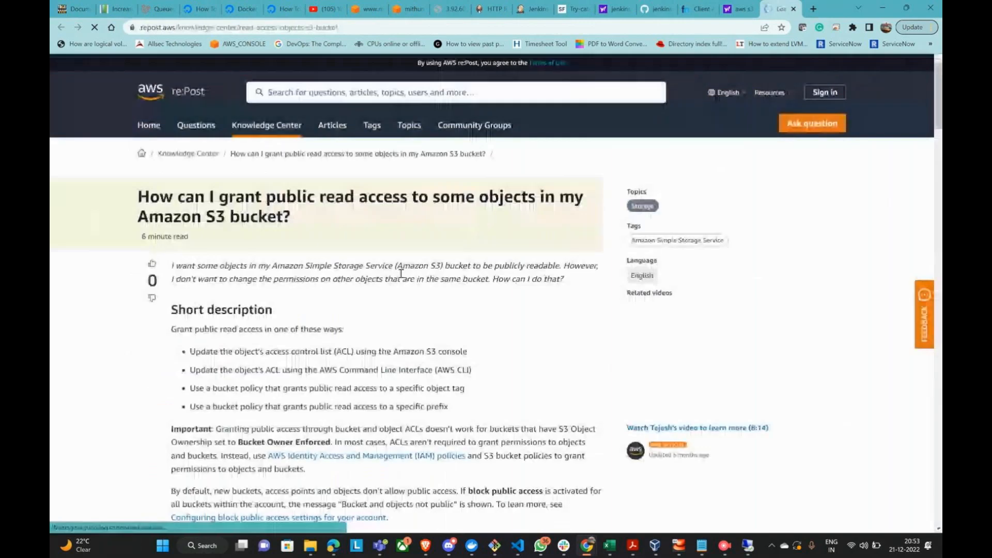
pyautogui.scroll(-20, 401, 274)
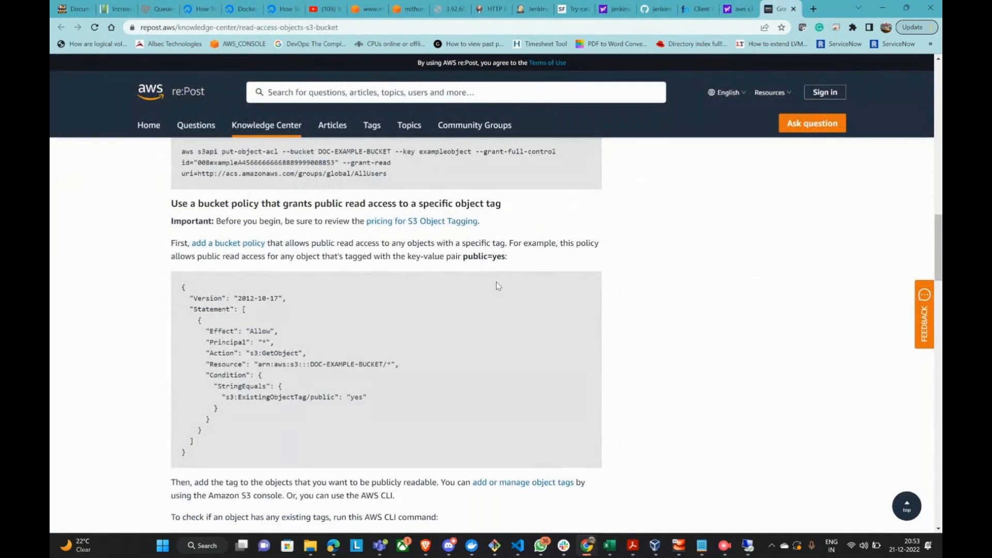
pyautogui.moveTo(181, 285); pyautogui.dragTo(195, 443)
pyautogui.rightClick(233, 372)
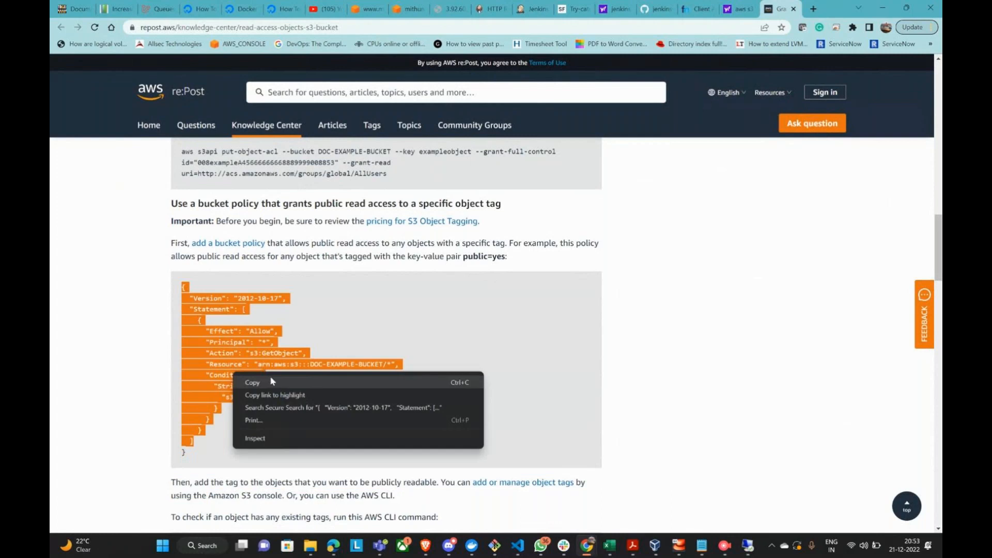
pyautogui.click(273, 381)
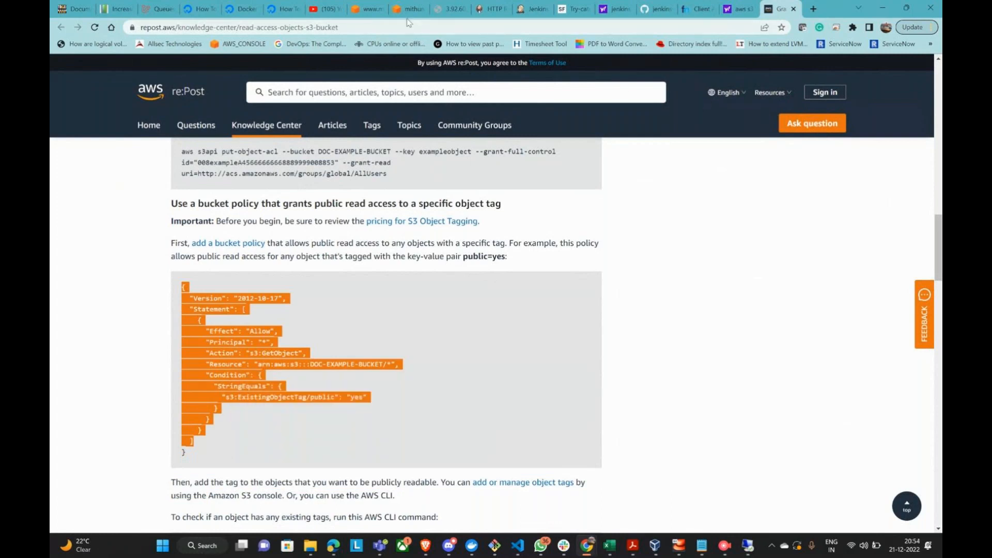
pyautogui.click(368, 9)
pyautogui.click(328, 285)
pyautogui.hotkey('ctrl', 'v')
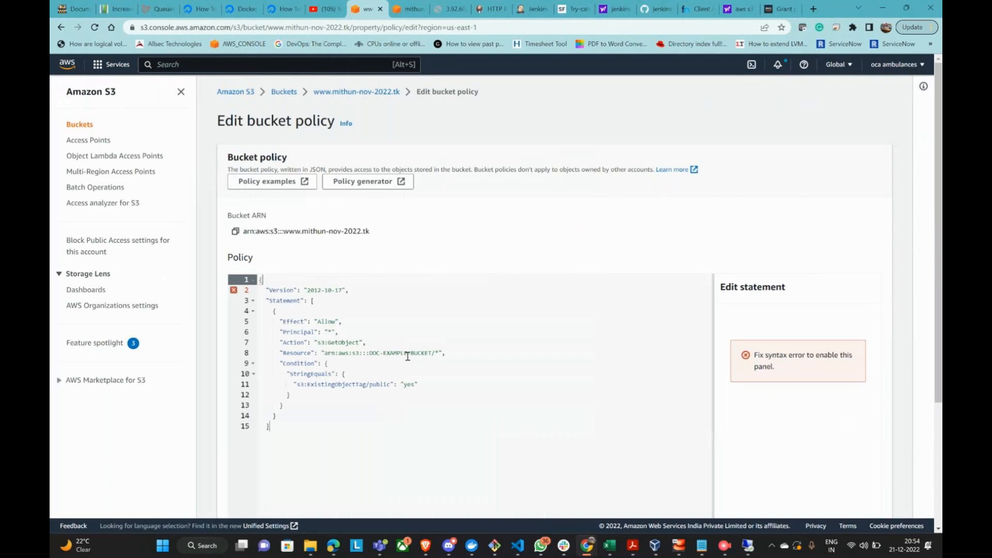
# Add a missing closing brace on a new line at the end of the pasted policy
pyautogui.click(779, 9)
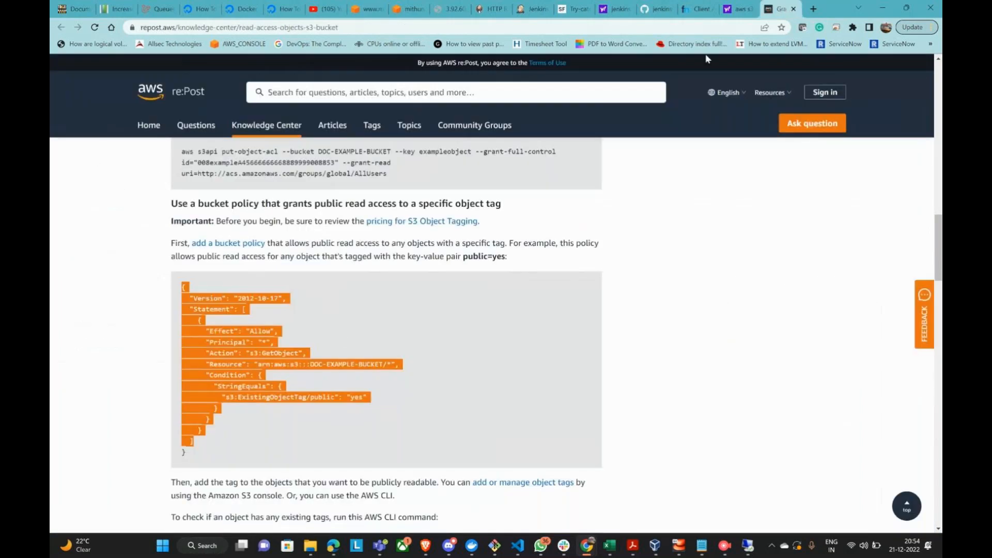
pyautogui.click(365, 9)
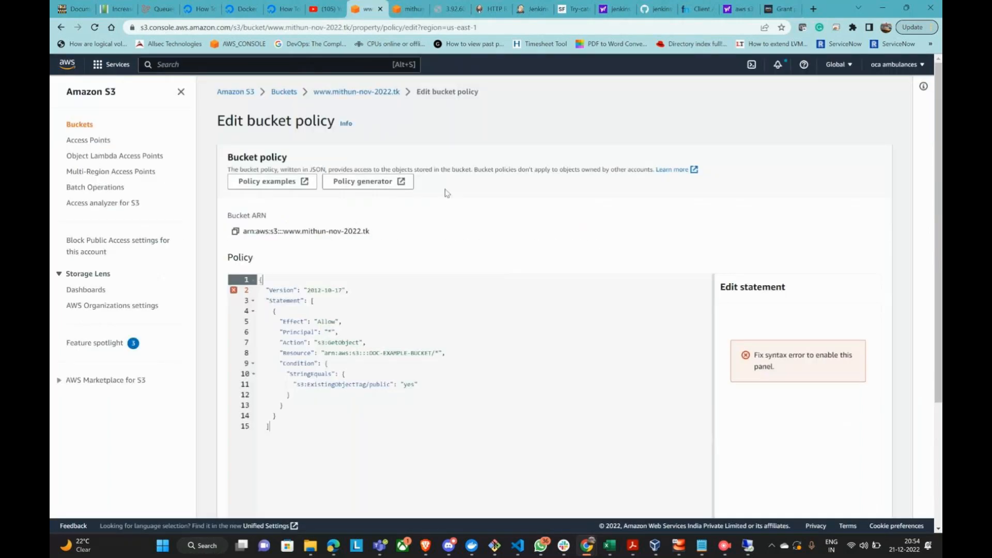
pyautogui.press('Return')
pyautogui.write('}')
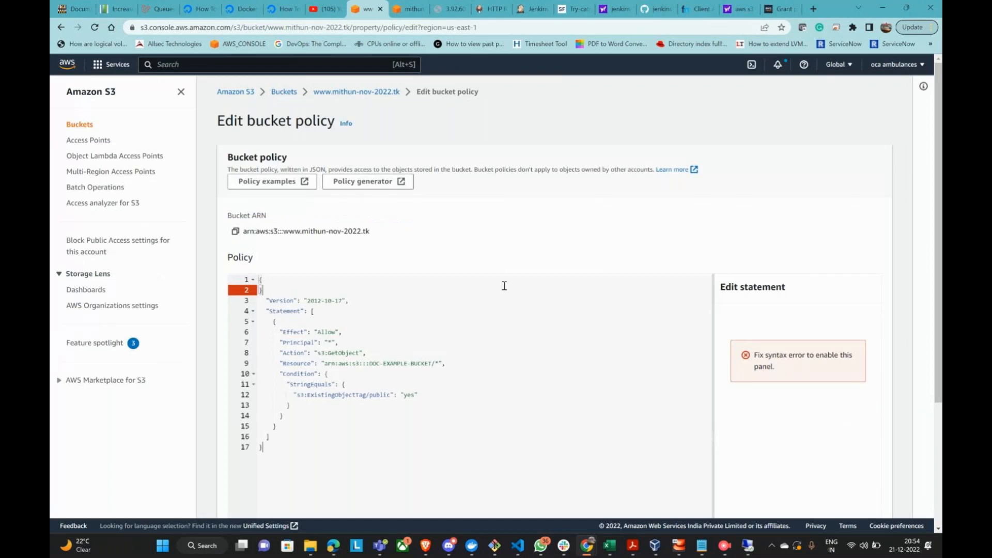
pyautogui.press('Up')
pyautogui.press('Up')
pyautogui.press('Up')
pyautogui.press('Up')
pyautogui.press('Up')
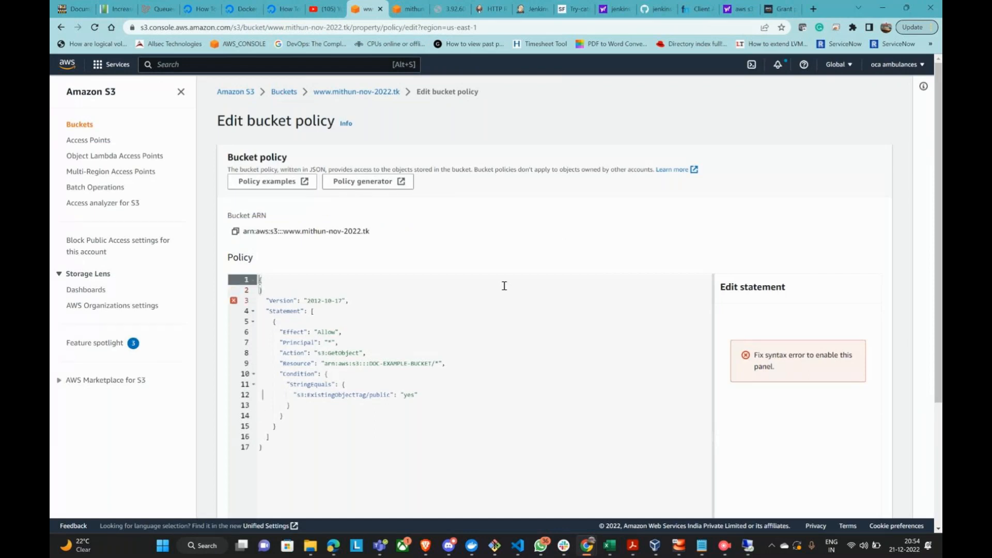
pyautogui.press('Up')
pyautogui.hotkey('ctrl', 'z')
pyautogui.press('Down')
pyautogui.press('Down')
pyautogui.press('Down')
pyautogui.press('Down')
pyautogui.press('Down')
pyautogui.press('Down')
pyautogui.press('Down')
pyautogui.press('Down')
pyautogui.press('Down')
pyautogui.press('Down')
pyautogui.press('Down')
pyautogui.press('Down')
pyautogui.press('Down')
pyautogui.press('Down')
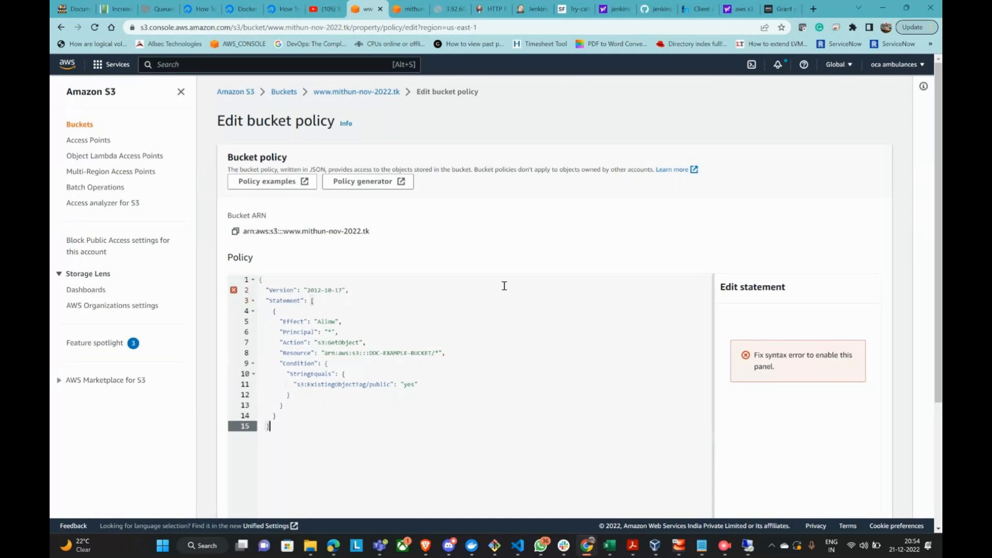
pyautogui.press('Return')
pyautogui.press('Tab')
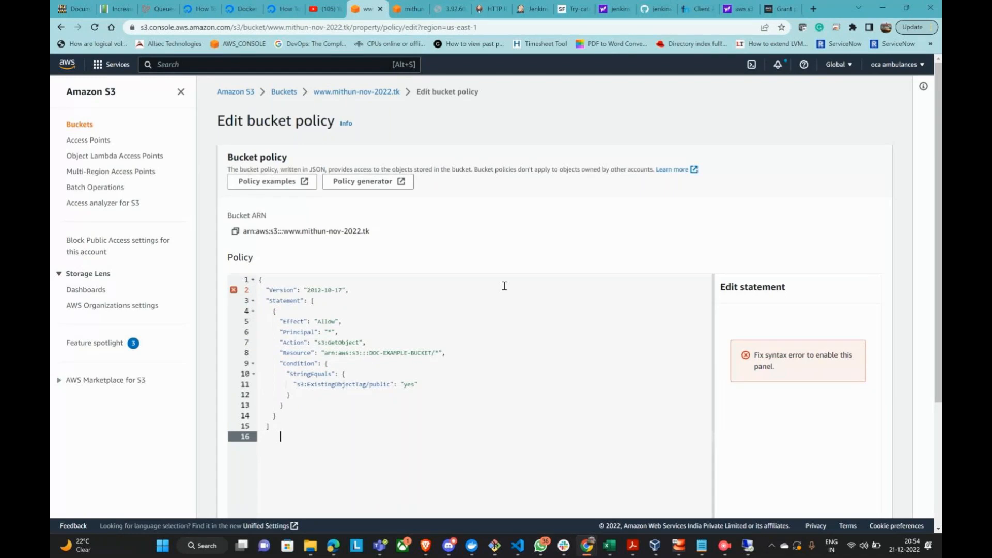
pyautogui.press('Tab')
pyautogui.press('Tab')
pyautogui.press('BackSpace')
pyautogui.press('BackSpace')
pyautogui.press('BackSpace')
pyautogui.press('BackSpace')
pyautogui.press('BackSpace')
pyautogui.press('BackSpace')
pyautogui.press('Return')
pyautogui.write('}')
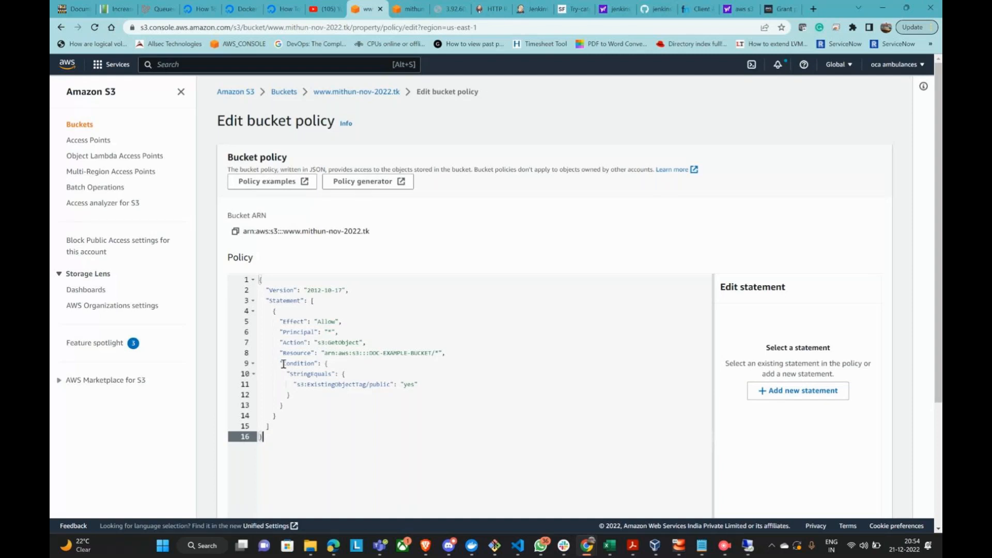
# Try deleting the Condition block and a stray brace, then undo the deletions
pyautogui.moveTo(286, 364); pyautogui.dragTo(430, 384)
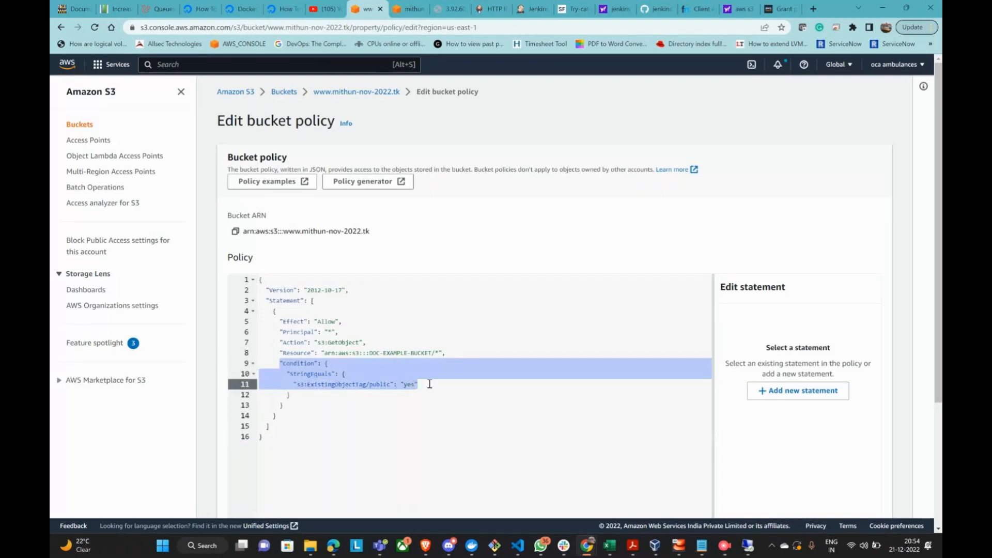
pyautogui.press('BackSpace')
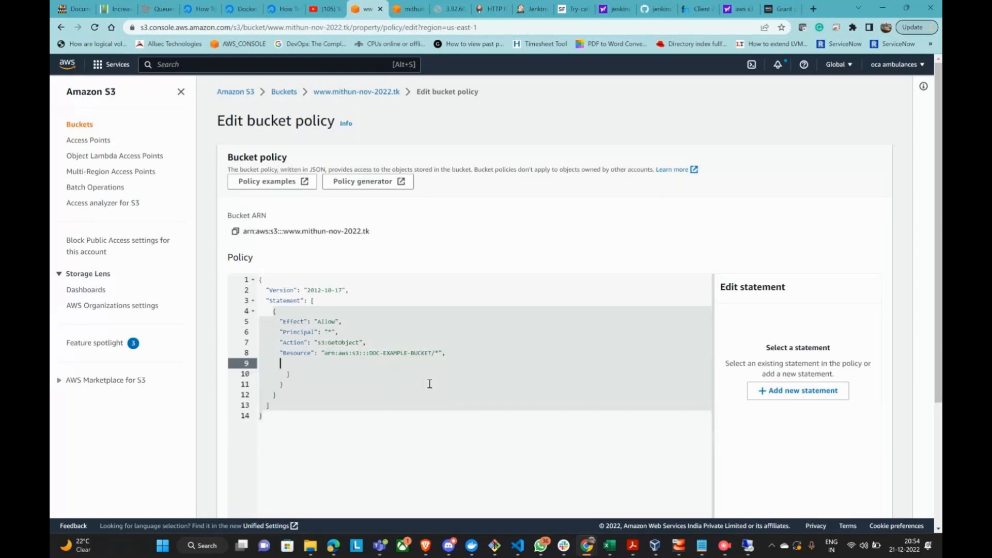
pyautogui.press('Delete')
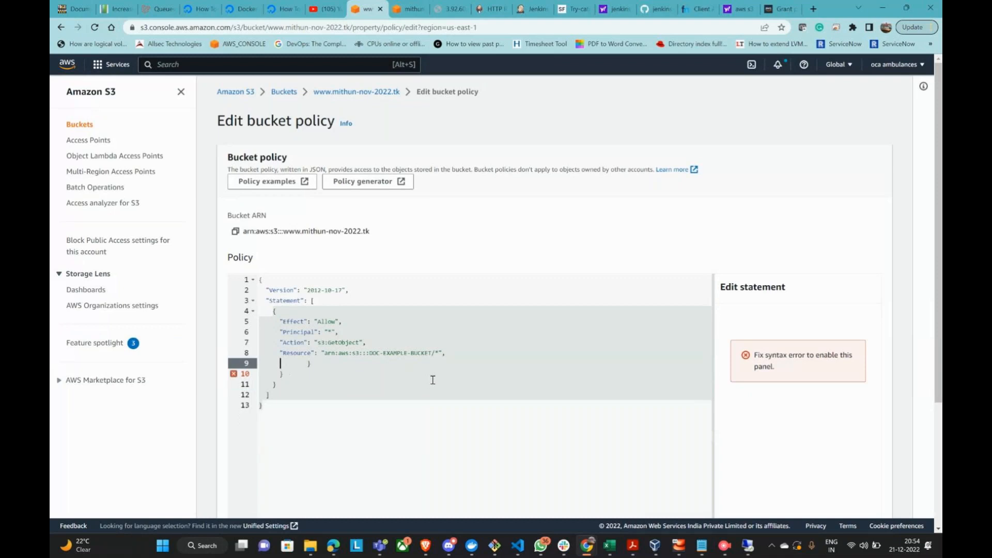
pyautogui.click(346, 365)
pyautogui.press('BackSpace')
pyautogui.click(419, 429)
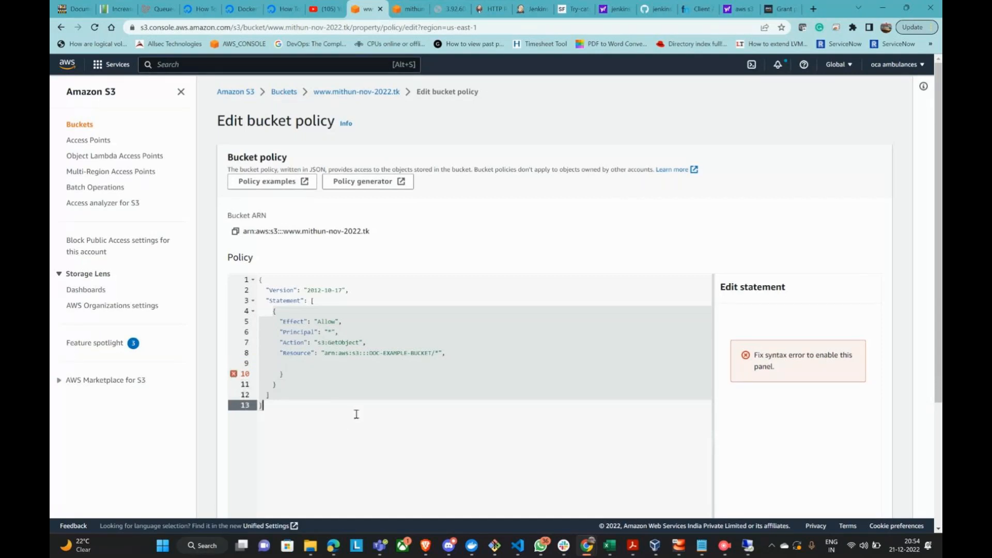
pyautogui.hotkey('ctrl', 'z')
pyautogui.hotkey('ctrl', 'z')
pyautogui.hotkey('ctrl', 'z')
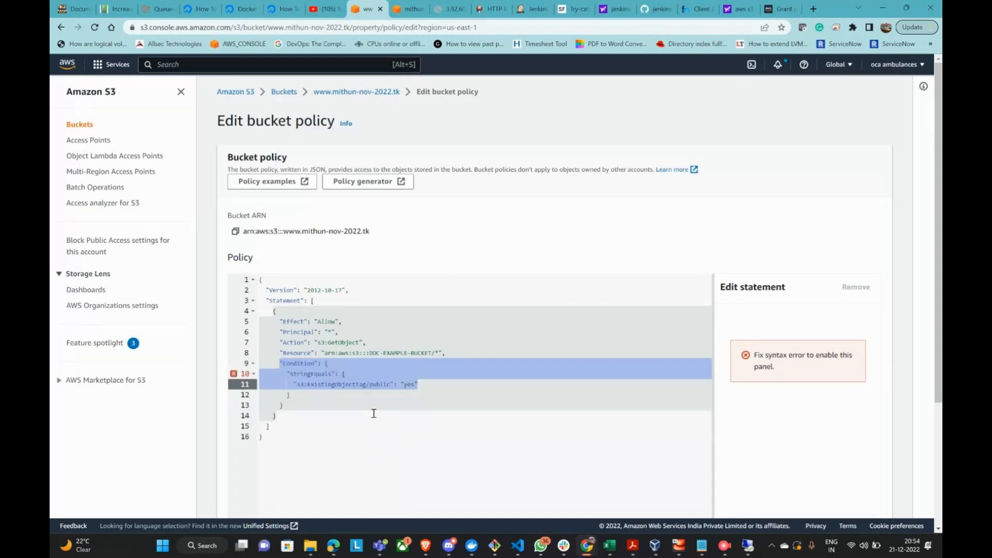
pyautogui.click(419, 452)
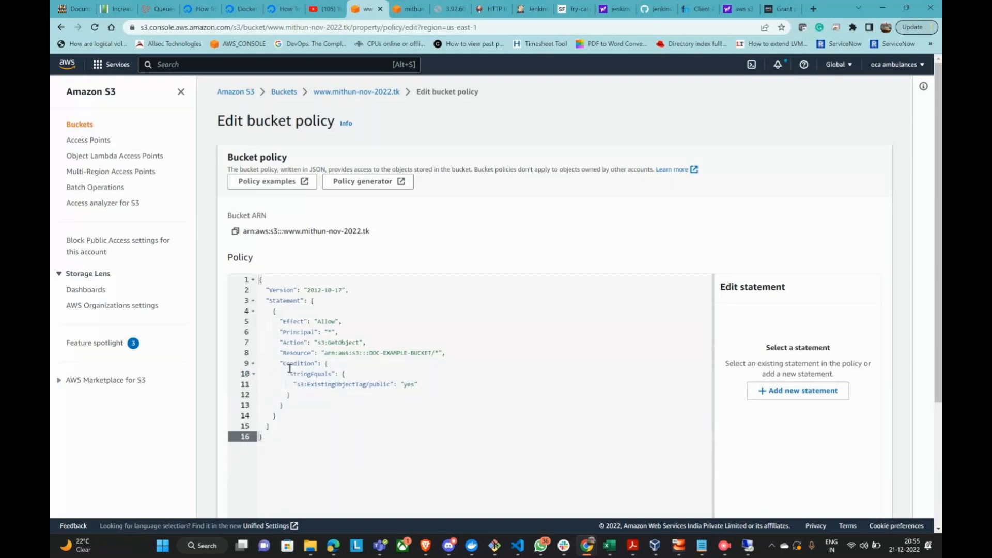
# Delete the tag-based Condition block from the policy statement
pyautogui.moveTo(282, 364); pyautogui.dragTo(335, 393)
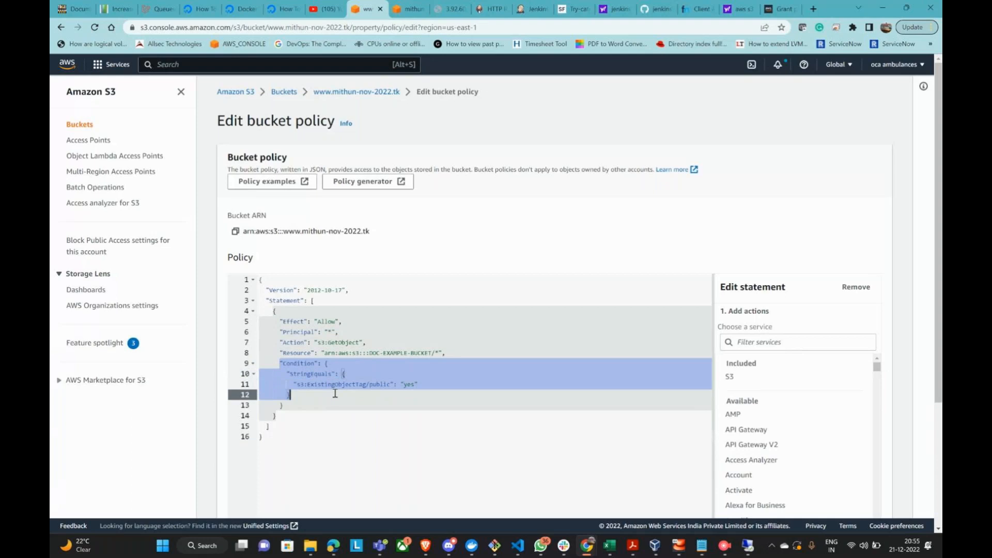
pyautogui.press('BackSpace')
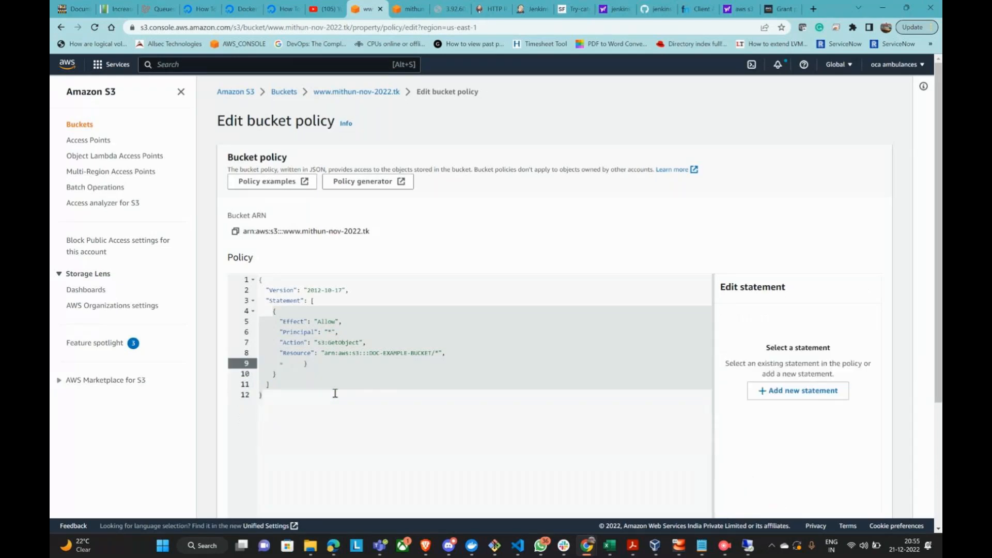
pyautogui.write('"')
pyautogui.hotkey('ctrl', 'z')
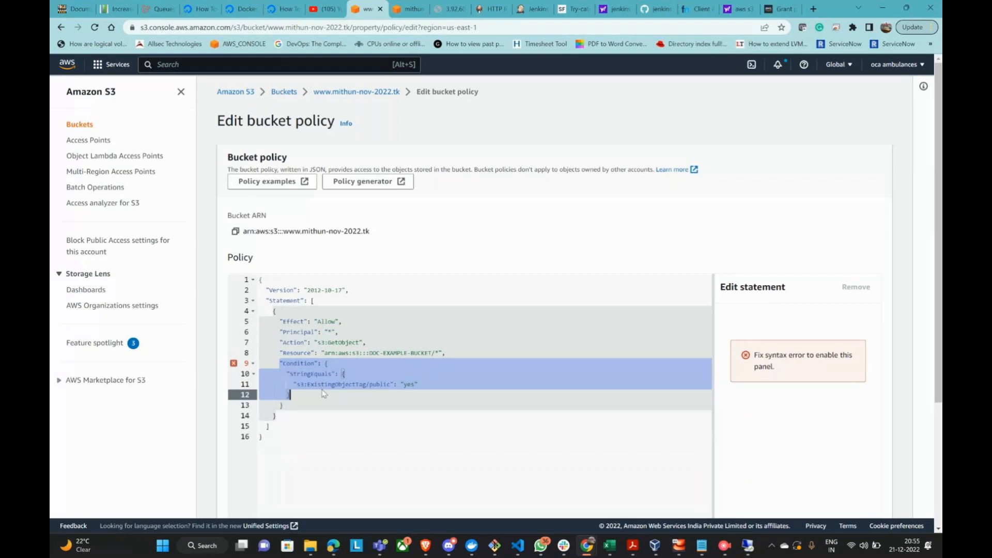
pyautogui.press('BackSpace')
pyautogui.click(380, 440)
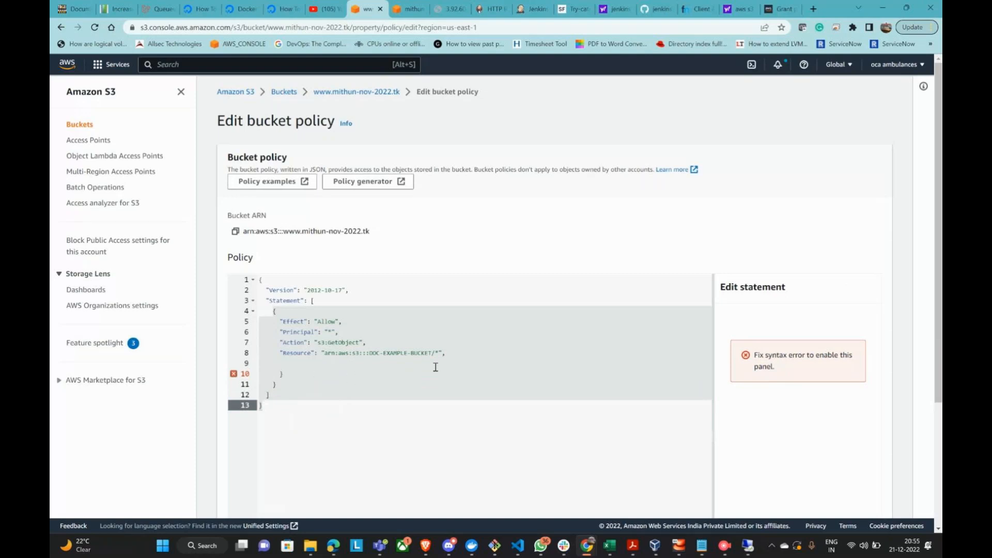
# Remove the trailing comma after the Resource value and the empty line 9
pyautogui.click(446, 355)
pyautogui.press('BackSpace')
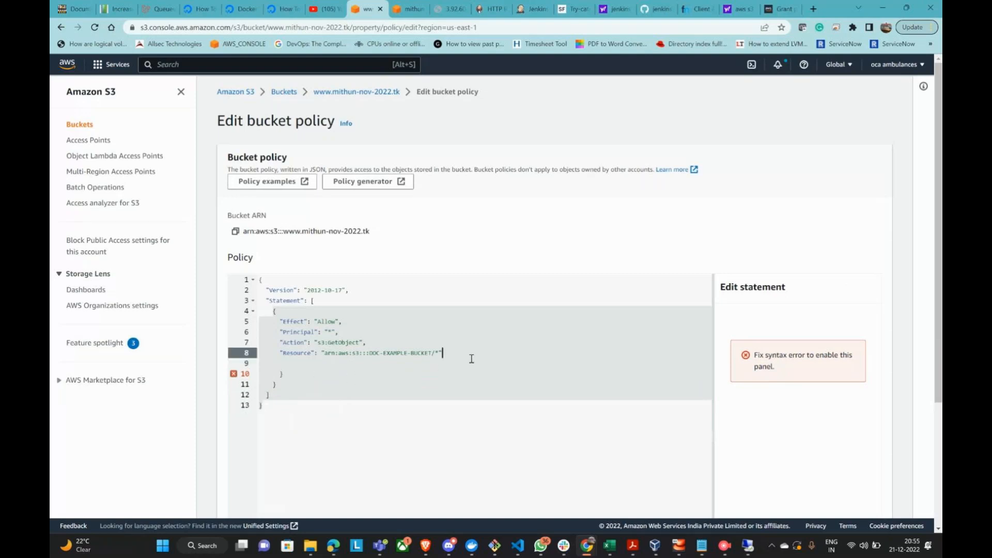
pyautogui.click(476, 443)
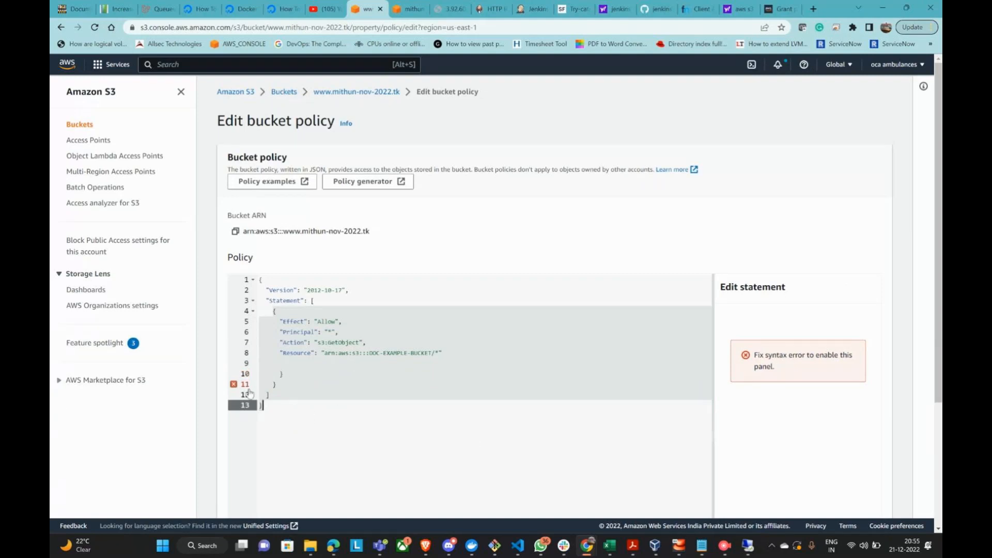
pyautogui.moveTo(235, 390)
pyautogui.click(286, 364)
pyautogui.press('BackSpace')
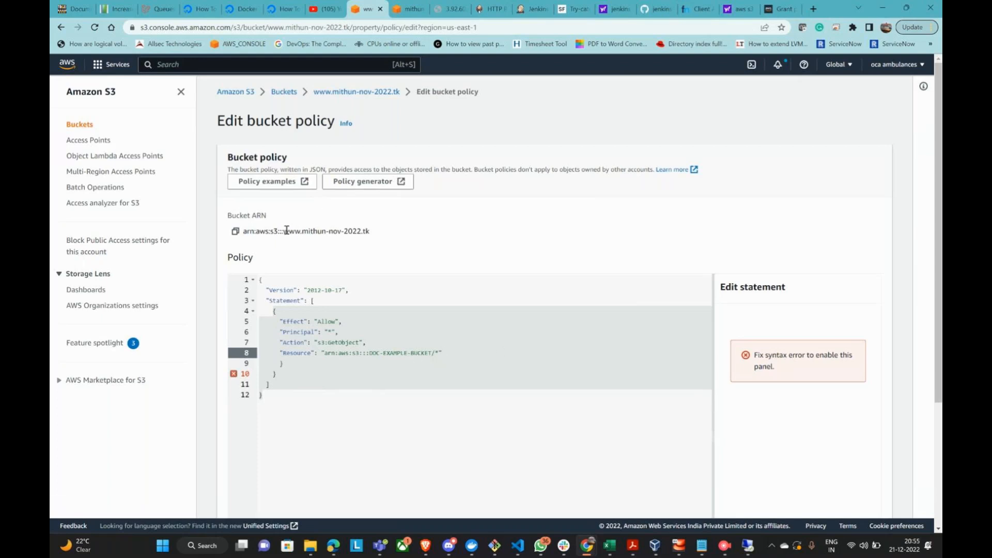
pyautogui.moveTo(284, 231); pyautogui.dragTo(372, 236)
pyautogui.hotkey('ctrl', 'c')
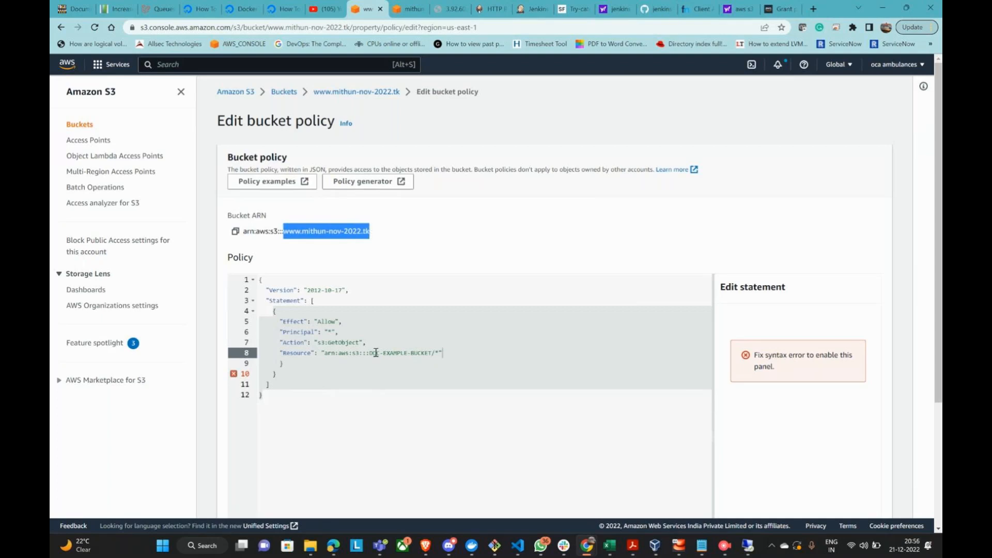
pyautogui.moveTo(369, 353); pyautogui.dragTo(436, 353)
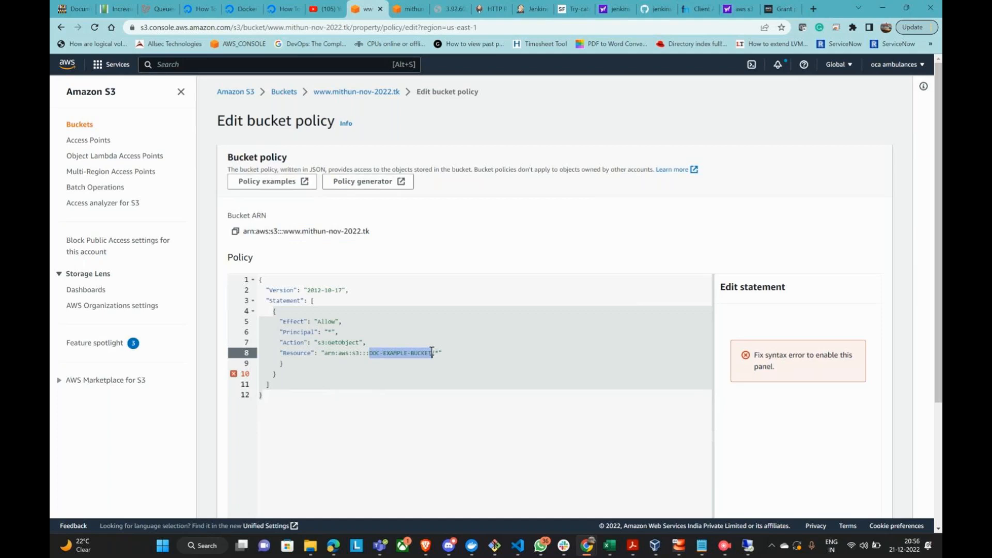
pyautogui.hotkey('ctrl', 'v')
pyautogui.click(519, 396)
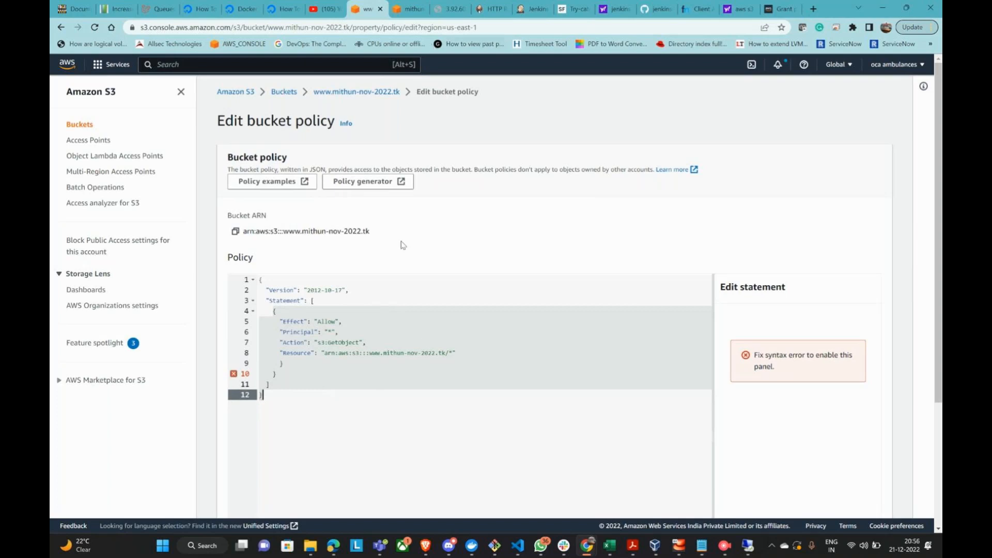
# Copy the re:Post example policy granting public read access to a specific prefix
pyautogui.click(780, 7)
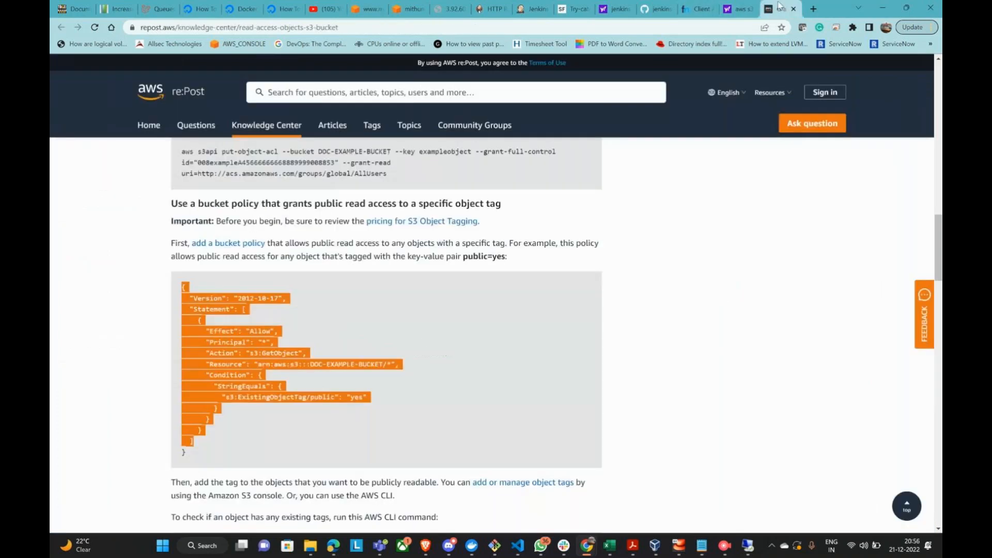
pyautogui.scroll(-15, 378, 282)
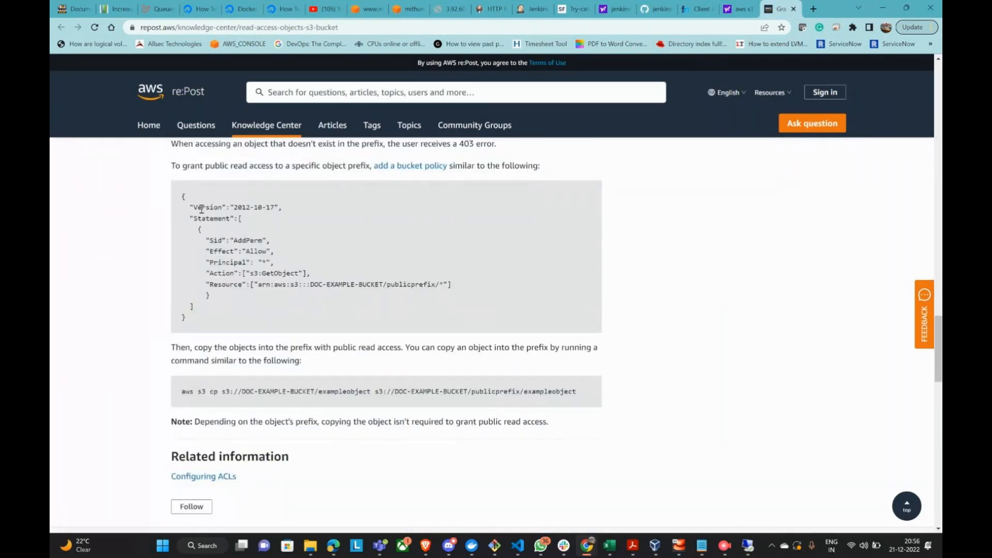
pyautogui.moveTo(182, 196); pyautogui.dragTo(226, 319)
pyautogui.hotkey('ctrl', 'c')
pyautogui.rightClick(235, 257)
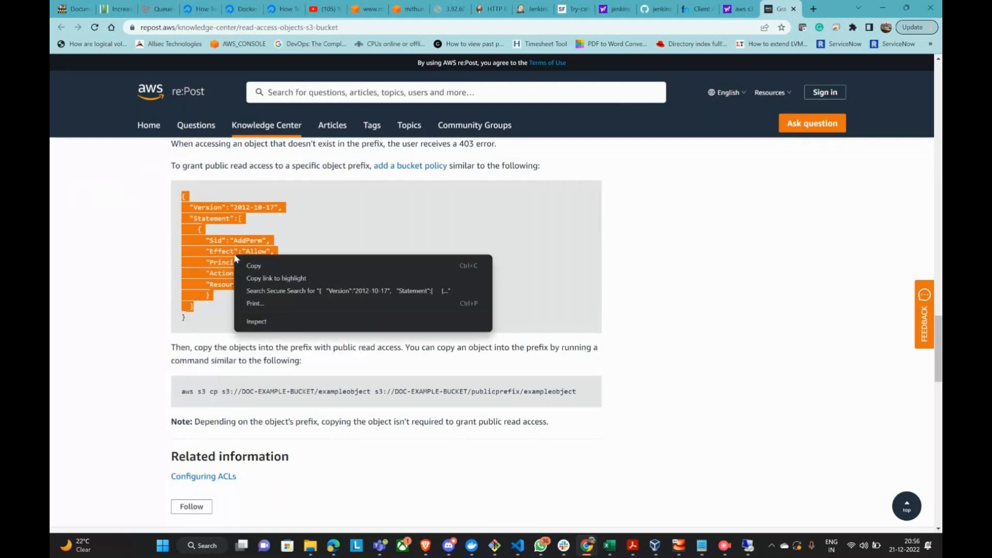
pyautogui.click(250, 265)
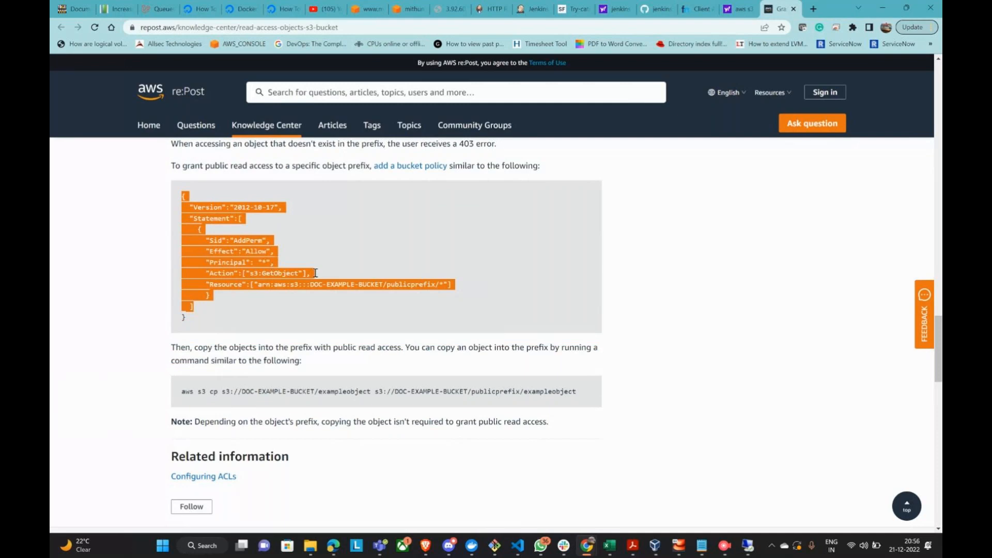
# Replace the current policy with the copied AddPerm policy and add the closing brace
pyautogui.click(368, 9)
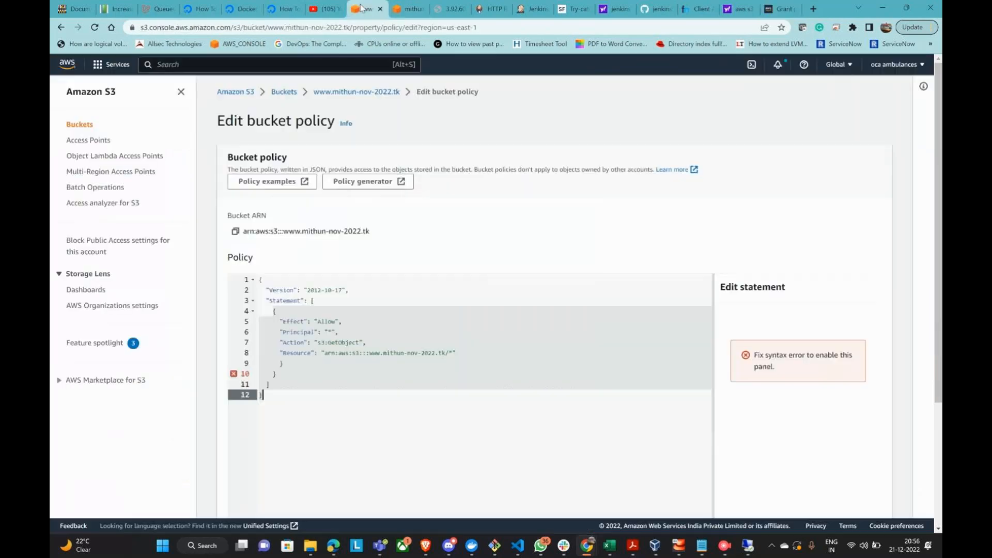
pyautogui.moveTo(260, 278); pyautogui.dragTo(280, 401)
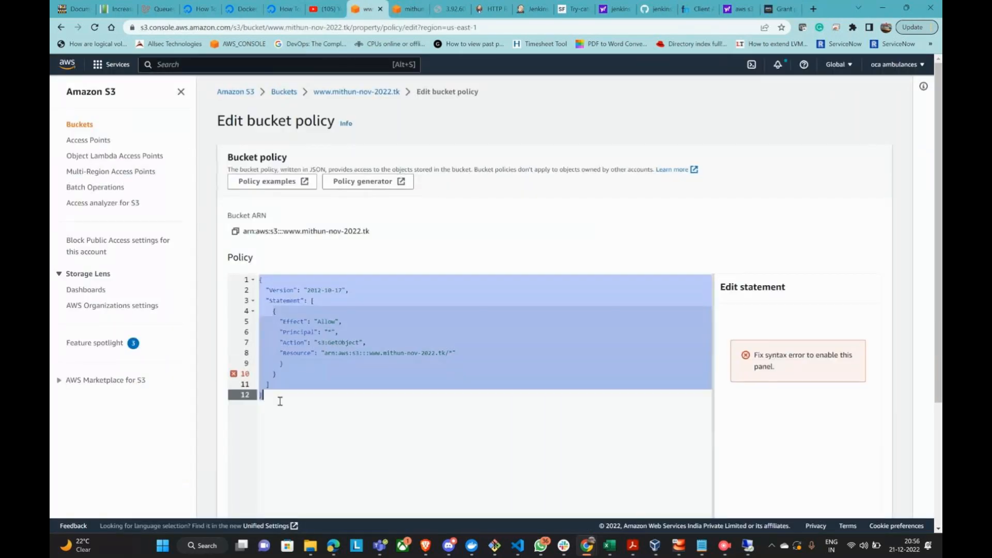
pyautogui.hotkey('ctrl', 'v')
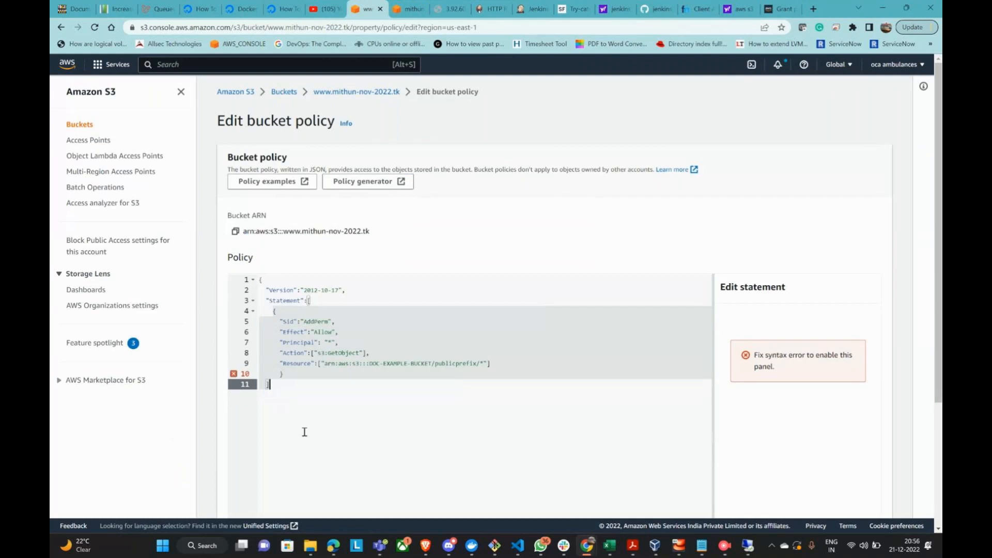
pyautogui.hotkey('ctrl', 'a')
pyautogui.click(322, 423)
pyautogui.press('Return')
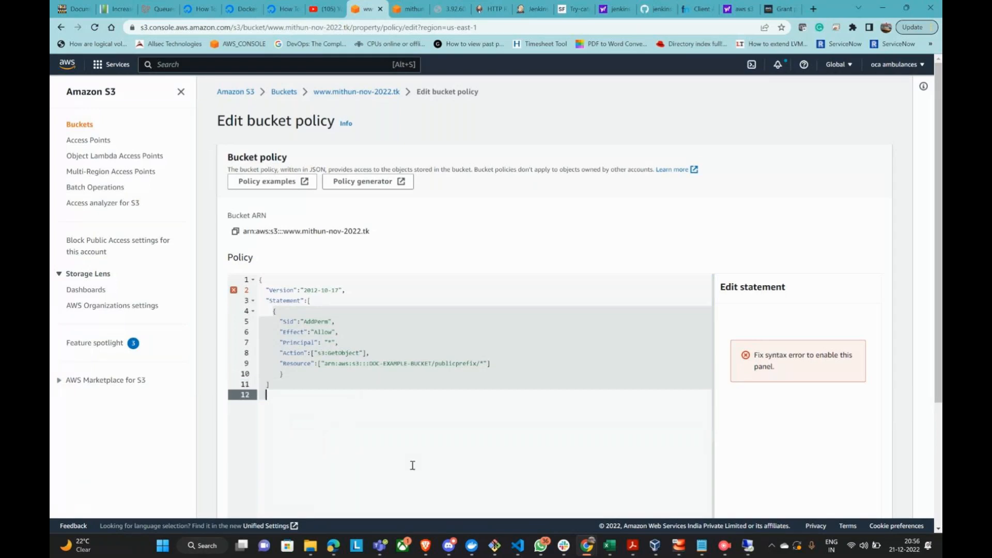
pyautogui.write('}')
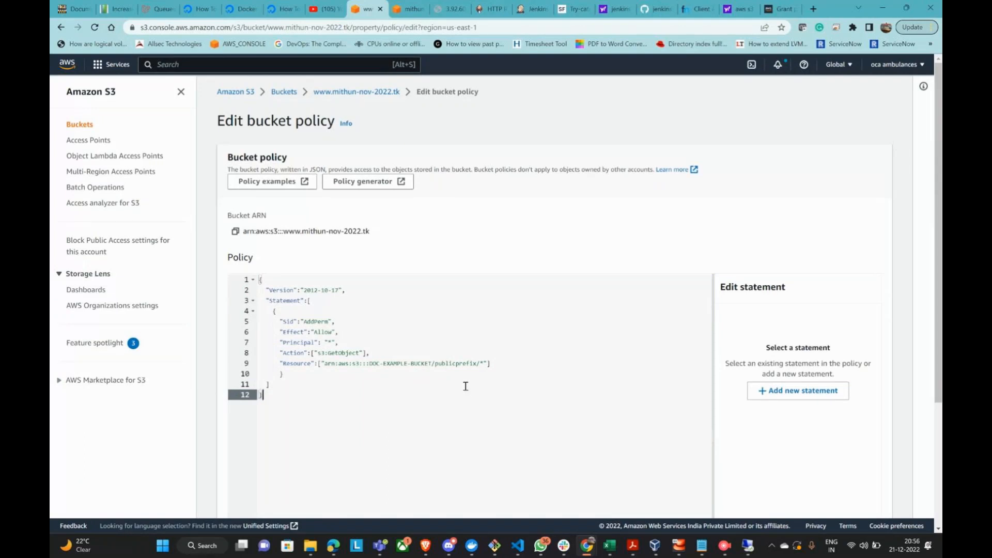
pyautogui.click(482, 364)
pyautogui.press('BackSpace')
pyautogui.press('BackSpace')
pyautogui.press('BackSpace')
pyautogui.press('BackSpace')
pyautogui.press('BackSpace')
pyautogui.press('BackSpace')
pyautogui.press('BackSpace')
pyautogui.press('BackSpace')
pyautogui.press('BackSpace')
pyautogui.press('BackSpace')
pyautogui.press('BackSpace')
pyautogui.press('BackSpace')
pyautogui.press('BackSpace')
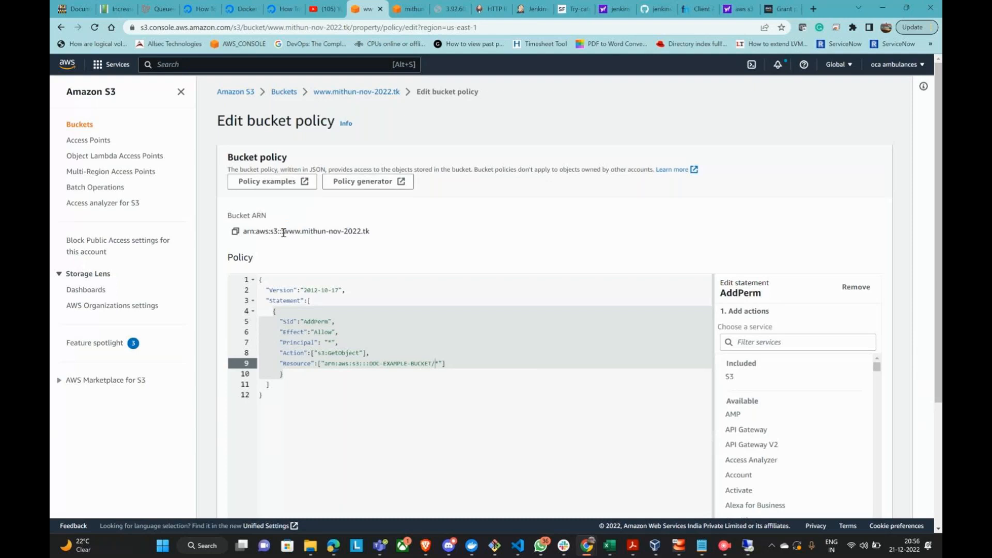
pyautogui.moveTo(283, 232); pyautogui.dragTo(367, 233)
pyautogui.hotkey('ctrl', 'c')
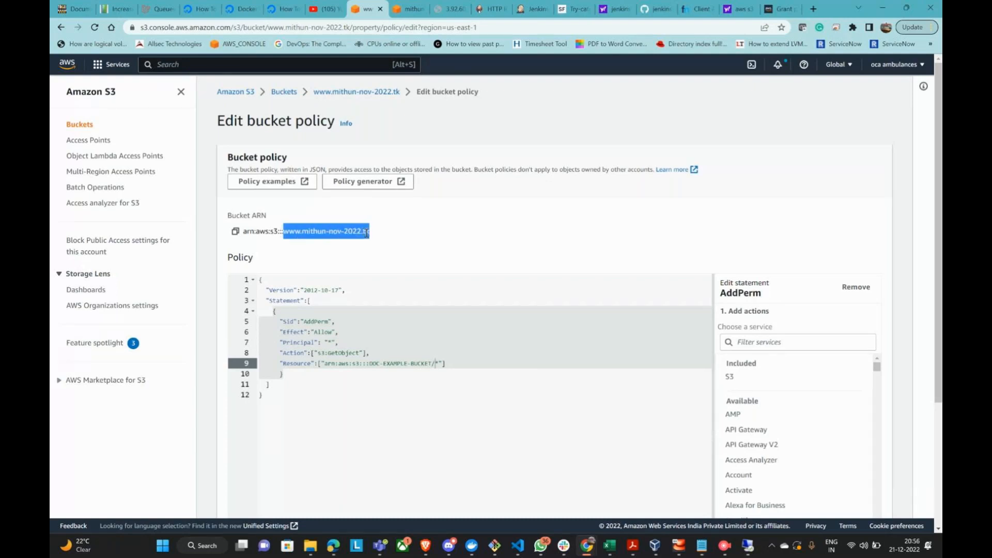
pyautogui.moveTo(370, 364); pyautogui.dragTo(433, 365)
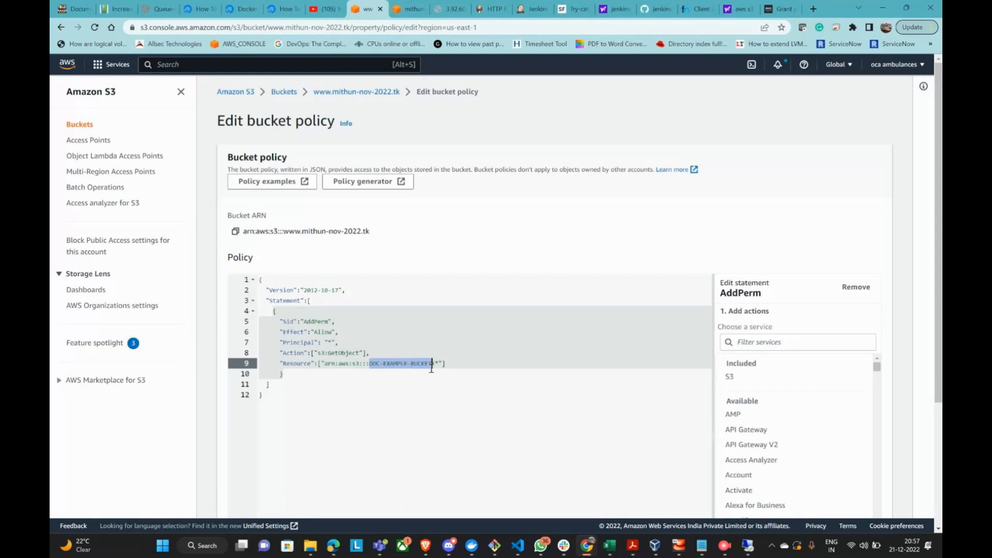
pyautogui.hotkey('ctrl', 'v')
pyautogui.click(520, 428)
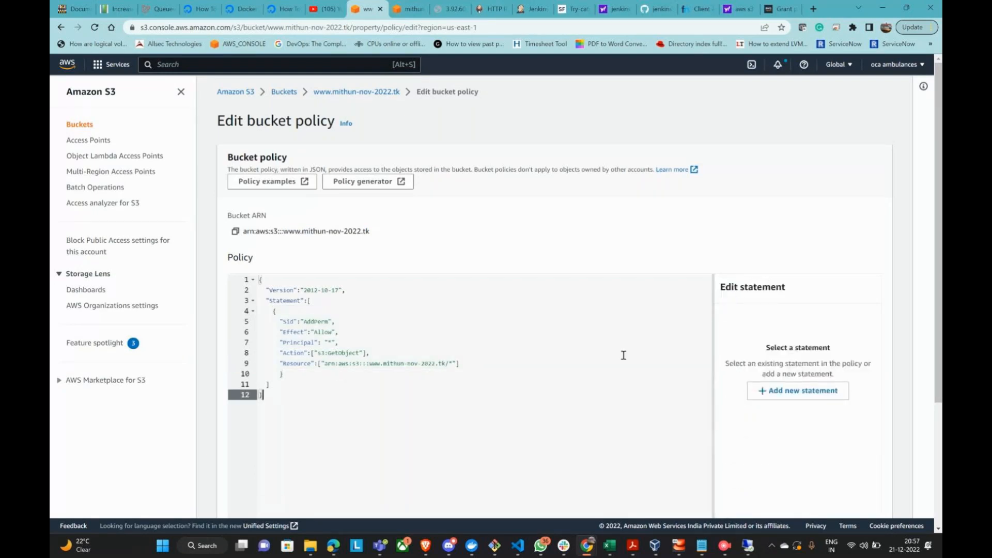
# Review the finished public-read policy and save the bucket policy changes
pyautogui.scroll(-3, 704, 347)
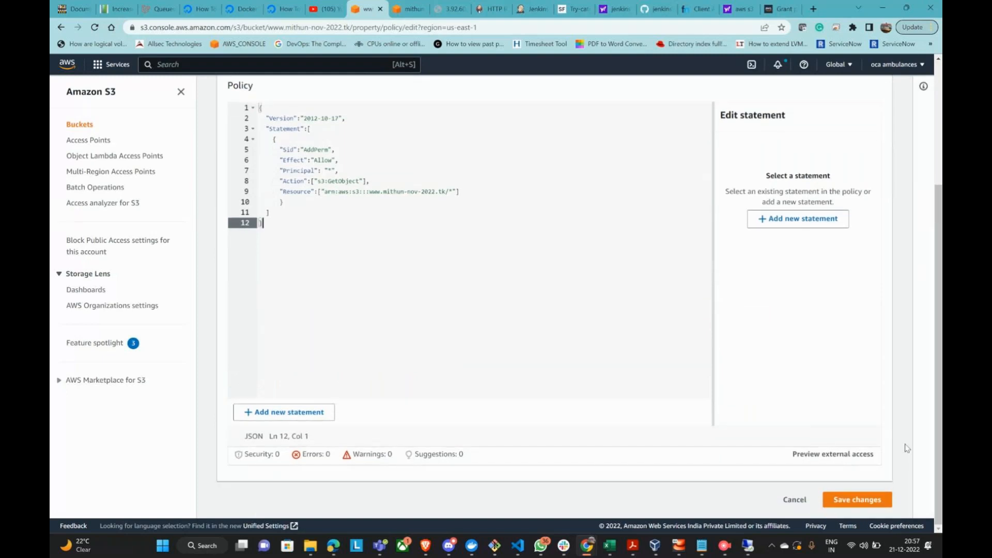
pyautogui.scroll(1, 420, 361)
pyautogui.scroll(2, 421, 361)
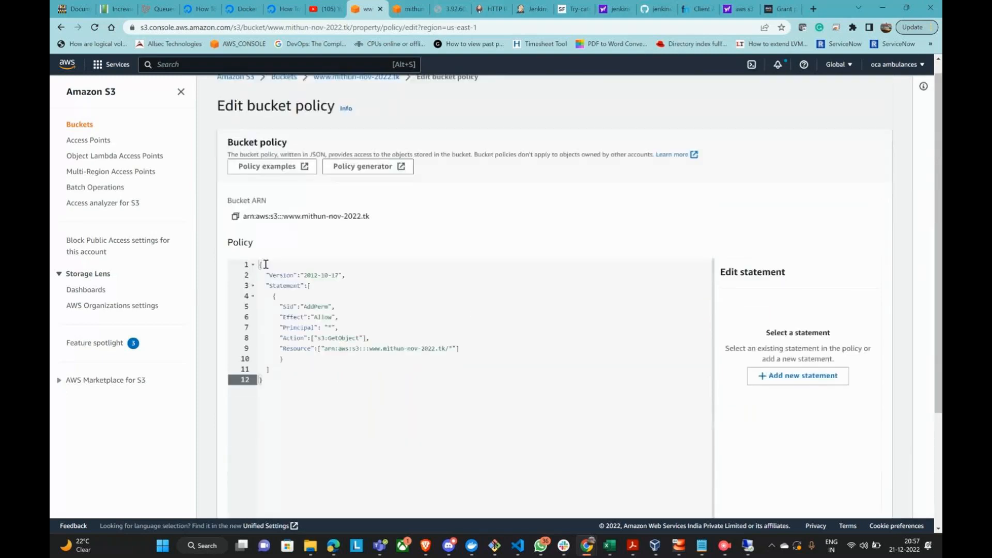
pyautogui.hotkey('ctrl', 'a')
pyautogui.moveTo(259, 264); pyautogui.dragTo(308, 381)
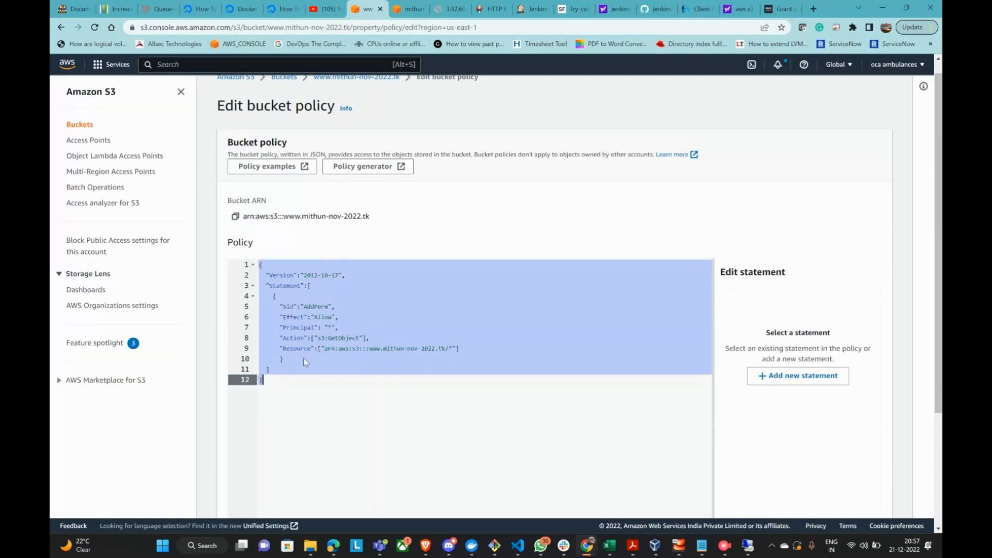
pyautogui.scroll(-2, 304, 362)
pyautogui.scroll(-2, 853, 499)
pyautogui.scroll(1, 846, 501)
pyautogui.scroll(-1, 847, 501)
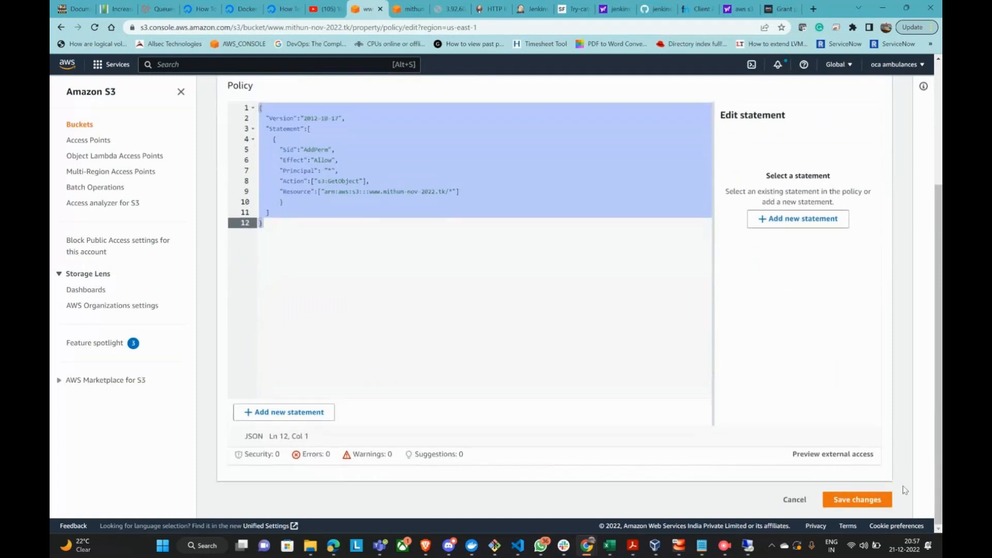
pyautogui.click(877, 500)
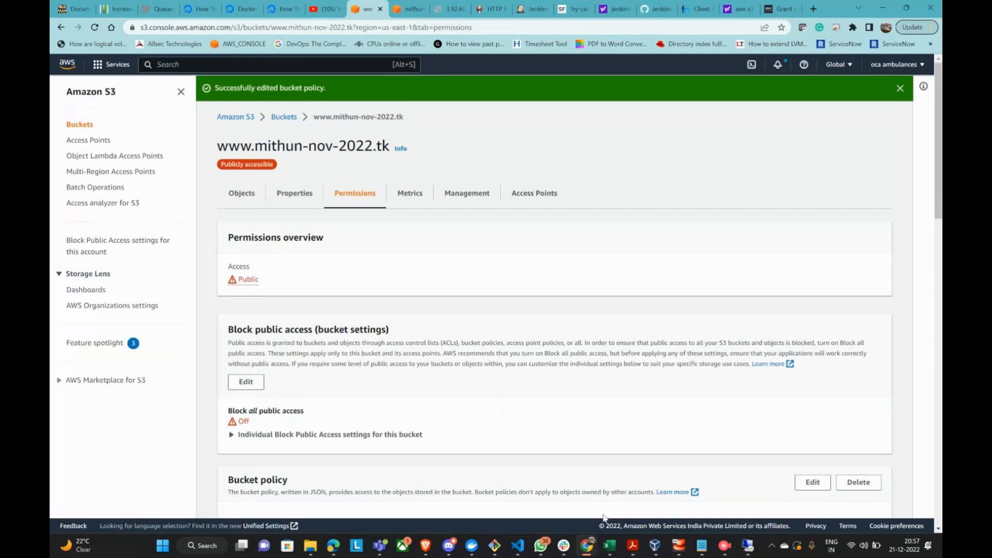
# Reload mithun-nov-2022.tk and check the Plotlist home page now loads instead of 403 Forbidden
pyautogui.moveTo(587, 545)
pyautogui.click(643, 480)
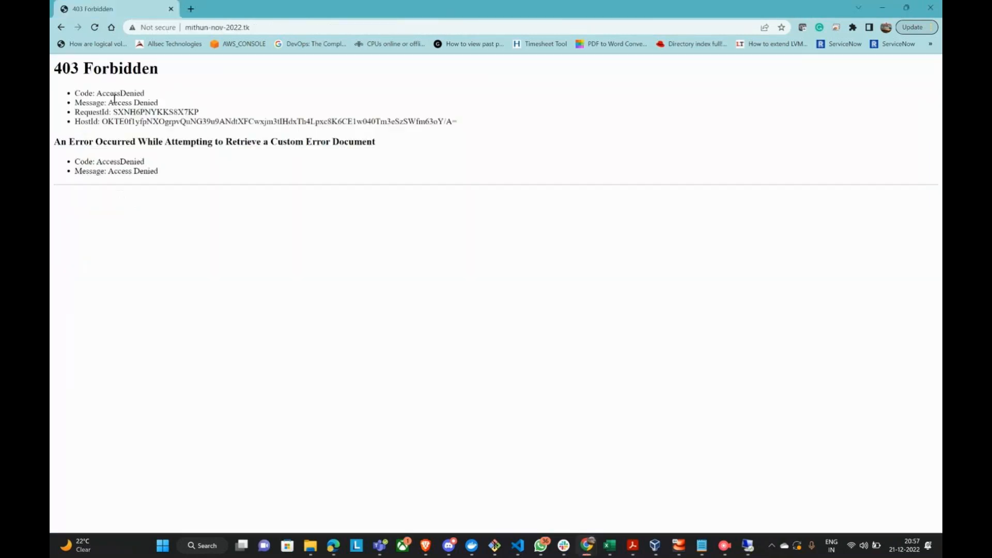
pyautogui.click(93, 28)
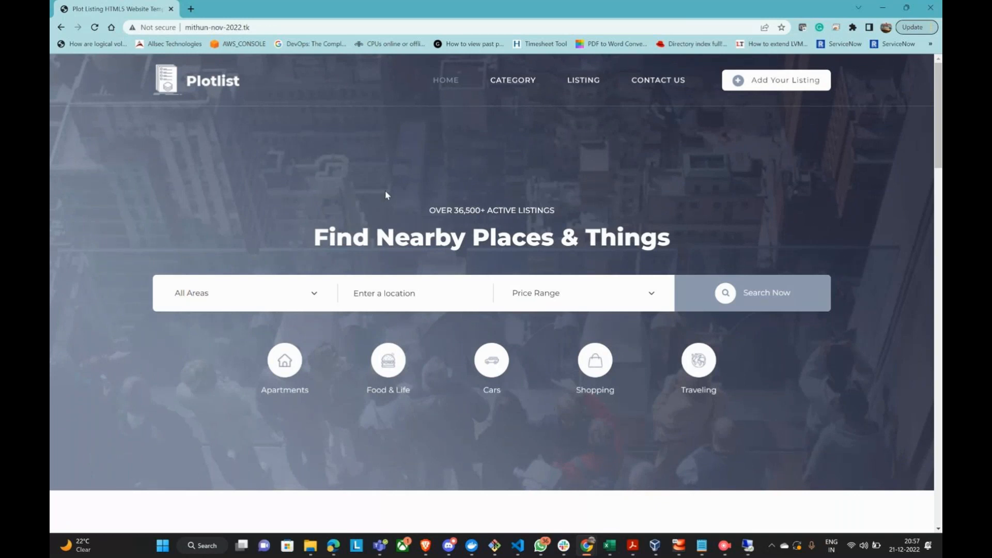
pyautogui.scroll(-3, 385, 195)
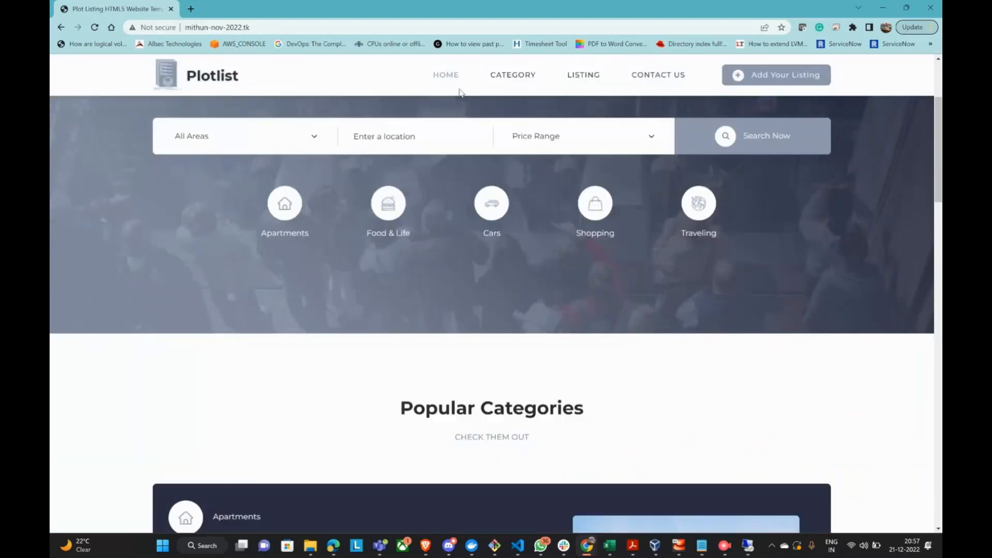
pyautogui.moveTo(190, 27); pyautogui.dragTo(242, 34)
pyautogui.click(200, 206)
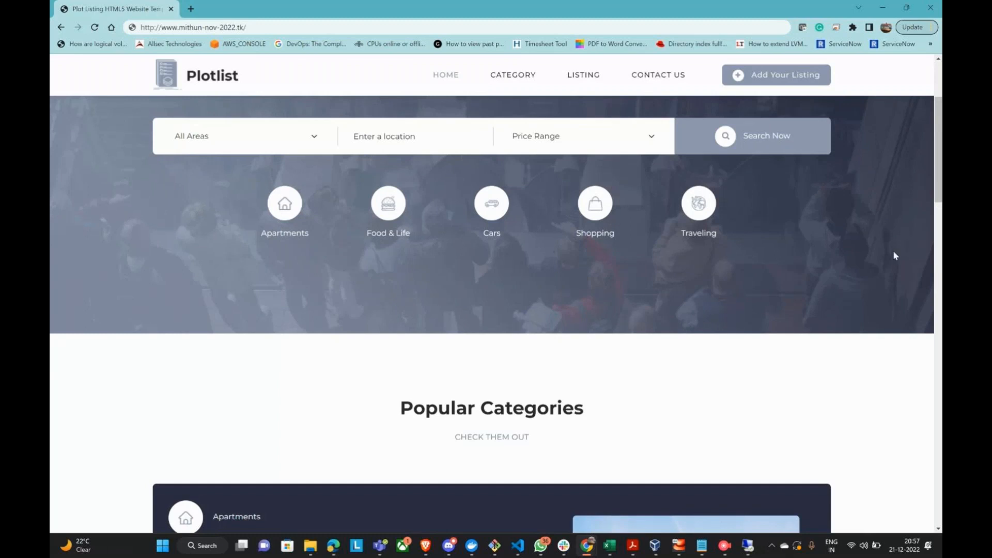
pyautogui.scroll(-4, 895, 256)
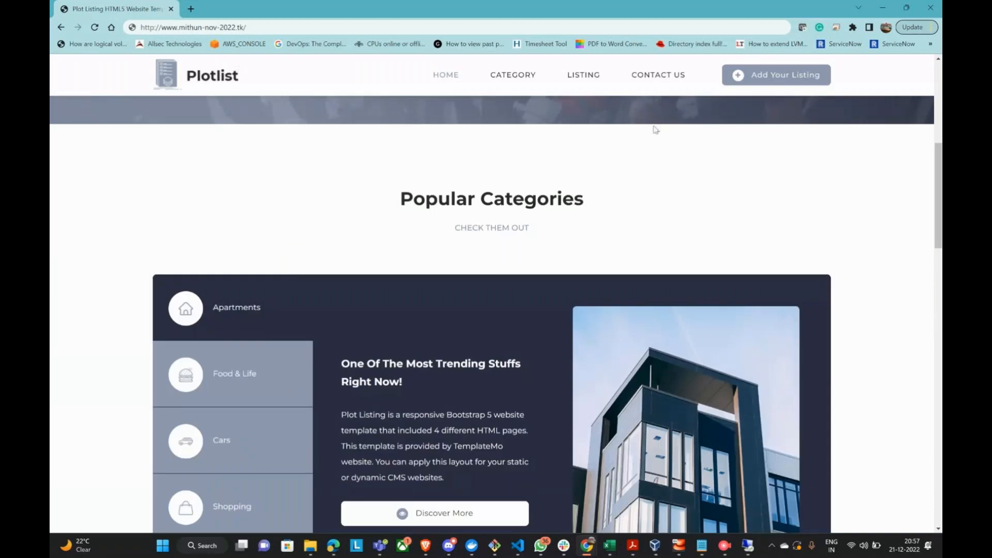
pyautogui.scroll(4, 672, 150)
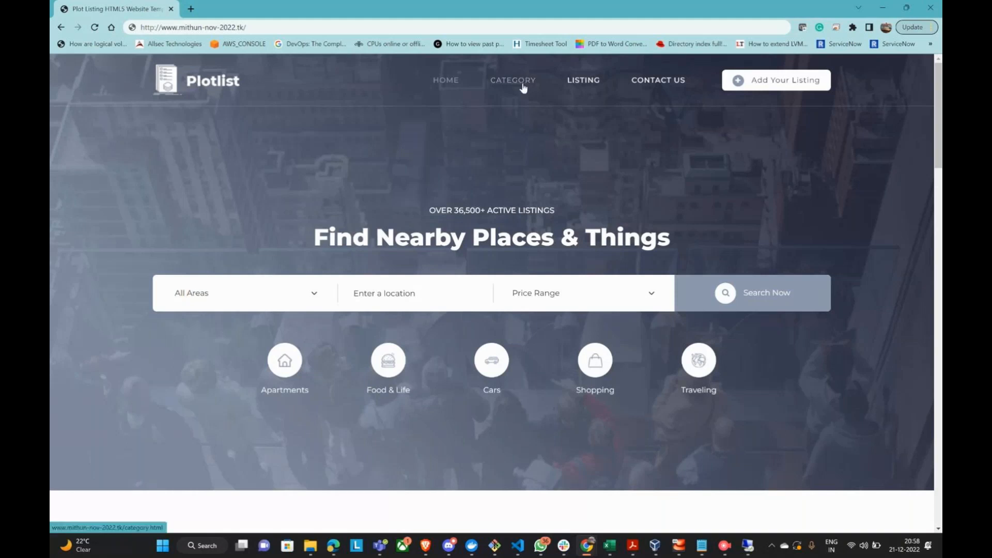
pyautogui.scroll(-2, 332, 231)
pyautogui.scroll(2, 331, 230)
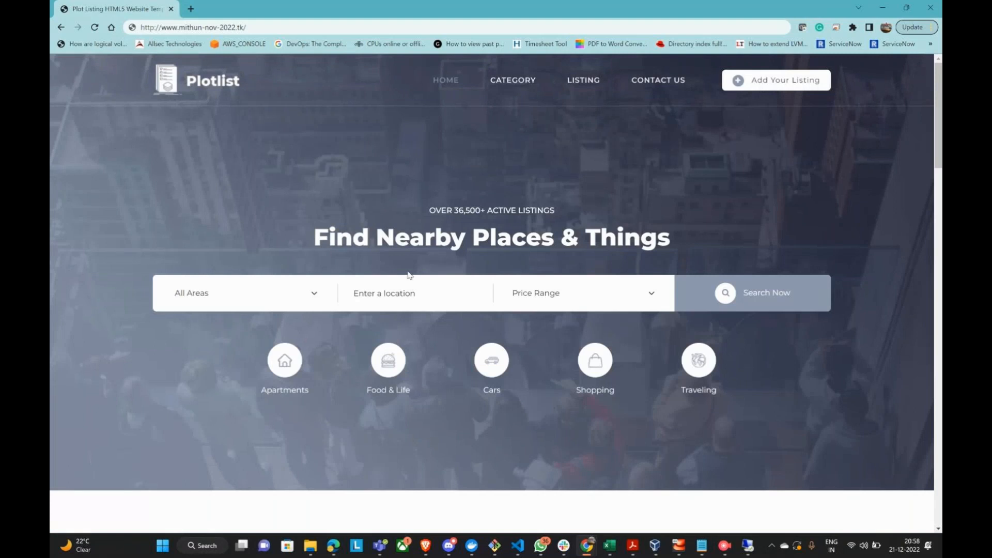
pyautogui.scroll(-12, 410, 274)
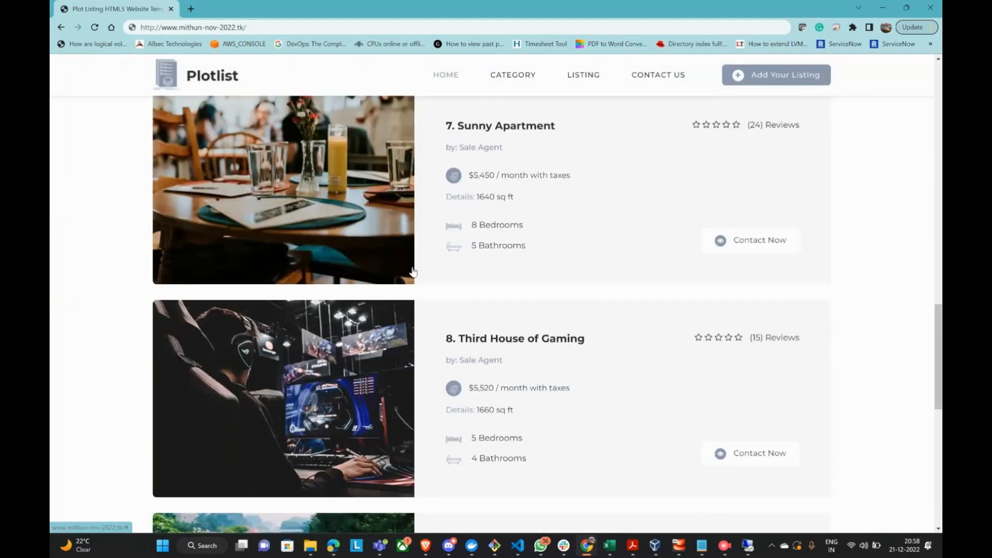
pyautogui.scroll(12, 562, 314)
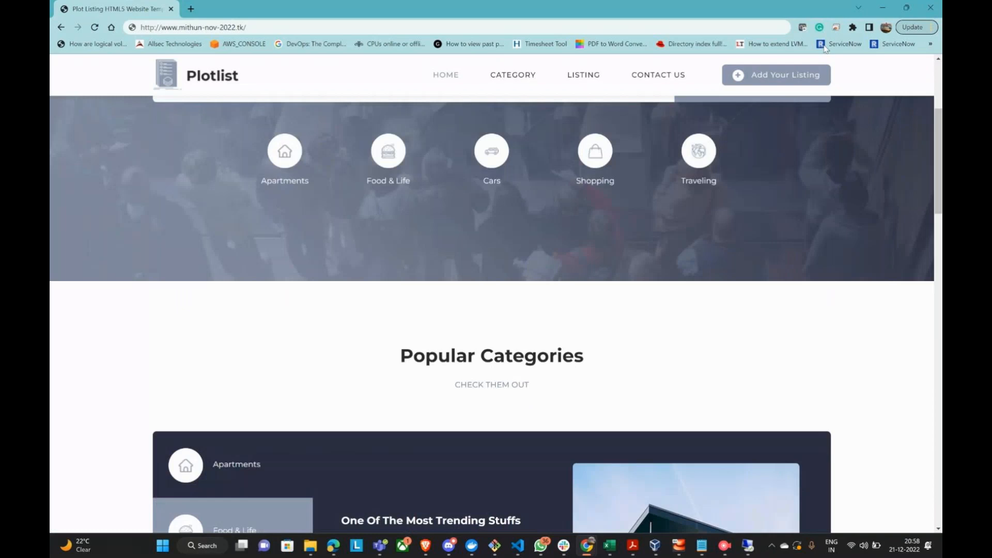
# Browse the site's Contact Us and Category pages
pyautogui.click(659, 76)
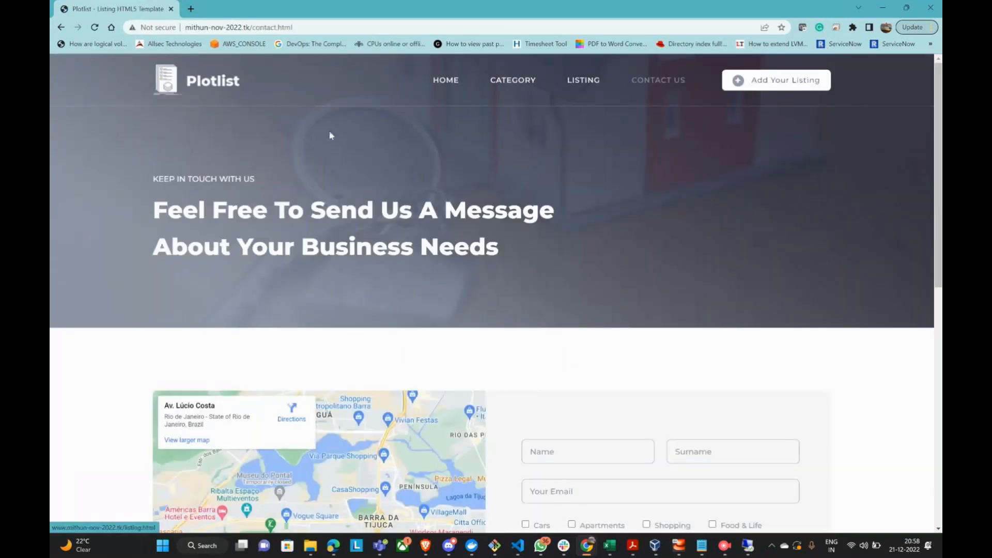
pyautogui.click(514, 83)
pyautogui.scroll(-9, 472, 305)
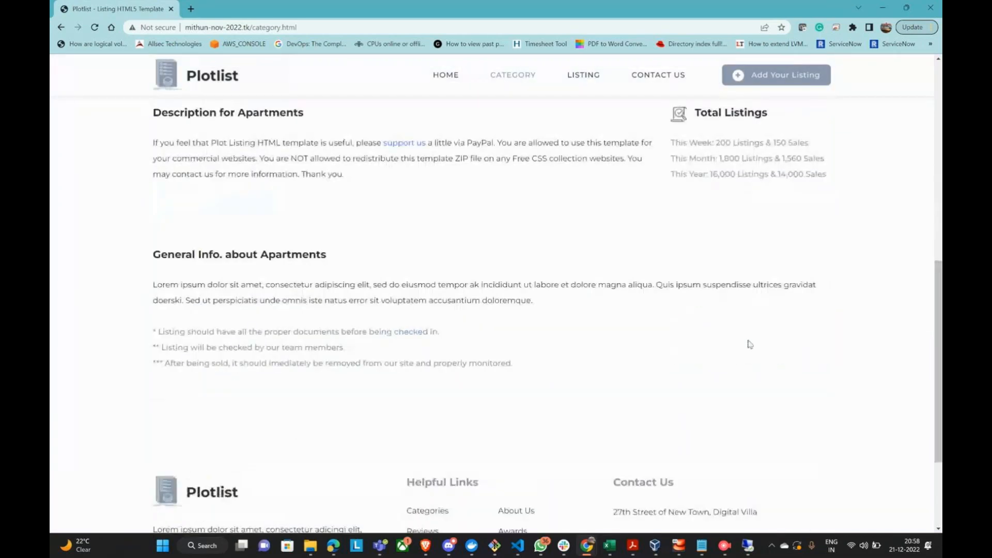
pyautogui.scroll(-3, 750, 345)
pyautogui.scroll(12, 759, 340)
# Return home, reopen Category, and view the Food & Life and Cars categories
pyautogui.click(172, 75)
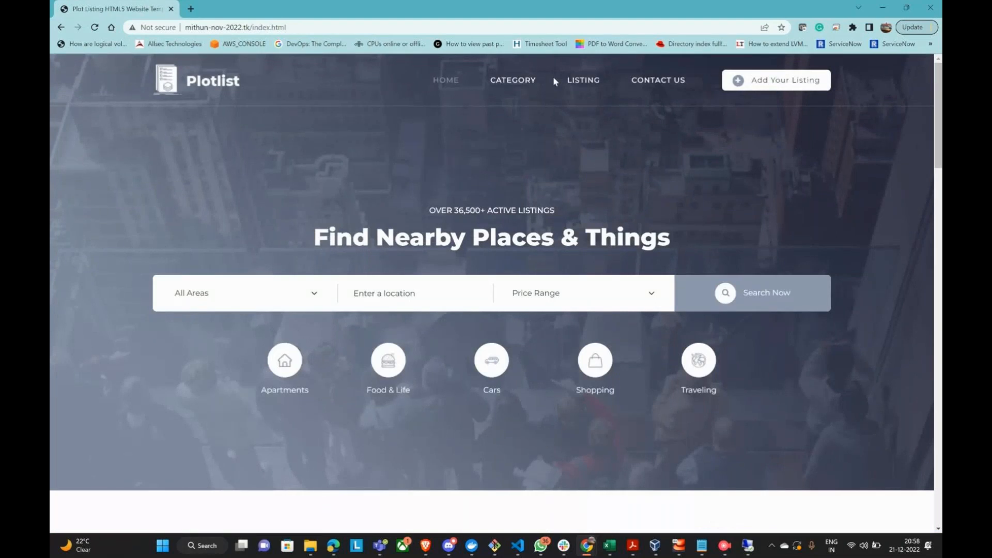
pyautogui.click(527, 82)
pyautogui.click(361, 357)
pyautogui.click(491, 364)
pyautogui.scroll(-3, 478, 364)
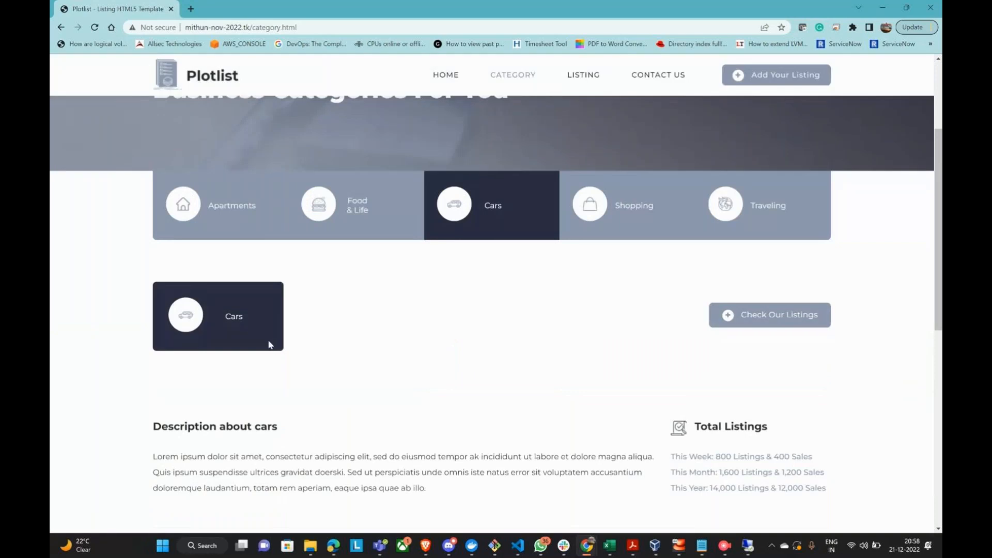
pyautogui.scroll(-4, 277, 361)
pyautogui.scroll(-5, 357, 337)
pyautogui.scroll(10, 360, 336)
pyautogui.scroll(-3, 361, 337)
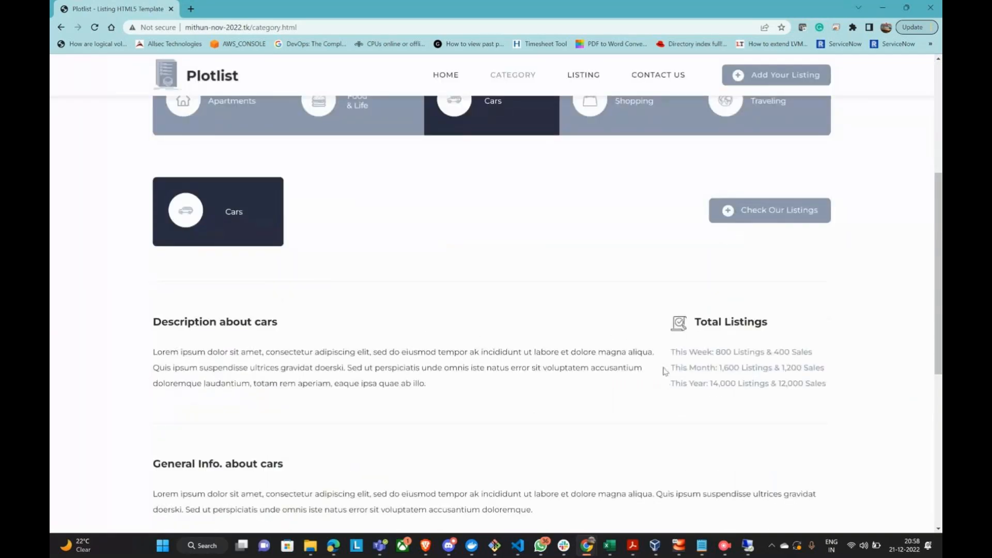
pyautogui.scroll(5, 666, 375)
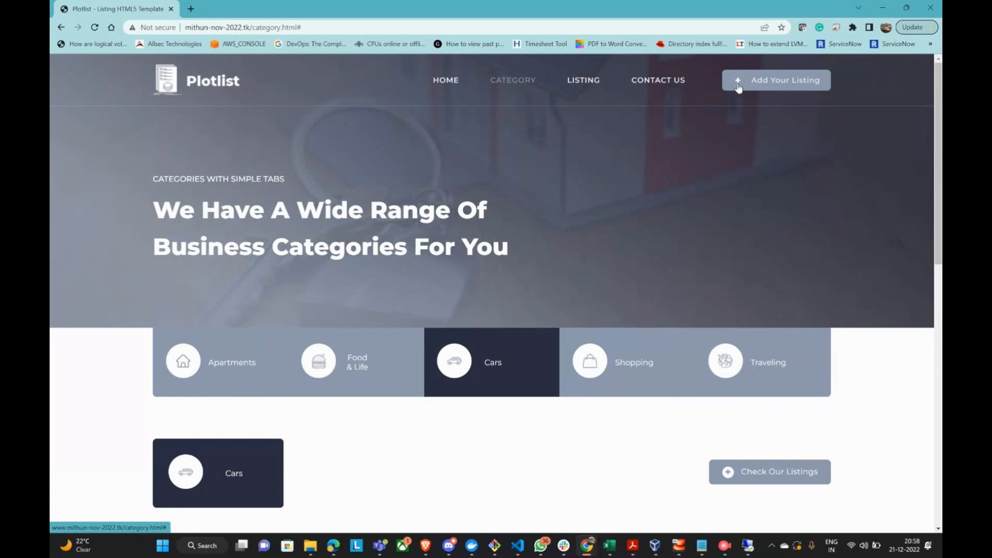
pyautogui.scroll(-5, 811, 191)
pyautogui.scroll(5, 824, 280)
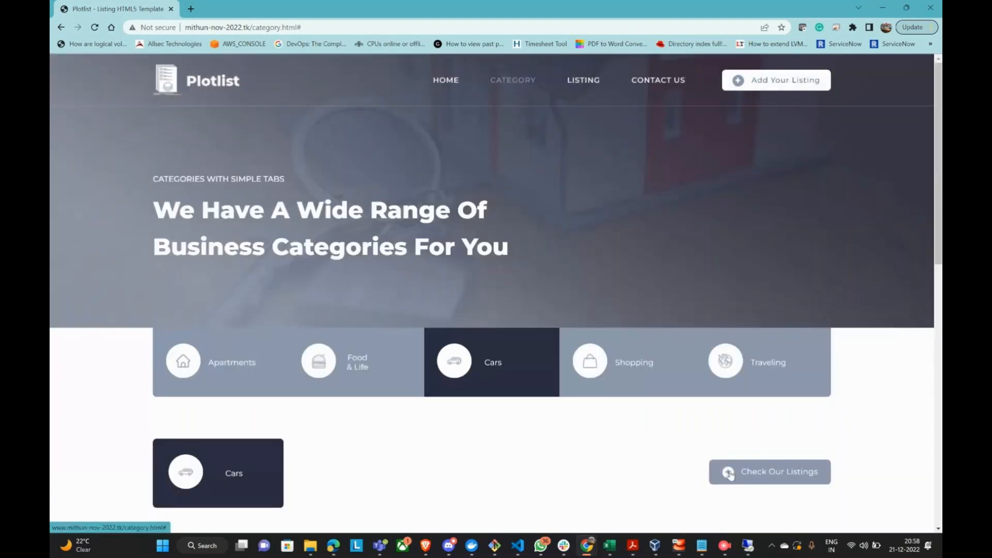
pyautogui.scroll(-10, 432, 282)
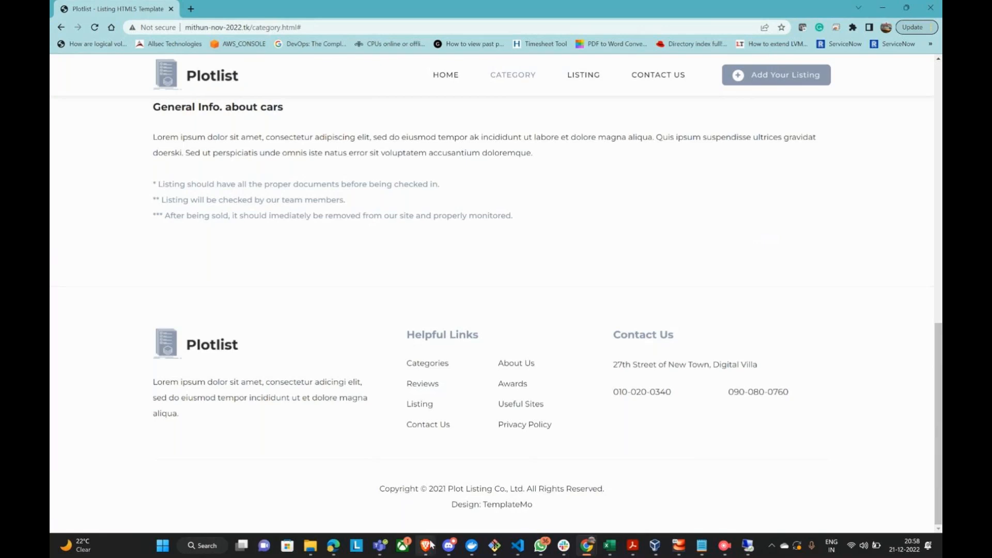
pyautogui.moveTo(428, 546)
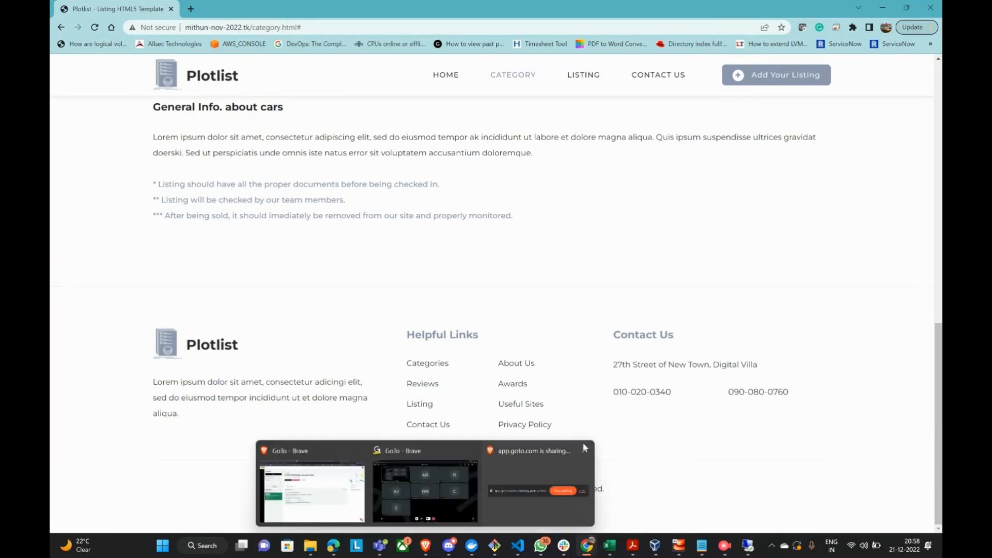
pyautogui.moveTo(588, 546)
pyautogui.click(523, 476)
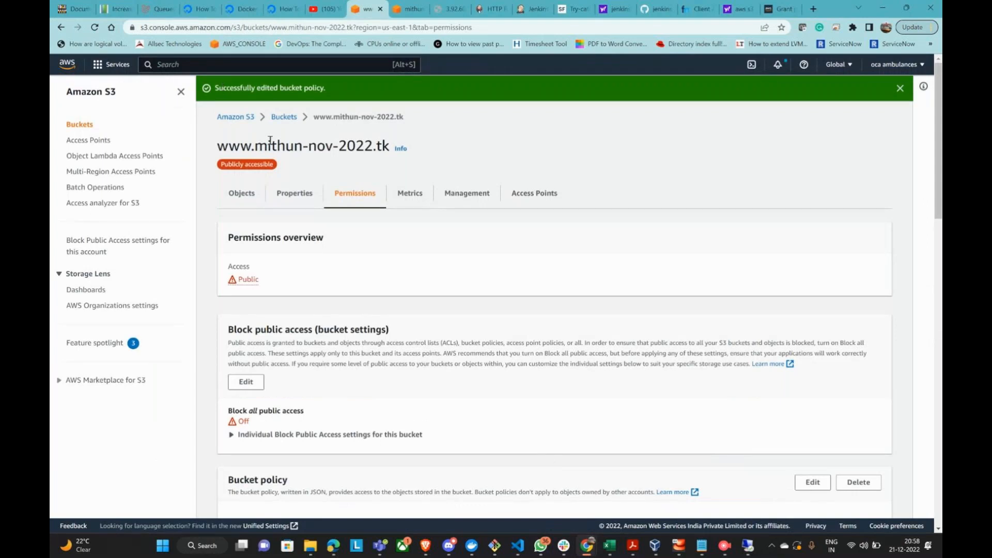
pyautogui.click(283, 118)
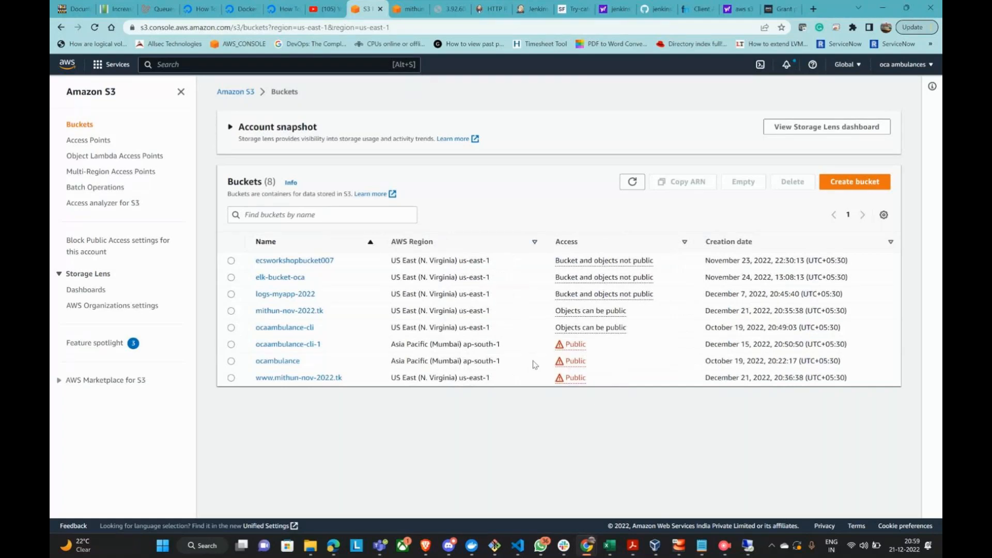
pyautogui.moveTo(251, 382); pyautogui.dragTo(342, 381)
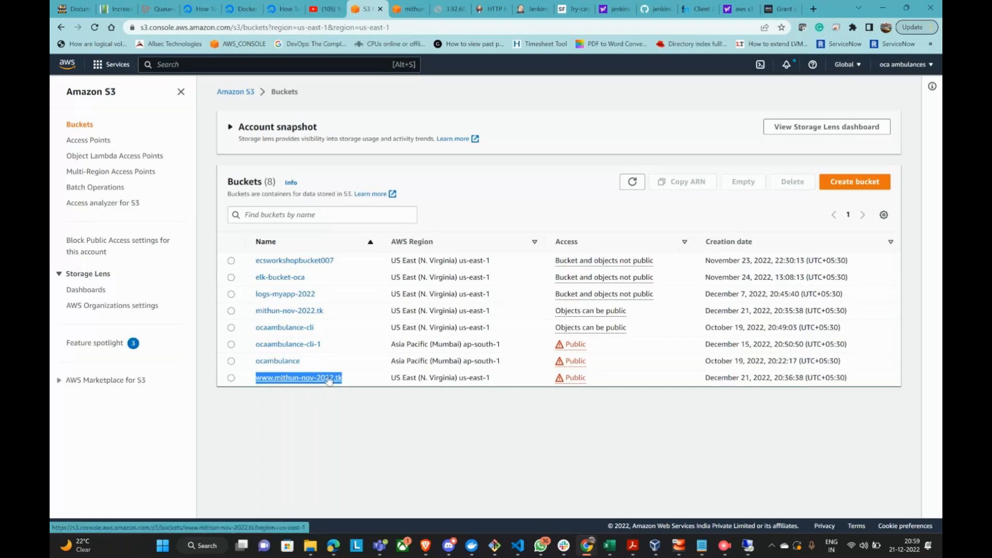
pyautogui.click(299, 378)
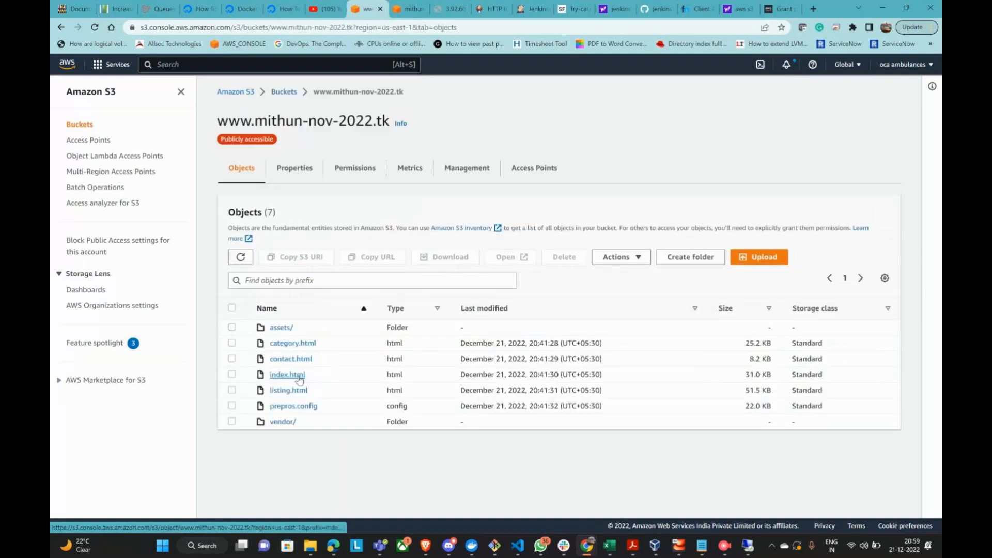
# Edit the bucket's Static website hosting and choose Redirect requests
pyautogui.click(296, 165)
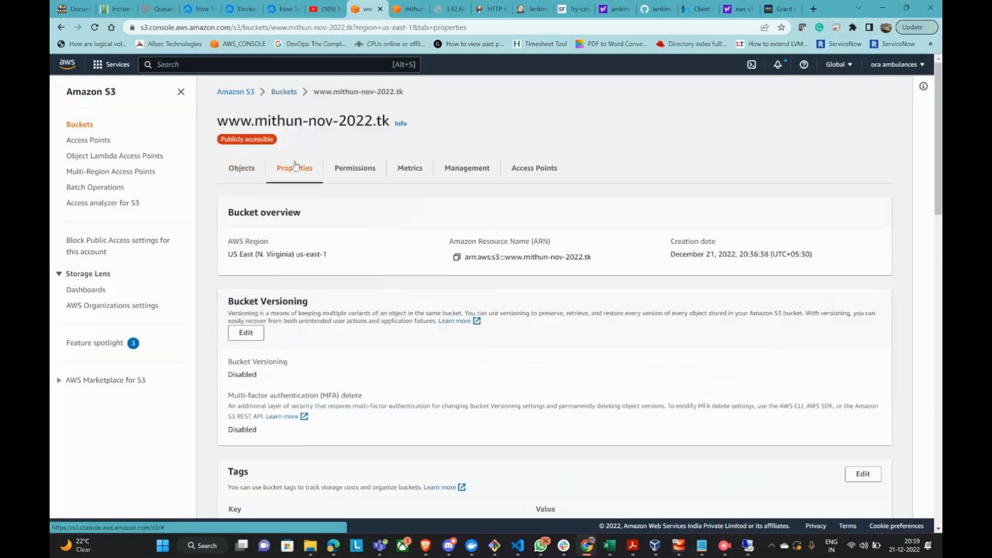
pyautogui.scroll(-15, 409, 449)
pyautogui.scroll(-10, 408, 448)
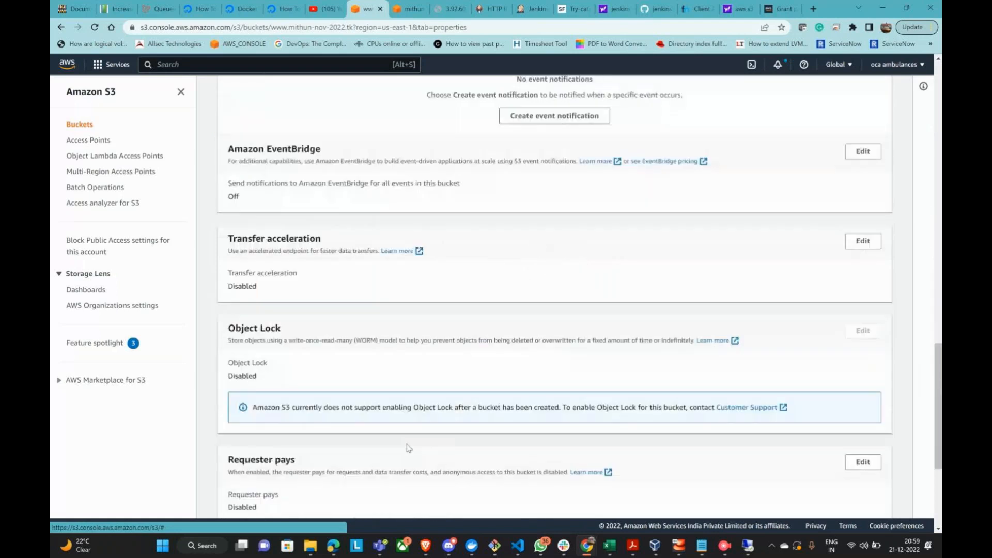
pyautogui.click(866, 345)
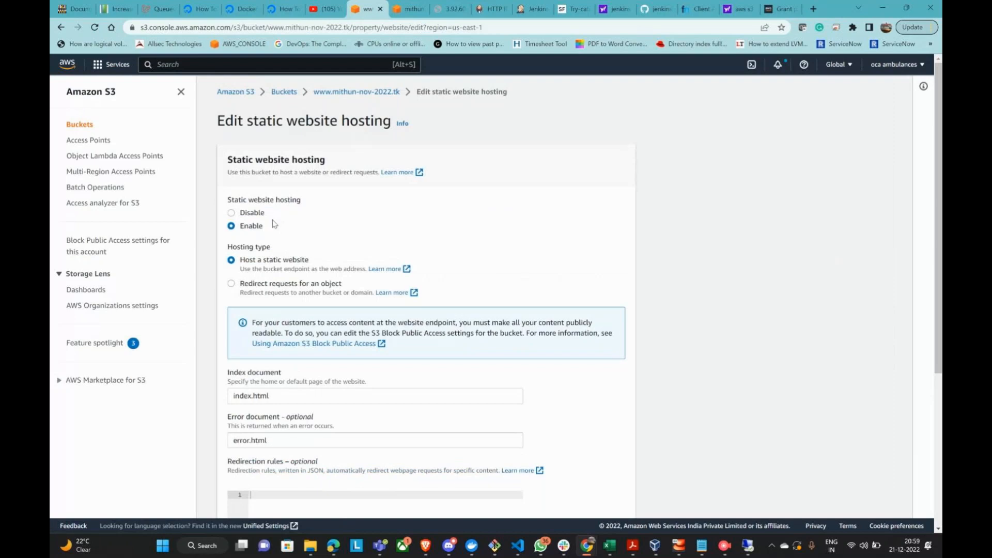
pyautogui.click(231, 284)
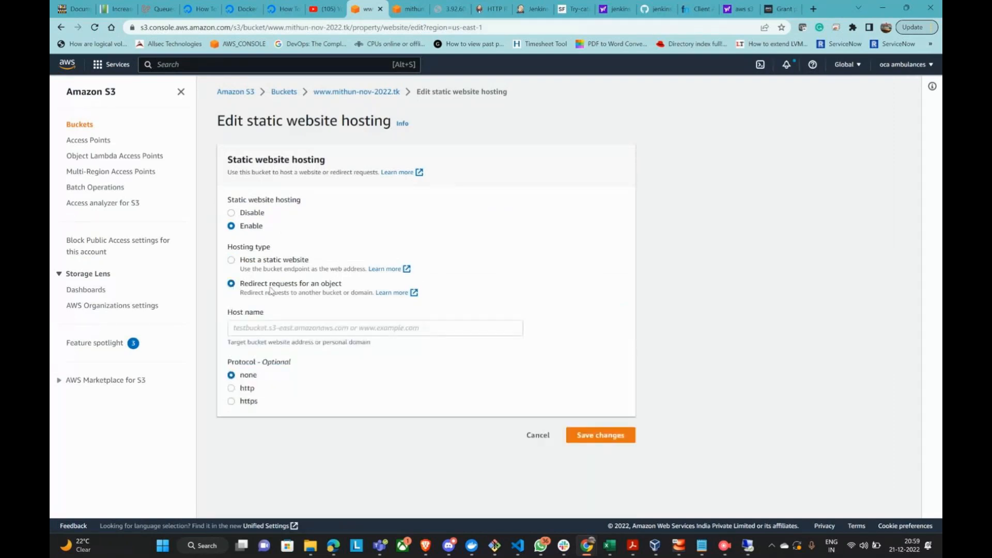
# Duplicate the S3 tab and return to the Buckets list in it
pyautogui.rightClick(361, 9)
pyautogui.click(414, 85)
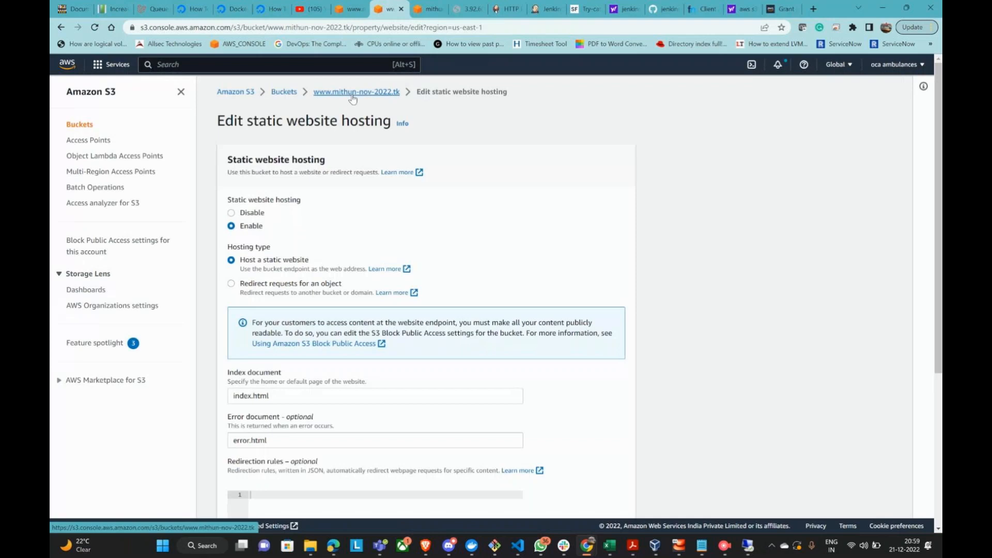
pyautogui.click(301, 96)
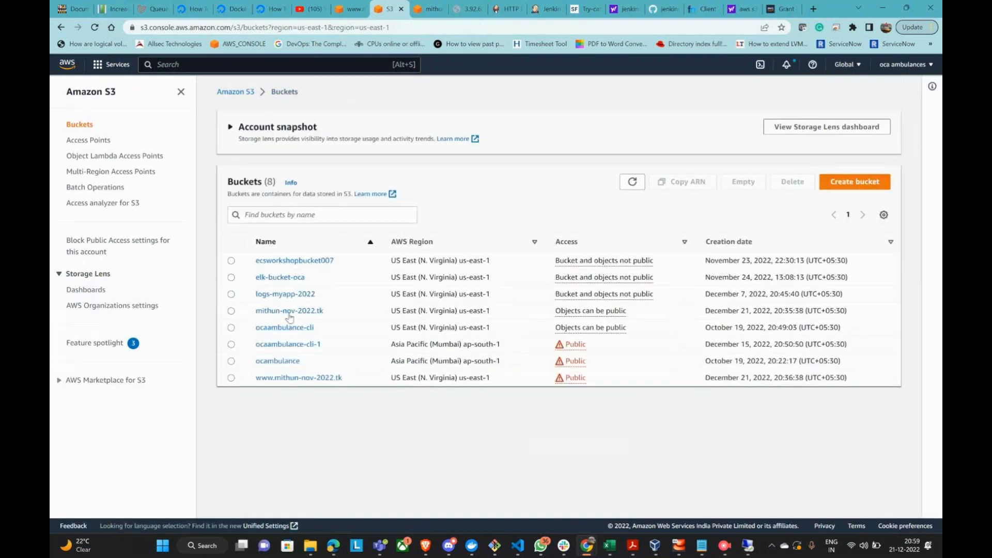
# Copy the mithun-nov-2022.tk root bucket's static website endpoint
pyautogui.click(289, 312)
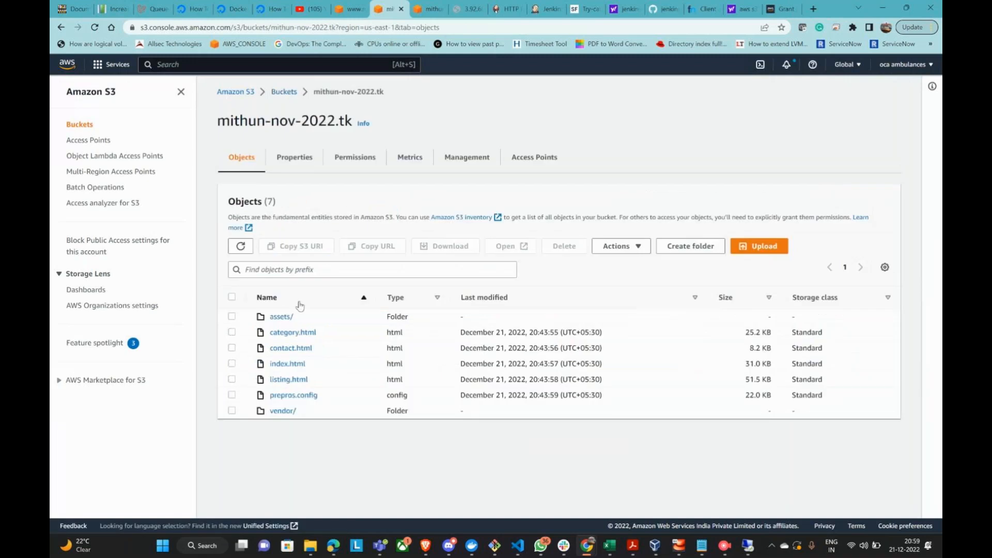
pyautogui.scroll(-15, 377, 362)
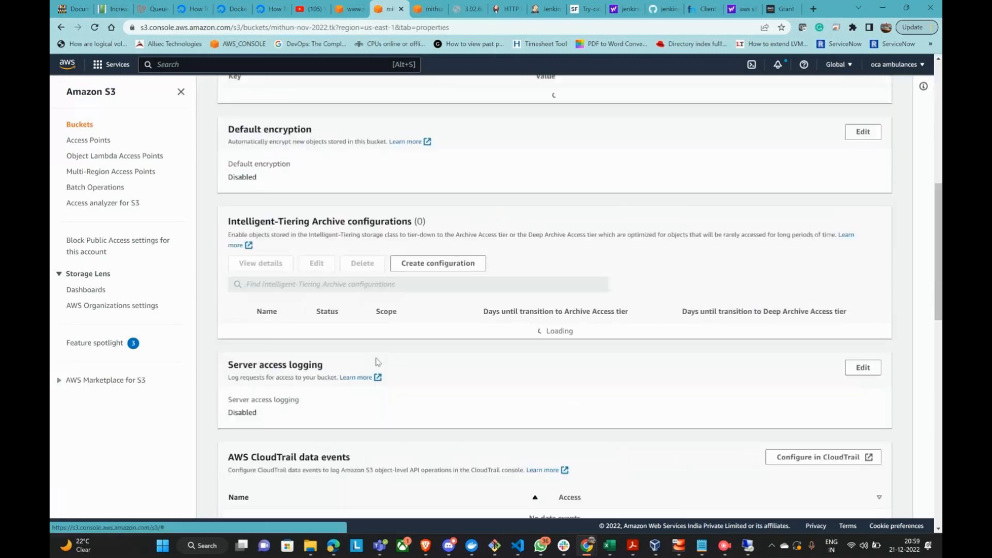
pyautogui.scroll(-10, 377, 362)
pyautogui.scroll(-3, 378, 362)
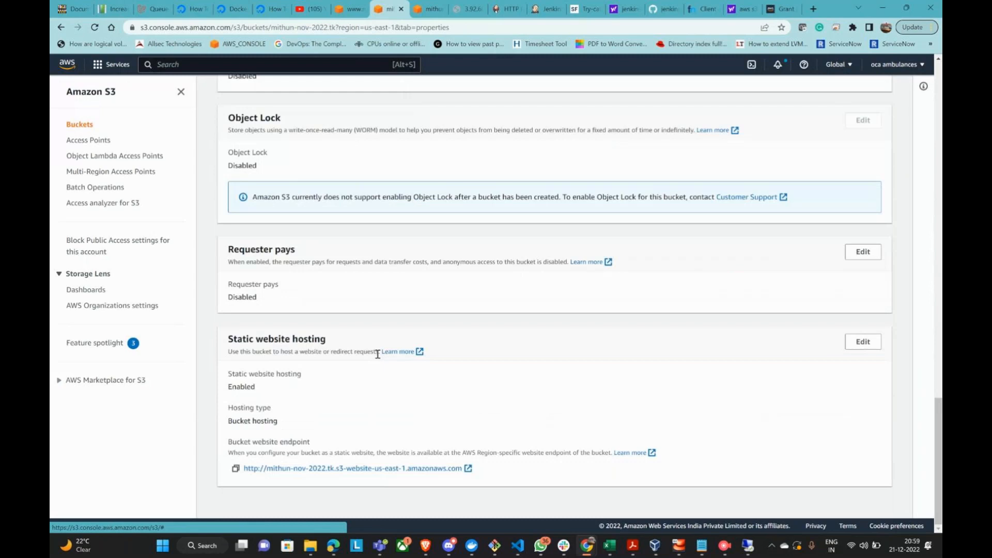
pyautogui.click(231, 470)
pyautogui.click(348, 10)
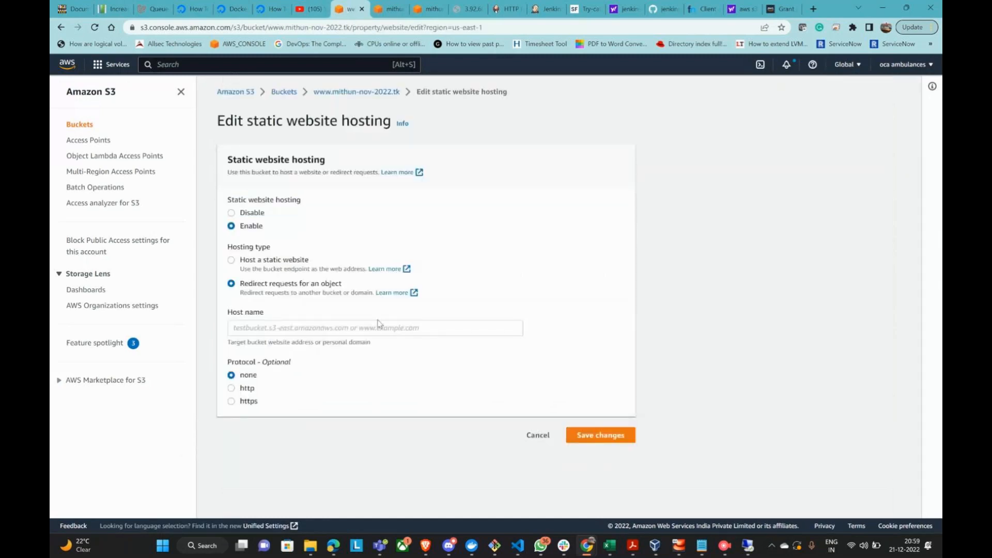
pyautogui.click(324, 328)
pyautogui.hotkey('ctrl', 'v')
pyautogui.moveTo(256, 328); pyautogui.dragTo(168, 337)
pyautogui.press('BackSpace')
pyautogui.click(406, 385)
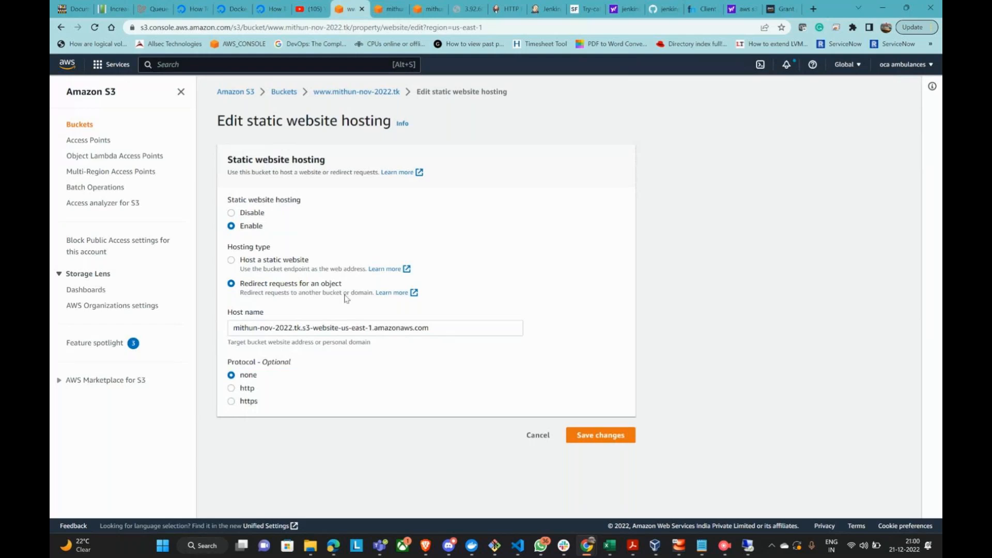
pyautogui.click(609, 437)
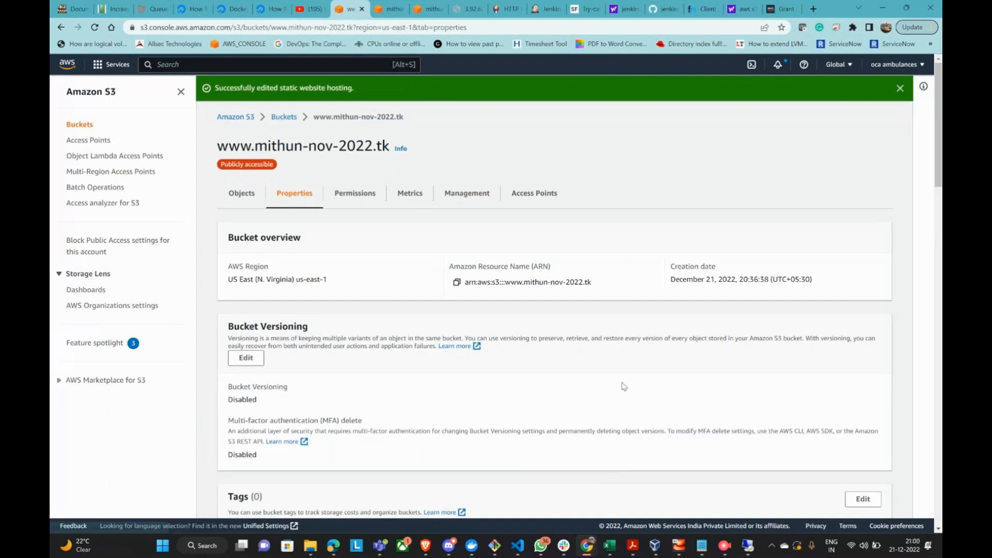
pyautogui.moveTo(426, 545)
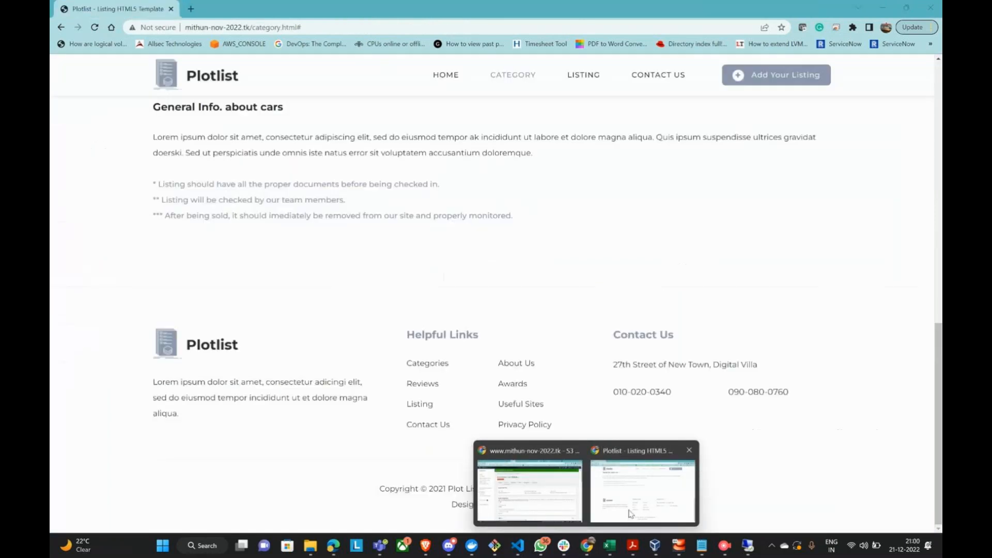
# Load the bare root website endpoint address in the test browser, then minimize it
pyautogui.click(629, 514)
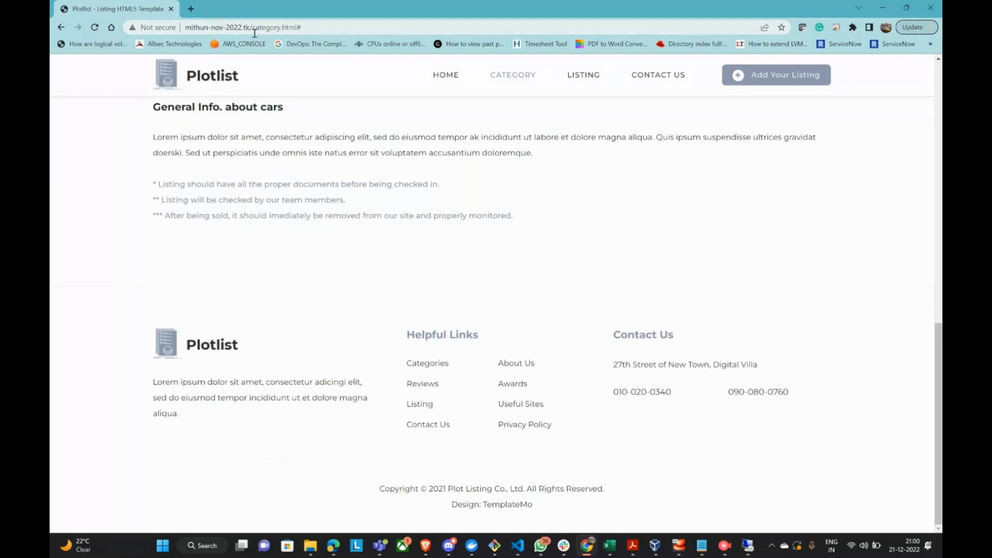
pyautogui.moveTo(252, 28); pyautogui.dragTo(504, 39)
pyautogui.press('BackSpace')
pyautogui.press('Return')
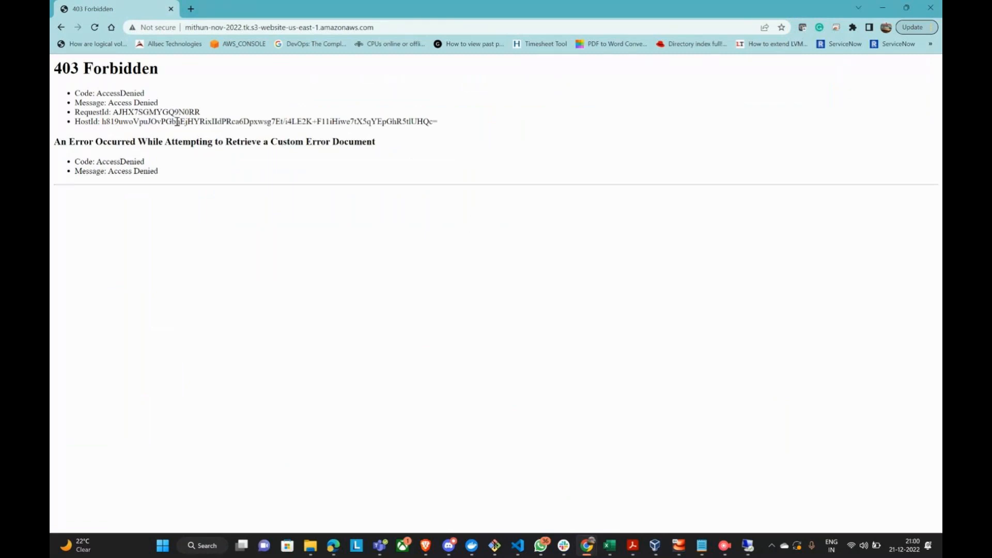
pyautogui.click(882, 8)
# Return to the S3 console and go back to the Buckets list
pyautogui.click(879, 17)
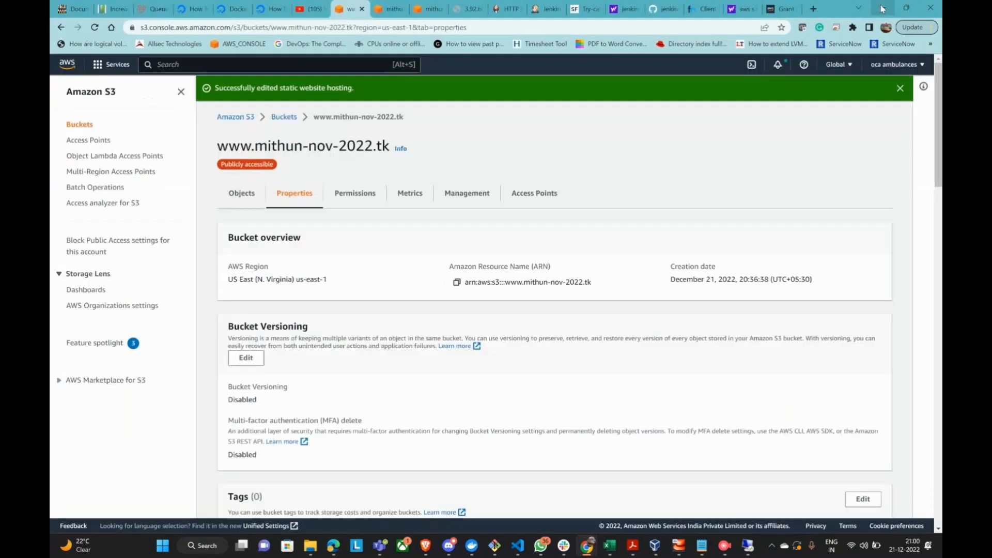
pyautogui.scroll(-7, 385, 253)
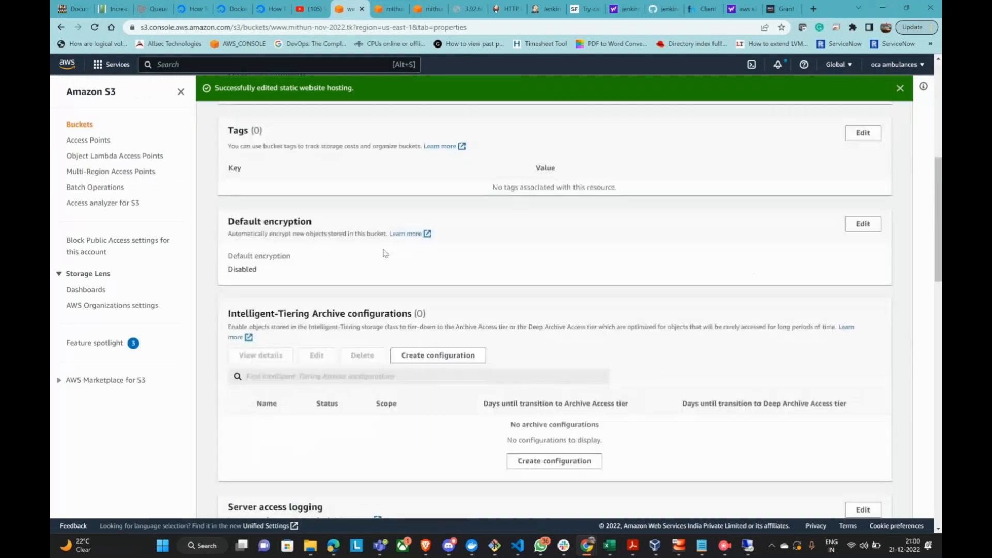
pyautogui.scroll(7, 393, 274)
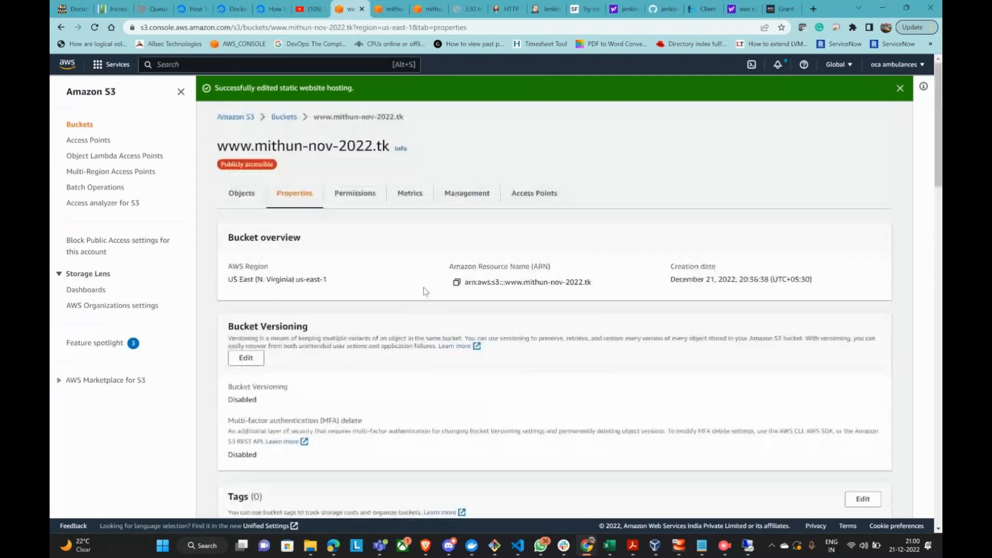
pyautogui.click(291, 119)
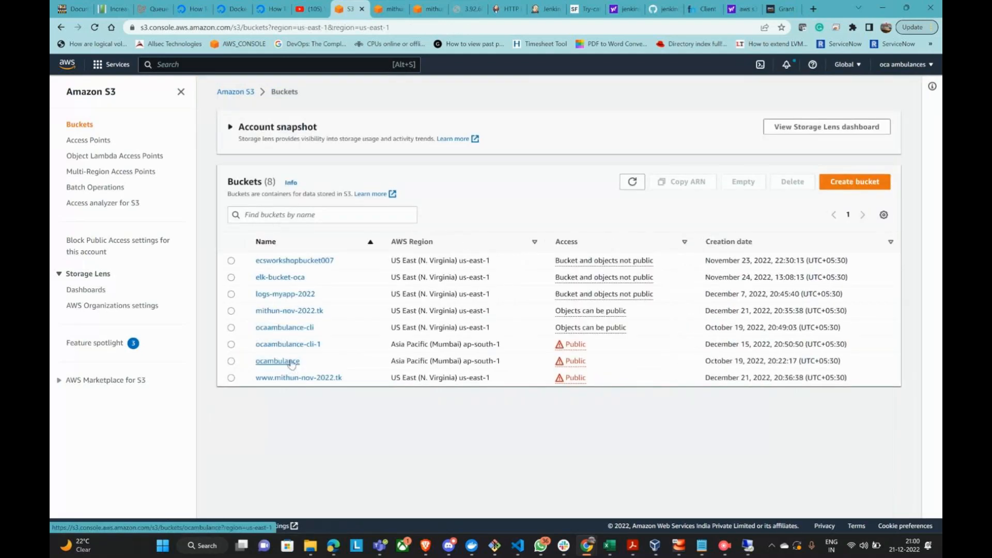
# Open the mithun-nov-2022.tk bucket's Permissions and start editing its empty bucket policy
pyautogui.click(293, 311)
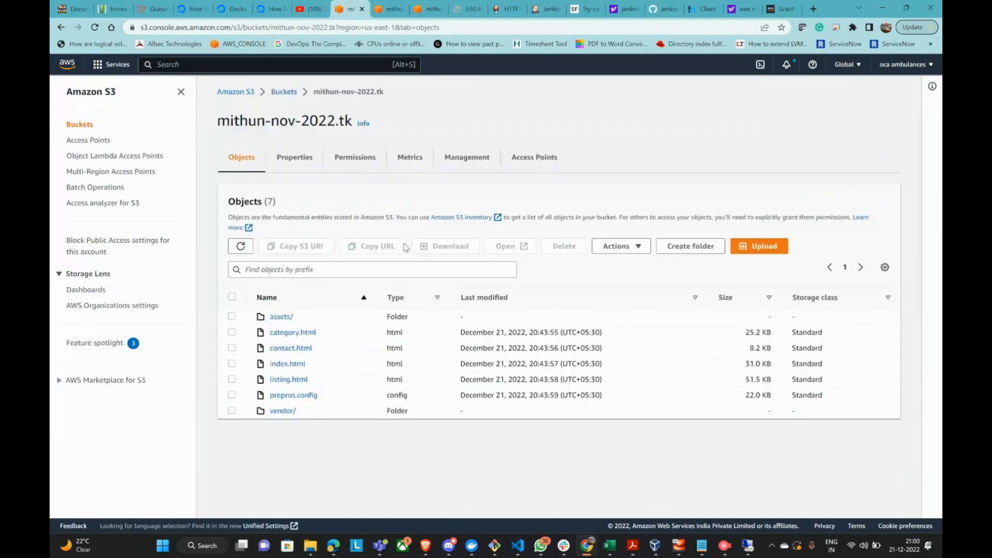
pyautogui.click(299, 158)
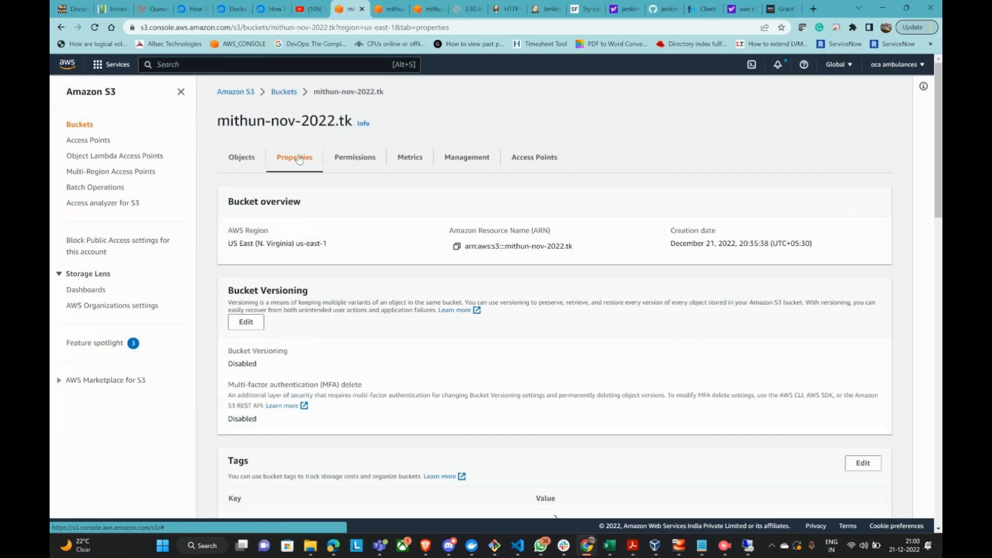
pyautogui.scroll(-1, 351, 308)
pyautogui.scroll(-2, 353, 307)
pyautogui.scroll(3, 362, 289)
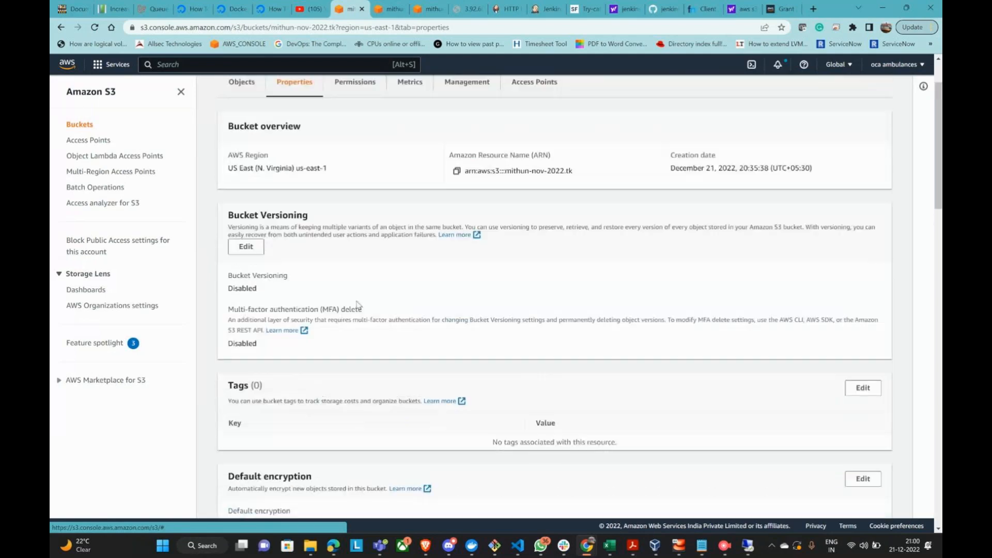
pyautogui.click(355, 159)
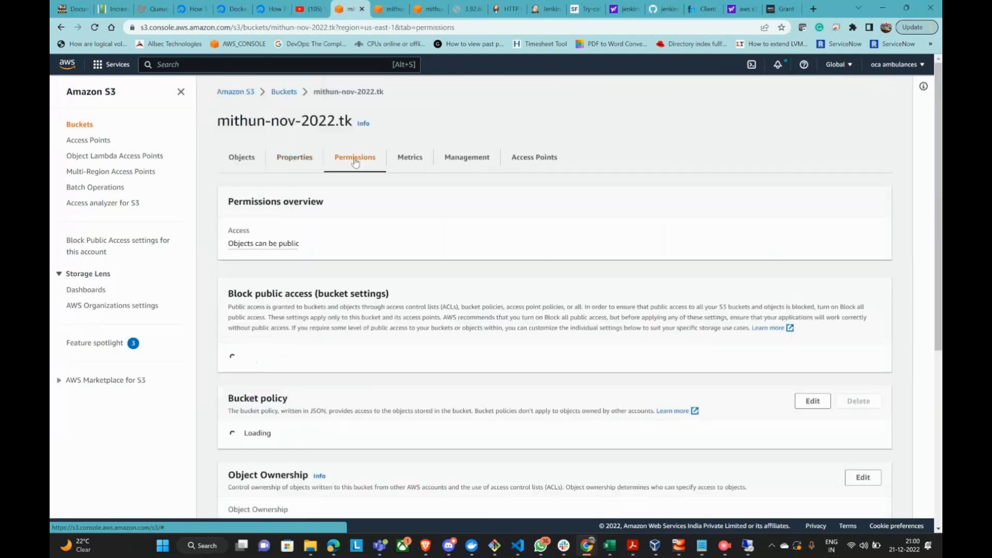
pyautogui.scroll(-5, 446, 294)
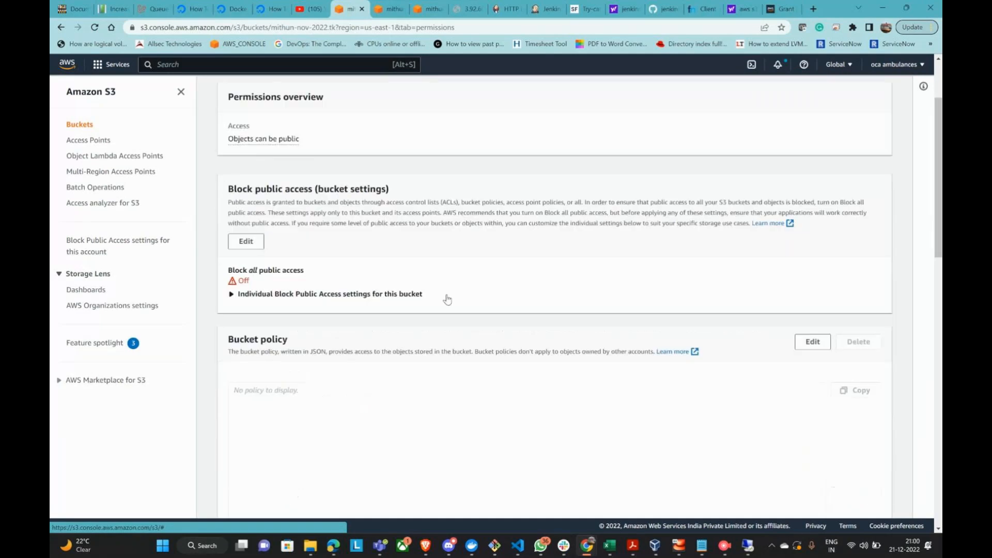
pyautogui.click(813, 184)
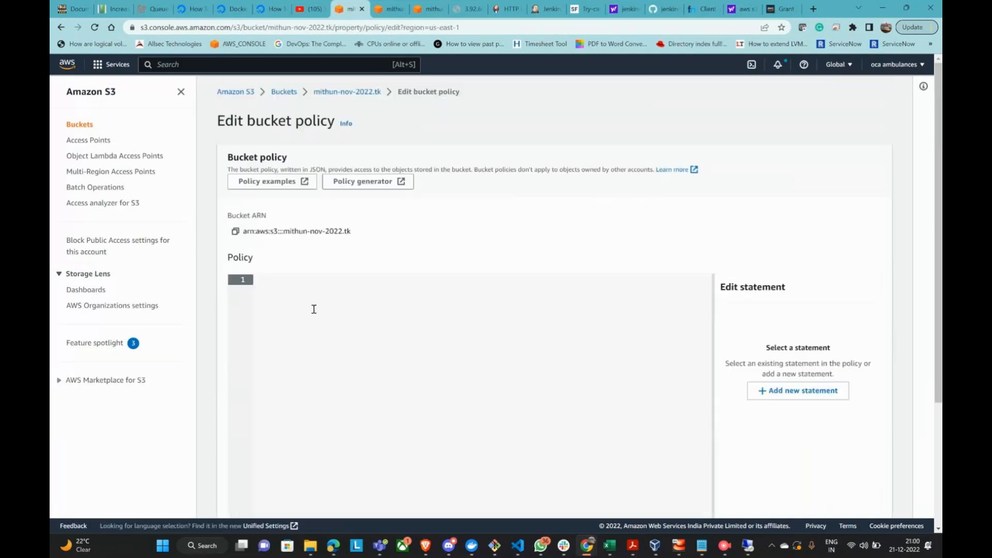
pyautogui.click(313, 309)
pyautogui.hotkey('ctrl', 'v')
pyautogui.hotkey('ctrl', 'z')
# Copy the public-read GetObject example JSON from AWS re:Post and paste it into the policy editor
pyautogui.click(784, 9)
pyautogui.moveTo(258, 286); pyautogui.dragTo(221, 317)
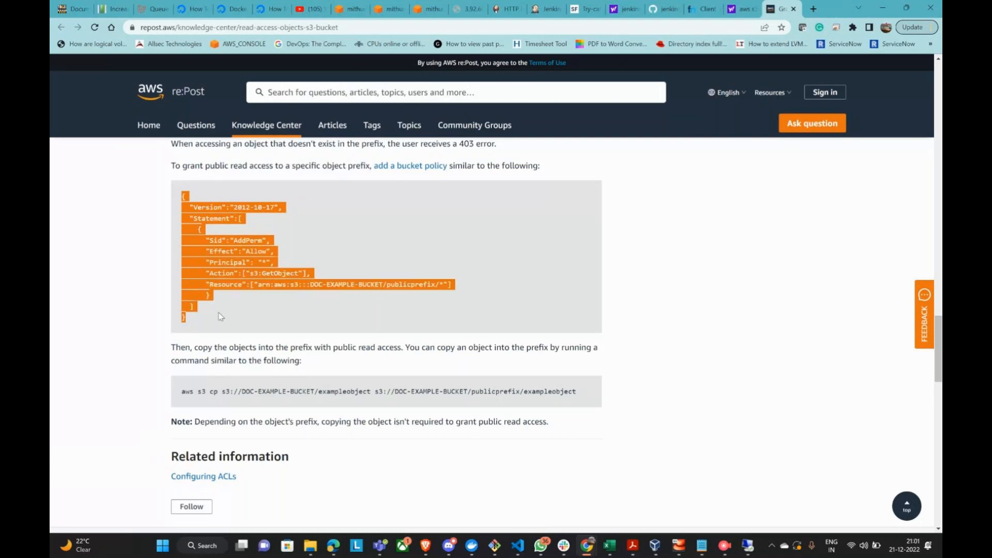
pyautogui.rightClick(219, 251)
pyautogui.click(232, 261)
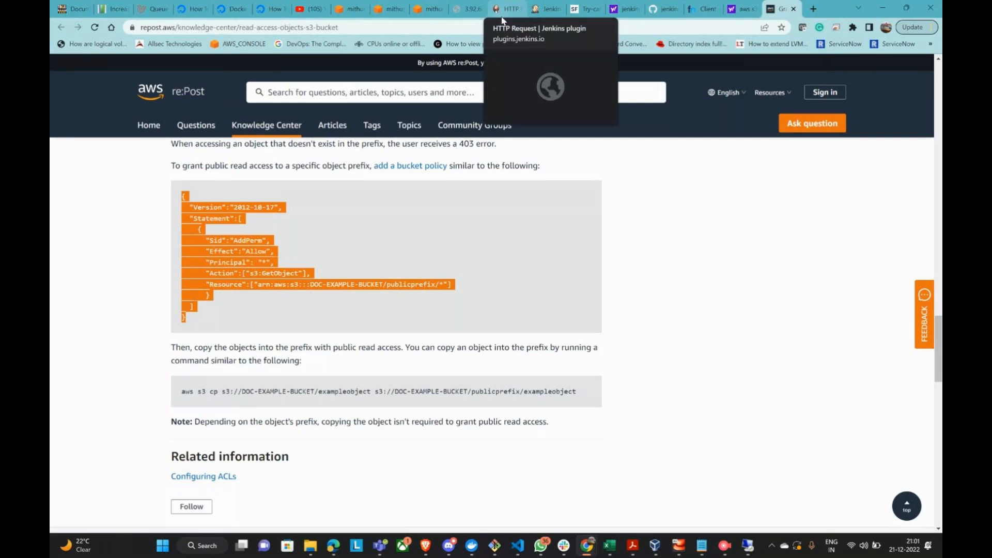
pyautogui.click(393, 10)
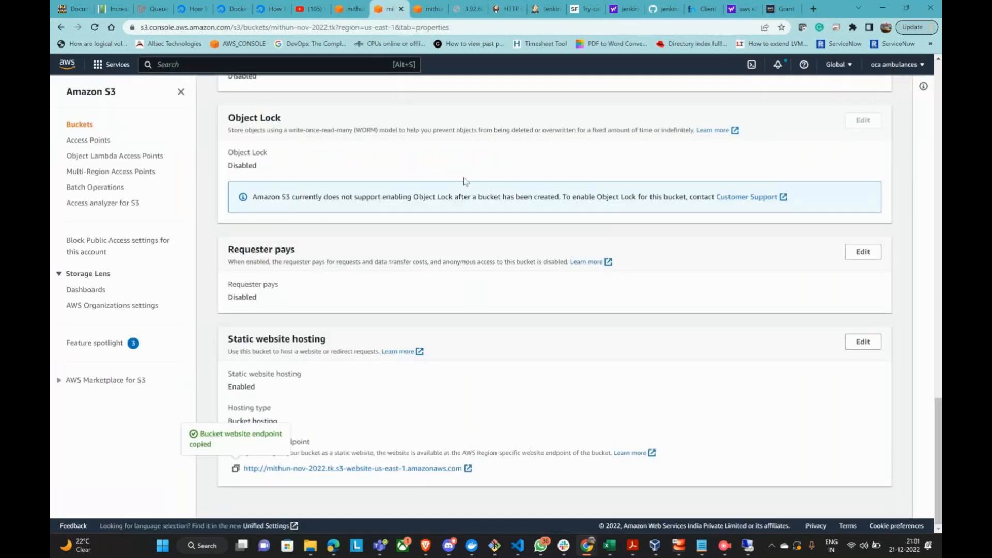
pyautogui.hotkey('ctrl', 'Tab')
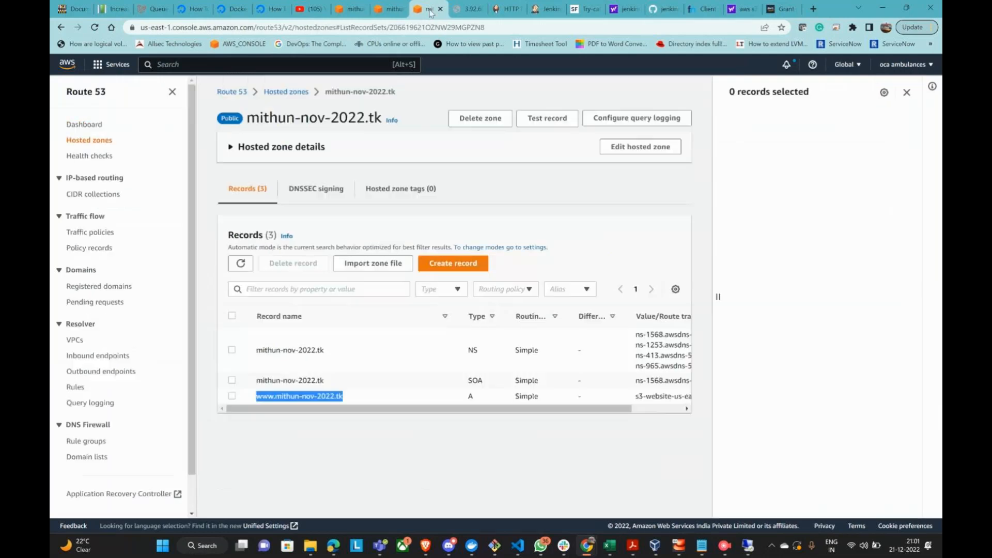
pyautogui.click(344, 10)
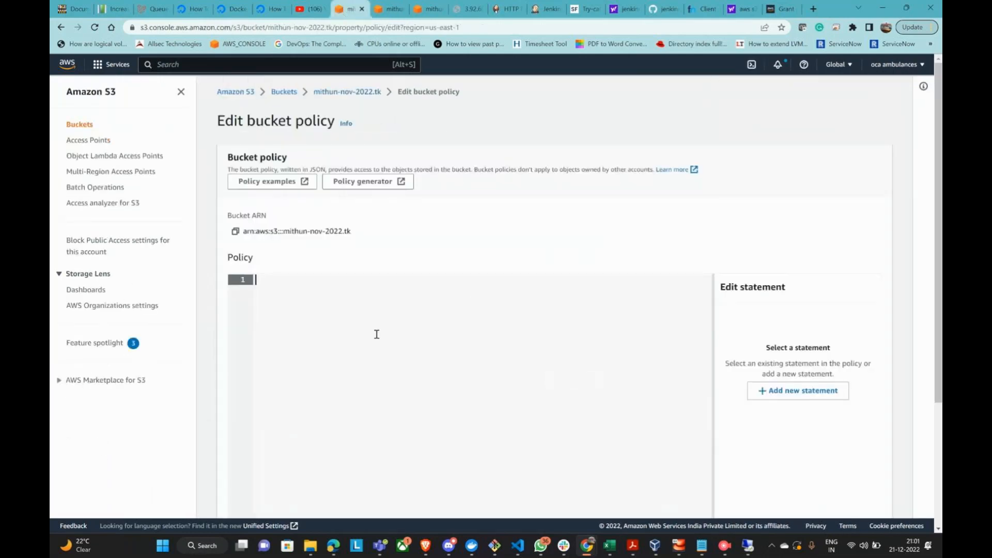
pyautogui.hotkey('ctrl', 'v')
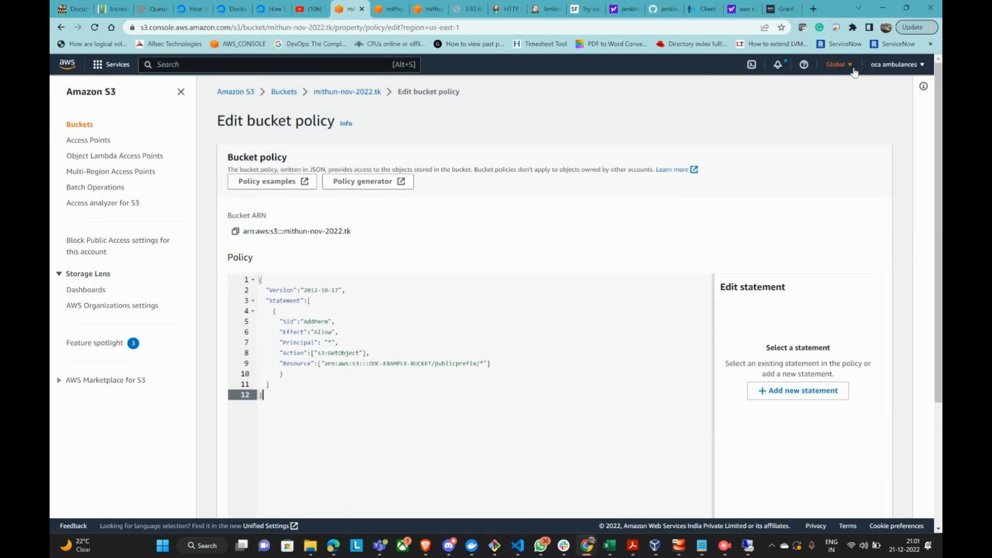
# Replace the wildcard Principal value with the pasted account ID
pyautogui.click(894, 65)
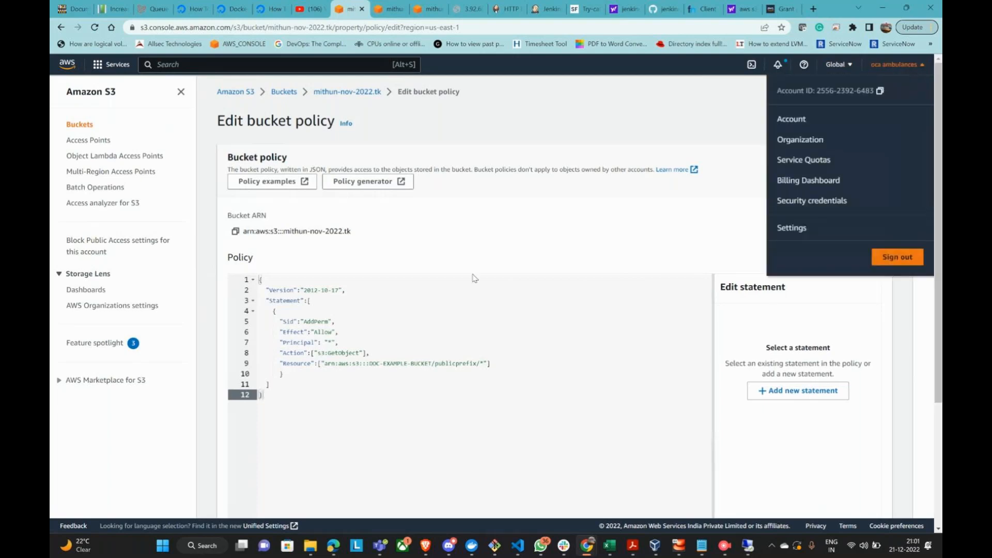
pyautogui.click(480, 312)
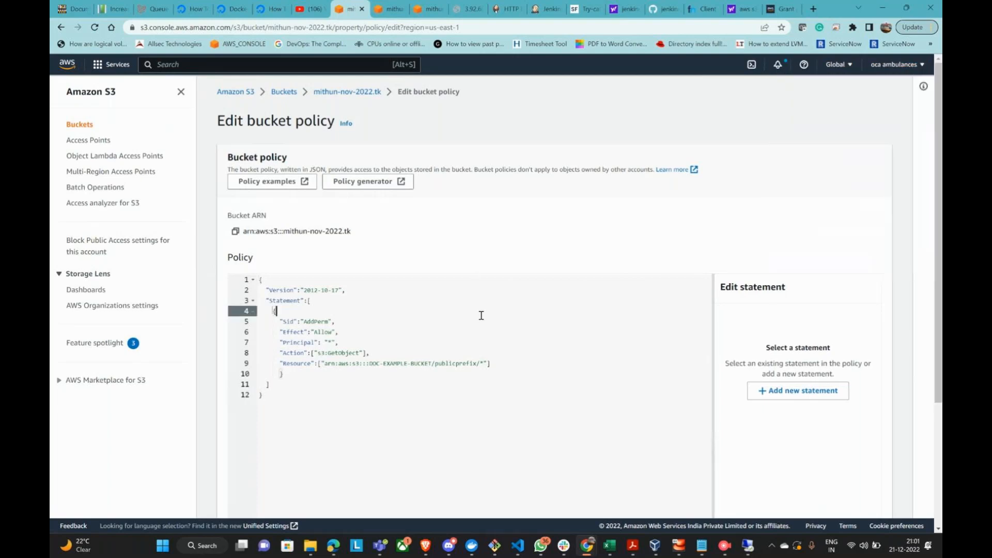
pyautogui.click(336, 343)
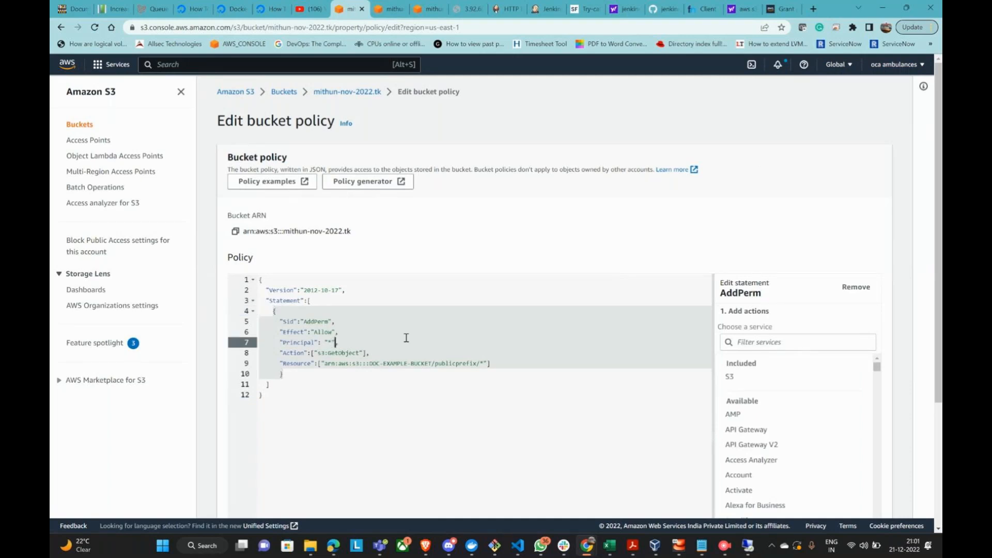
pyautogui.press('BackSpace')
pyautogui.press('BackSpace')
pyautogui.press('BackSpace')
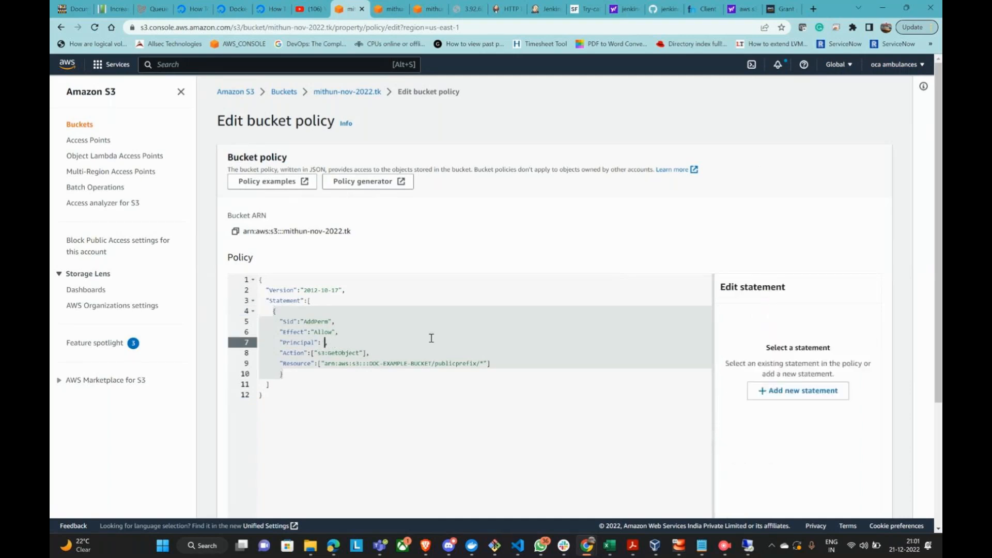
pyautogui.hotkey('ctrl', 'v')
pyautogui.write(',')
pyautogui.click(394, 418)
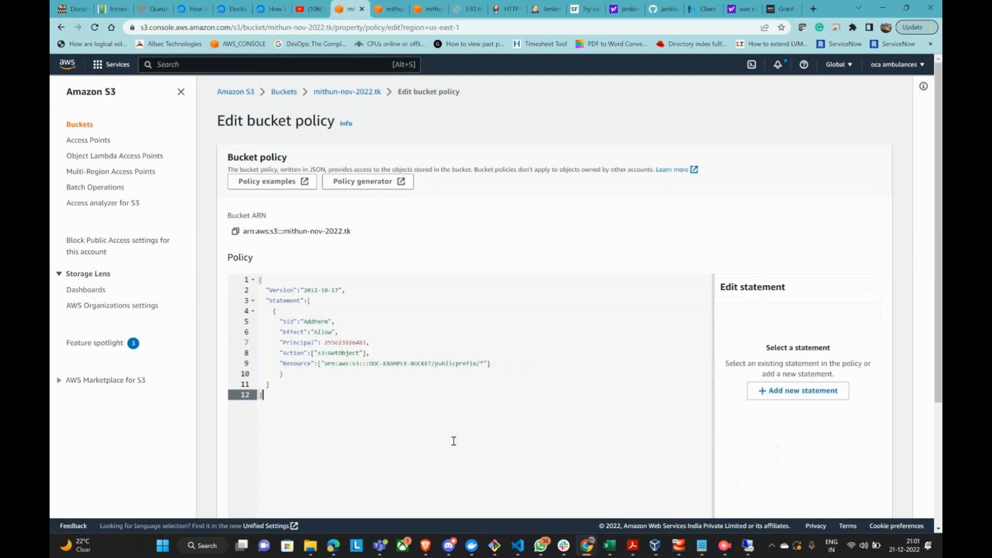
# Review the policy error details shown below the editor
pyautogui.scroll(-1, 468, 441)
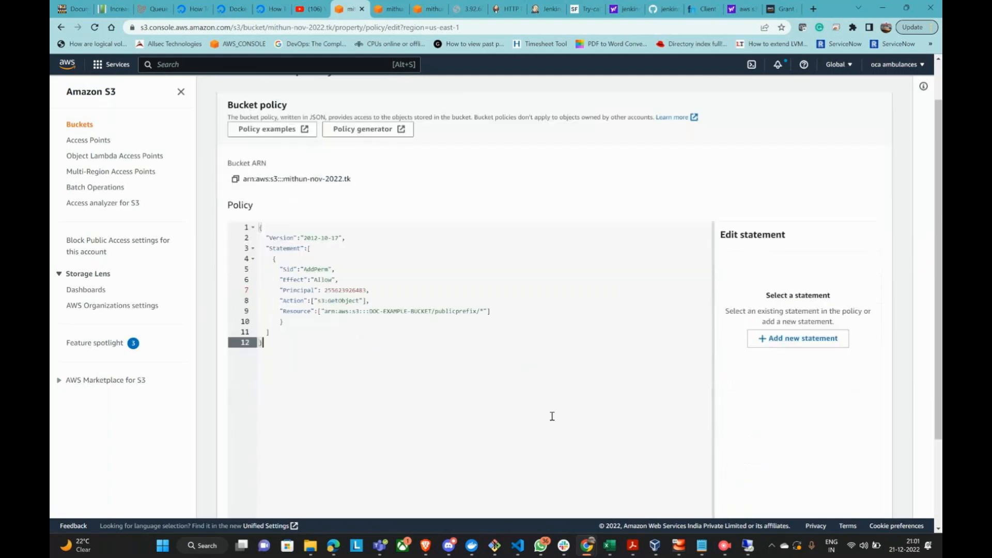
pyautogui.scroll(-2, 552, 414)
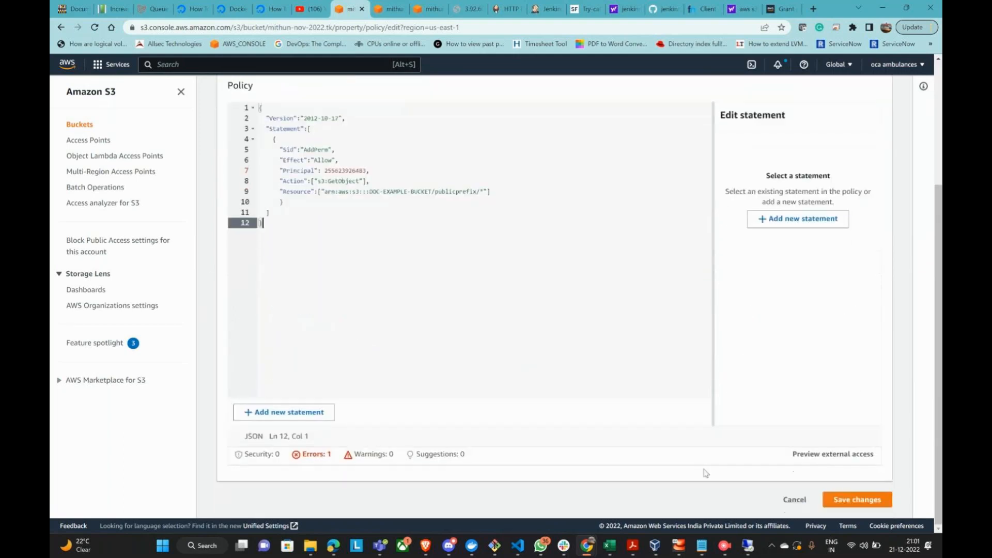
pyautogui.click(316, 455)
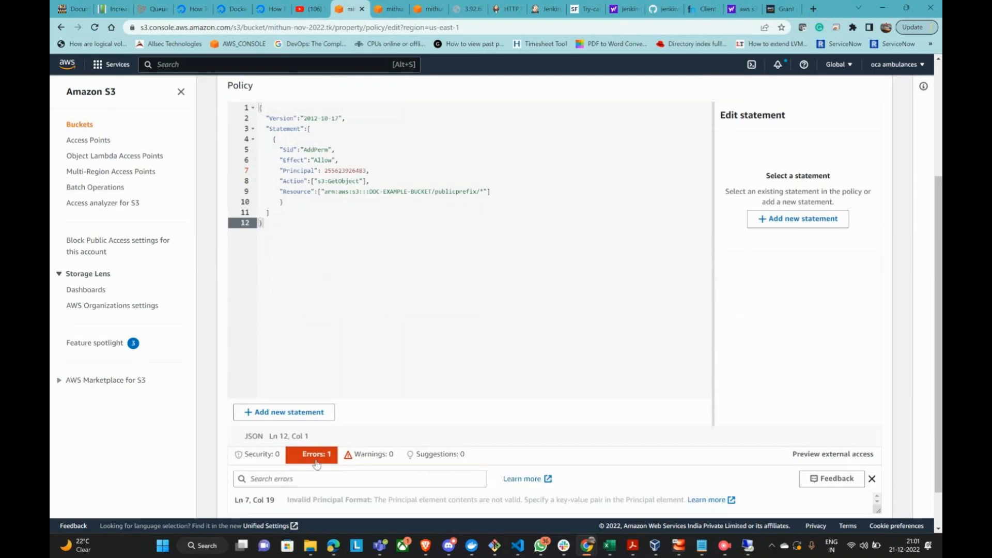
pyautogui.scroll(-1, 398, 455)
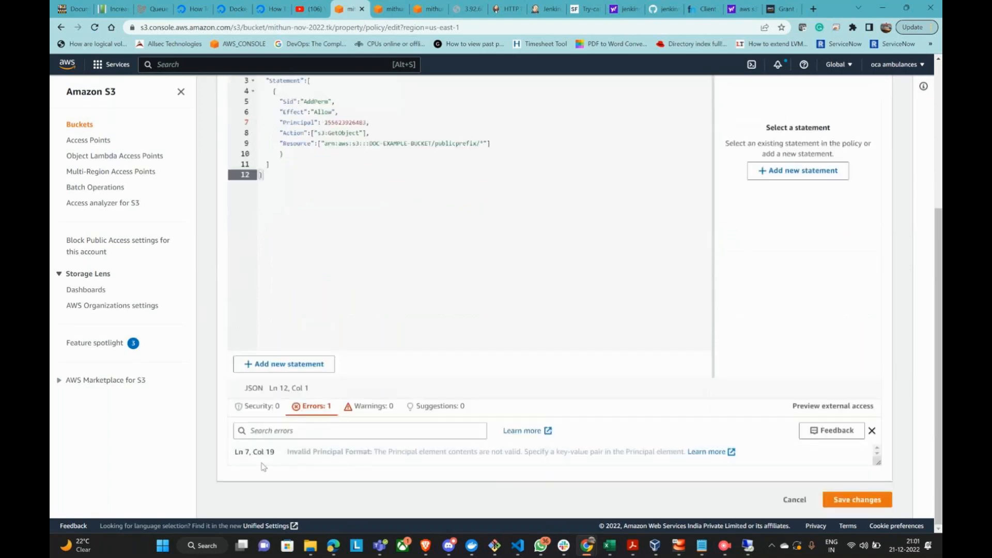
pyautogui.scroll(3, 341, 318)
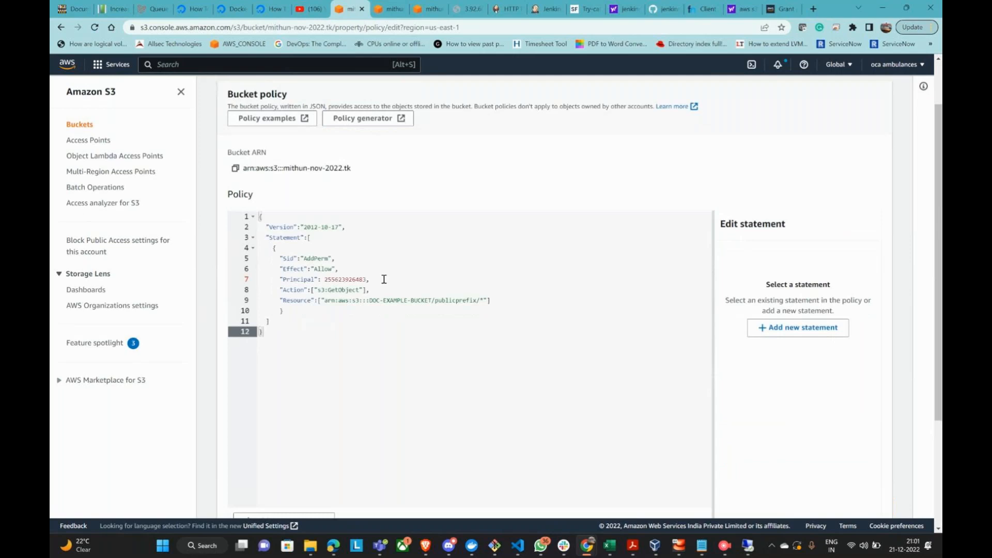
# Wrap the account ID on the Principal line in quotation marks
pyautogui.click(369, 279)
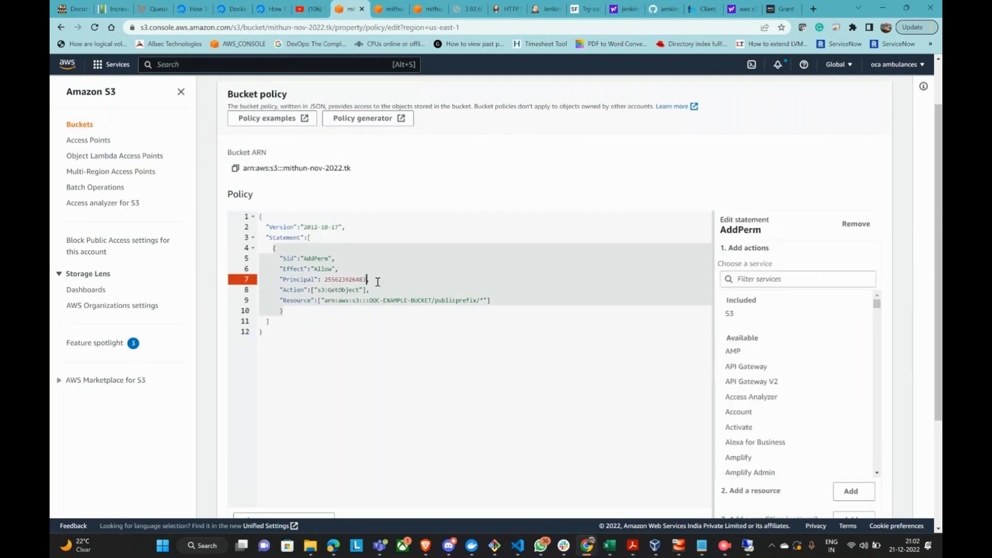
pyautogui.write('"')
pyautogui.press('Left')
pyautogui.press('Left')
pyautogui.press('Left')
pyautogui.press('Left')
pyautogui.press('Left')
pyautogui.press('Left')
pyautogui.press('Left')
pyautogui.press('Left')
pyautogui.press('Left')
pyautogui.press('Left')
pyautogui.press('Left')
pyautogui.press('Left')
pyautogui.press('Left')
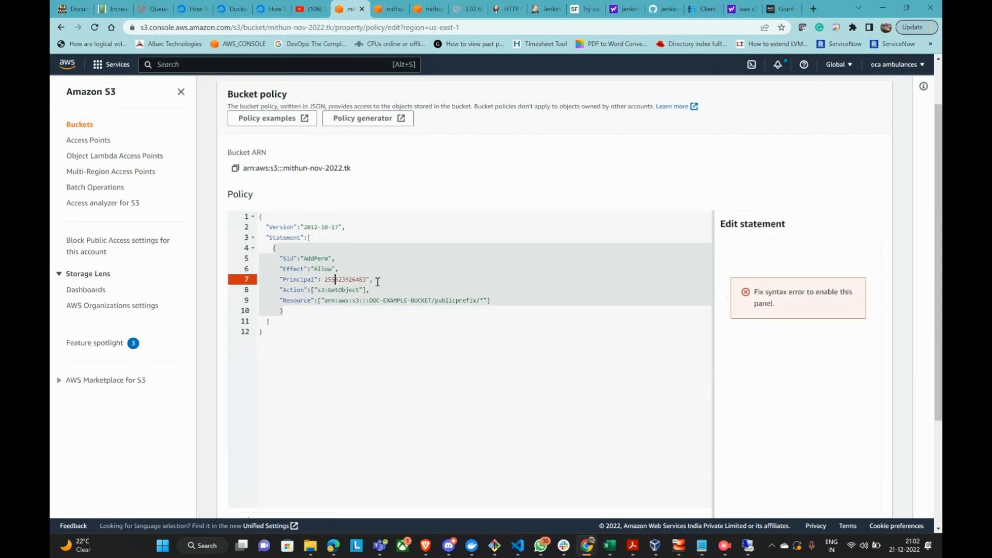
pyautogui.write('"')
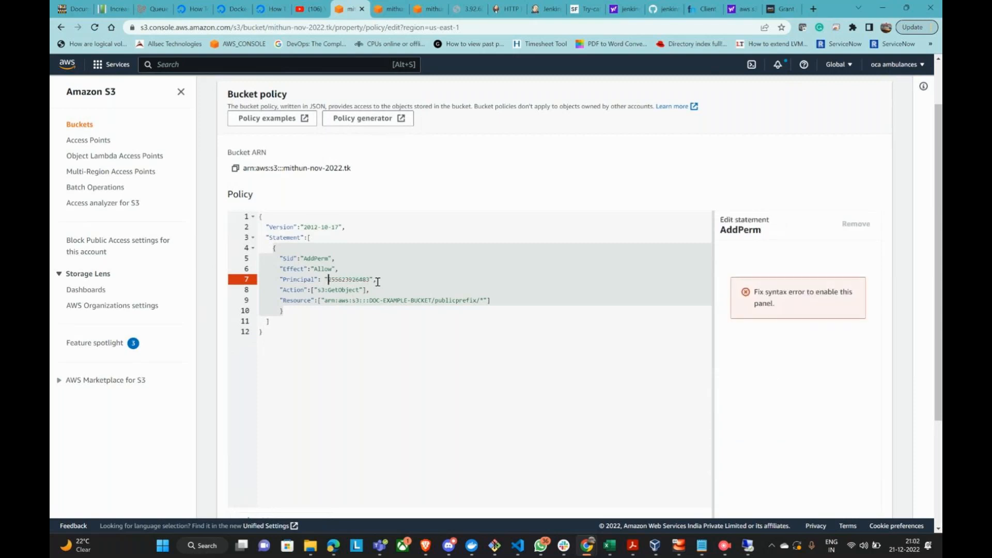
pyautogui.click(400, 412)
pyautogui.scroll(-3, 400, 412)
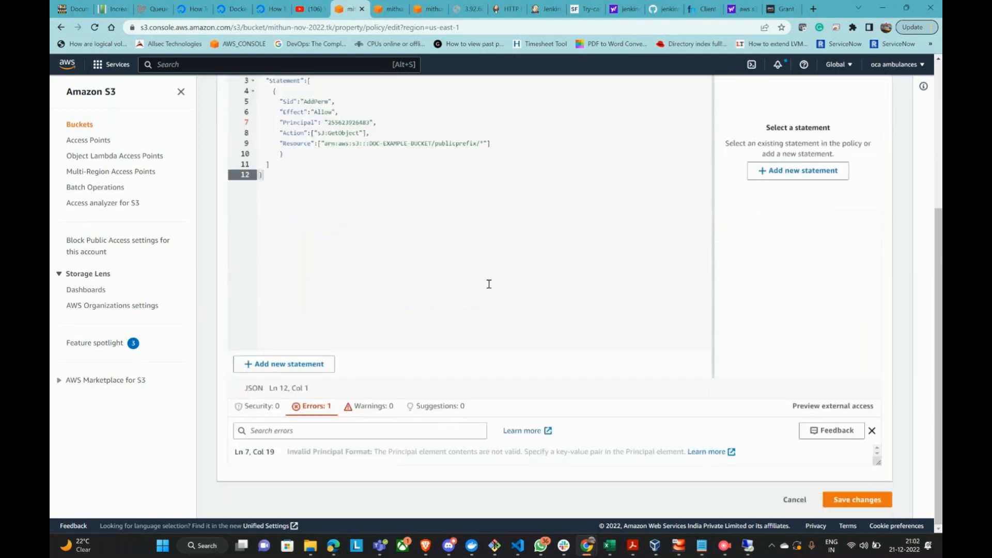
# Save the policy and review the invalid-syntax API response
pyautogui.click(857, 500)
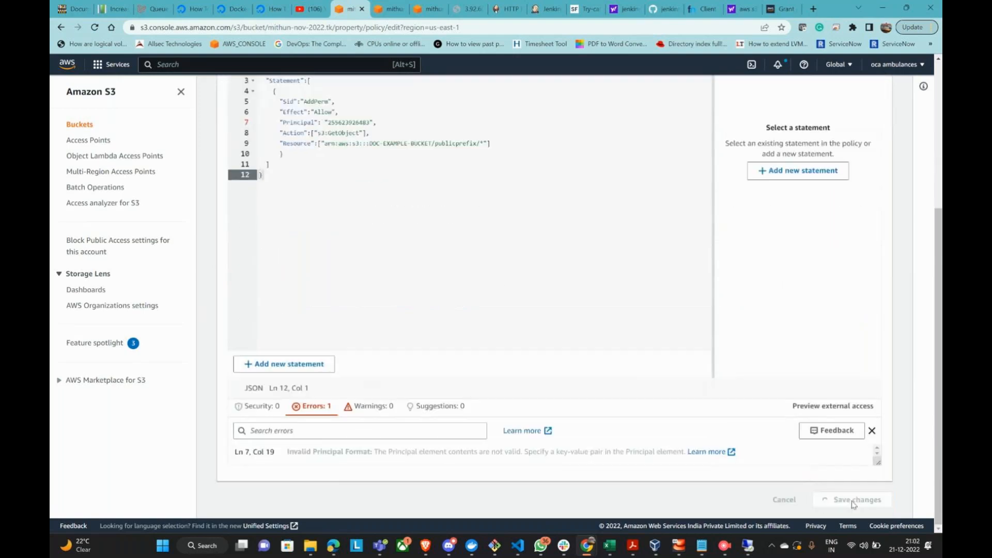
pyautogui.click(283, 466)
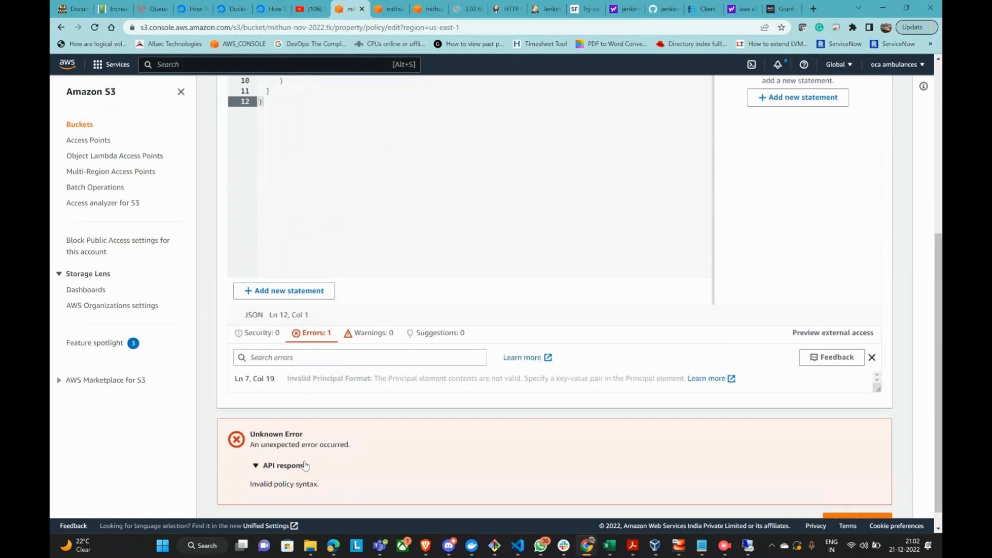
pyautogui.scroll(5, 399, 300)
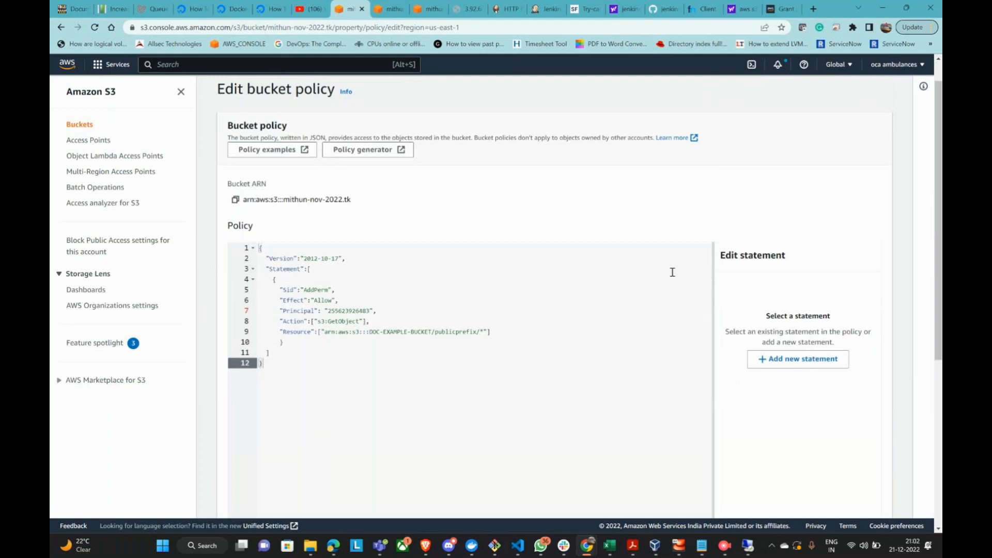
pyautogui.click(783, 9)
# Search Google for 's3 policy generator' and open the AWS Policy Generator result
pyautogui.scroll(15, 464, 368)
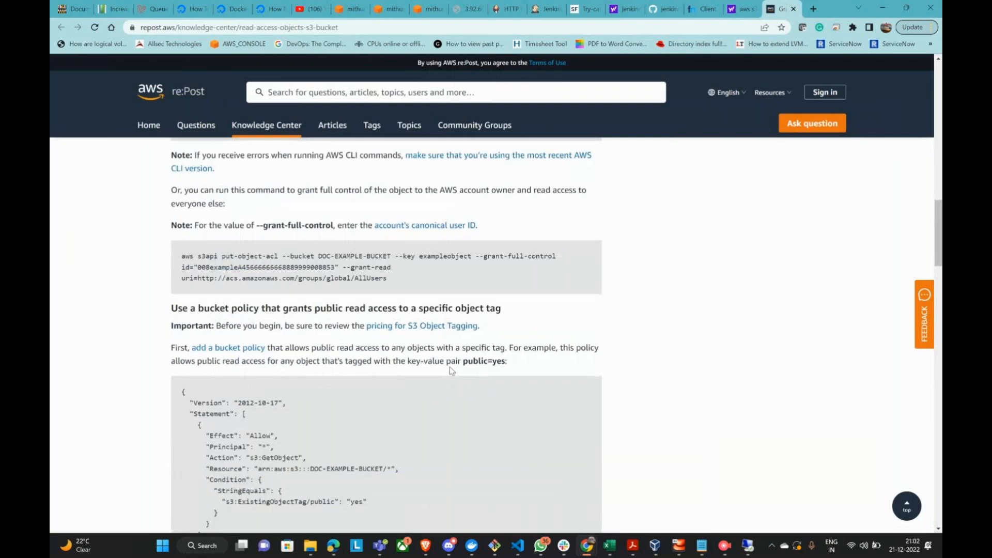
pyautogui.scroll(10, 450, 367)
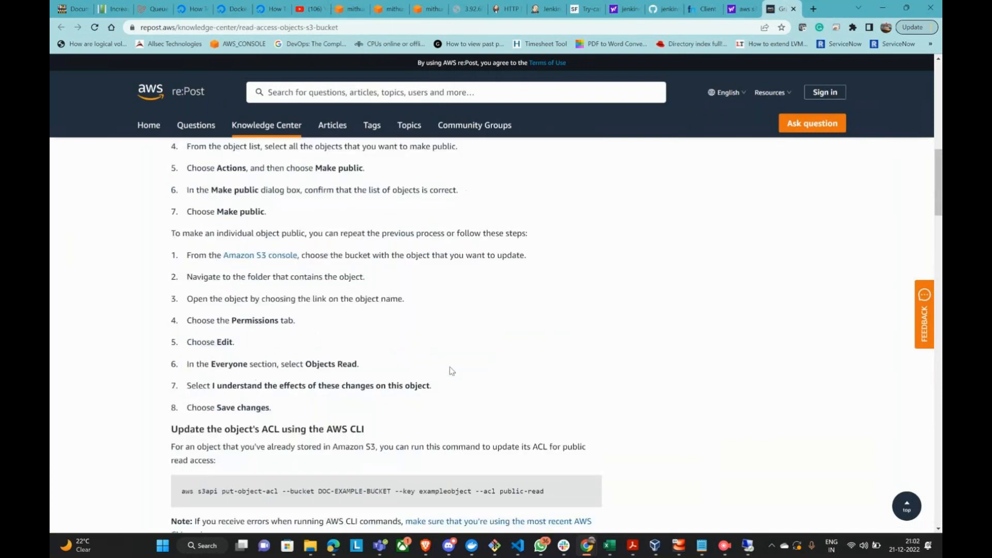
pyautogui.scroll(6, 450, 369)
pyautogui.scroll(-15, 451, 367)
pyautogui.scroll(-2, 450, 362)
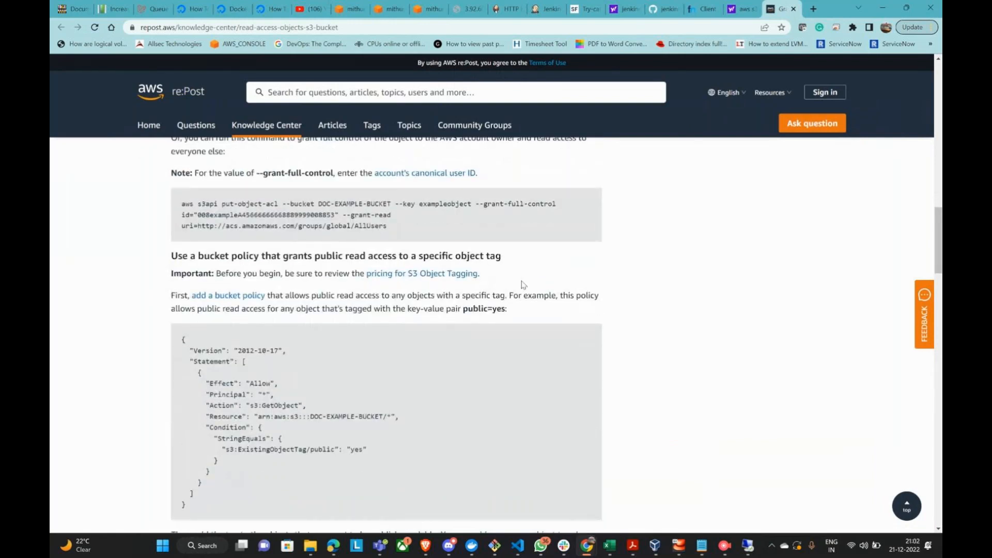
pyautogui.click(742, 9)
pyautogui.click(280, 25)
pyautogui.write('goo')
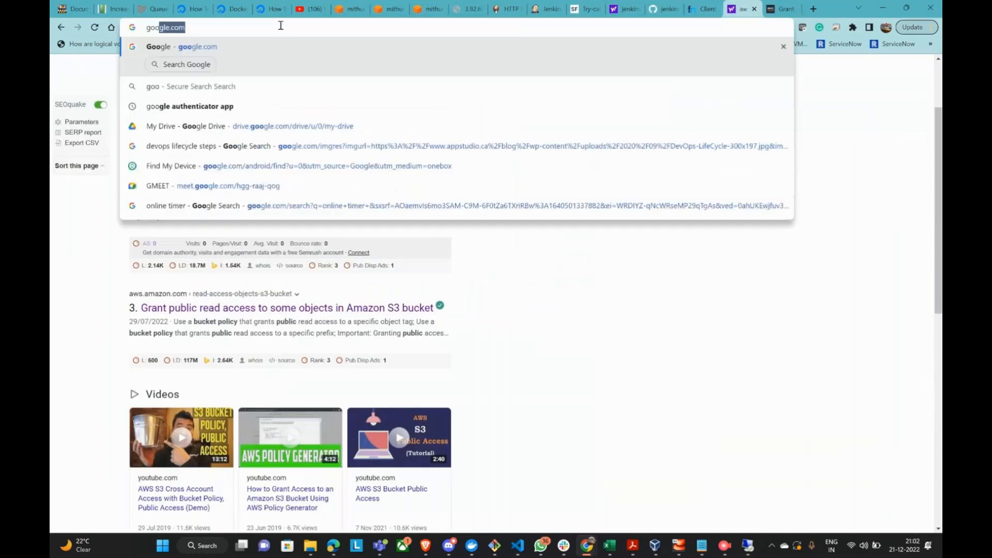
pyautogui.press('Return')
pyautogui.write('s3')
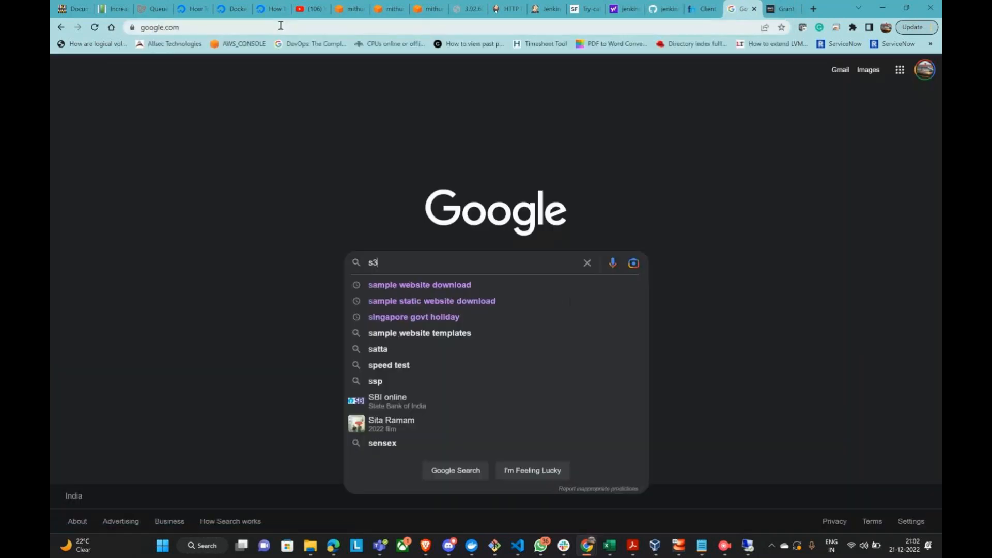
pyautogui.write(' pol')
pyautogui.press('Down')
pyautogui.press('Down')
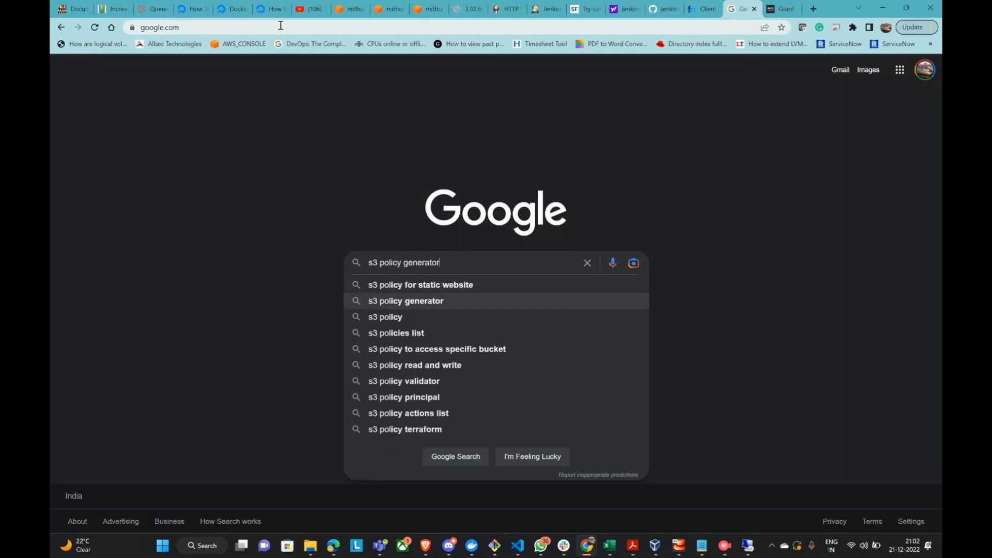
pyautogui.press('Return')
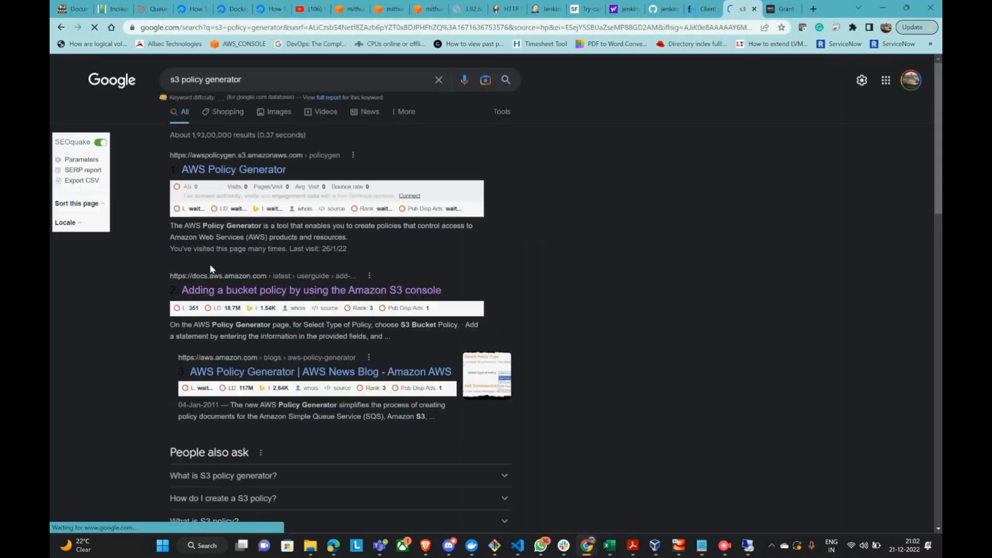
pyautogui.click(221, 175)
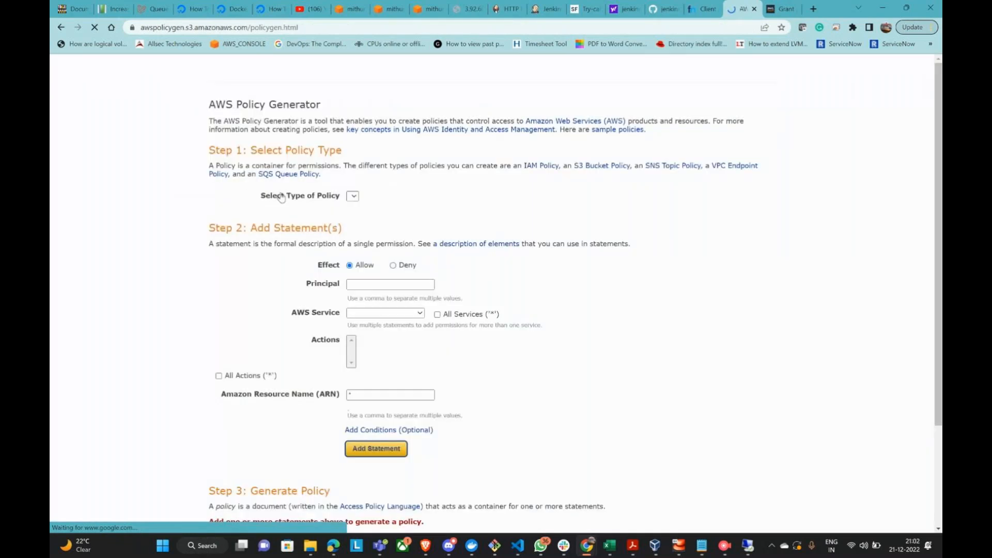
# Paste the account ID into the Principal field and browse the Actions list
pyautogui.scroll(-1, 324, 197)
pyautogui.click(385, 254)
pyautogui.hotkey('ctrl', 'v')
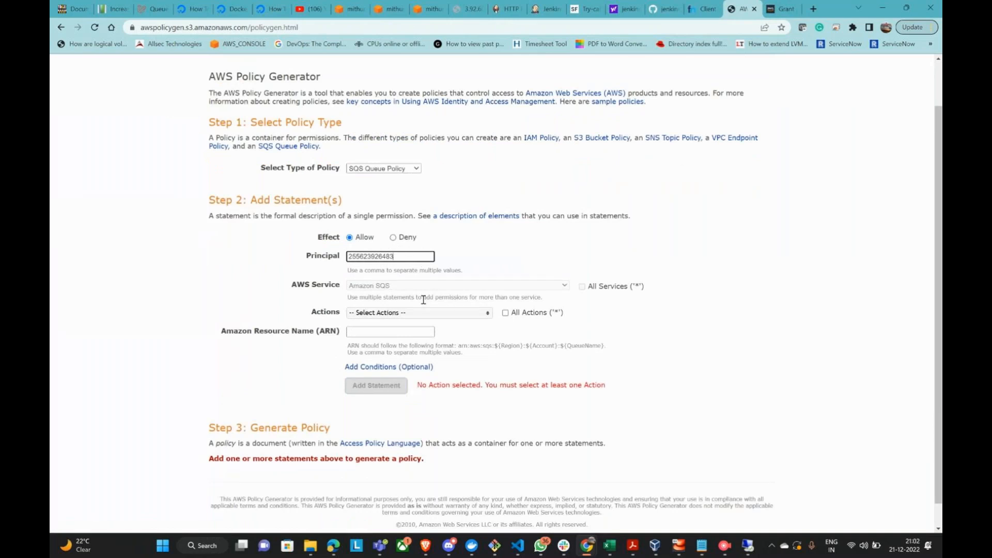
pyautogui.click(585, 290)
pyautogui.click(481, 314)
pyautogui.scroll(-5, 441, 348)
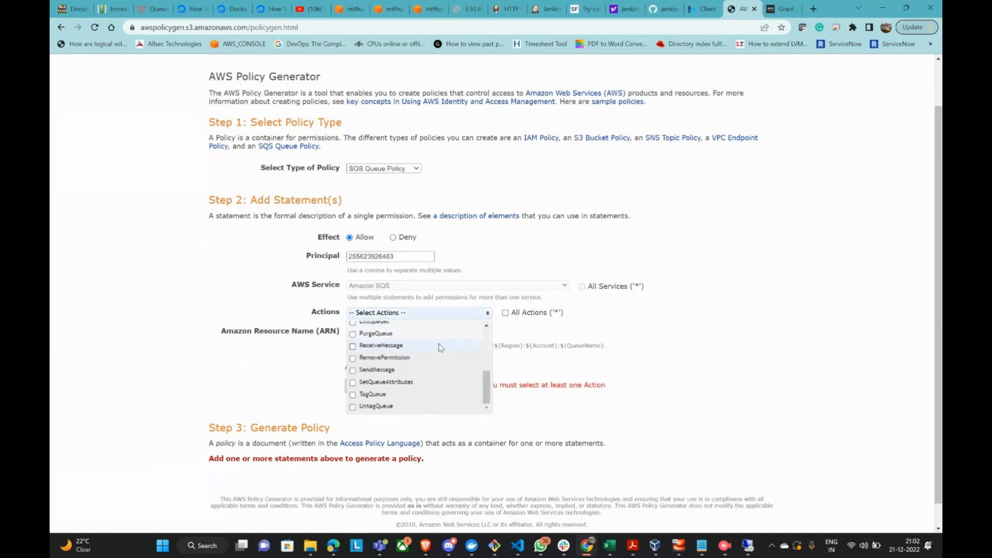
pyautogui.scroll(-1, 440, 348)
pyautogui.scroll(5, 441, 347)
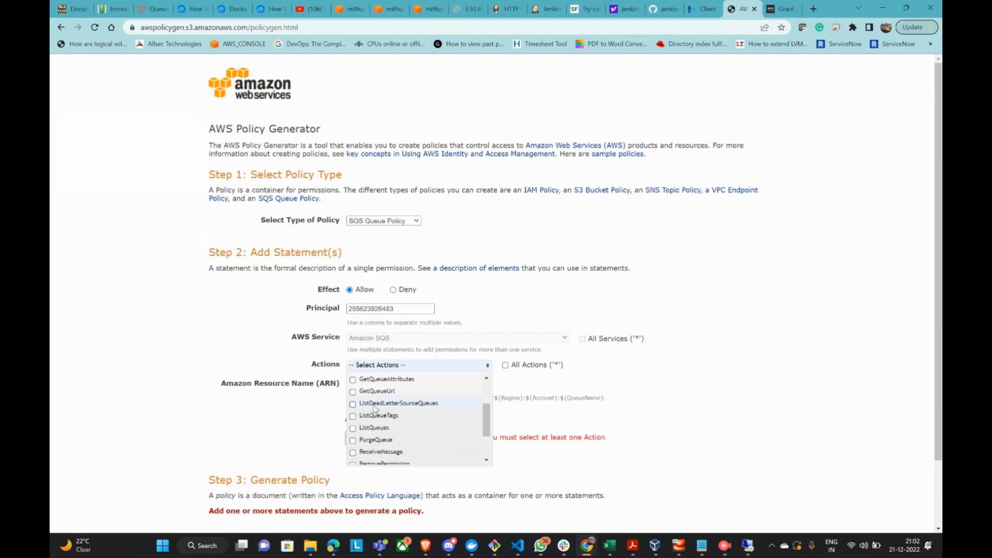
pyautogui.scroll(1, 376, 420)
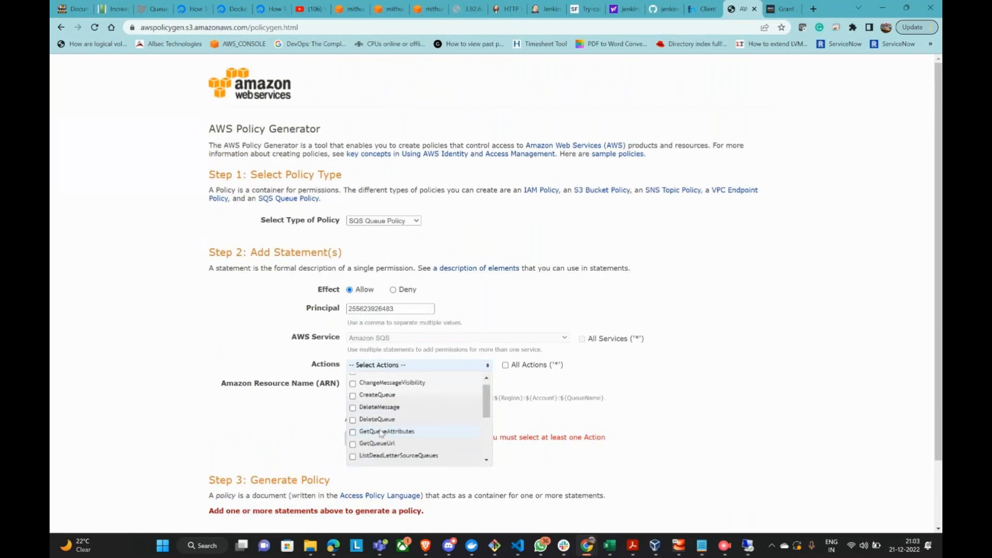
pyautogui.scroll(-3, 381, 433)
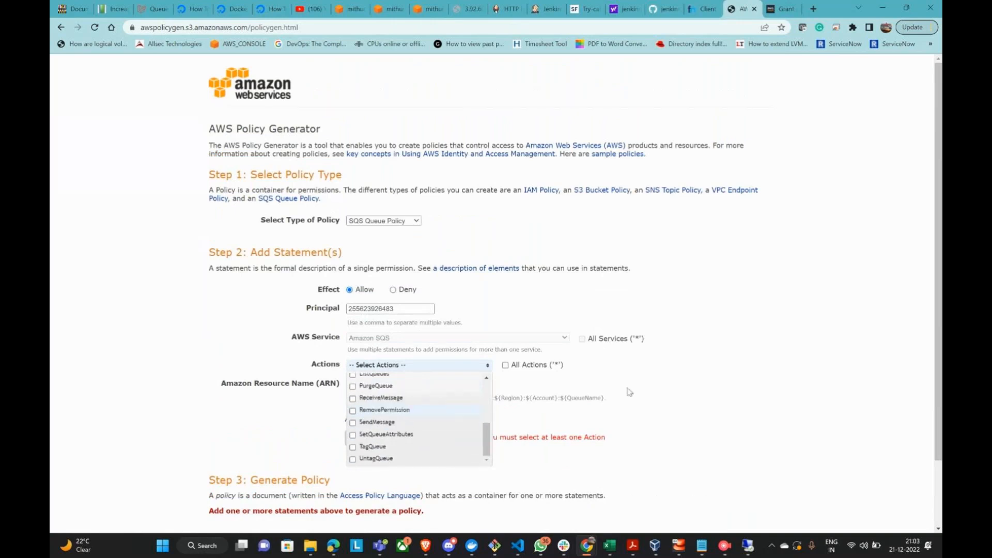
# Set the policy type to S3 Bucket Policy and paste the account ID as Principal
pyautogui.click(575, 291)
pyautogui.click(406, 223)
pyautogui.click(403, 230)
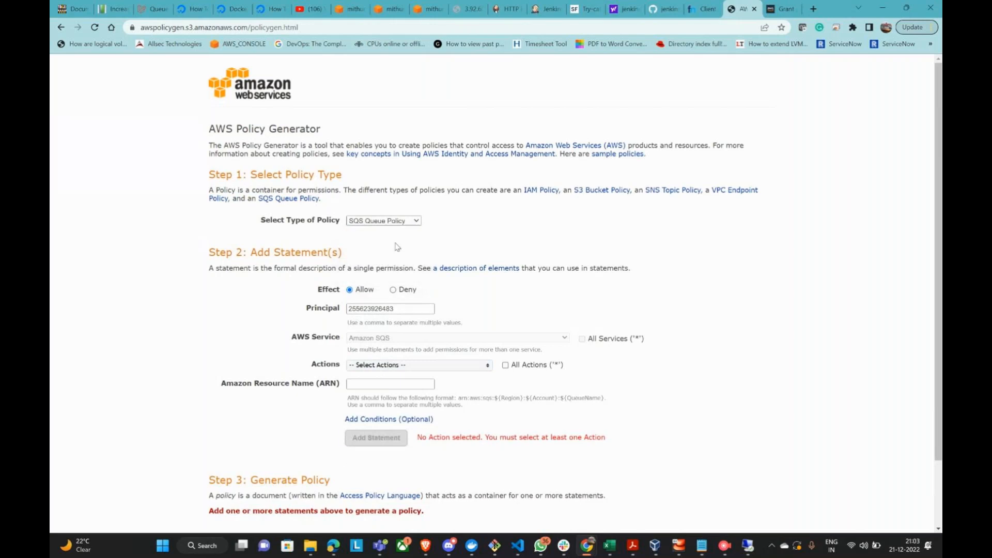
pyautogui.scroll(-1, 461, 261)
pyautogui.click(400, 257)
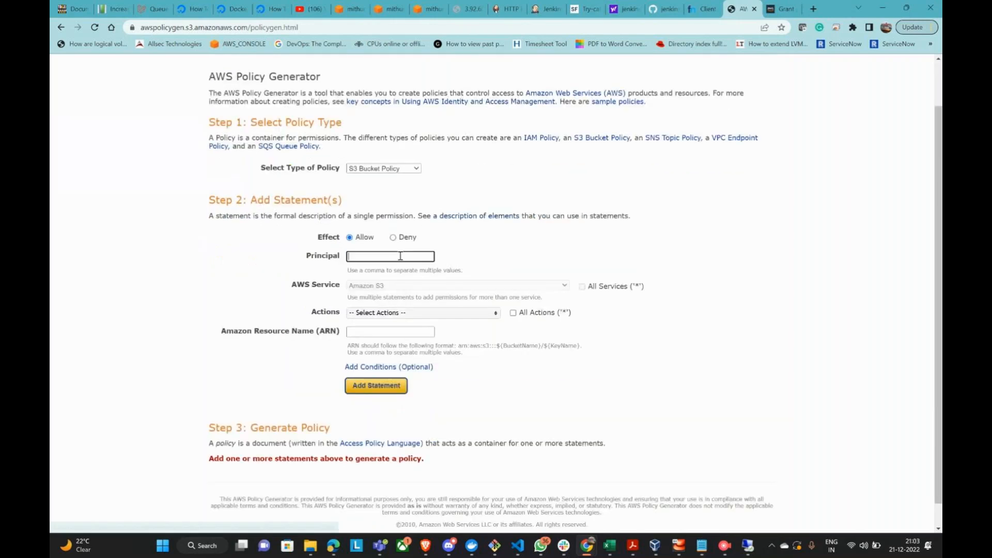
pyautogui.hotkey('ctrl', 'v')
pyautogui.click(534, 256)
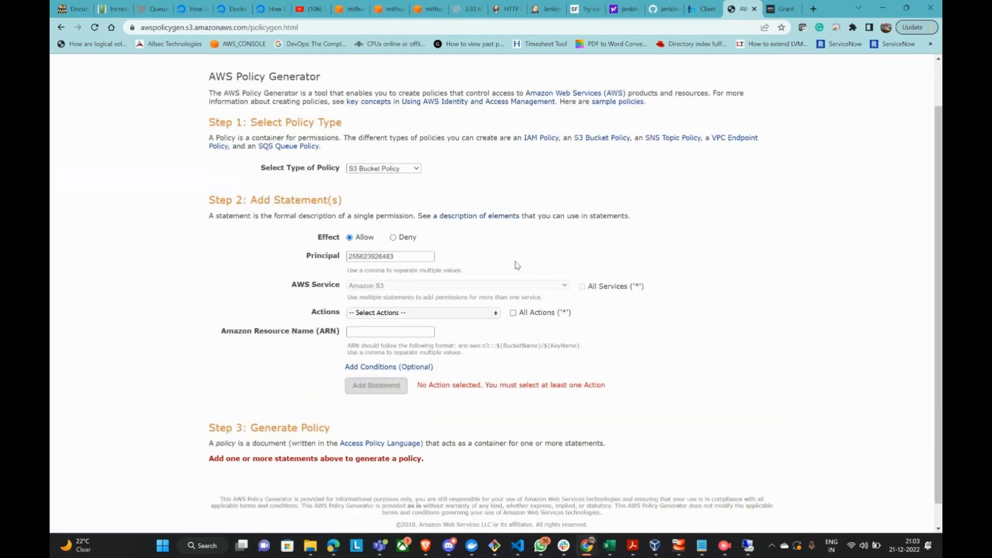
# Tick GetObject, GetObjectAcl, GetObjectAttributes, GetObjectLegalHold and GetObjectVersion in Actions
pyautogui.click(411, 314)
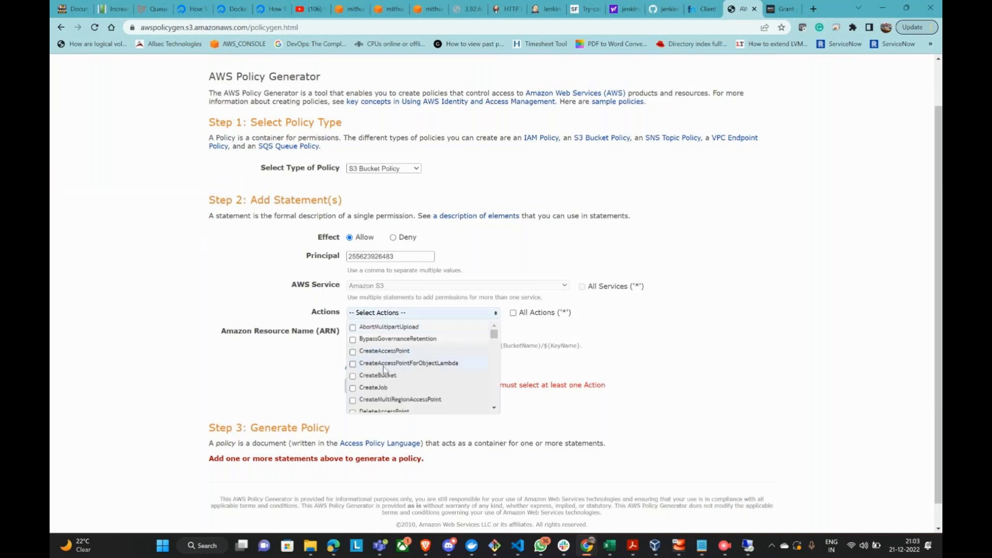
pyautogui.scroll(-6, 385, 370)
pyautogui.scroll(-2, 387, 370)
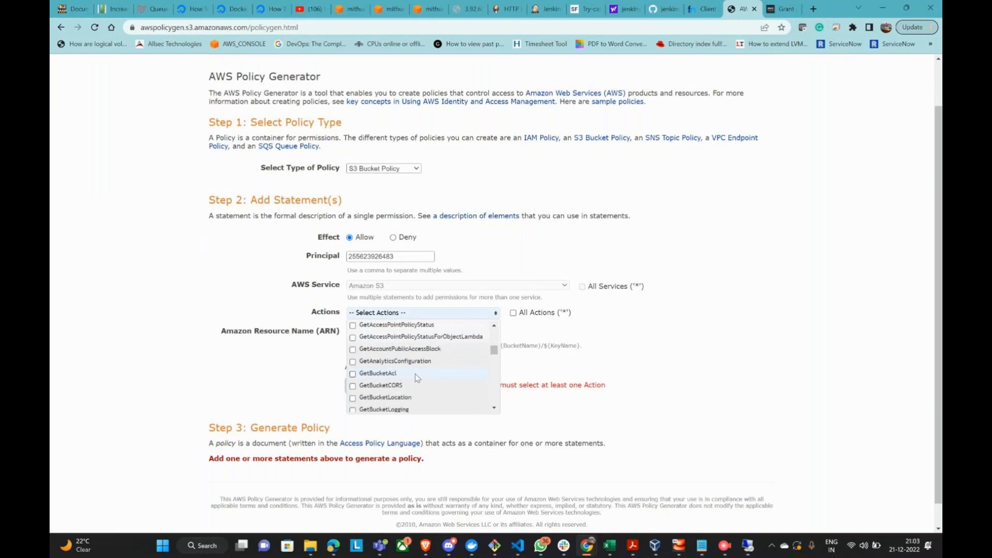
pyautogui.scroll(-4, 414, 374)
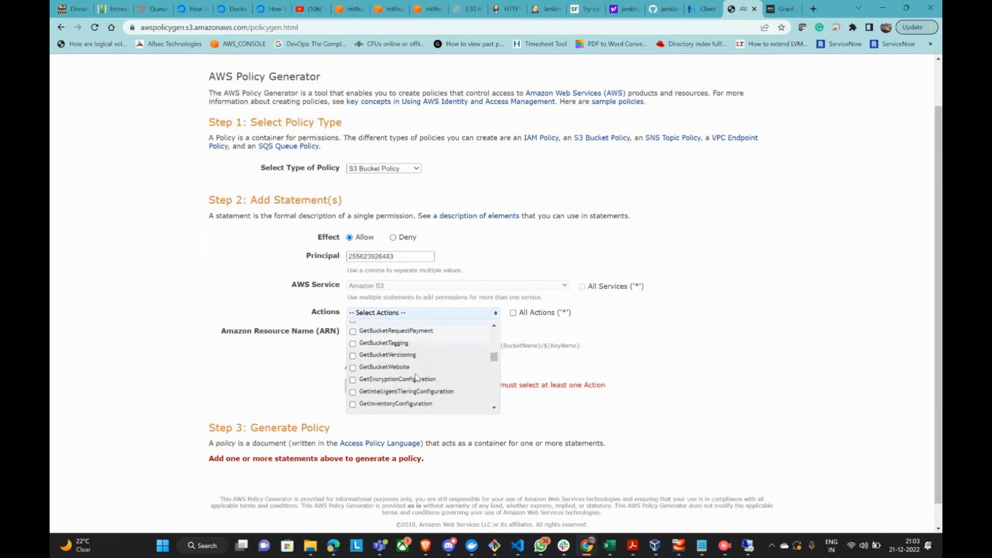
pyautogui.scroll(1, 417, 377)
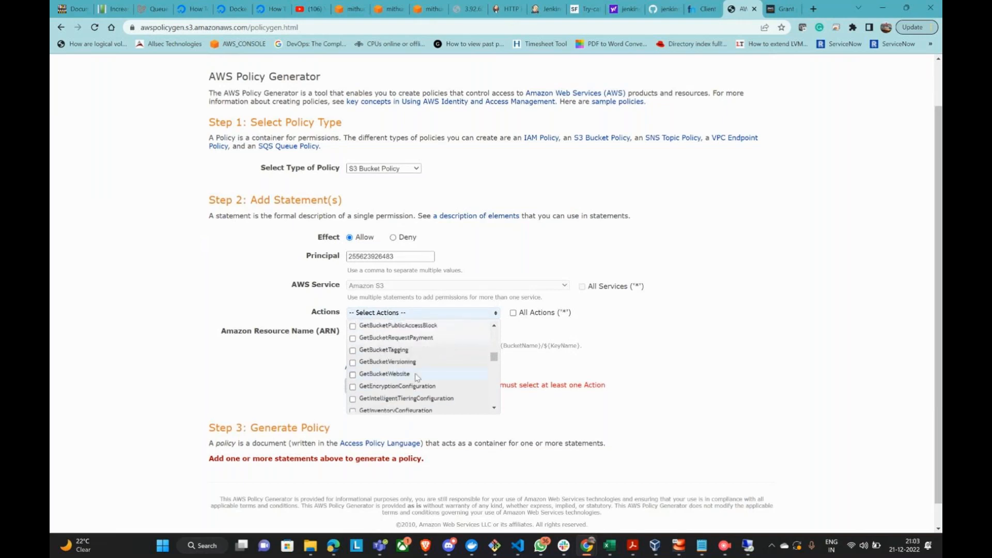
pyautogui.scroll(-4, 417, 377)
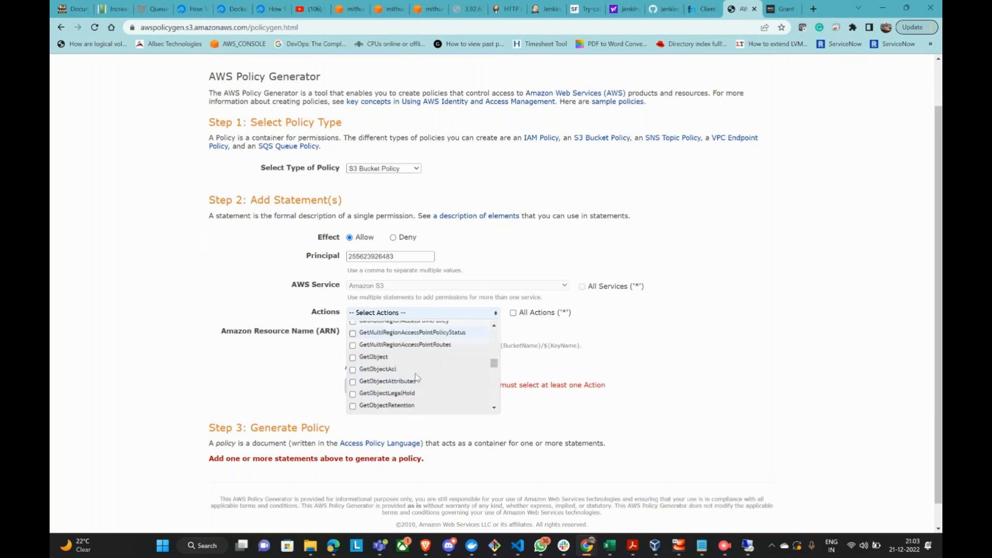
pyautogui.click(353, 352)
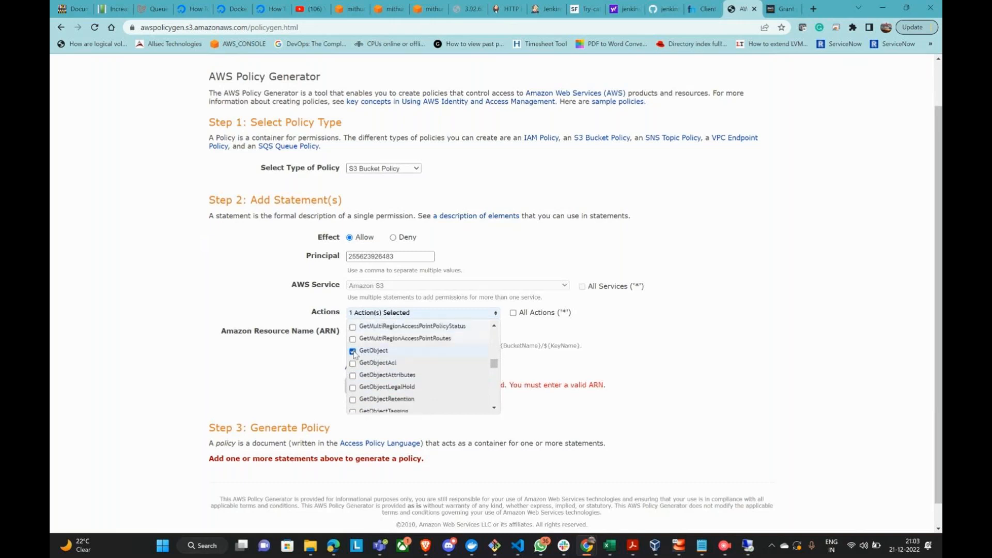
pyautogui.click(353, 376)
pyautogui.click(353, 364)
pyautogui.click(353, 375)
pyautogui.click(353, 388)
pyautogui.click(353, 376)
pyautogui.scroll(-1, 355, 388)
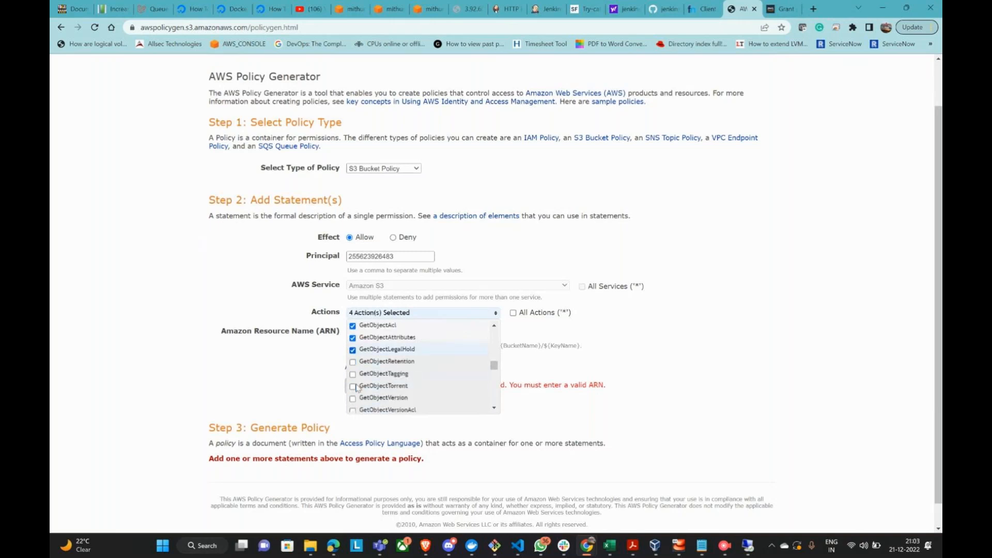
pyautogui.click(353, 384)
pyautogui.scroll(-2, 362, 385)
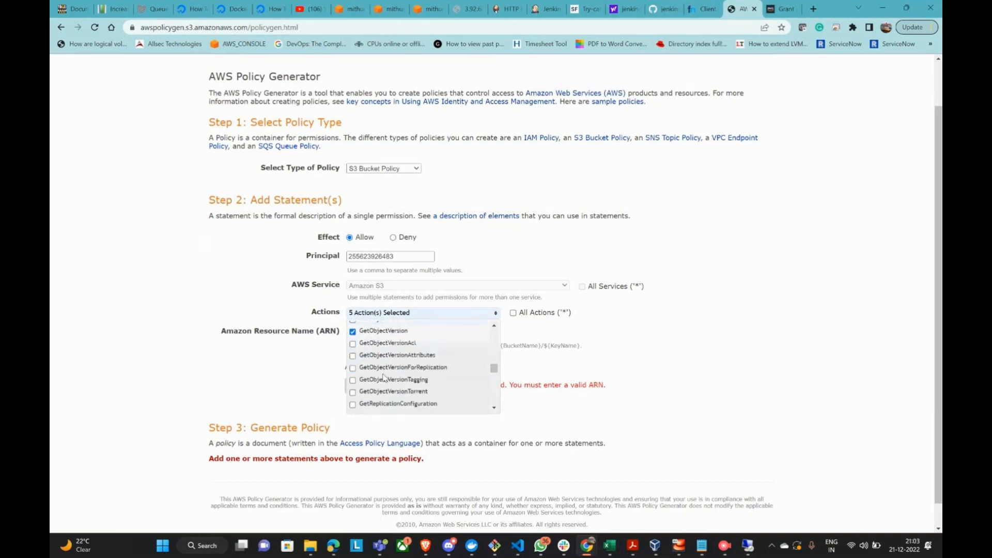
pyautogui.scroll(-3, 384, 377)
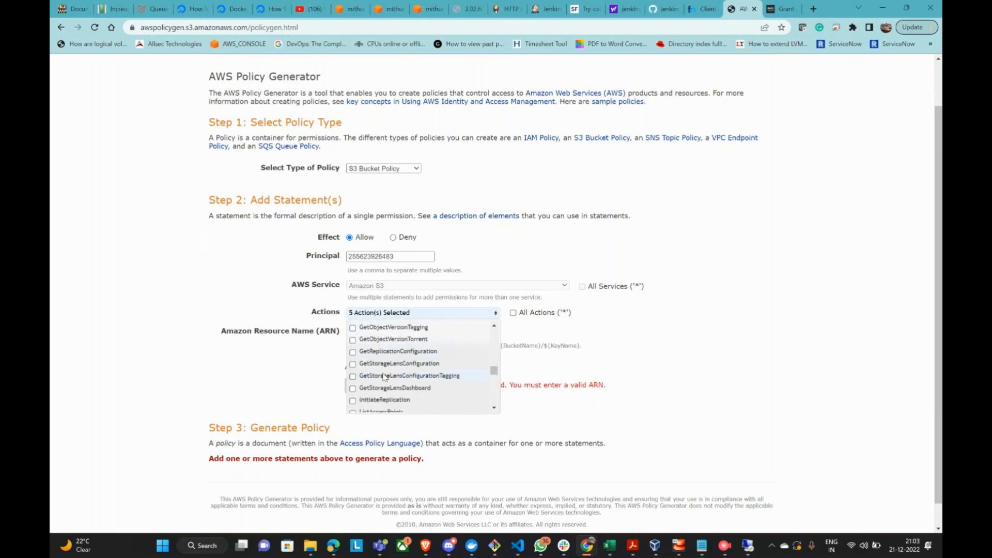
pyautogui.click(628, 347)
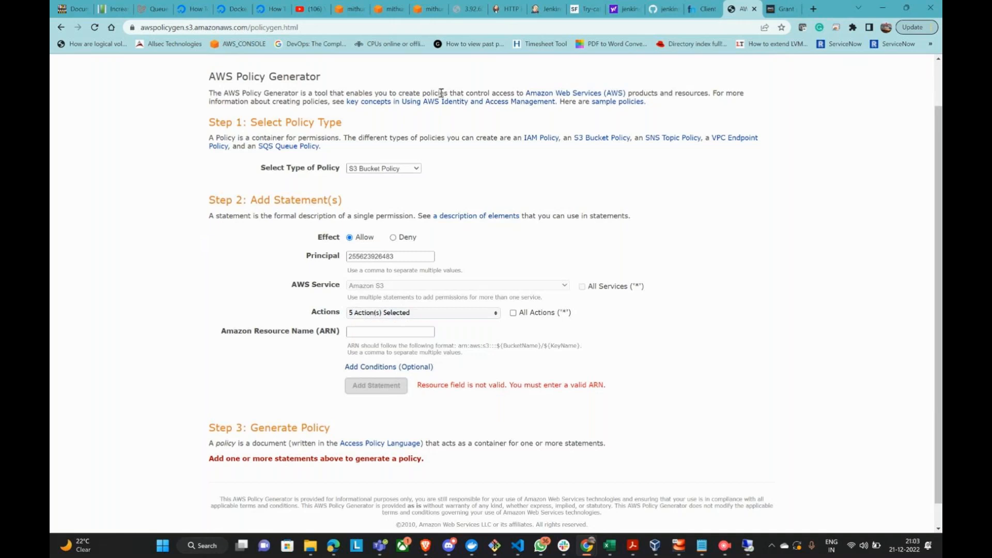
# Copy the mithun-nov-2022.tk bucket ARN from its Properties tab
pyautogui.click(429, 10)
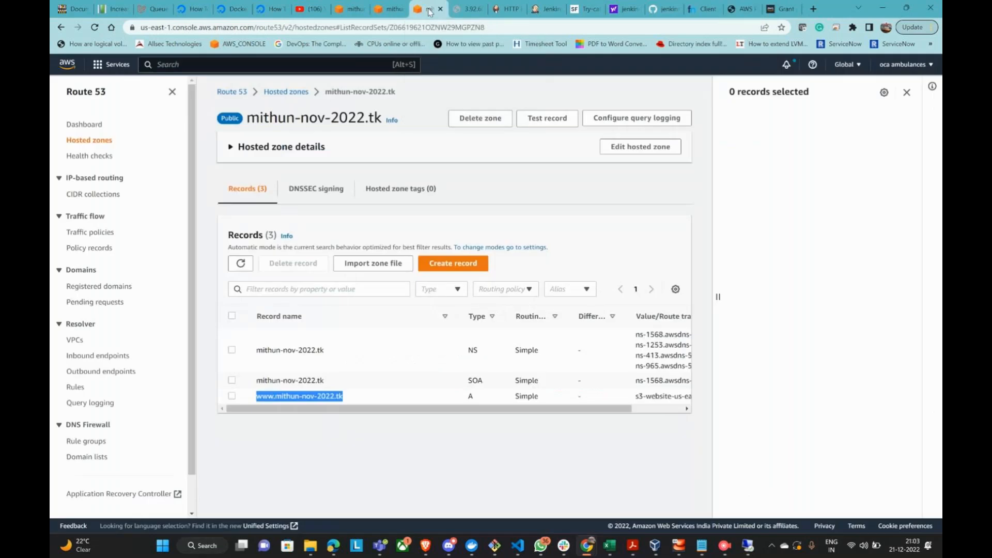
pyautogui.click(389, 10)
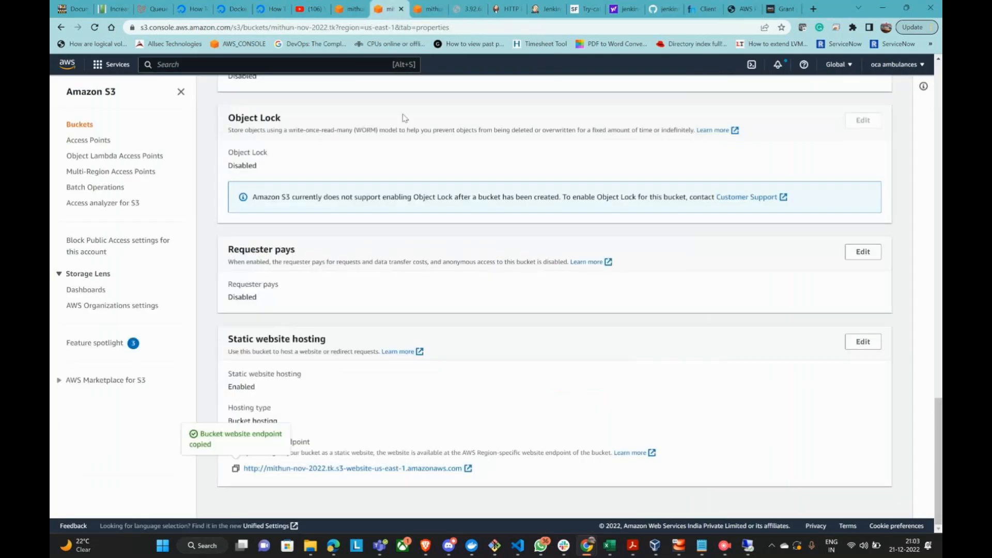
pyautogui.scroll(10, 392, 171)
pyautogui.scroll(-2, 432, 152)
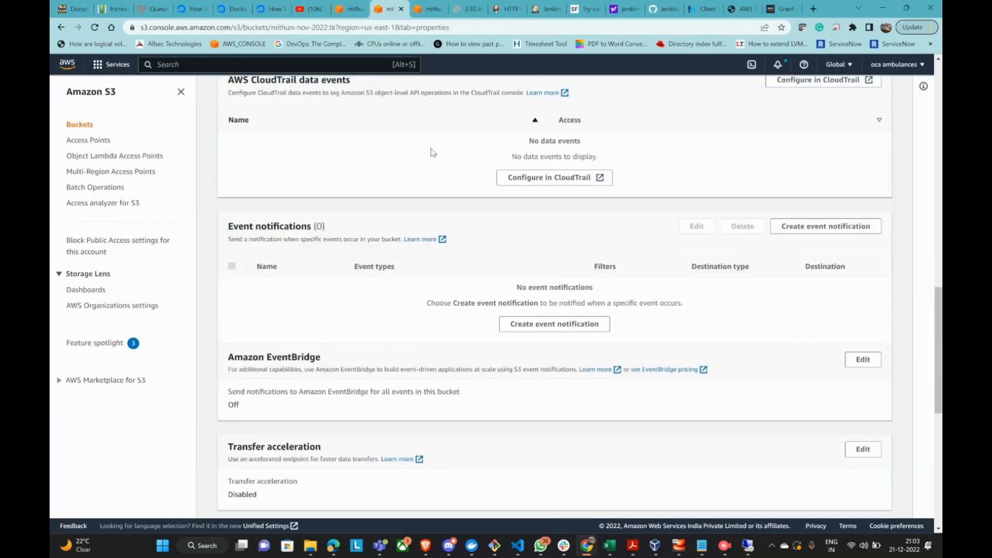
pyautogui.scroll(10, 434, 150)
pyautogui.scroll(5, 434, 148)
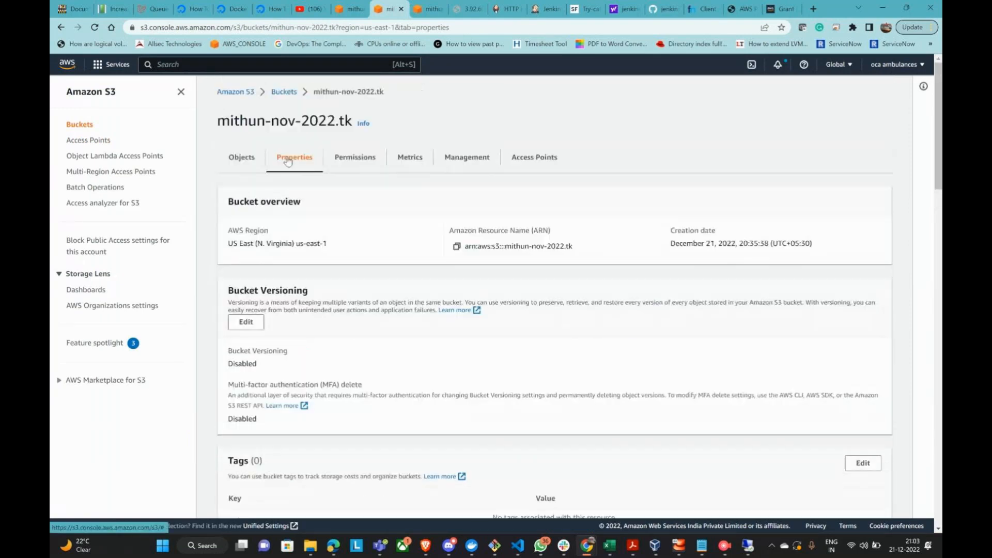
pyautogui.click(243, 159)
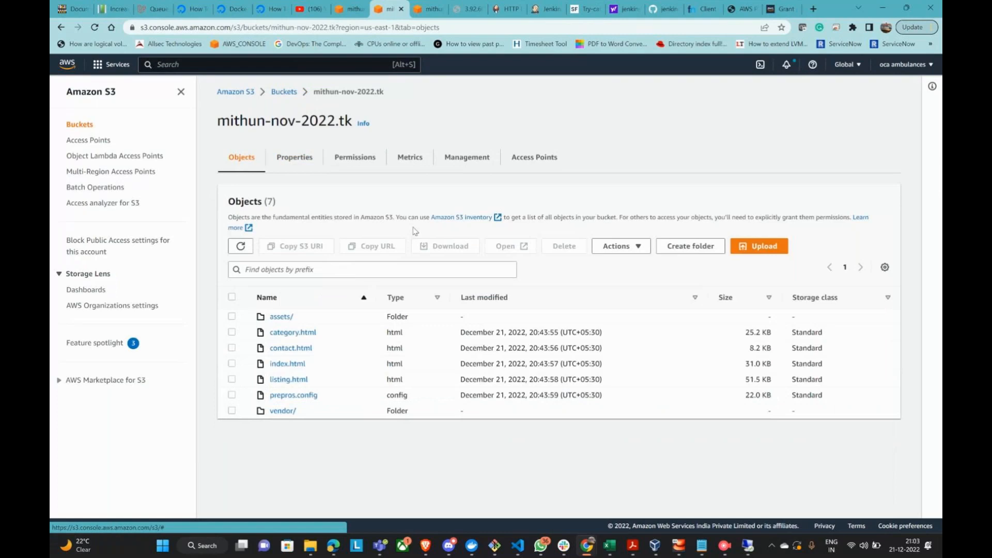
pyautogui.click(231, 316)
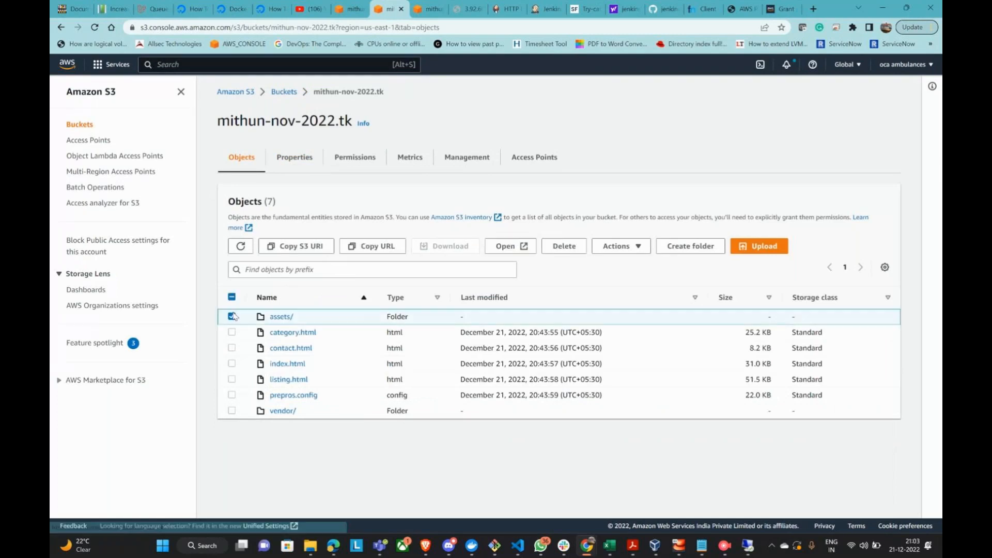
pyautogui.click(304, 159)
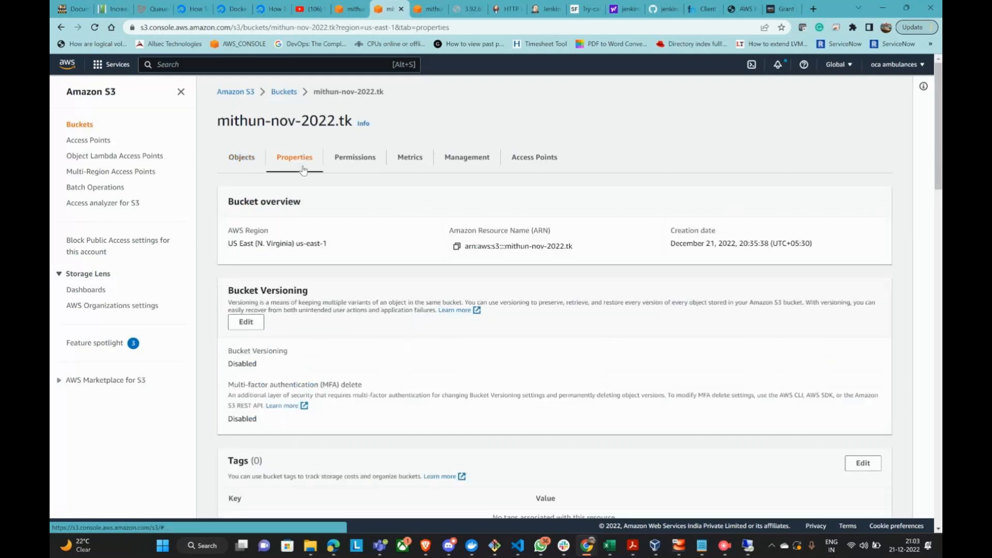
pyautogui.click(456, 247)
pyautogui.hotkey('ctrl', 'pageup')
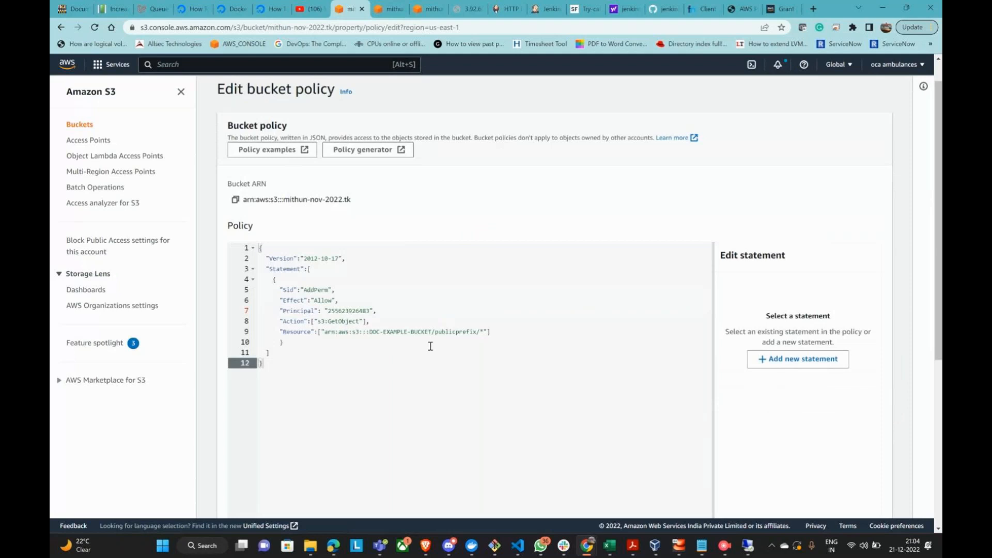
# Paste the bucket ARN as the Resource and add the statement
pyautogui.click(783, 9)
pyautogui.click(743, 9)
pyautogui.click(394, 328)
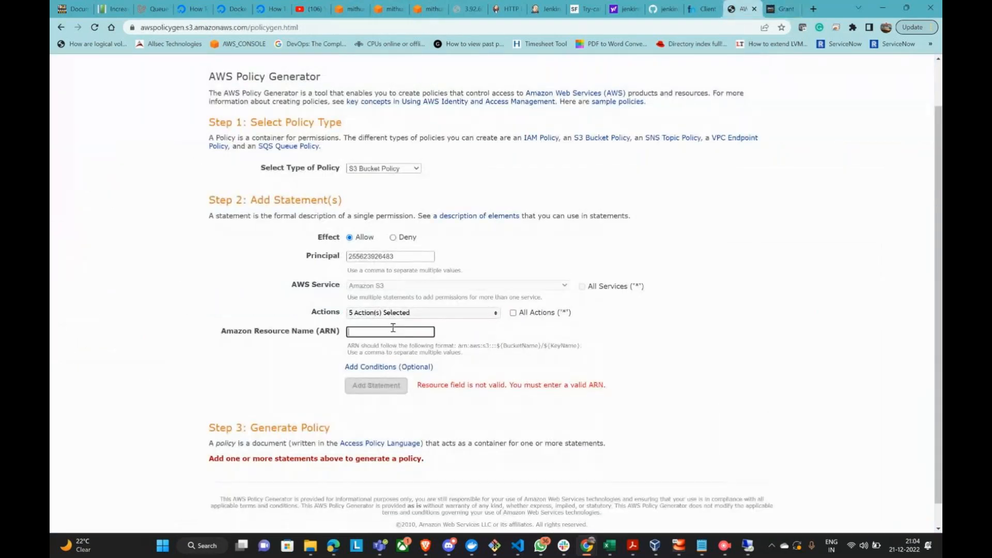
pyautogui.hotkey('ctrl', 'v')
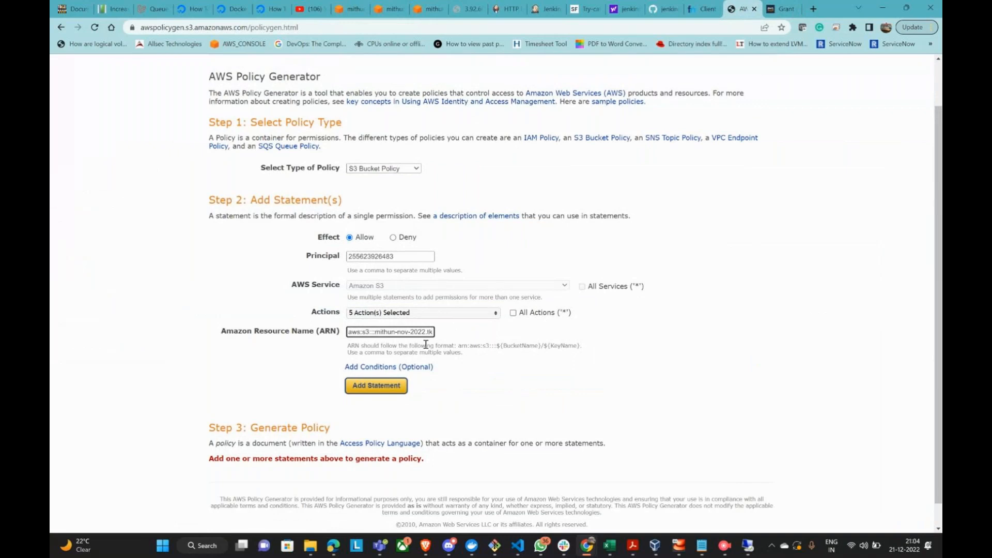
pyautogui.scroll(-1, 460, 355)
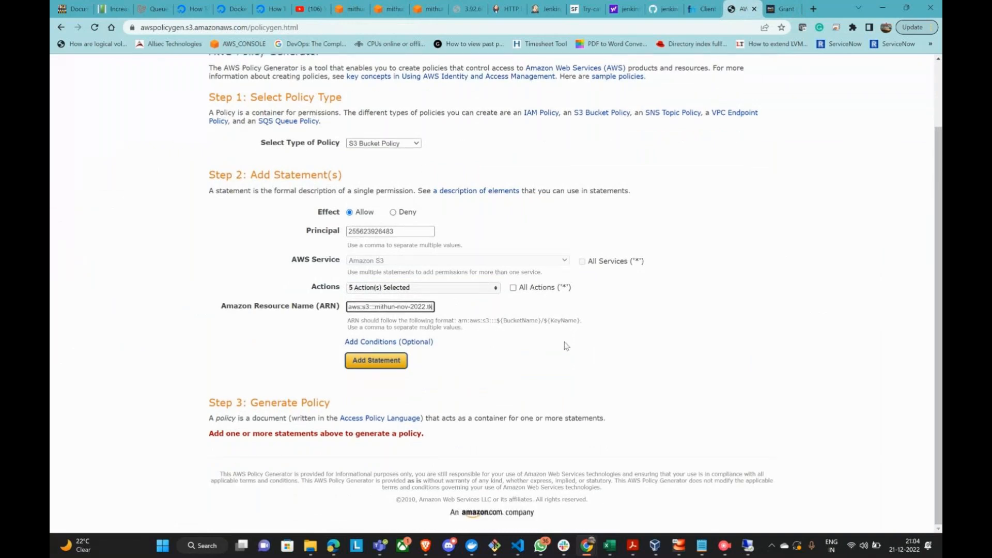
pyautogui.click(368, 363)
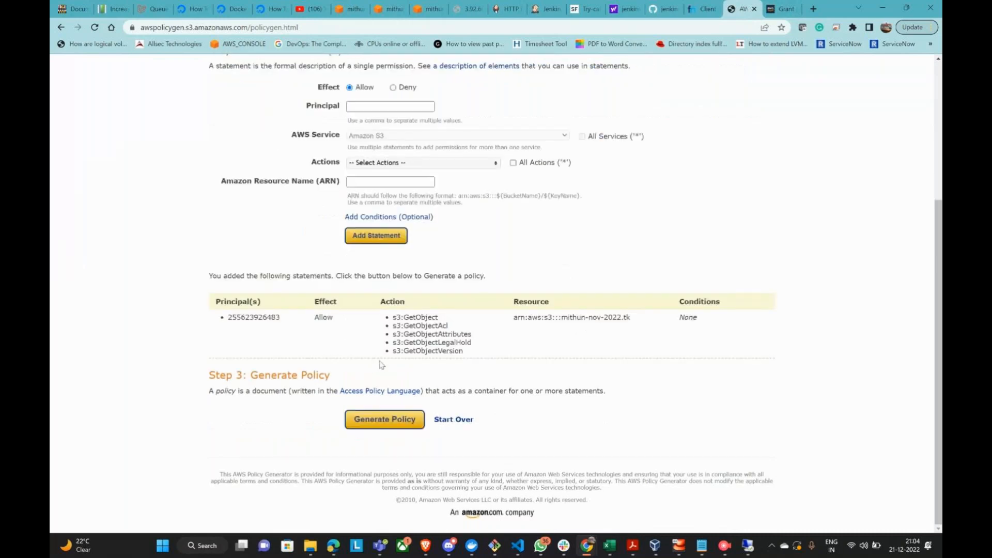
# Generate the policy and copy its JSON
pyautogui.click(403, 419)
pyautogui.scroll(-2, 434, 251)
pyautogui.scroll(2, 417, 295)
pyautogui.moveTo(298, 213); pyautogui.dragTo(358, 384)
pyautogui.rightClick(372, 226)
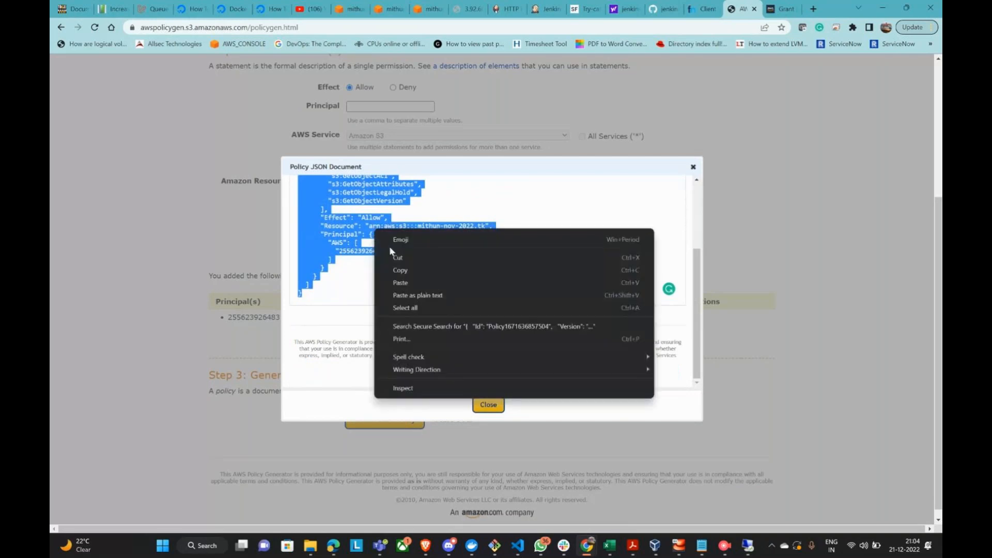
pyautogui.click(405, 271)
pyautogui.click(475, 402)
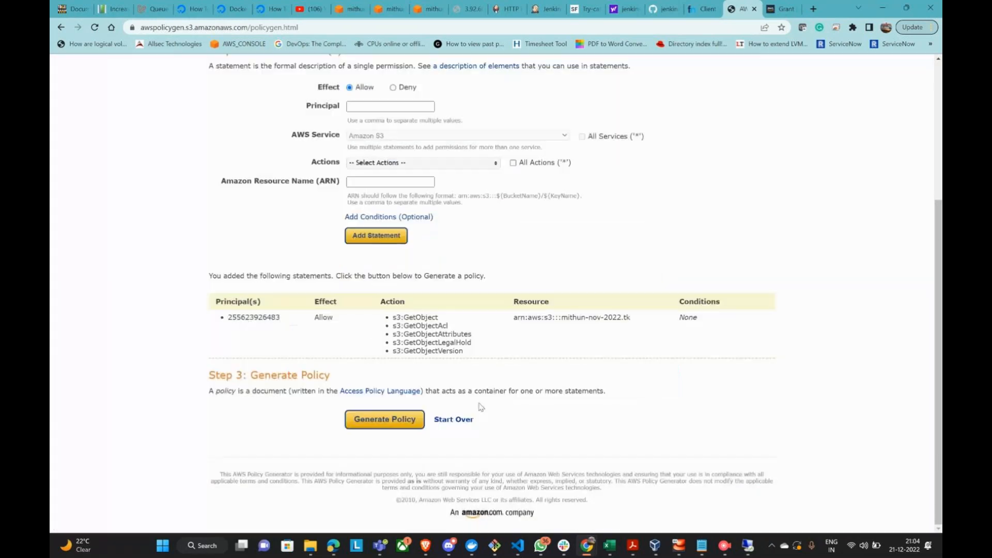
pyautogui.scroll(4, 432, 343)
pyautogui.scroll(-4, 432, 342)
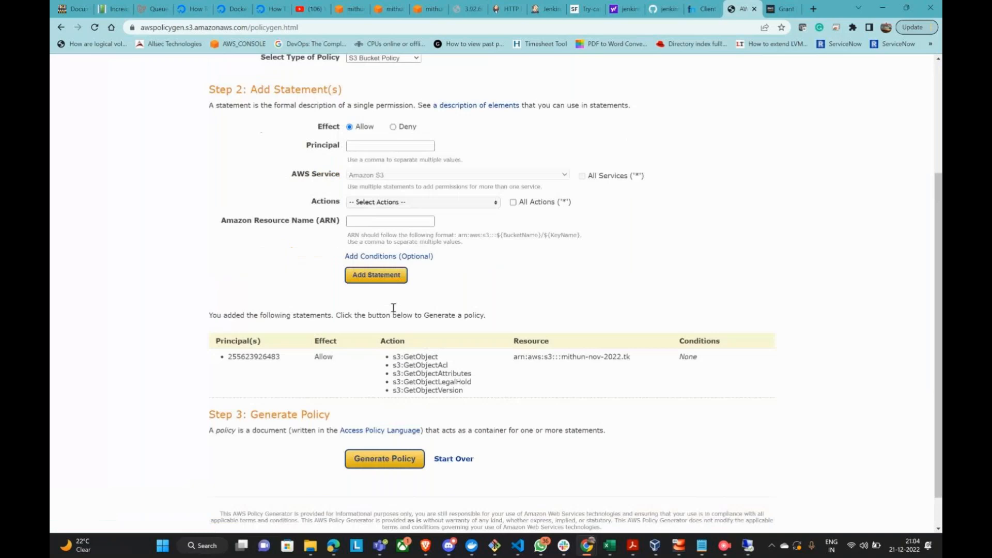
pyautogui.click(346, 8)
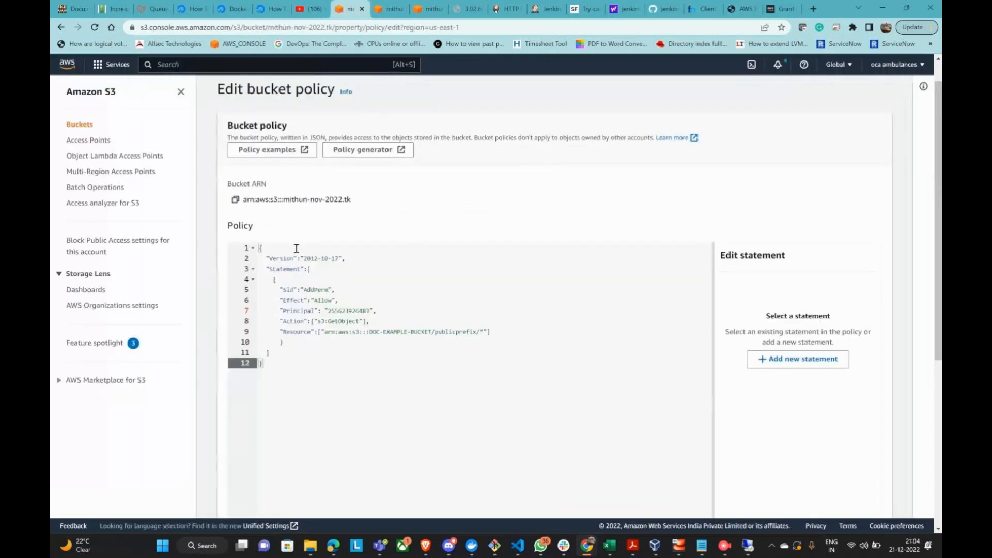
# Replace the existing bucket policy text with the generated policy JSON
pyautogui.scroll(1, 336, 261)
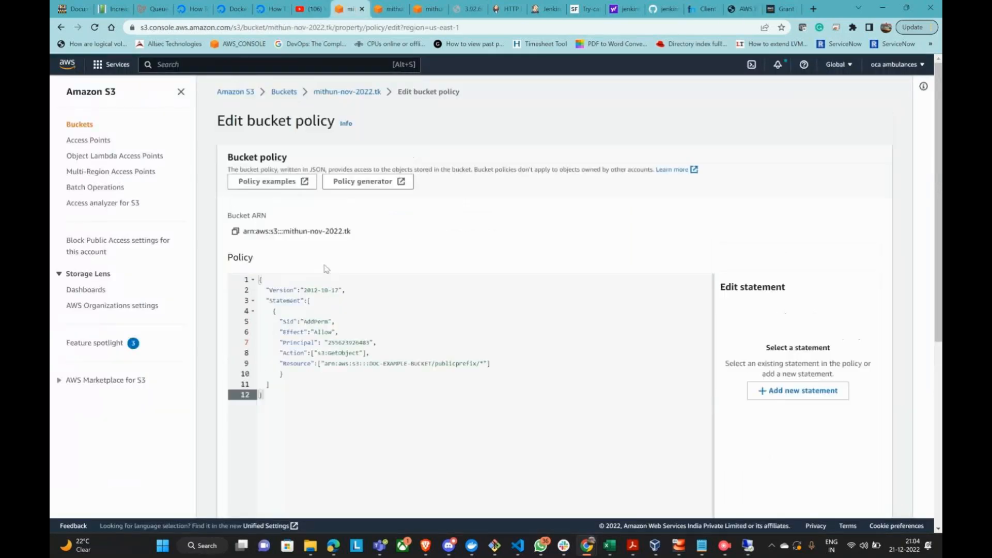
pyautogui.click(384, 12)
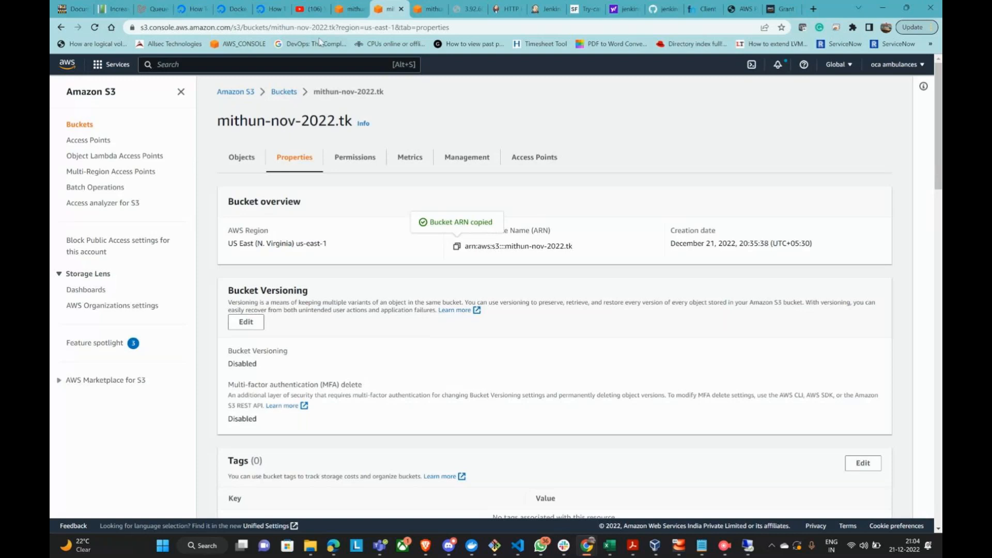
pyautogui.click(340, 11)
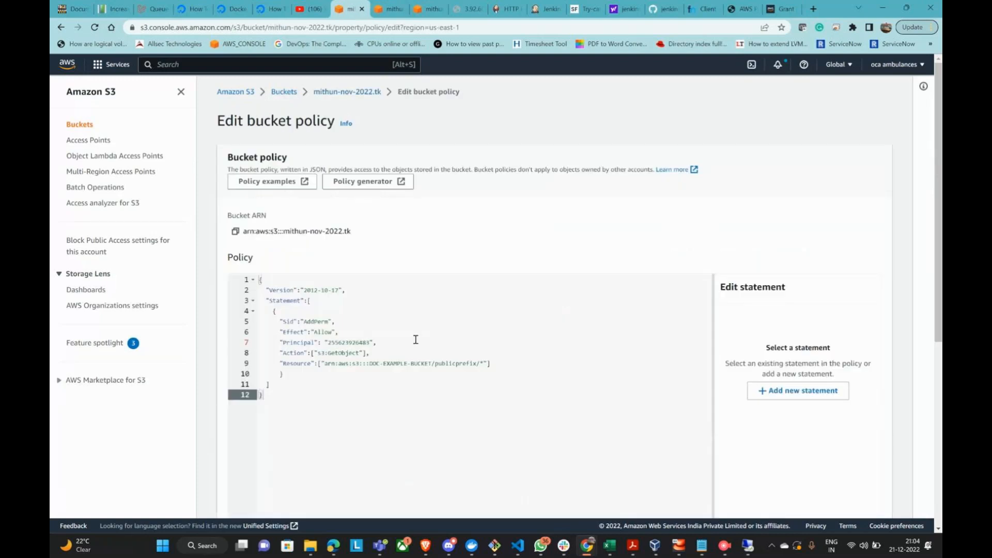
pyautogui.moveTo(260, 280); pyautogui.dragTo(300, 365)
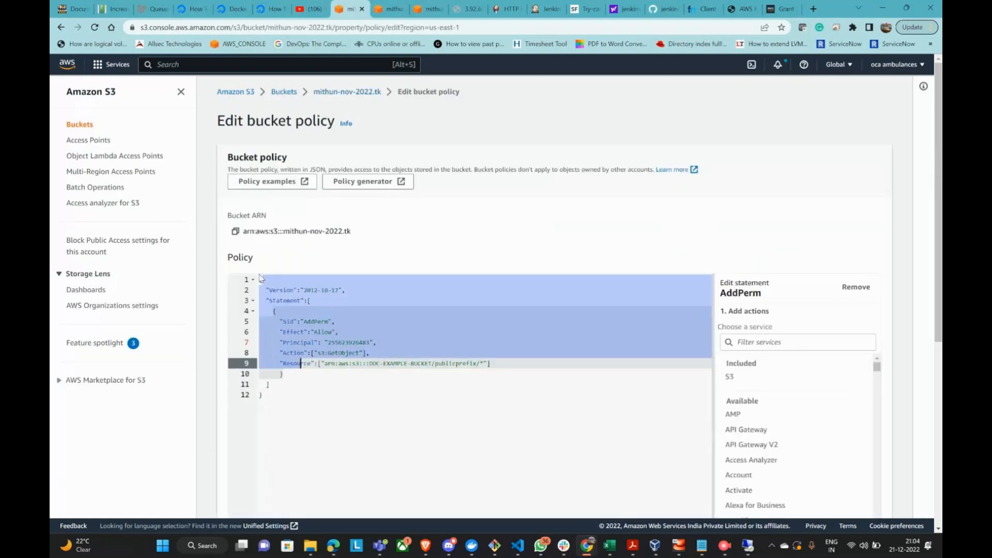
pyautogui.moveTo(261, 279); pyautogui.dragTo(313, 398)
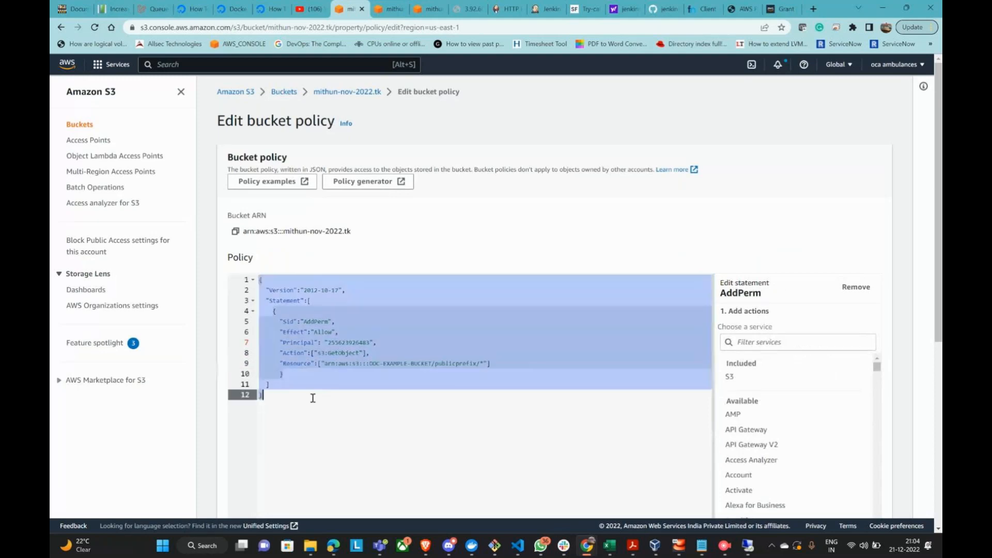
pyautogui.hotkey('ctrl', 'v')
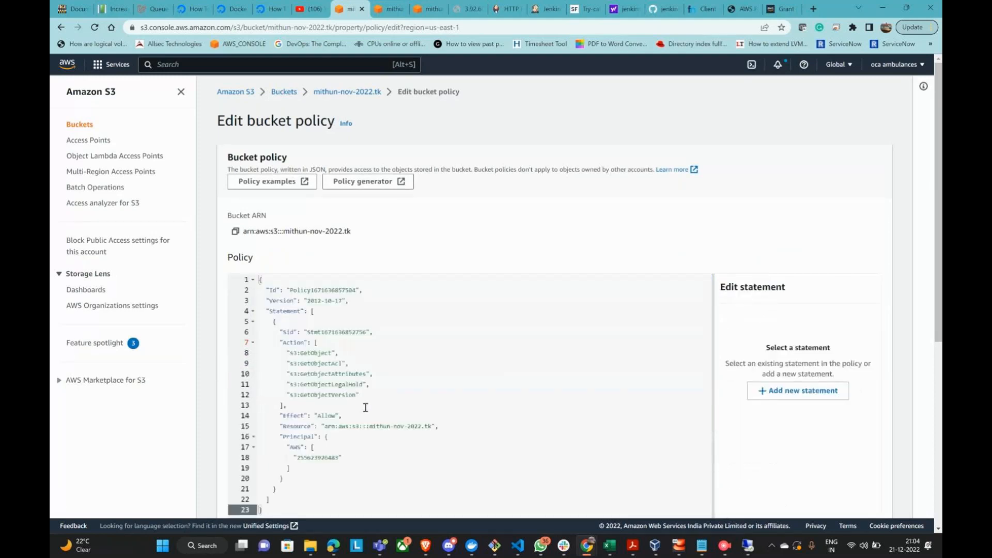
pyautogui.scroll(-1, 365, 408)
pyautogui.click(368, 374)
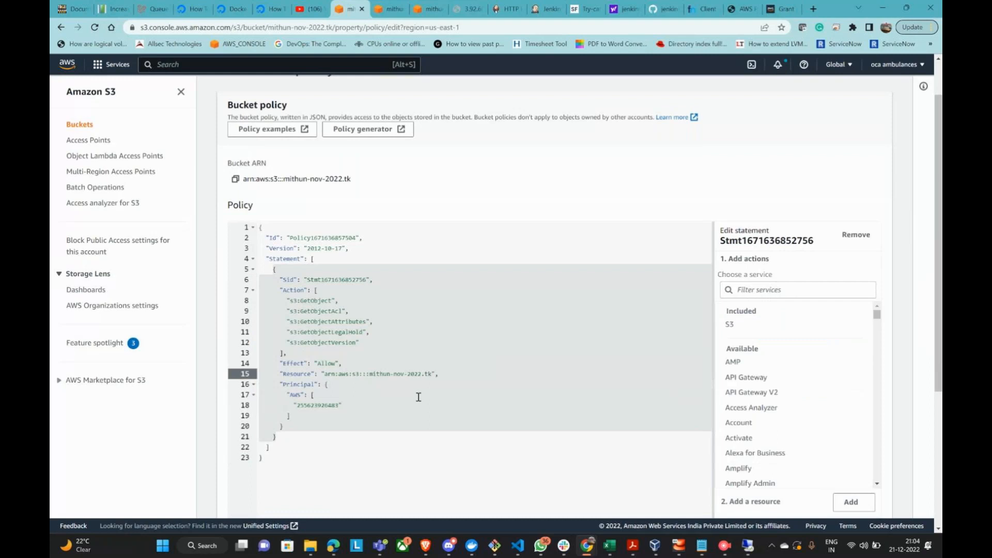
pyautogui.write('www.')
pyautogui.click(510, 454)
pyautogui.scroll(-2, 510, 454)
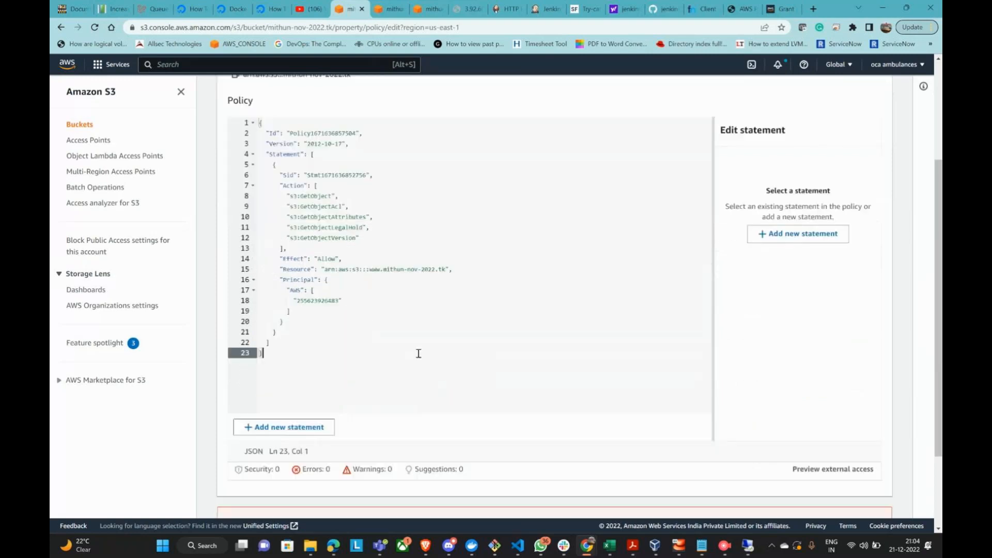
pyautogui.scroll(-2, 414, 343)
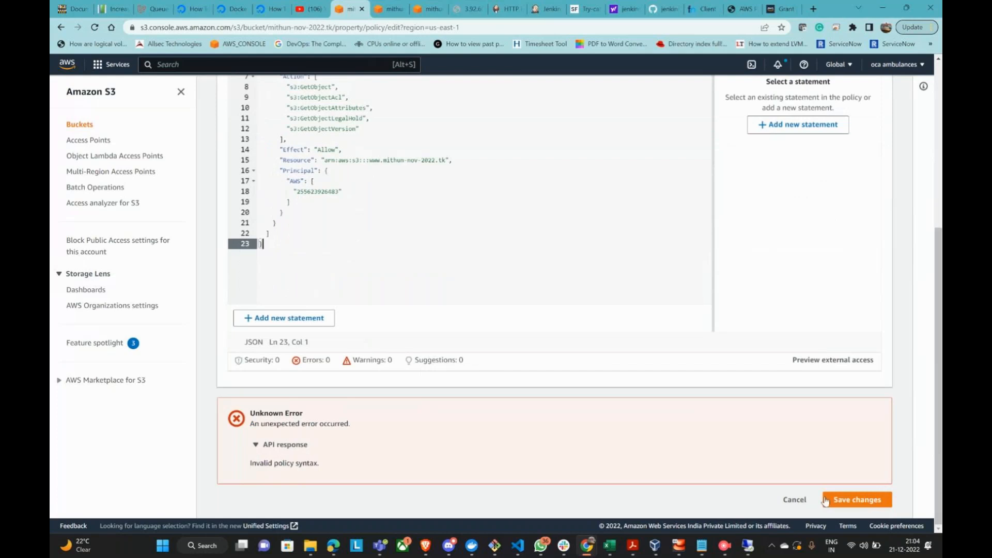
pyautogui.click(858, 501)
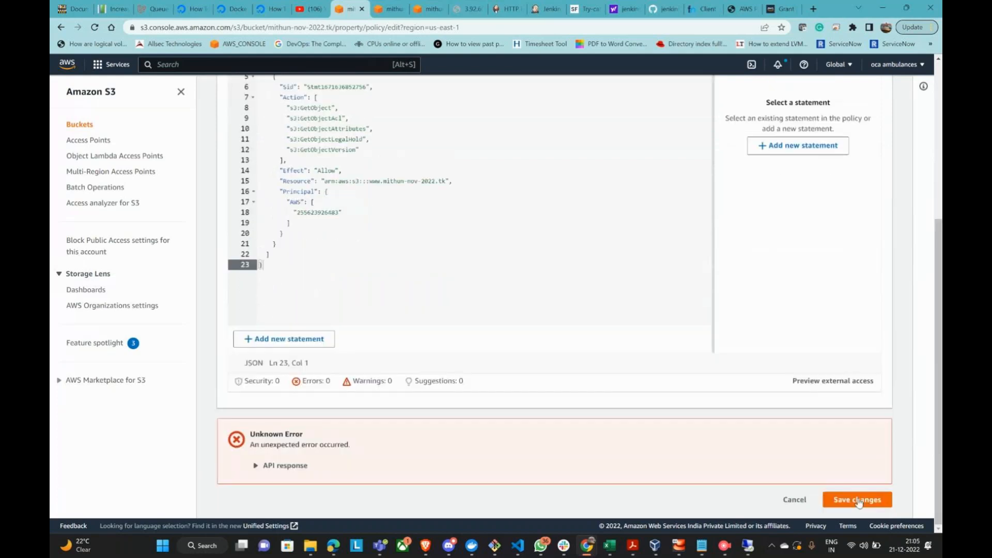
pyautogui.click(300, 467)
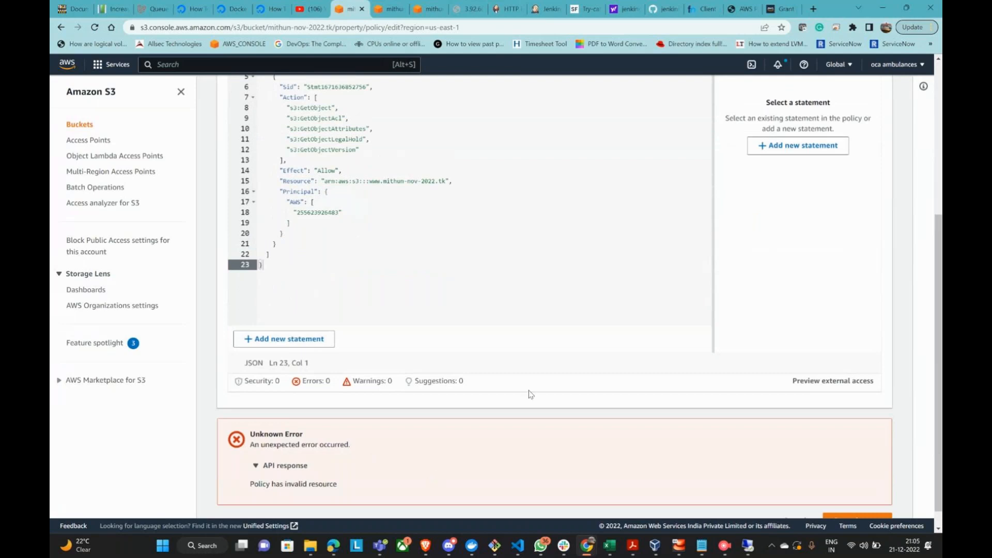
pyautogui.scroll(2, 560, 360)
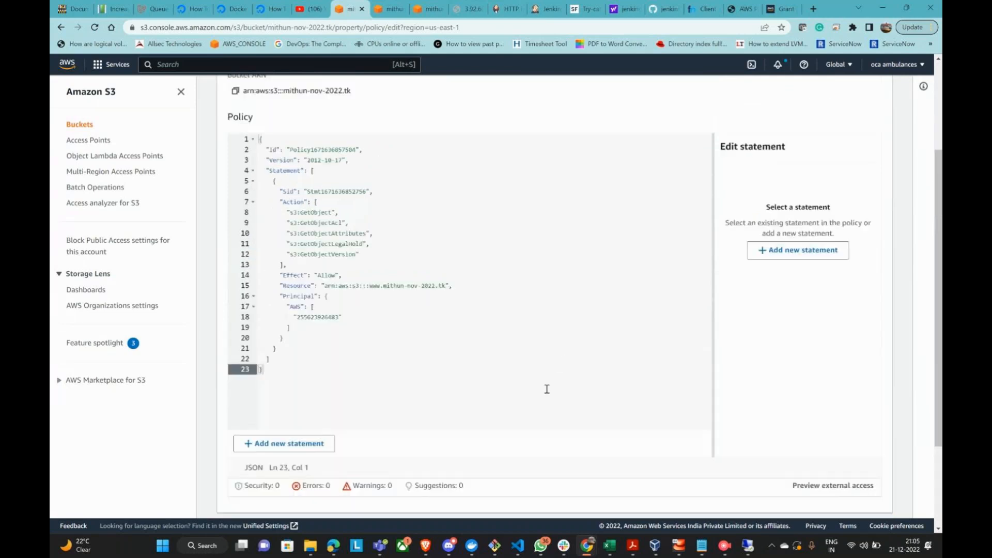
pyautogui.click(385, 287)
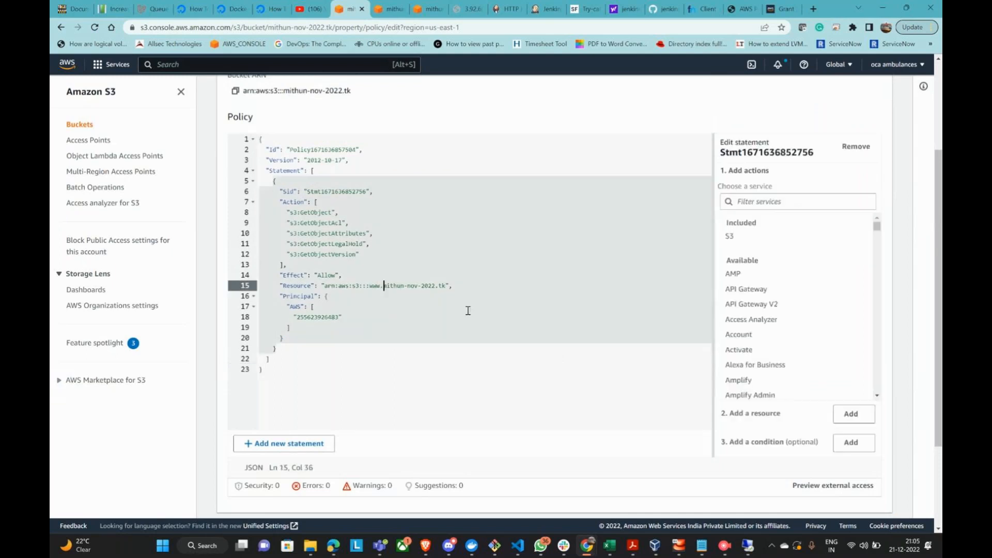
pyautogui.press('BackSpace')
pyautogui.press('BackSpace')
pyautogui.press('BackSpace')
pyautogui.press('BackSpace')
pyautogui.press('BackSpace')
pyautogui.scroll(-3, 574, 385)
pyautogui.click(852, 502)
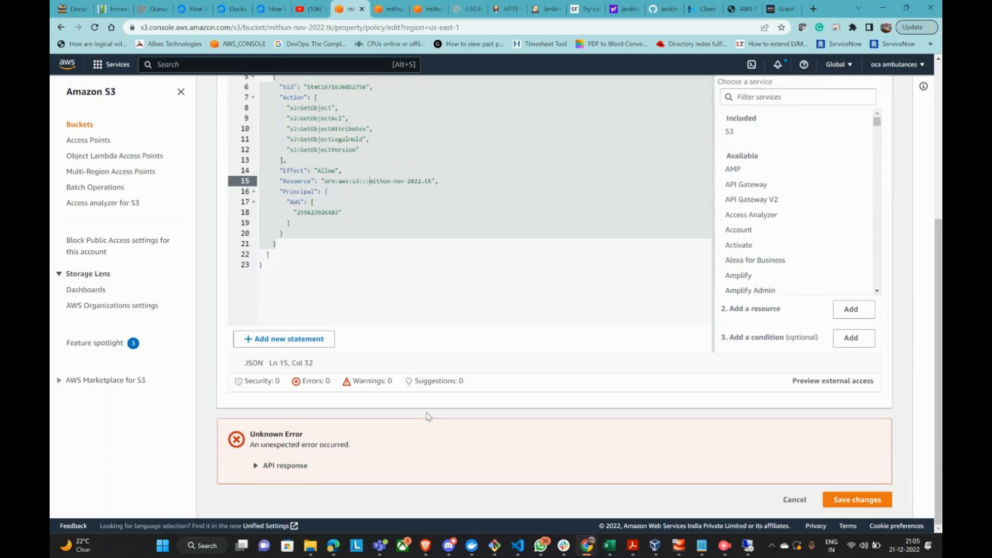
# Compare the Resource with the bucket ARN on the Properties tab, then return to the editor
pyautogui.scroll(3, 443, 307)
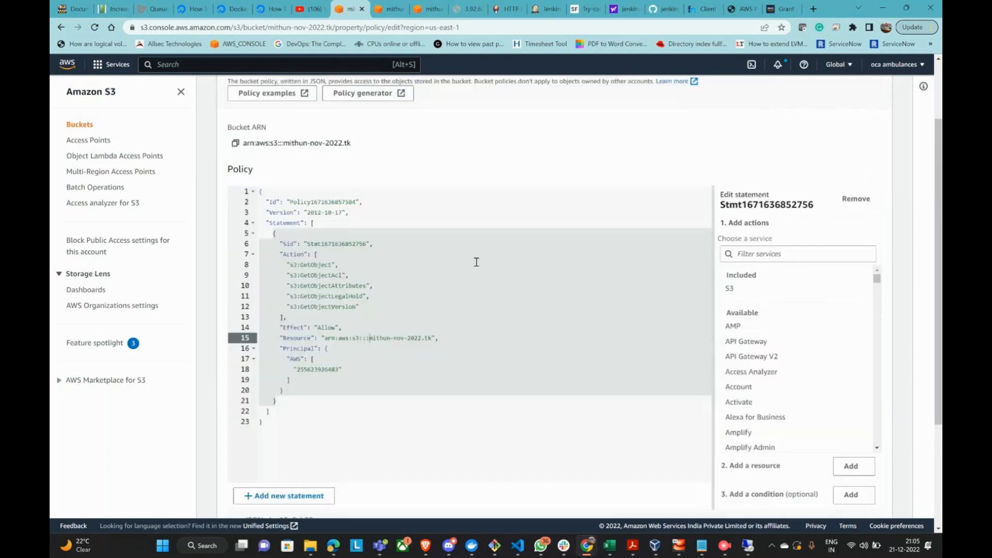
pyautogui.click(393, 7)
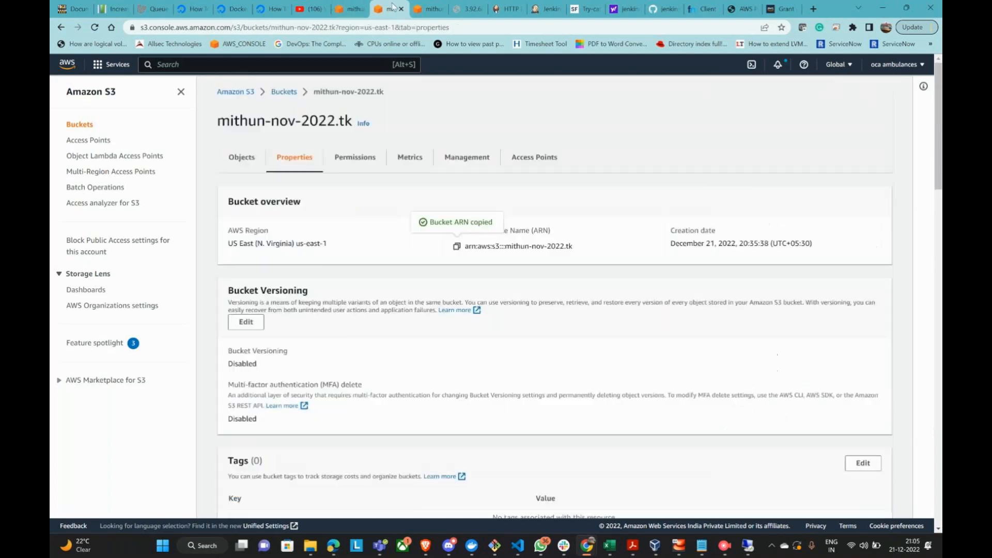
pyautogui.scroll(-4, 417, 346)
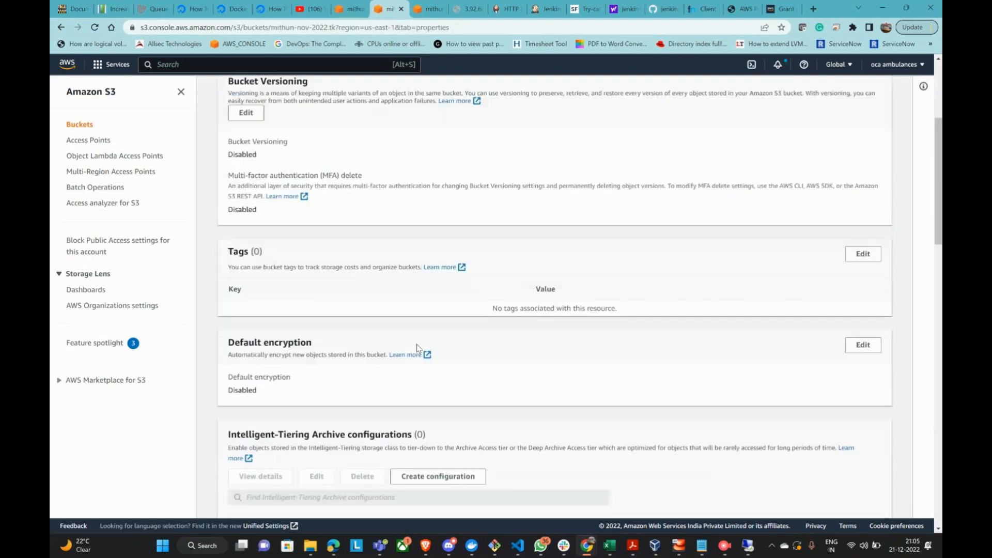
pyautogui.scroll(4, 417, 347)
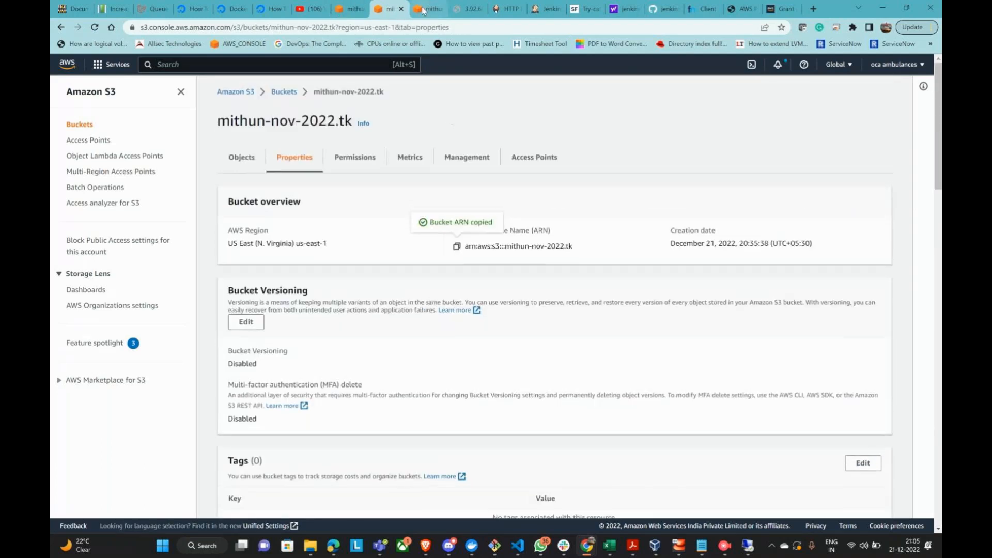
pyautogui.click(781, 9)
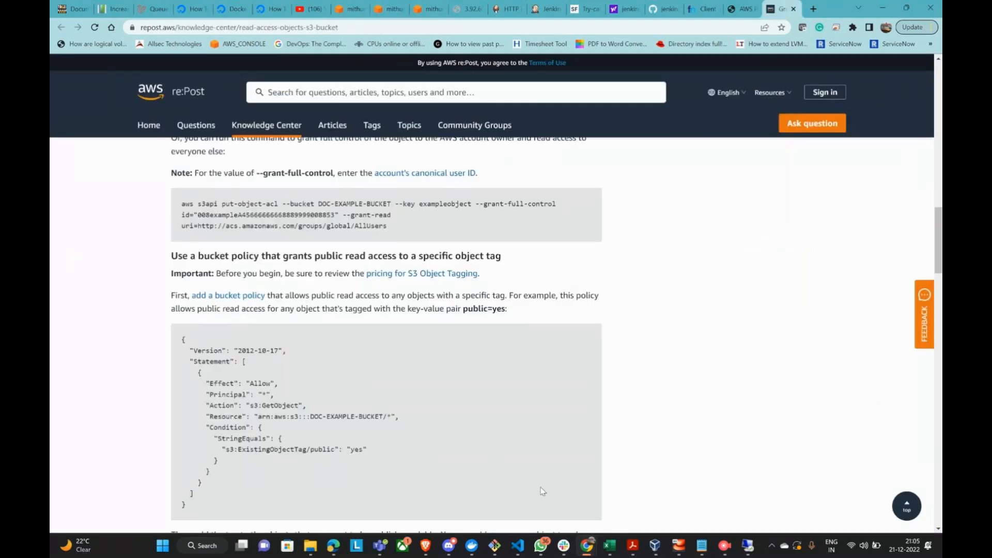
pyautogui.click(389, 12)
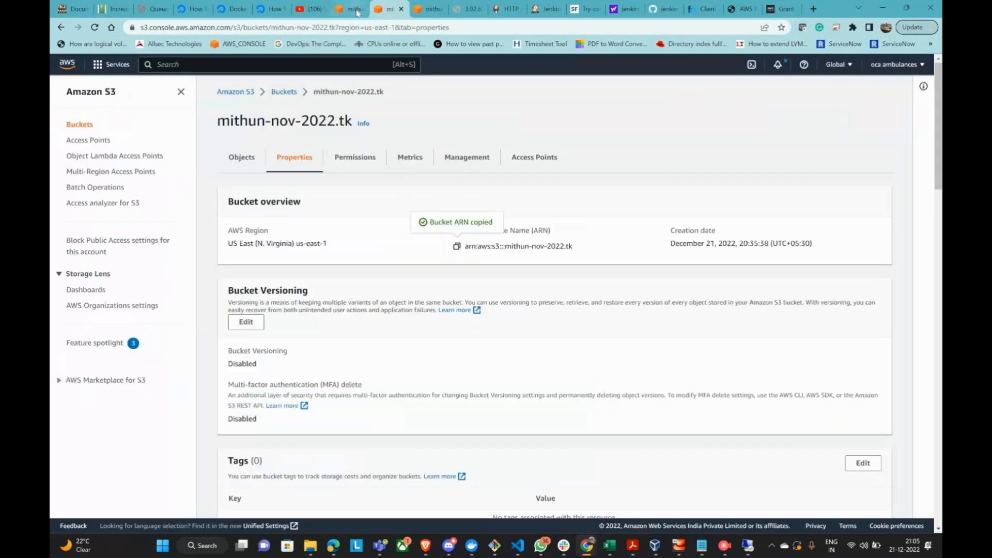
pyautogui.click(357, 11)
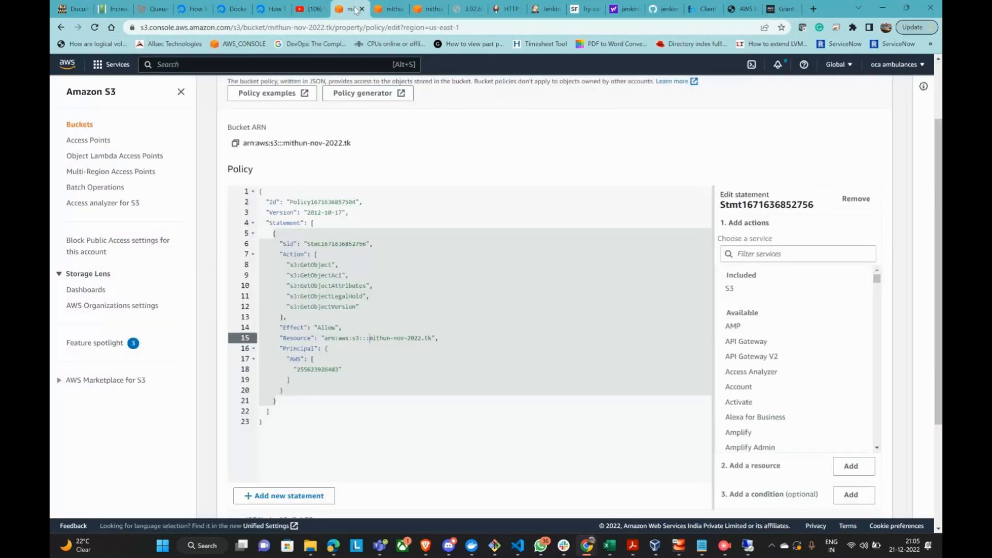
pyautogui.click(480, 424)
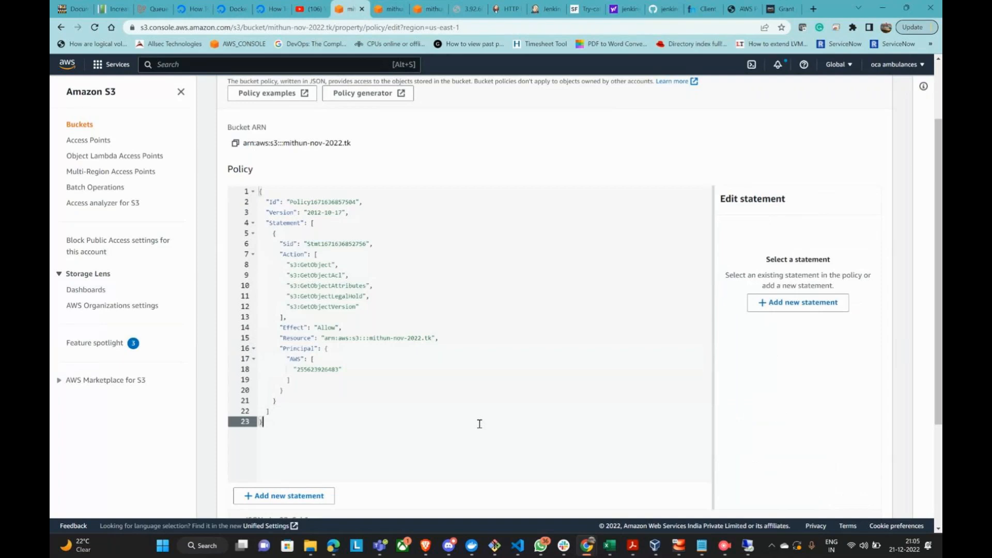
# Change the Resource to arn:aws:s3:::mithun-nov-2022.tk/* and save the policy
pyautogui.click(434, 337)
pyautogui.write('/*')
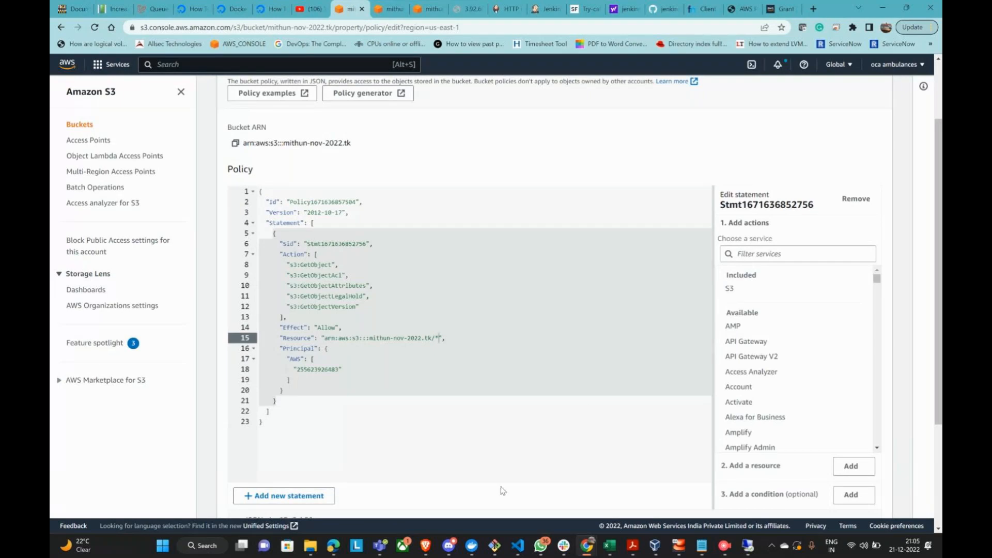
pyautogui.scroll(-3, 355, 502)
pyautogui.click(855, 499)
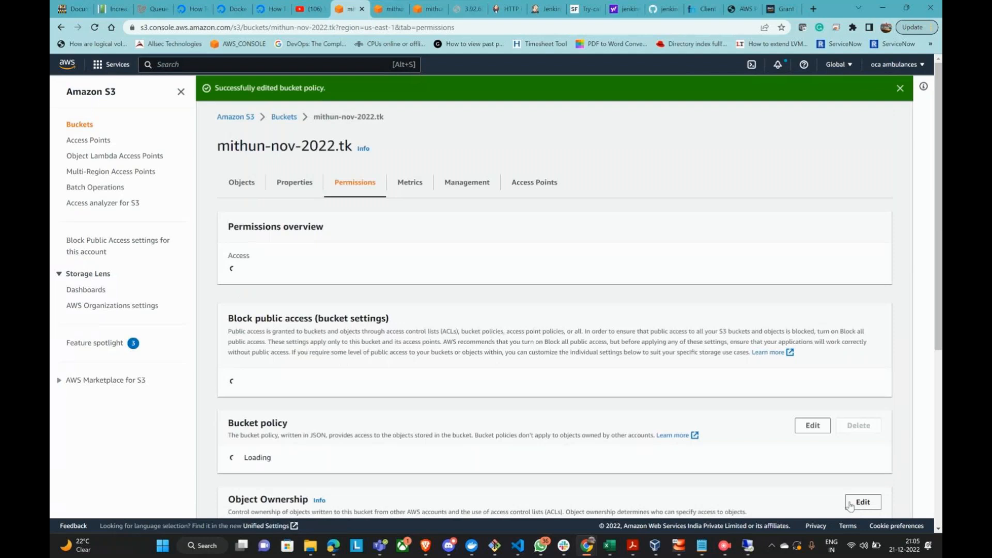
pyautogui.scroll(-8, 490, 329)
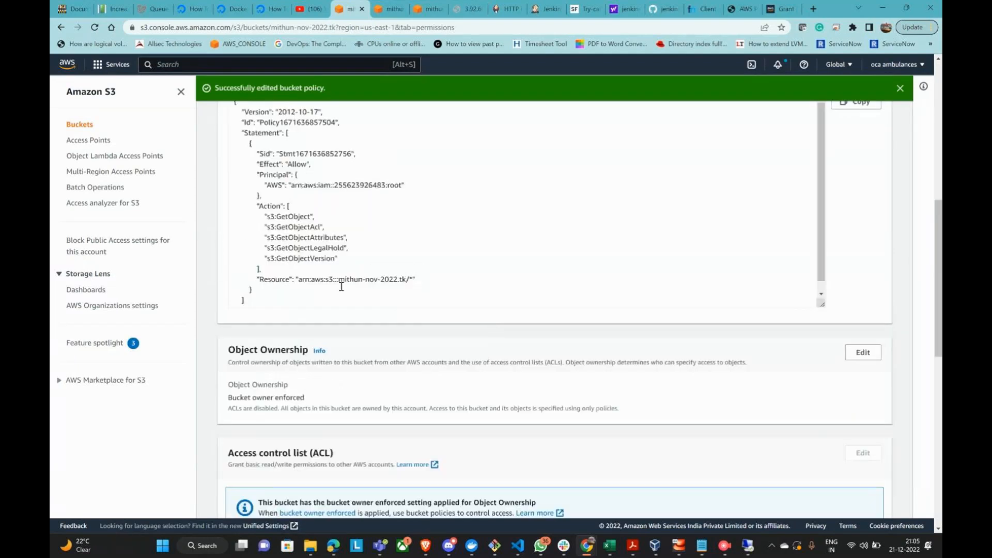
pyautogui.scroll(10, 411, 321)
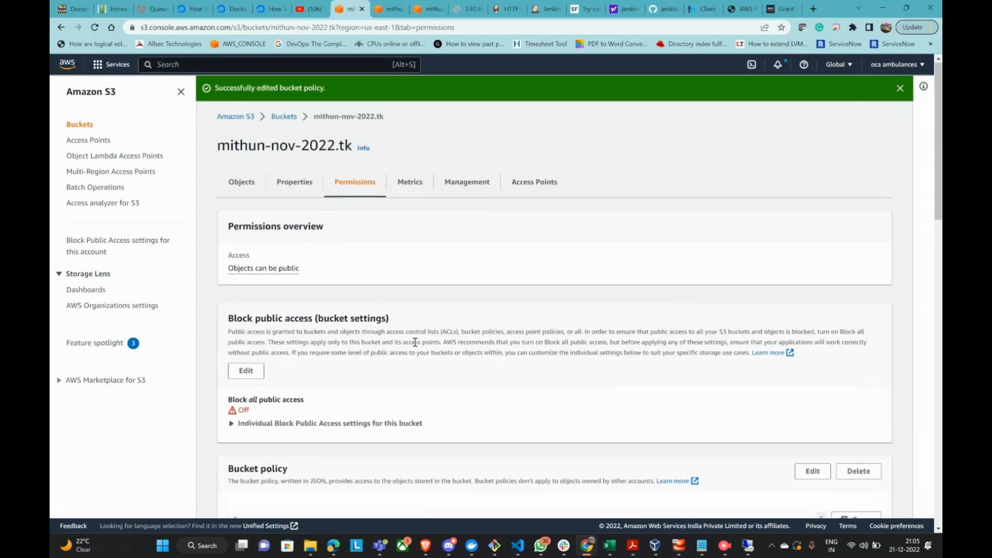
pyautogui.scroll(-5, 411, 342)
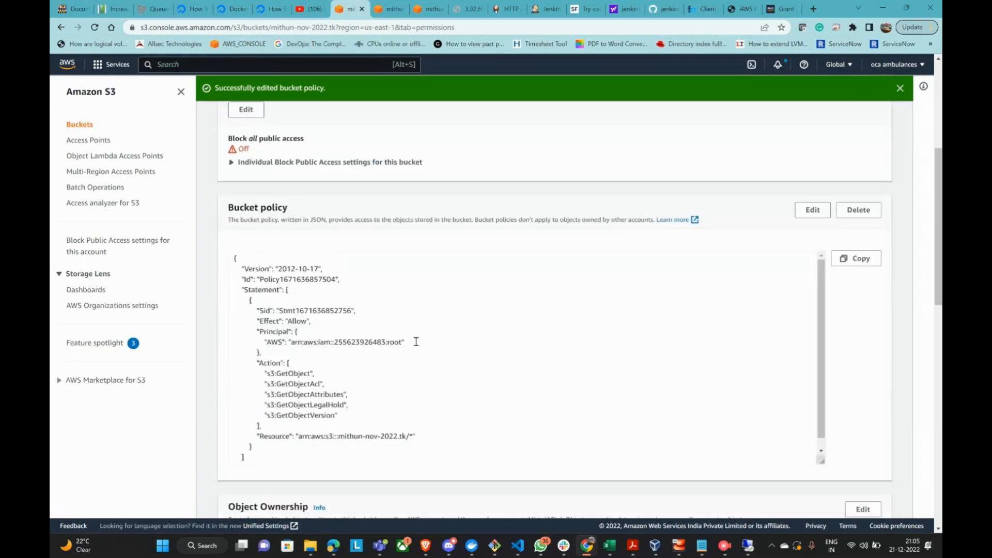
pyautogui.scroll(5, 416, 342)
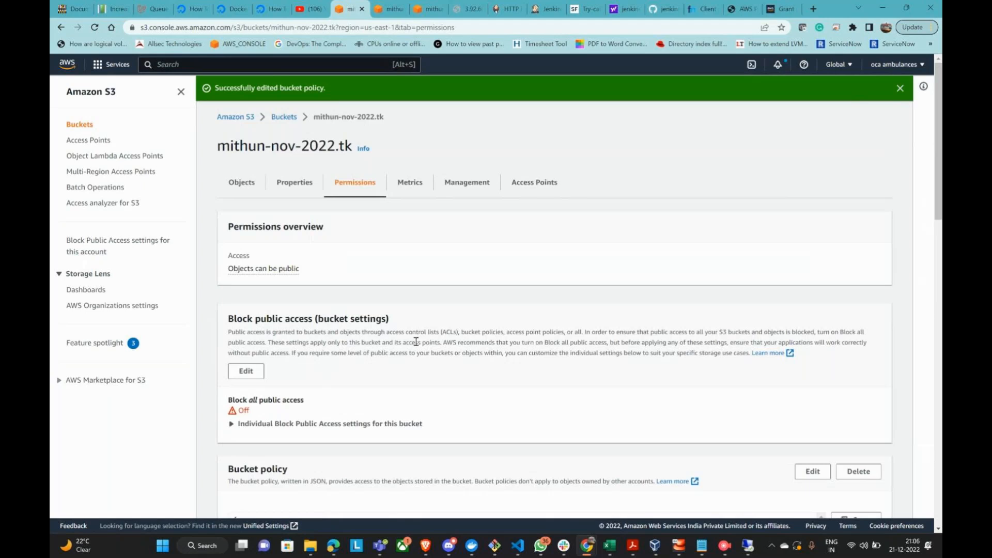
# Reload the mithun-nov-2022.tk website endpoint, see 403 Forbidden, and close those windows
pyautogui.moveTo(586, 546)
pyautogui.click(635, 491)
pyautogui.click(93, 29)
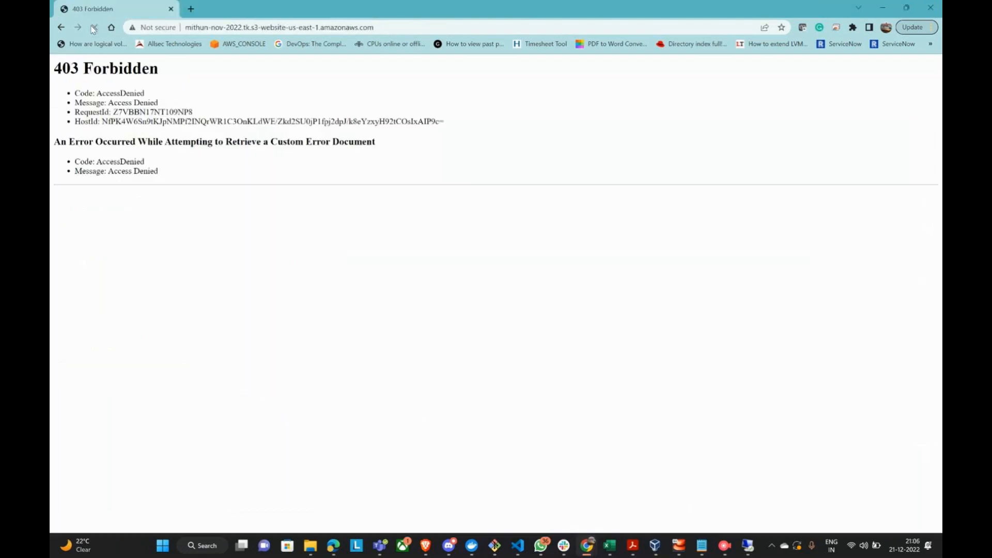
pyautogui.click(94, 28)
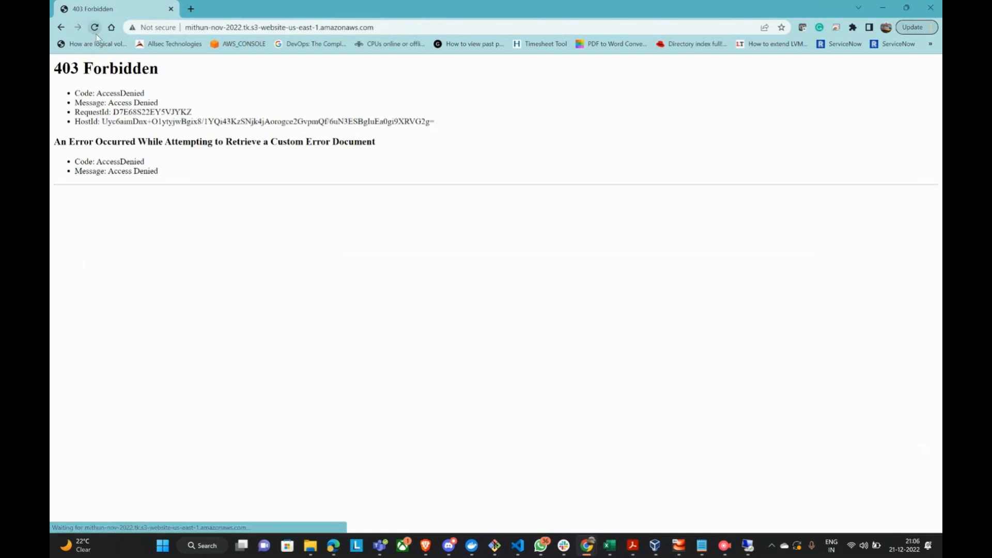
pyautogui.click(939, 5)
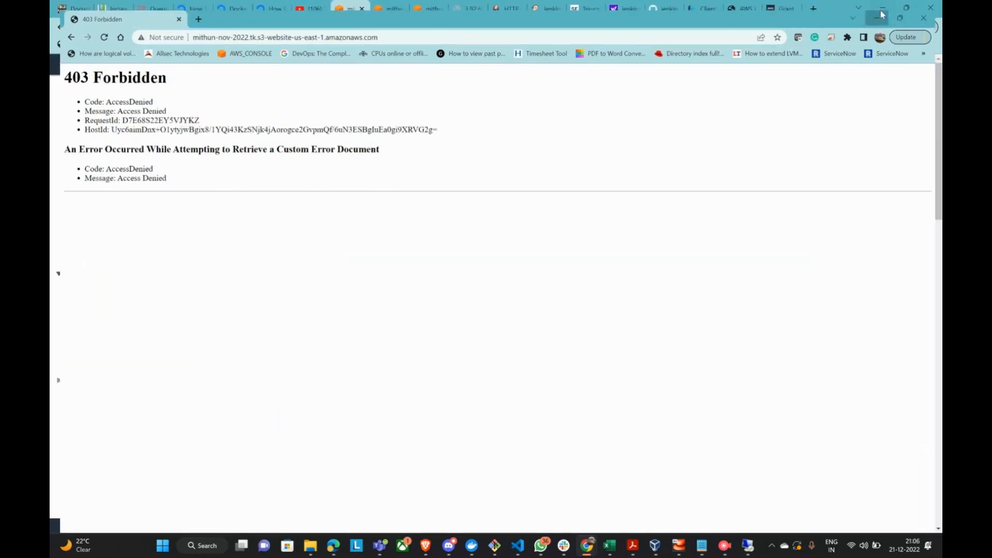
pyautogui.click(882, 16)
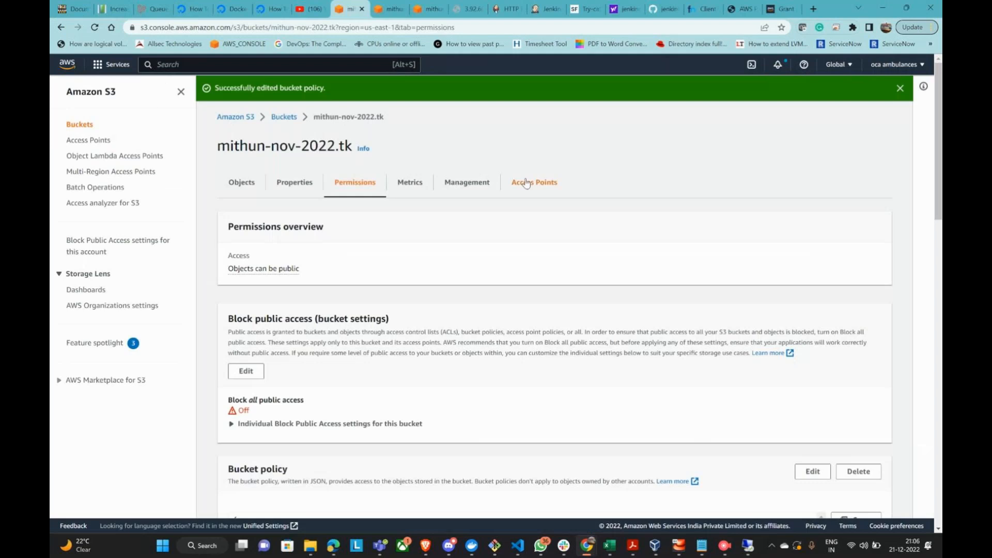
# Open the mithun-nov-2022.tk bucket policy editor and review the policy and account details
pyautogui.scroll(-2, 560, 160)
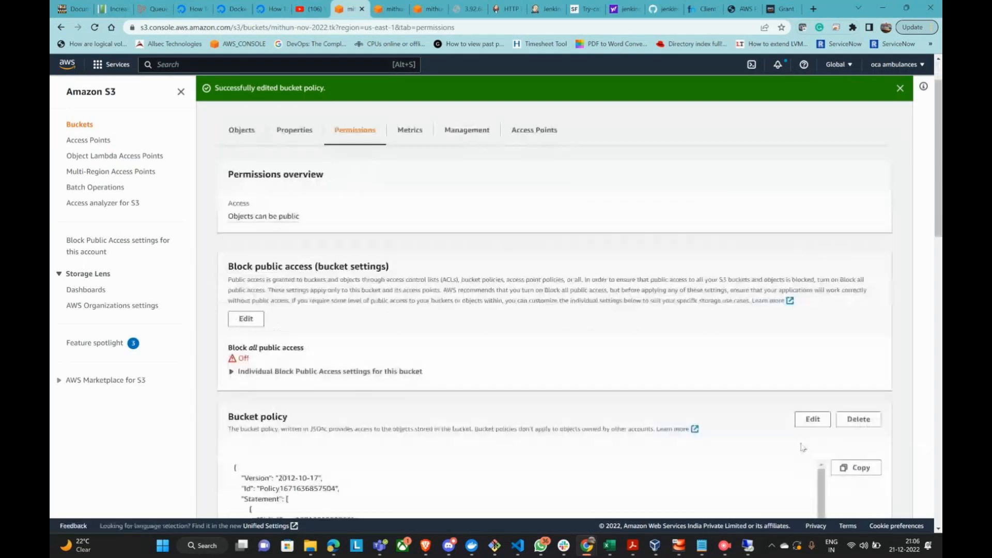
pyautogui.click(810, 367)
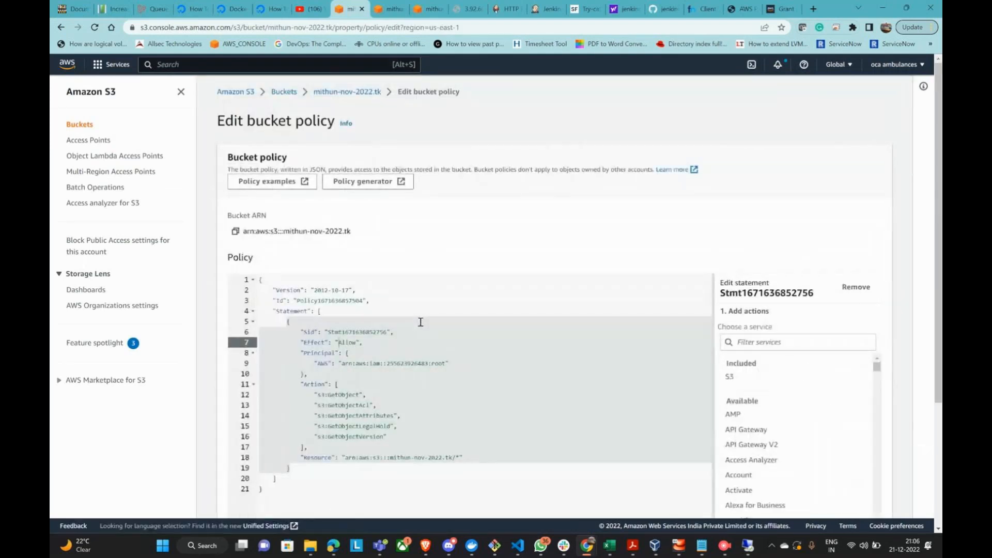
pyautogui.scroll(-1, 421, 322)
pyautogui.click(457, 428)
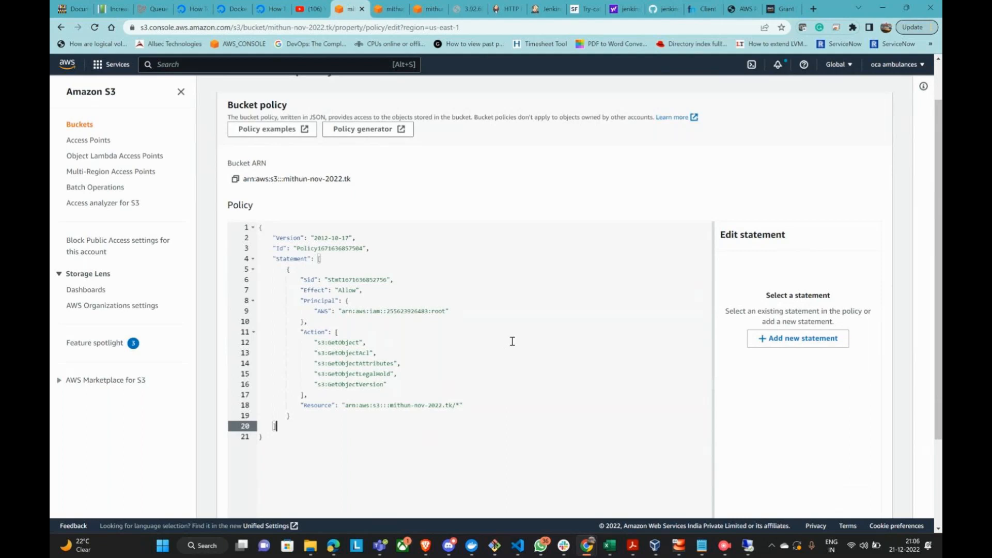
pyautogui.click(873, 66)
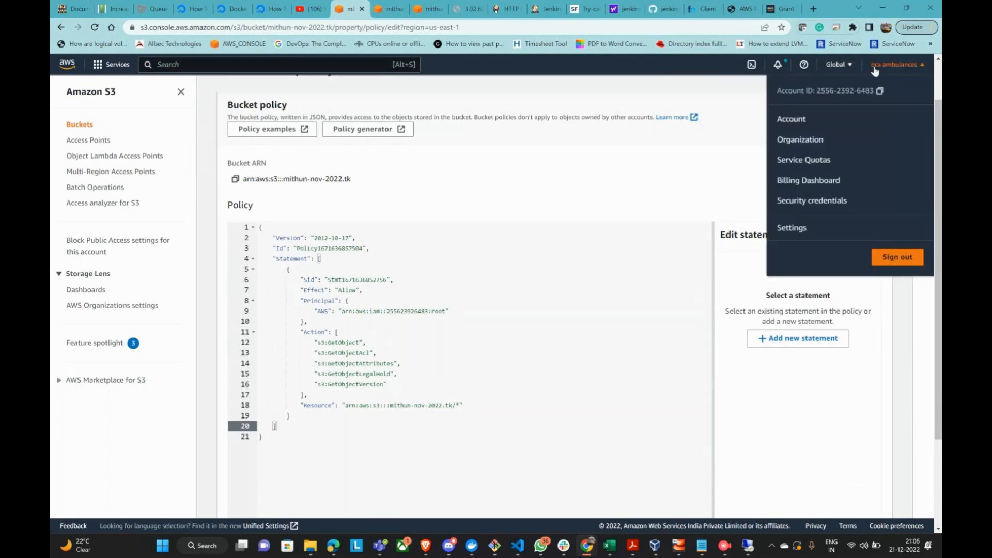
pyautogui.click(599, 406)
pyautogui.click(498, 455)
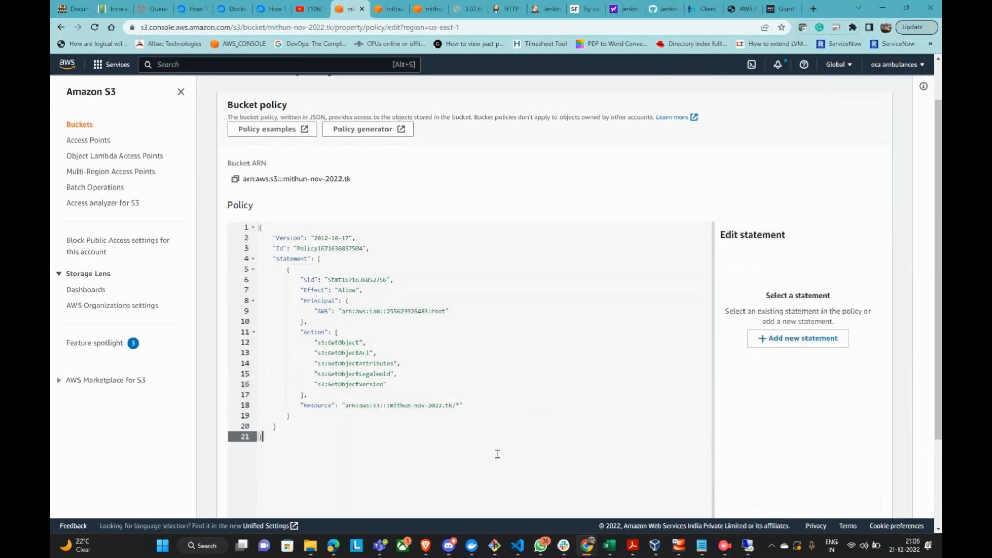
pyautogui.scroll(-3, 498, 454)
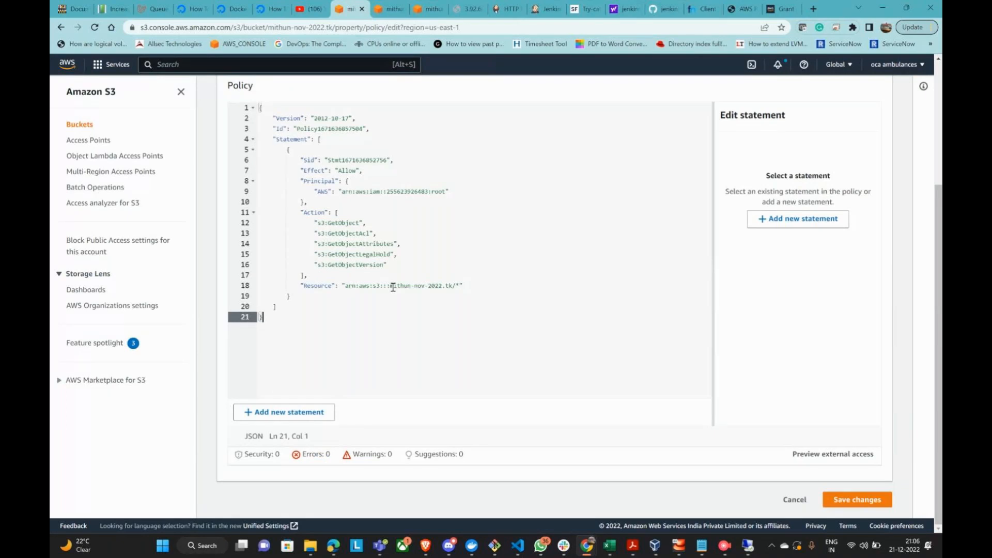
pyautogui.scroll(3, 407, 290)
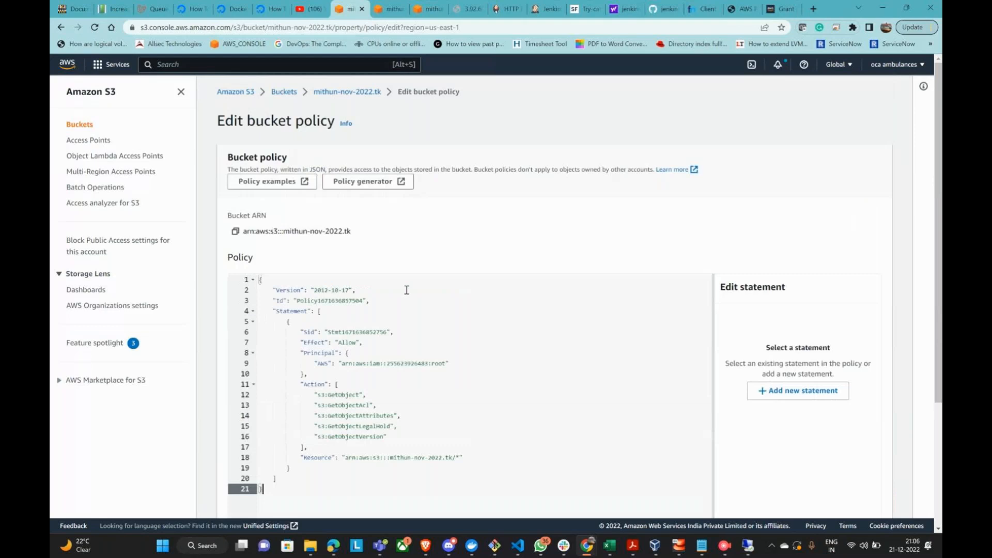
pyautogui.scroll(-1, 407, 290)
pyautogui.scroll(-1, 407, 290)
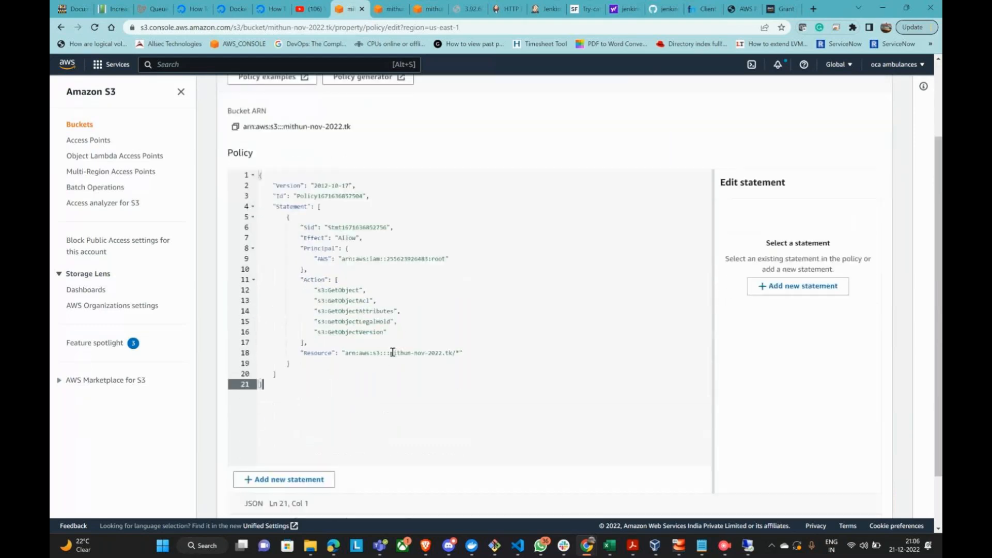
pyautogui.click(392, 351)
pyautogui.write('www')
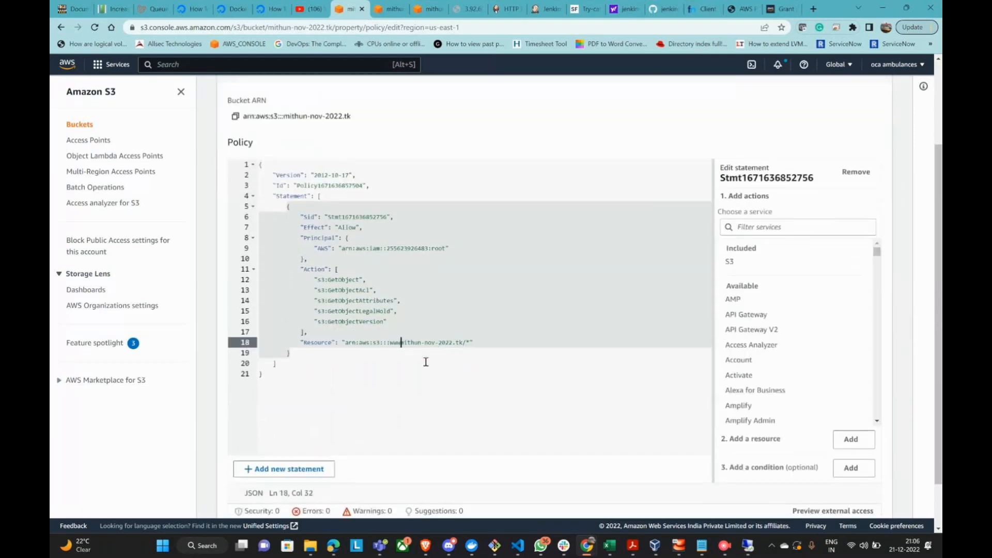
pyautogui.write('.')
pyautogui.click(507, 428)
pyautogui.scroll(-1, 663, 418)
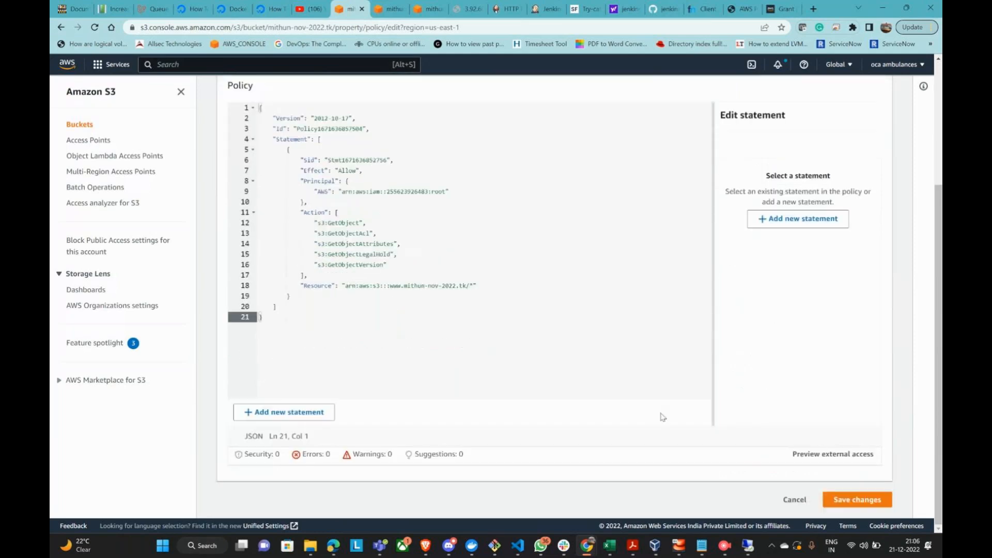
pyautogui.click(848, 505)
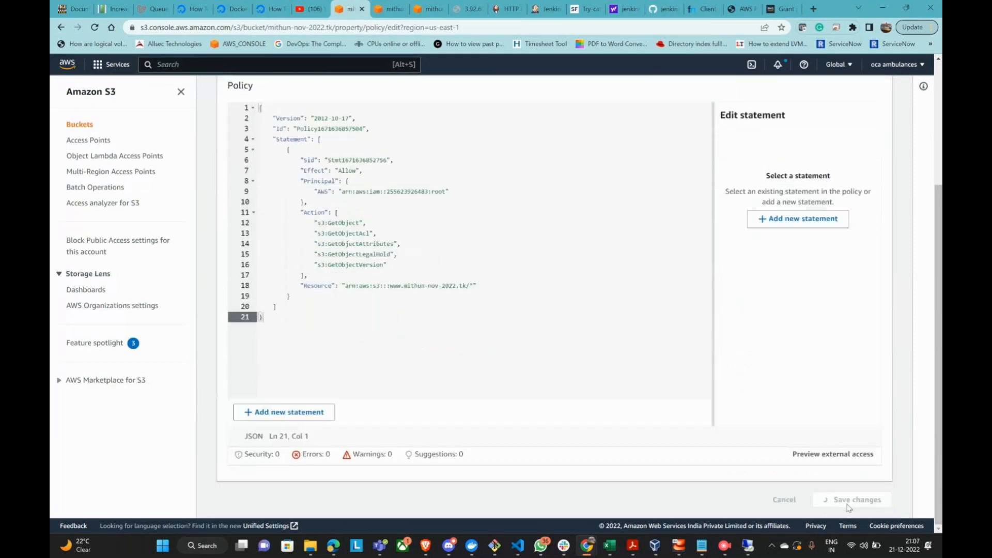
pyautogui.scroll(-1, 688, 421)
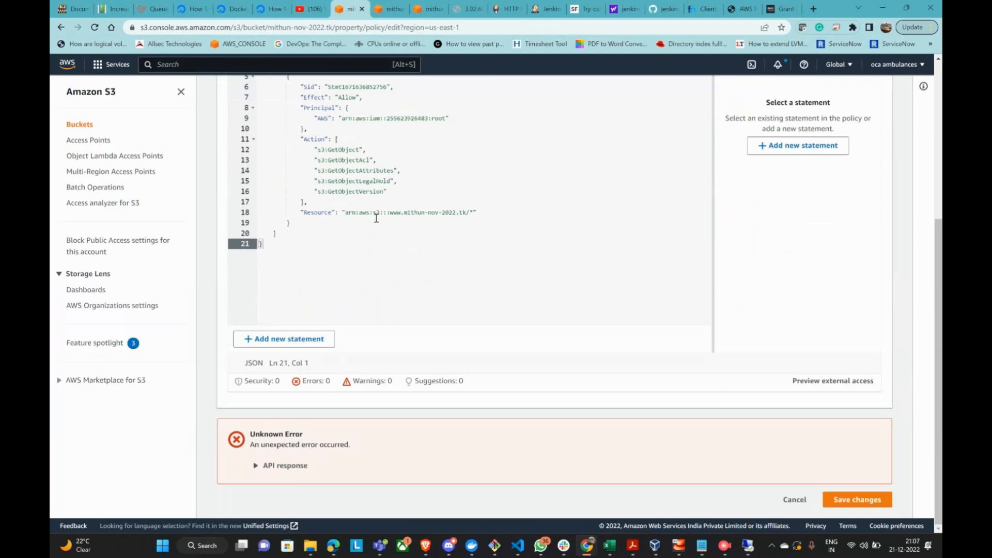
pyautogui.click(404, 213)
pyautogui.press('BackSpace')
pyautogui.press('BackSpace')
pyautogui.press('BackSpace')
pyautogui.press('BackSpace')
pyautogui.press('BackSpace')
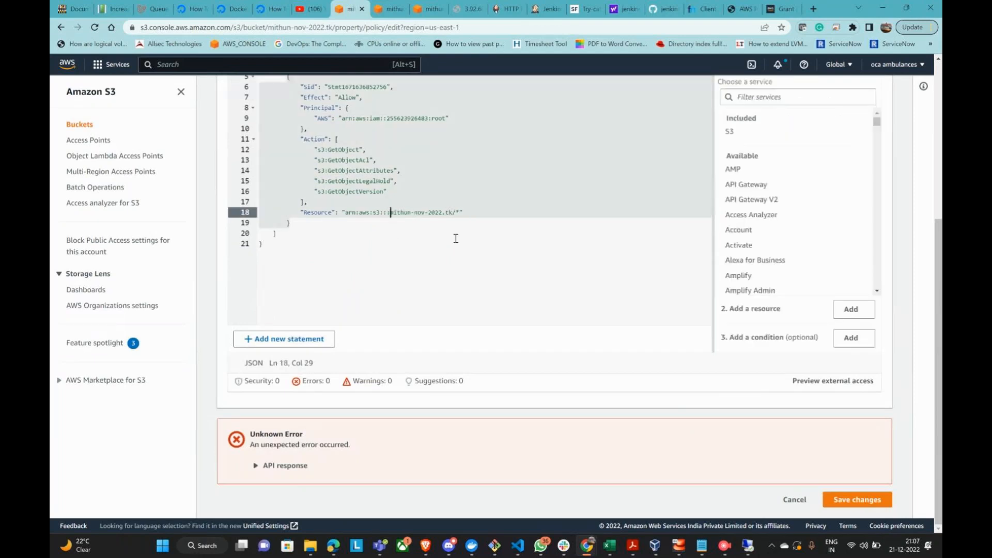
pyautogui.click(856, 499)
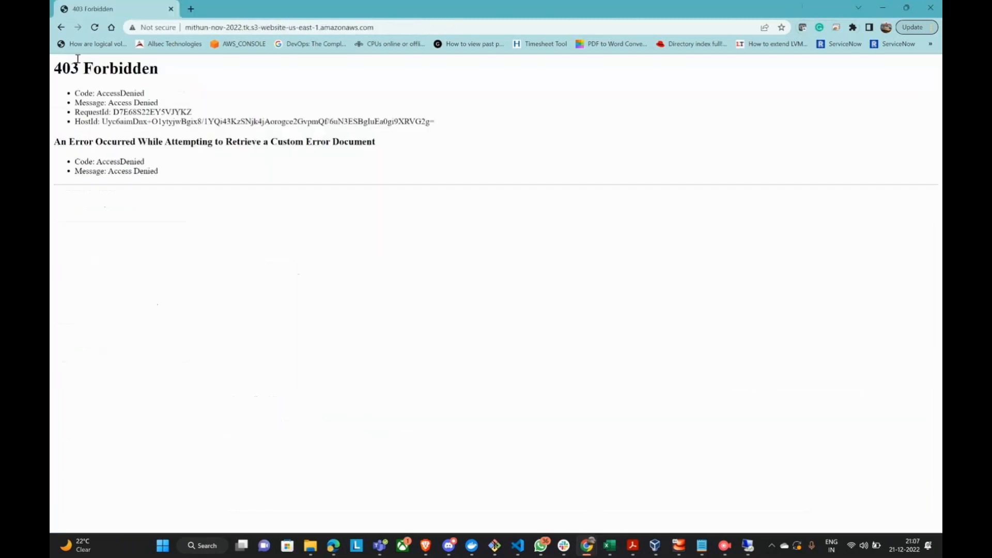
# Reload the mithun-nov-2022.tk website endpoint and load its /index.html, both showing 403 Forbidden
pyautogui.click(94, 31)
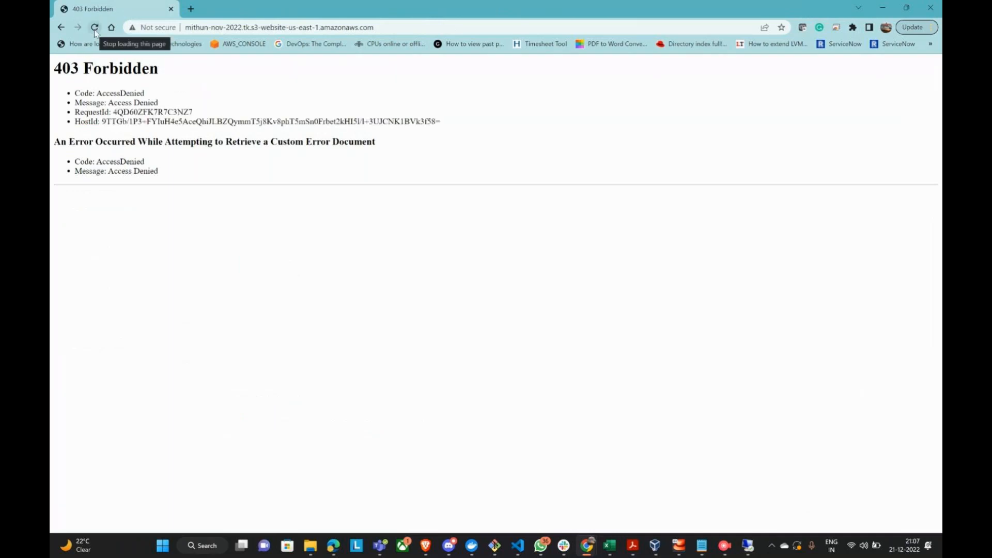
pyautogui.click(469, 29)
pyautogui.click(478, 27)
pyautogui.write('/index')
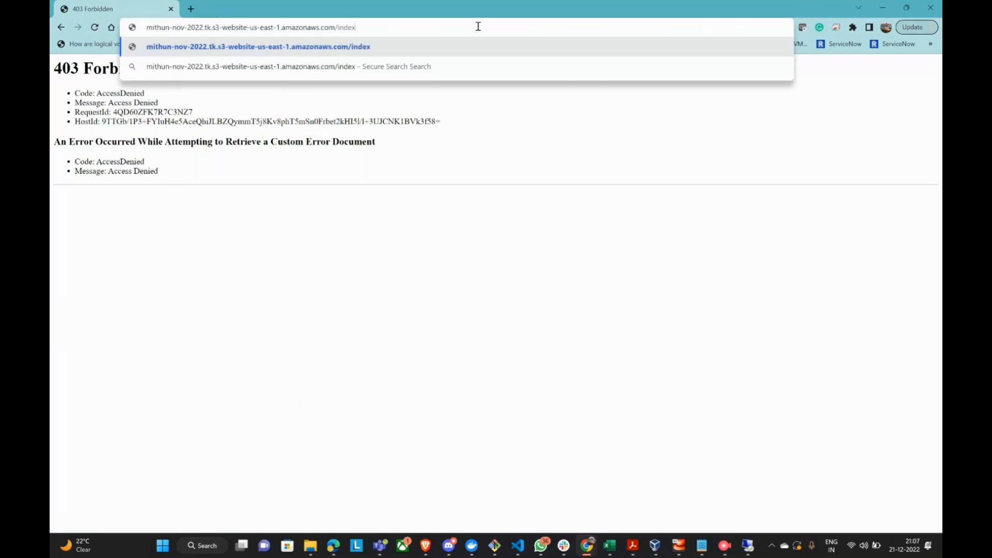
pyautogui.write('.html')
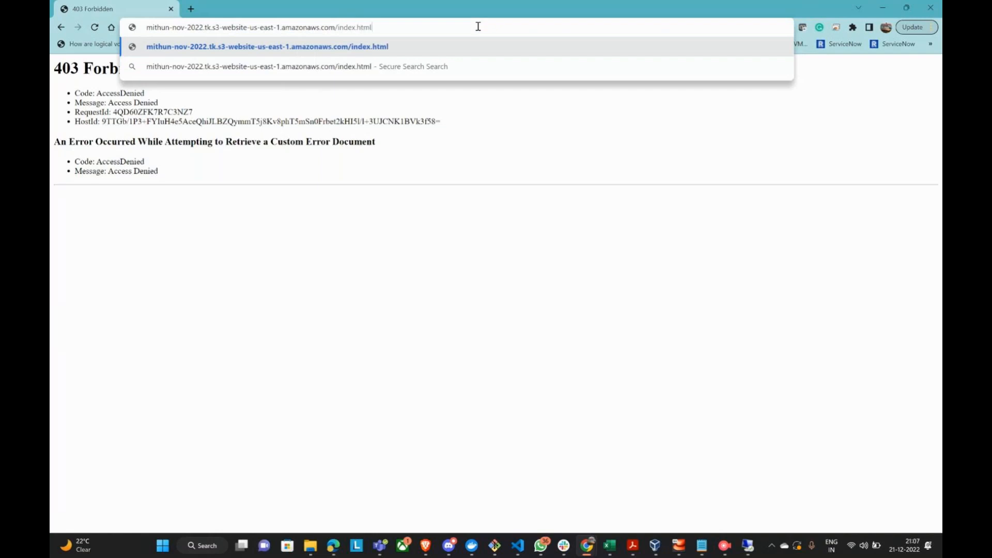
pyautogui.press('Return')
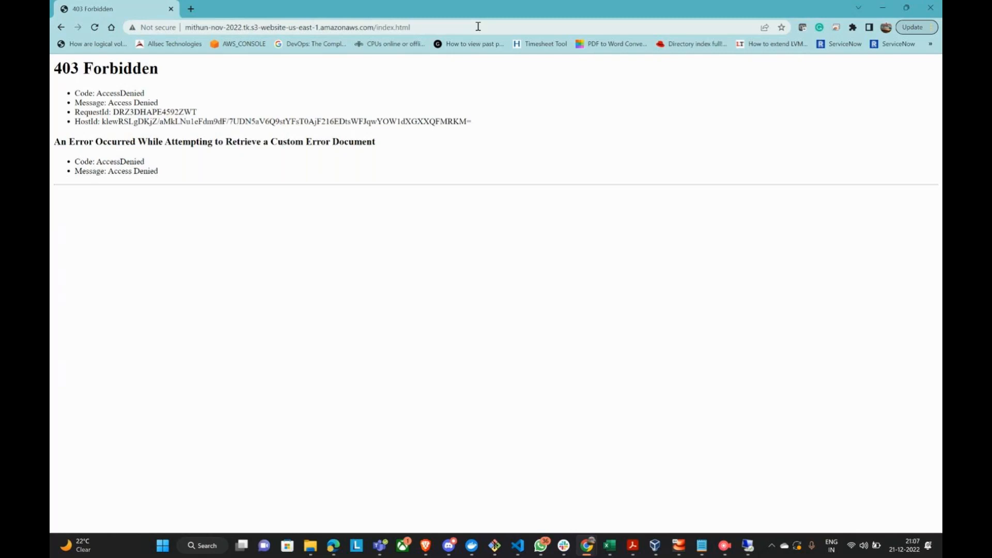
# Reload the endpoint's base address without /index.html, then return to the S3 console window
pyautogui.moveTo(374, 28); pyautogui.dragTo(418, 35)
pyautogui.press('BackSpace')
pyautogui.press('Return')
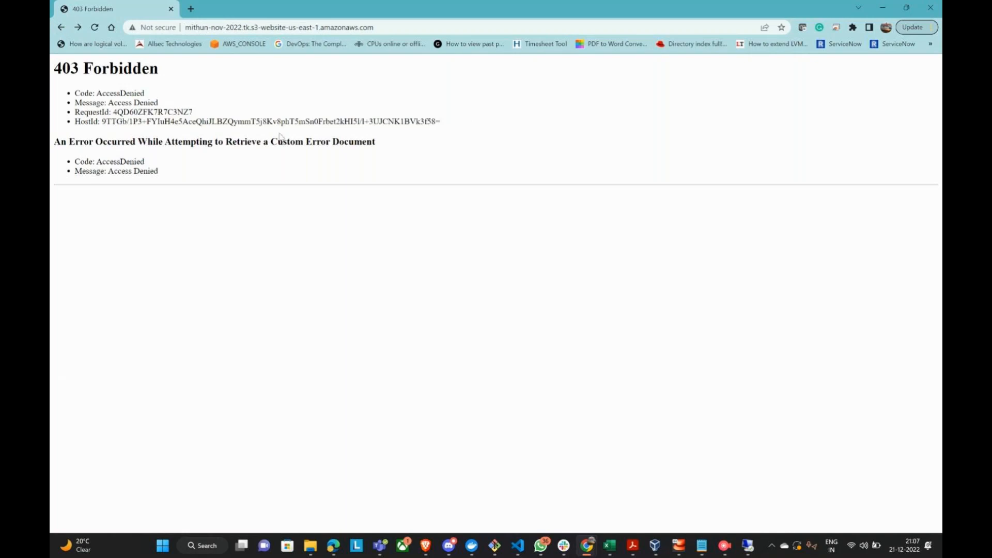
pyautogui.moveTo(465, 549)
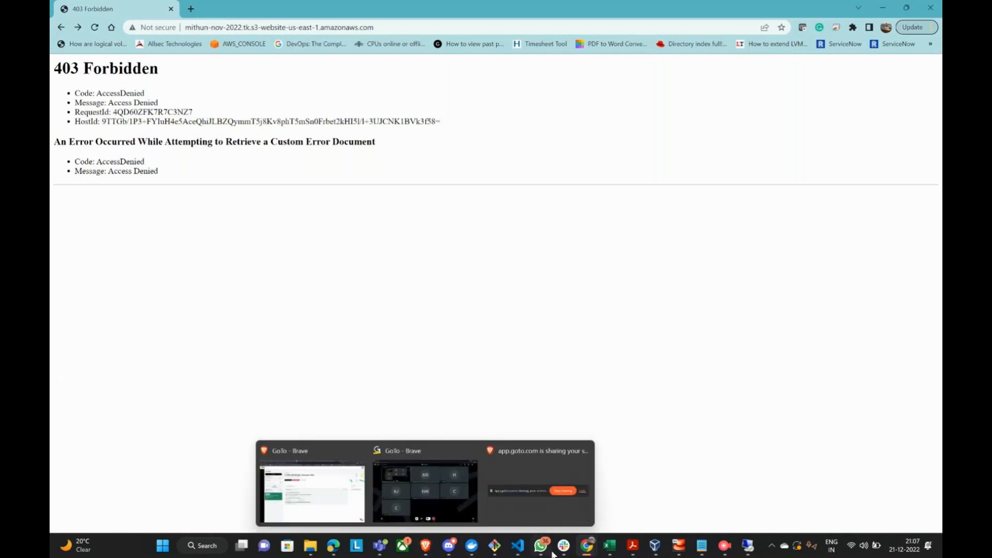
pyautogui.moveTo(585, 549)
pyautogui.click(530, 488)
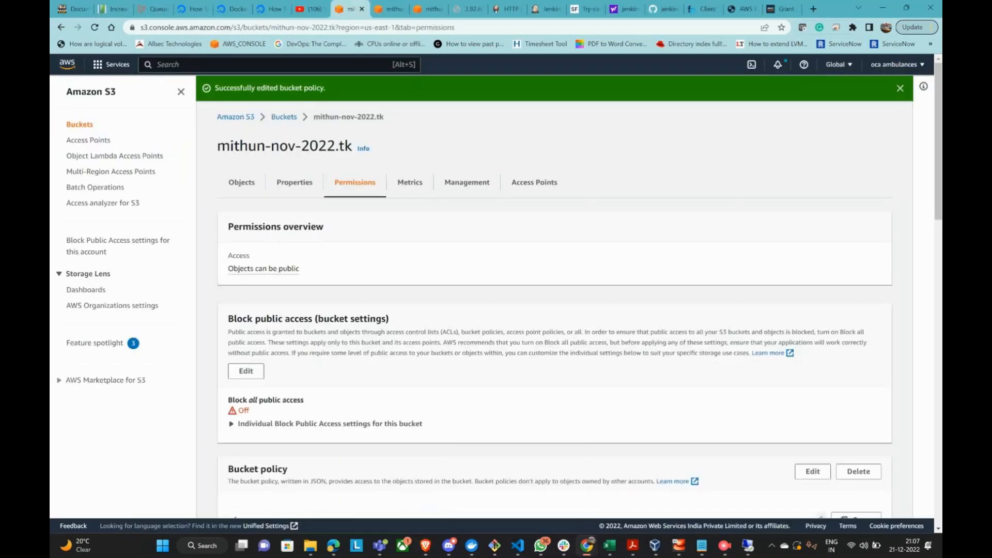
pyautogui.click(284, 117)
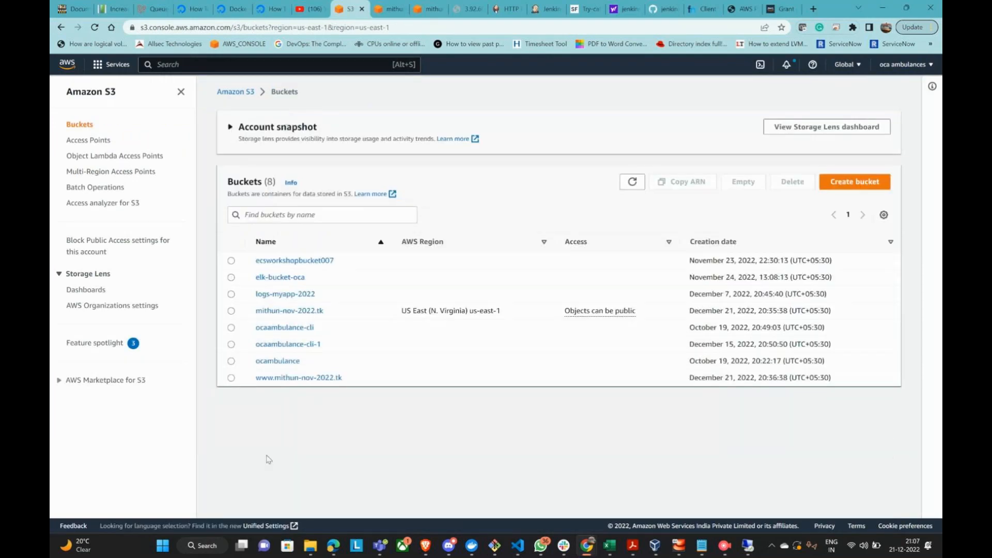
pyautogui.click(297, 378)
pyautogui.click(302, 171)
pyautogui.scroll(-5, 354, 394)
pyautogui.scroll(-15, 356, 397)
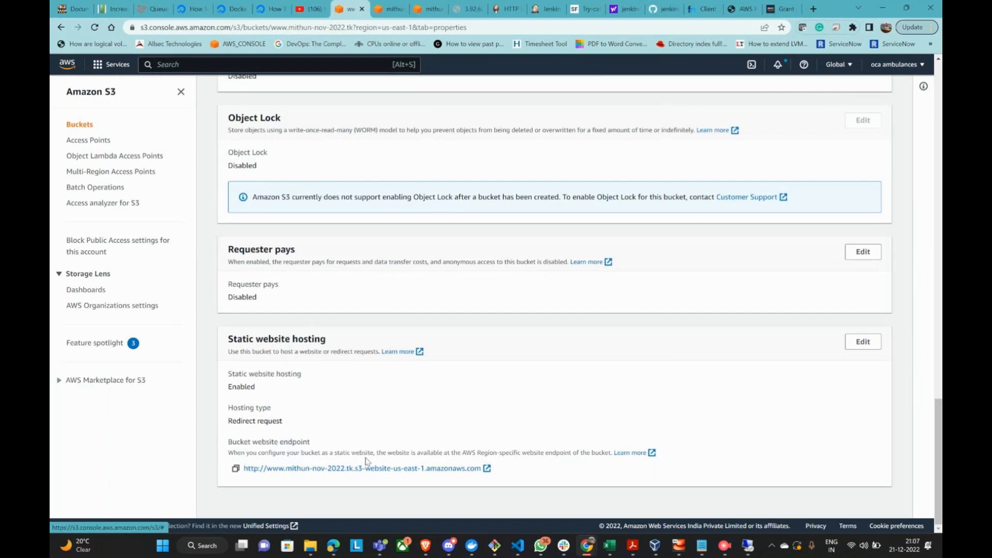
pyautogui.click(874, 349)
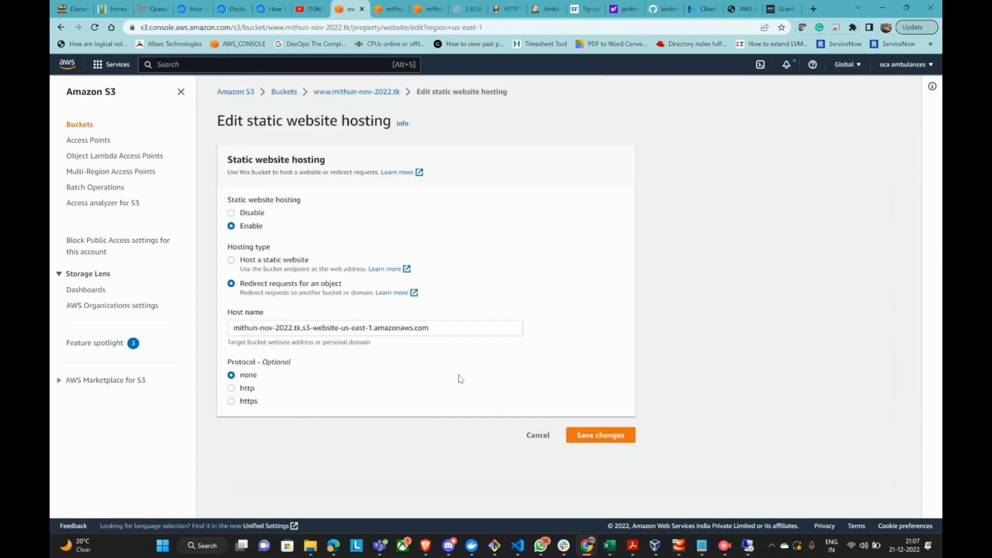
pyautogui.click(231, 390)
pyautogui.click(233, 327)
pyautogui.write('http')
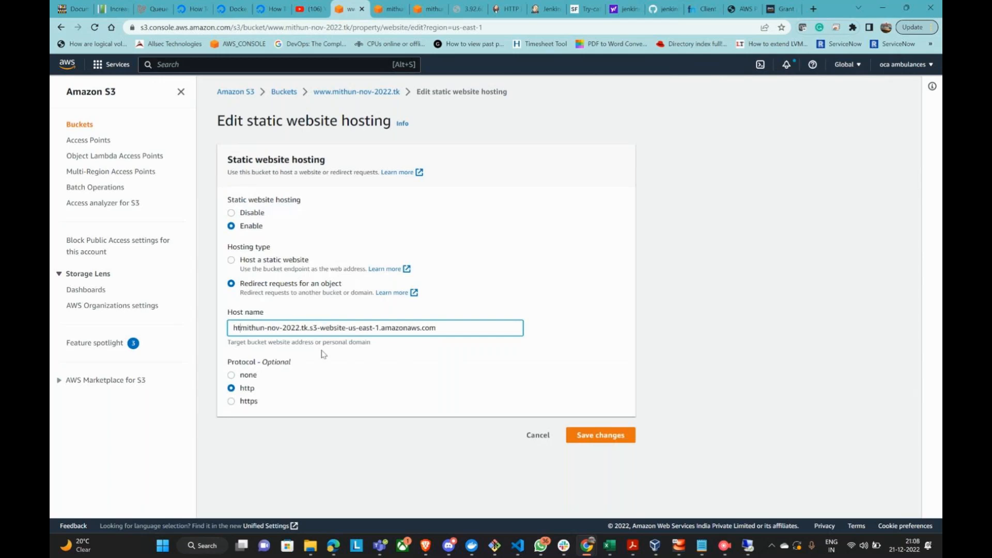
pyautogui.write('://')
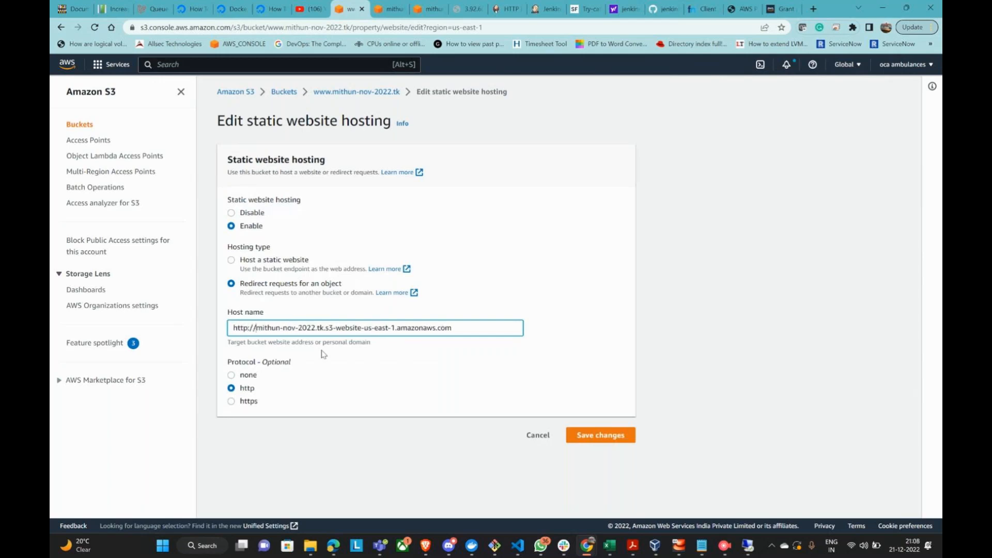
pyautogui.click(407, 464)
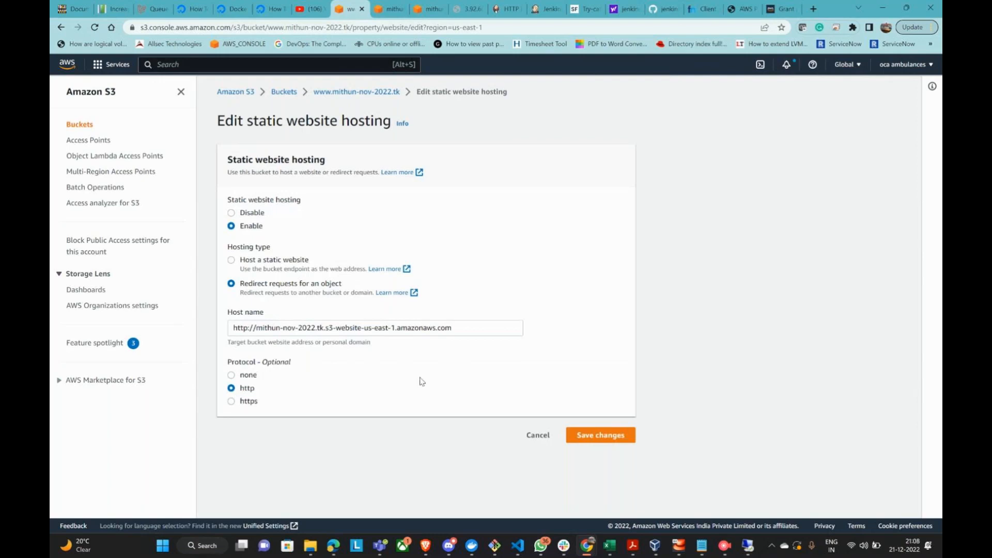
pyautogui.click(389, 8)
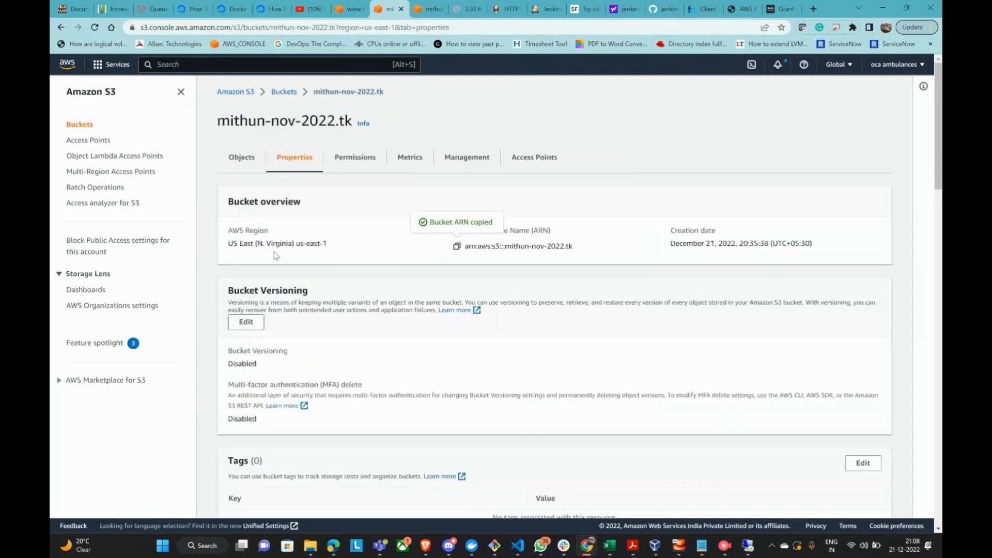
# Edit mithun-nov-2022.tk static website hosting, check the index/error documents, and open the webpage-redirect help
pyautogui.scroll(-5, 356, 377)
pyautogui.scroll(-15, 357, 380)
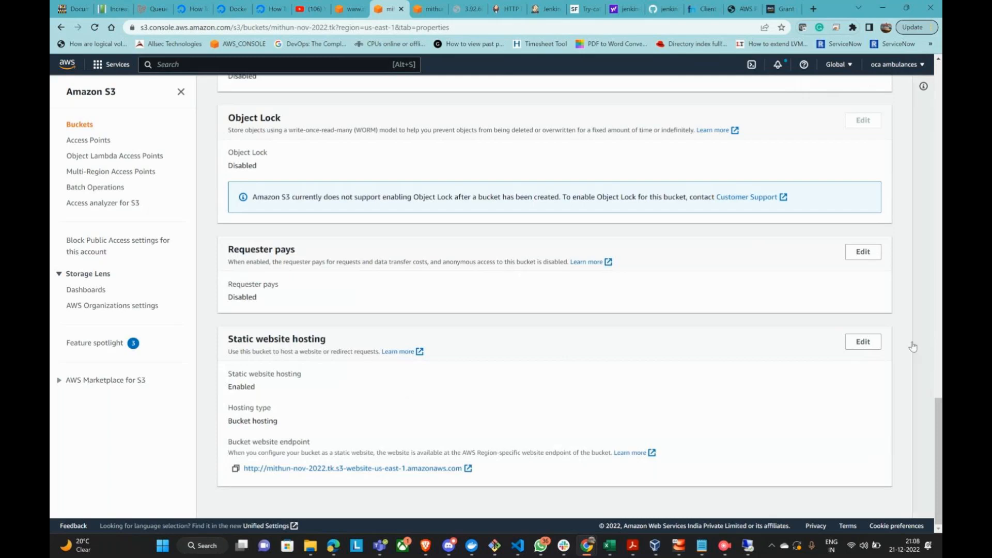
pyautogui.click(876, 344)
pyautogui.scroll(-5, 414, 412)
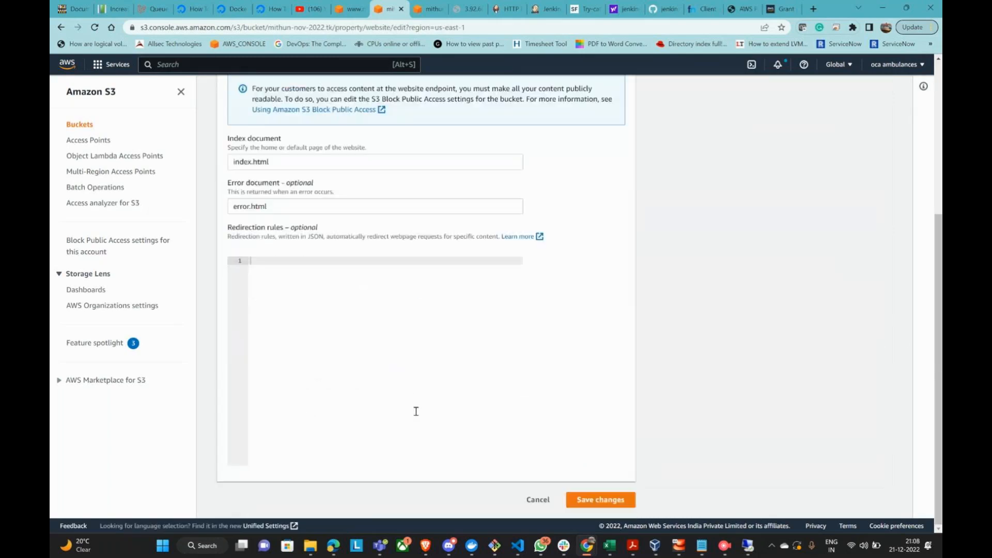
pyautogui.scroll(4, 420, 409)
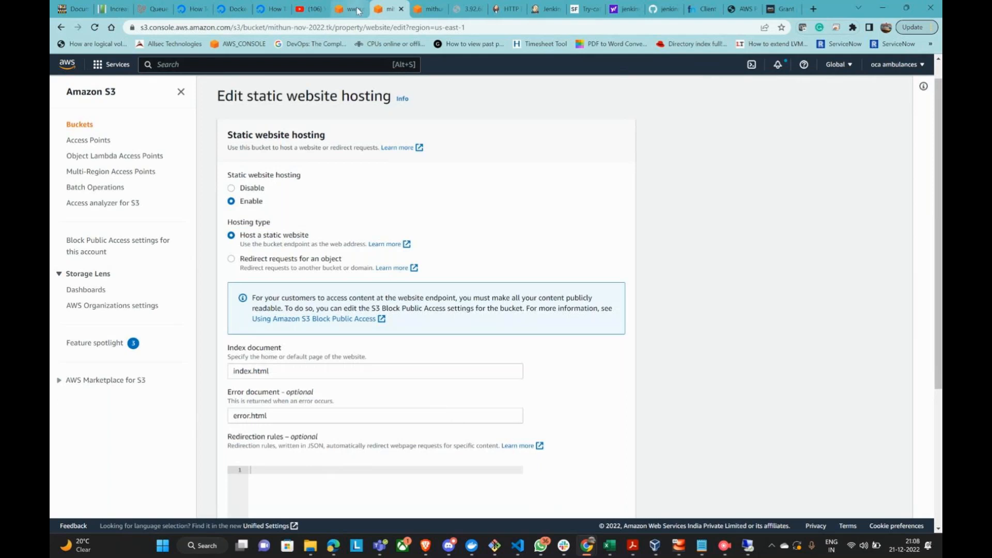
pyautogui.click(412, 268)
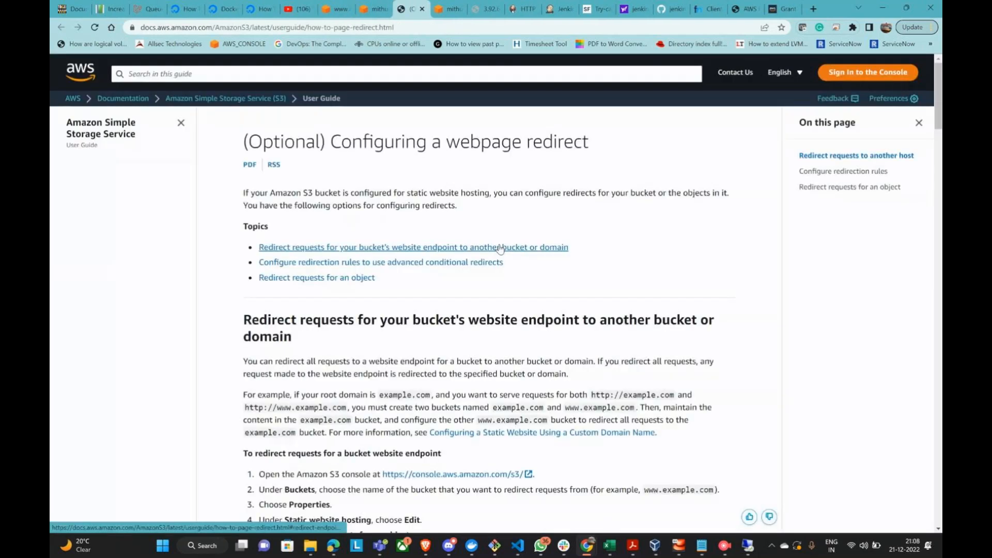
# Read the 'Configuring a webpage redirect' guide down to the JSON redirection rules section
pyautogui.scroll(-4, 506, 289)
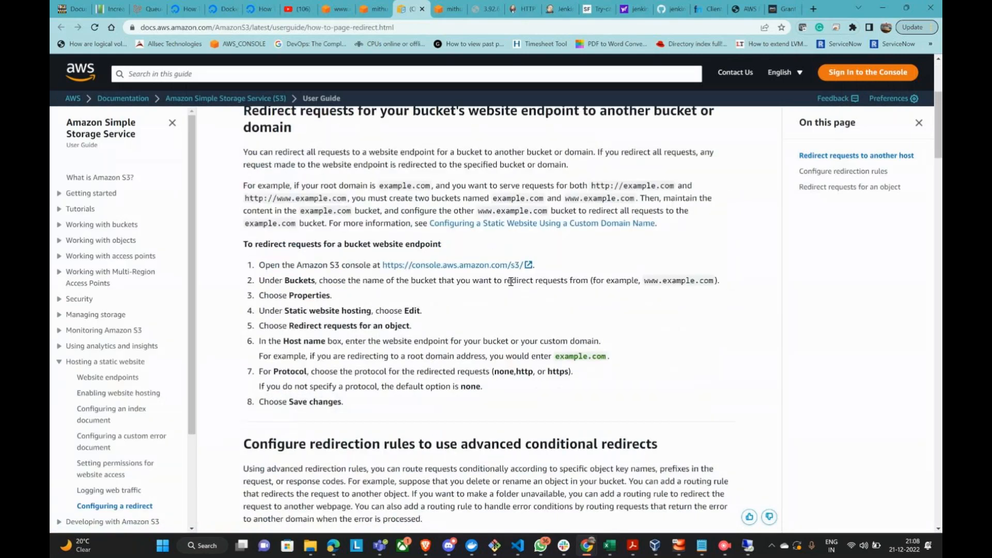
pyautogui.scroll(-9, 513, 280)
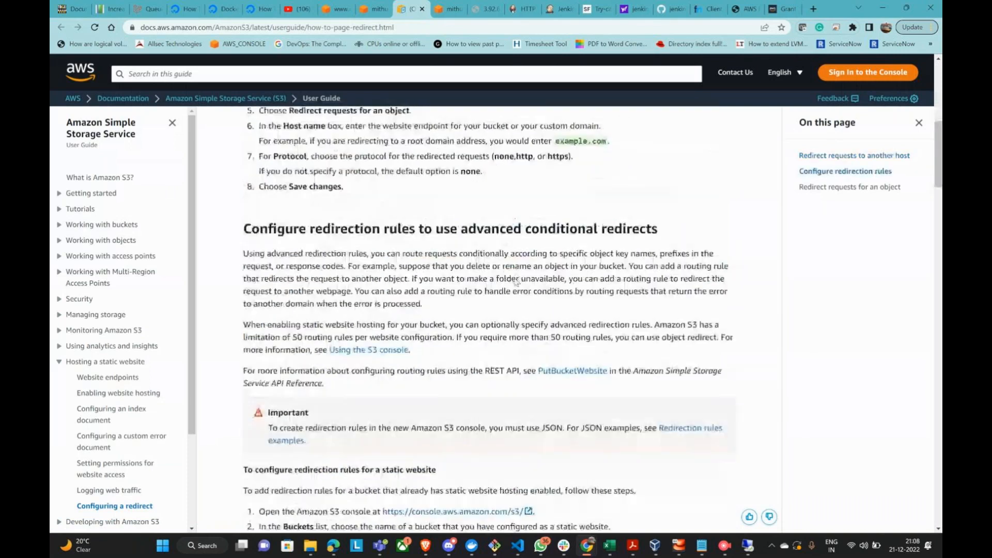
pyautogui.scroll(-4, 517, 282)
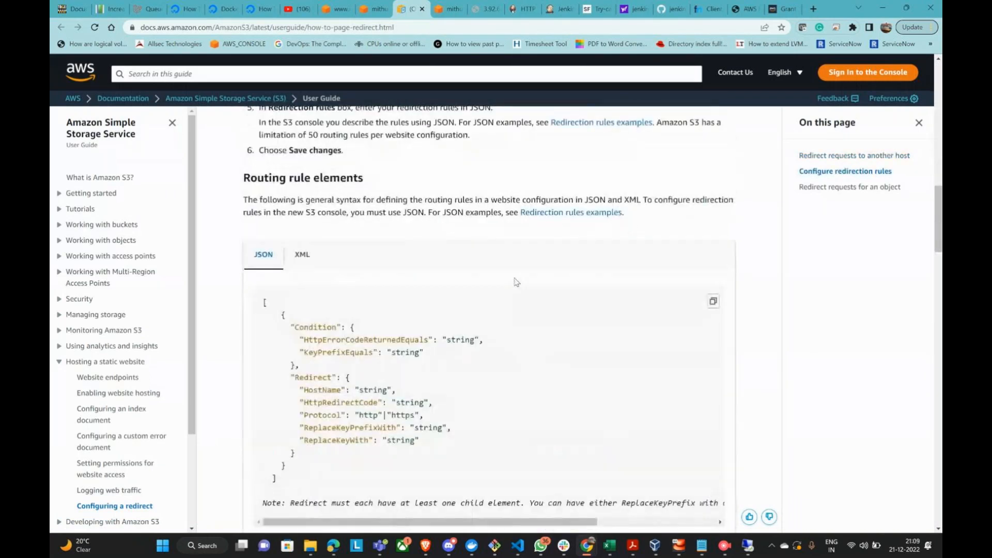
pyautogui.scroll(-15, 516, 281)
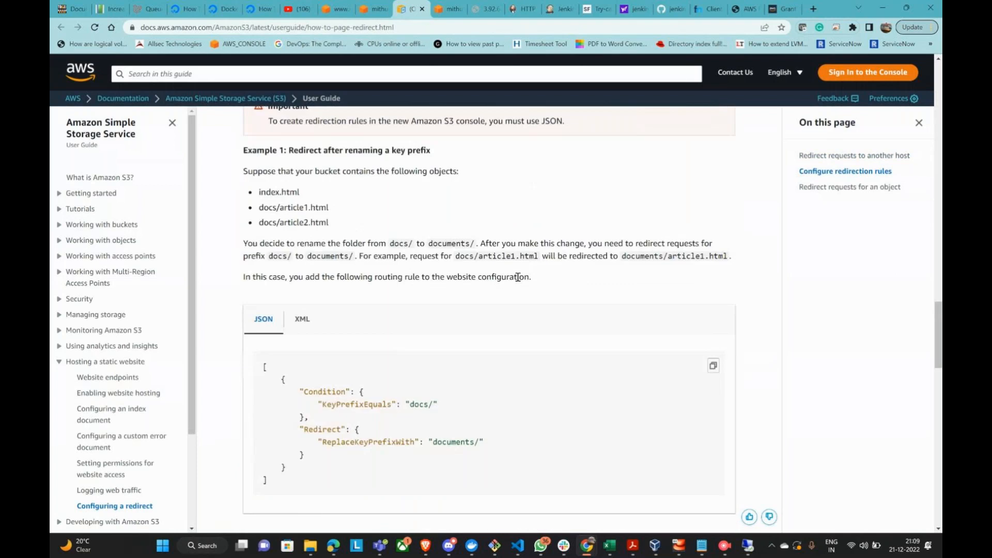
pyautogui.scroll(-20, 518, 278)
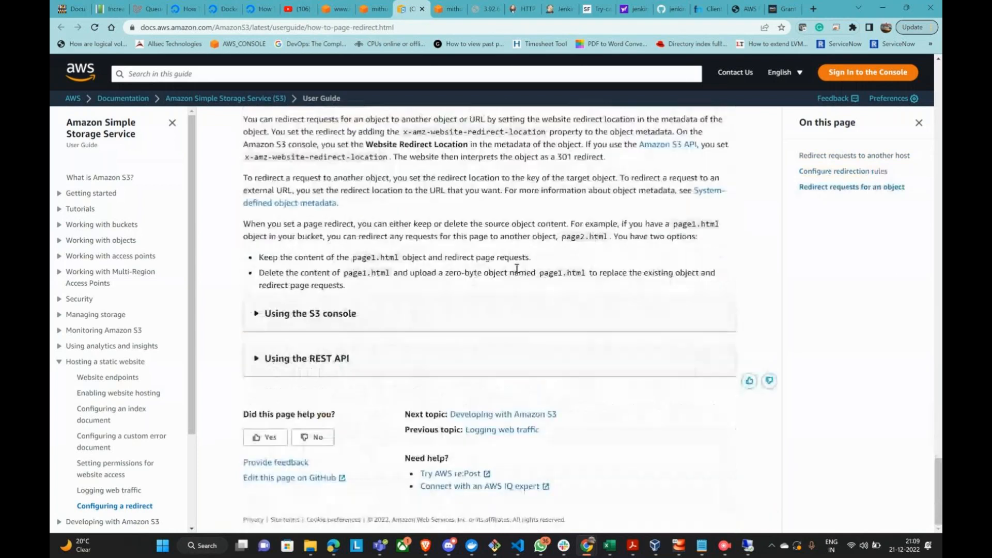
pyautogui.scroll(20, 532, 354)
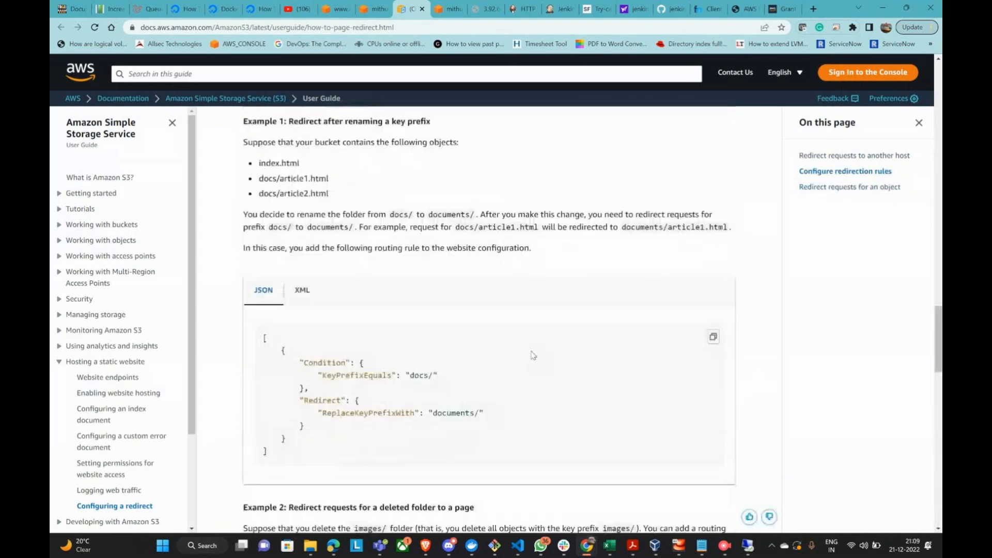
pyautogui.scroll(10, 533, 354)
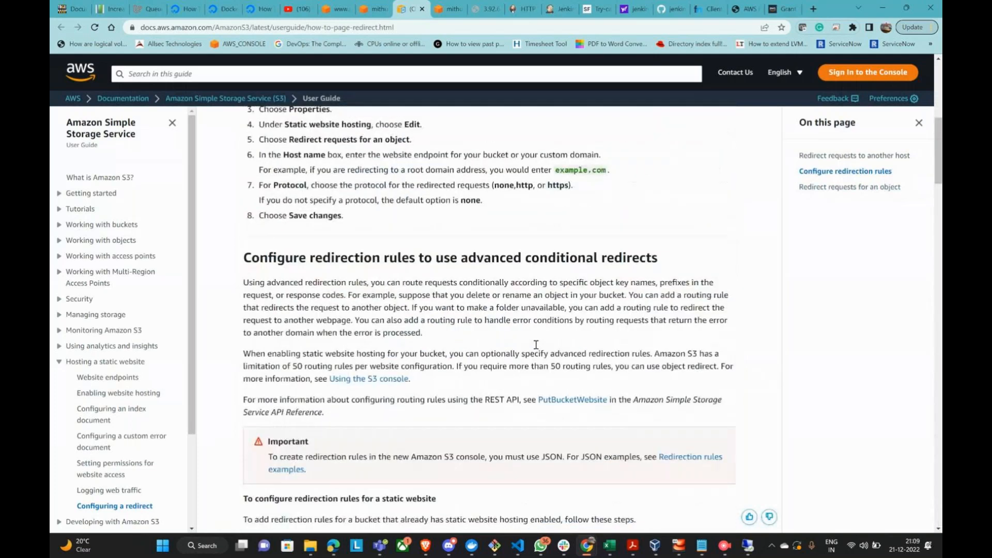
pyautogui.scroll(2, 545, 326)
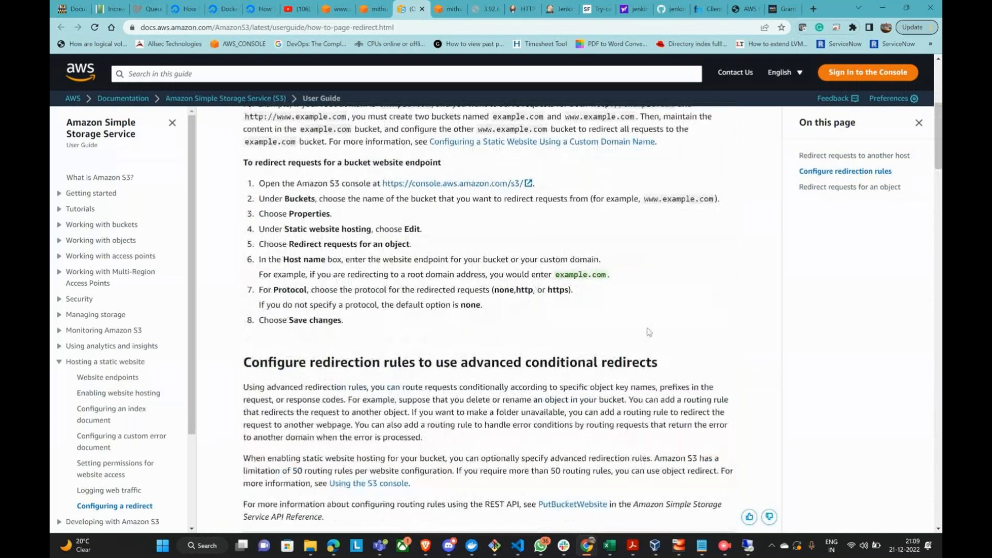
pyautogui.scroll(-1, 650, 332)
pyautogui.scroll(-4, 649, 332)
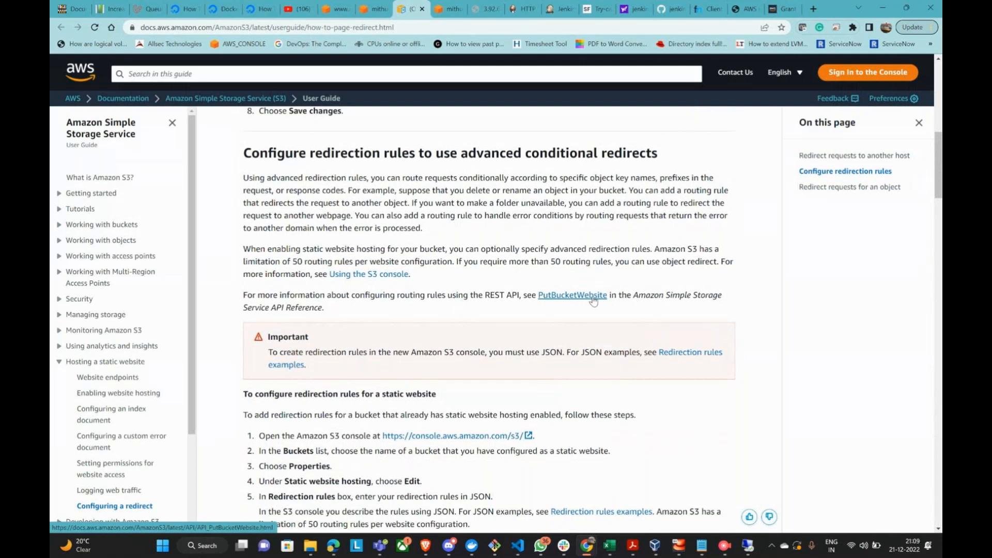
pyautogui.scroll(-3, 604, 290)
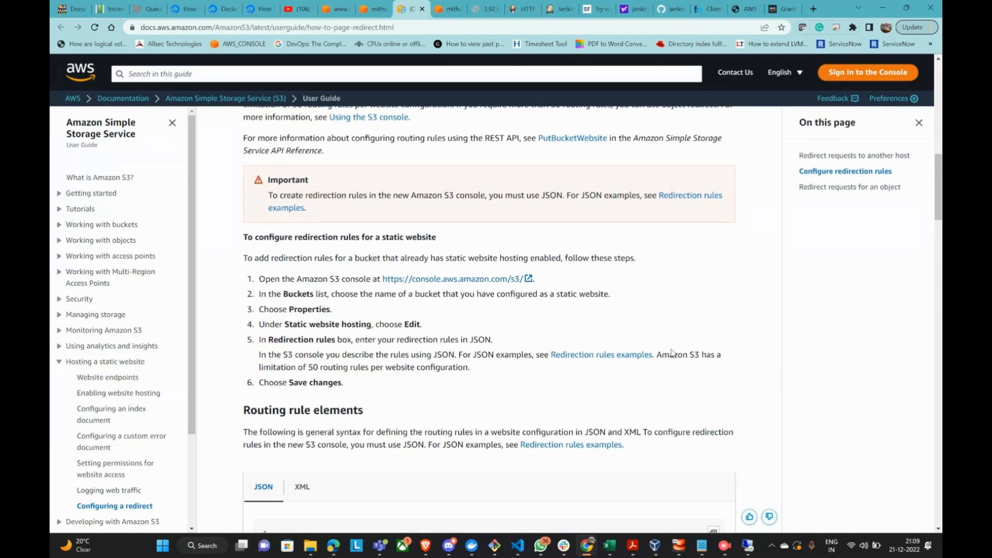
pyautogui.click(334, 10)
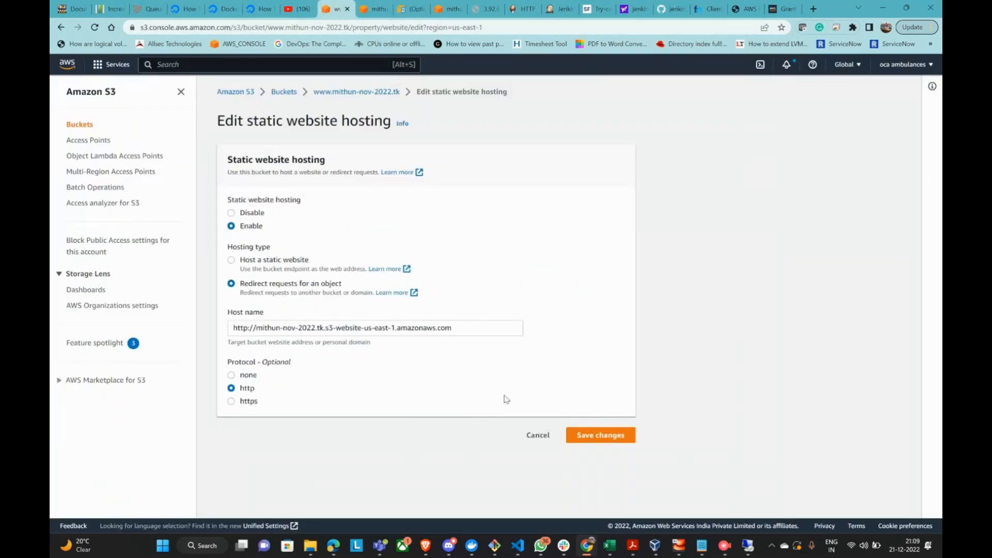
# Save the www bucket's http redirect to the root endpoint and switch to the 403 Forbidden site window
pyautogui.click(593, 439)
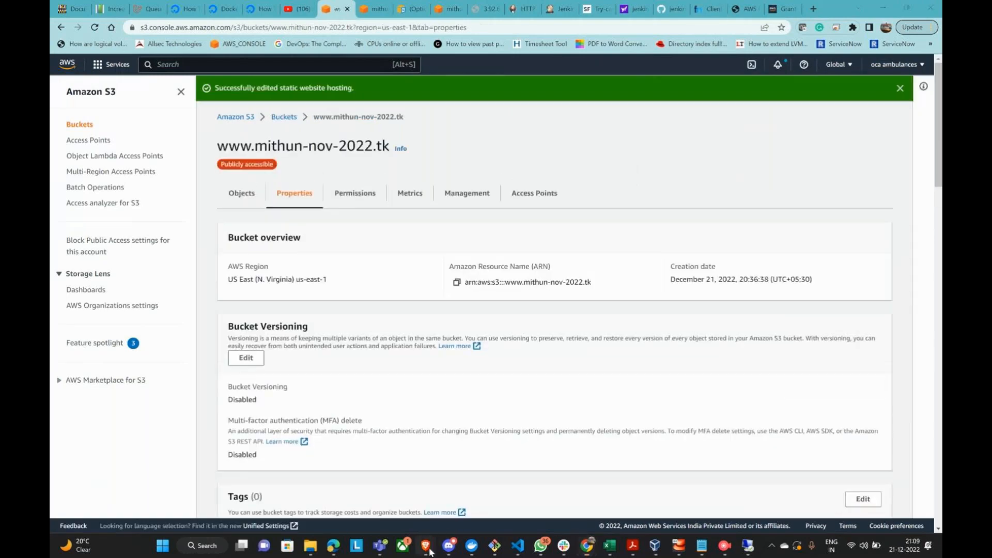
pyautogui.moveTo(426, 545)
pyautogui.click(590, 491)
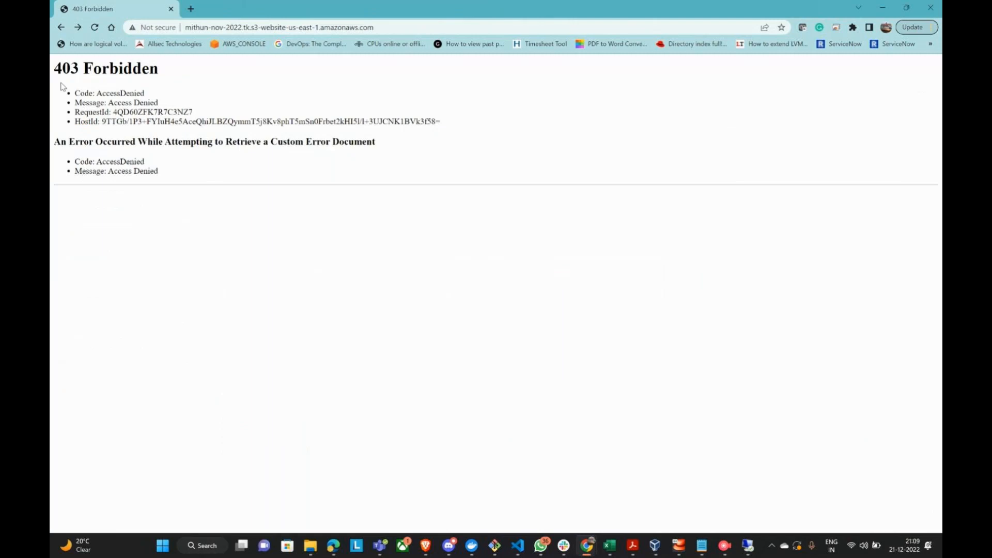
# Reload the 403 page, then go back through the Plotlist page history to the contact page
pyautogui.click(95, 26)
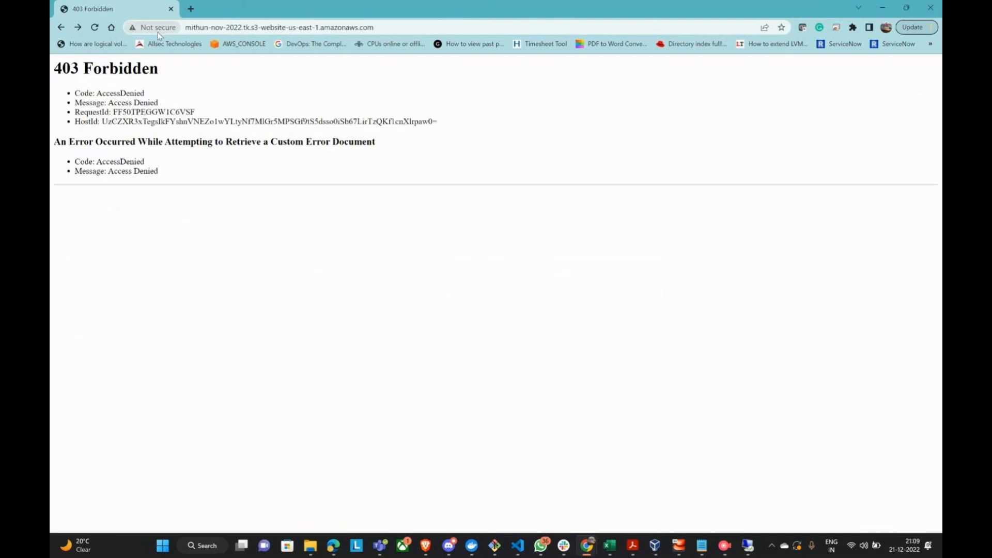
pyautogui.doubleClick(195, 28)
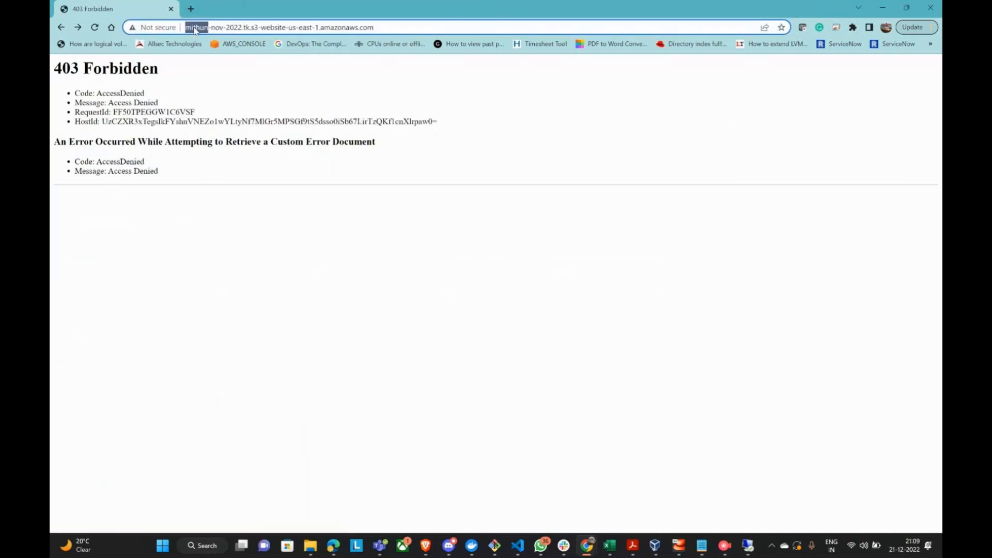
pyautogui.click(61, 27)
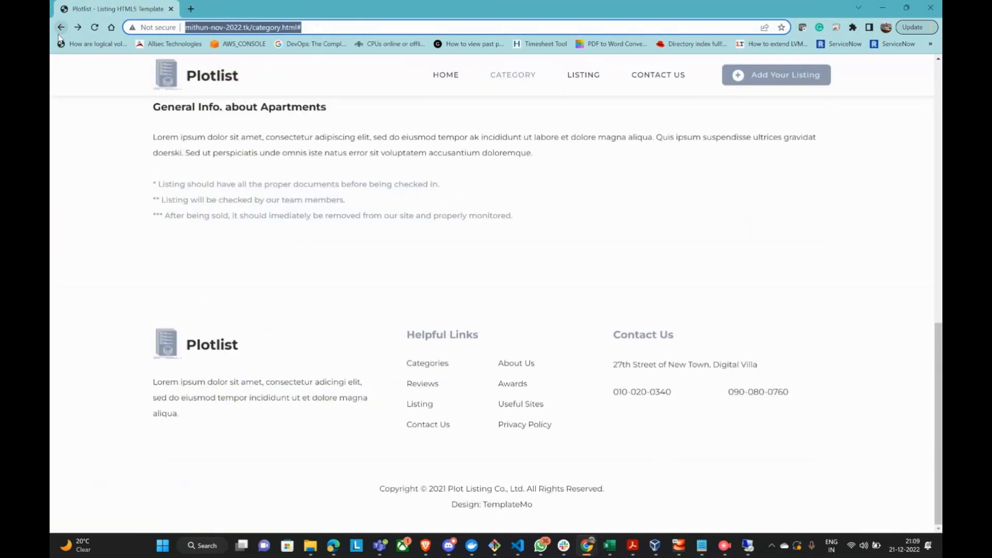
pyautogui.click(59, 35)
pyautogui.click(59, 35)
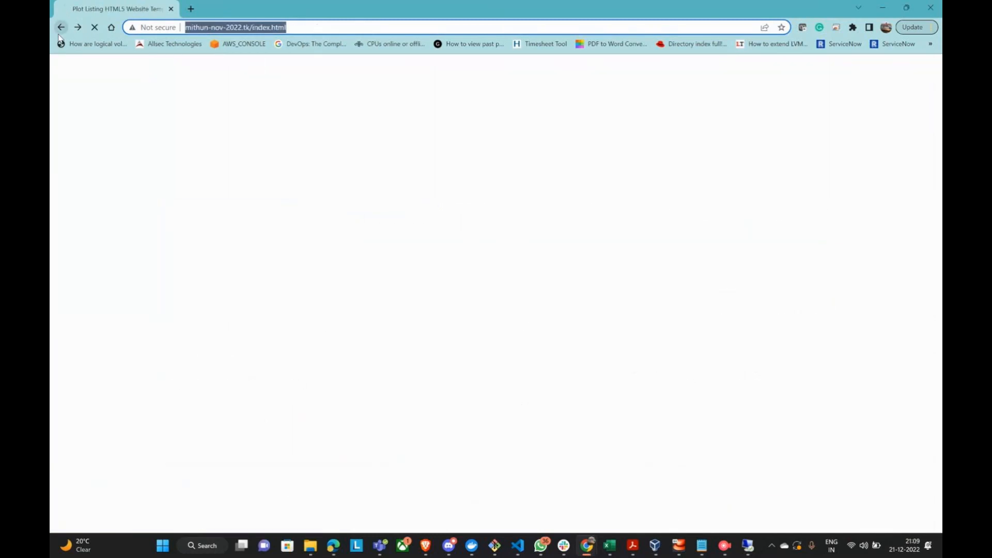
pyautogui.click(58, 34)
pyautogui.click(59, 34)
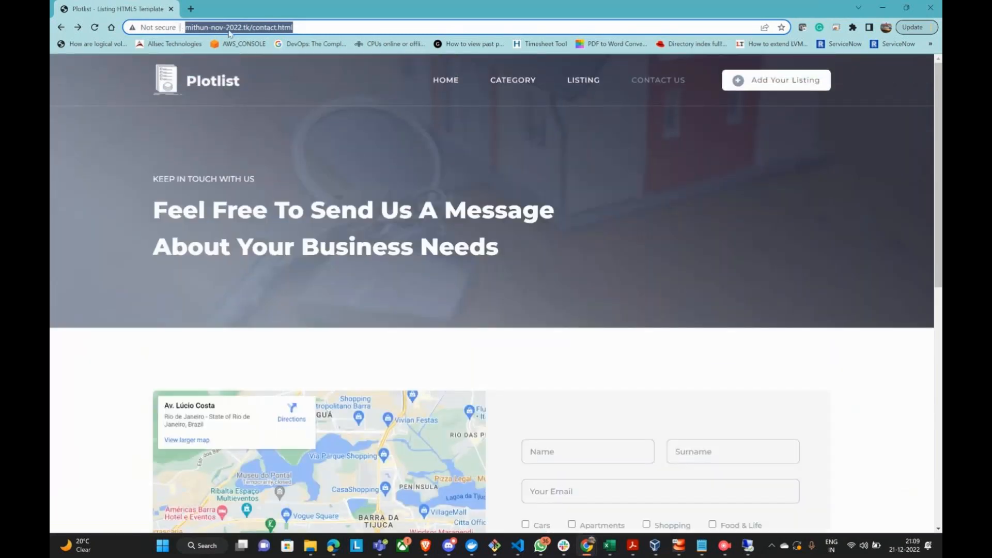
pyautogui.press('Home')
pyautogui.write('www.')
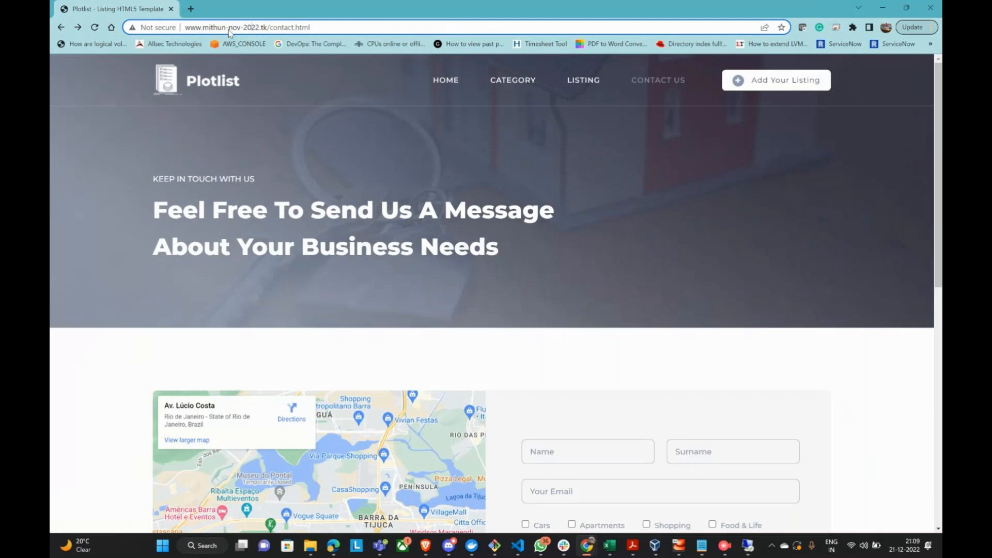
pyautogui.press('Right')
pyautogui.press('Delete')
pyautogui.press('Delete')
pyautogui.press('Delete')
pyautogui.press('Delete')
pyautogui.press('Delete')
pyautogui.press('Delete')
pyautogui.press('Delete')
pyautogui.press('Delete')
pyautogui.press('Delete')
pyautogui.press('Delete')
pyautogui.press('Delete')
pyautogui.press('Delete')
pyautogui.press('Delete')
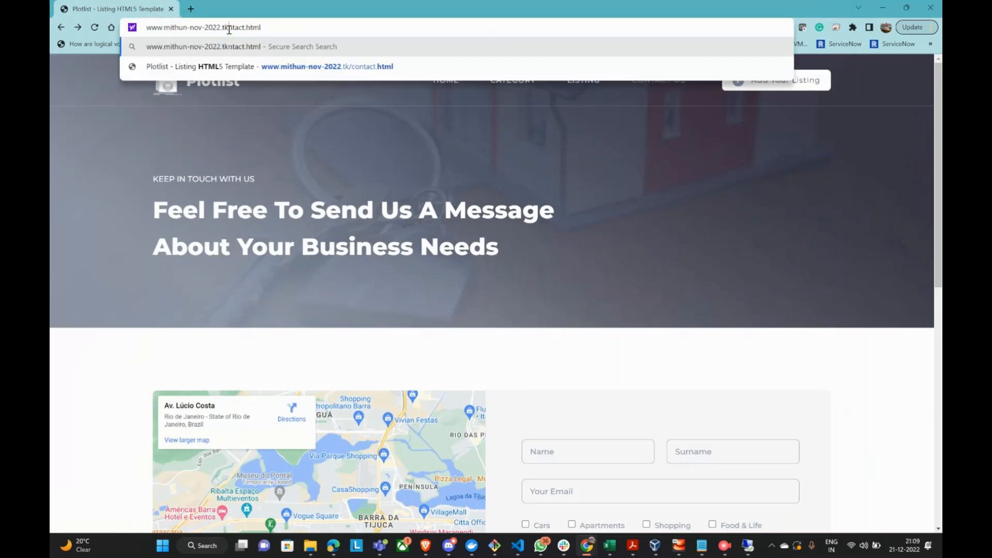
pyautogui.press('Return')
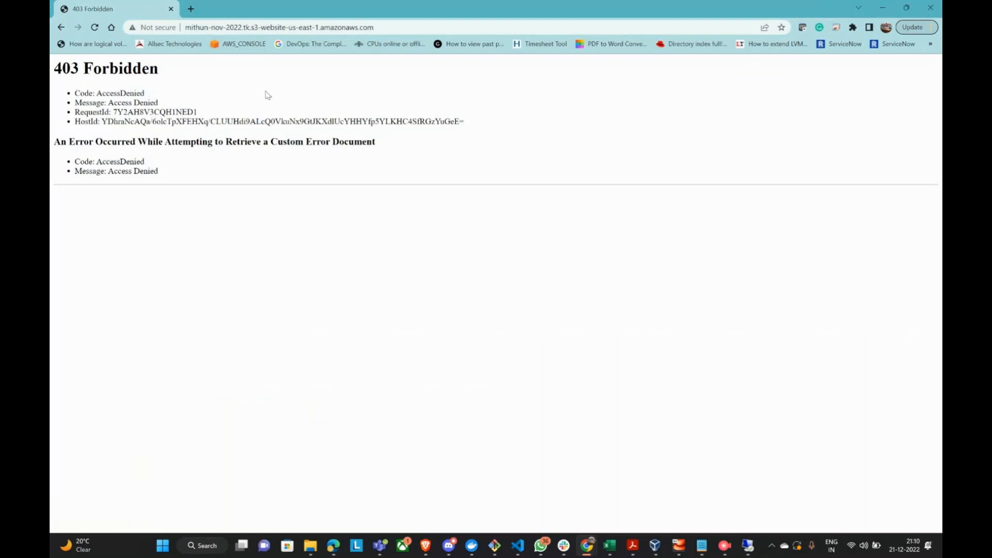
pyautogui.click(884, 9)
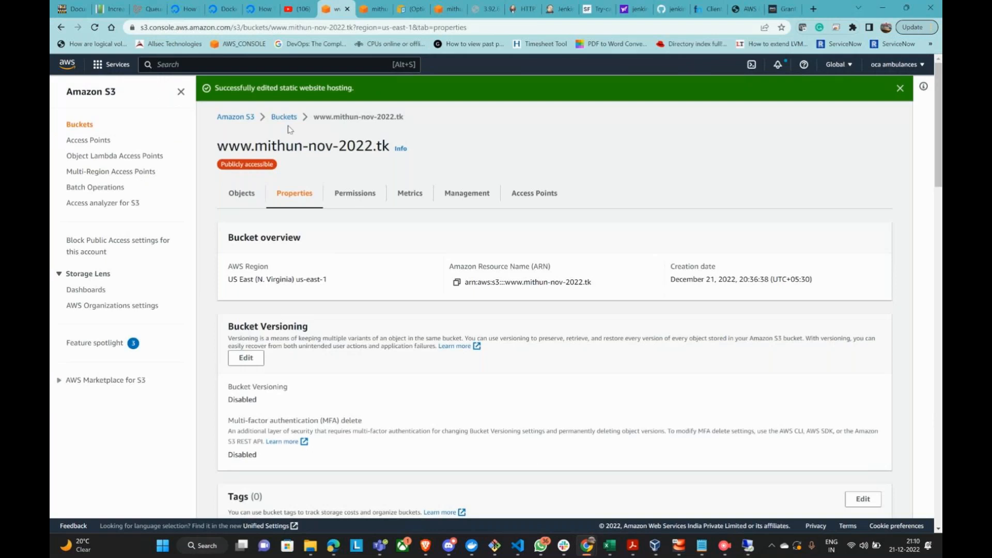
# Go to mithun-nov-2022.tk's Properties and edit its static website hosting (index.html, error.html)
pyautogui.click(284, 118)
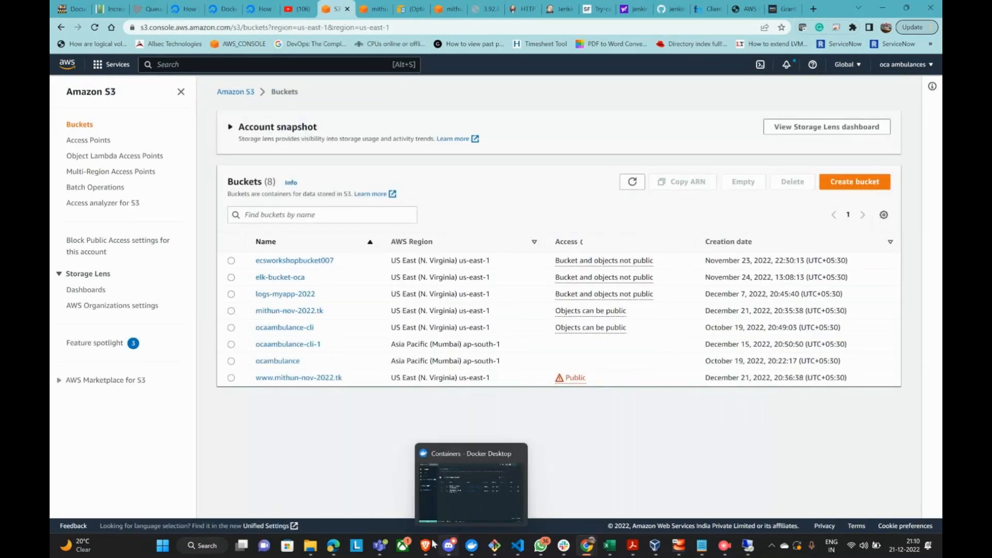
pyautogui.moveTo(587, 549)
pyautogui.click(633, 493)
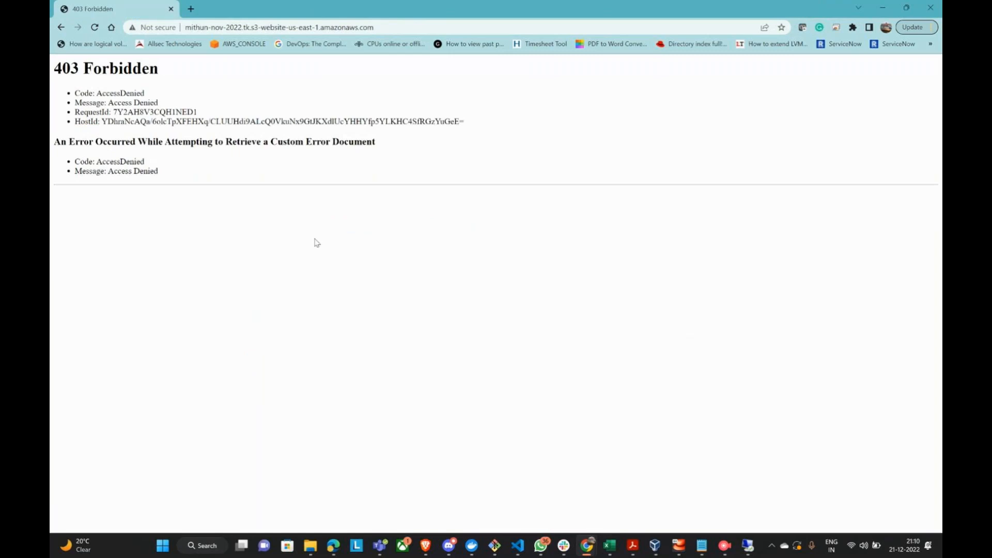
pyautogui.click(885, 9)
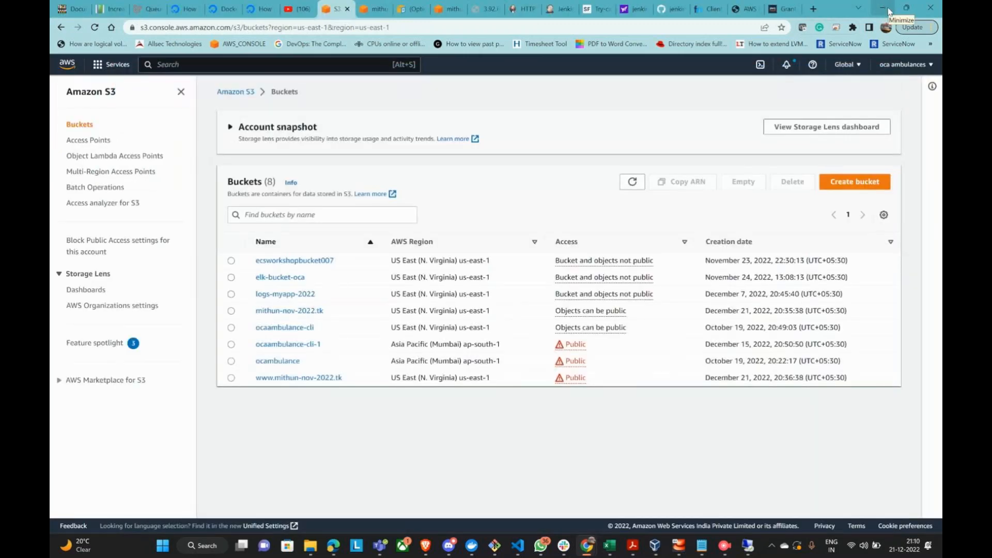
pyautogui.click(307, 312)
pyautogui.click(298, 163)
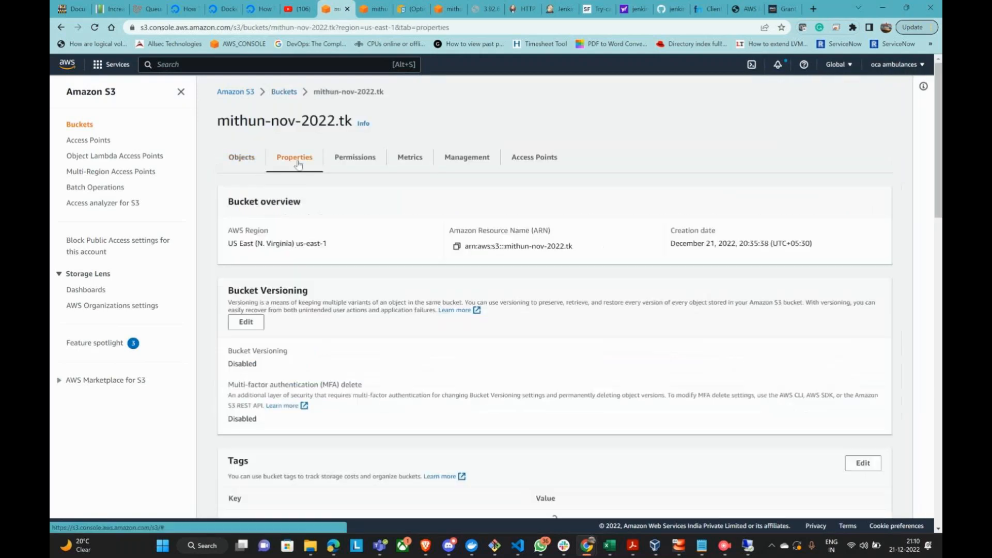
pyautogui.scroll(-1, 370, 426)
pyautogui.scroll(-15, 371, 426)
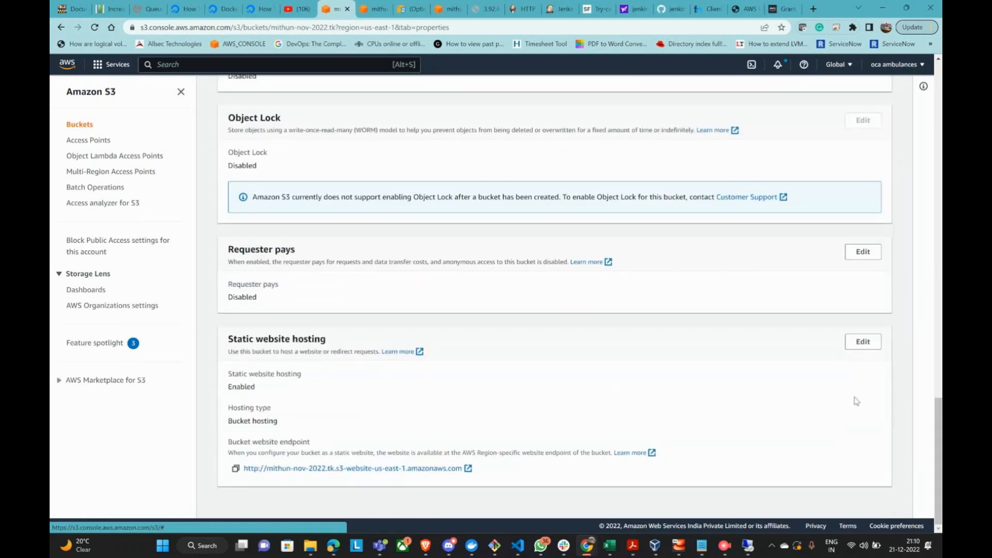
pyautogui.click(870, 345)
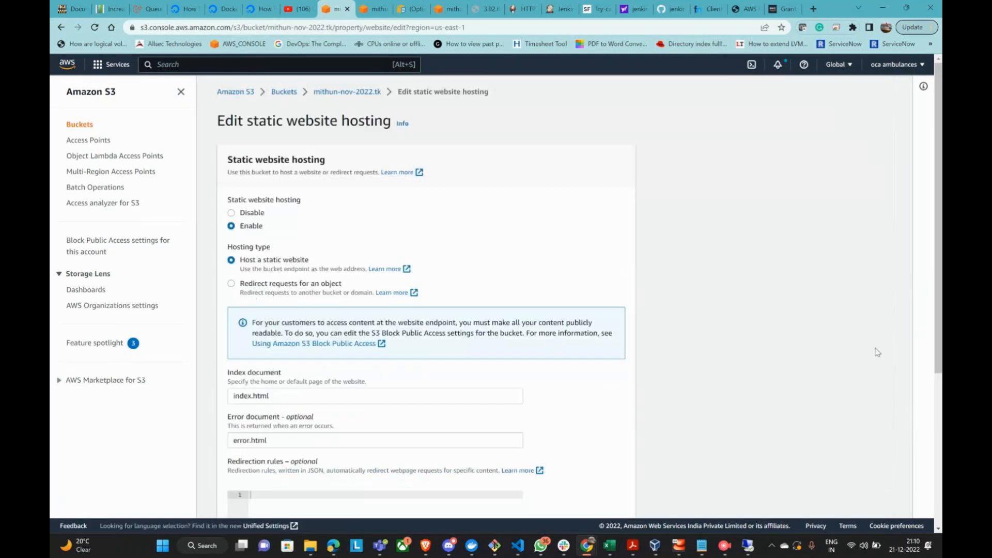
pyautogui.scroll(-3, 713, 393)
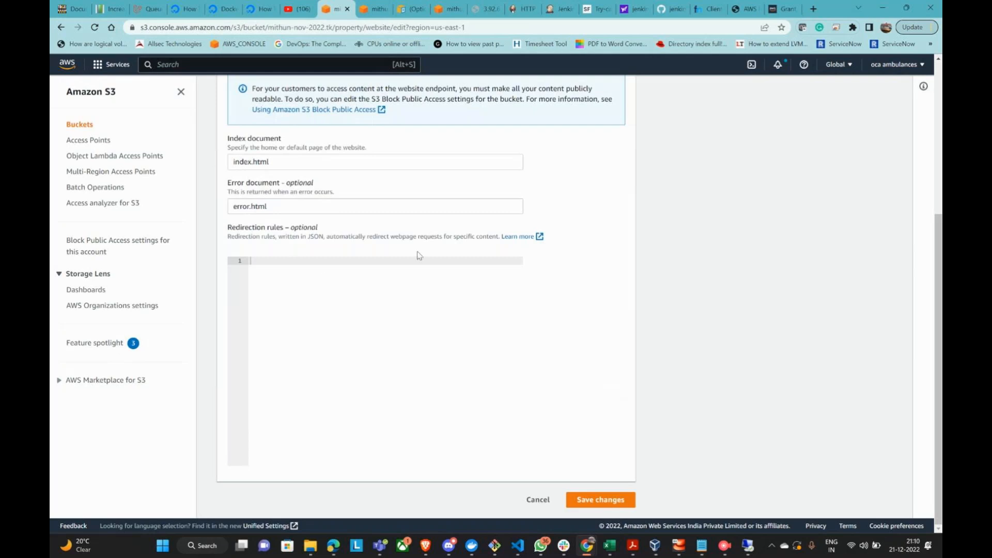
pyautogui.scroll(5, 446, 302)
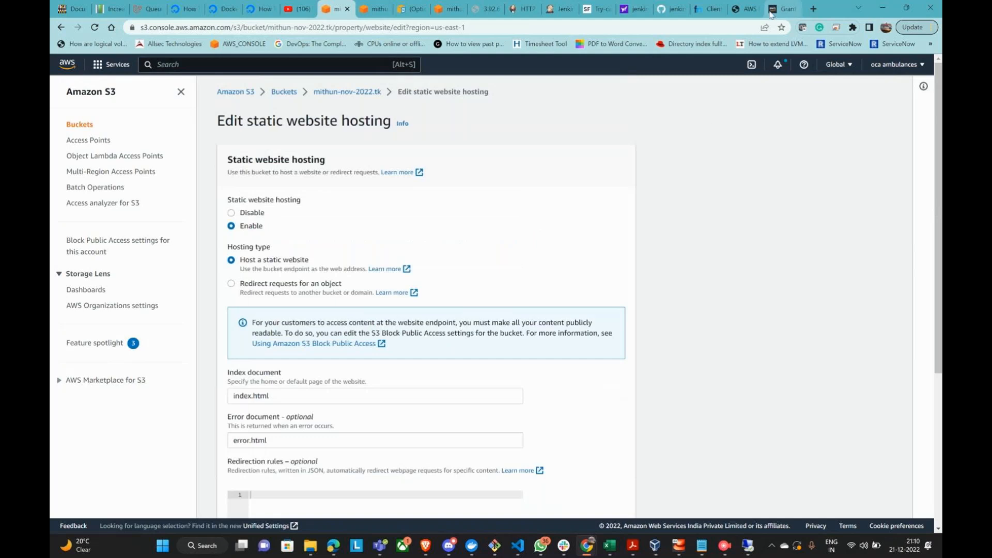
pyautogui.click(411, 8)
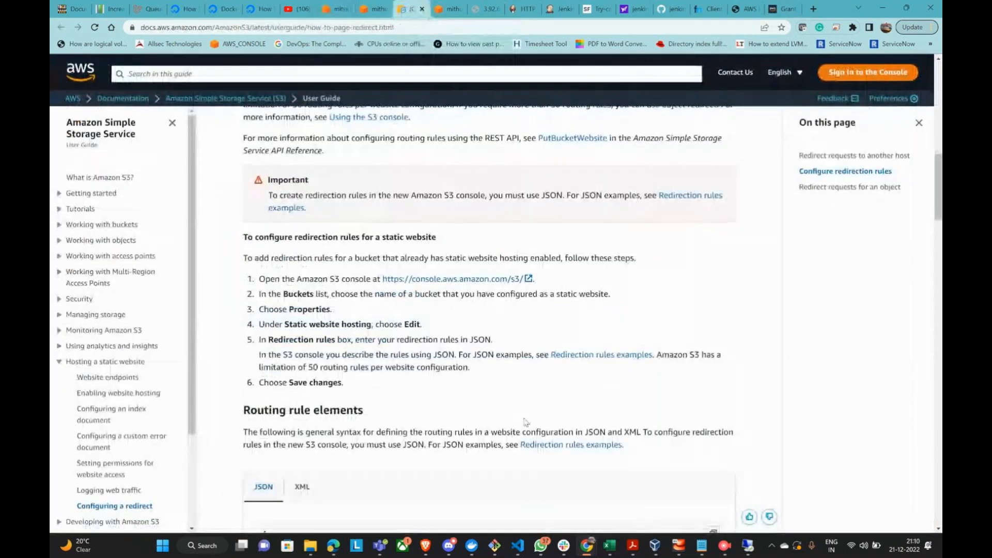
pyautogui.scroll(-4, 522, 422)
pyautogui.scroll(-5, 714, 421)
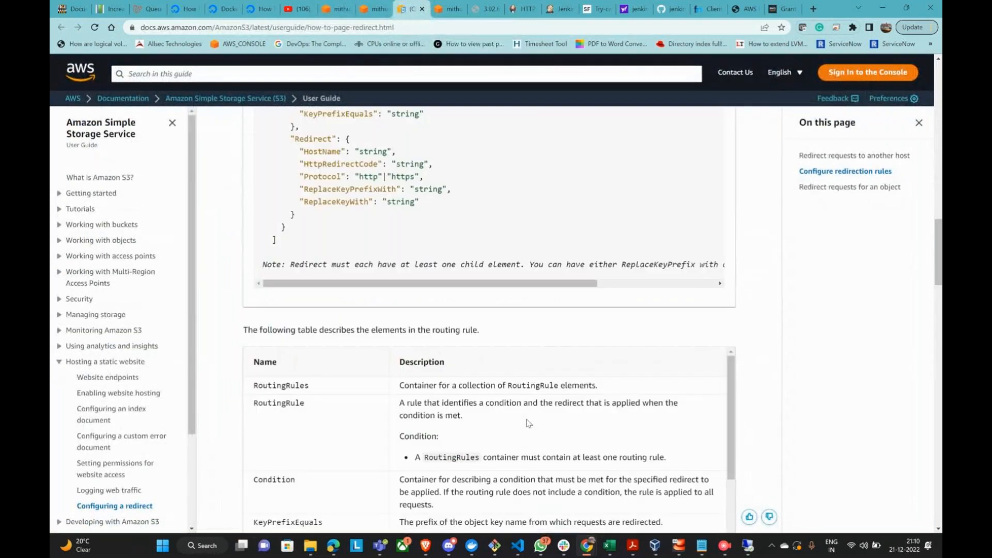
pyautogui.scroll(6, 737, 325)
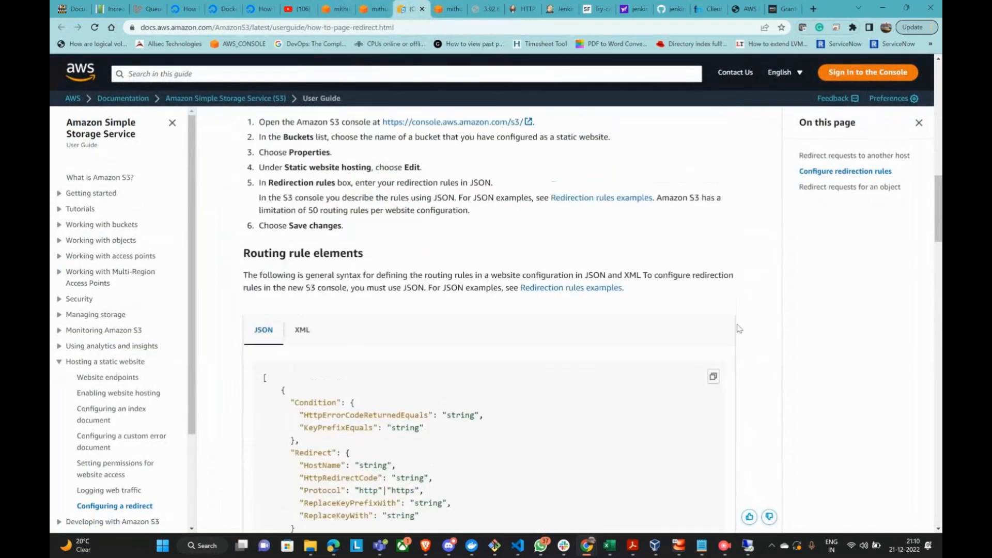
pyautogui.scroll(4, 602, 476)
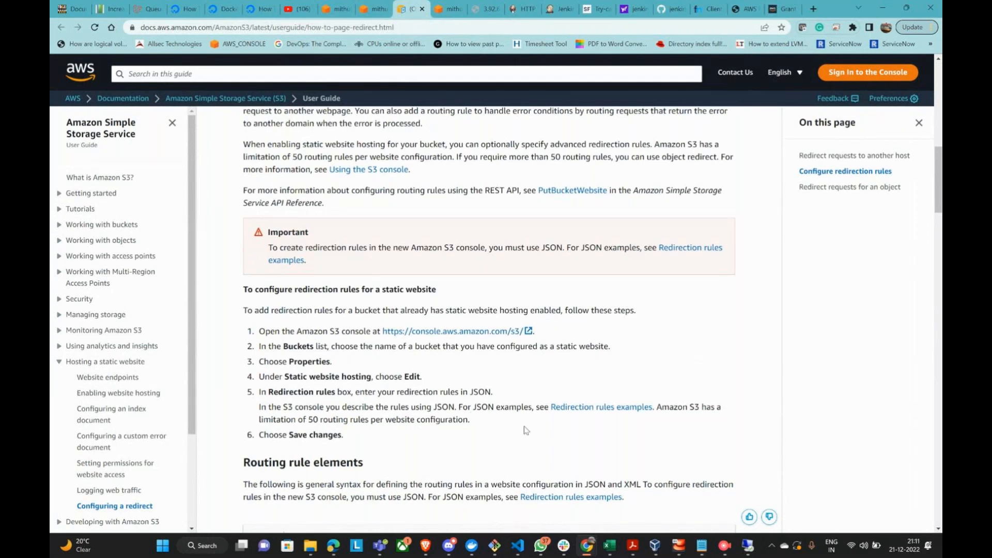
pyautogui.scroll(-6, 533, 429)
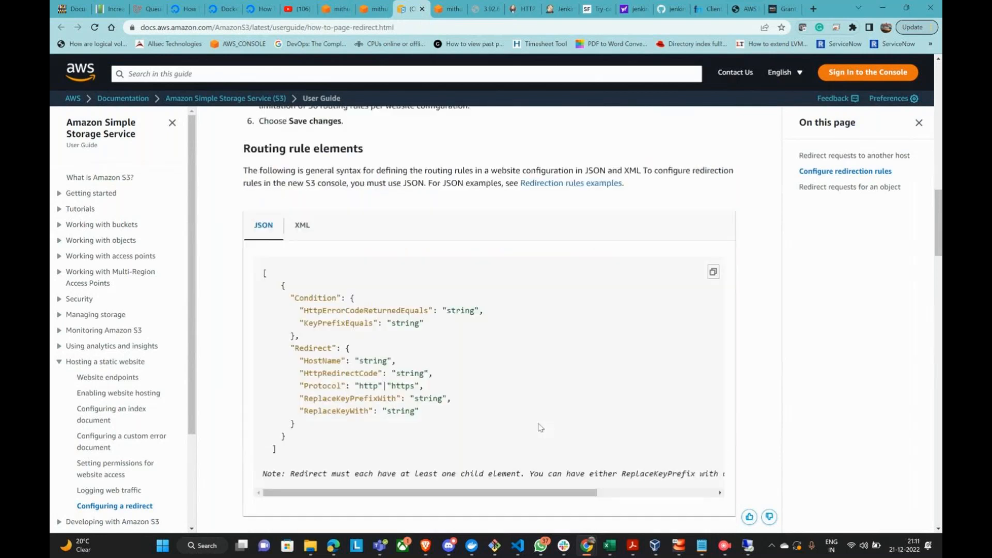
pyautogui.scroll(-5, 540, 427)
pyautogui.scroll(-8, 540, 427)
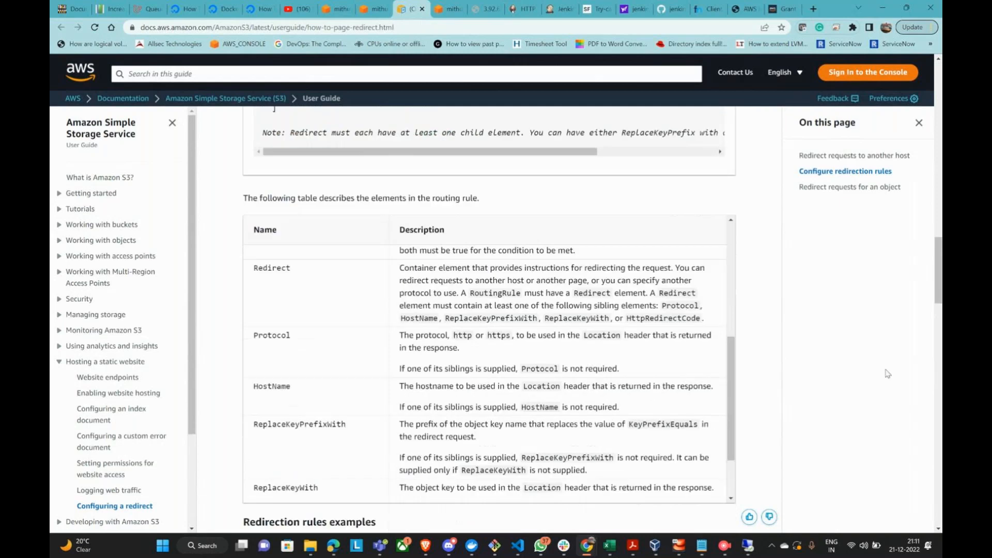
pyautogui.scroll(-2, 196, 323)
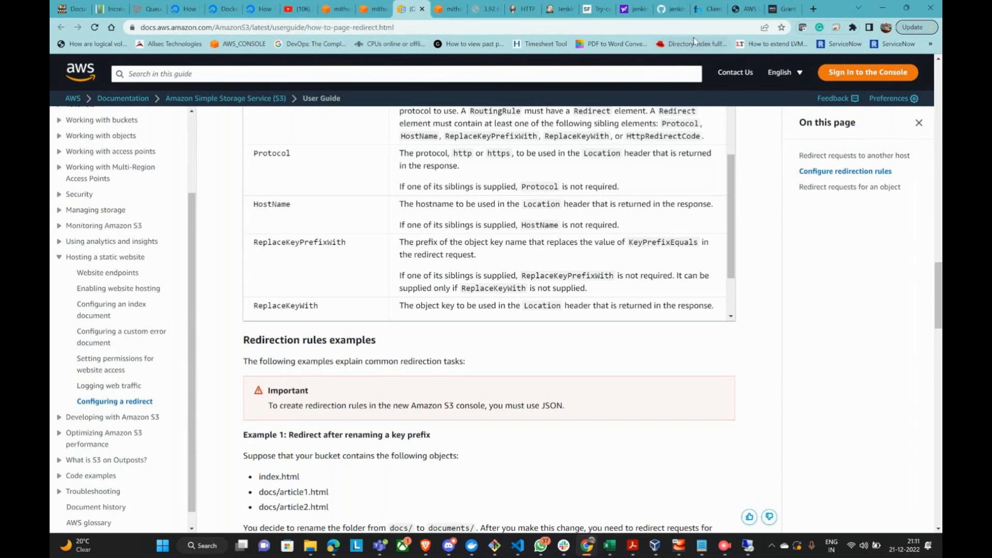
pyautogui.scroll(1, 369, 334)
pyautogui.scroll(5, 370, 334)
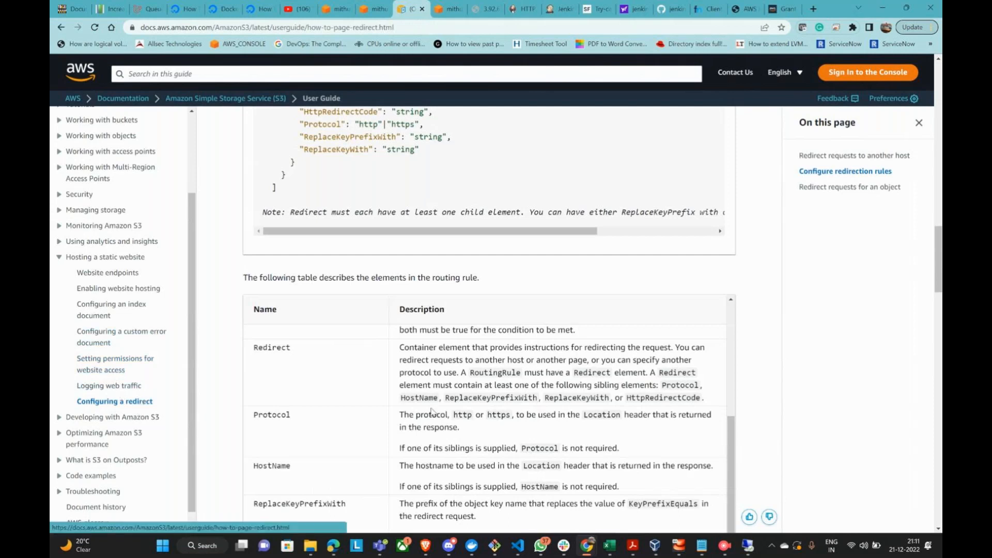
pyautogui.scroll(10, 656, 279)
pyautogui.scroll(4, 664, 268)
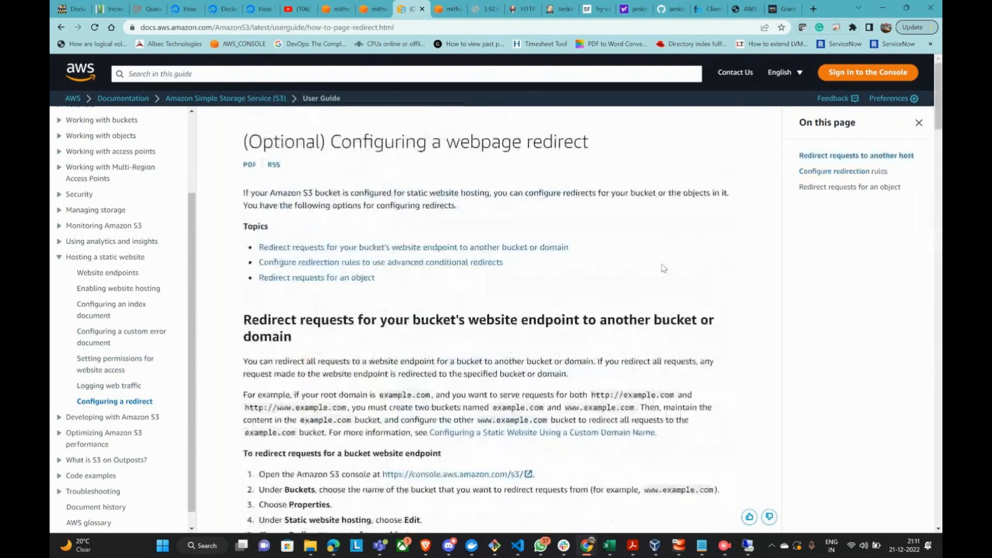
pyautogui.click(479, 249)
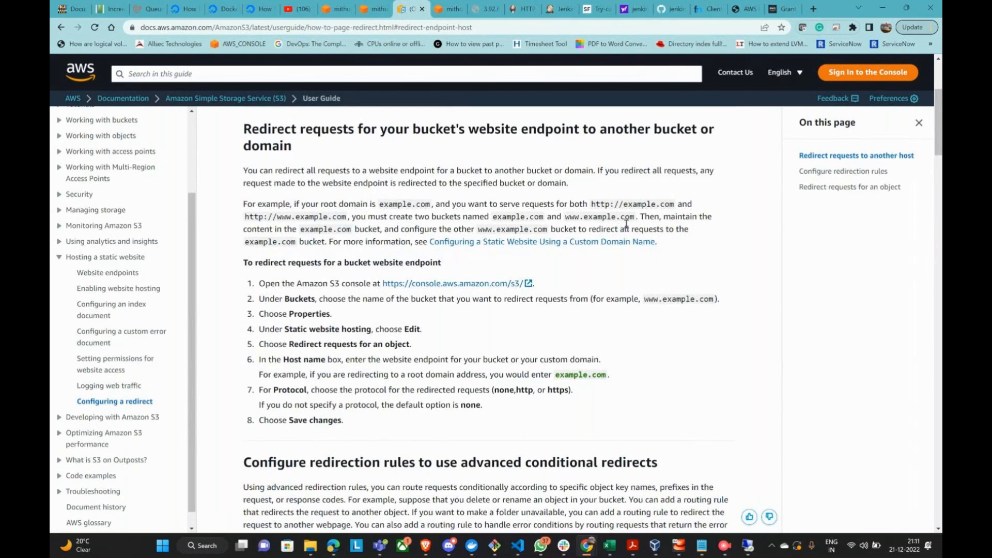
pyautogui.scroll(-3, 626, 223)
pyautogui.scroll(-3, 627, 227)
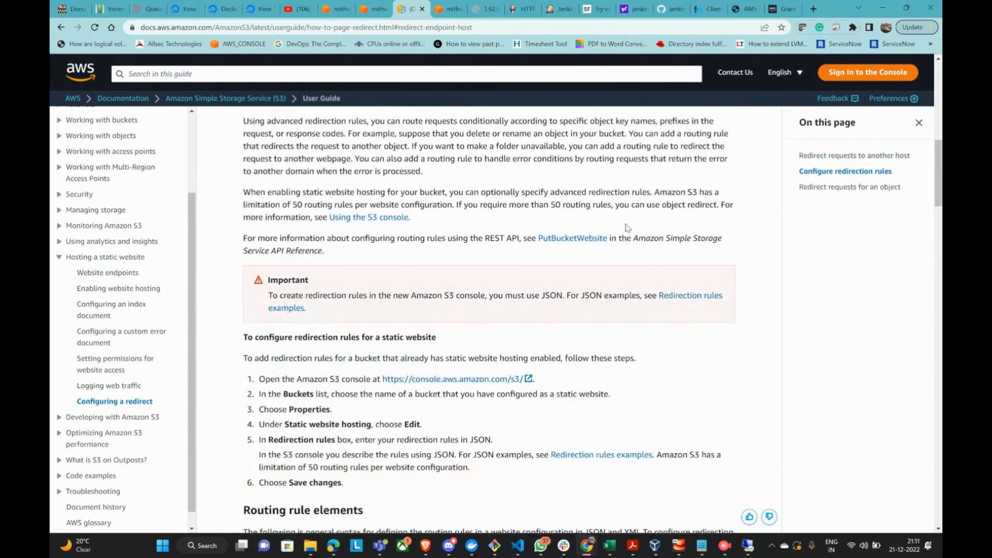
pyautogui.scroll(-2, 628, 227)
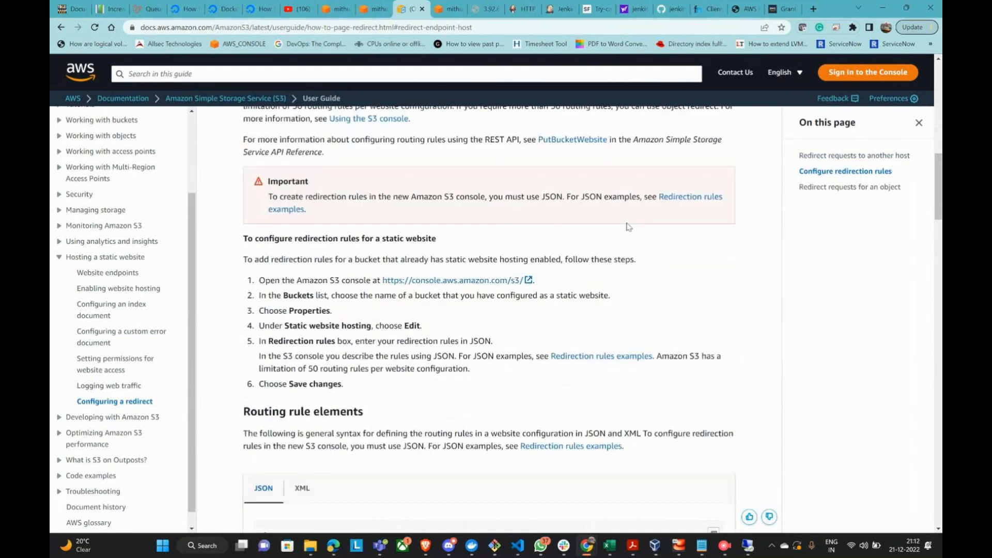
pyautogui.scroll(-4, 628, 227)
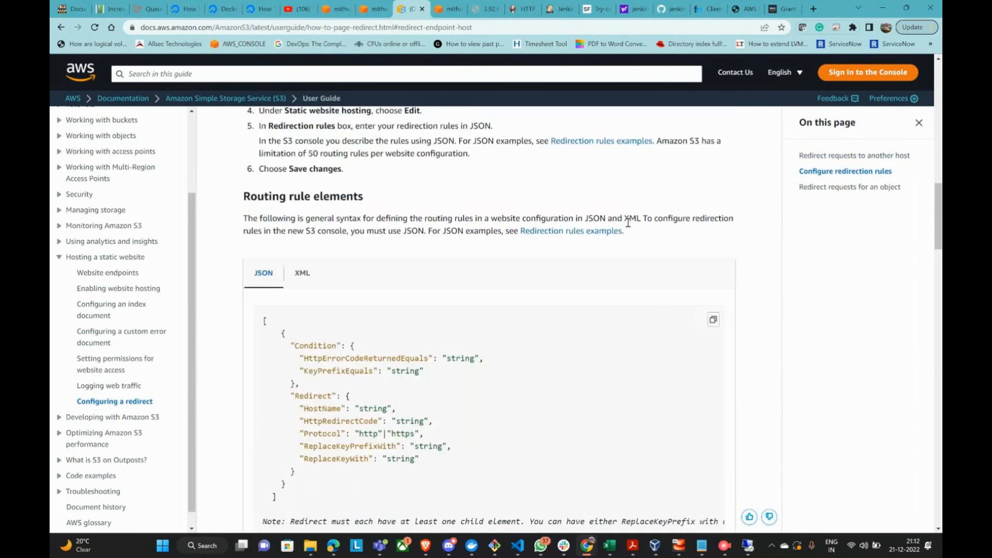
pyautogui.scroll(-1, 628, 223)
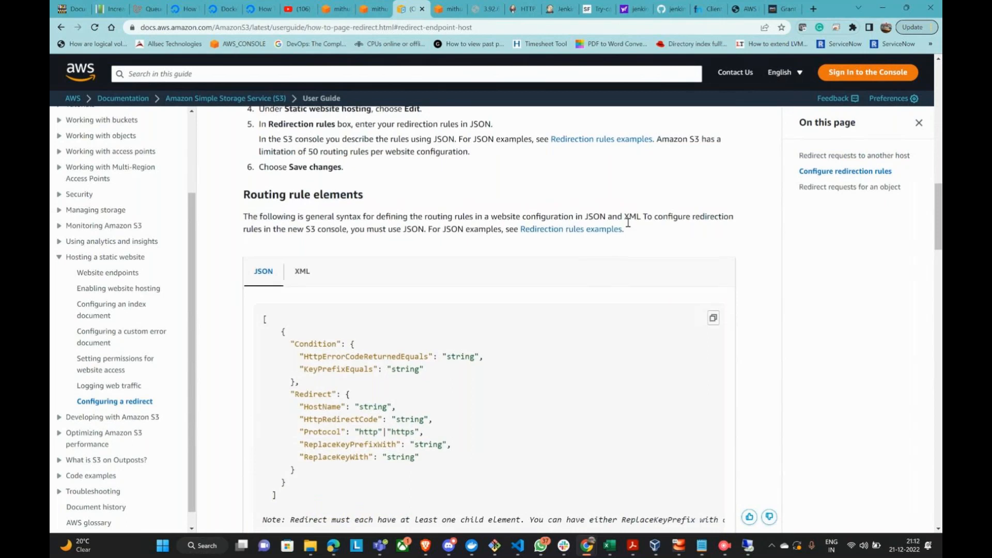
pyautogui.scroll(-3, 628, 223)
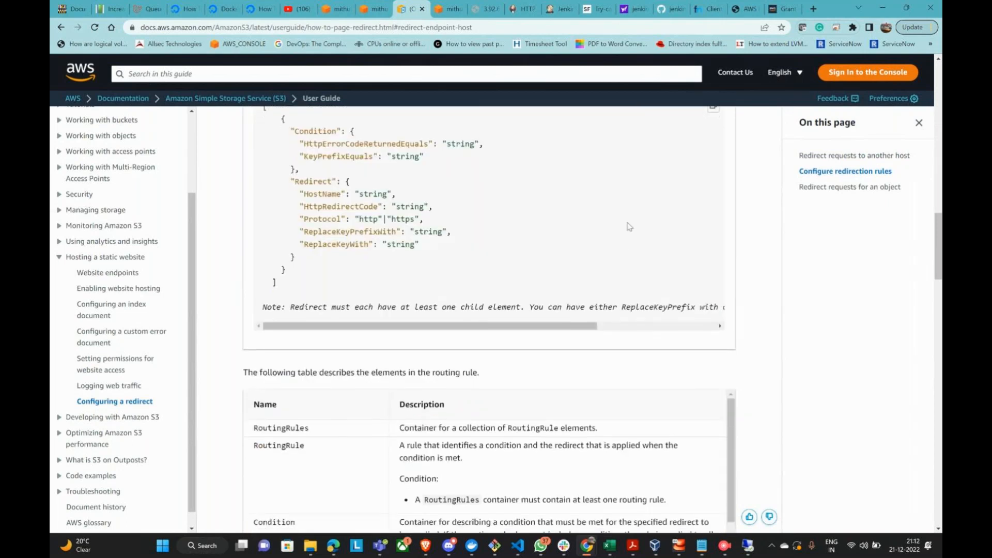
pyautogui.scroll(-3, 629, 227)
pyautogui.scroll(-5, 628, 226)
pyautogui.scroll(-5, 854, 251)
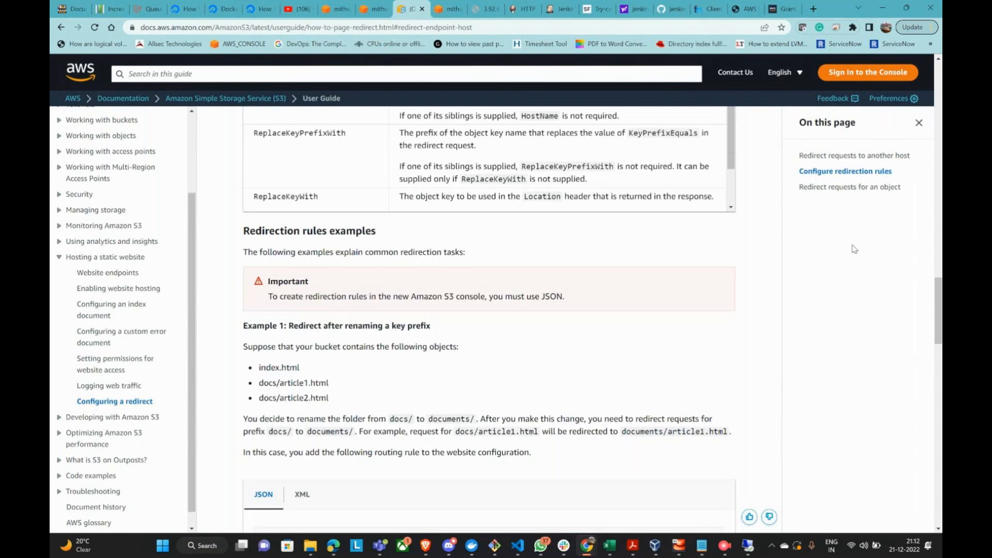
pyautogui.scroll(-3, 855, 249)
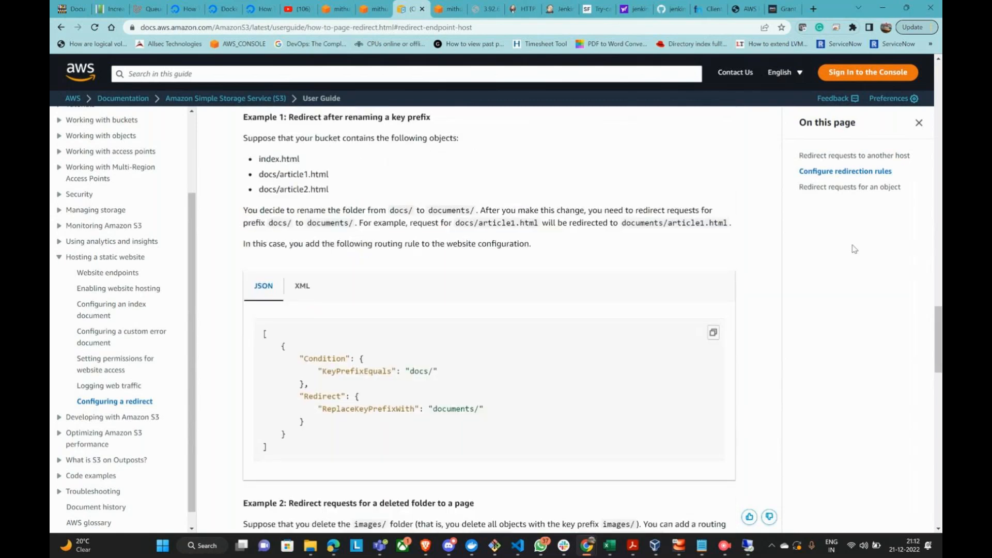
pyautogui.scroll(3, 854, 249)
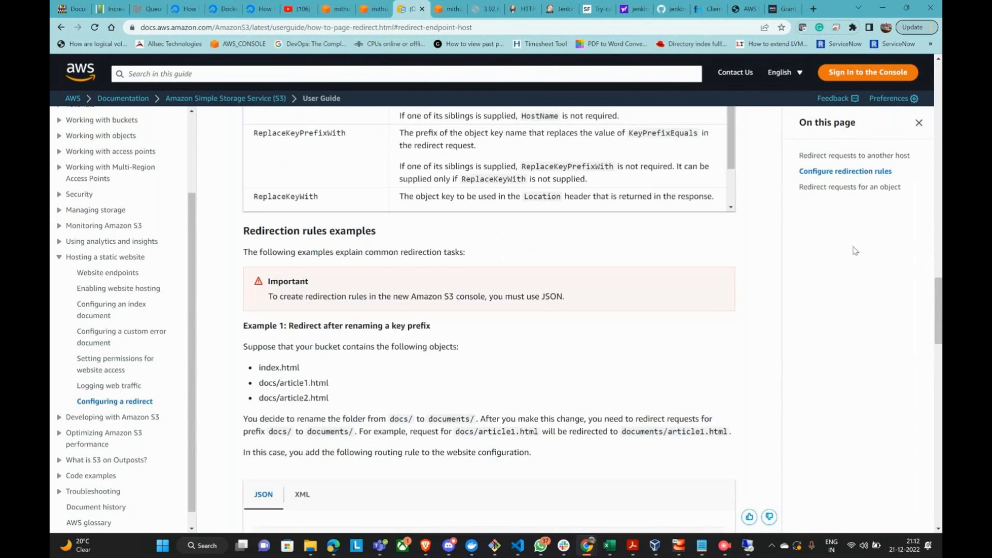
pyautogui.scroll(-3, 858, 252)
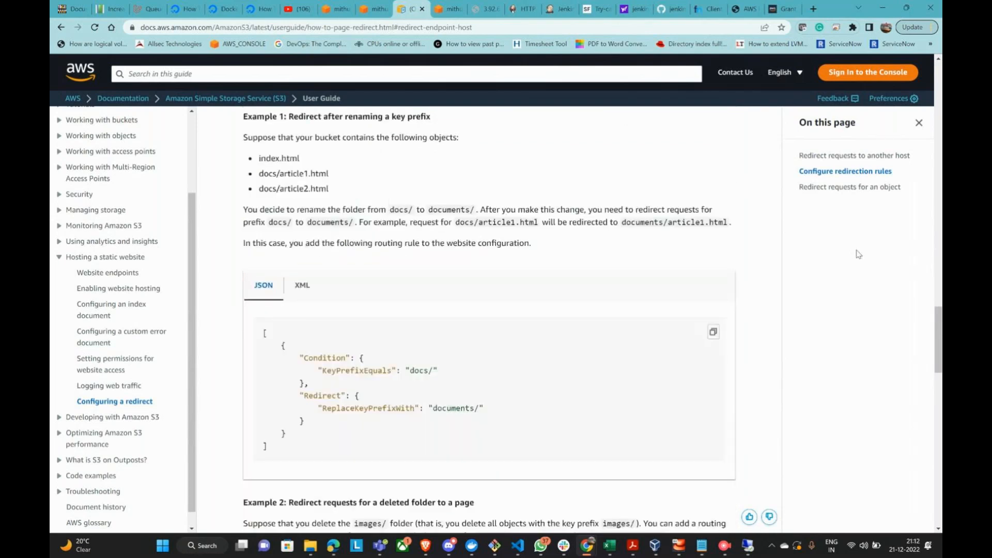
pyautogui.scroll(3, 859, 254)
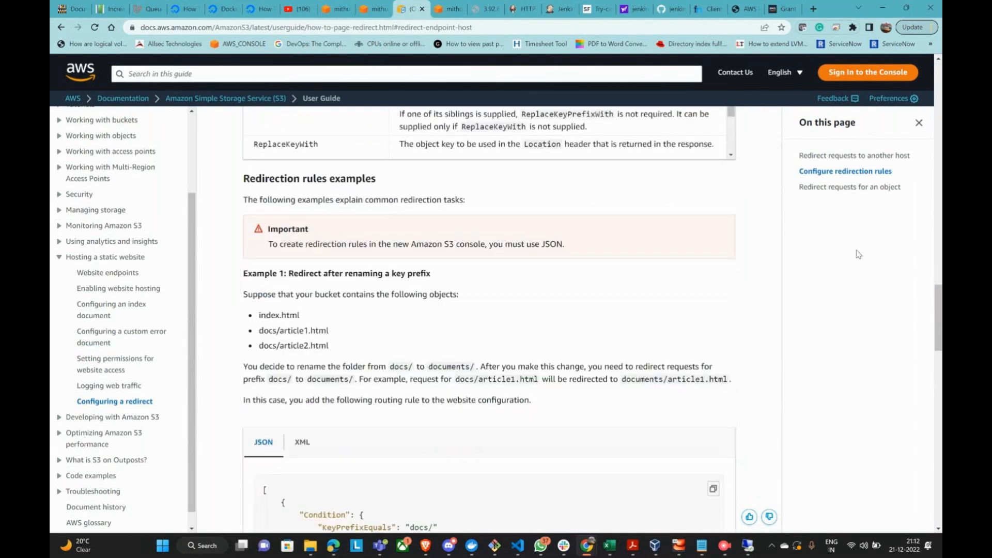
pyautogui.scroll(-3, 858, 254)
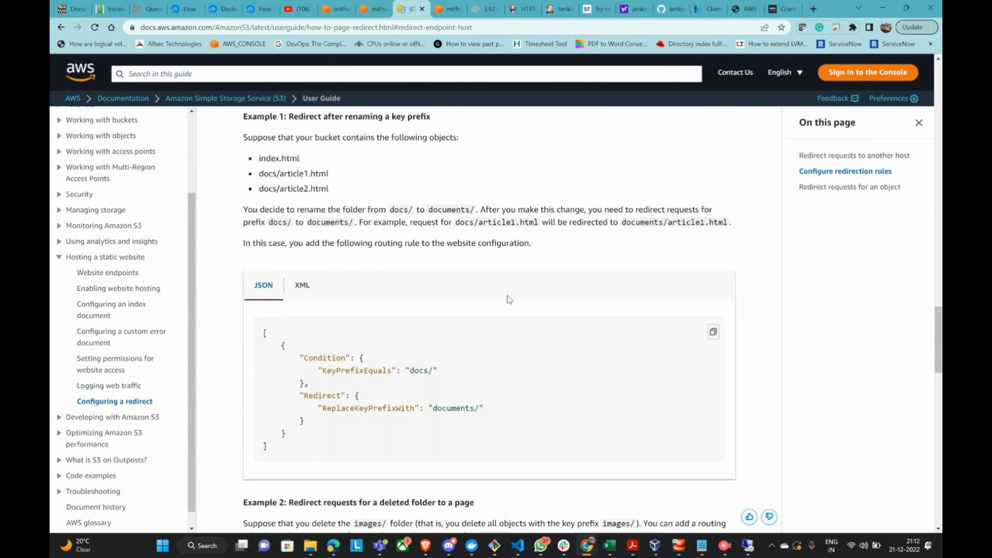
pyautogui.scroll(6, 514, 305)
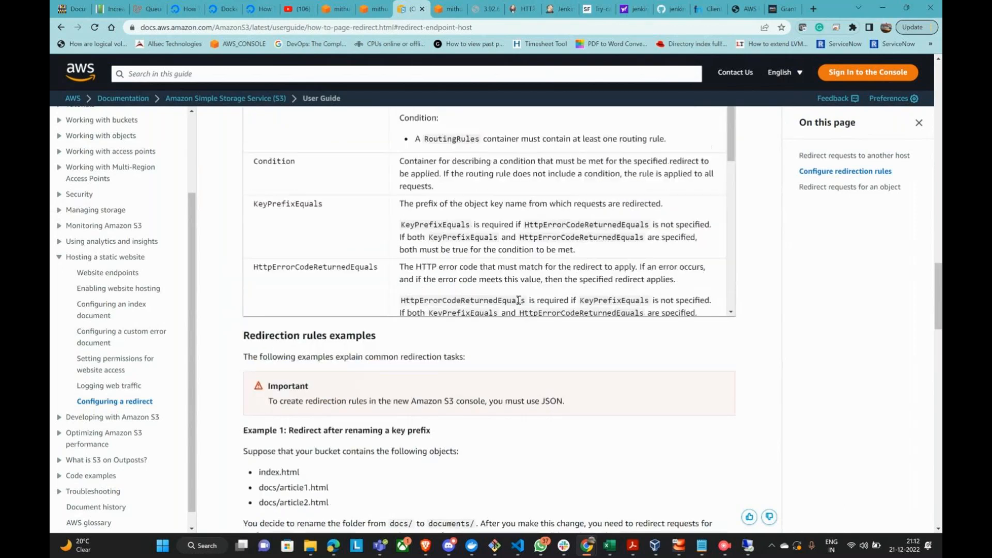
# Set mithun-nov-2022.tk static website hosting to Disable and save the change
pyautogui.click(372, 9)
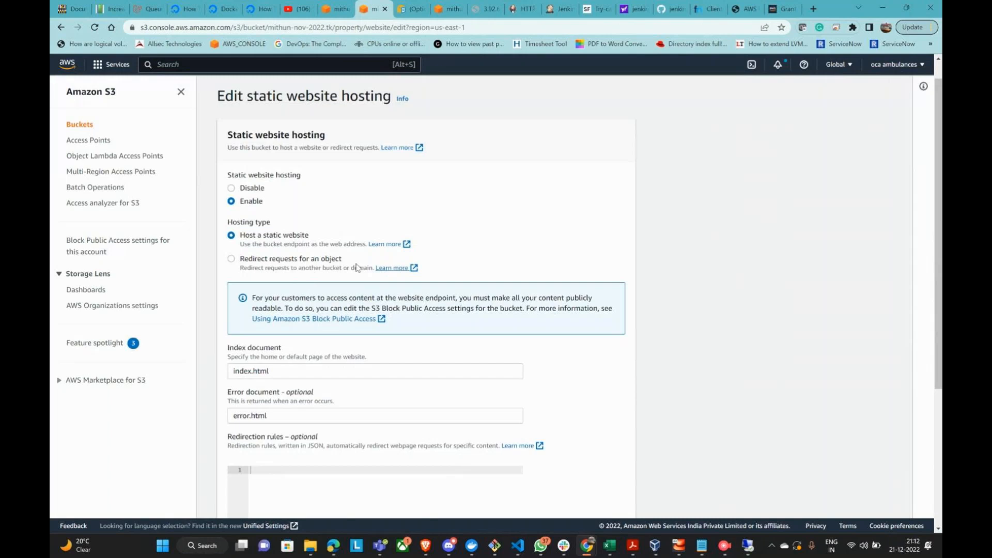
pyautogui.scroll(1, 432, 265)
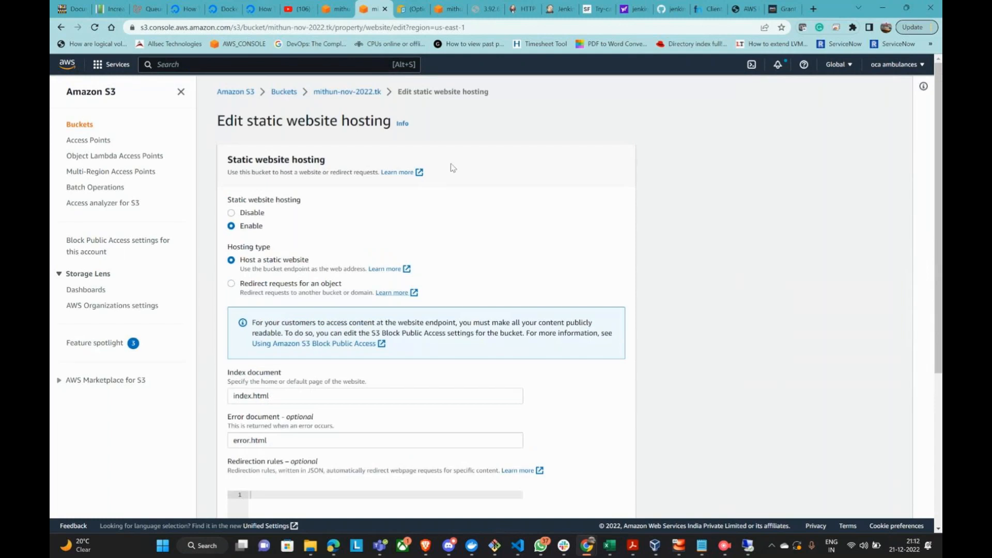
pyautogui.scroll(-4, 457, 173)
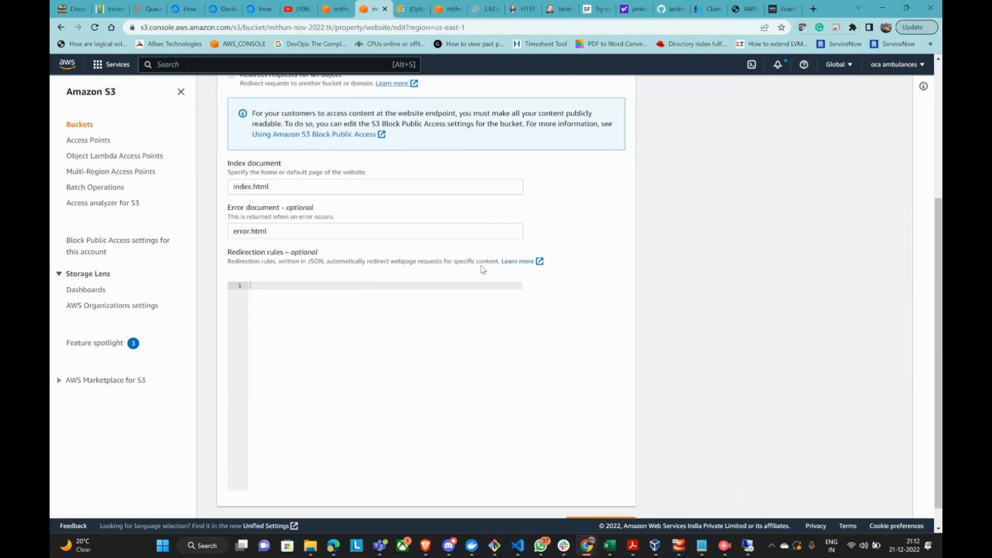
pyautogui.scroll(5, 483, 270)
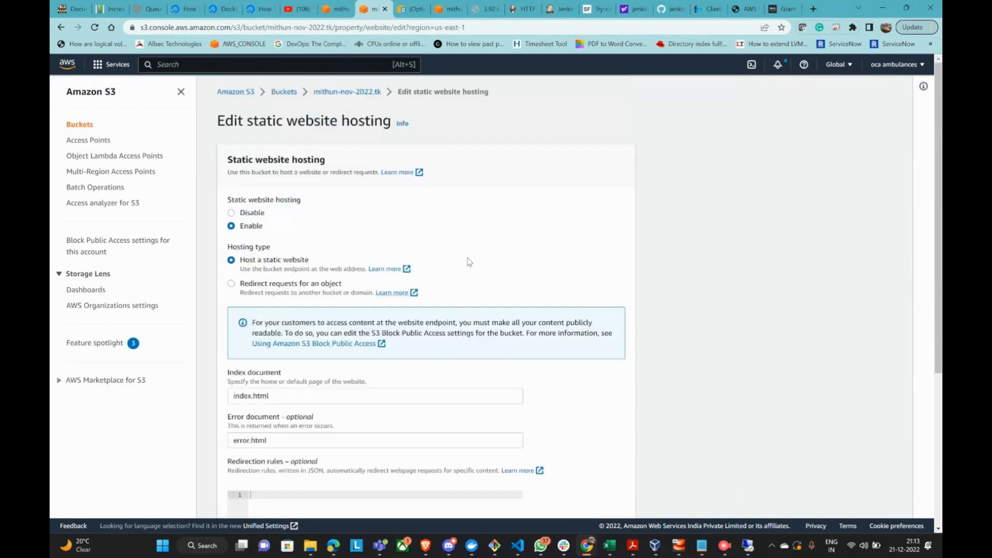
pyautogui.click(232, 213)
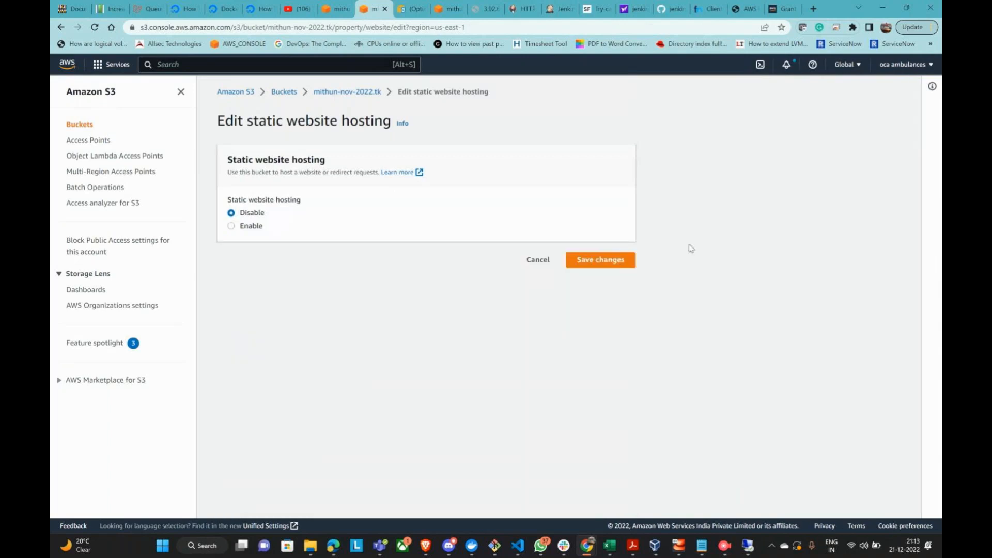
pyautogui.click(627, 262)
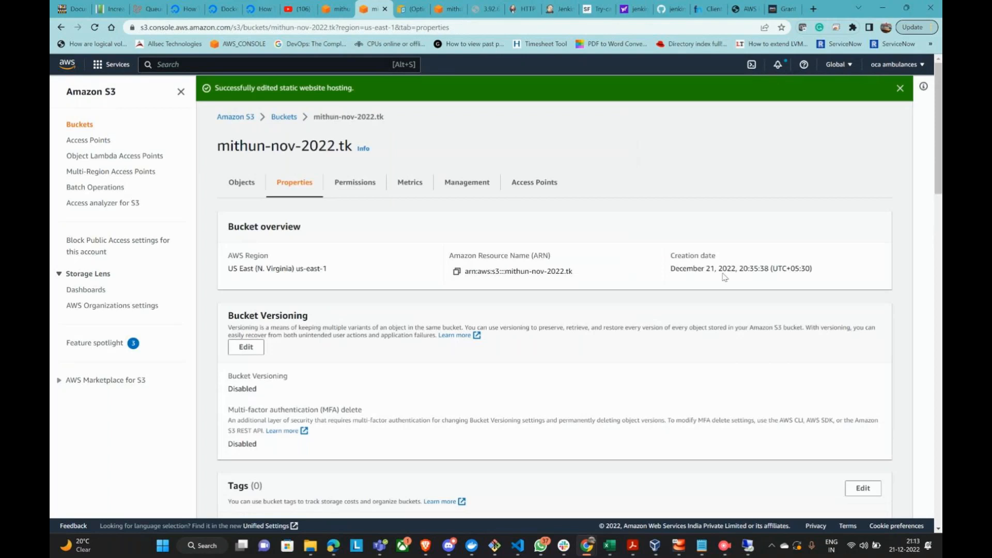
# Reload the site and load its root domain address, now 404 NoSuchWebsiteConfiguration, then return to the console
pyautogui.moveTo(587, 546)
pyautogui.click(635, 506)
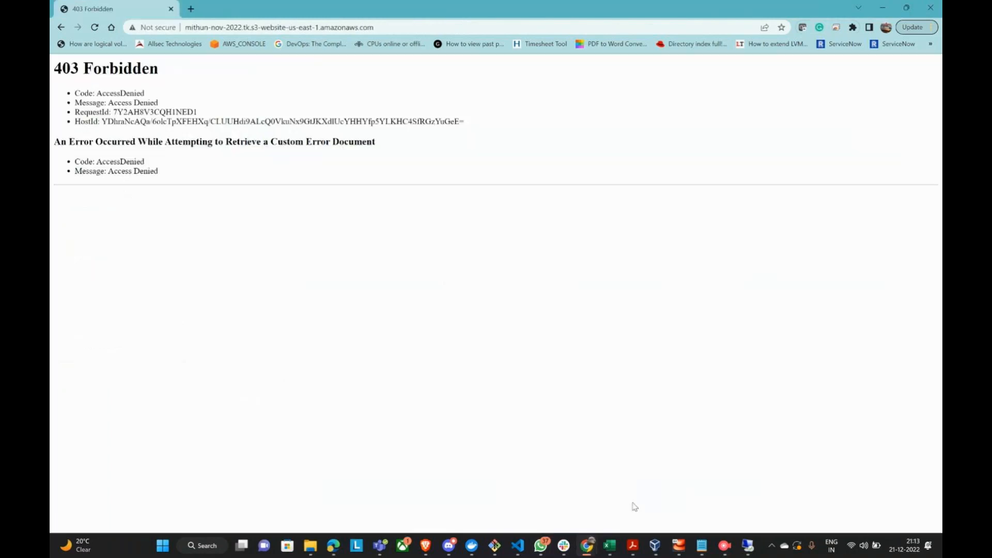
pyautogui.click(94, 27)
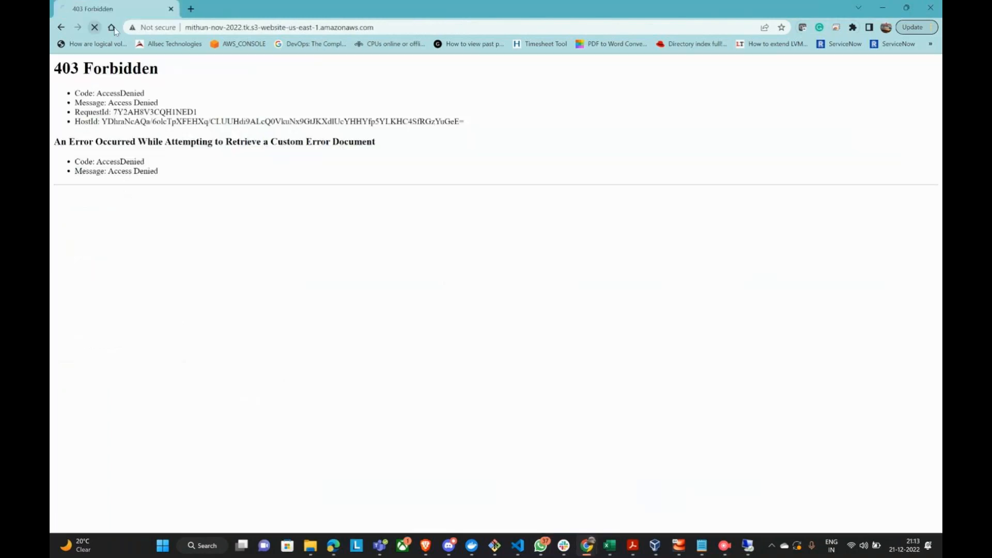
pyautogui.click(61, 29)
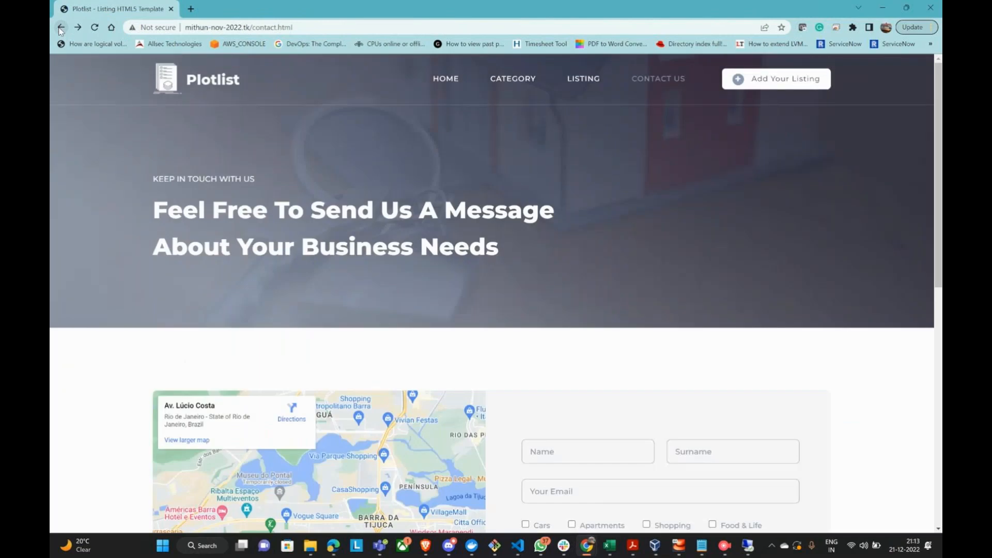
pyautogui.moveTo(253, 28); pyautogui.dragTo(493, 31)
pyautogui.press('BackSpace')
pyautogui.press('Return')
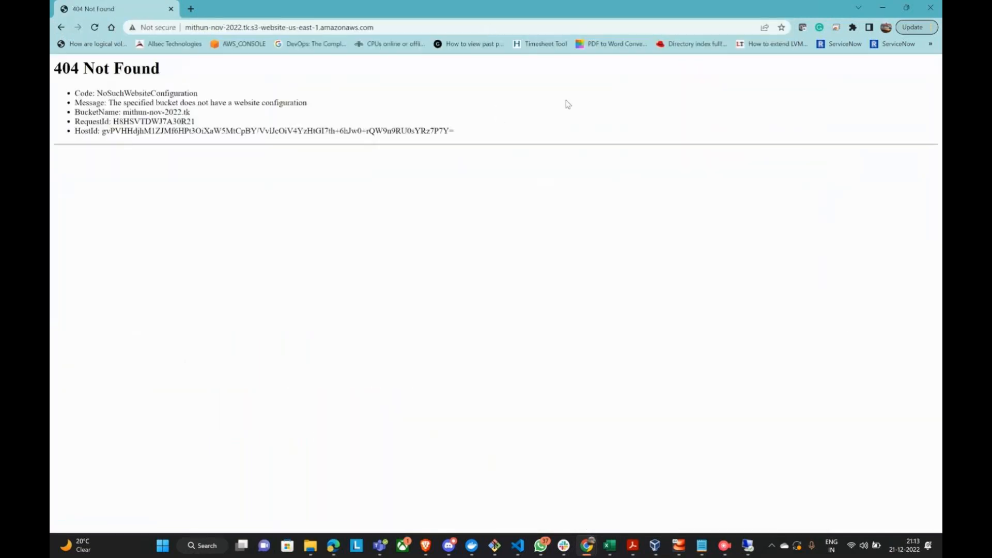
pyautogui.click(884, 8)
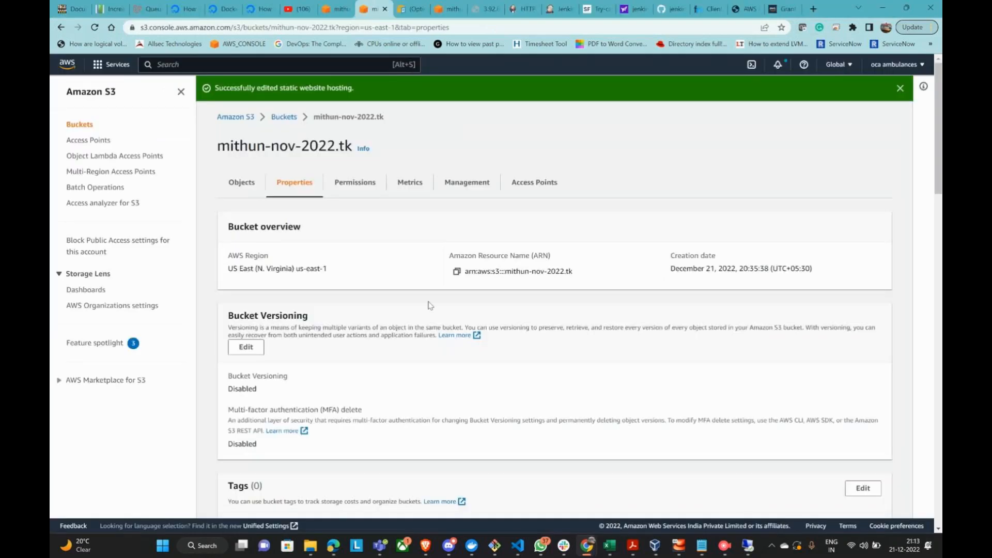
pyautogui.click(336, 9)
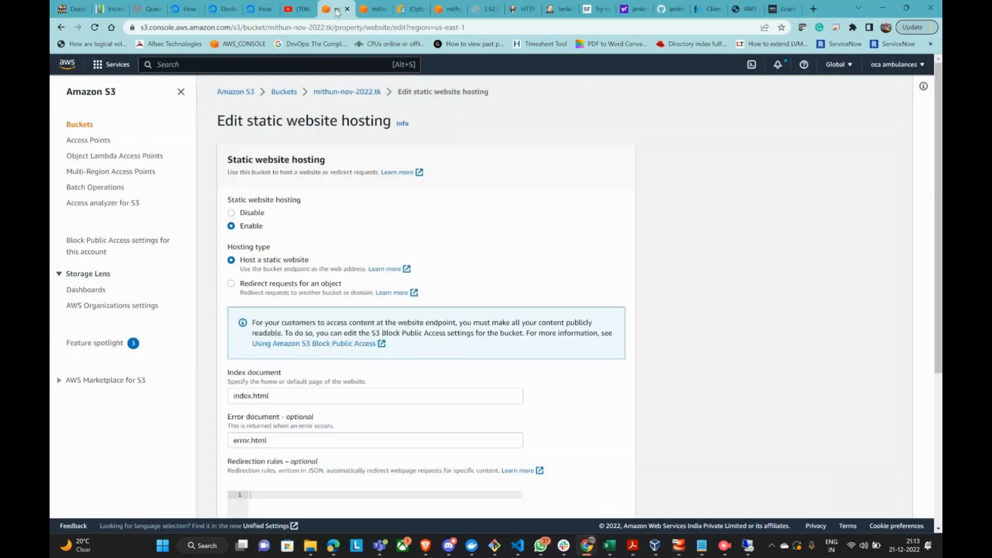
pyautogui.scroll(-4, 312, 309)
pyautogui.scroll(4, 311, 305)
pyautogui.click(284, 92)
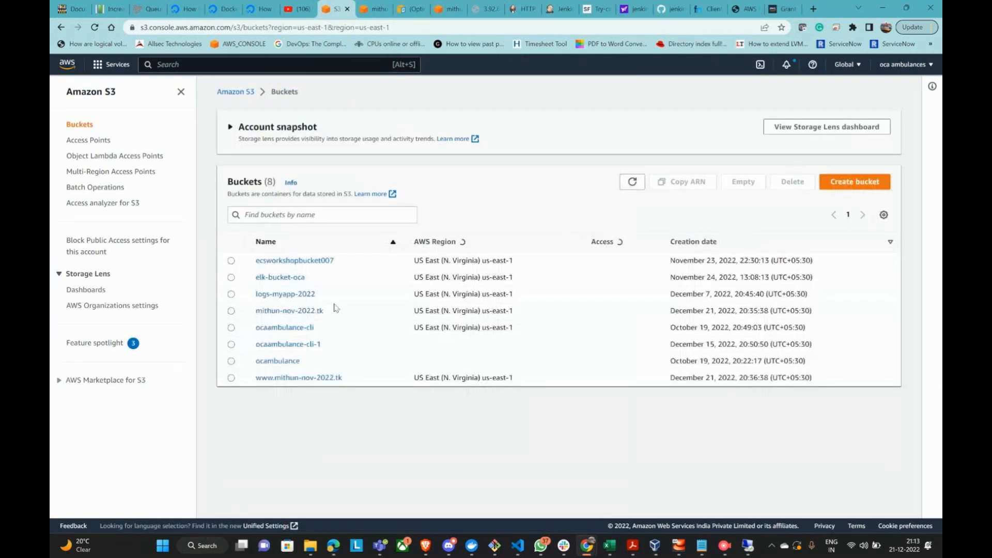
pyautogui.click(306, 379)
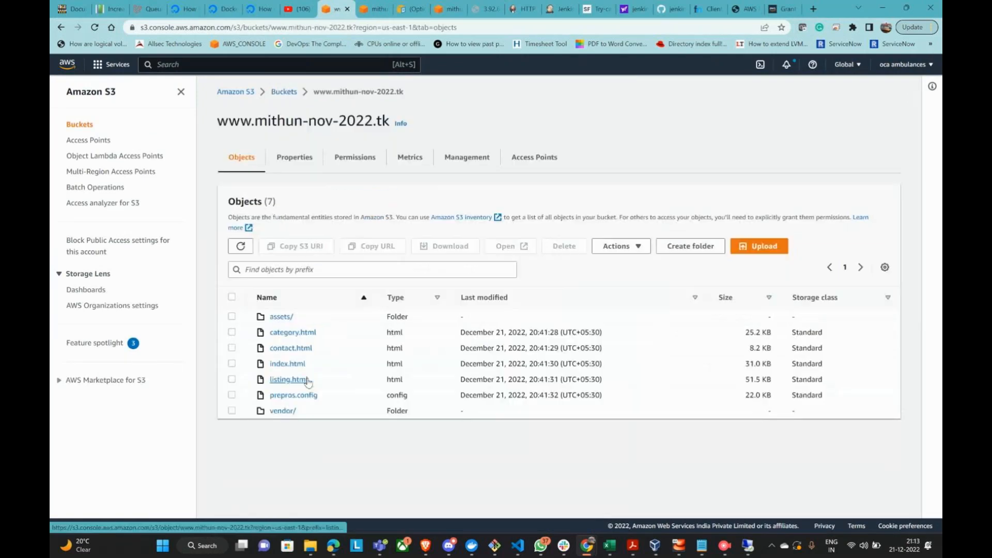
pyautogui.click(297, 169)
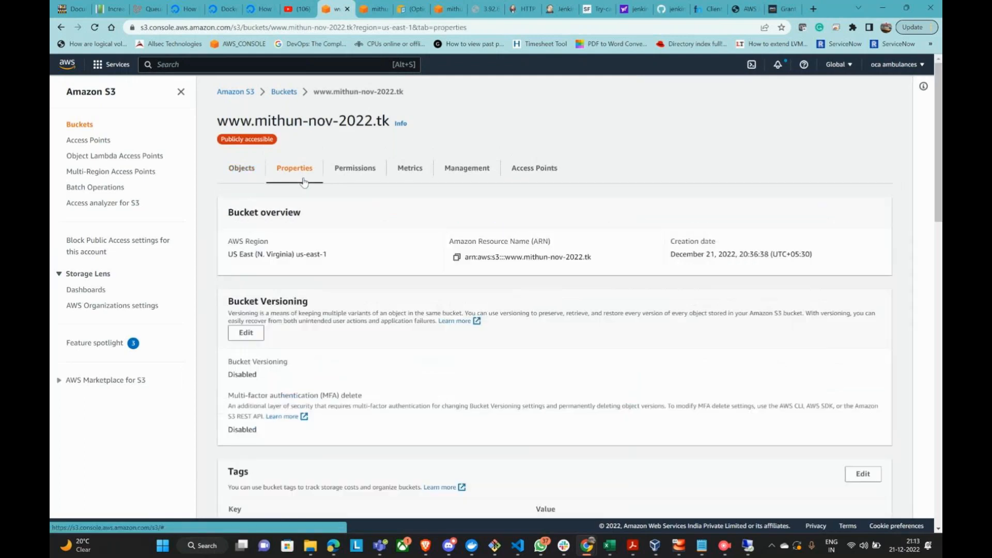
pyautogui.scroll(-20, 313, 207)
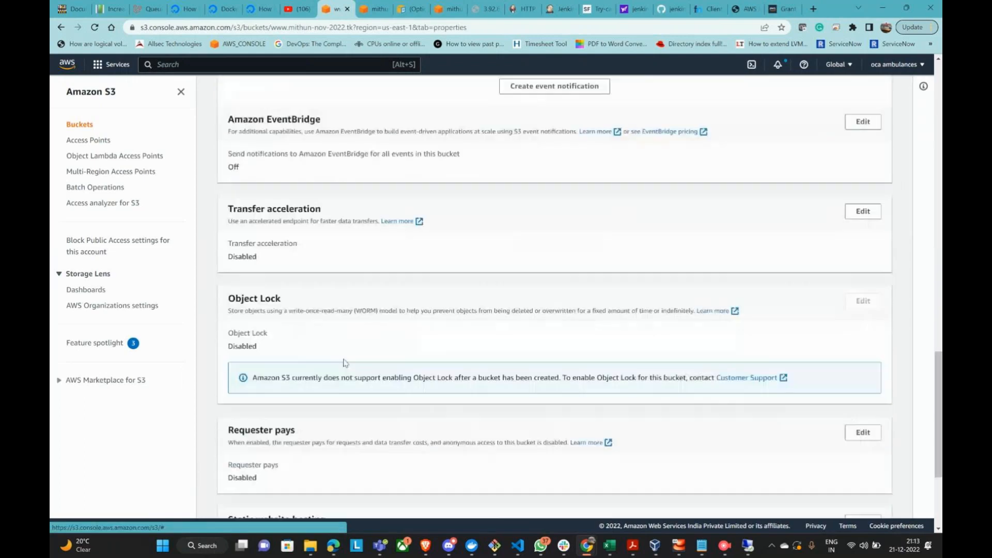
pyautogui.click(862, 342)
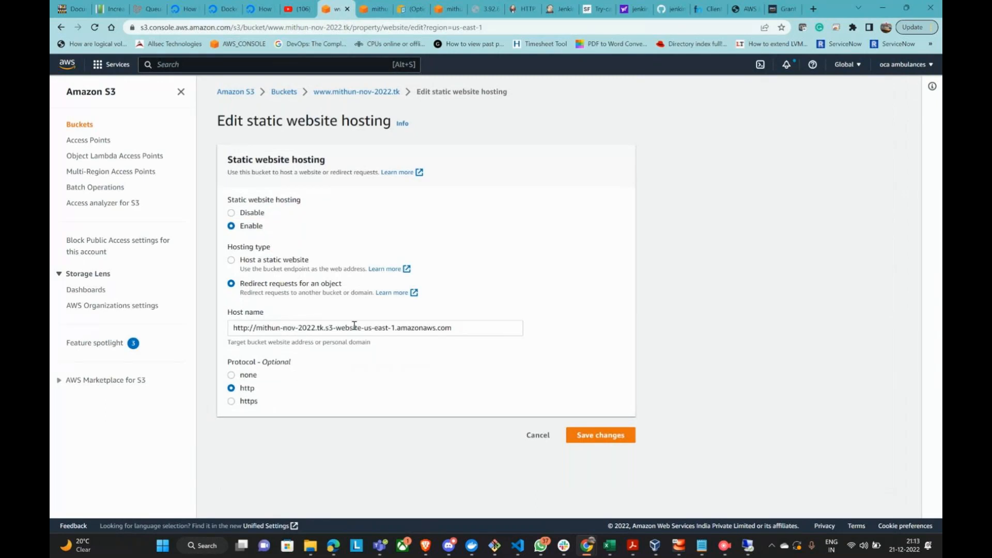
pyautogui.moveTo(462, 328); pyautogui.dragTo(190, 336)
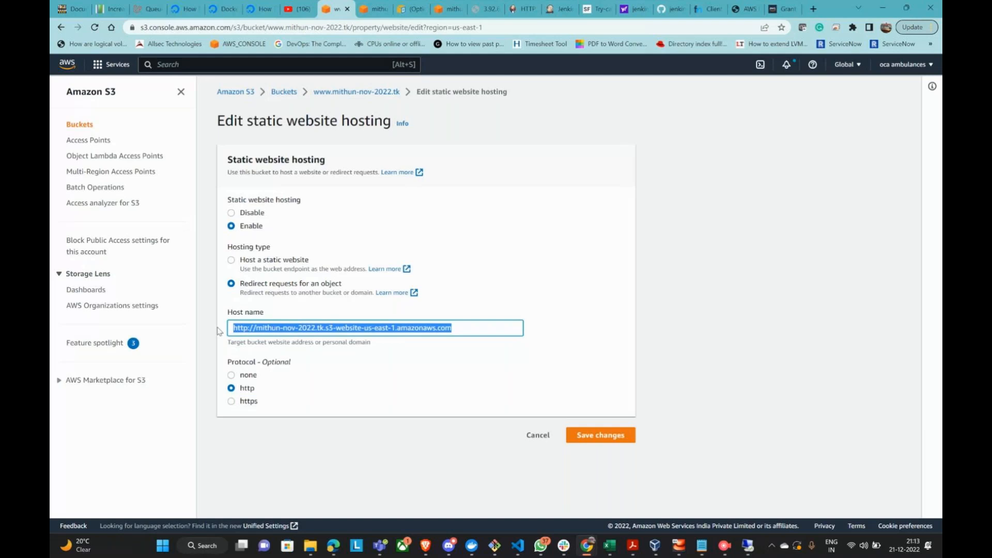
pyautogui.click(365, 9)
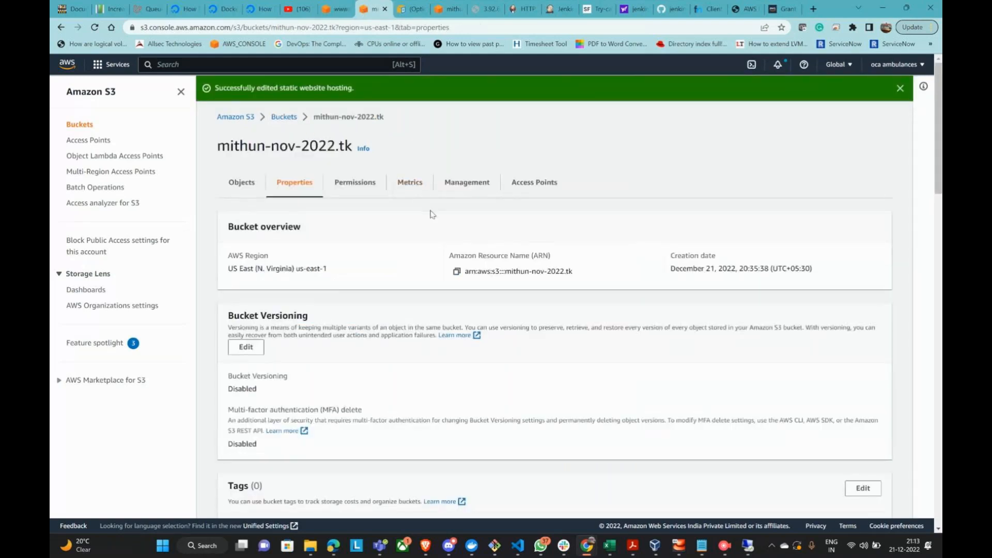
# Copy the root bucket name mithun-nov-2022.tk from the root bucket's page
pyautogui.click(244, 183)
pyautogui.click(293, 159)
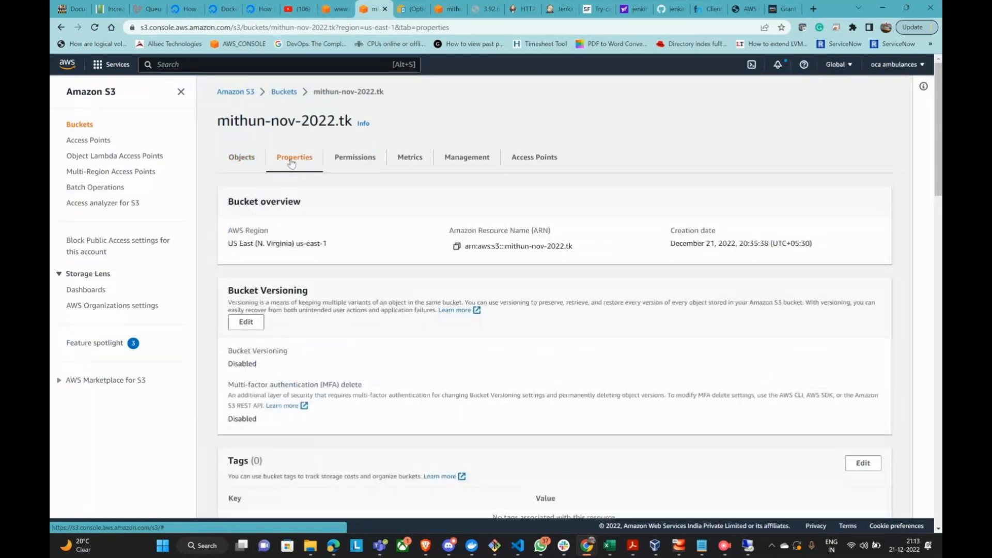
pyautogui.scroll(-1, 522, 253)
pyautogui.scroll(-4, 521, 251)
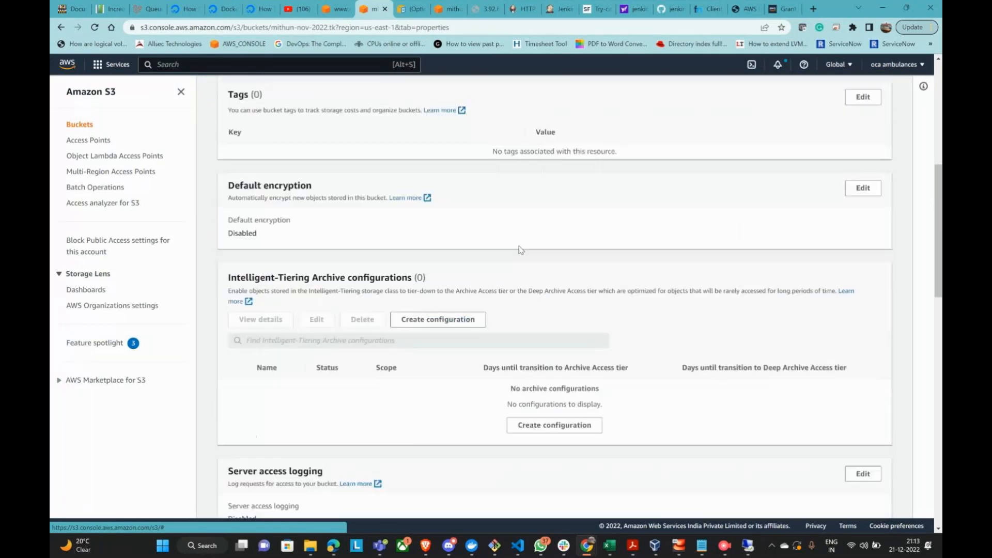
pyautogui.scroll(-4, 521, 250)
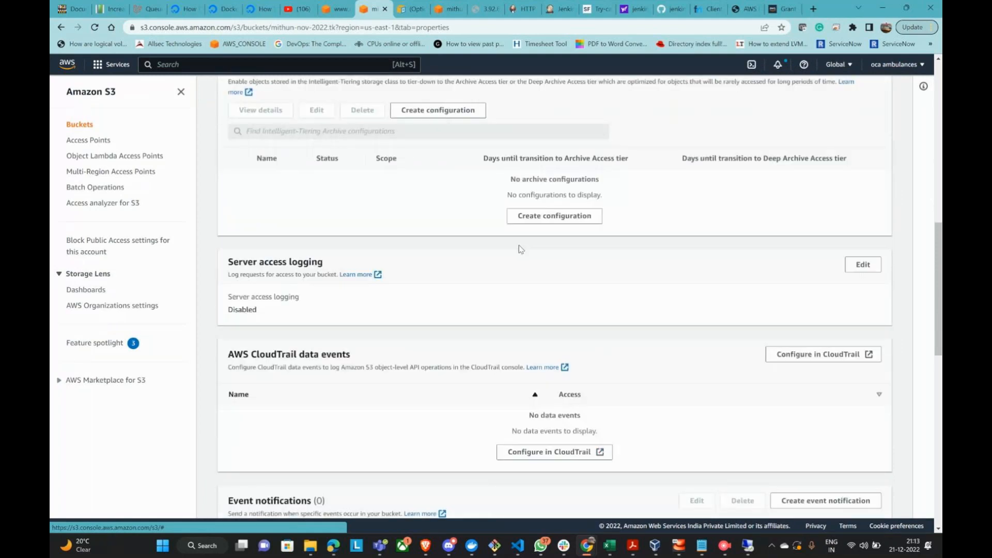
pyautogui.scroll(-5, 521, 249)
pyautogui.scroll(6, 522, 207)
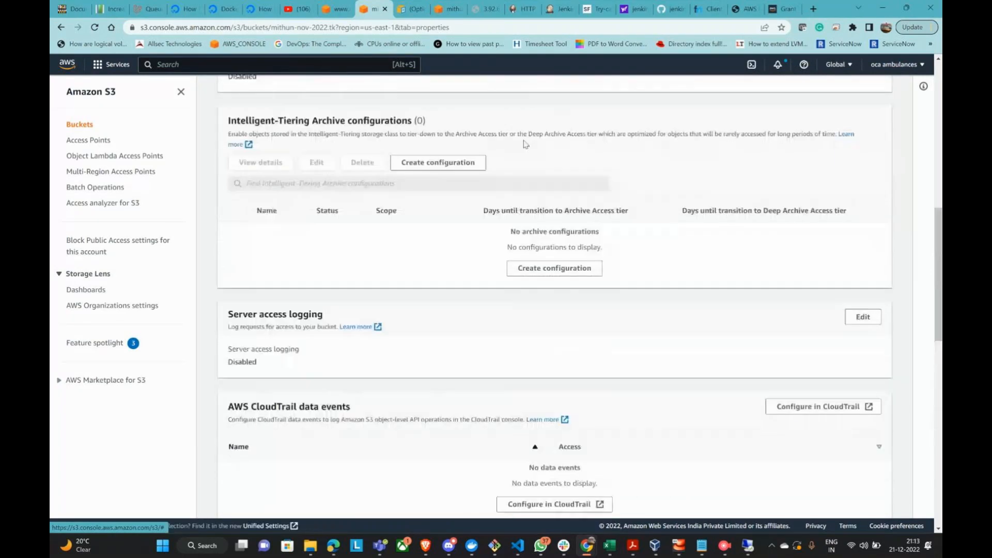
pyautogui.scroll(10, 437, 257)
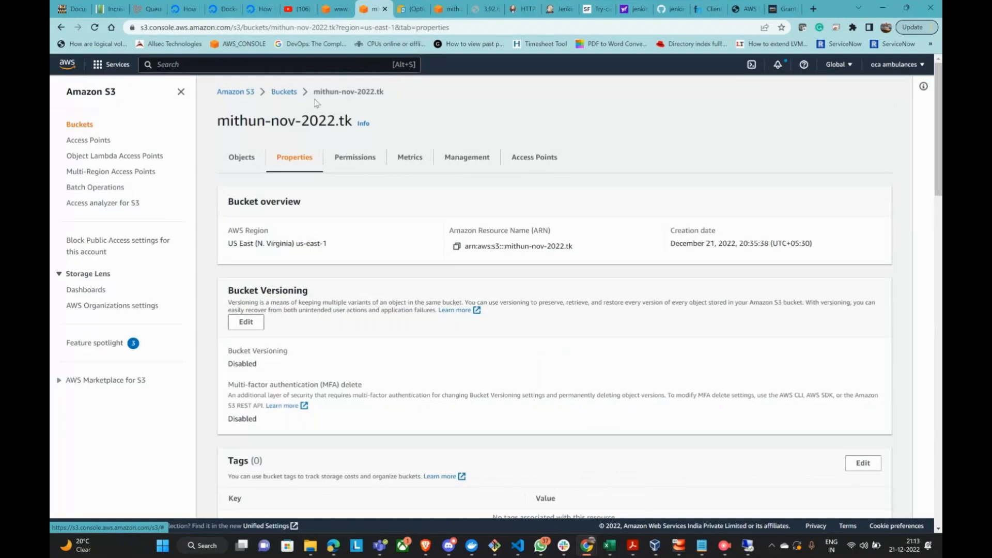
pyautogui.moveTo(314, 92); pyautogui.dragTo(383, 92)
pyautogui.rightClick(382, 93)
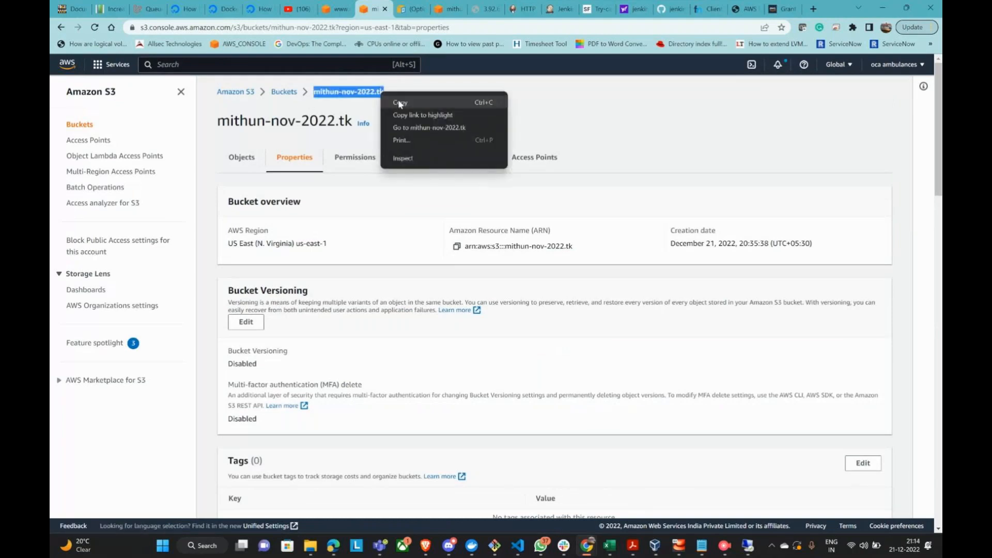
pyautogui.click(399, 103)
# Set the www bucket's redirect host name to s3://mithun-nov-2022.tk and save the change
pyautogui.click(336, 8)
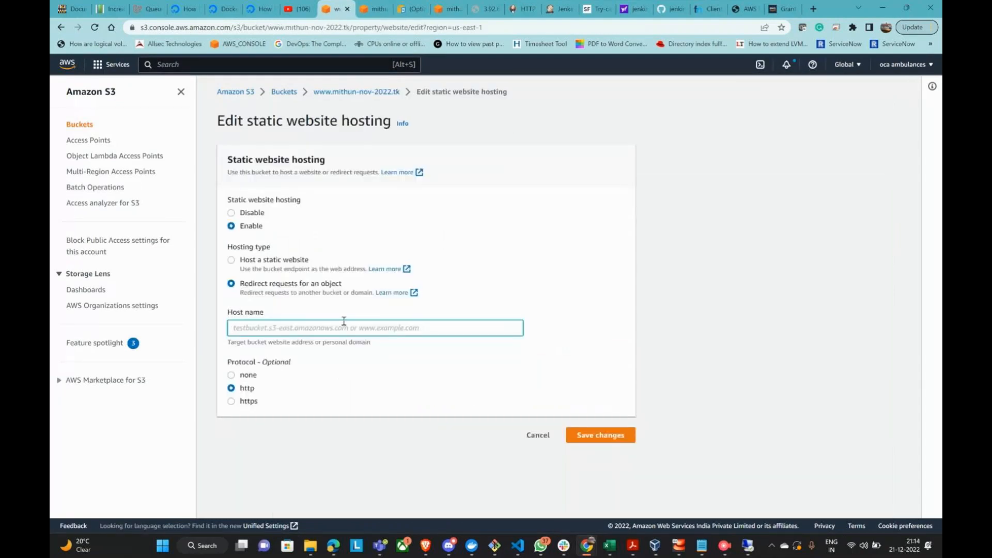
pyautogui.write('s3://')
pyautogui.hotkey('ctrl', 'v')
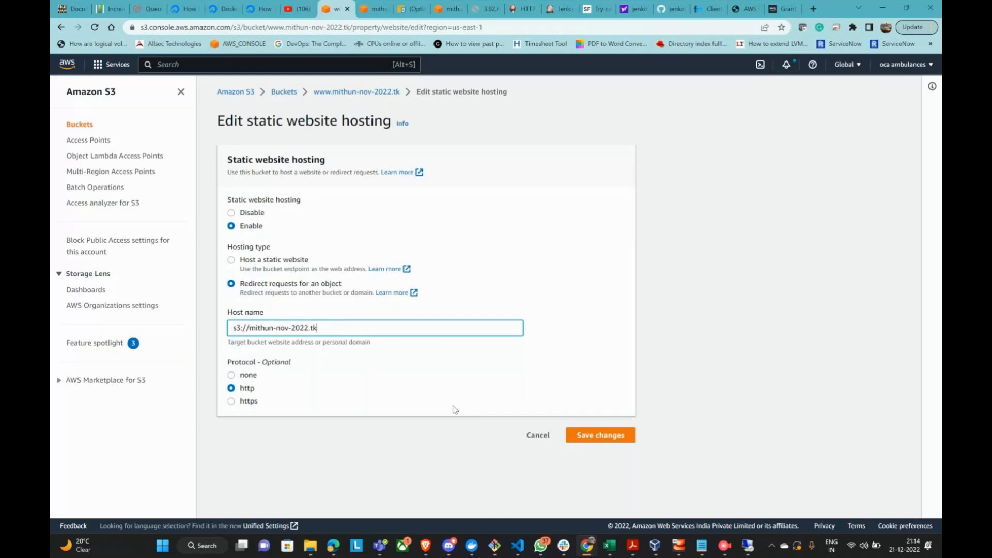
pyautogui.click(620, 438)
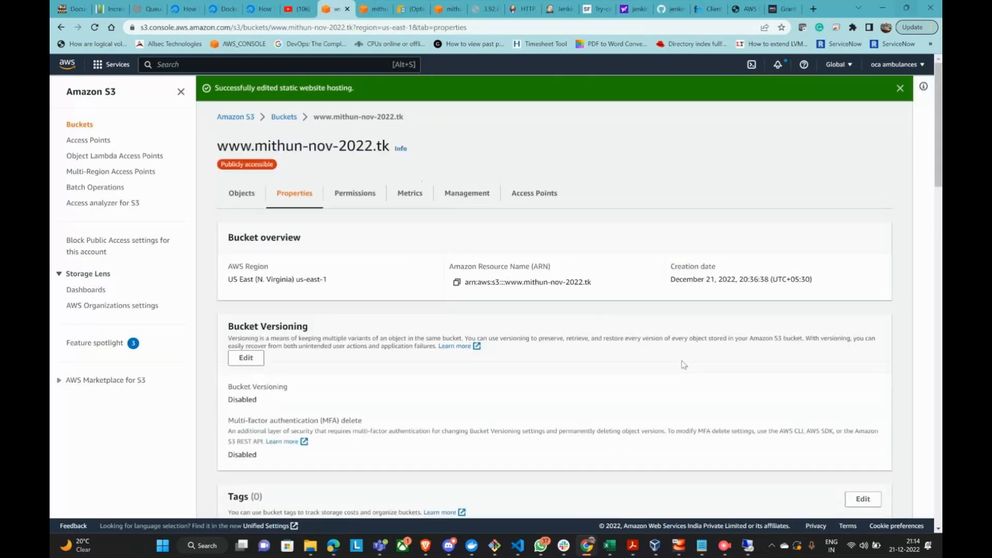
# Load the root site address without contact.html, which returns 404 NoSuchWebsiteConfiguration
pyautogui.moveTo(586, 546)
pyautogui.click(667, 493)
pyautogui.click(60, 27)
pyautogui.moveTo(256, 27); pyautogui.dragTo(312, 27)
pyautogui.press('BackSpace')
pyautogui.press('Return')
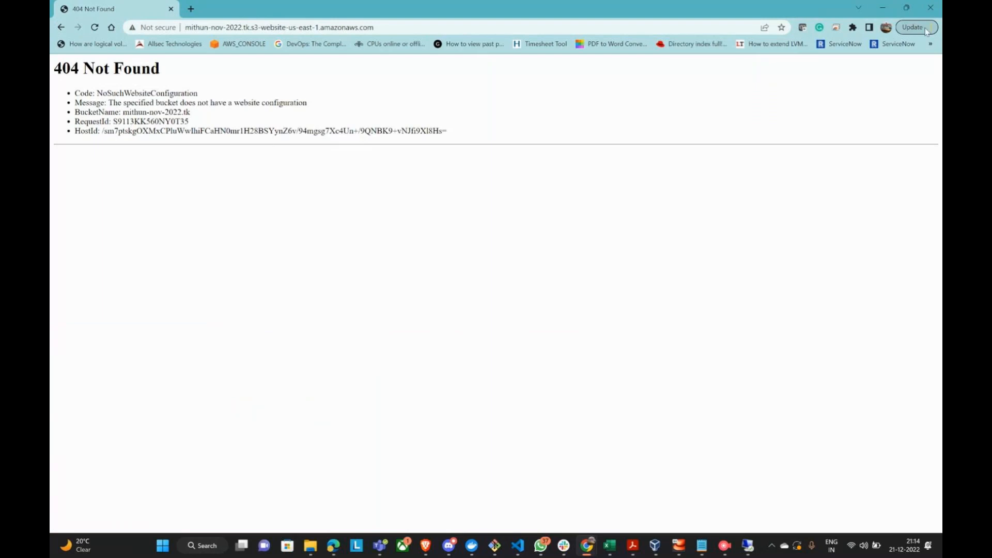
# Check the root bucket's Properties, where static website hosting shows Disabled
pyautogui.click(883, 7)
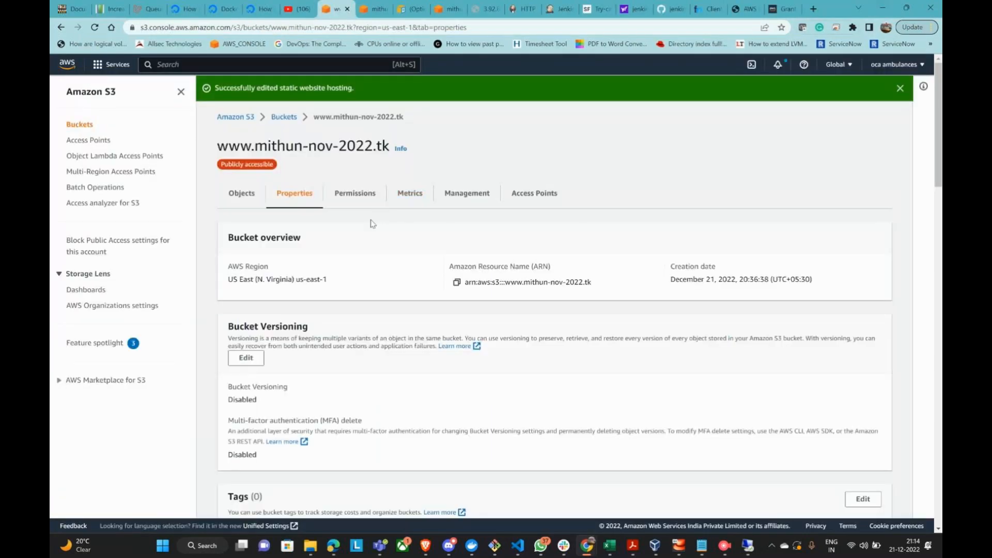
pyautogui.scroll(-3, 471, 293)
pyautogui.scroll(-5, 471, 292)
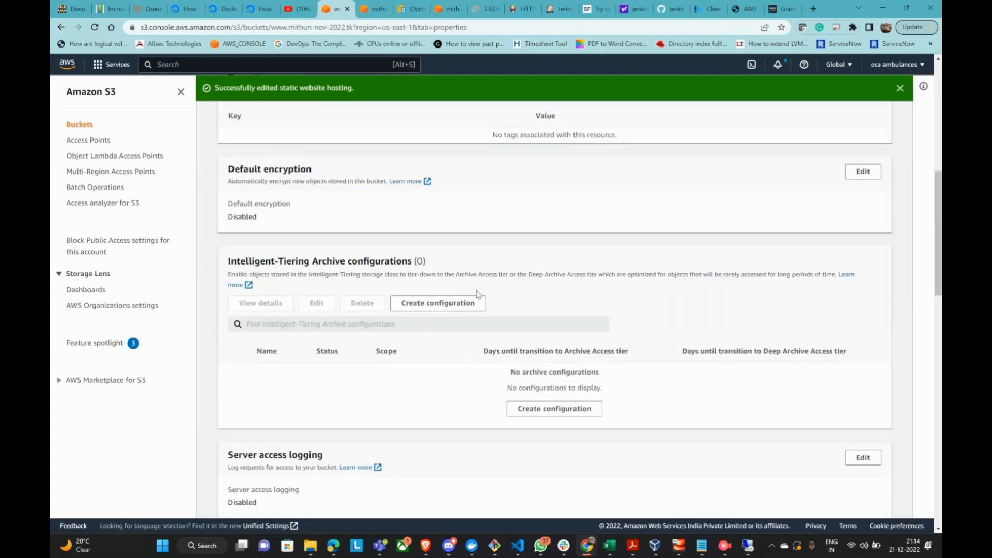
pyautogui.scroll(9, 499, 318)
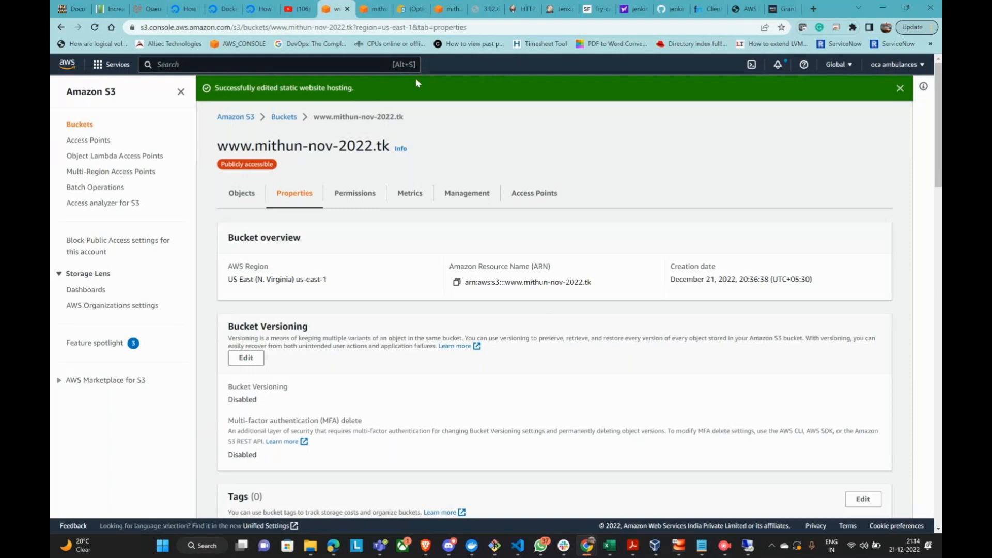
pyautogui.click(373, 9)
pyautogui.scroll(-10, 346, 165)
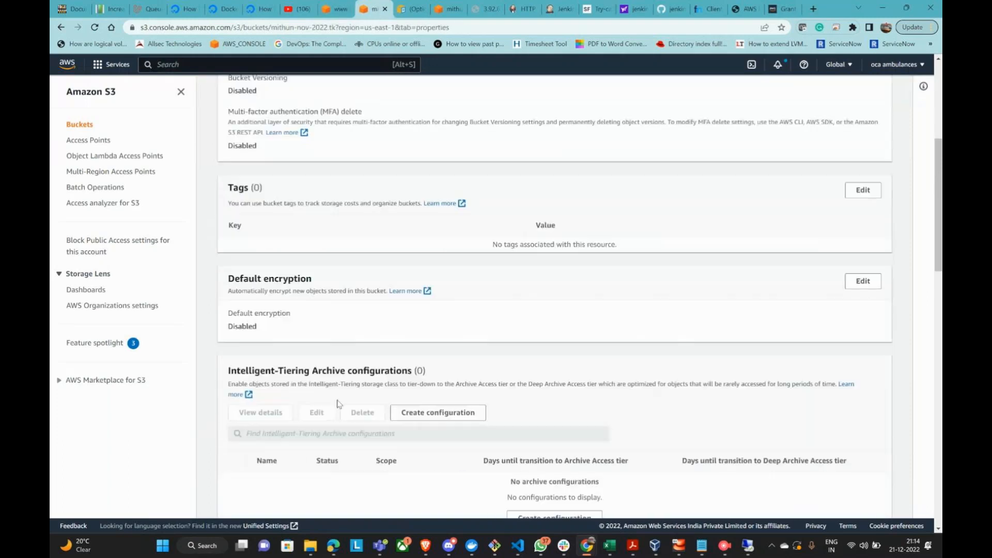
pyautogui.scroll(-8, 351, 384)
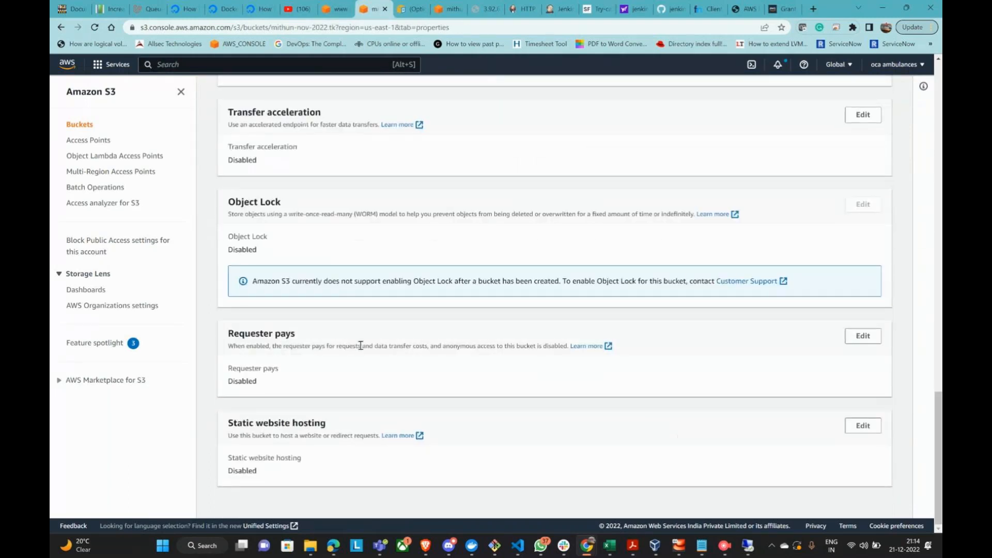
# Enable static website hosting on mithun-nov-2022.tk with index.html as the index document, and save
pyautogui.click(862, 425)
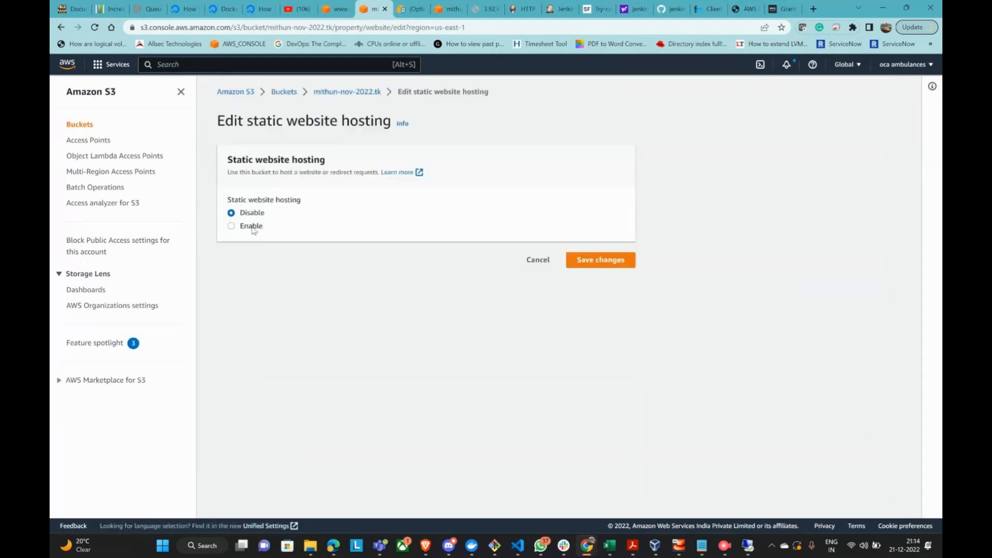
pyautogui.click(252, 228)
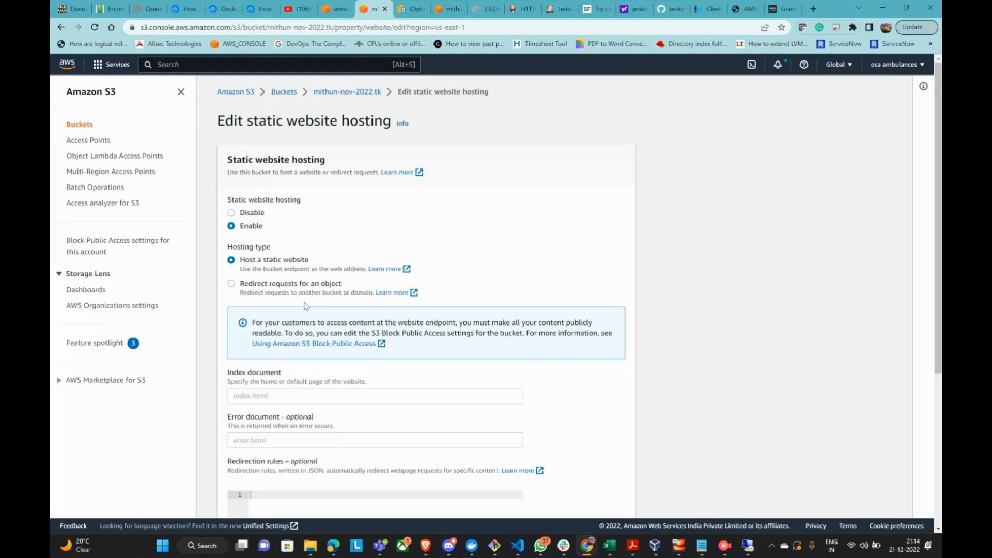
pyautogui.scroll(-3, 306, 305)
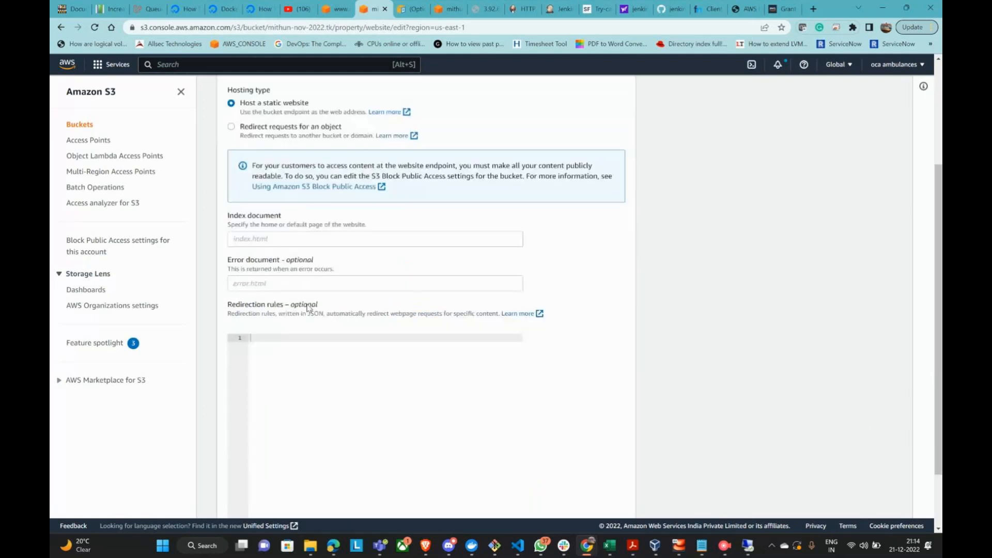
pyautogui.click(309, 241)
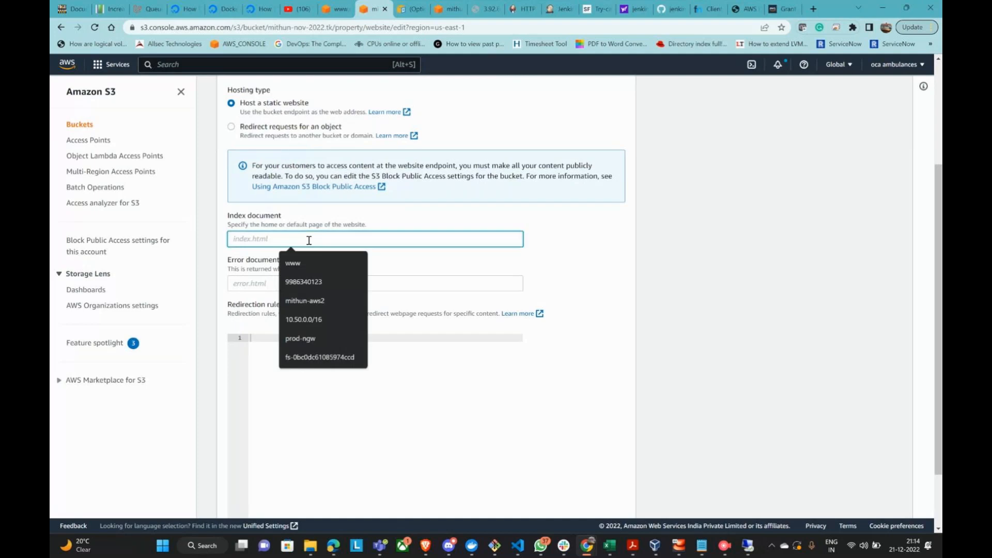
pyautogui.click(478, 279)
pyautogui.click(352, 241)
pyautogui.write('index.')
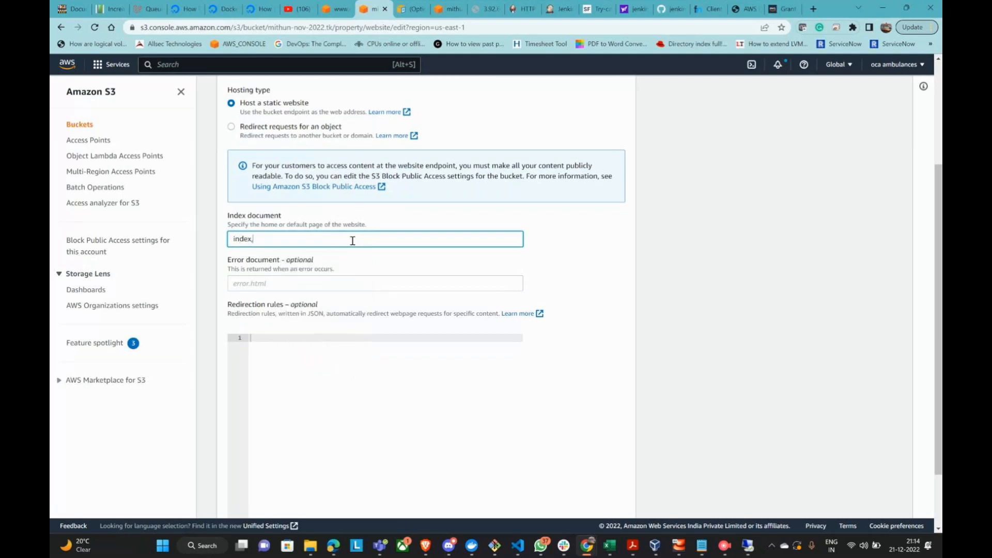
pyautogui.write('html')
pyautogui.press('Tab')
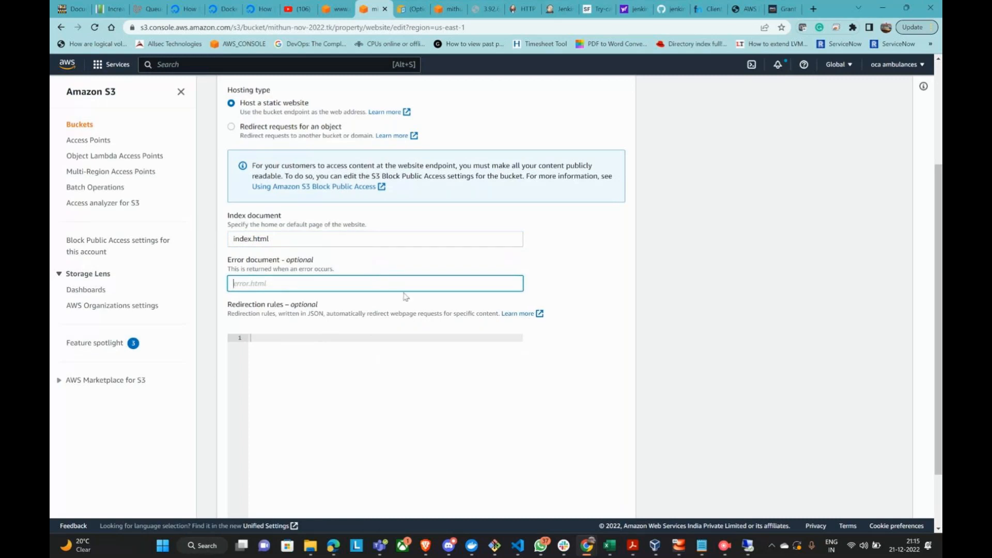
pyautogui.scroll(-2, 537, 305)
pyautogui.scroll(5, 556, 352)
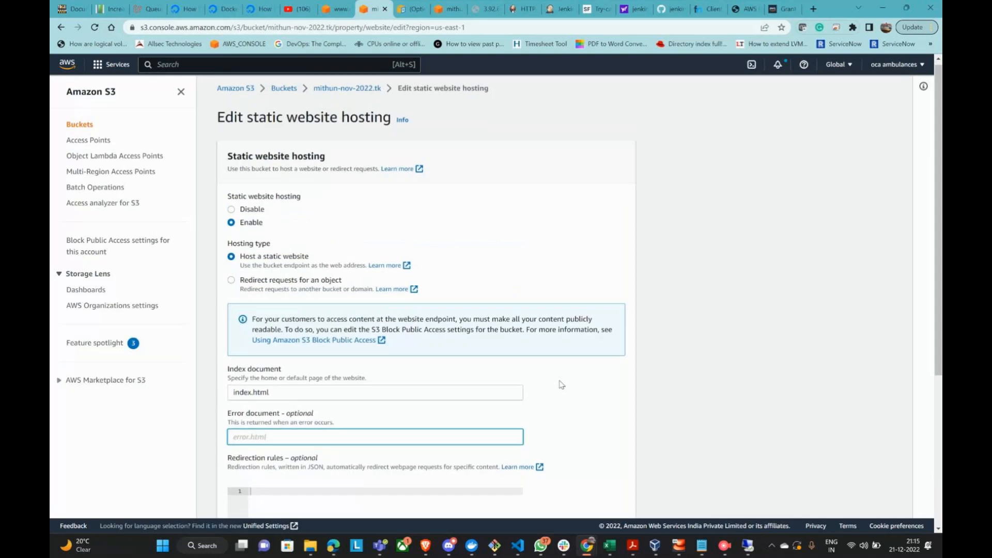
pyautogui.scroll(-4, 564, 385)
pyautogui.click(601, 498)
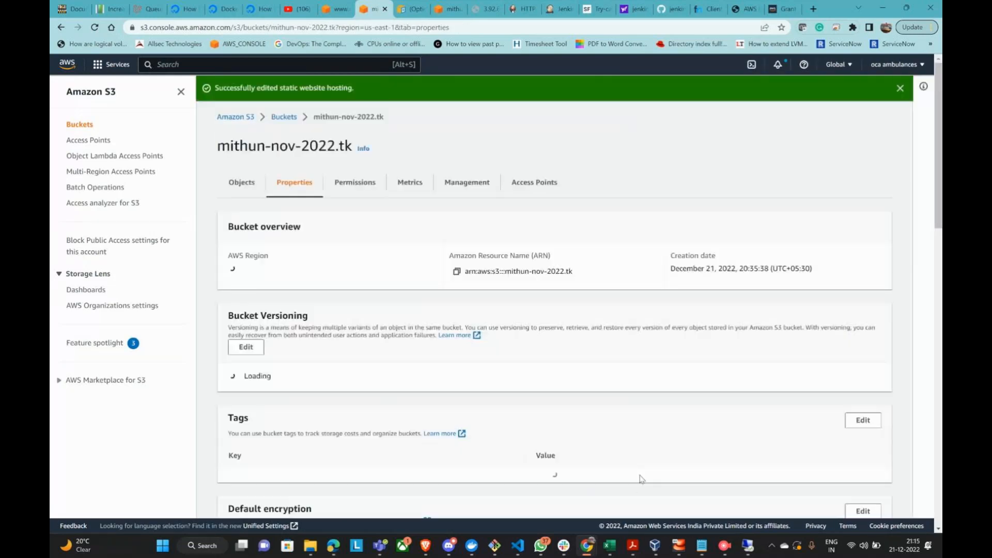
pyautogui.click(781, 9)
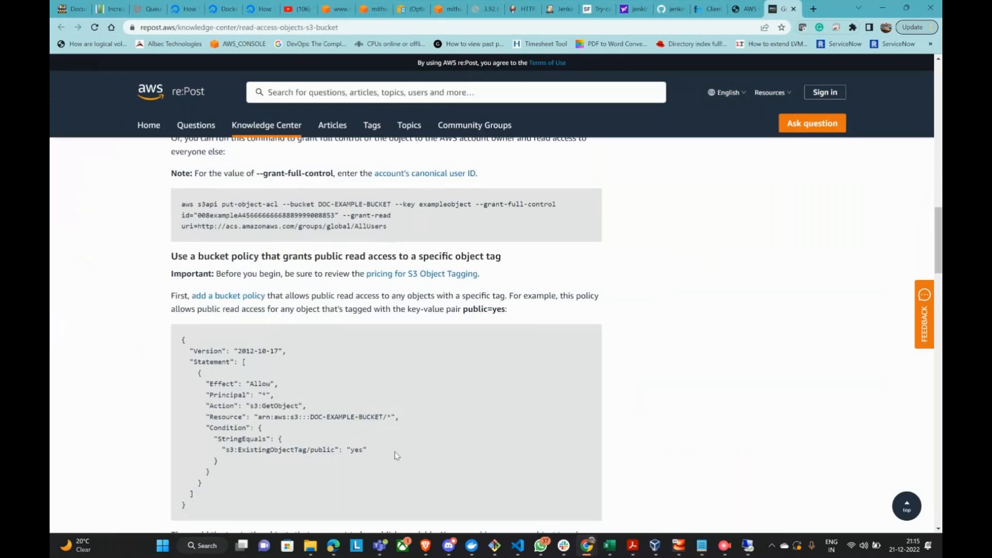
pyautogui.scroll(15, 398, 453)
pyautogui.scroll(10, 398, 452)
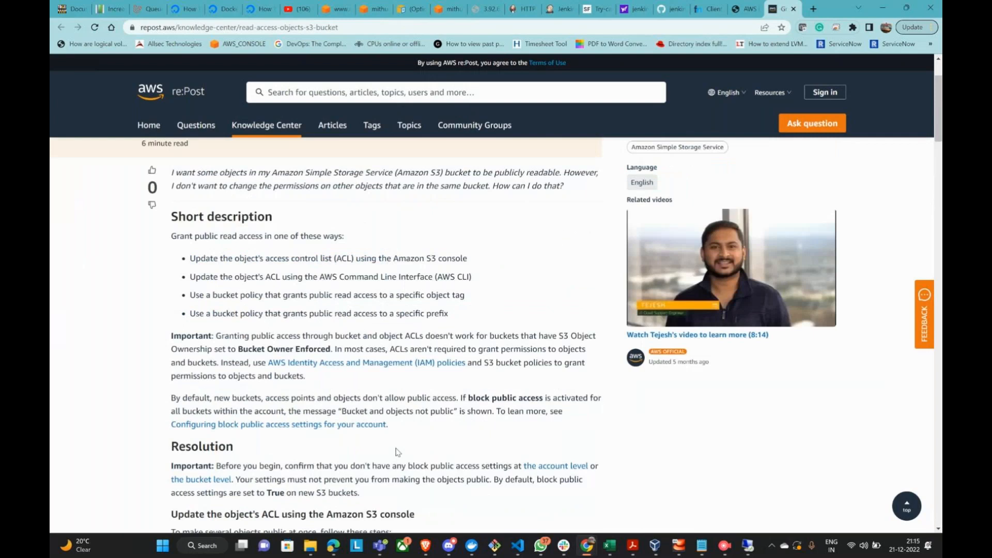
pyautogui.click(744, 9)
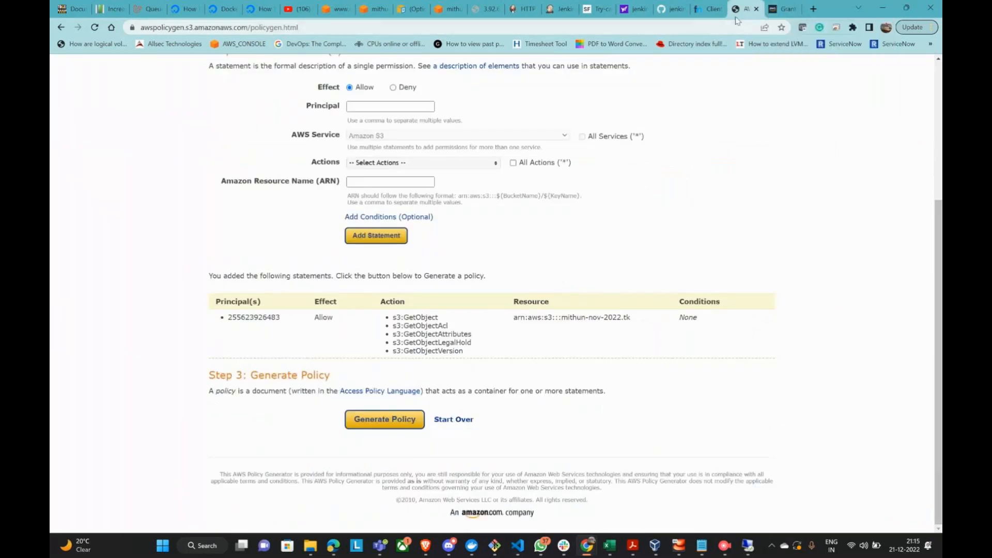
pyautogui.click(782, 7)
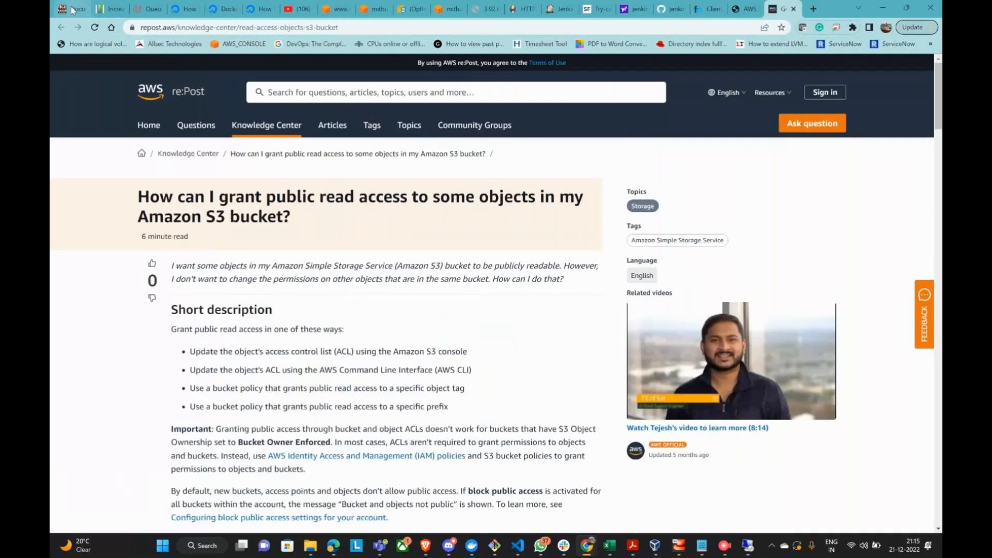
pyautogui.click(377, 10)
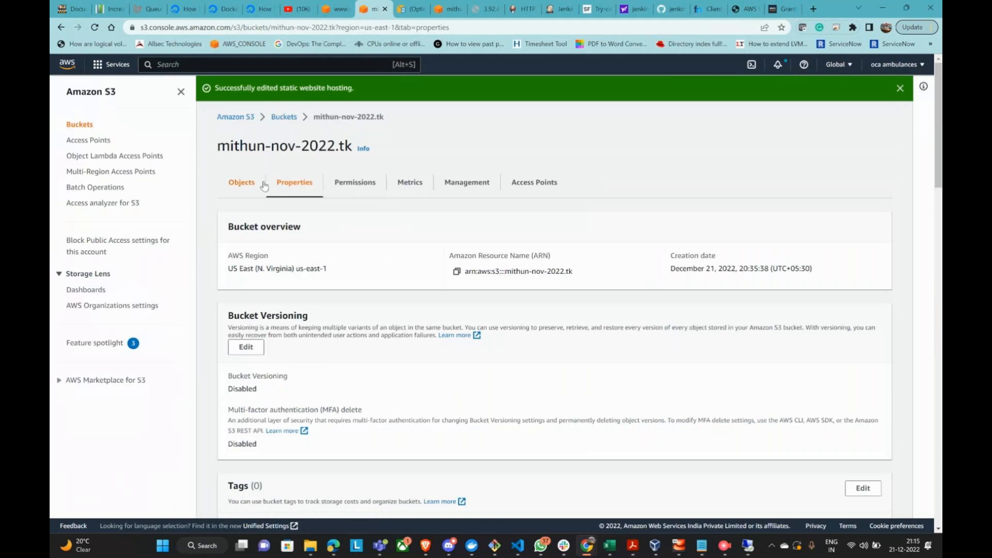
# Open the mithun-nov-2022.tk bucket policy for editing under Permissions
pyautogui.click(248, 180)
pyautogui.click(344, 162)
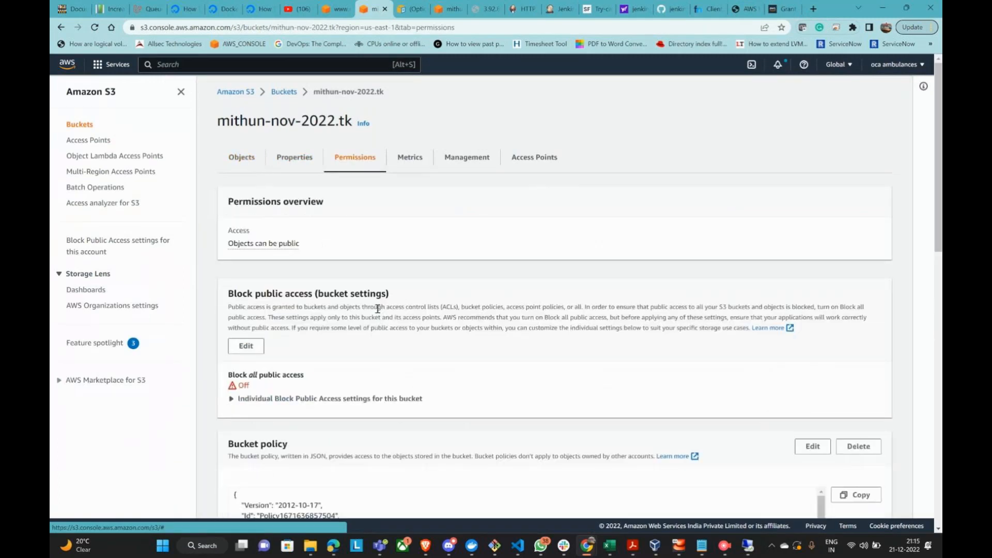
pyautogui.scroll(-4, 316, 394)
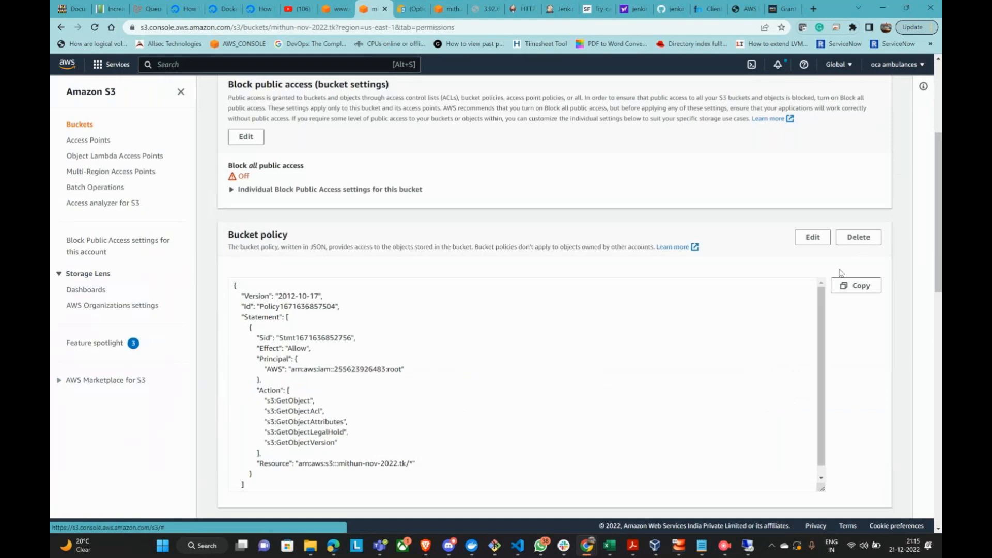
pyautogui.click(815, 238)
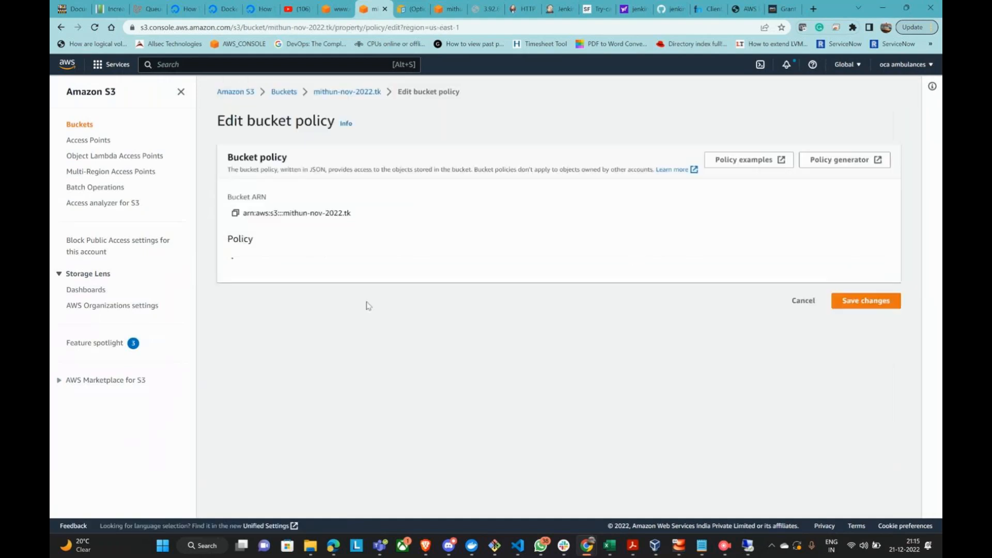
pyautogui.scroll(-1, 375, 301)
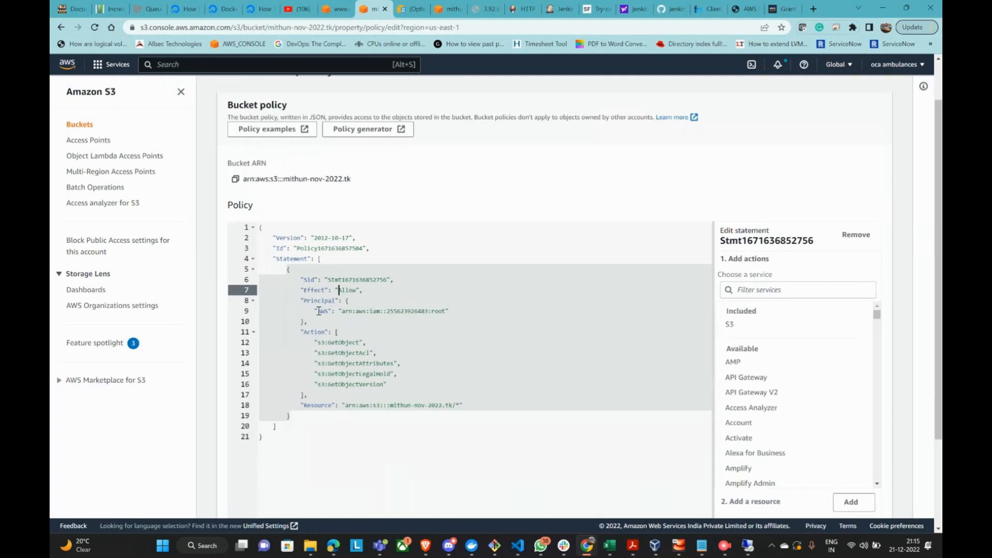
pyautogui.moveTo(315, 311); pyautogui.dragTo(455, 316)
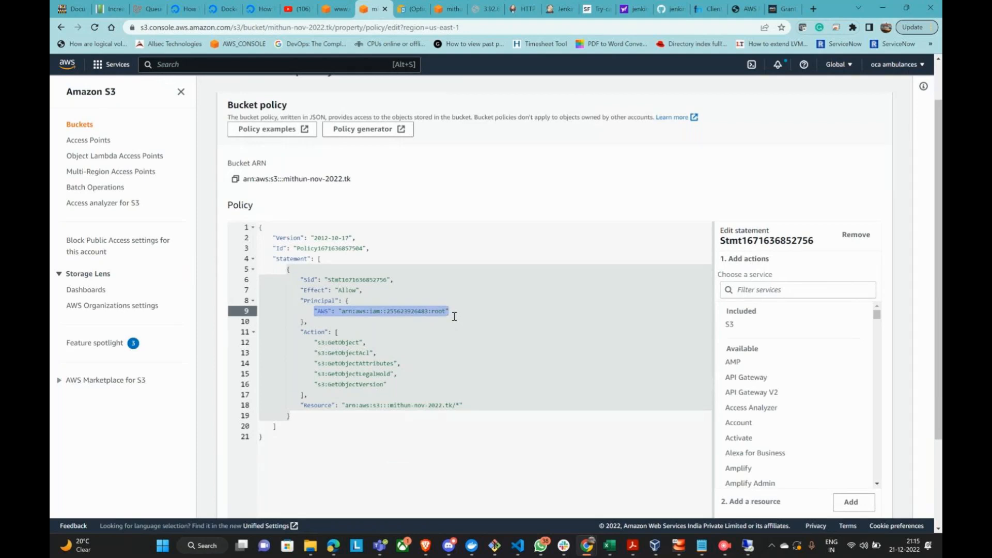
pyautogui.write('"')
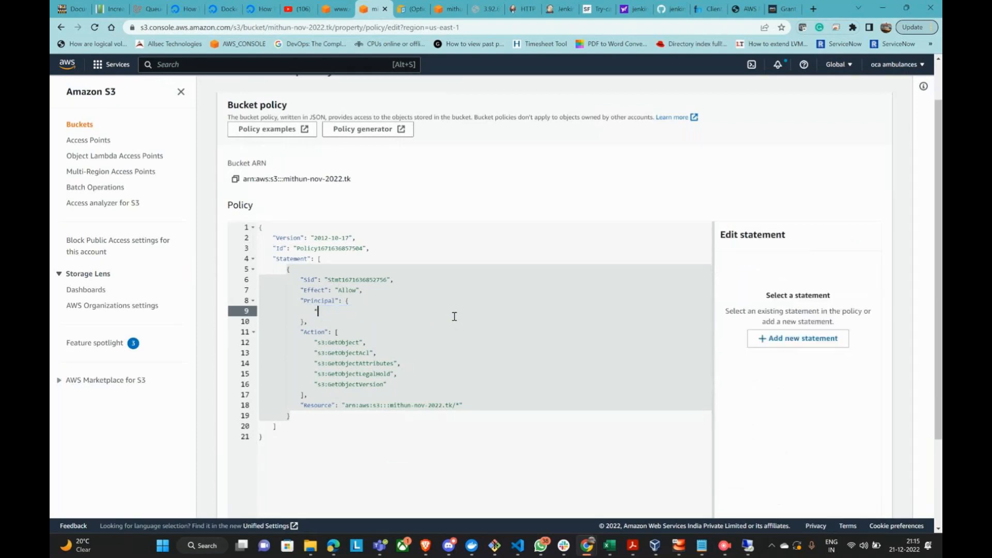
pyautogui.click(462, 454)
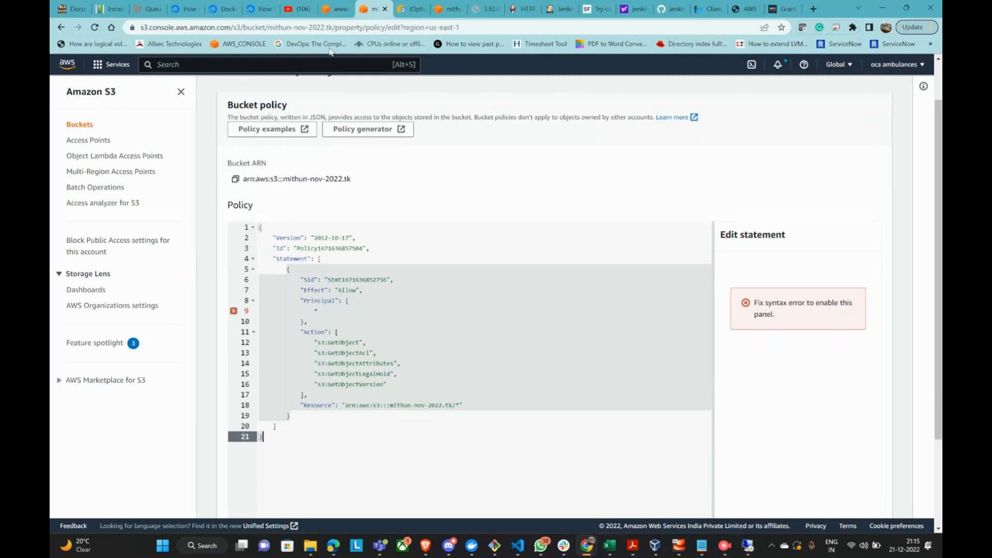
# Copy the www bucket's entire AddPerm public-read policy
pyautogui.click(339, 9)
pyautogui.click(354, 193)
pyautogui.scroll(-5, 460, 357)
pyautogui.scroll(-1, 460, 357)
pyautogui.scroll(6, 459, 352)
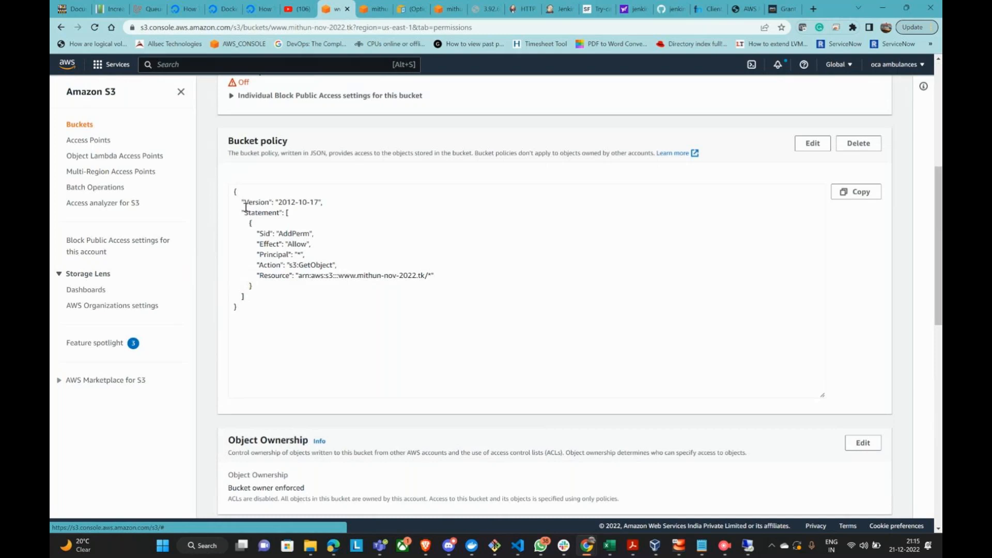
pyautogui.click(272, 310)
pyautogui.hotkey('ctrl', 'a')
pyautogui.hotkey('ctrl', 'c')
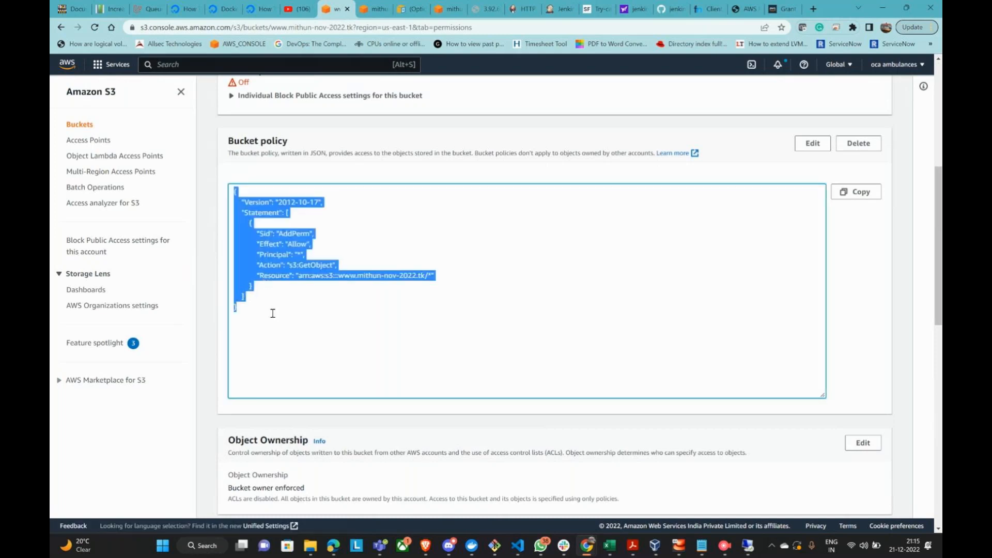
pyautogui.hotkey('ctrl', 'Tab')
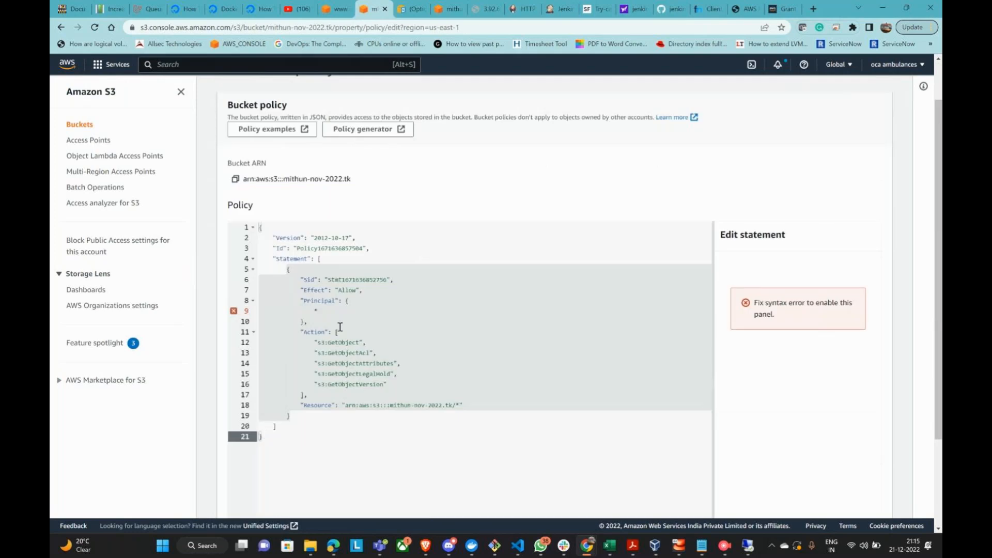
pyautogui.hotkey('ctrl', 'a')
pyautogui.hotkey('ctrl', 'v')
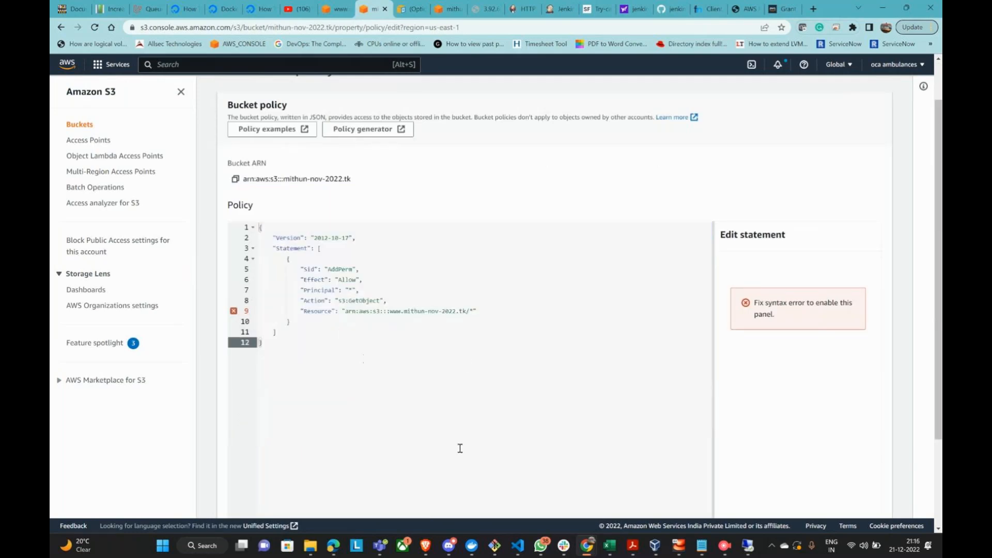
pyautogui.click(394, 310)
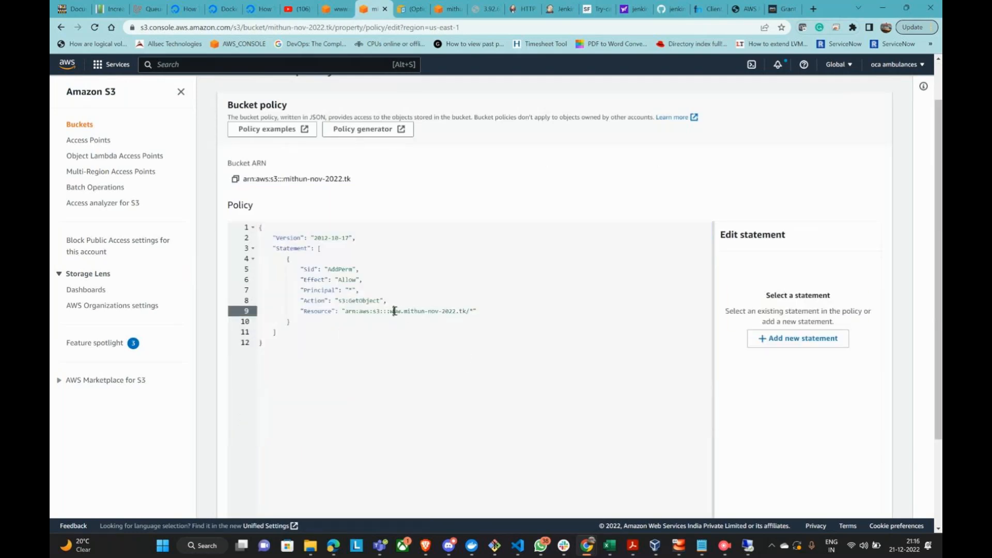
pyautogui.doubleClick(395, 310)
pyautogui.press('Delete')
pyautogui.press('Delete')
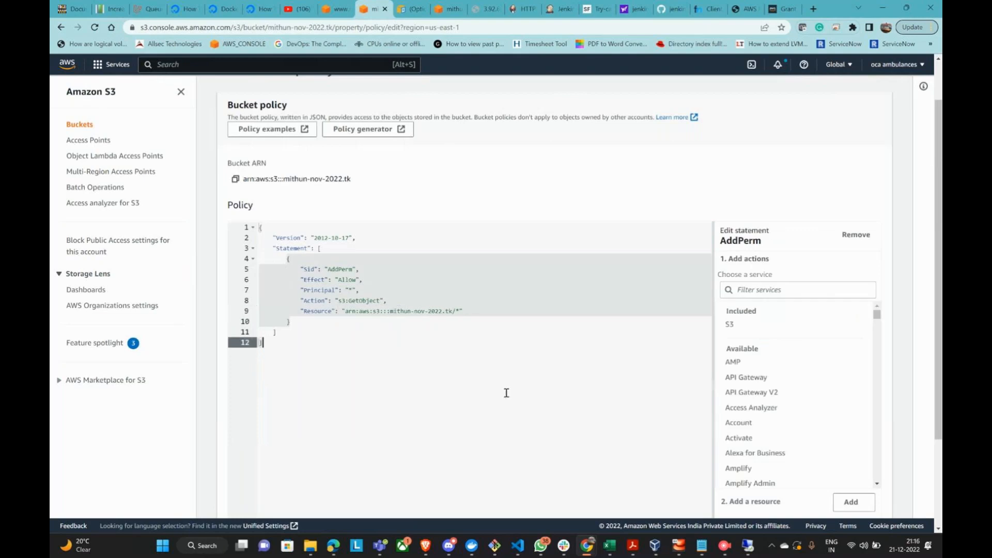
pyautogui.click(505, 392)
pyautogui.scroll(-2, 519, 386)
pyautogui.click(857, 500)
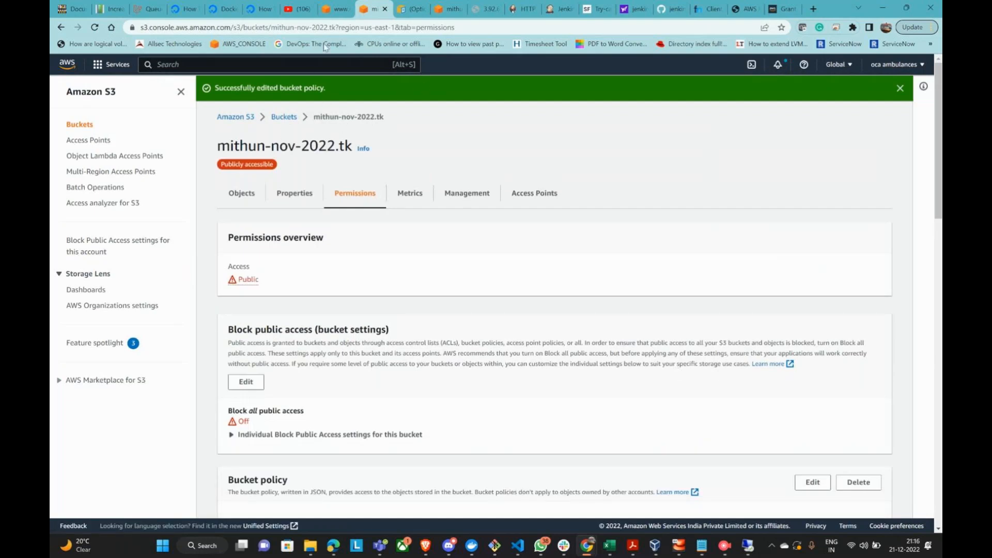
# Return to the list of all S3 buckets
pyautogui.click(336, 9)
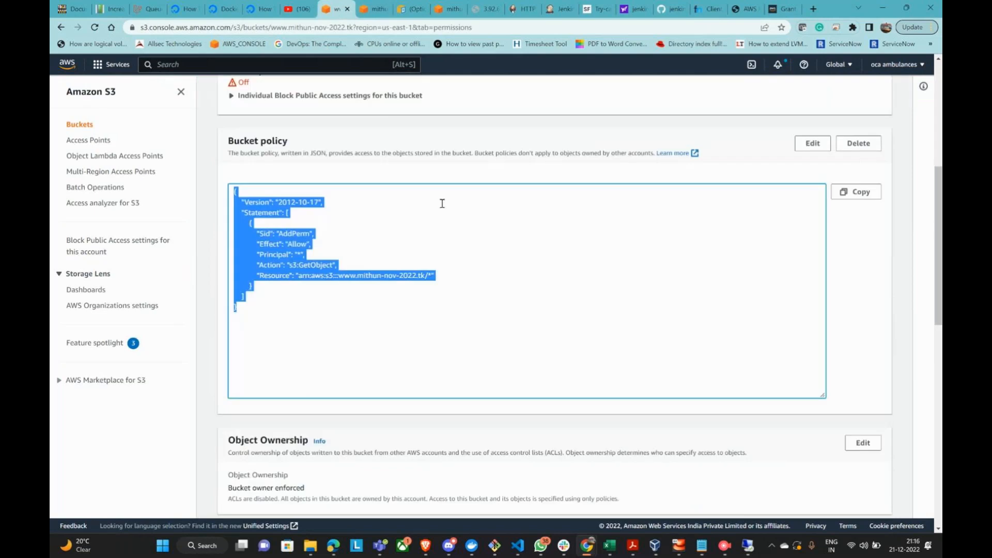
pyautogui.scroll(5, 450, 217)
pyautogui.scroll(2, 460, 225)
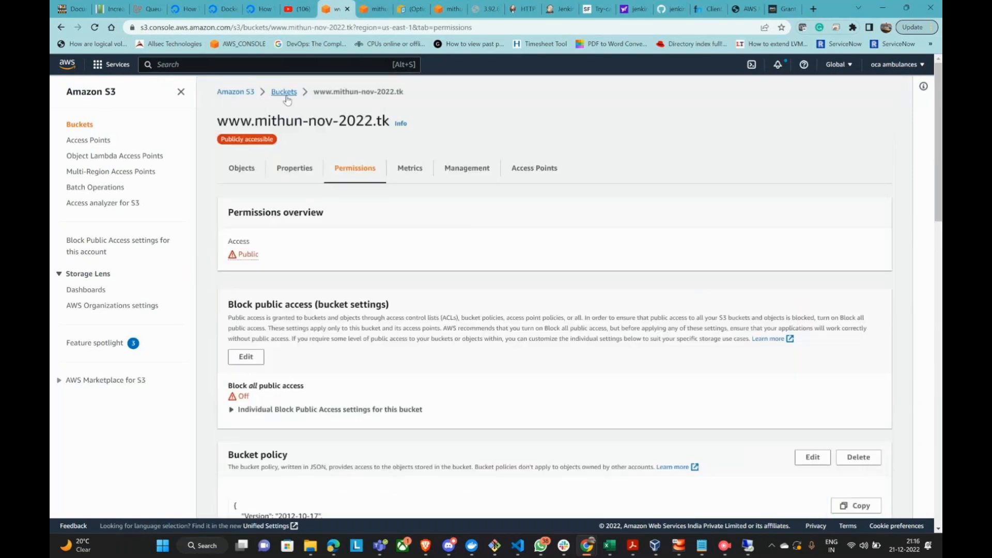
pyautogui.click(285, 93)
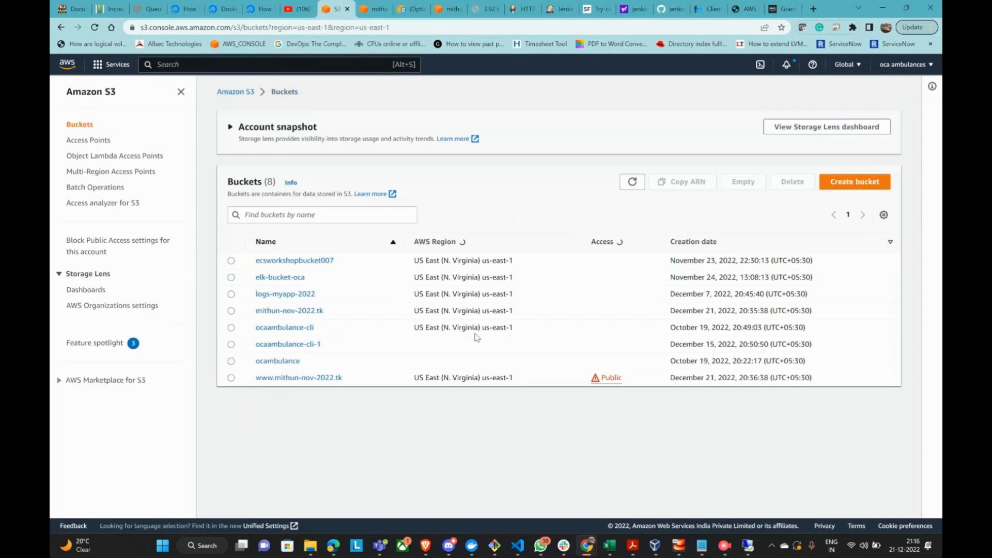
# Load the Plotlist home page at the bucket's website endpoint by removing contact.html from the address
pyautogui.moveTo(589, 548)
pyautogui.click(649, 486)
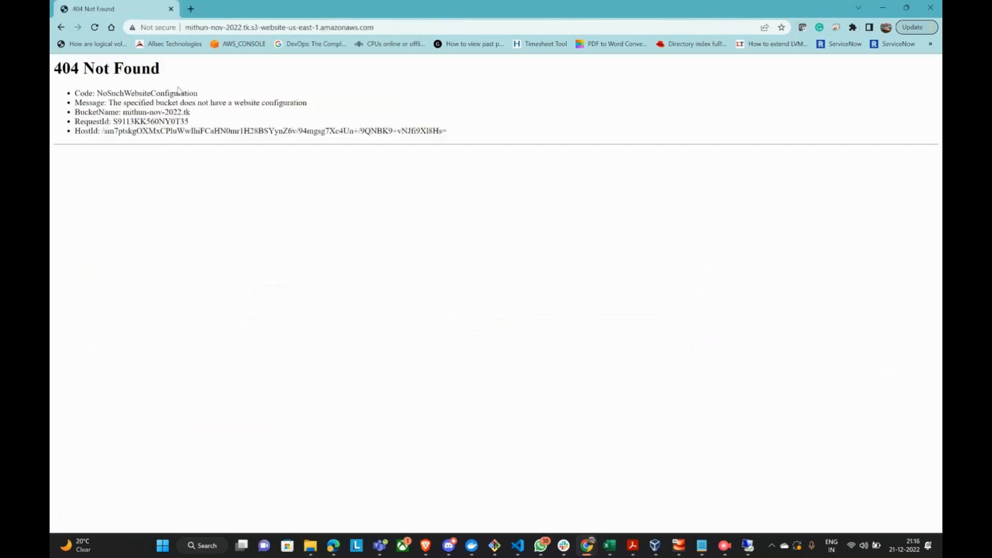
pyautogui.click(61, 26)
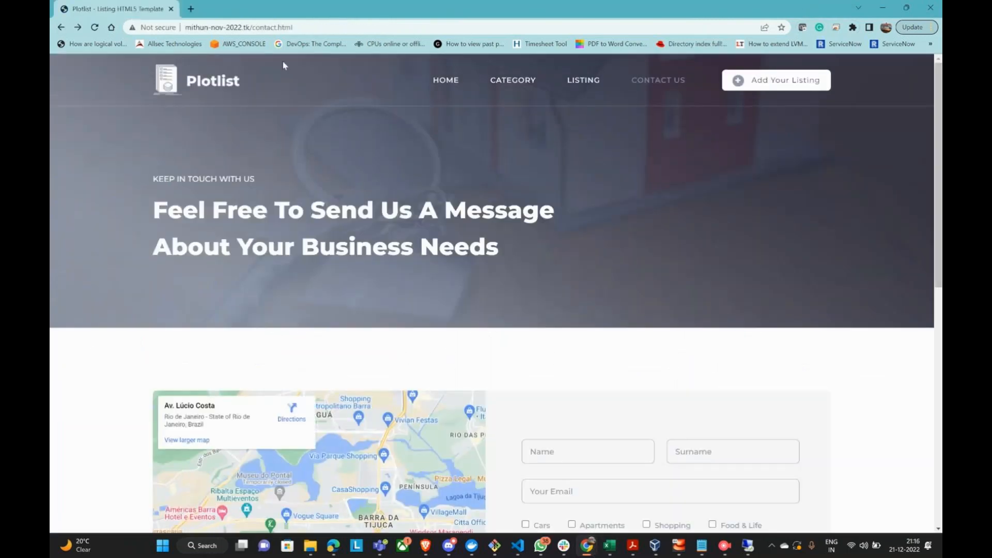
pyautogui.moveTo(251, 28); pyautogui.dragTo(426, 46)
pyautogui.press('BackSpace')
pyautogui.press('Return')
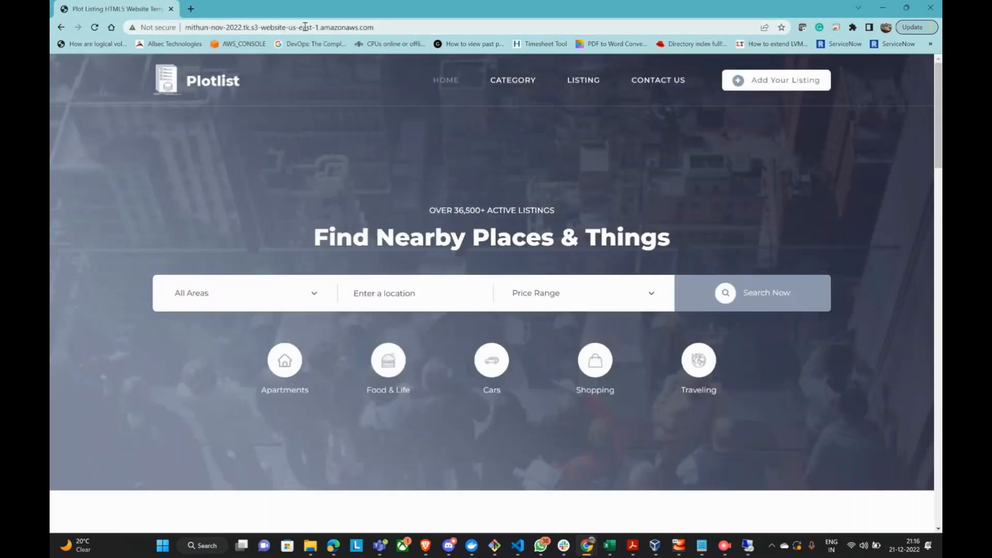
# Minimise the site window and return to the S3 bucket list
pyautogui.click(883, 8)
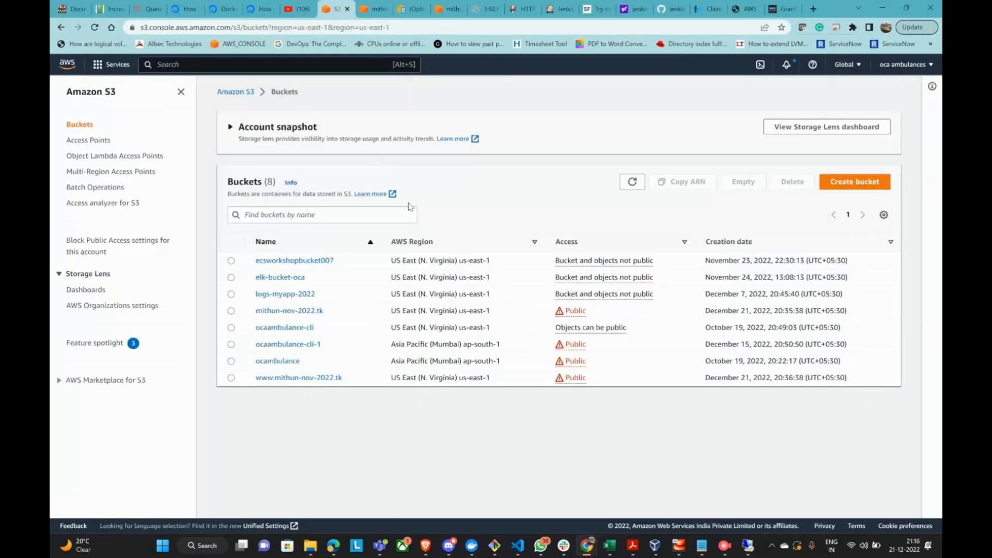
pyautogui.click(368, 10)
pyautogui.click(279, 116)
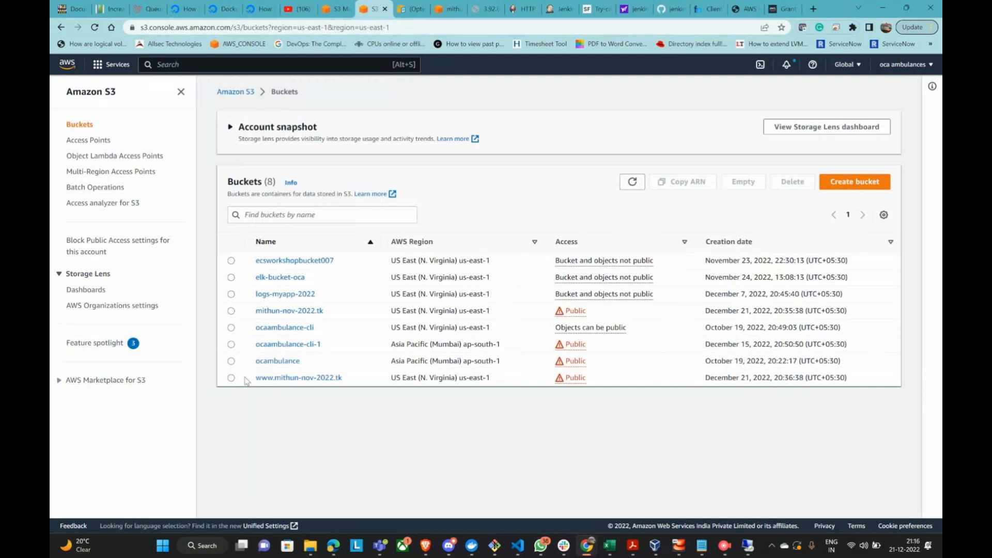
# Select all objects in the www bucket and delete them permanently, confirming with 'permanently delete'
pyautogui.click(274, 379)
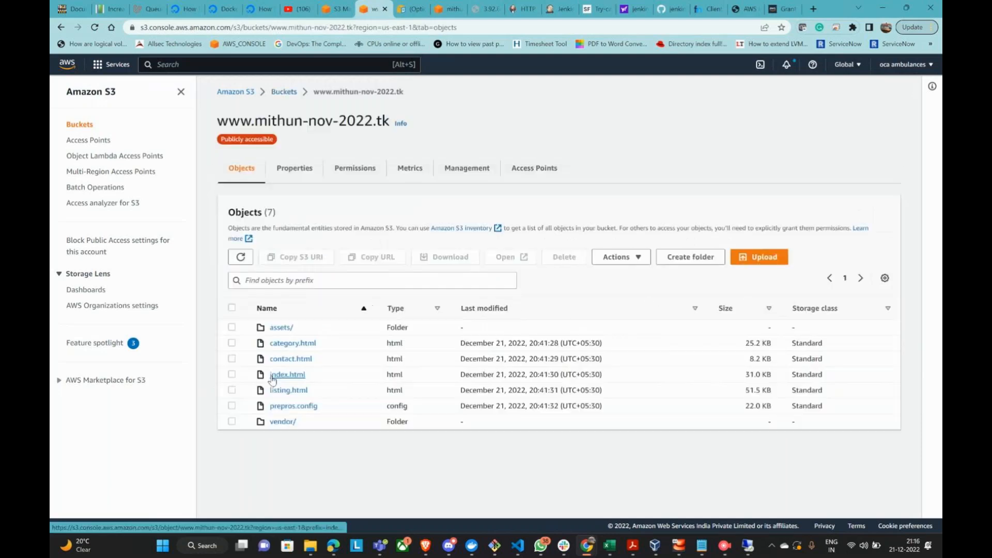
pyautogui.click(232, 309)
pyautogui.click(563, 257)
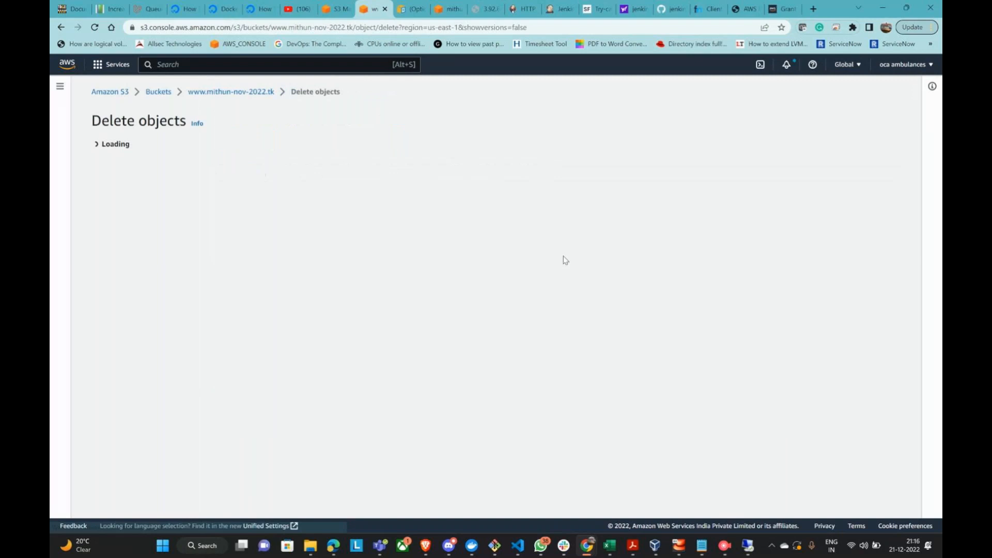
pyautogui.scroll(-1, 201, 396)
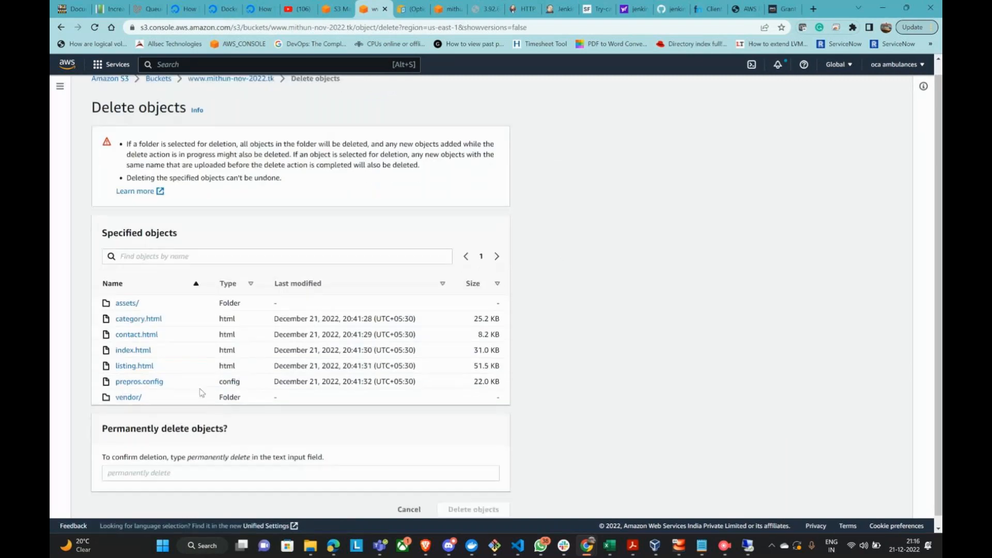
pyautogui.click(170, 461)
pyautogui.moveTo(188, 447); pyautogui.dragTo(252, 449)
pyautogui.hotkey('ctrl', 'c')
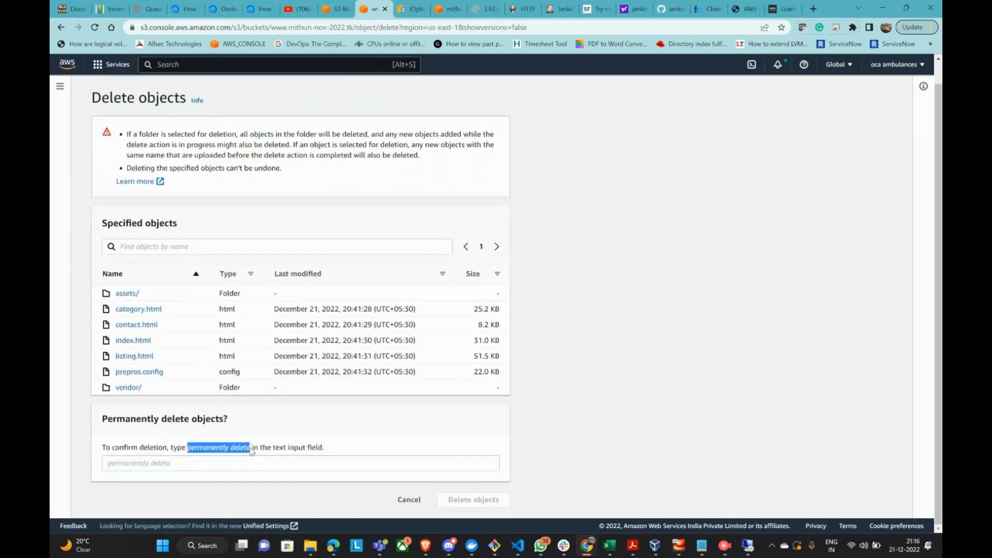
pyautogui.click(179, 462)
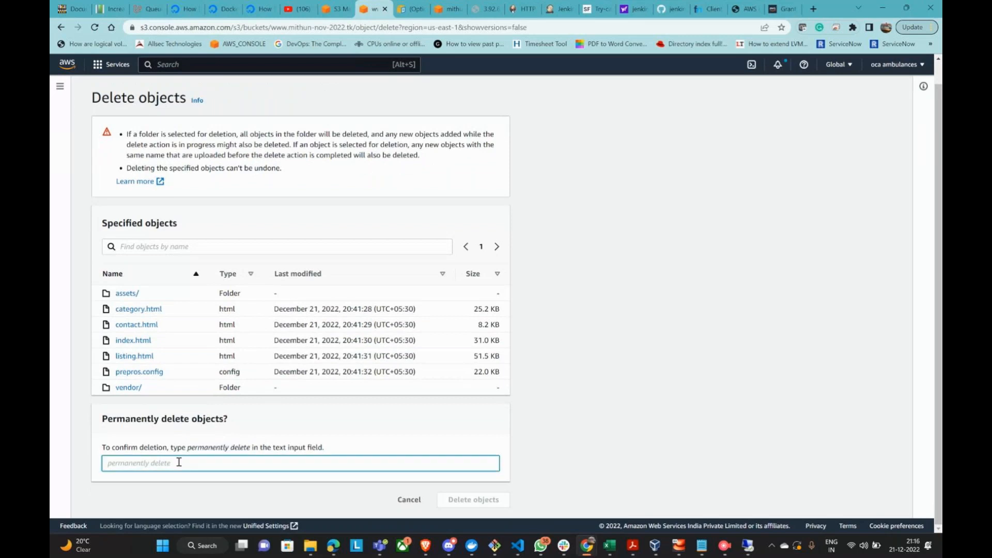
pyautogui.hotkey('ctrl', 'v')
pyautogui.click(475, 501)
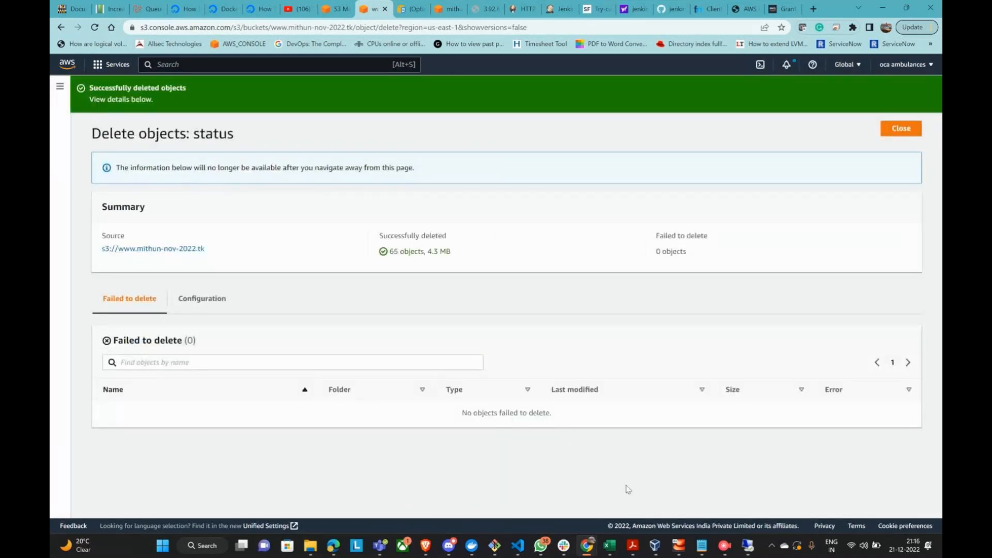
pyautogui.moveTo(587, 545)
pyautogui.click(639, 493)
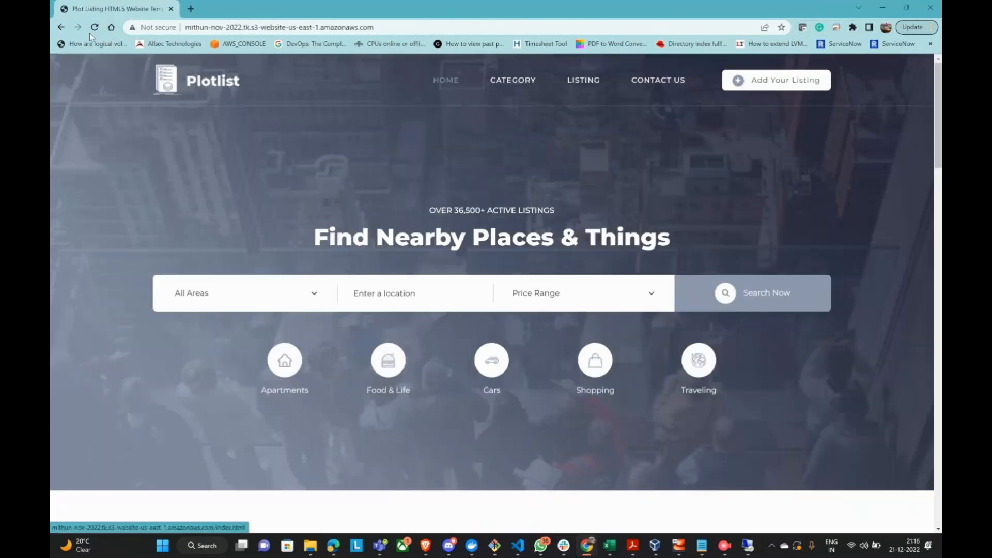
# Load the Plotlist home page from the root domain by removing the page path
pyautogui.click(61, 27)
pyautogui.moveTo(252, 27); pyautogui.dragTo(558, 61)
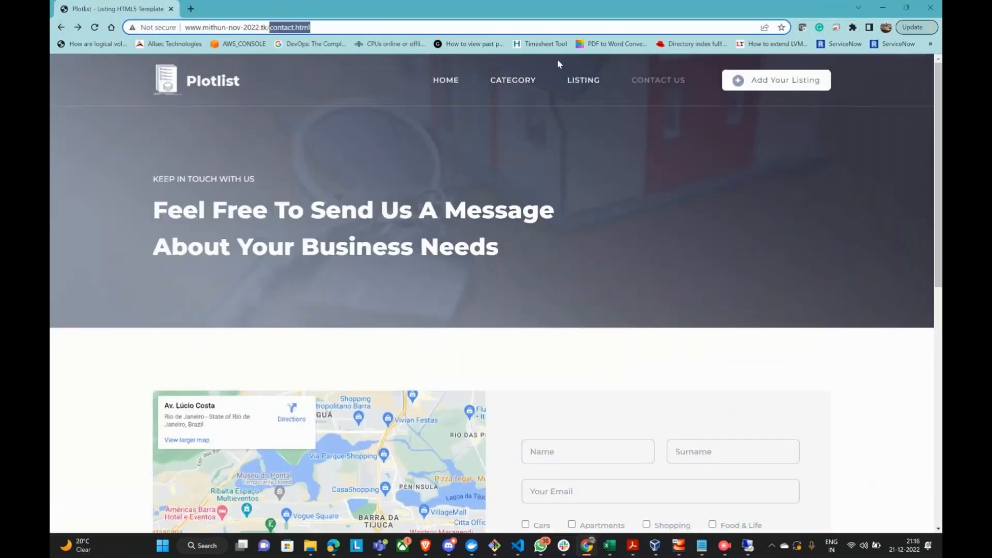
pyautogui.press('BackSpace')
pyautogui.press('Return')
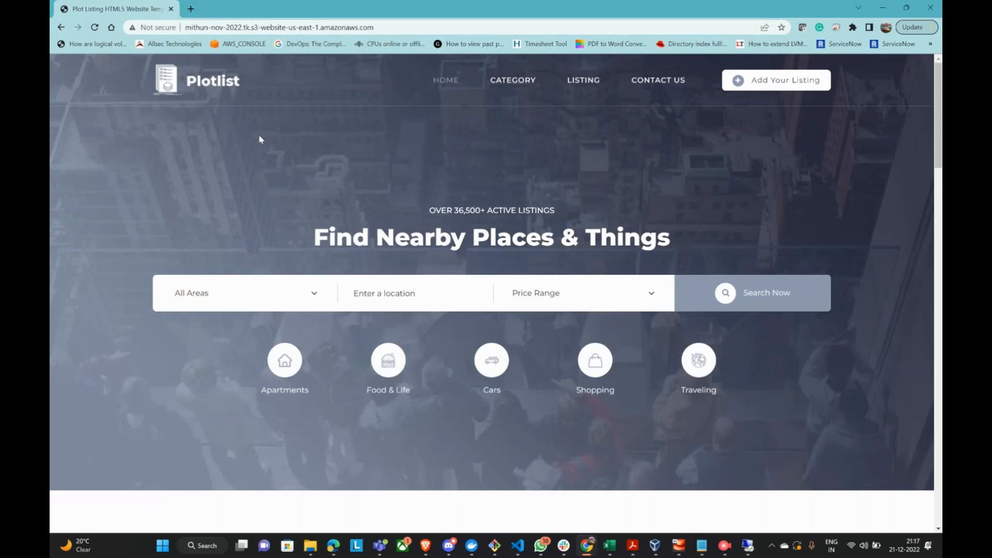
# Scroll through the home page, go back to the contact page, and minimise the site window
pyautogui.scroll(-10, 377, 186)
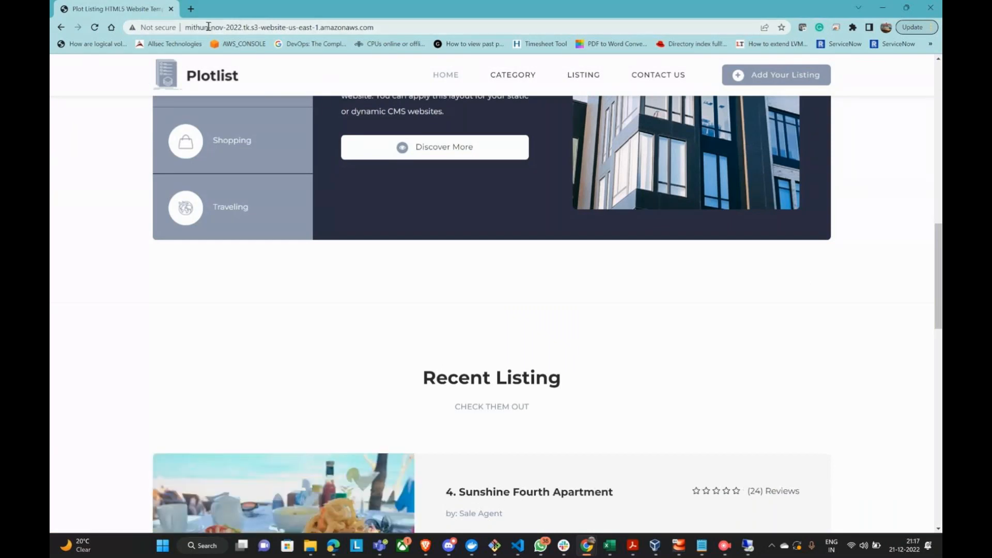
pyautogui.moveTo(187, 28); pyautogui.dragTo(443, 77)
pyautogui.click(700, 270)
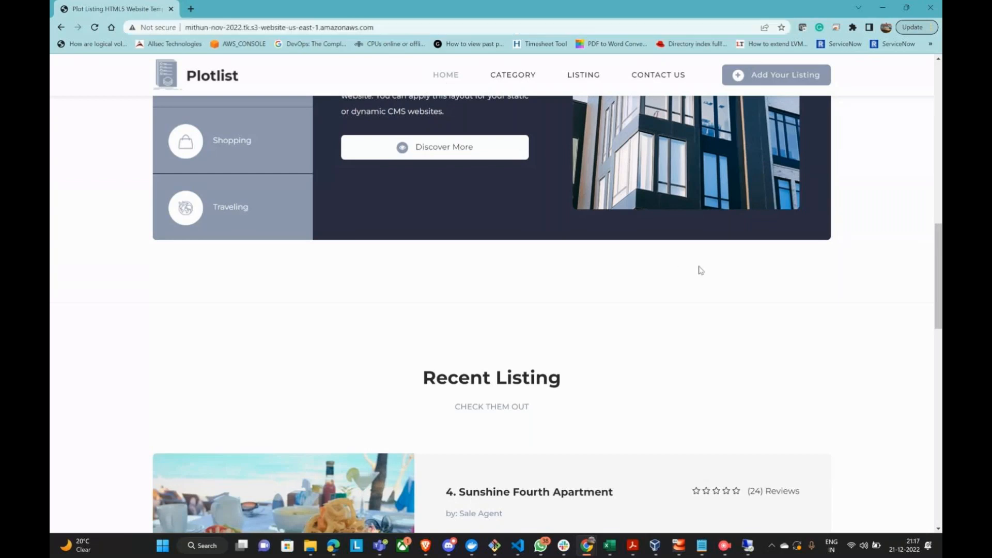
pyautogui.scroll(-3, 701, 271)
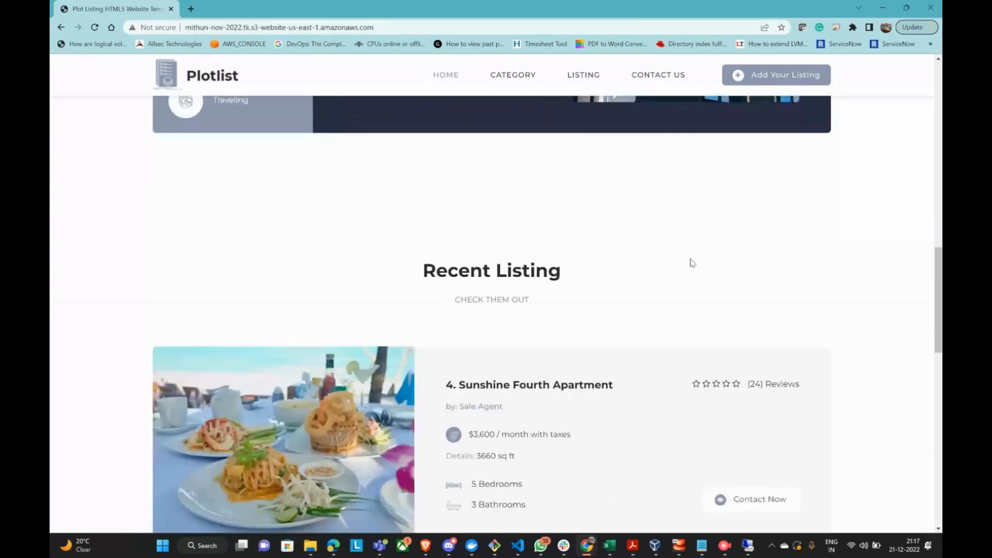
pyautogui.scroll(5, 691, 262)
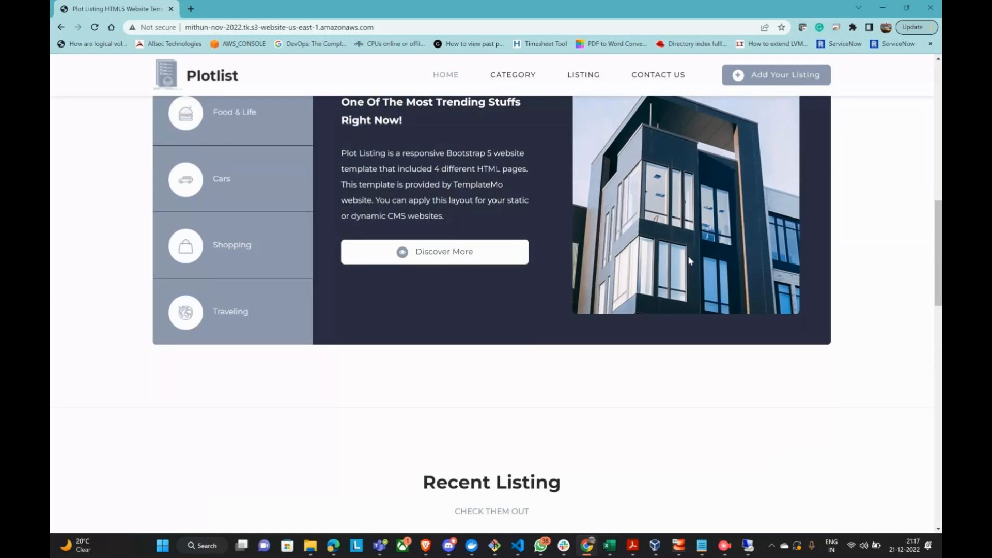
pyautogui.scroll(-4, 747, 335)
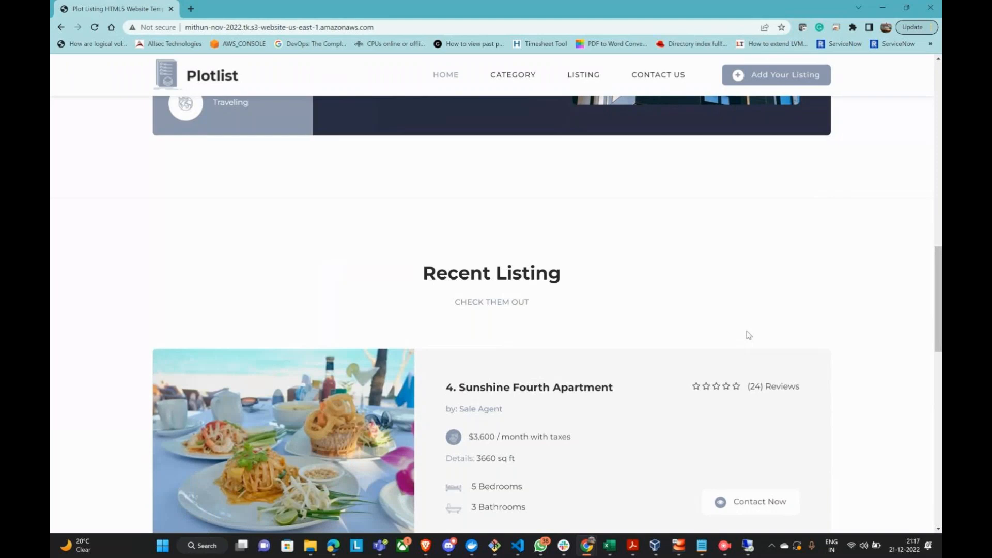
pyautogui.click(61, 28)
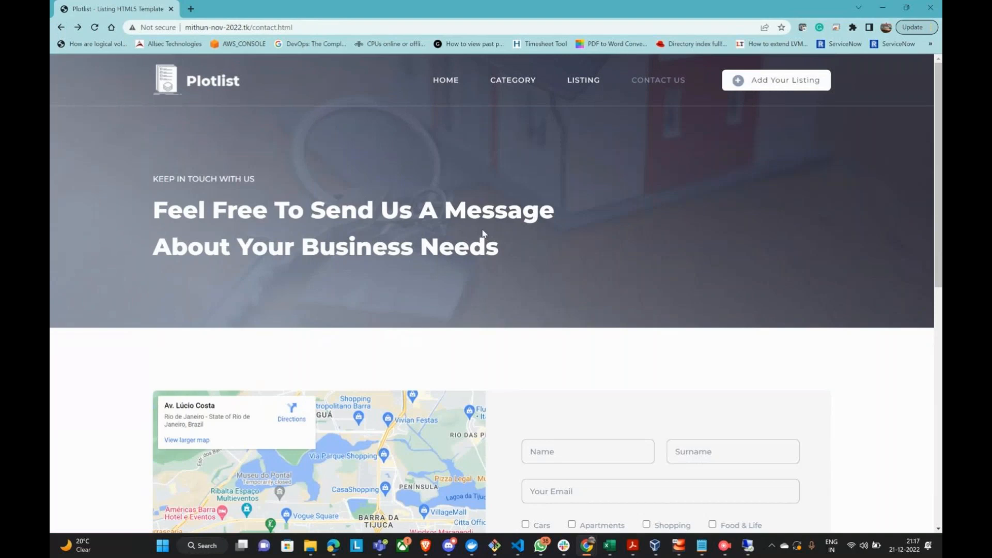
pyautogui.click(882, 8)
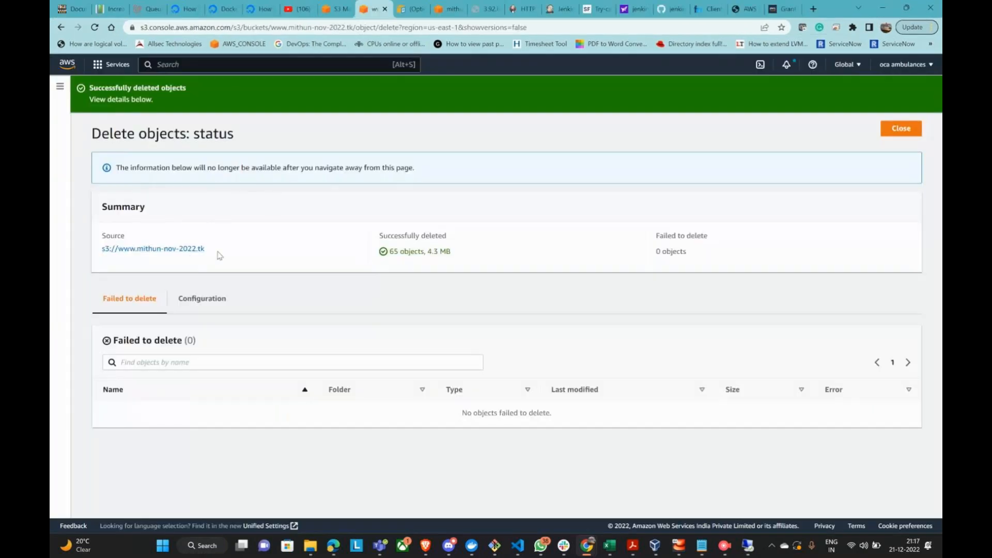
# Leave the delete status page for the S3 buckets list showing all eight buckets
pyautogui.moveTo(220, 255); pyautogui.dragTo(98, 259)
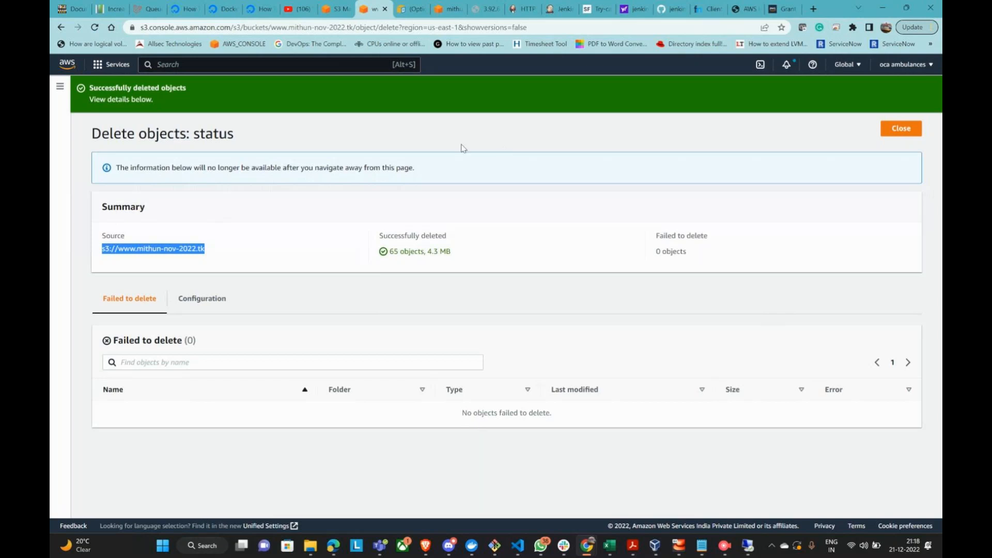
pyautogui.click(334, 8)
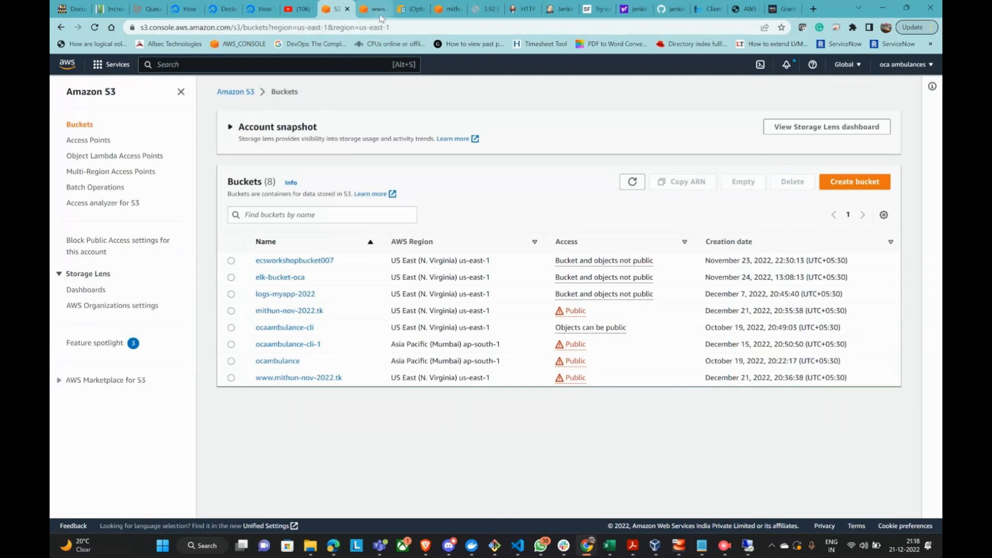
# Search 'r 53' and review the mithun-nov-2022.tk hosted zone records, including the www S3 endpoint
pyautogui.click(341, 70)
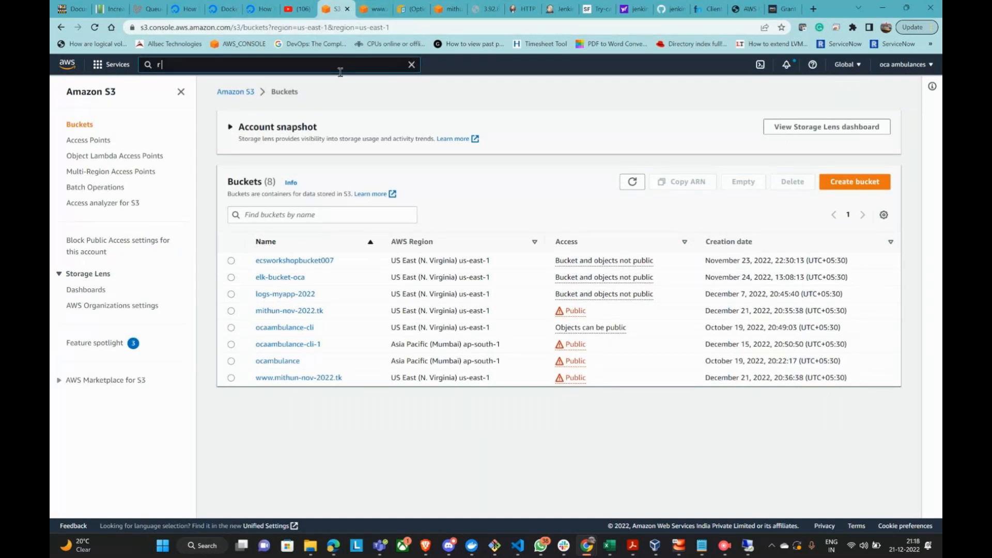
pyautogui.write('r 53')
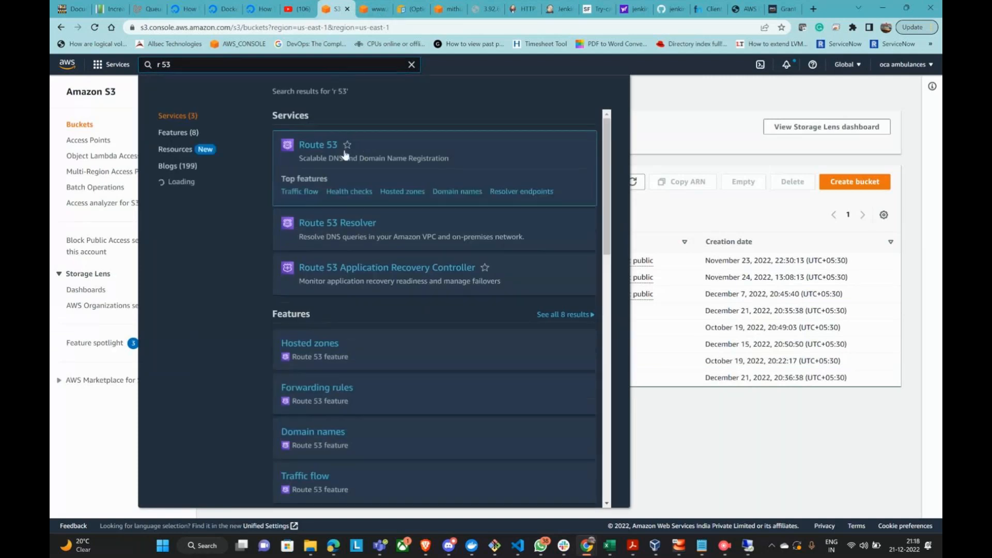
pyautogui.click(323, 150)
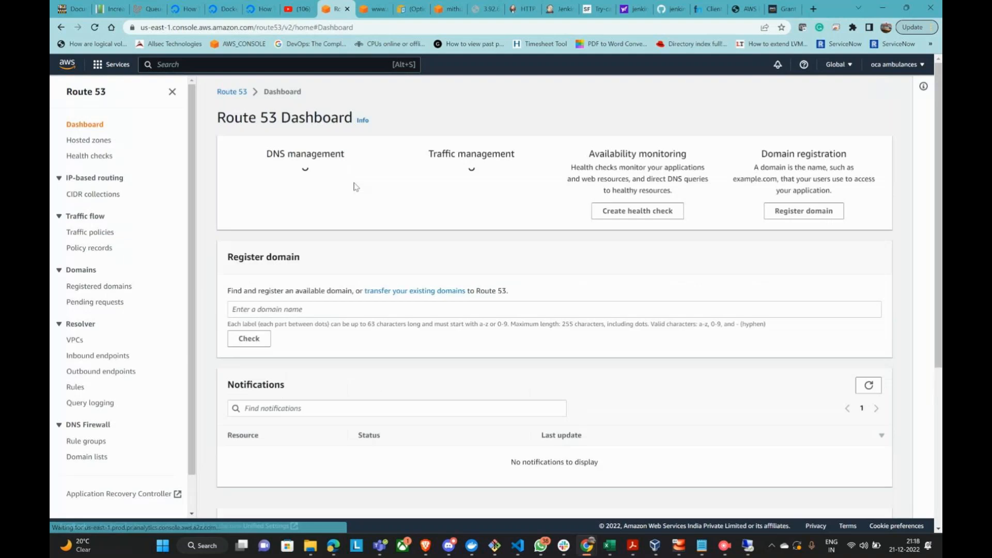
pyautogui.click(305, 201)
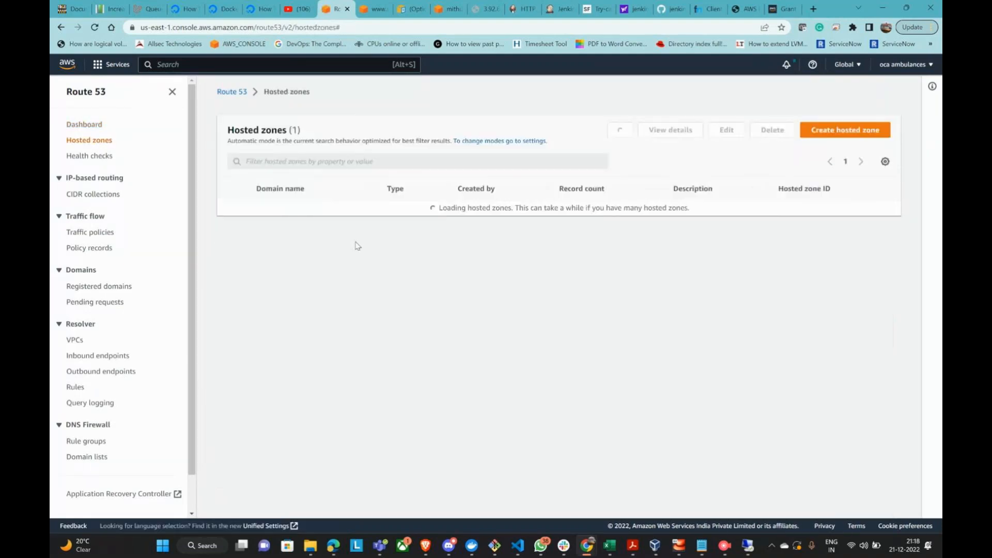
pyautogui.click(307, 210)
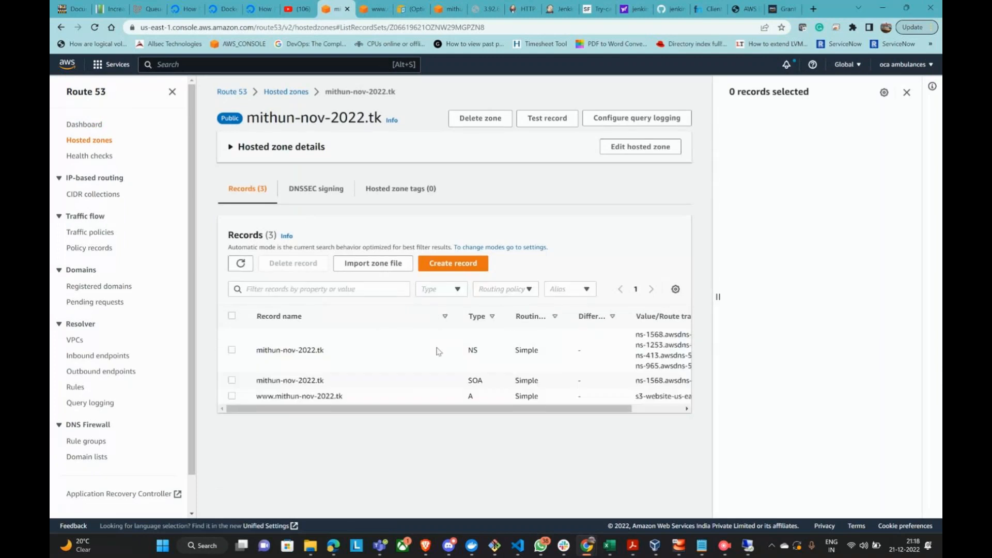
pyautogui.doubleClick(609, 403)
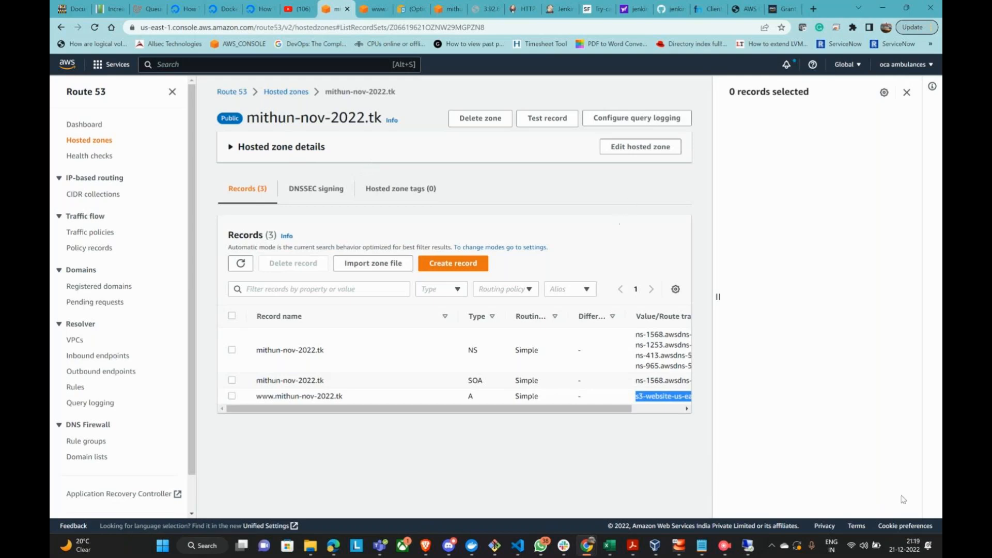
# Bring the GoTo meeting window in Brave to the front
pyautogui.click(919, 549)
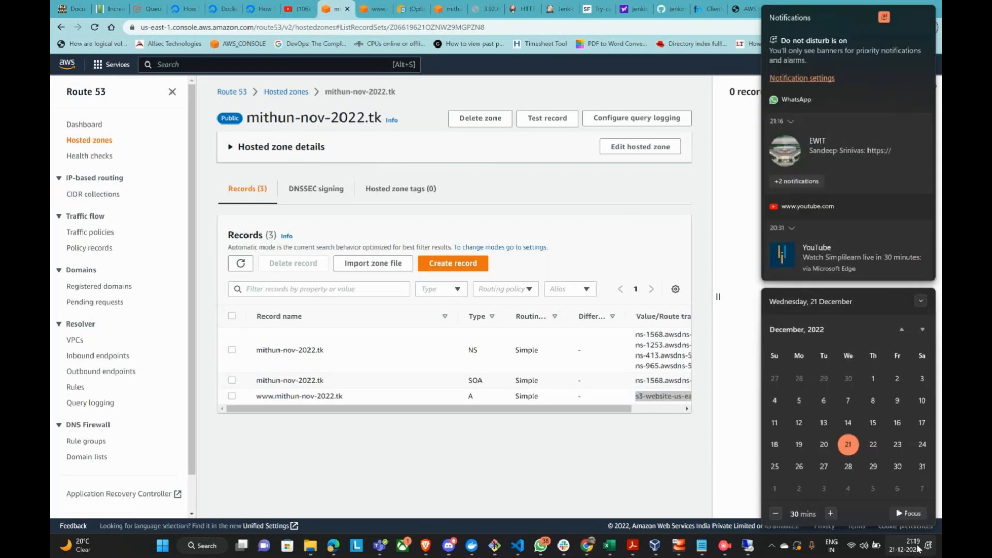
pyautogui.click(904, 537)
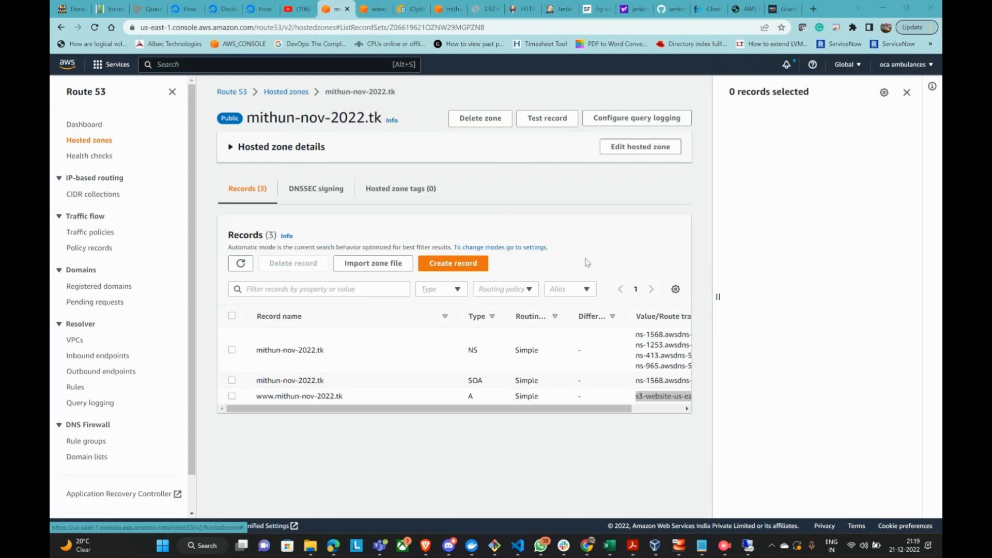
pyautogui.click(425, 545)
pyautogui.click(424, 485)
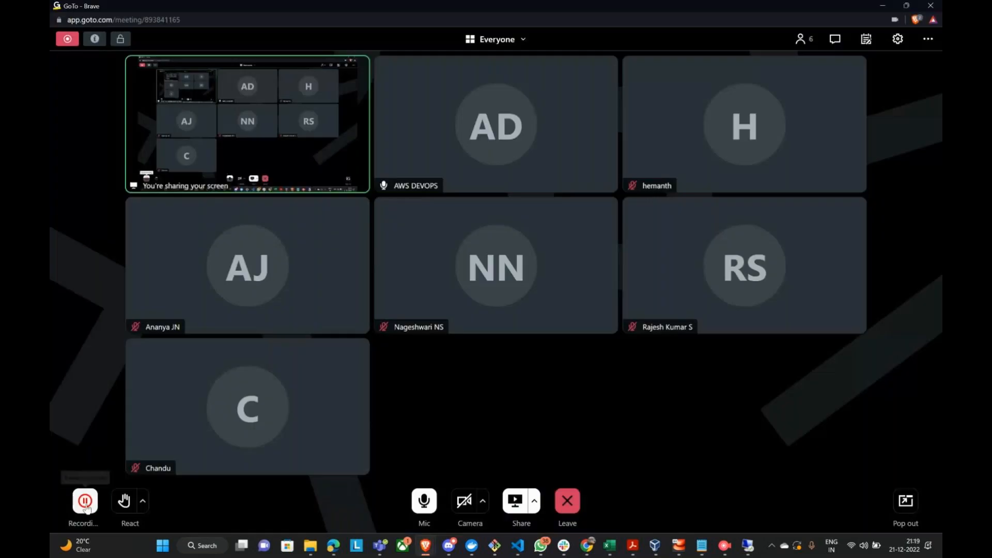